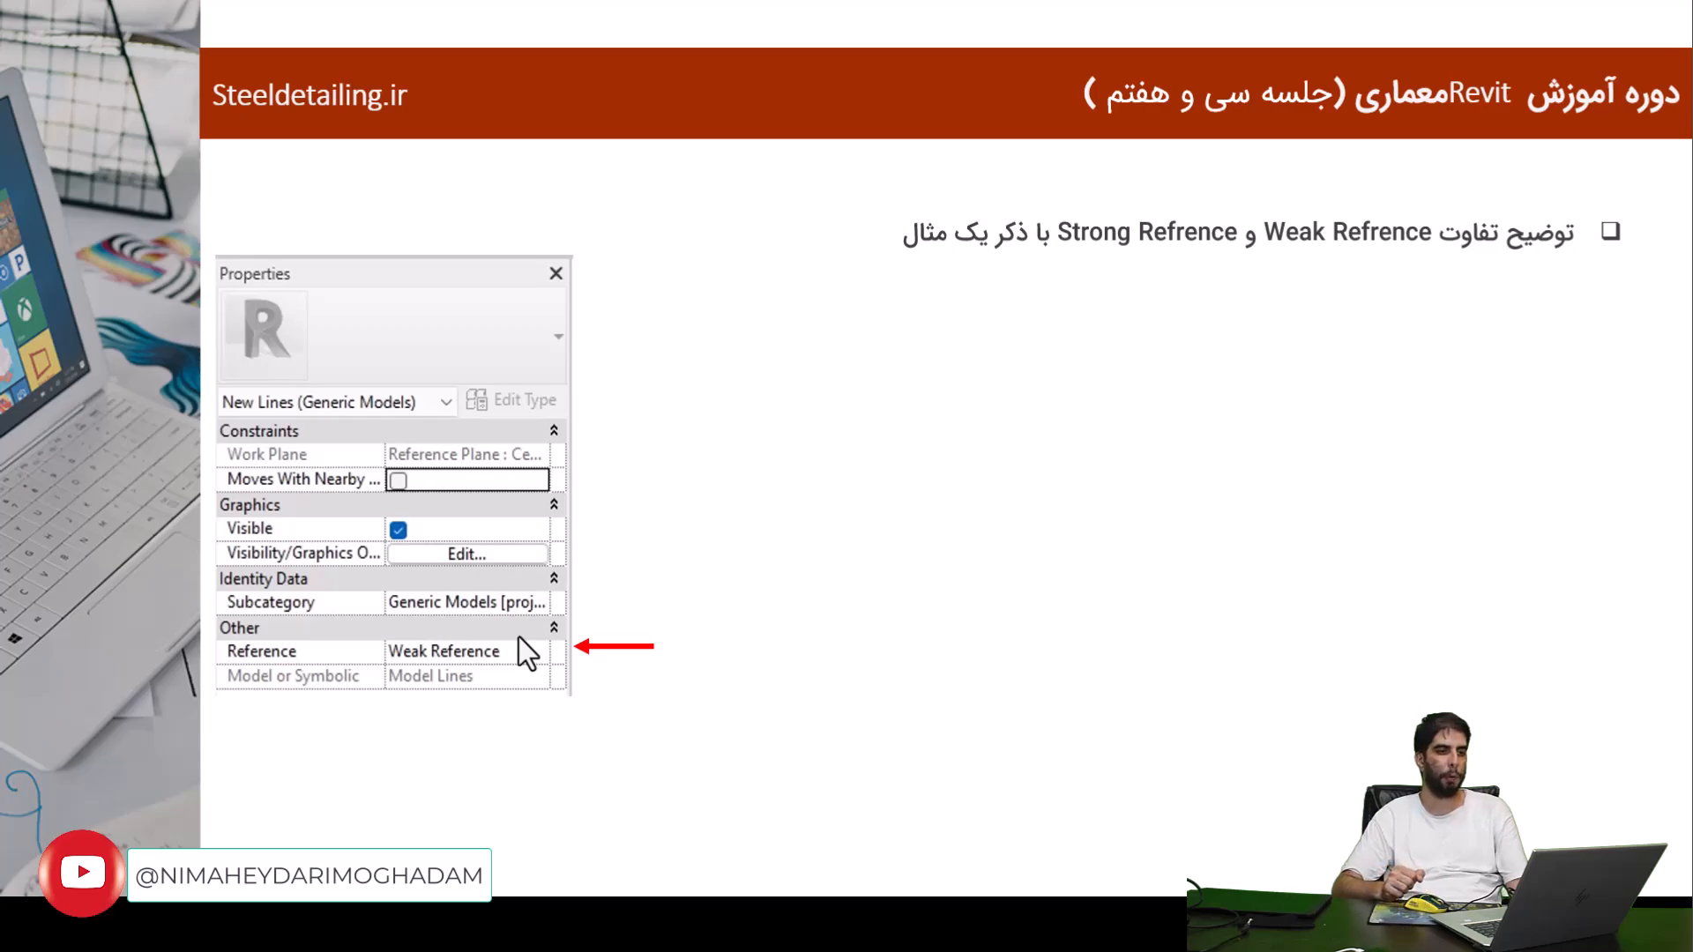
Switch to the Revit family and create a rectangular extrusion about 1500 by 2800, depth 250, around the reference planes' intersection.
key("Escape")
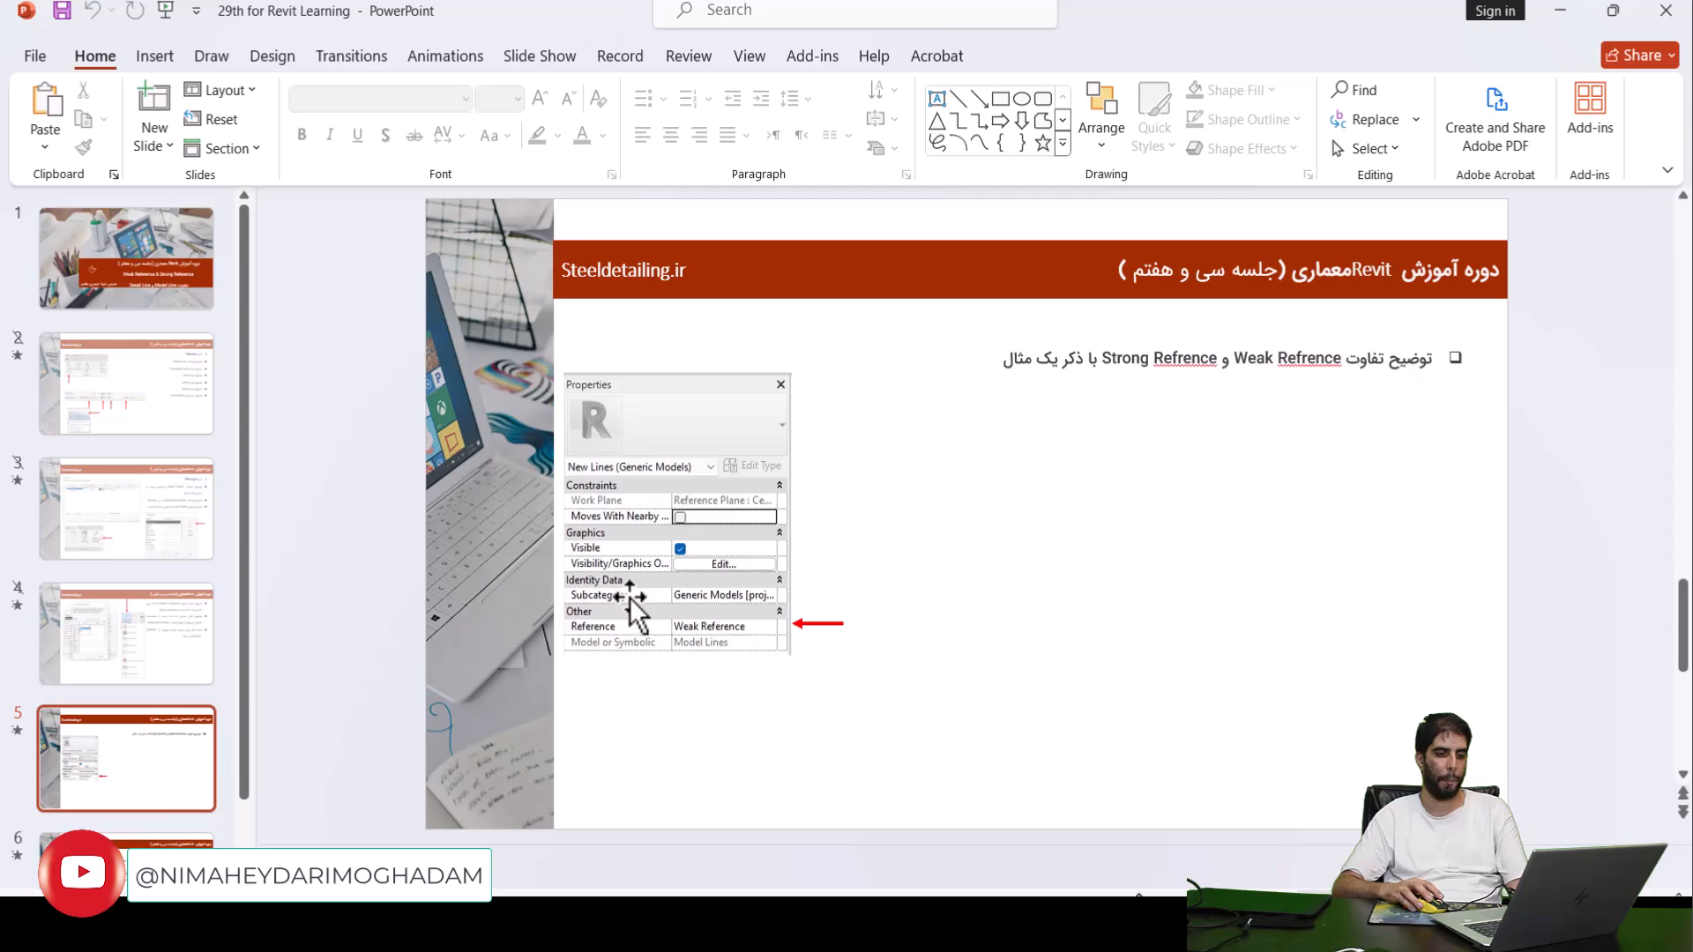
left_click(1146, 917)
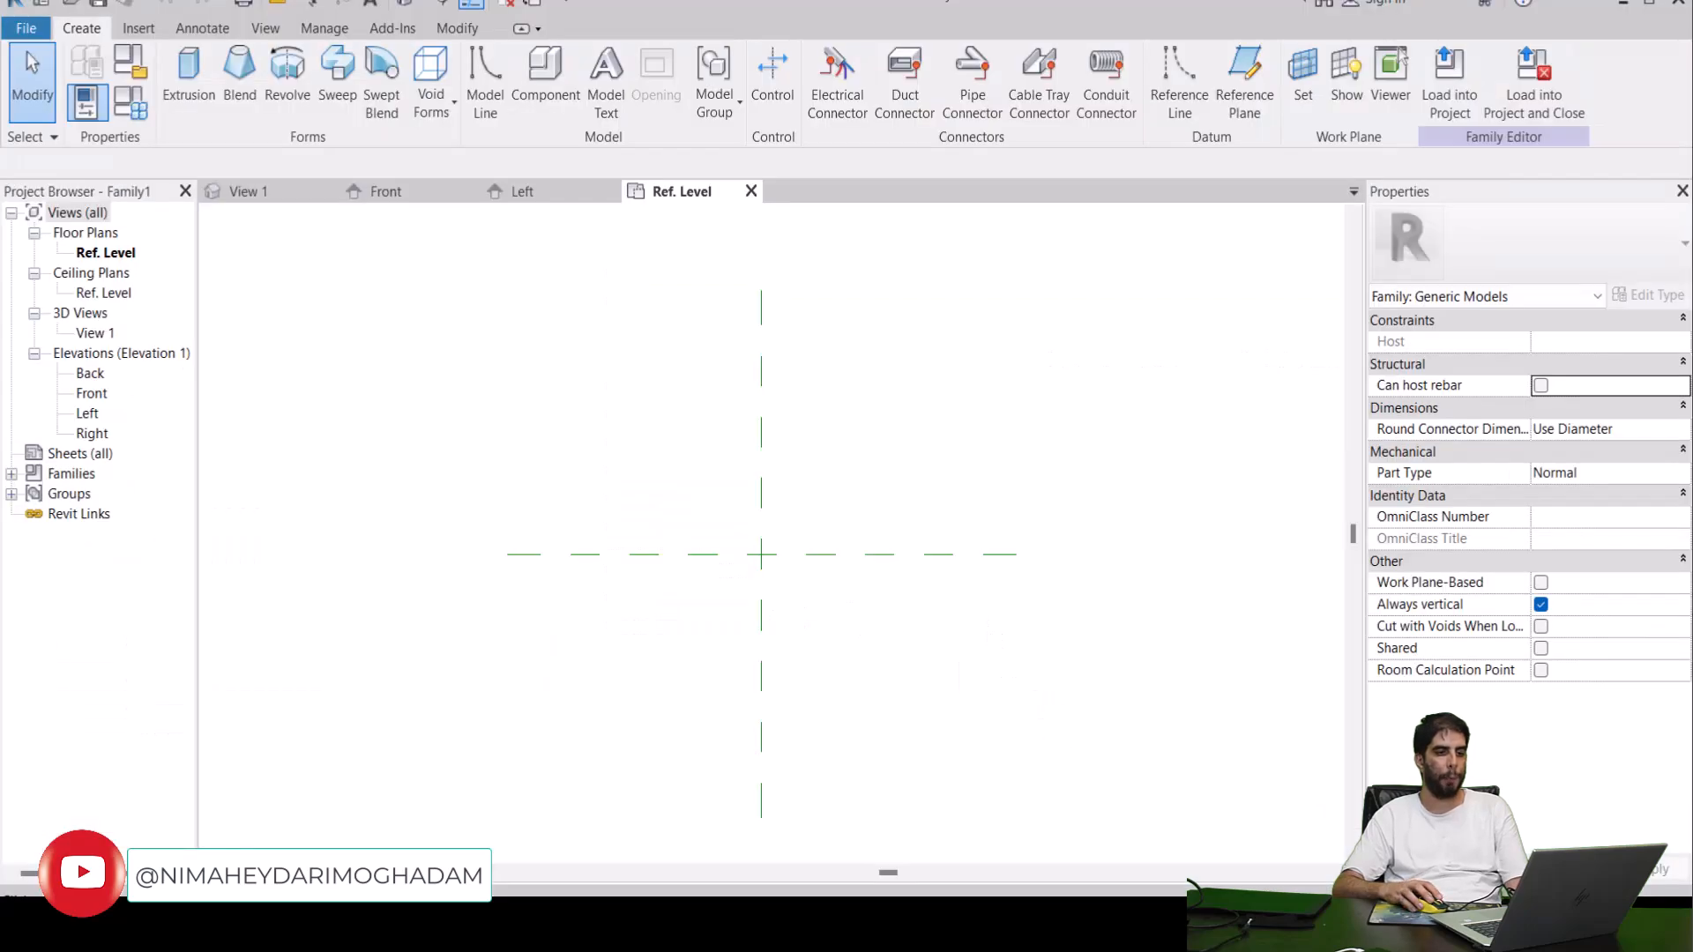
middle_click_drag(1107, 626, 1062, 624)
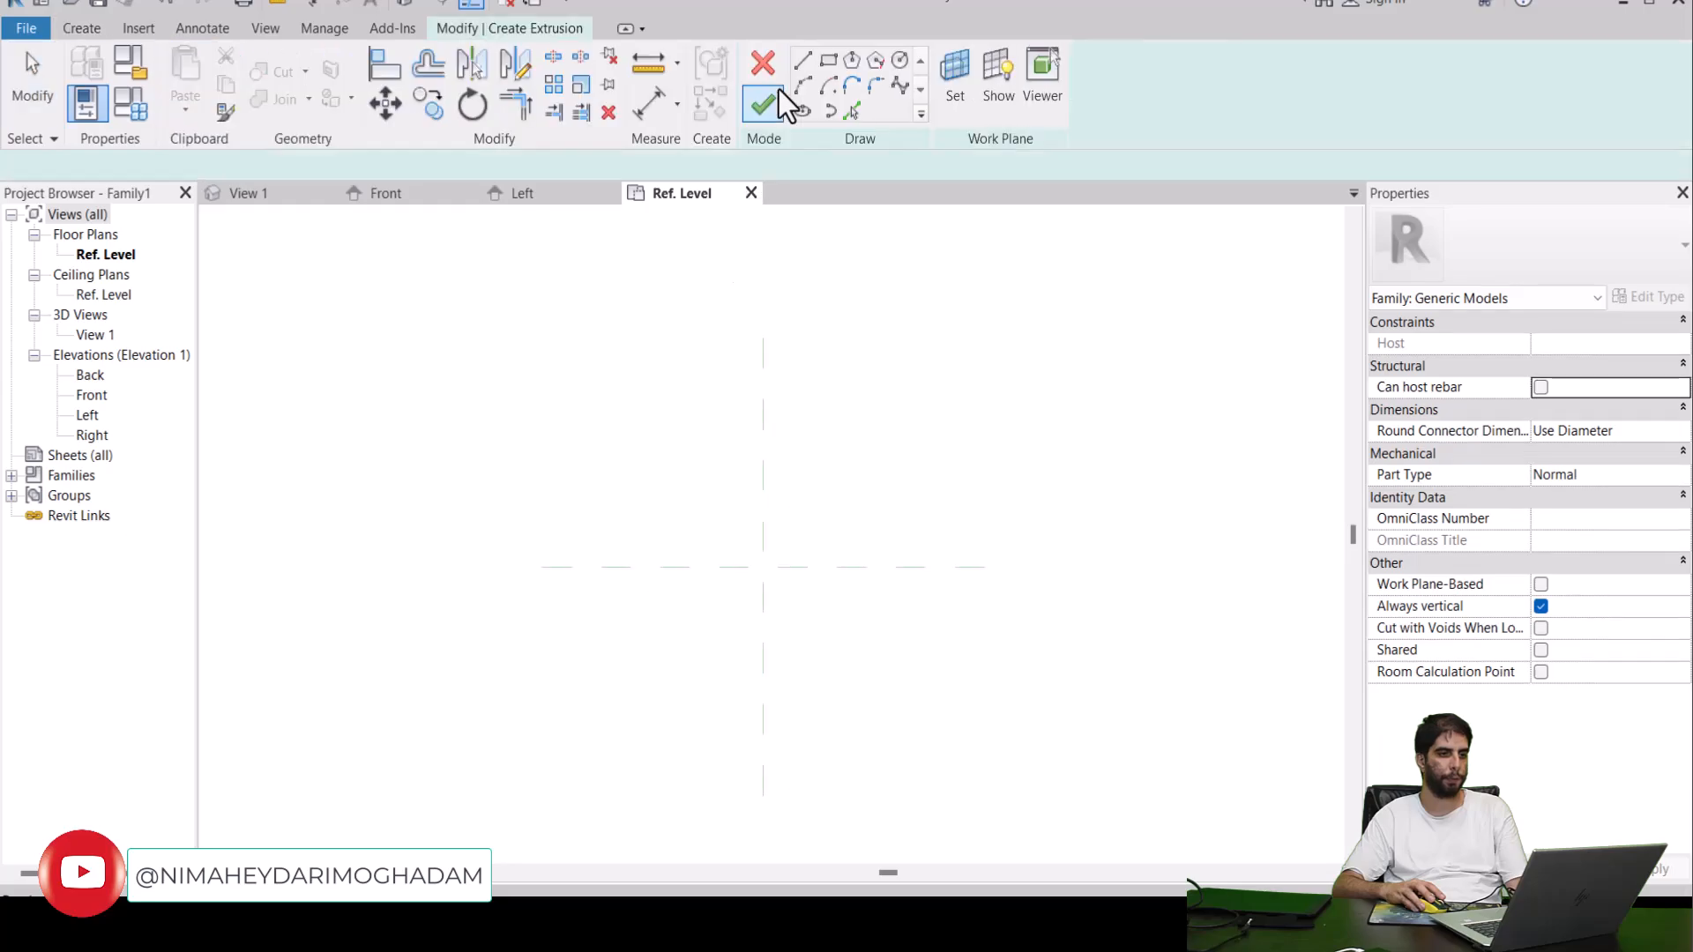
left_click(825, 62)
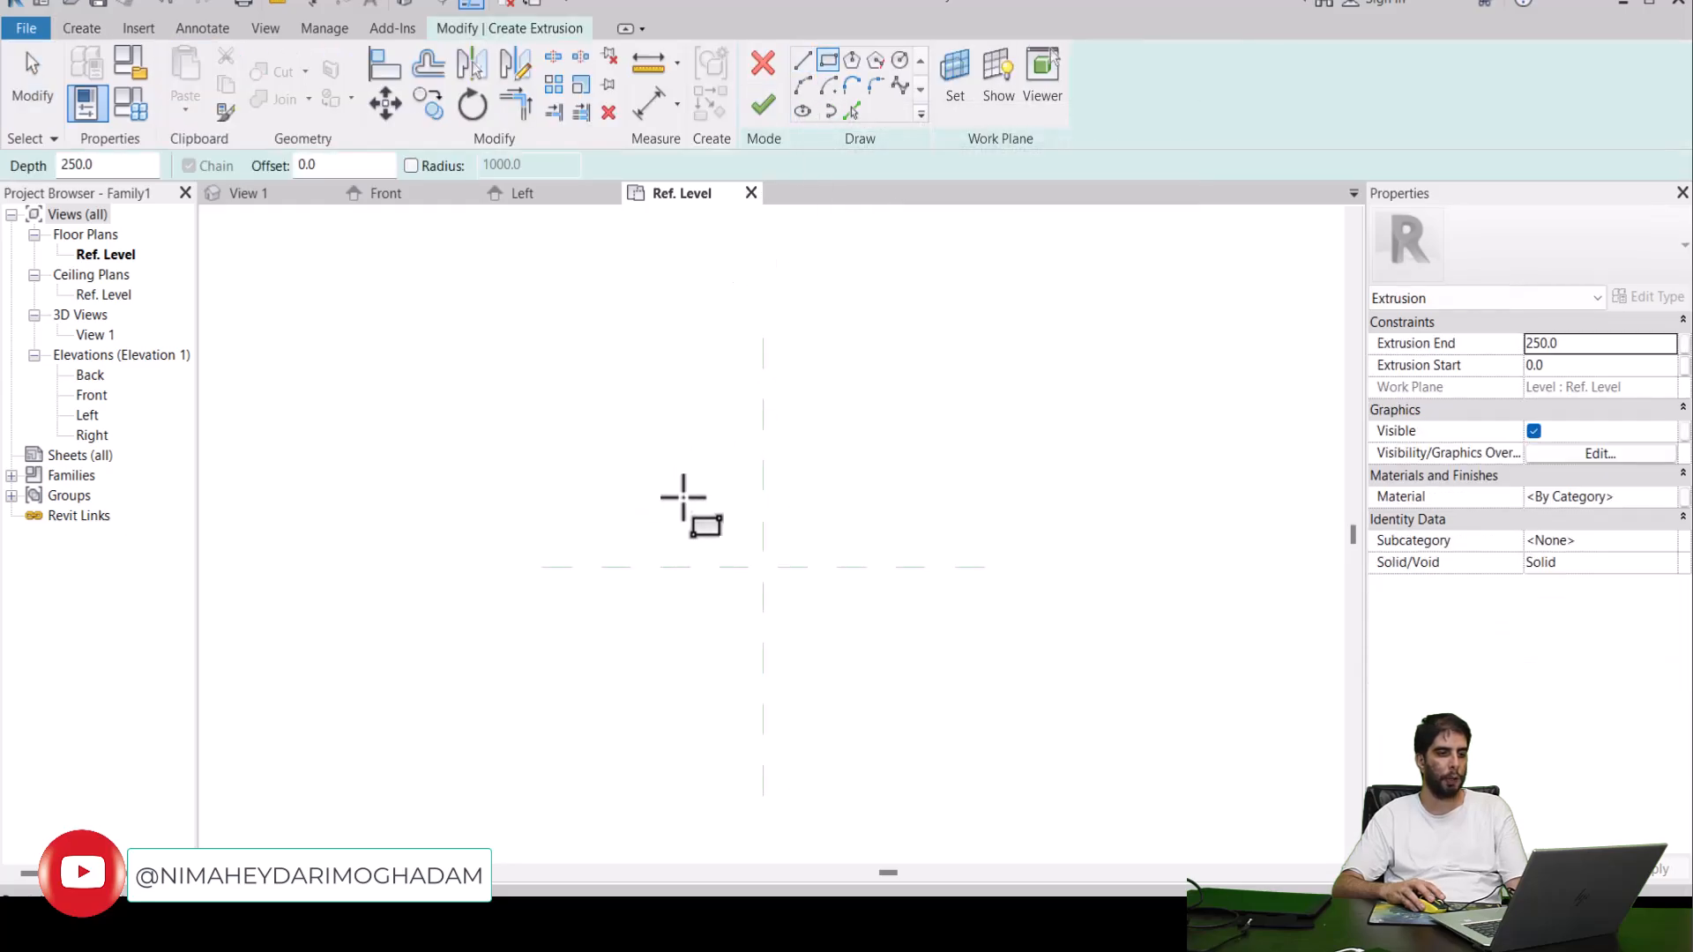
left_click(691, 400)
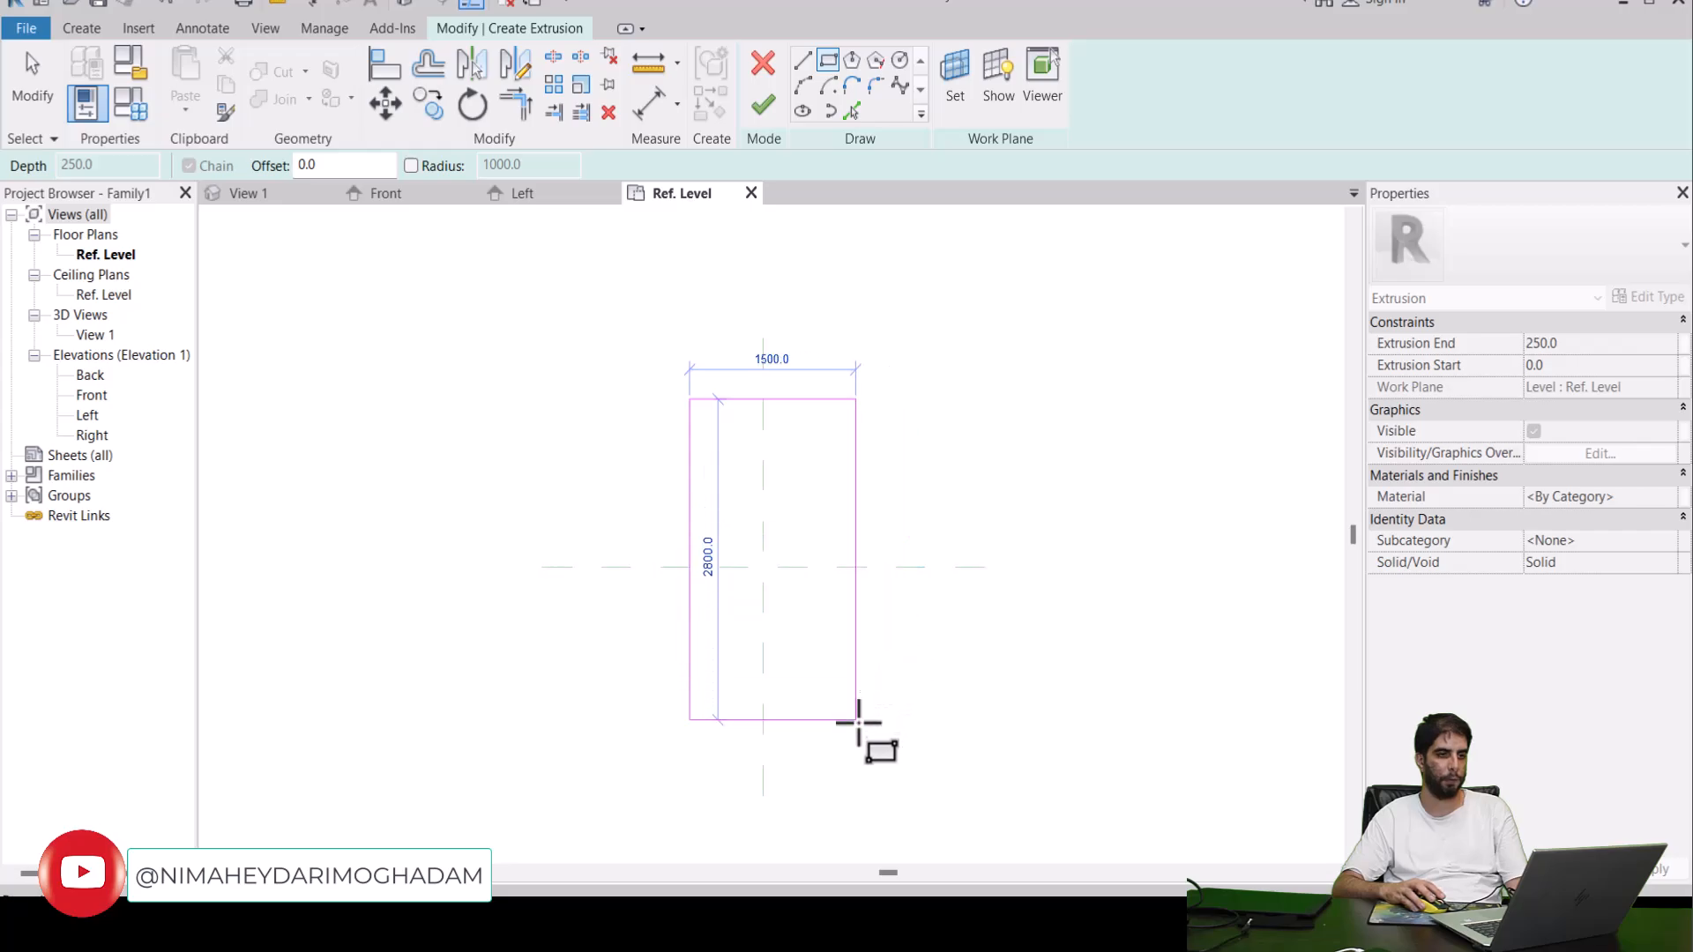
left_click(856, 719)
left_click(769, 124)
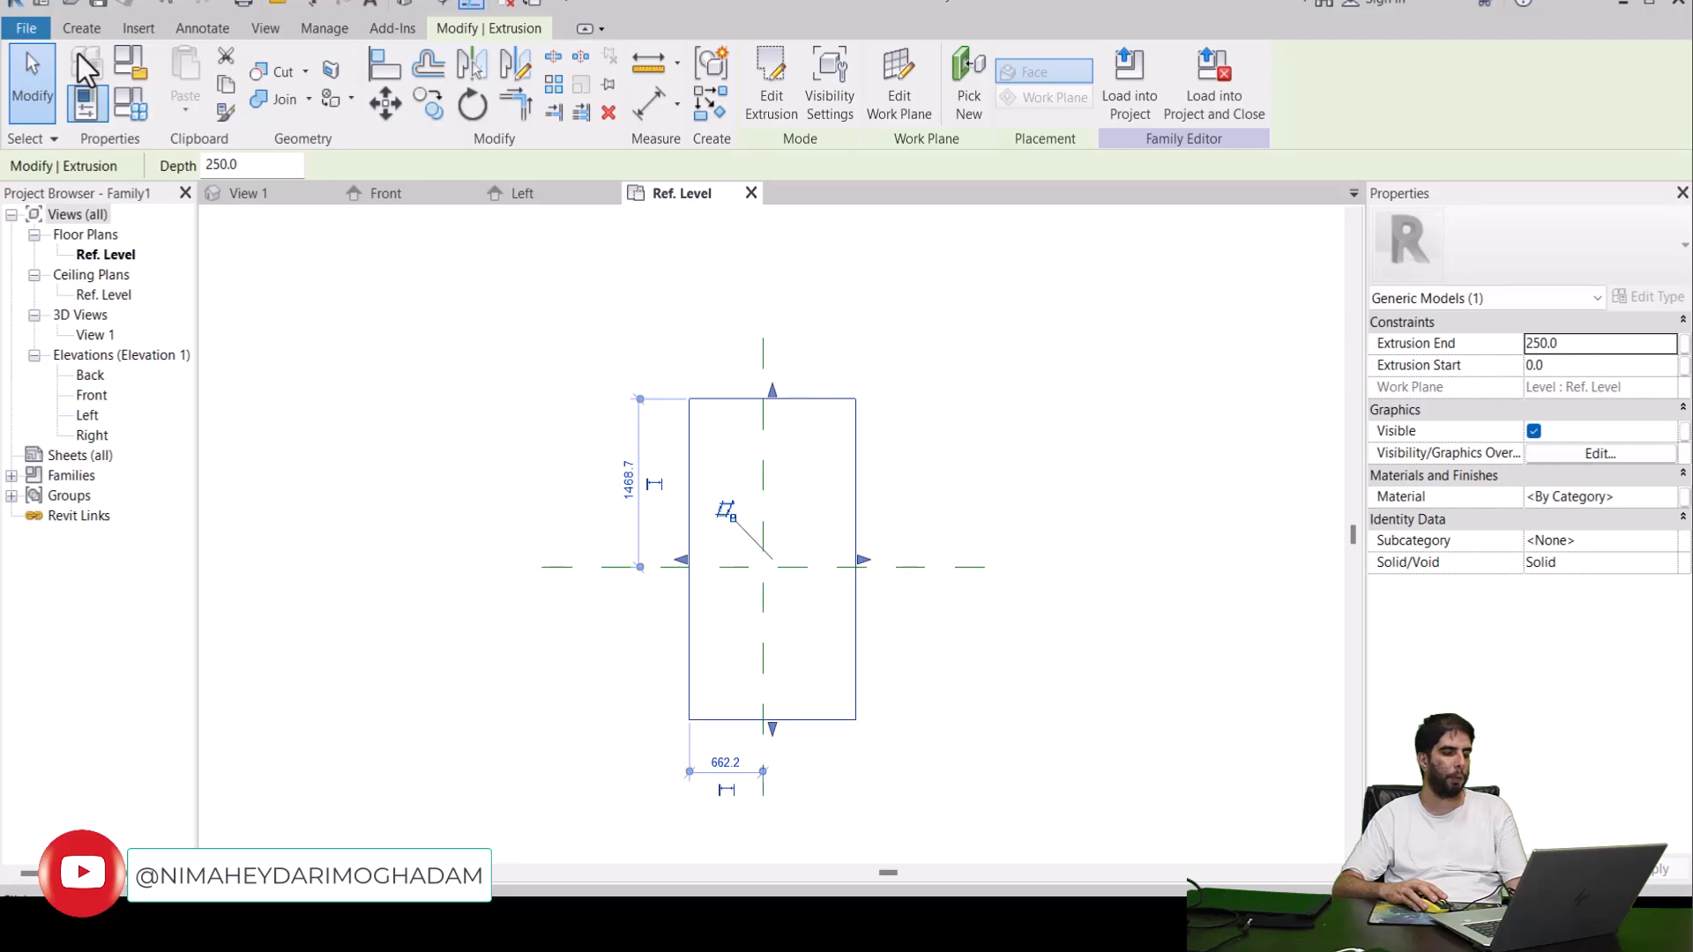
Create a new project from the Metric-Architectural Template.
left_click(37, 29)
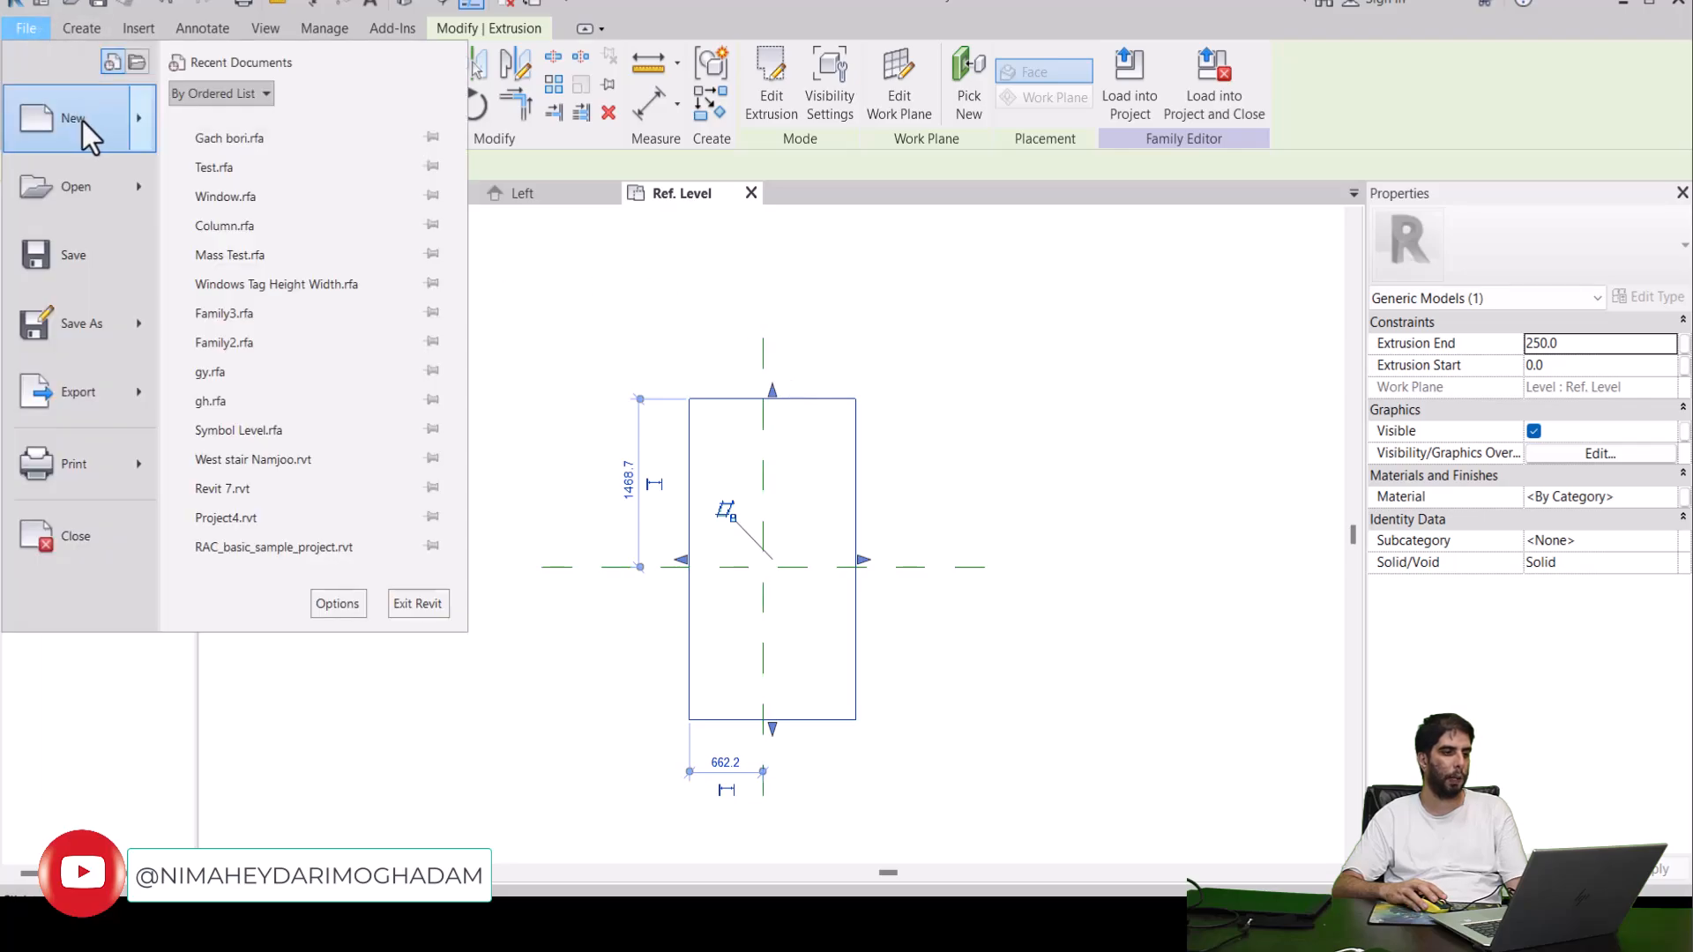
mouse_move(82, 122)
left_click(267, 128)
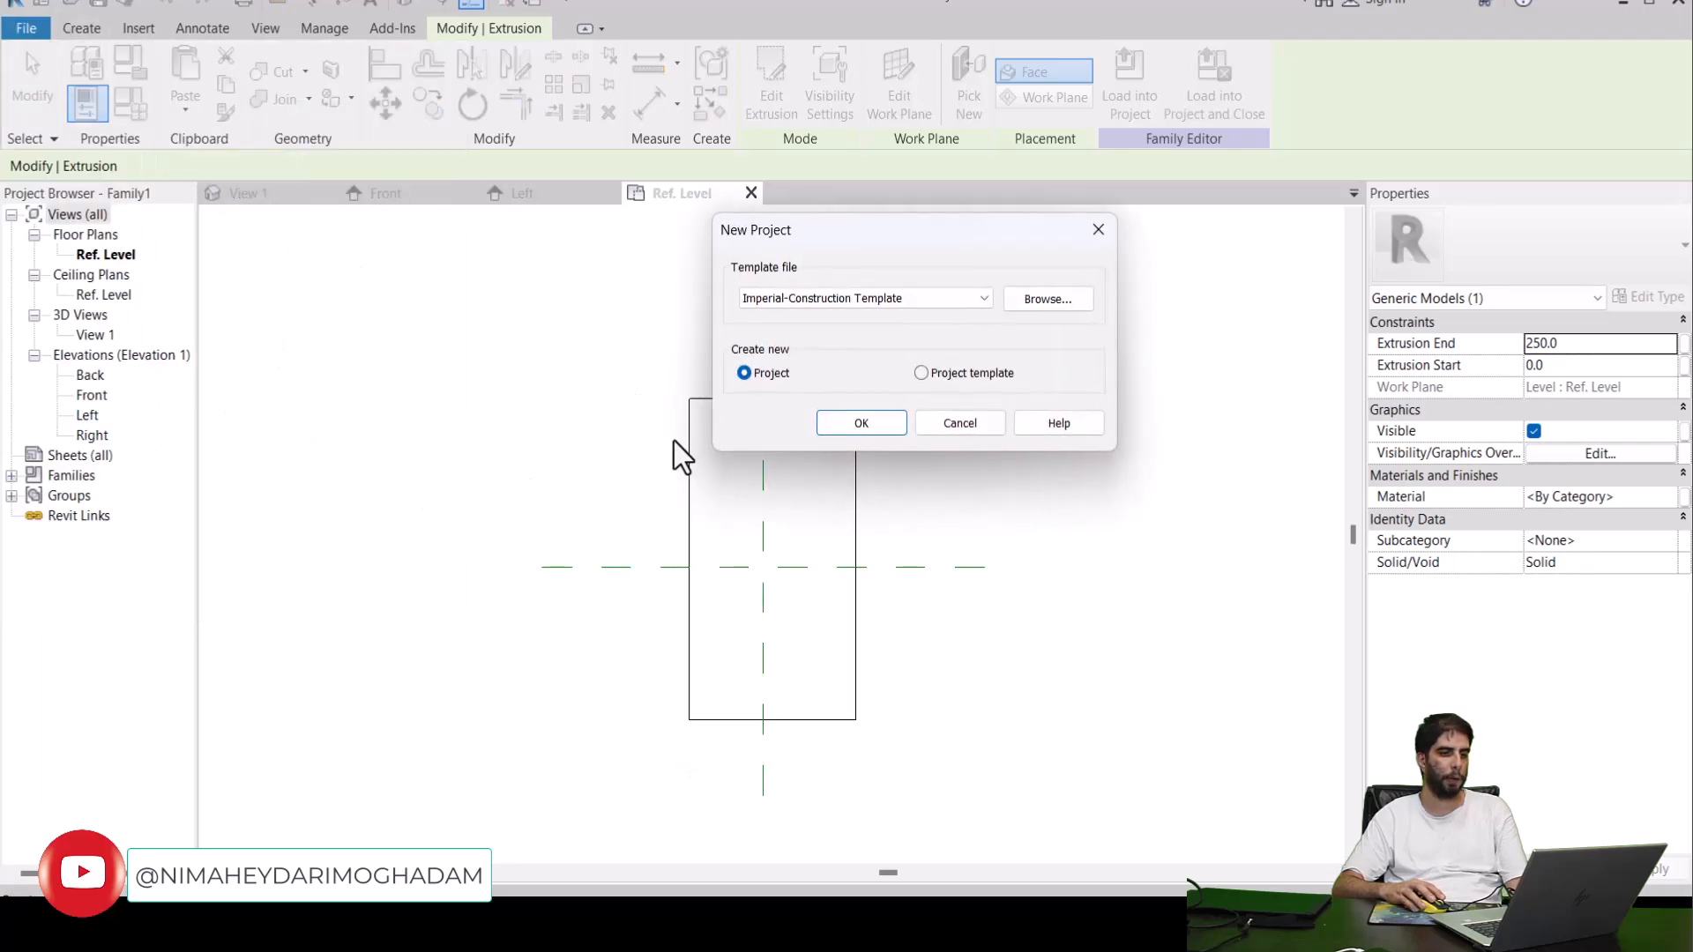
left_click(887, 299)
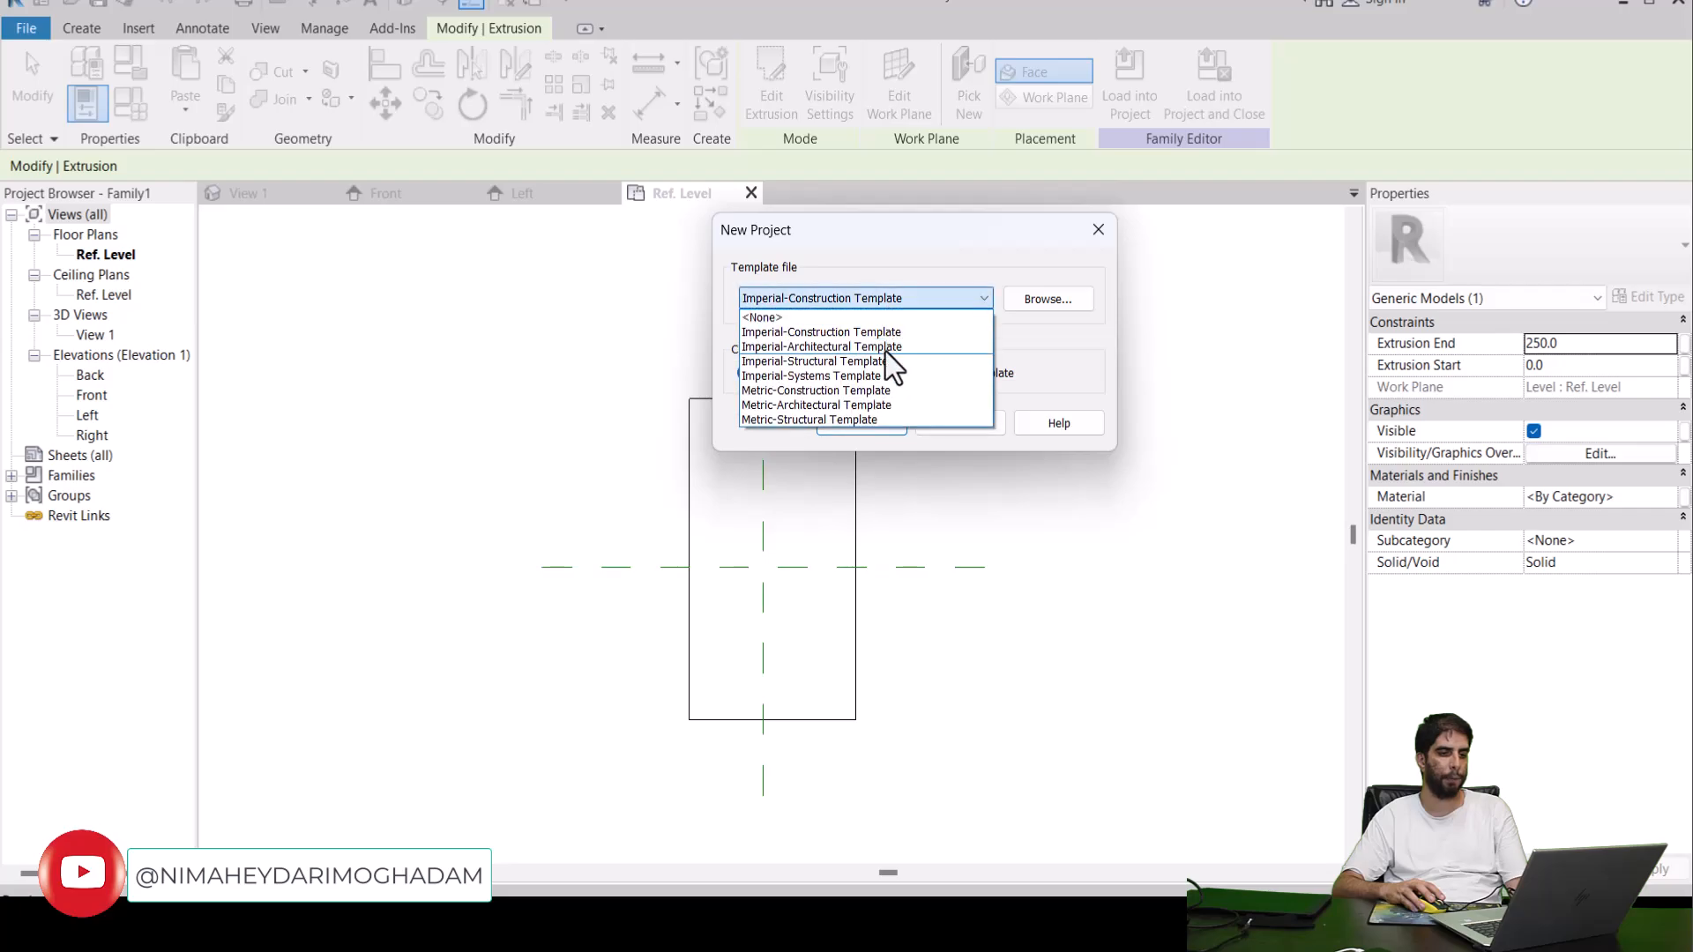
left_click(839, 401)
left_click(860, 423)
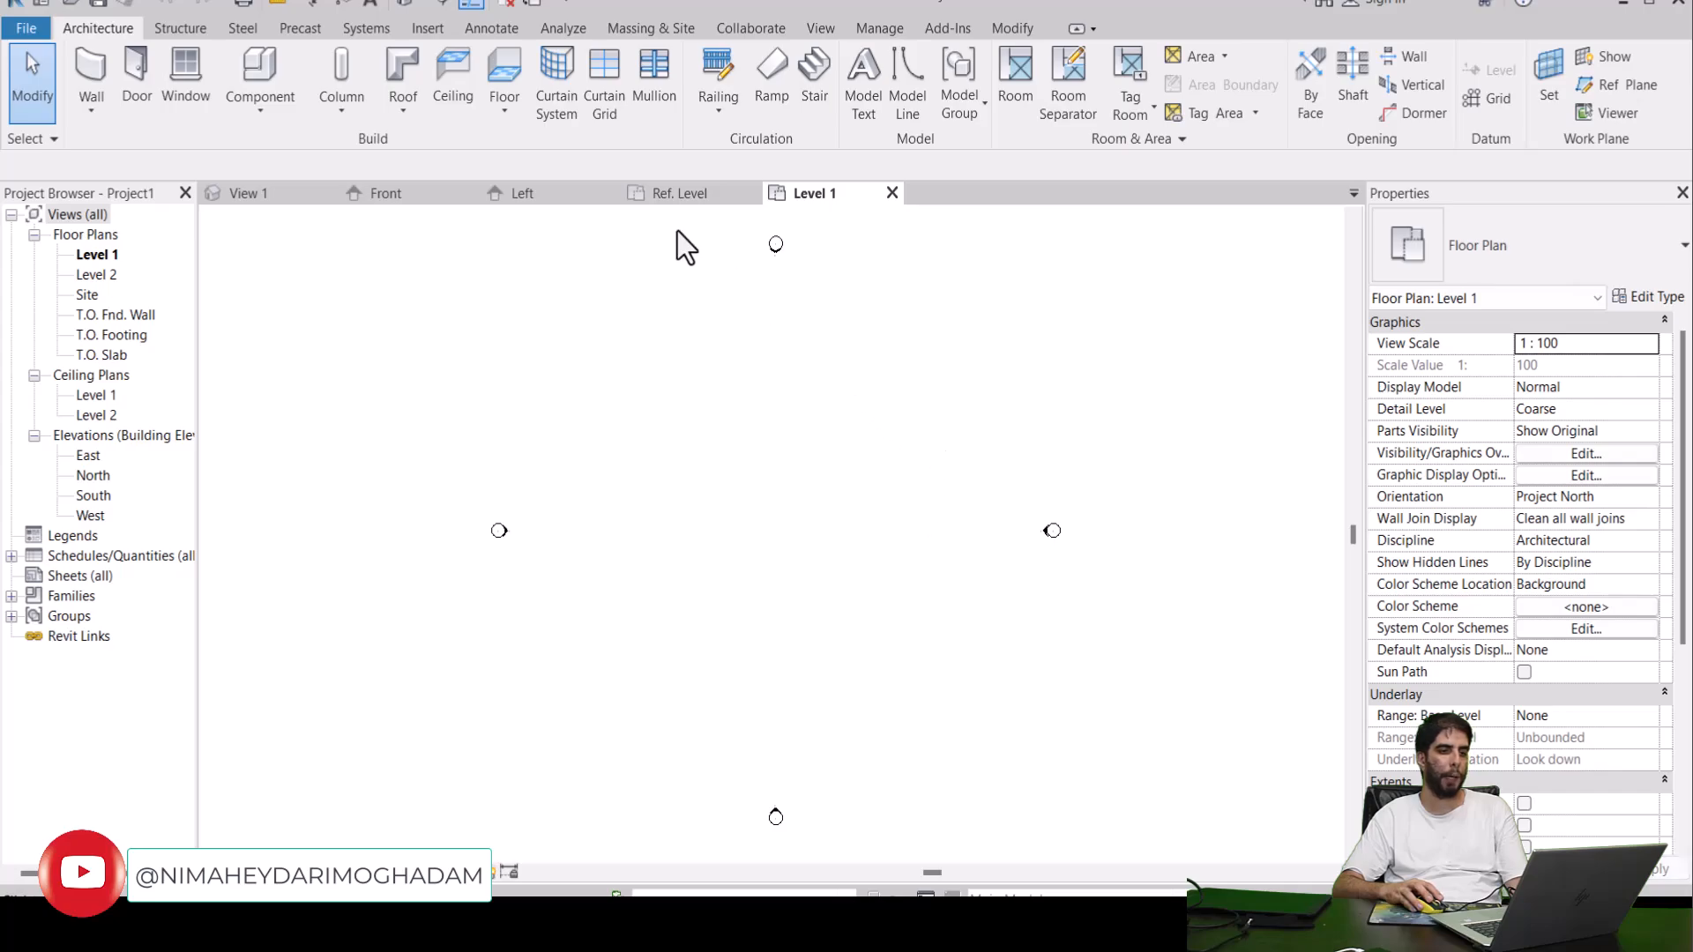
Load the generic model family into the new project and place one instance in the Level 1 plan between the elevation markers.
left_click(670, 193)
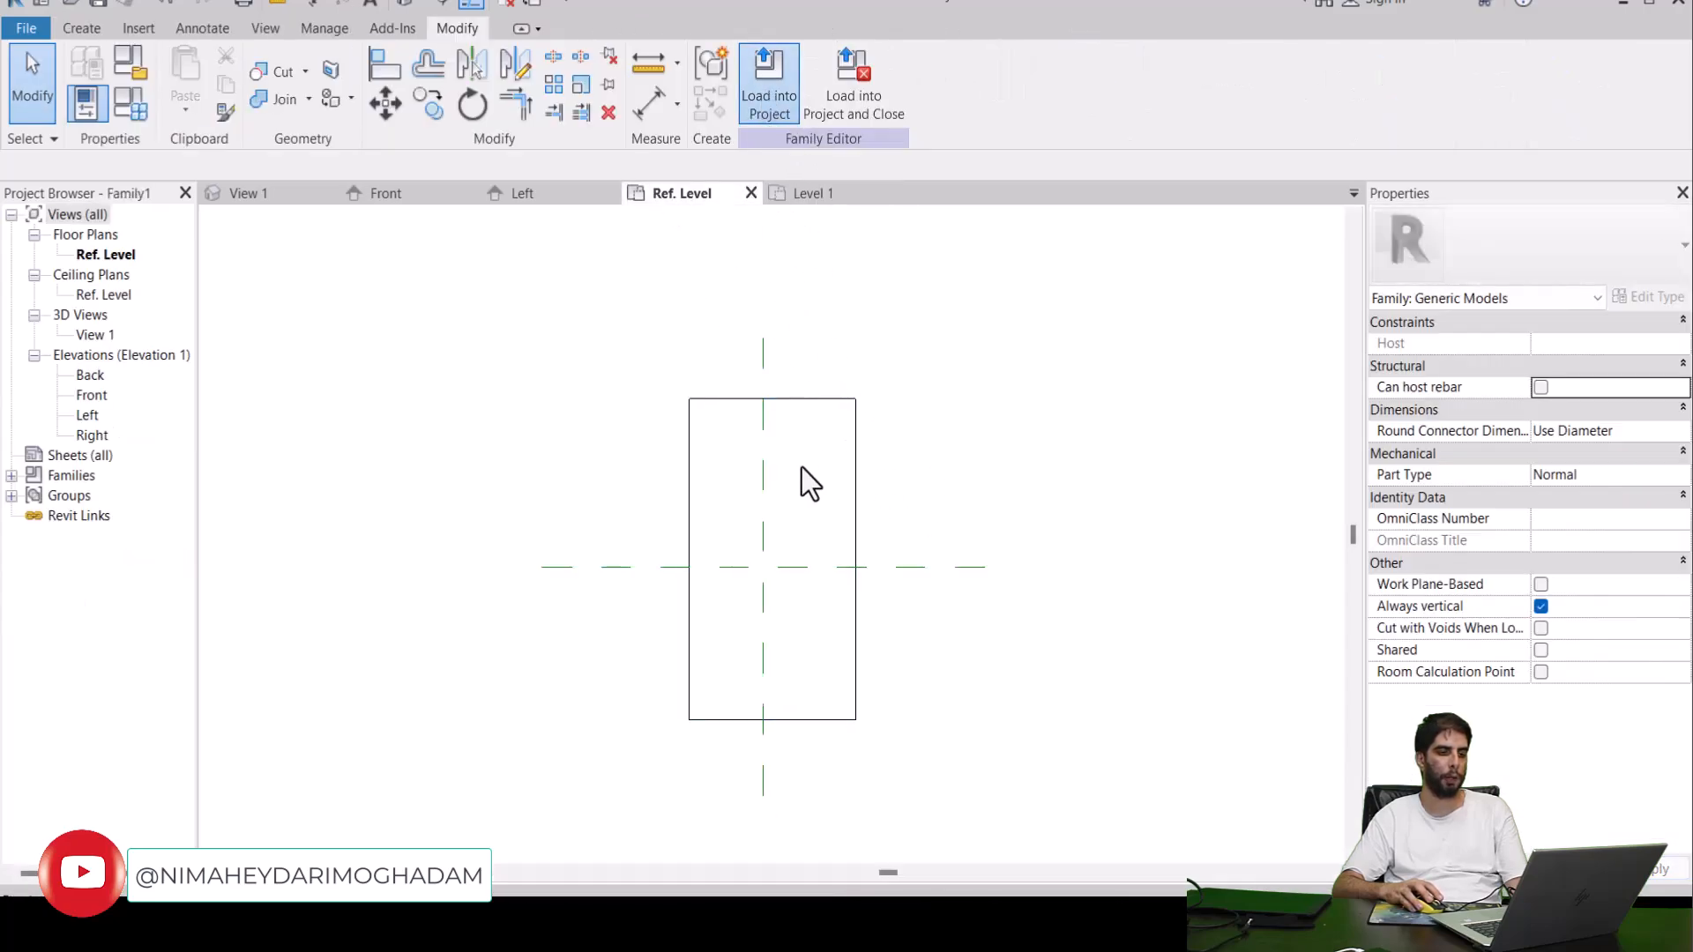
scroll(696, 529, "up", 2)
left_click(705, 529)
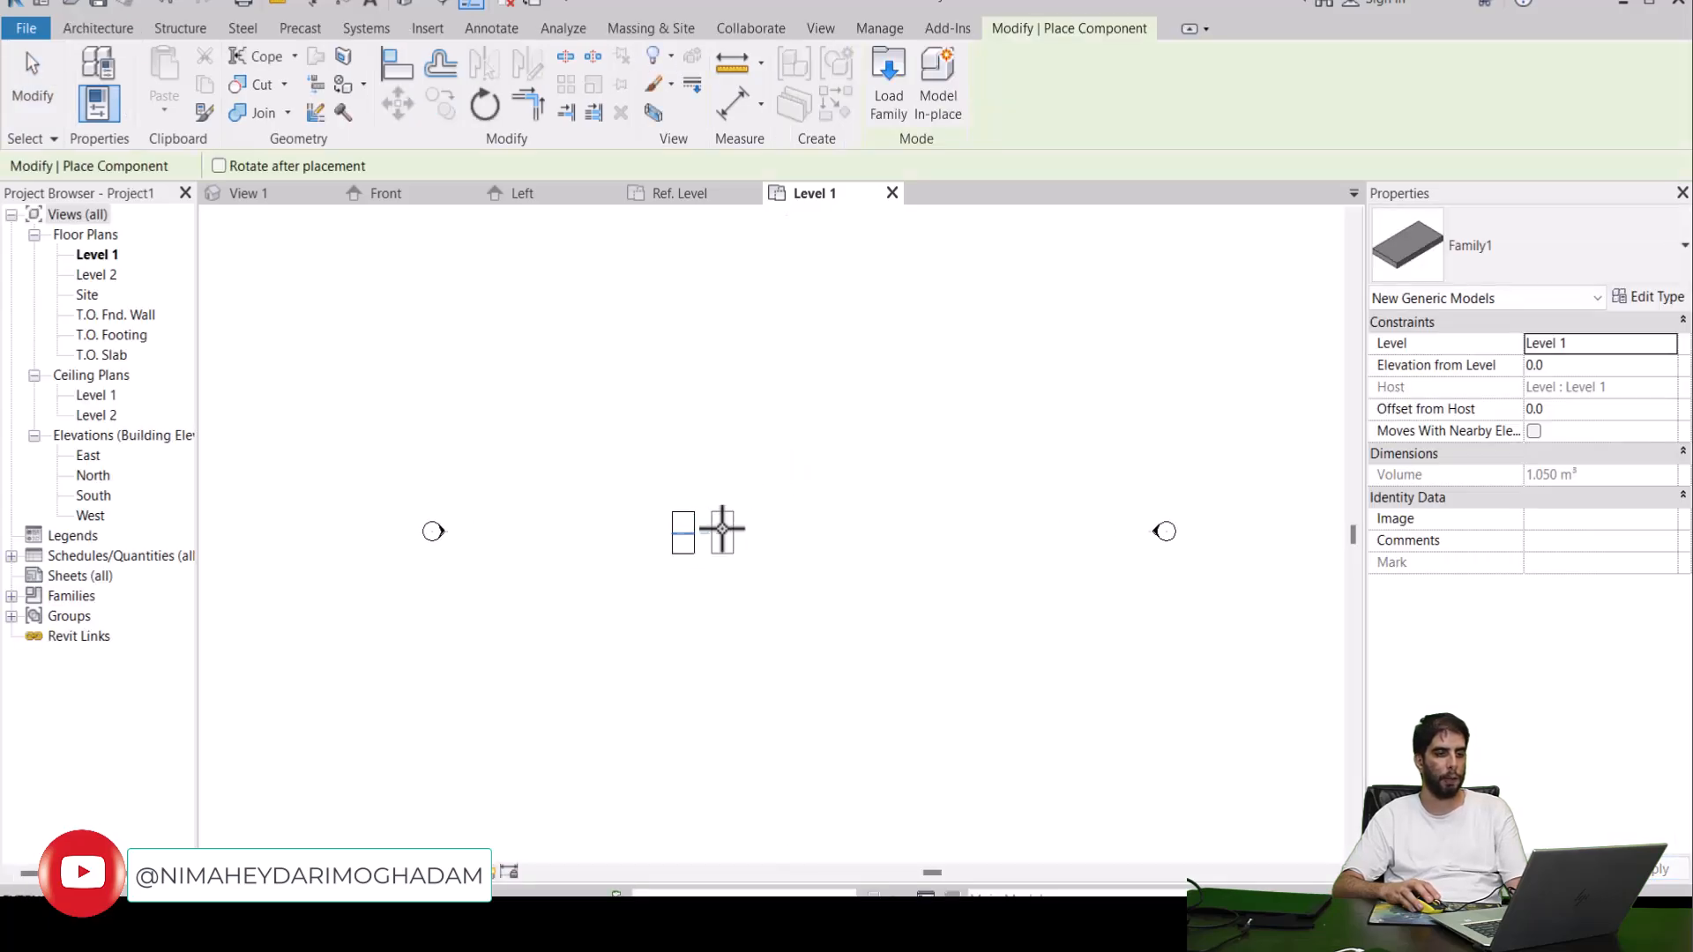
key("Escape")
key("Escape")
Draw a straight horizontal Generic - 200mm wall about 10400 mm long, above and beside the placed family instance.
scroll(711, 515, "up", 3)
middle_click_drag(712, 515, 718, 593)
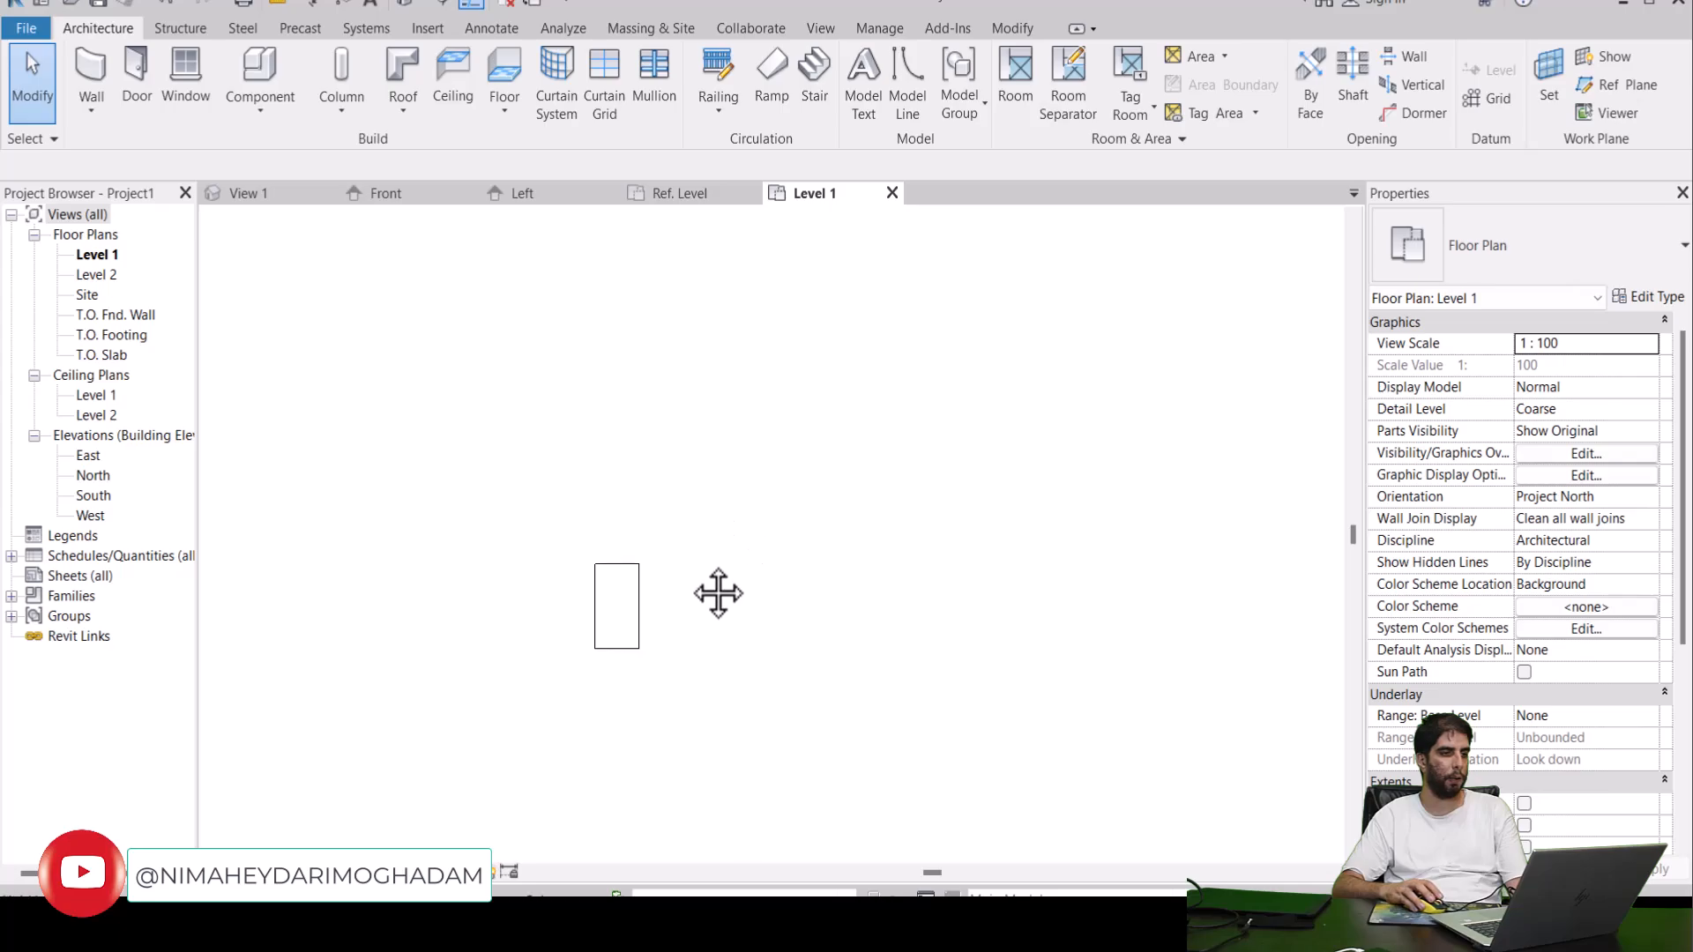
left_click(95, 88)
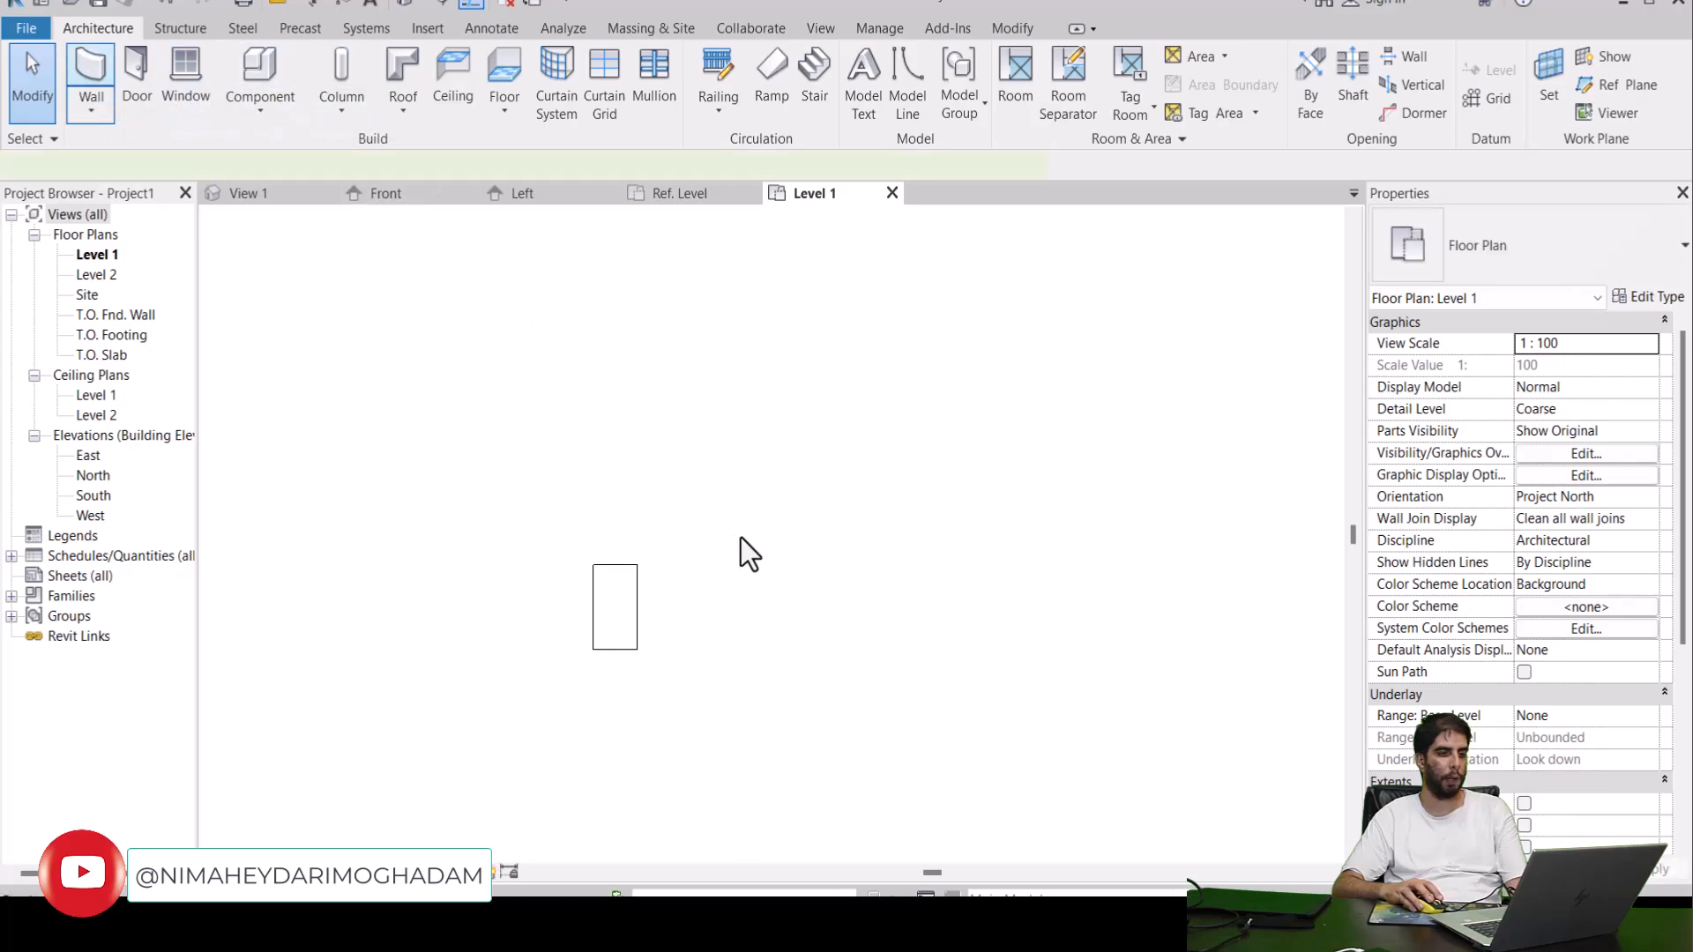
left_click(662, 518)
left_click(922, 516)
key("Escape")
Place two M_Single-Flush 0915 x 2134mm doors in the wall near its end closest to the family instance.
left_click(112, 28)
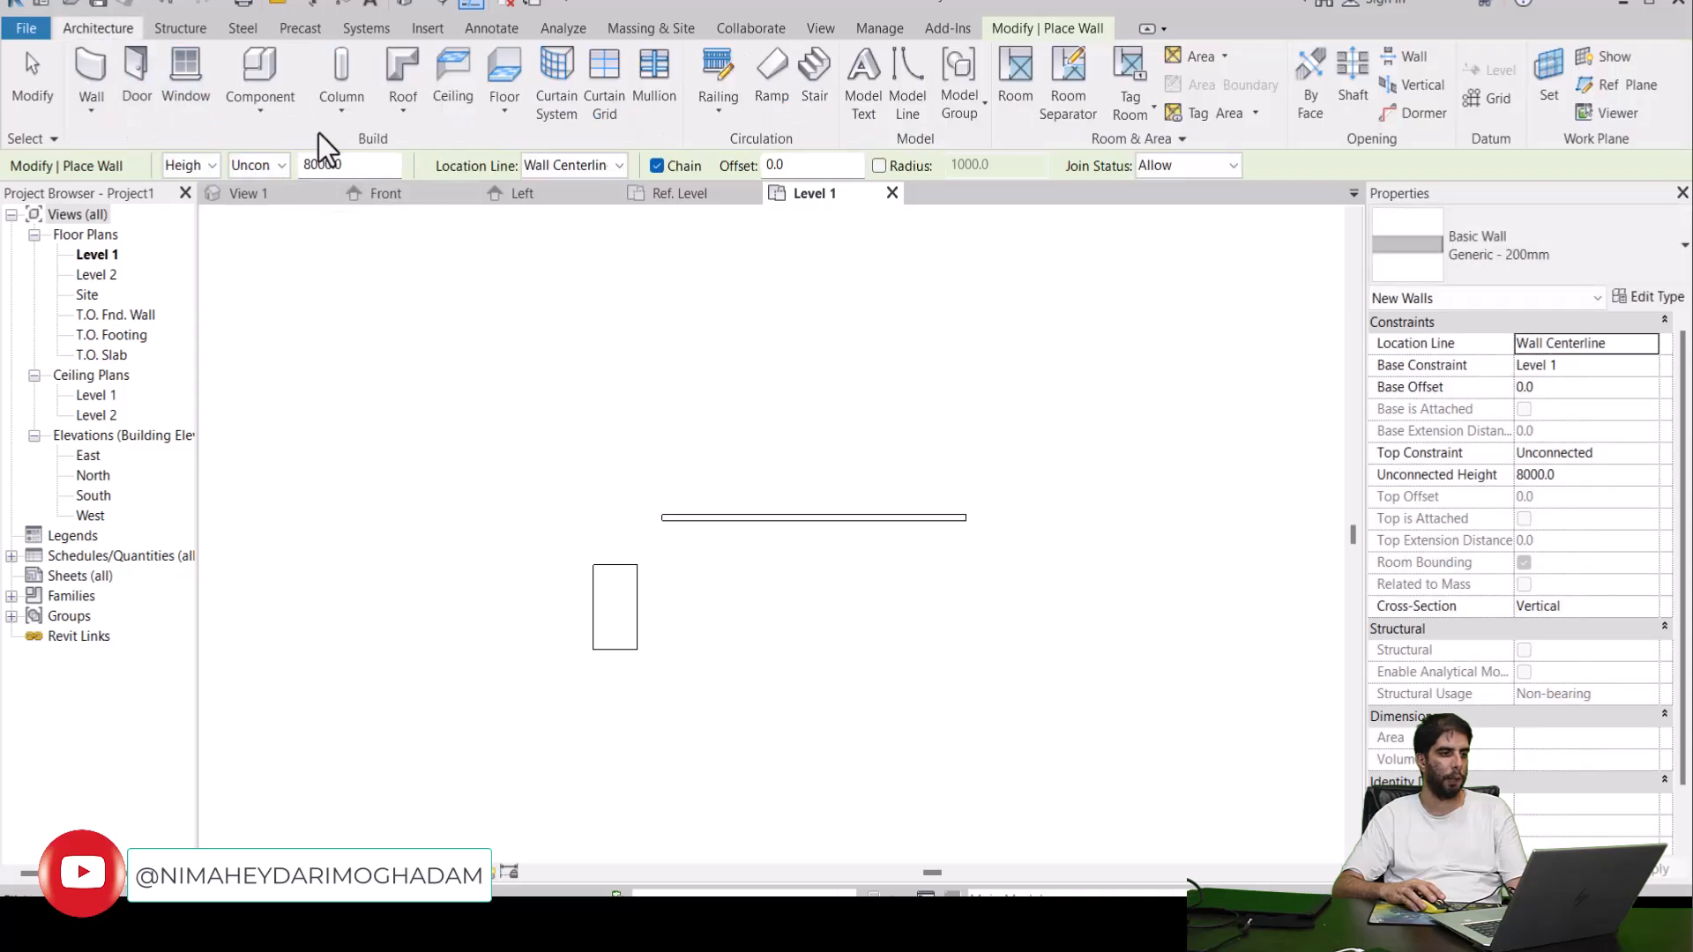
left_click(137, 69)
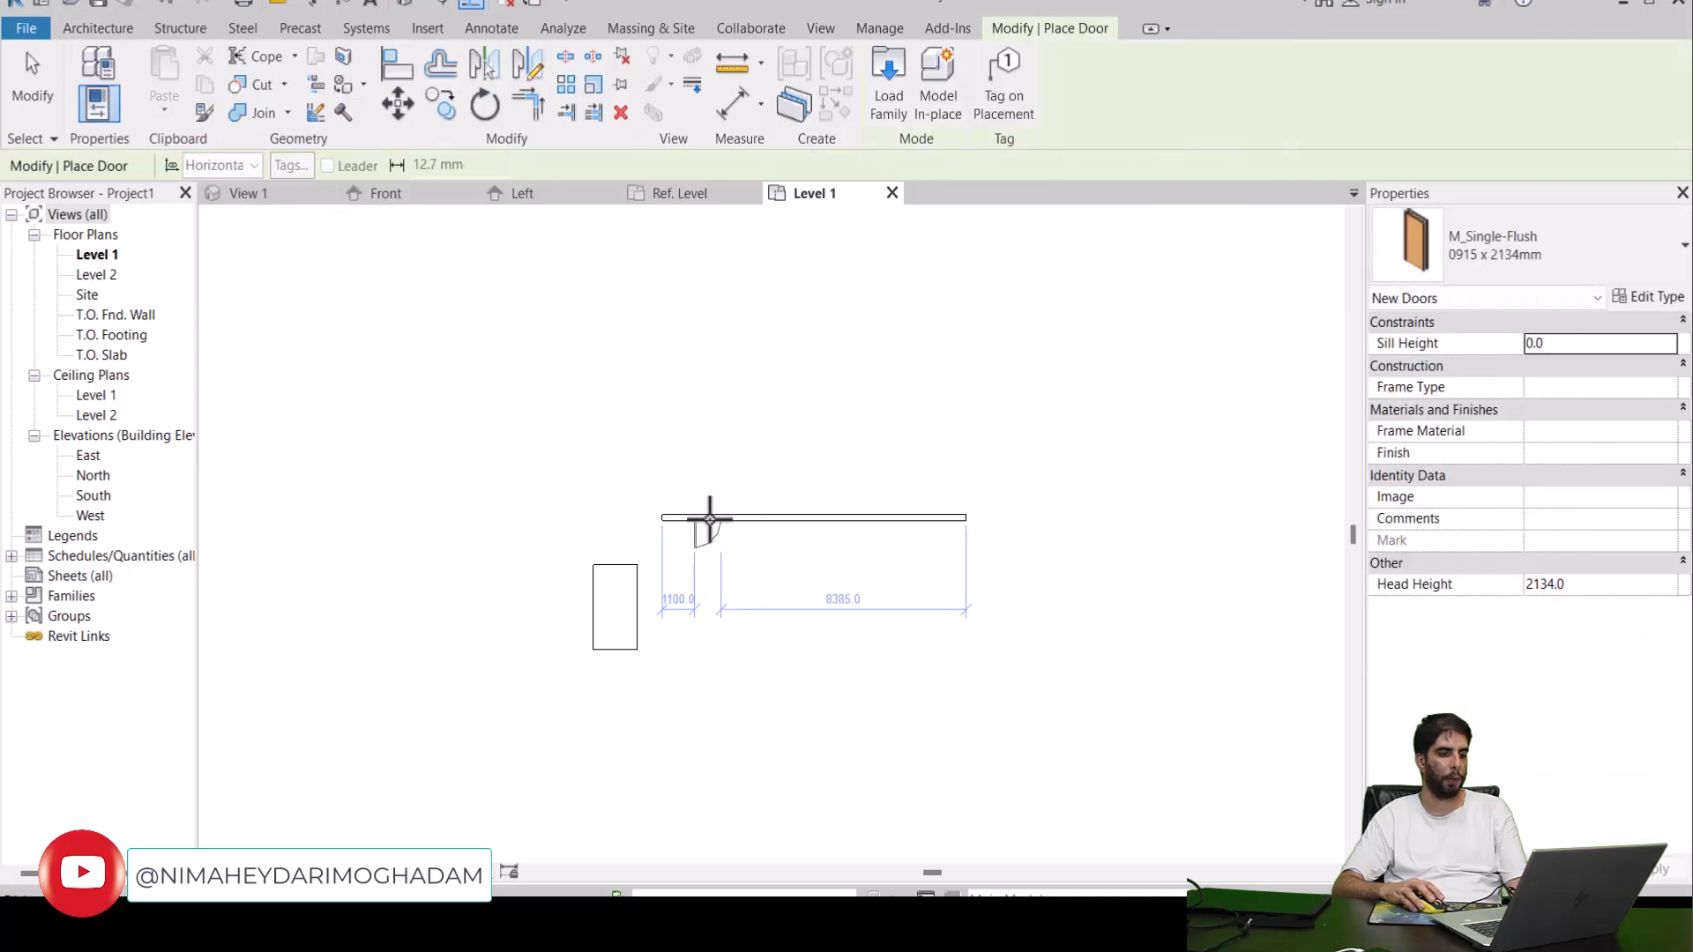
left_click(706, 518)
left_click(772, 529)
scroll(670, 607, "up", 2)
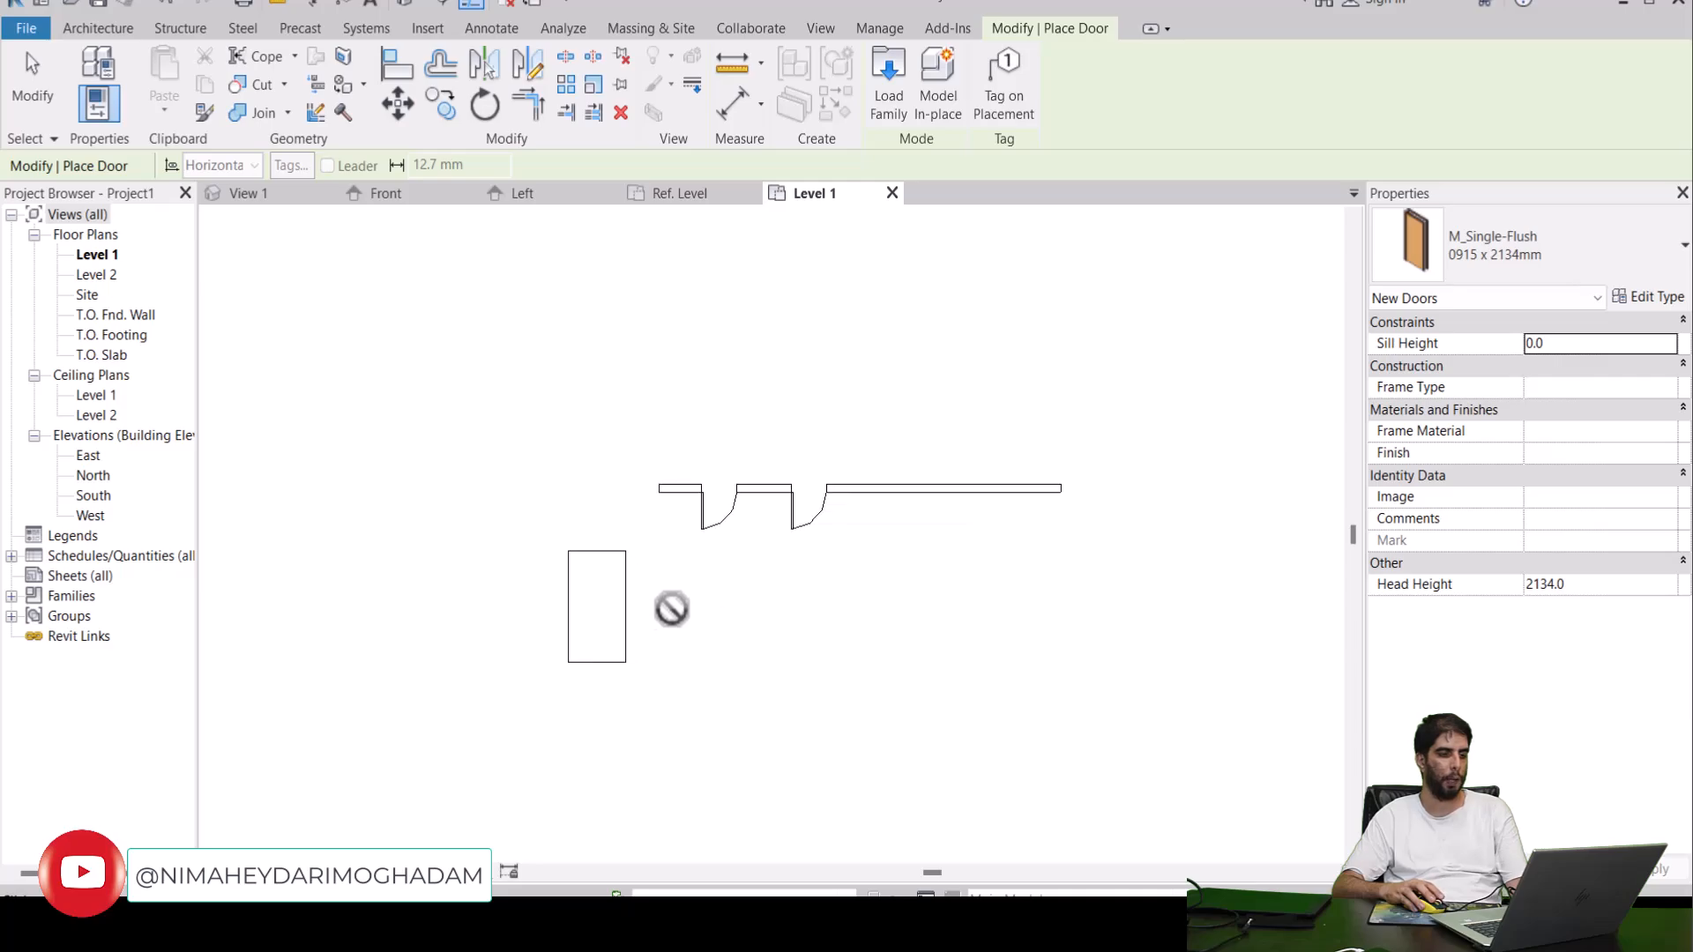
key("Escape")
Inspect the family instance's temporary dimensions and check which of its references the Align tool can pick.
left_click(617, 599)
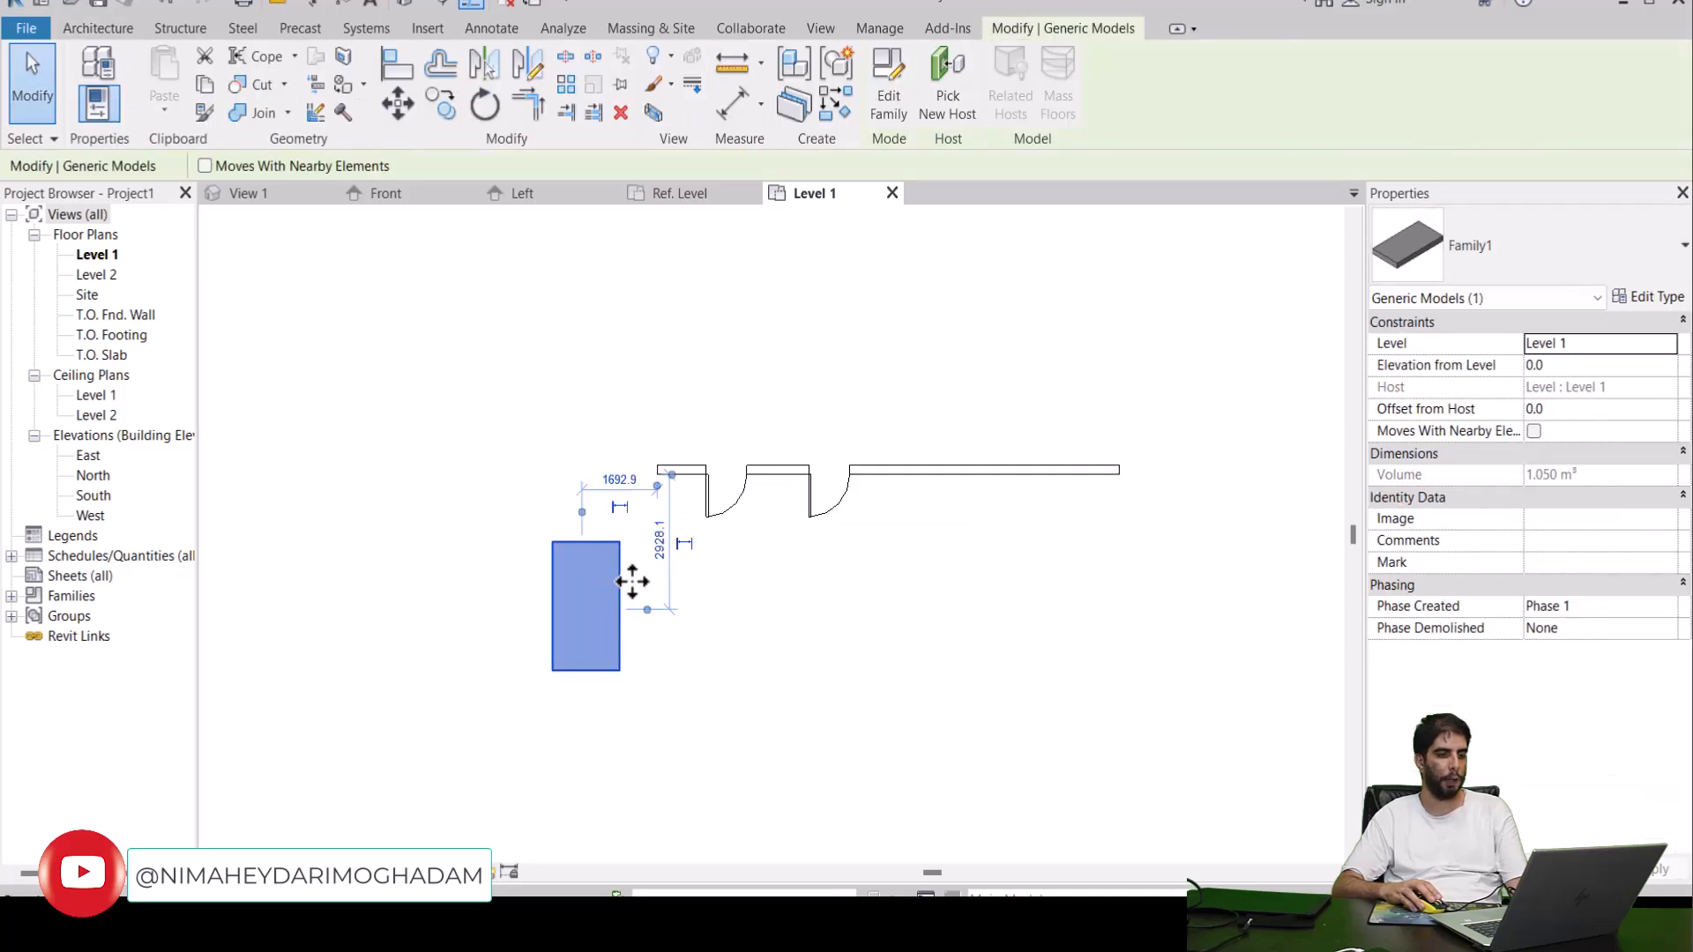
scroll(617, 600, "up", 2)
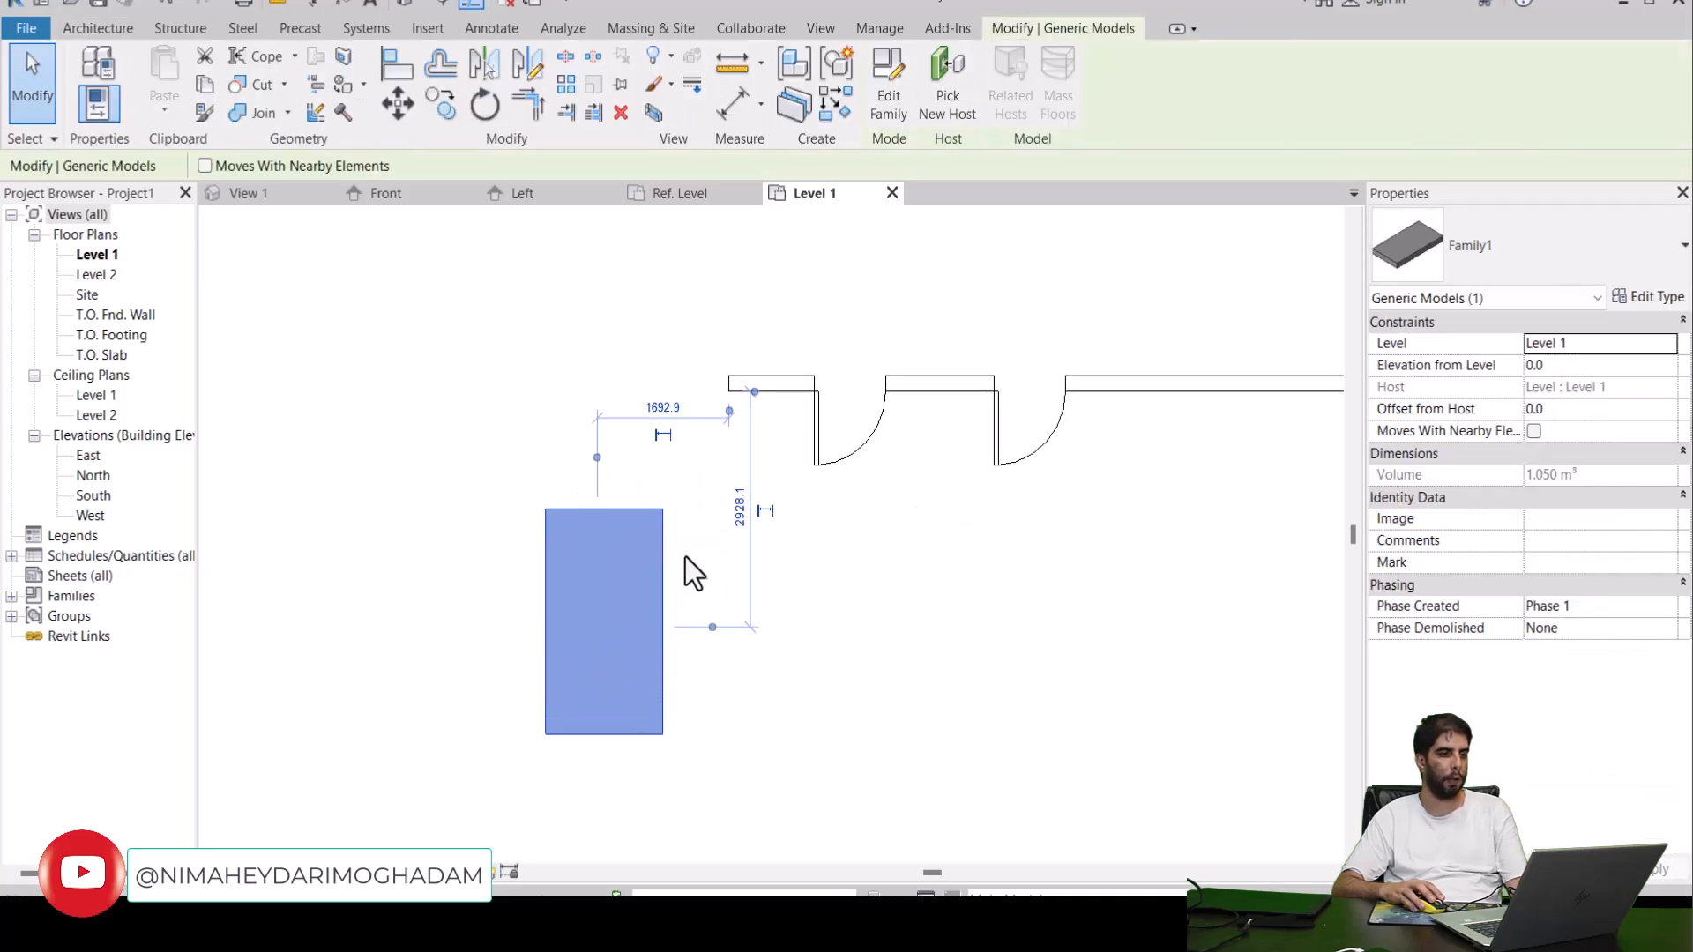
left_click(683, 556)
left_click(558, 520)
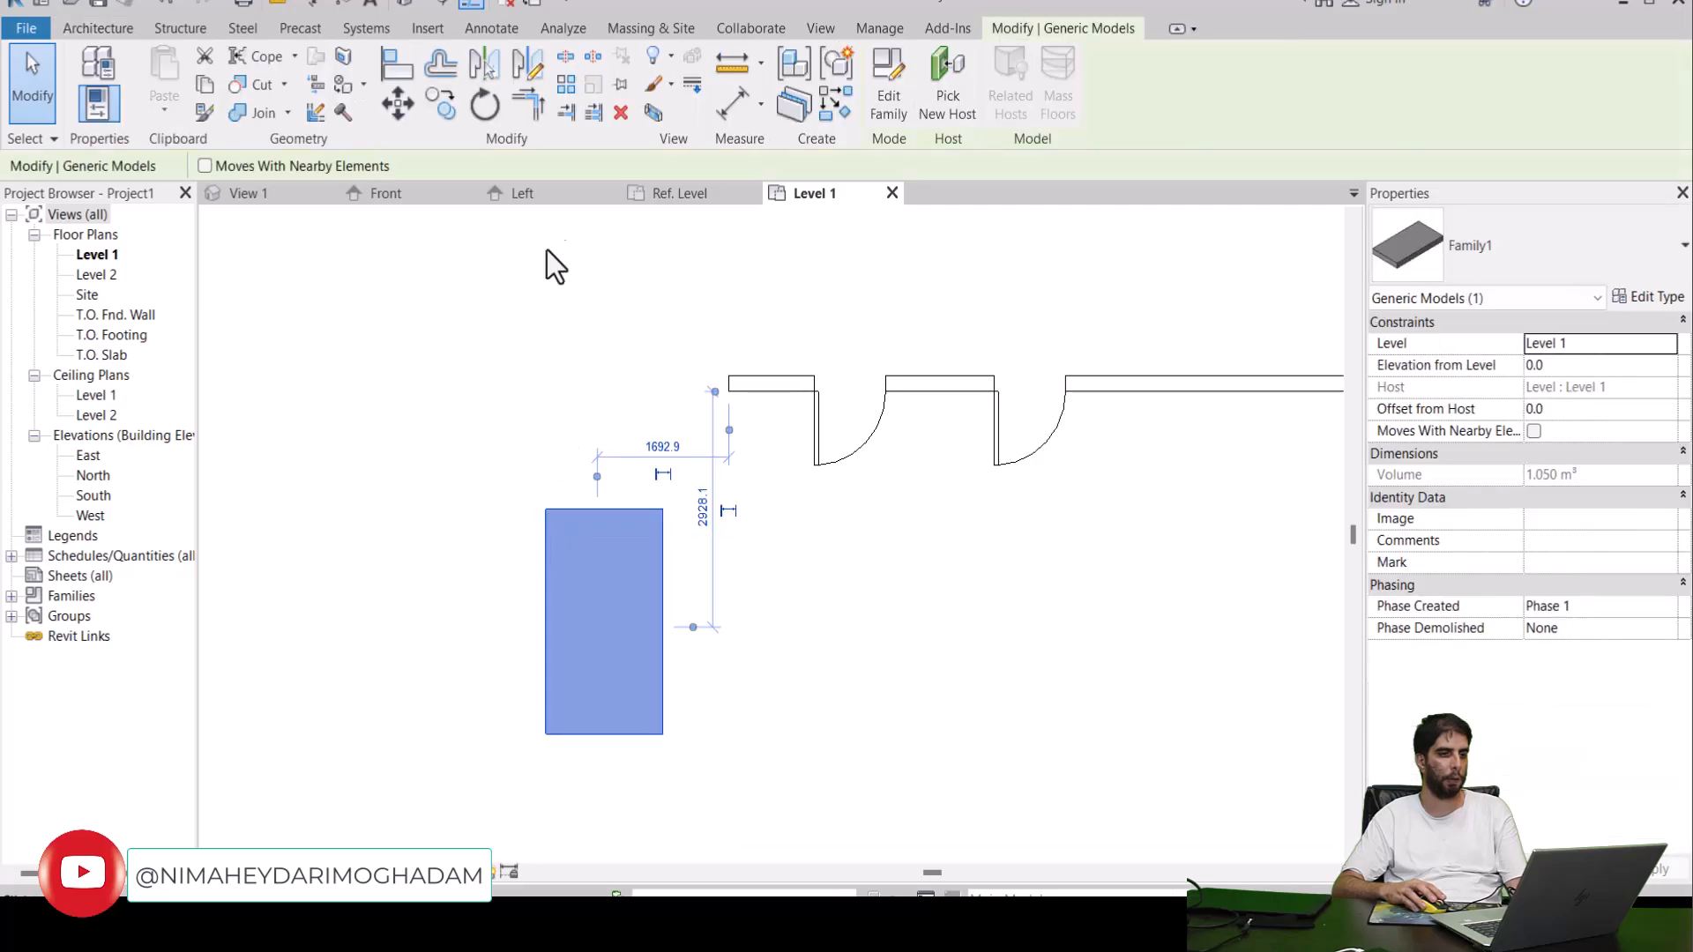
left_click(404, 69)
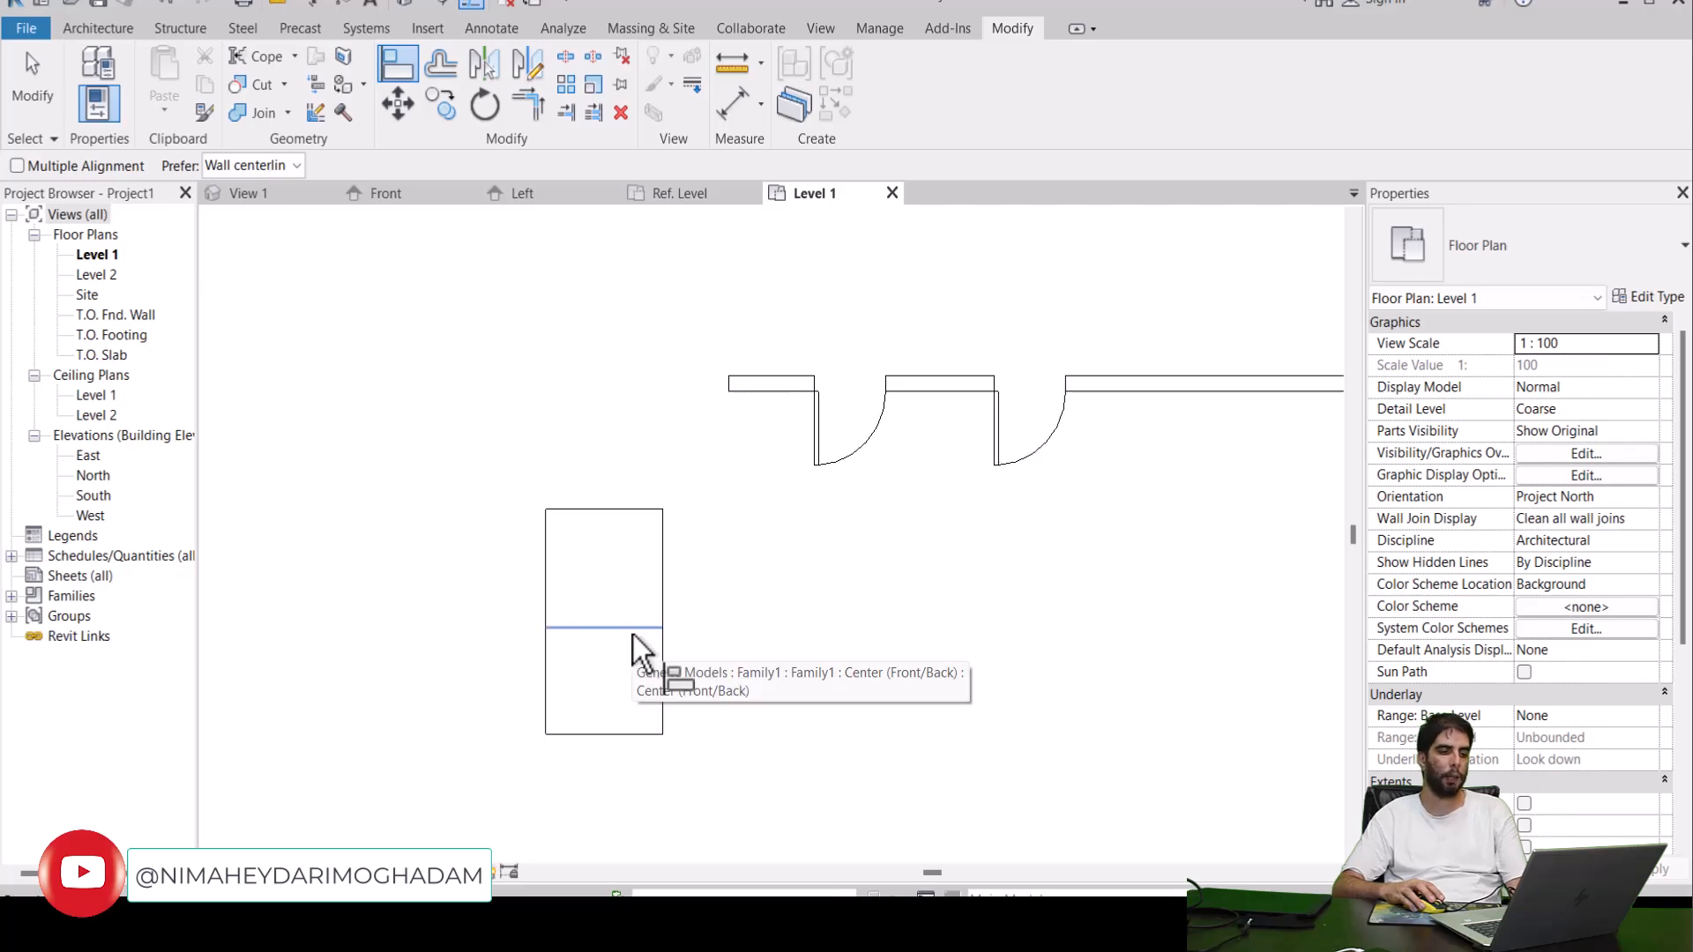
key("Escape")
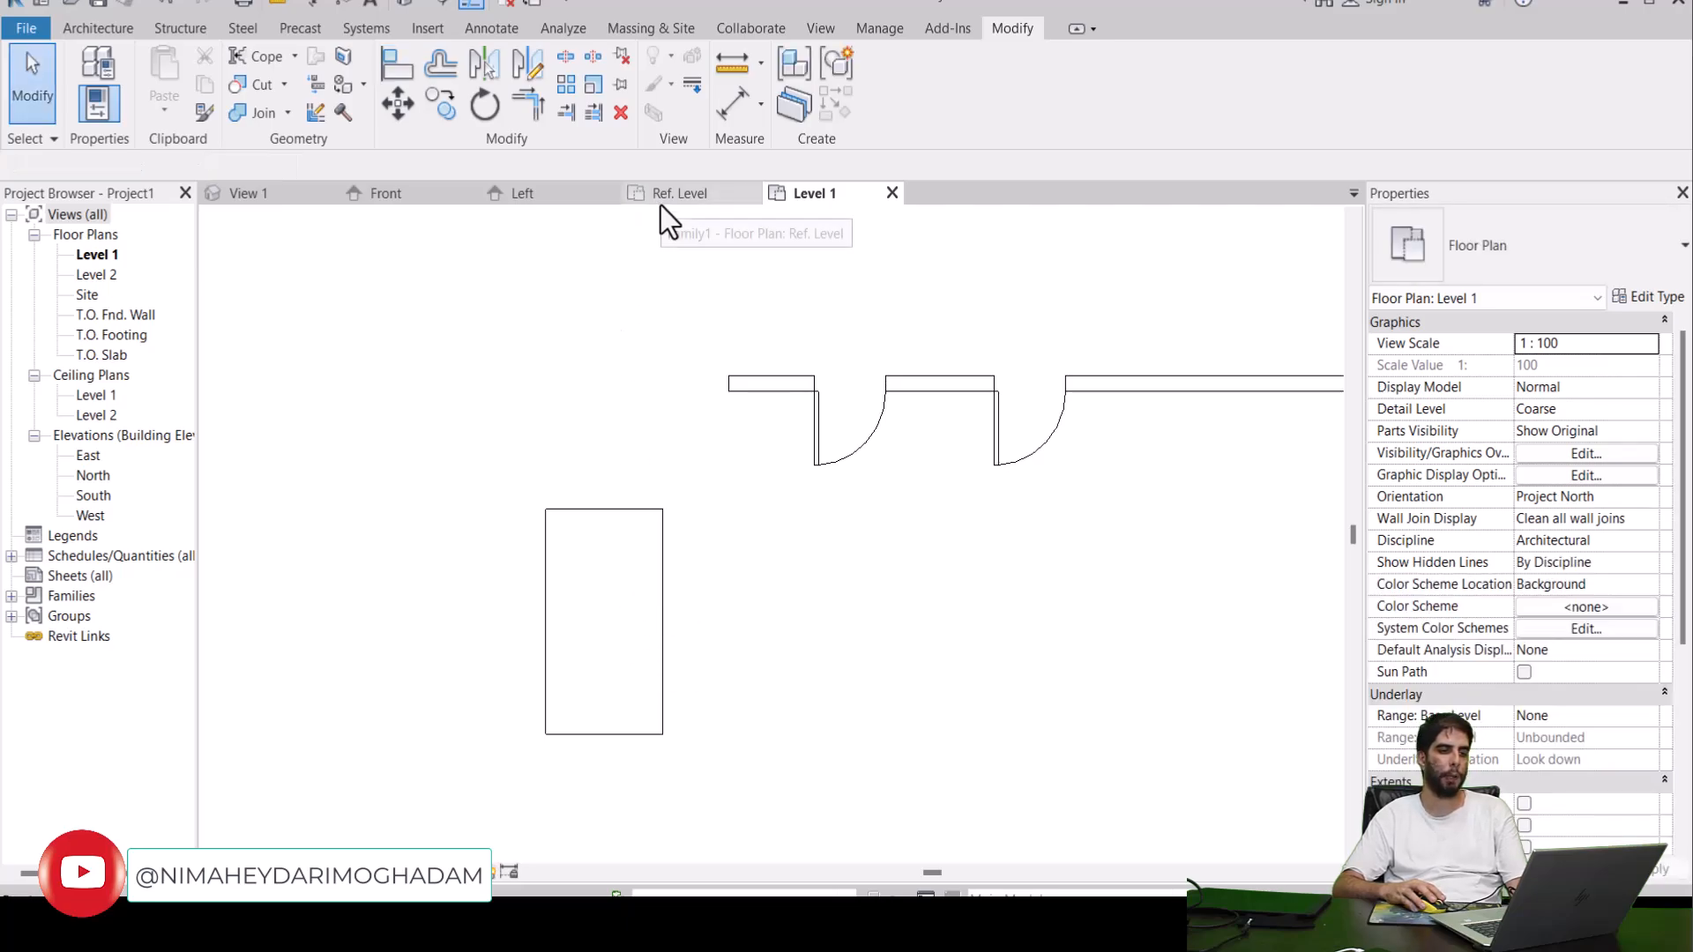
Draw a horizontal weak reference plane through the family's rectangle, about 900 above the Center (Front/Back) plane.
left_click(660, 199)
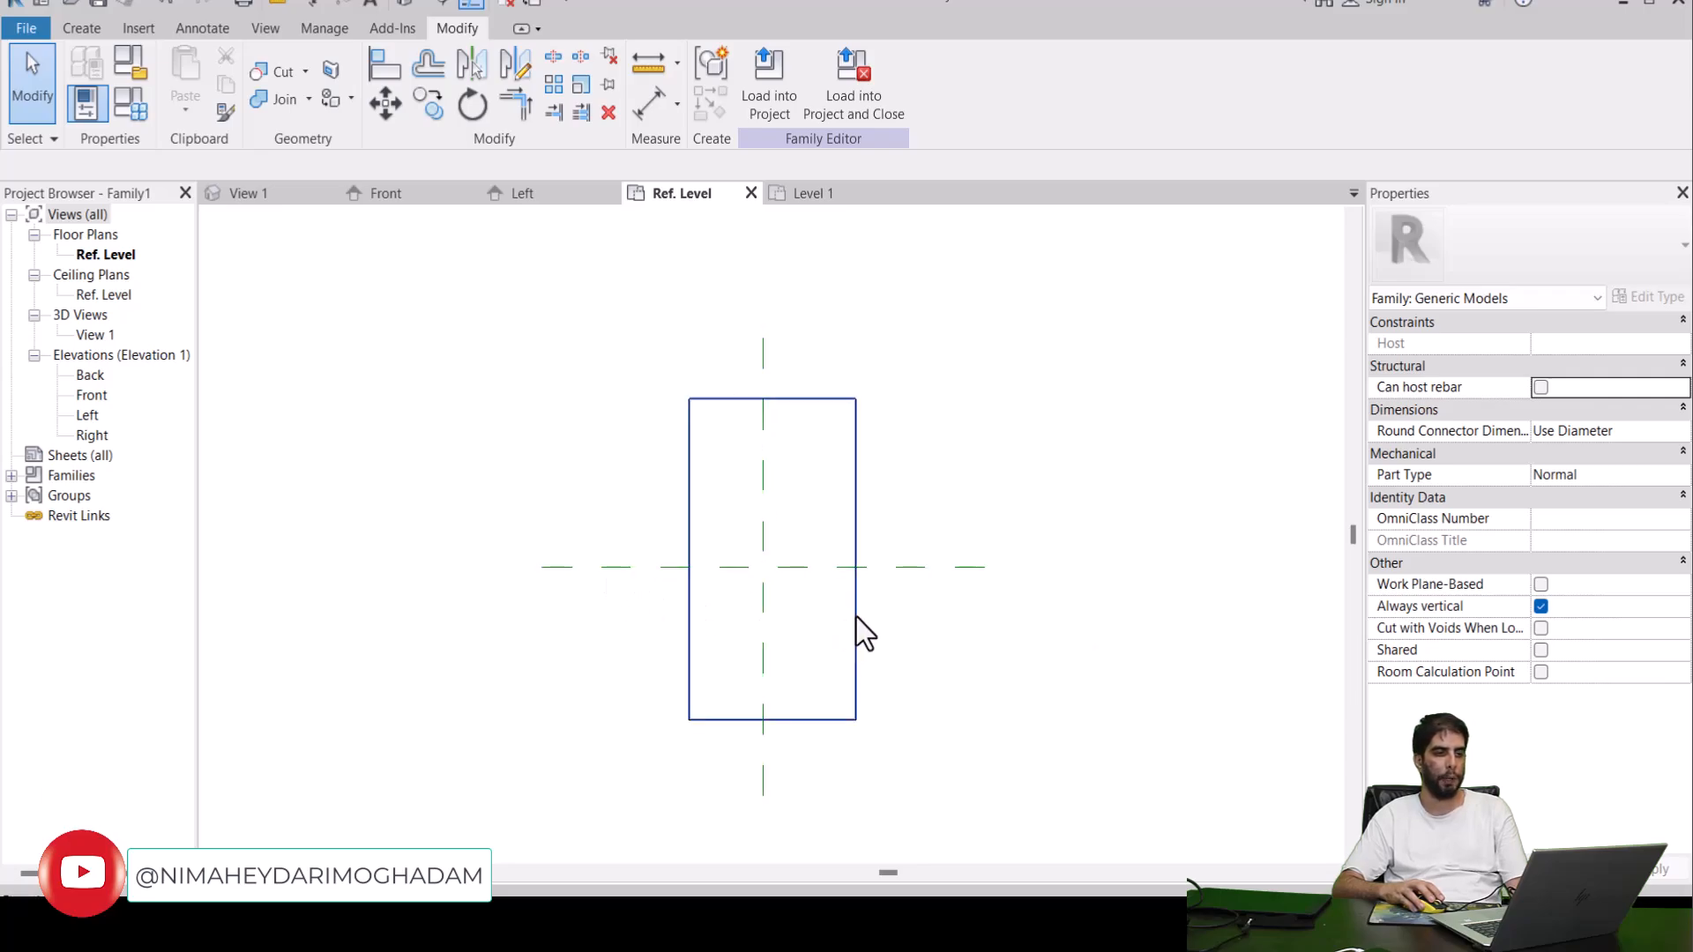
left_click(72, 26)
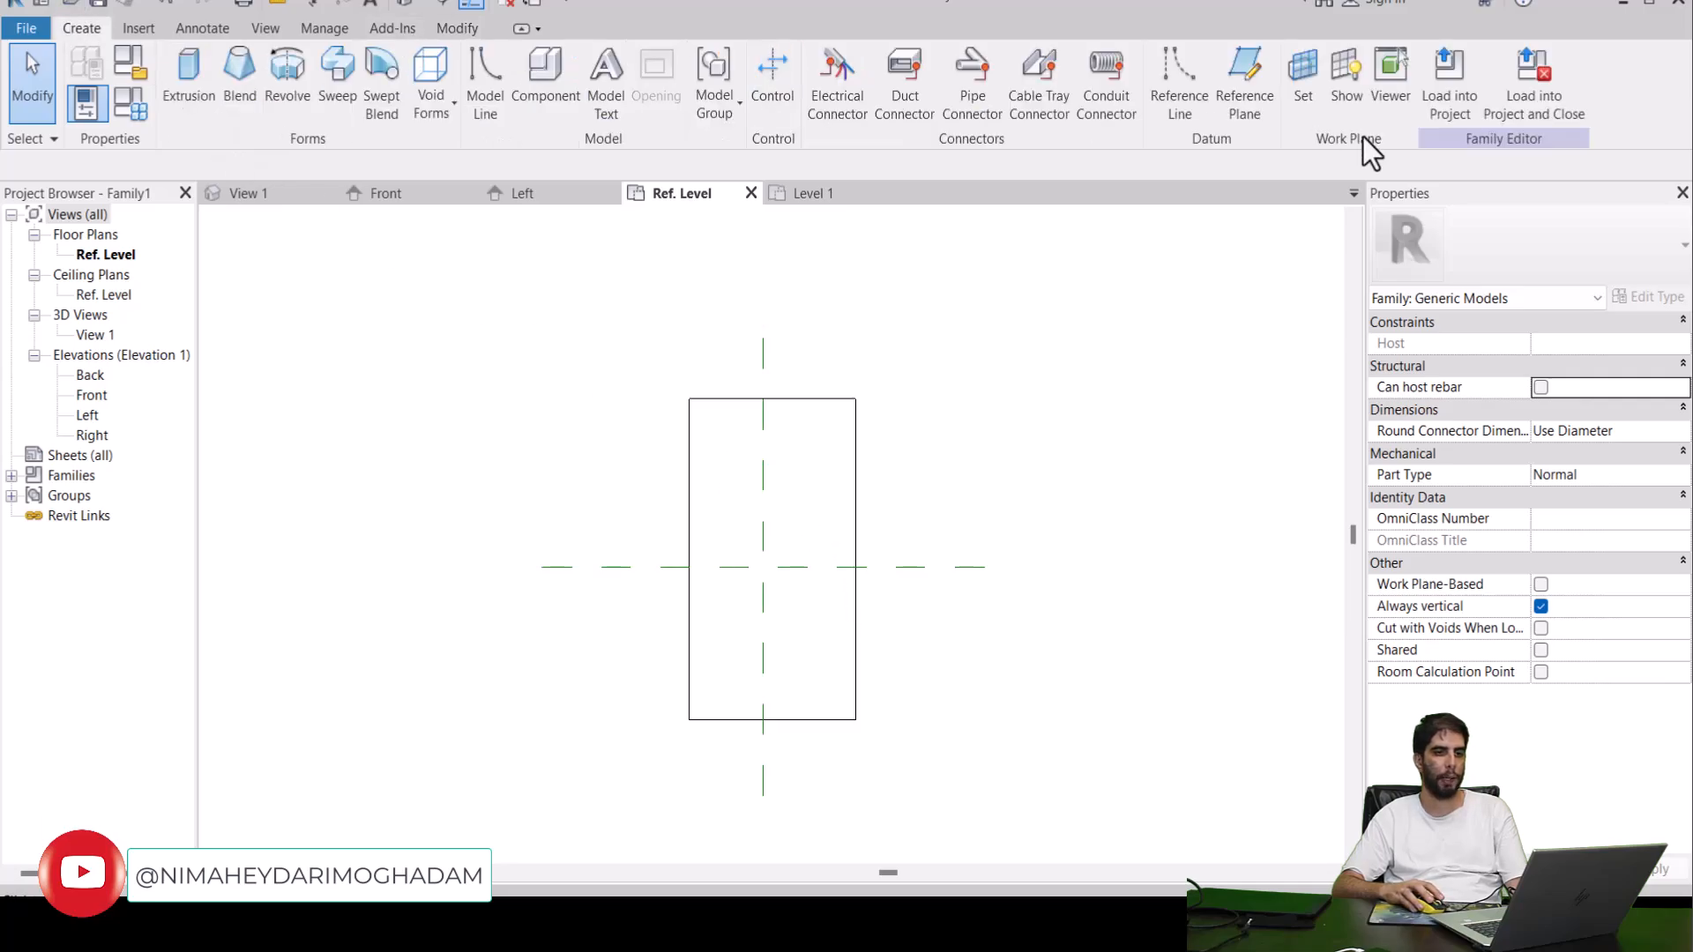
left_click(1252, 96)
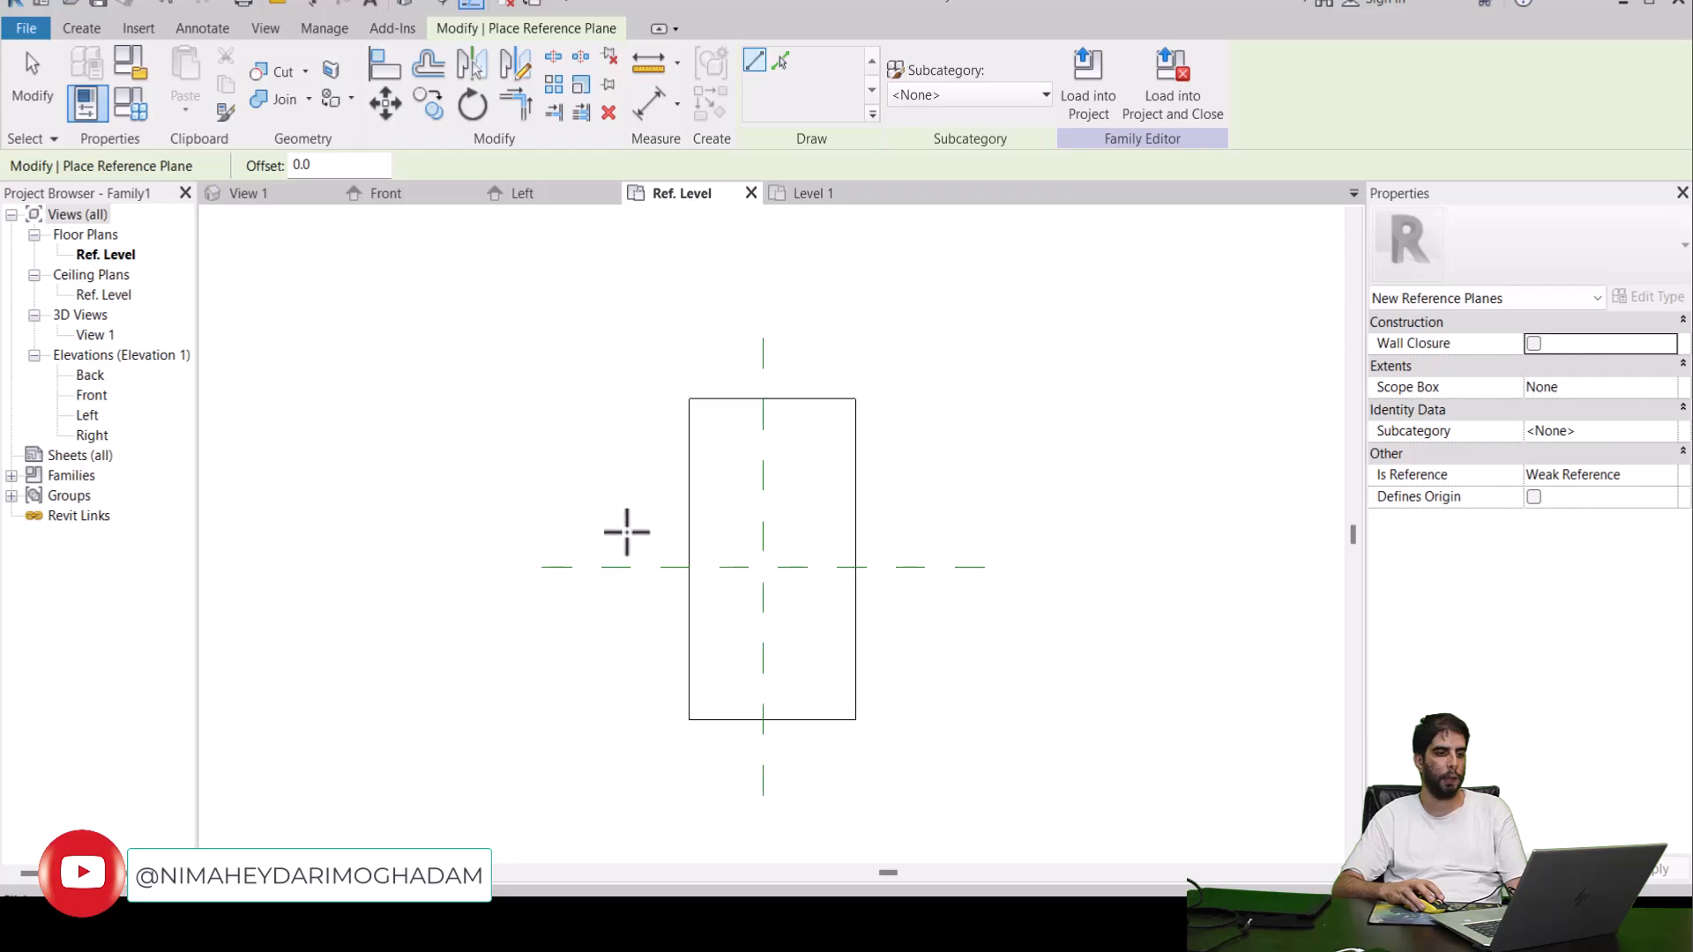
left_click(542, 463)
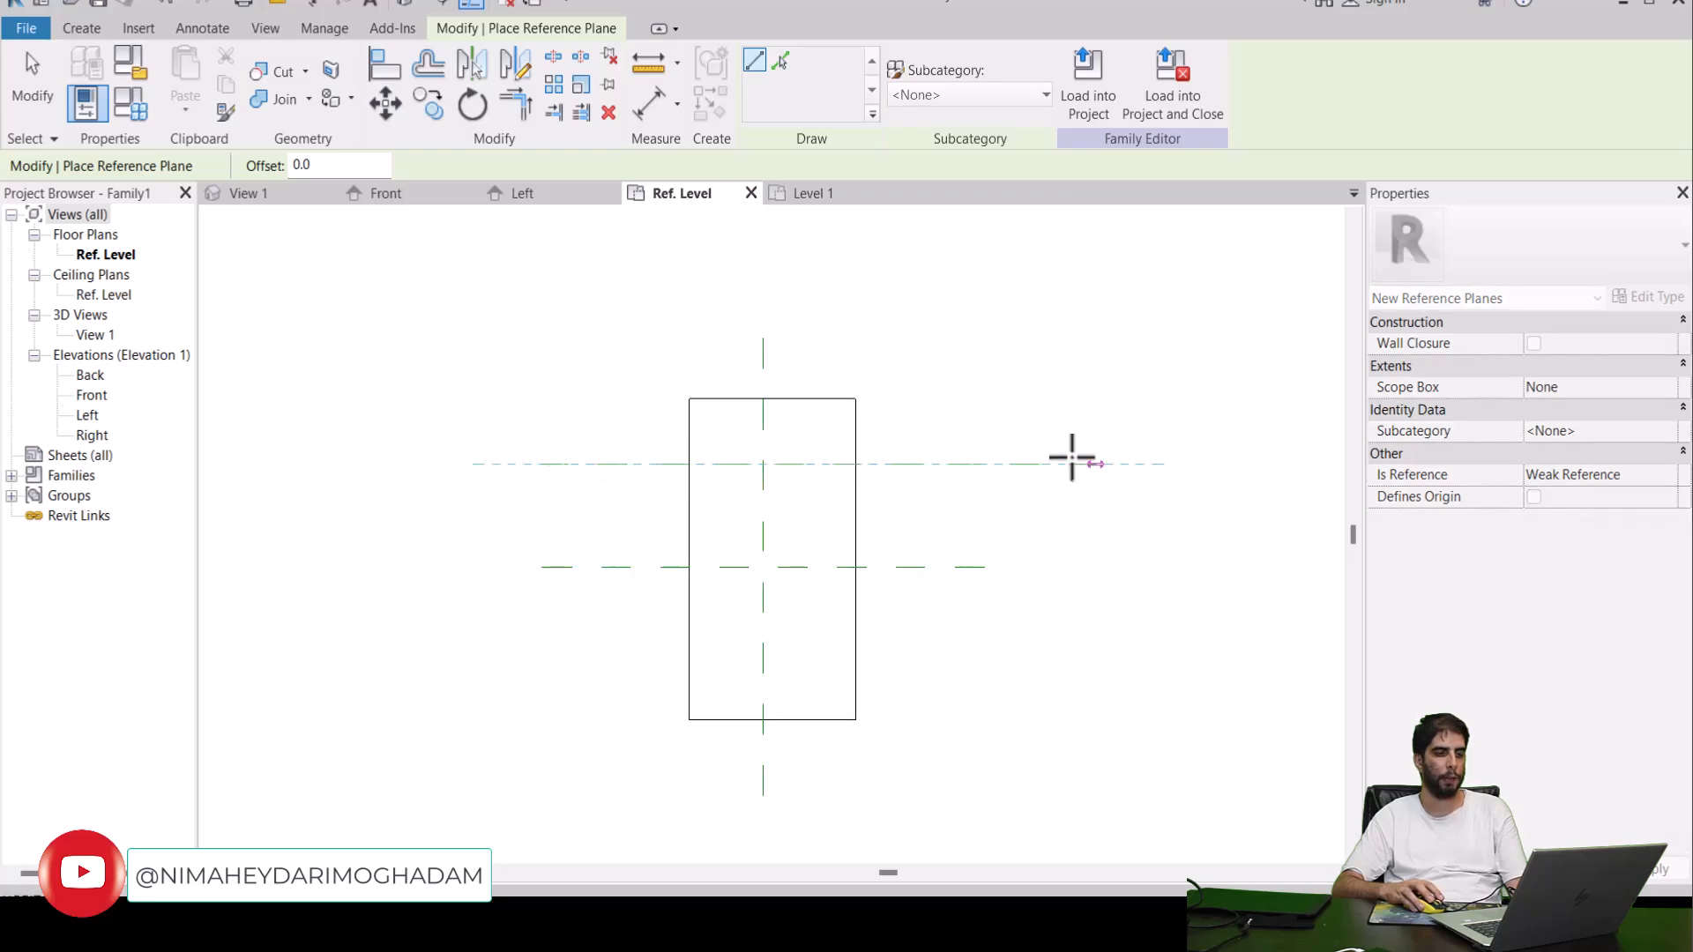
left_click(986, 457)
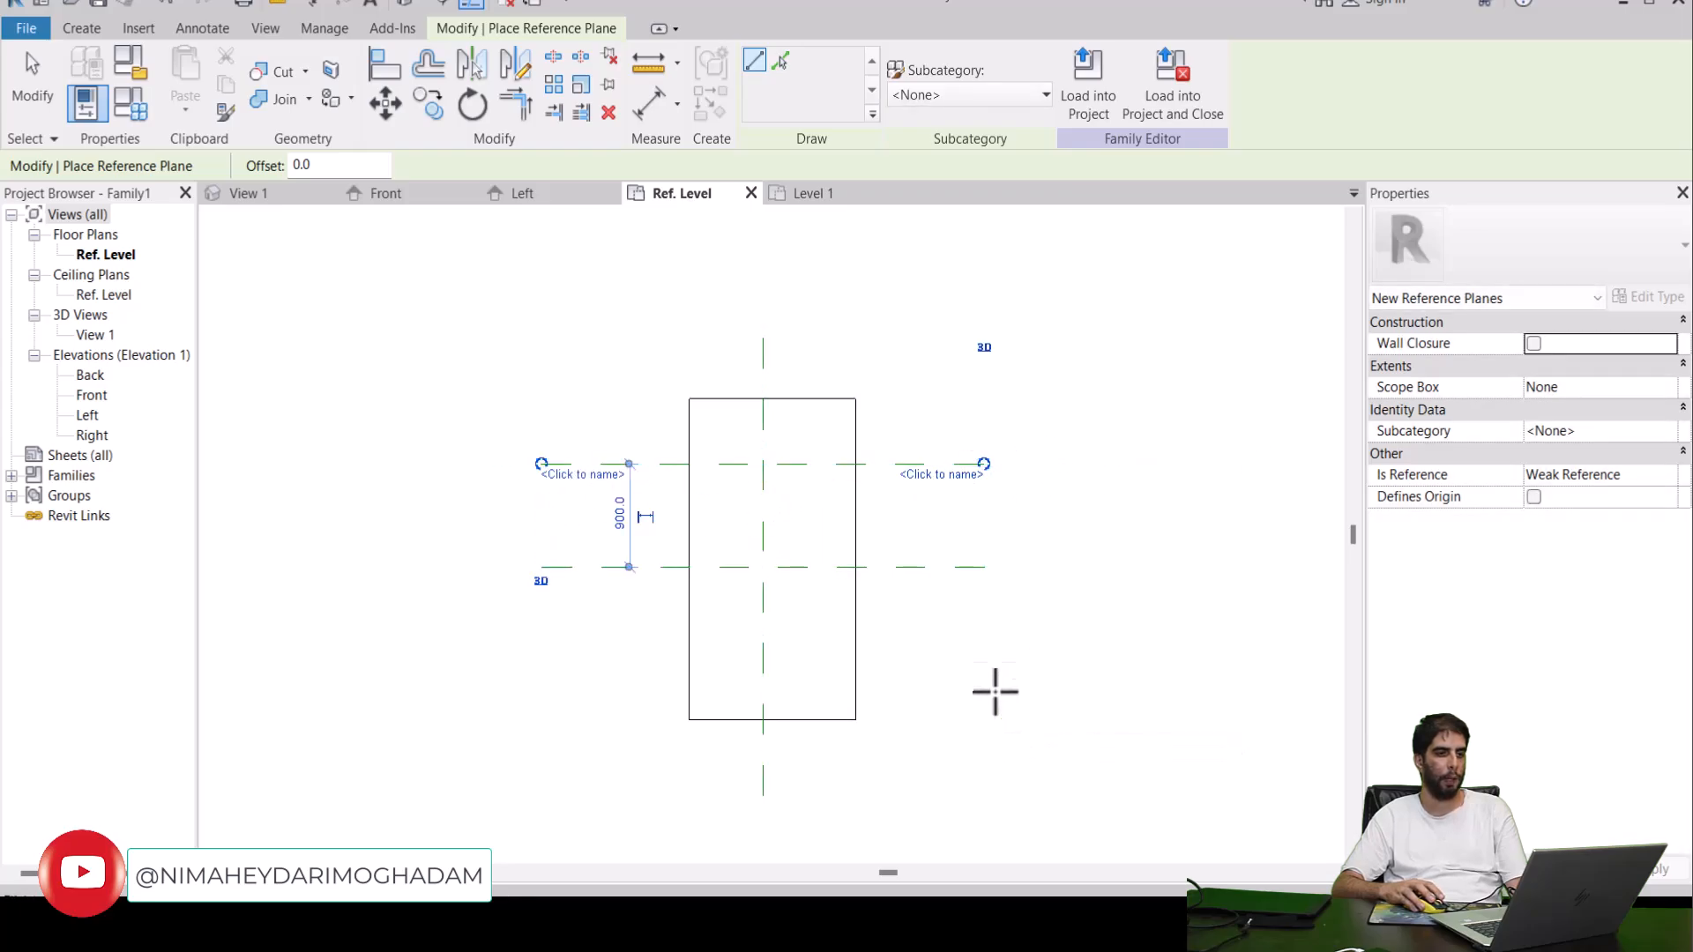
Reload the family into the project, overwriting the existing version, and check the instance's pickable references with Align.
left_click(1090, 88)
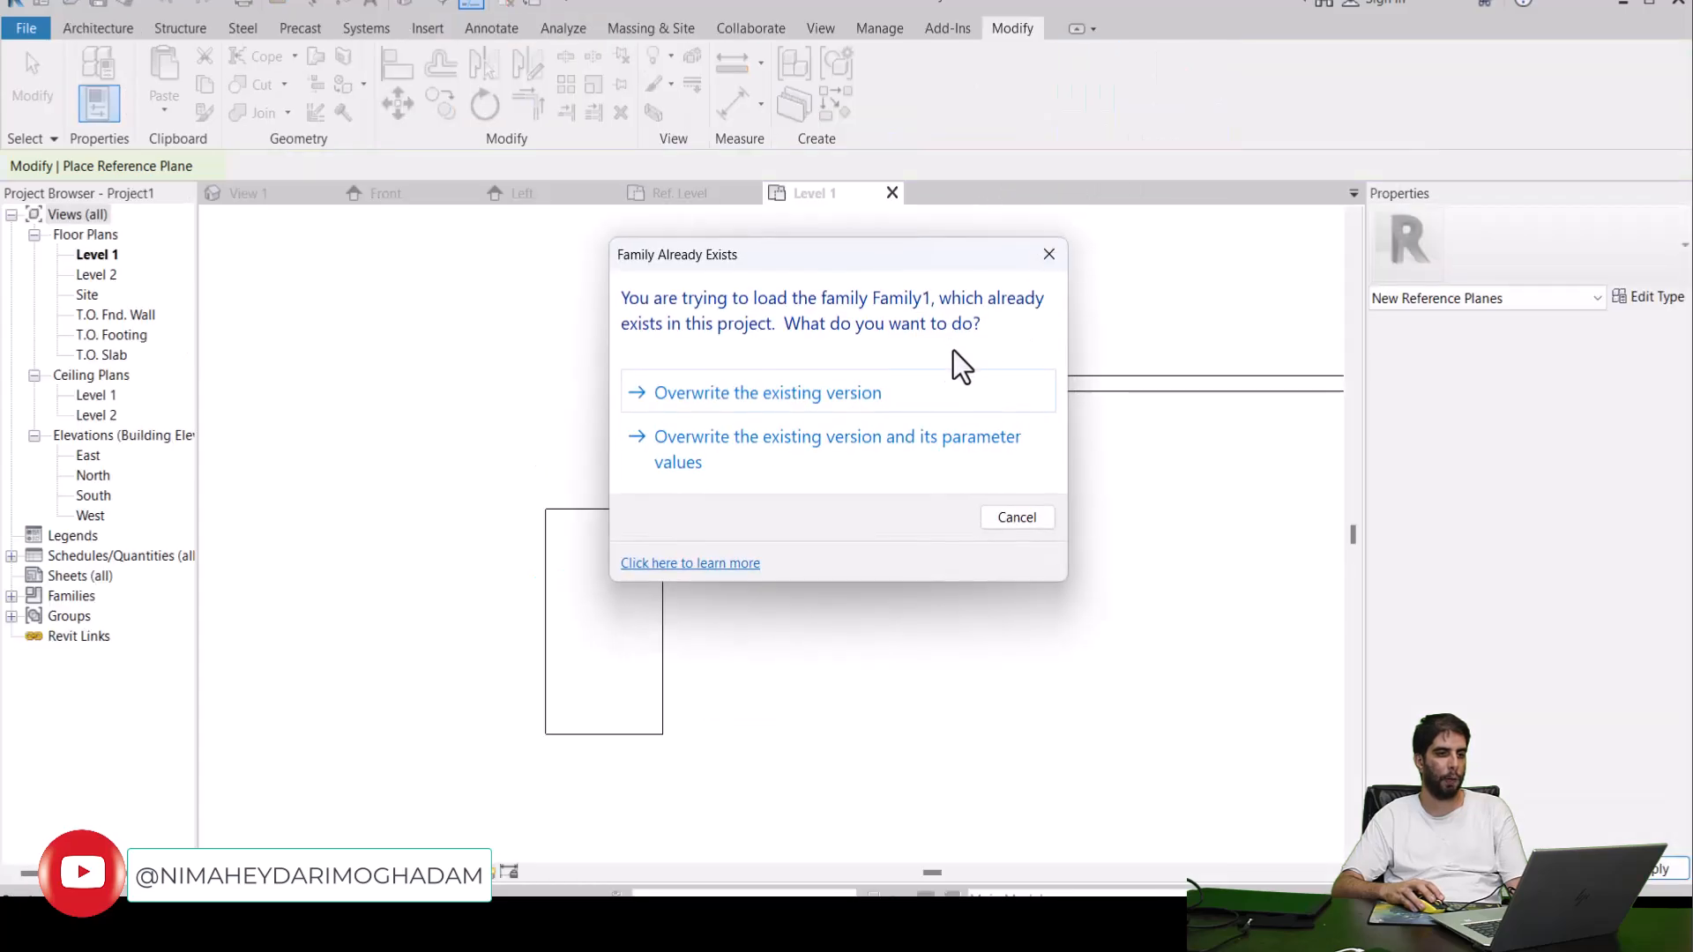
left_click(860, 395)
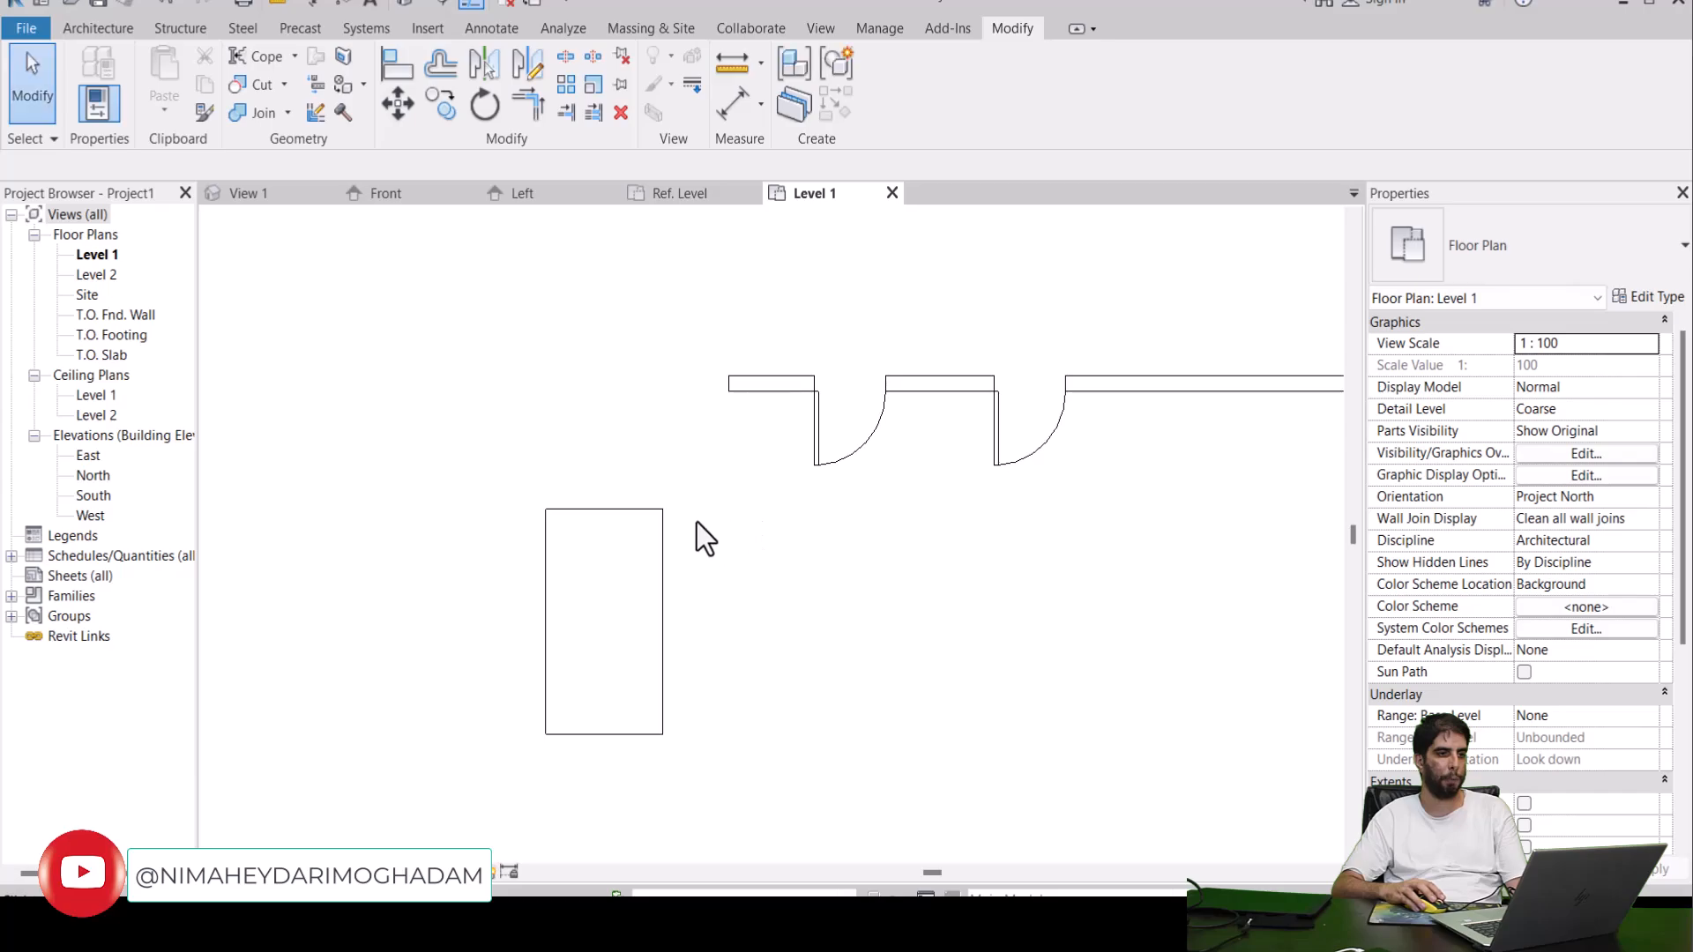
left_click(396, 69)
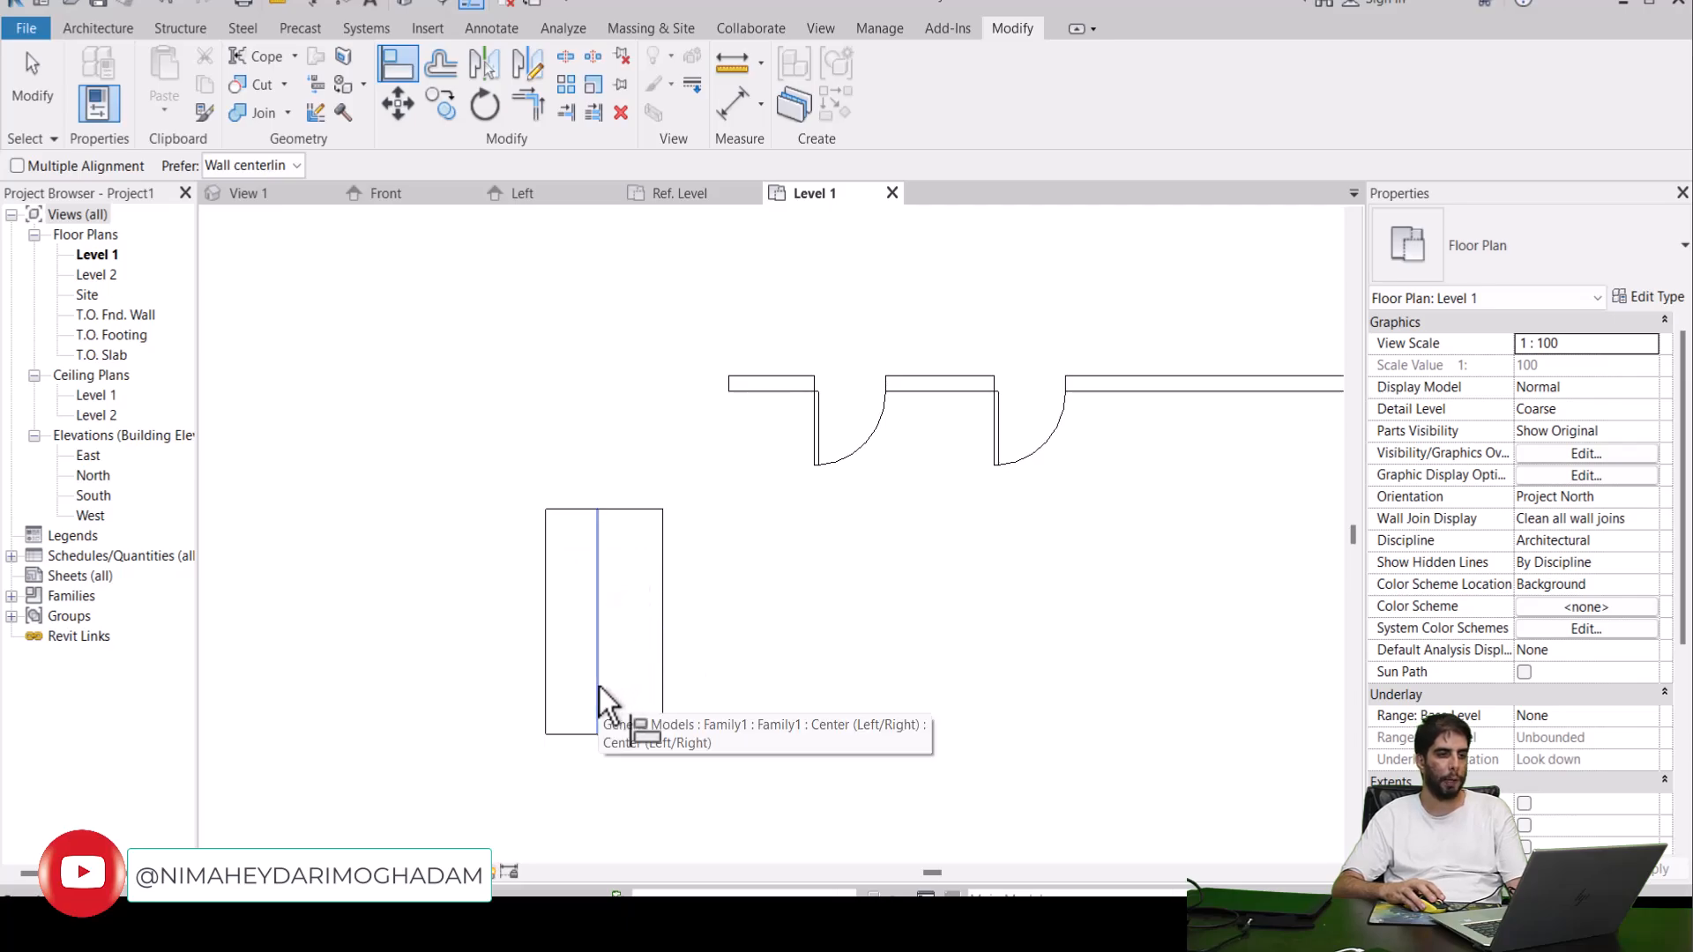
key("Escape")
key("Escape")
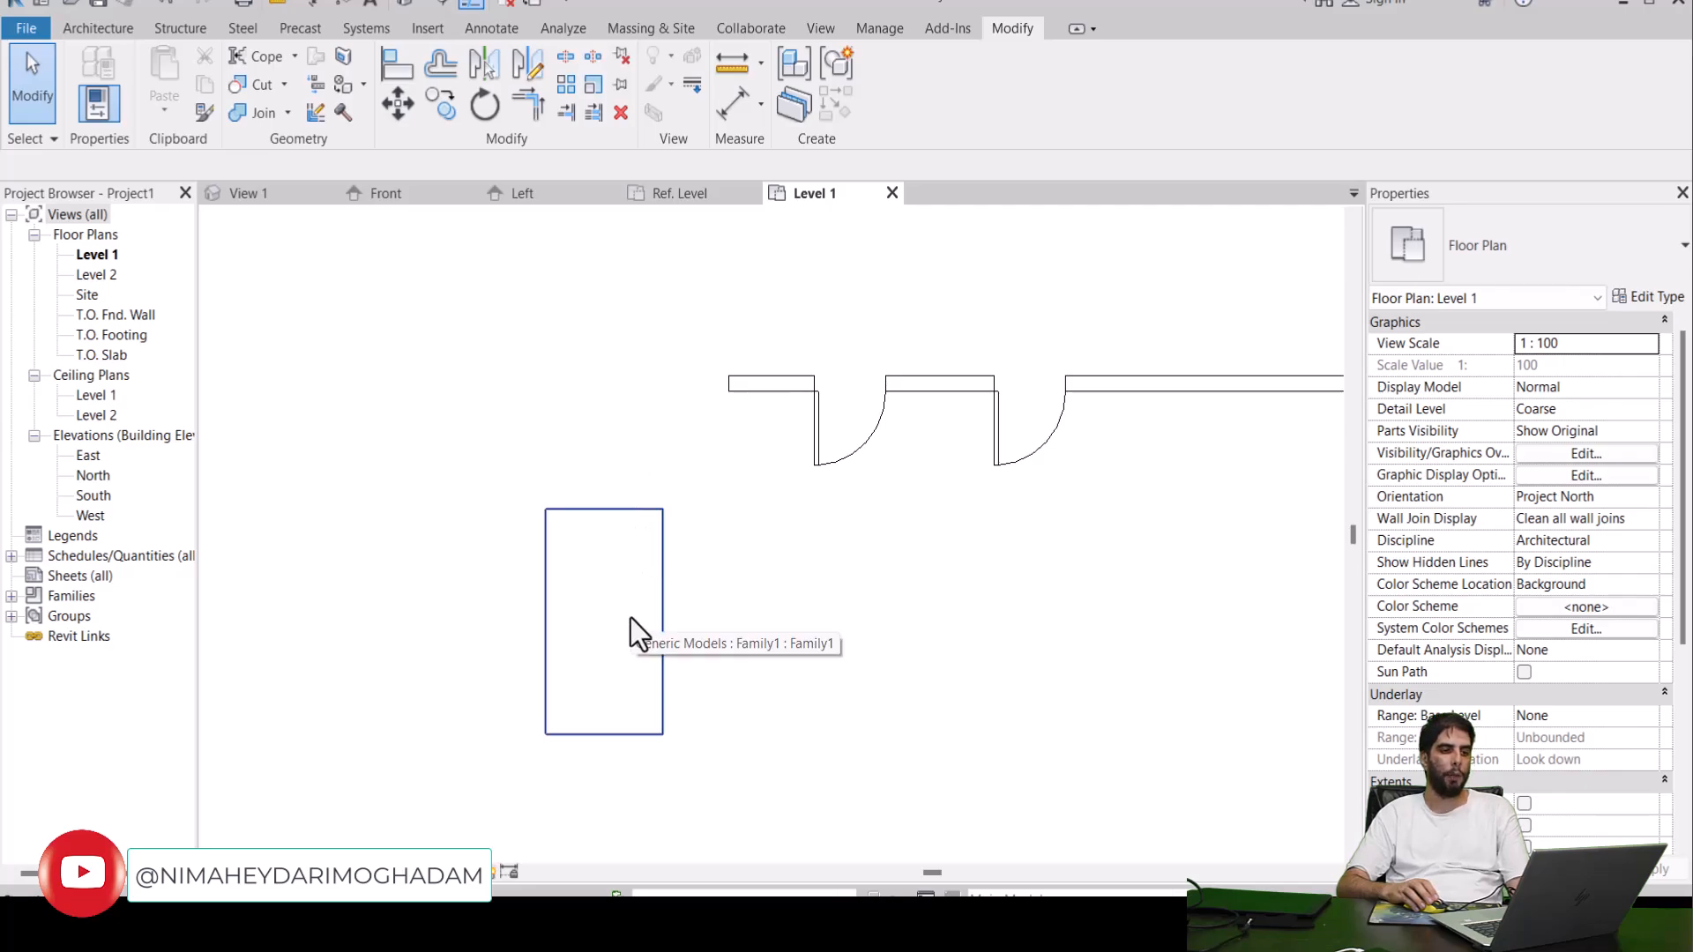
Compare the reference planes in the family with the reference points used by the placed instance's temporary dimensions.
left_click(685, 199)
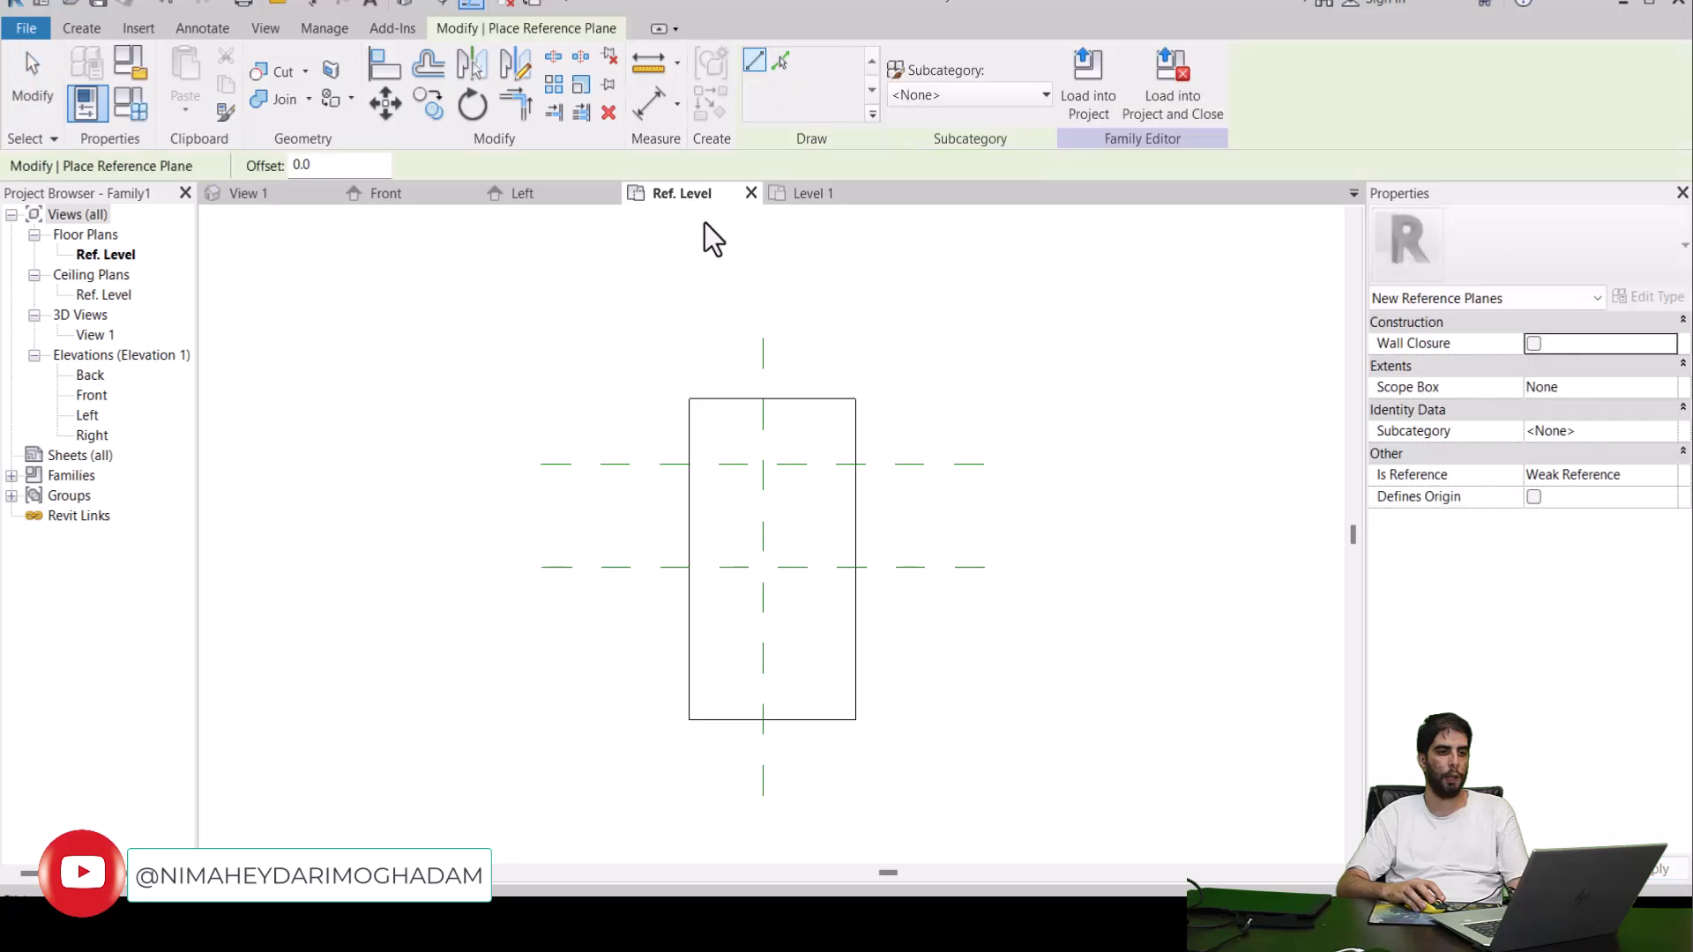
left_click(857, 199)
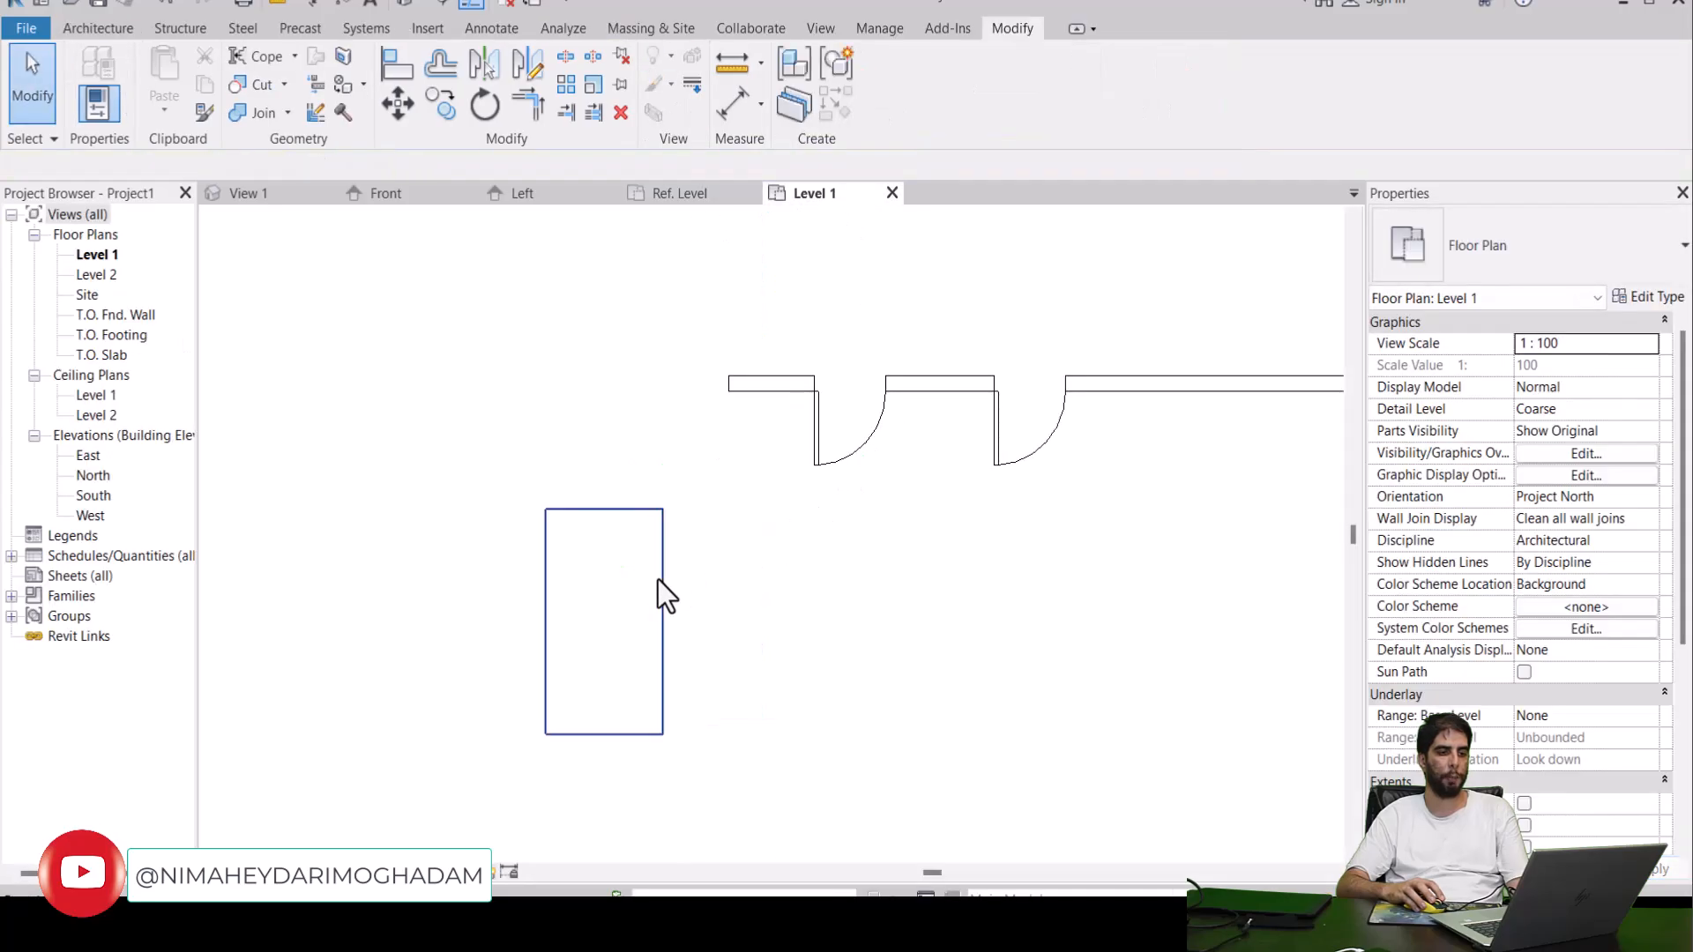
left_click(658, 580)
scroll(696, 647, "up", 1)
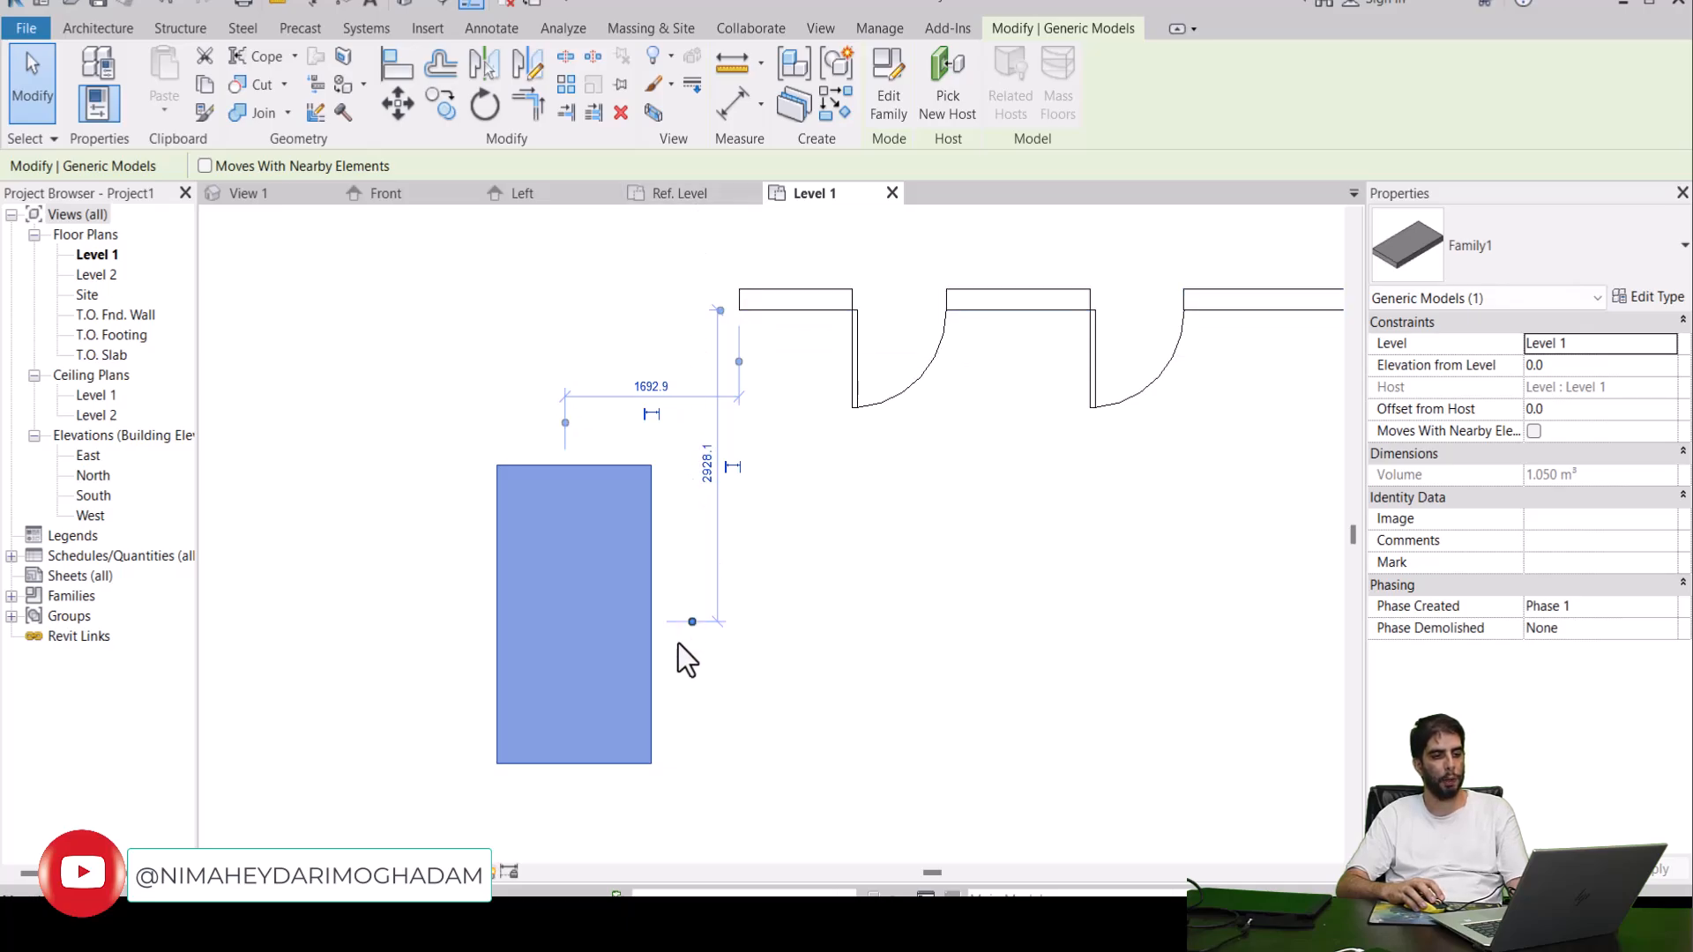
left_click(691, 194)
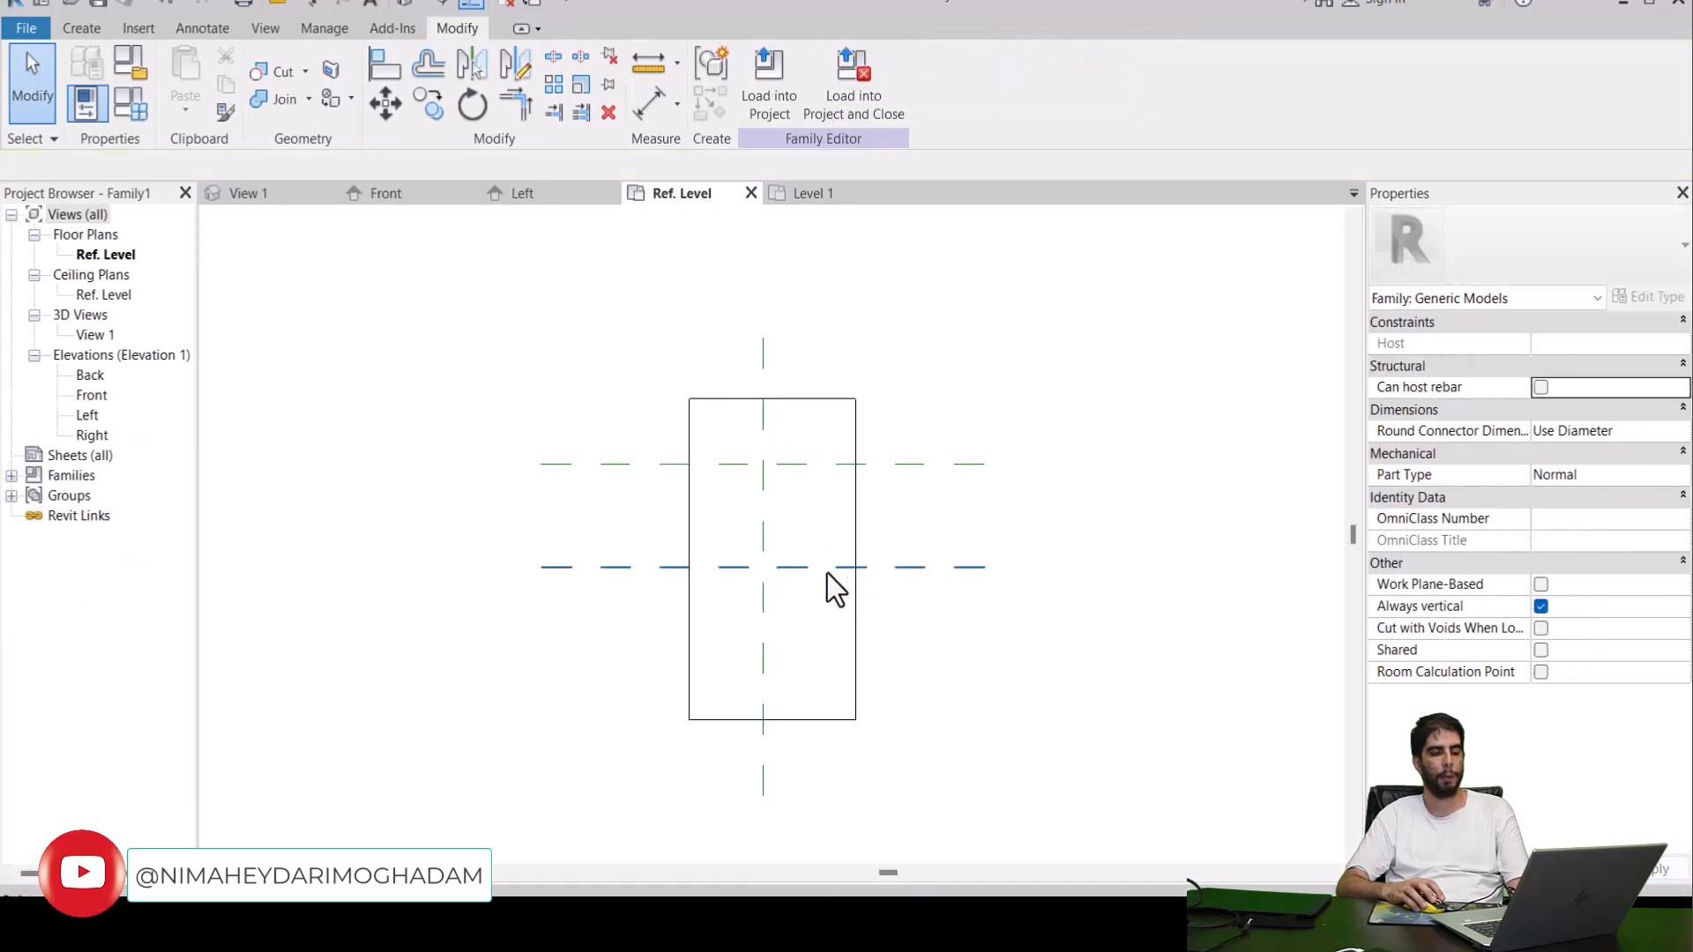
Check the Center (Front/Back) plane's properties and set the reference plane above it to Strong Reference.
left_click(945, 575)
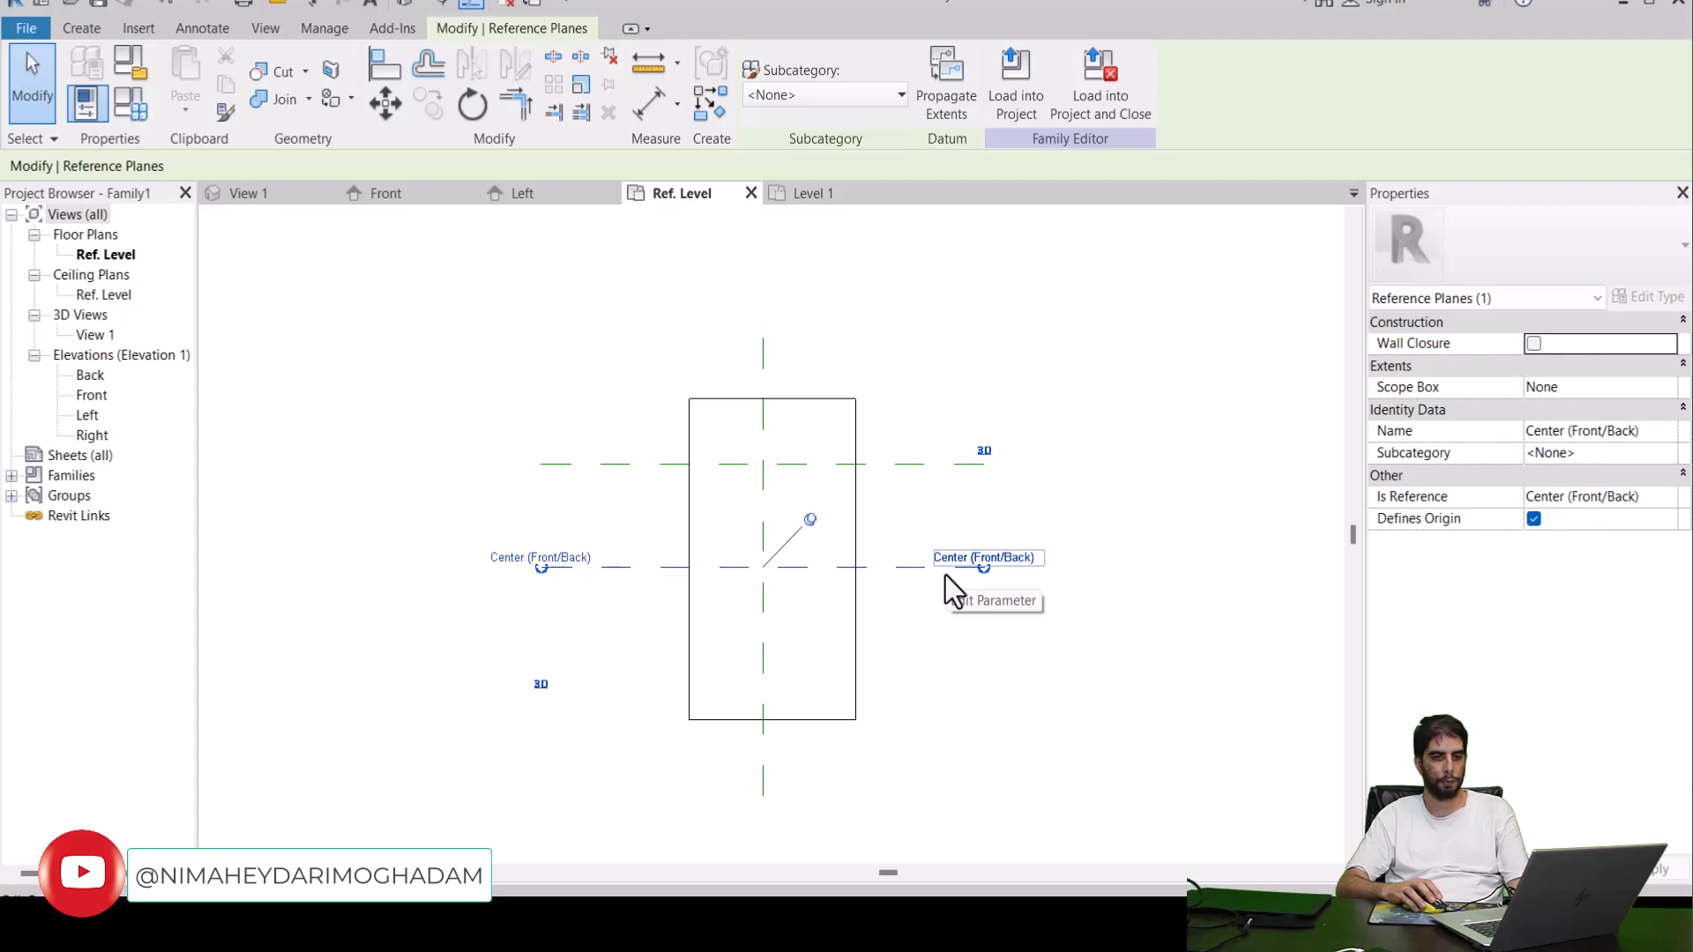
scroll(992, 555, "up", 2)
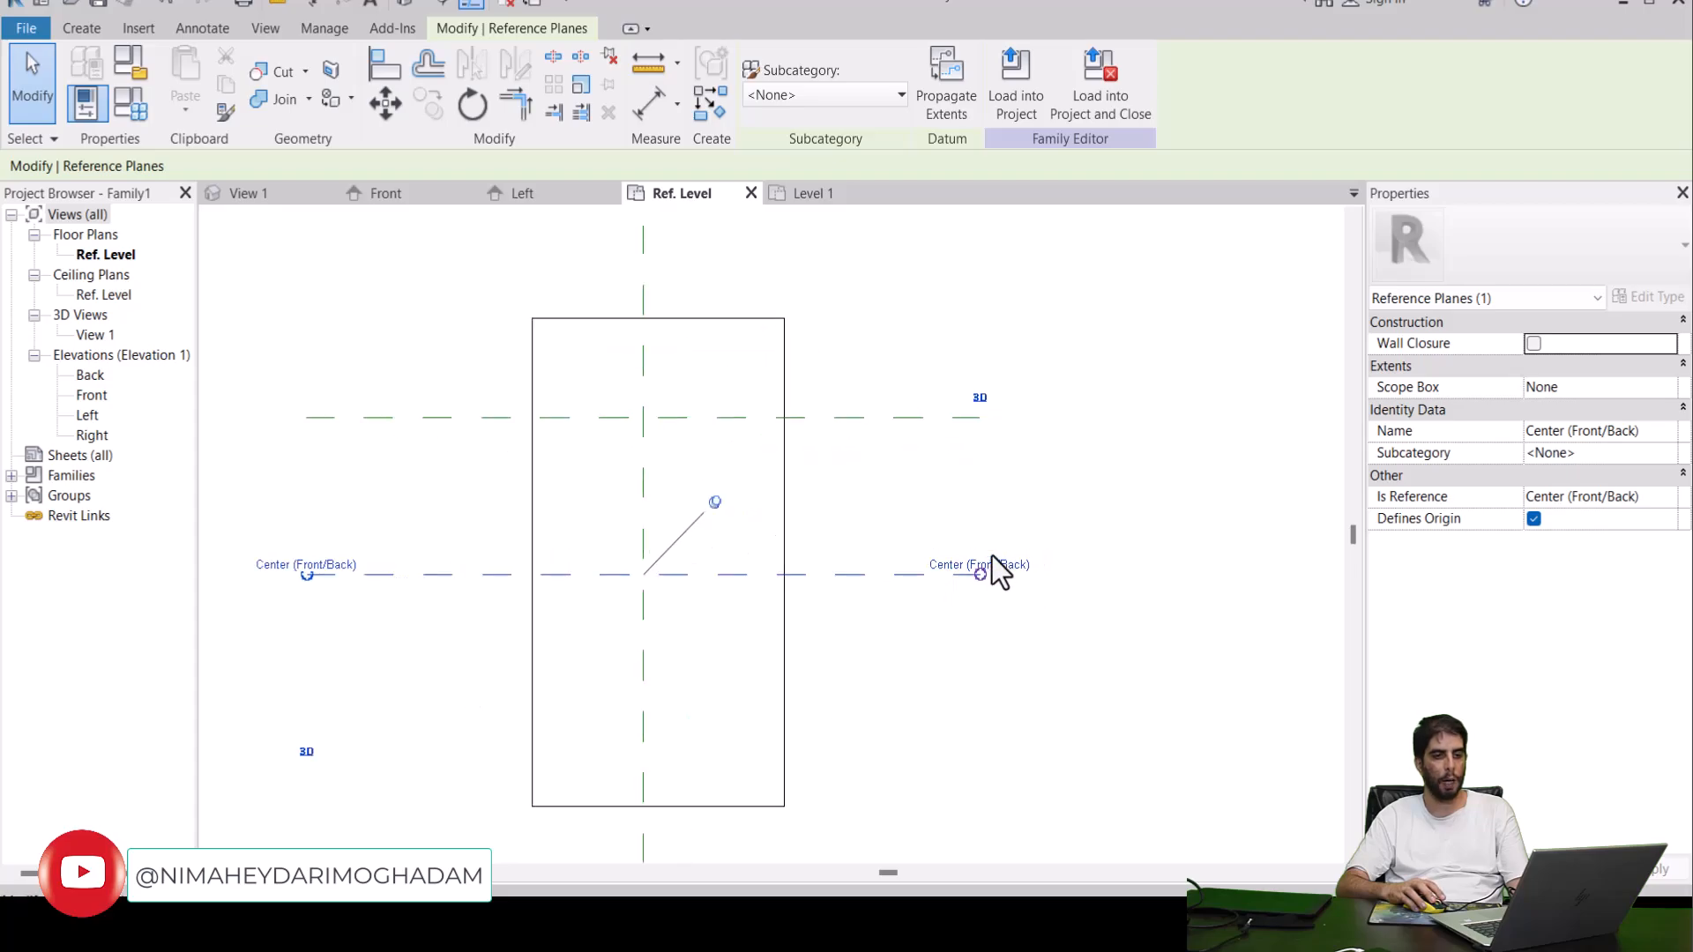
left_click(964, 420)
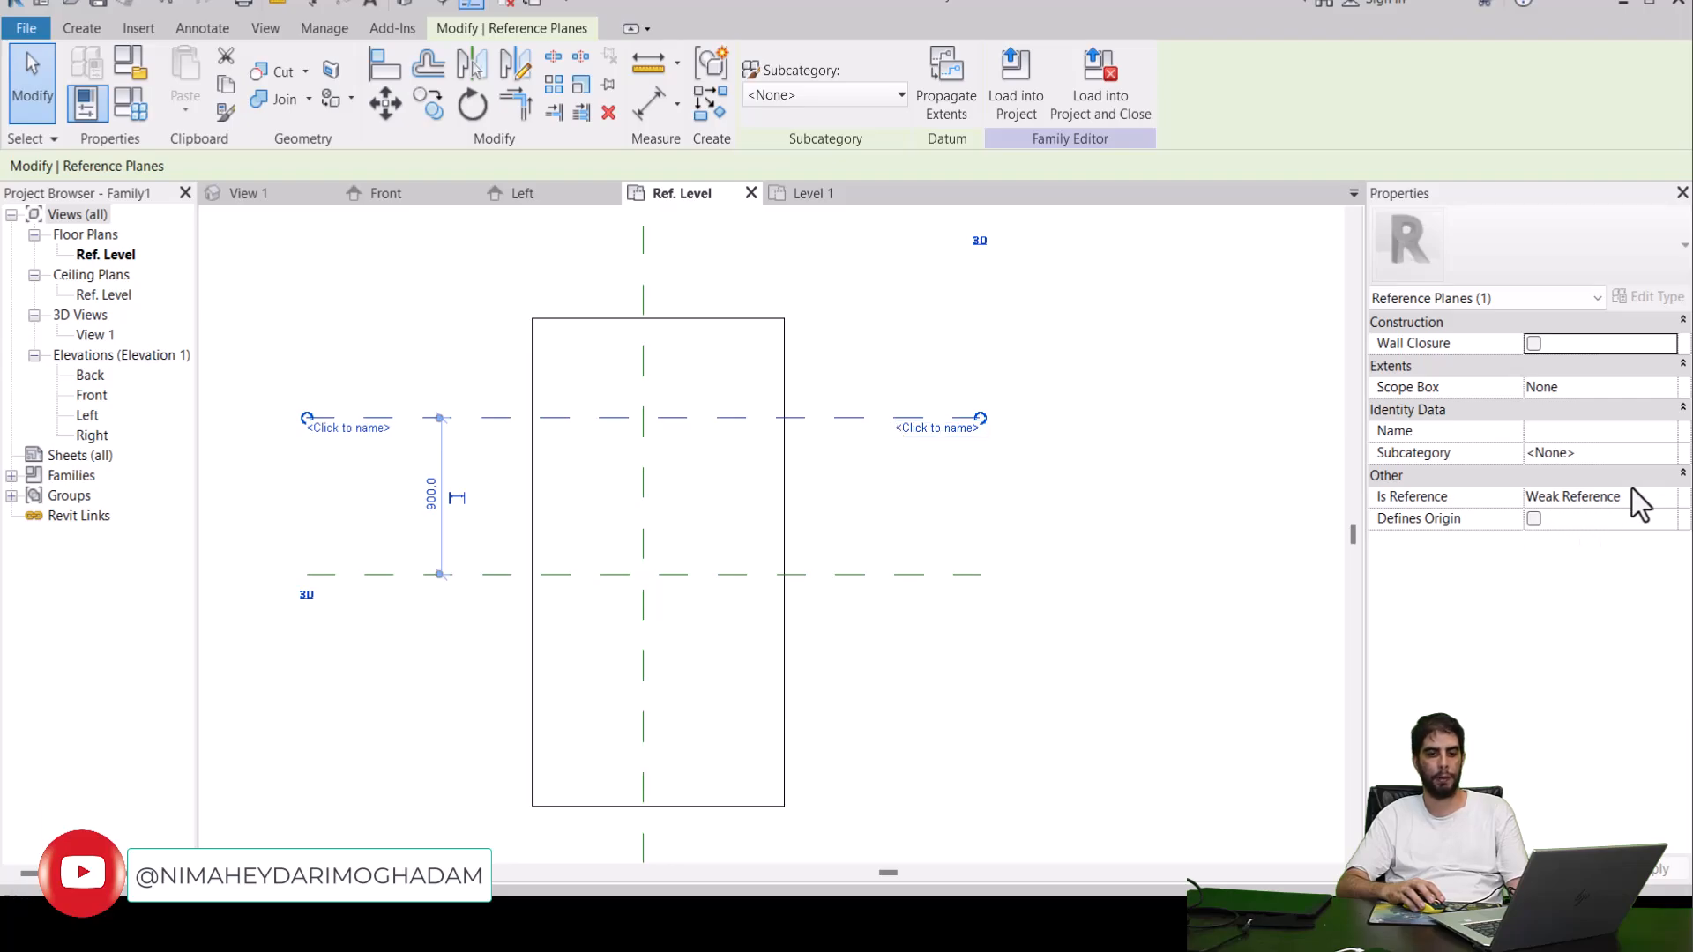
left_click(1664, 496)
left_click(1668, 498)
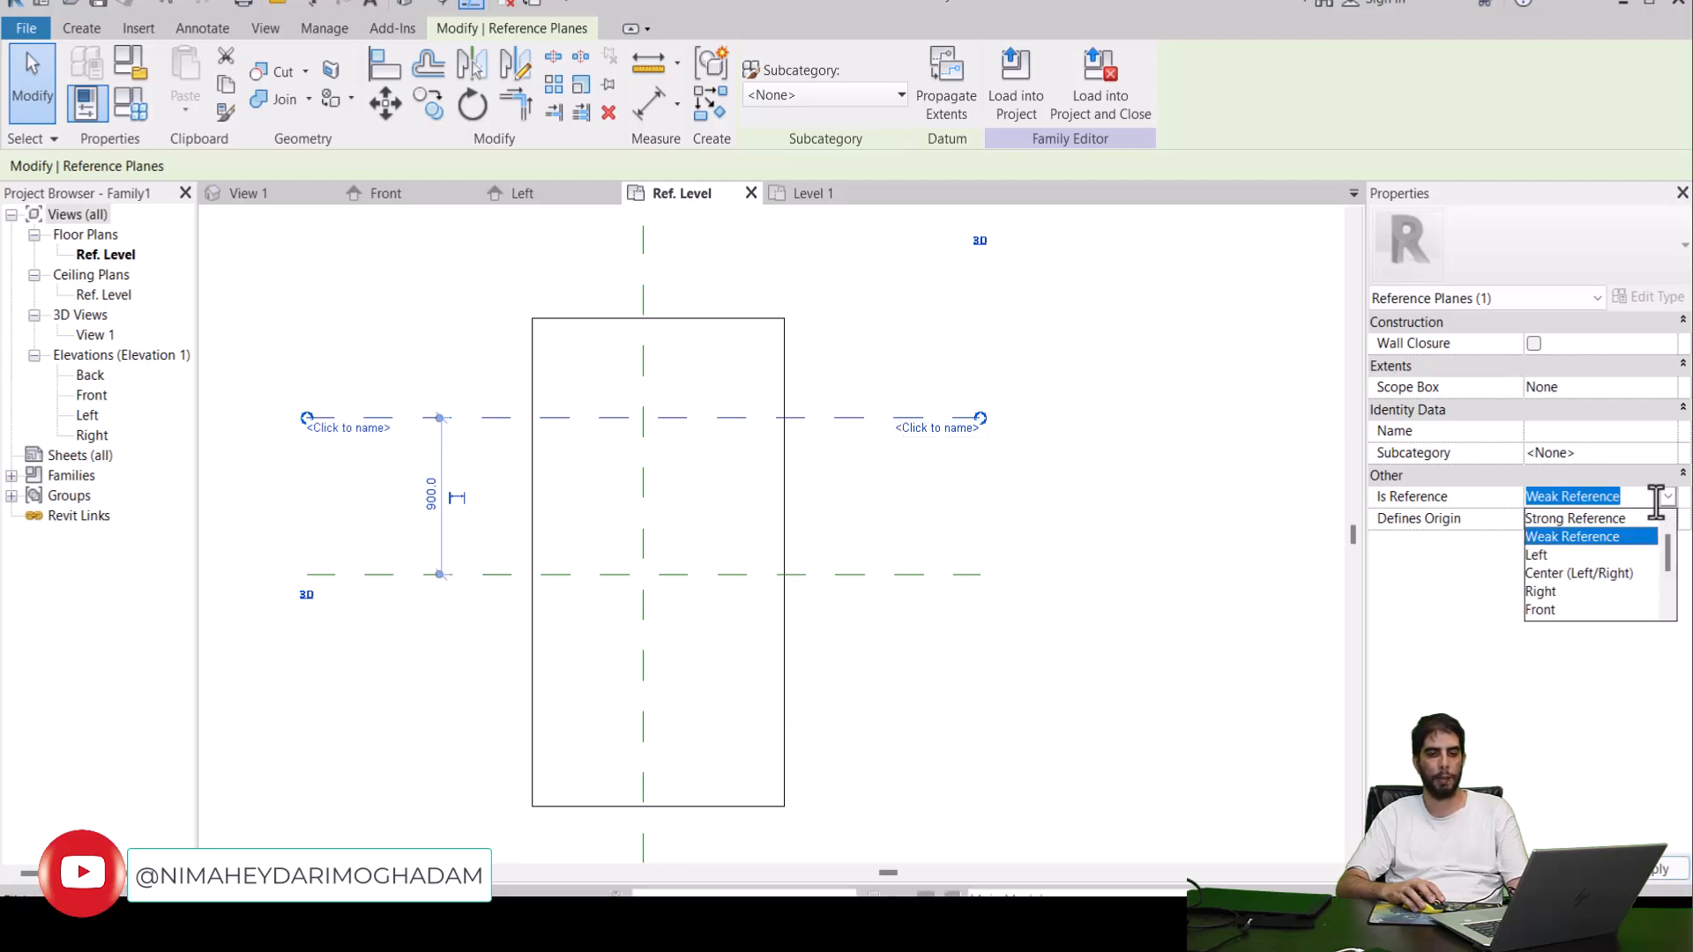
left_click(1580, 529)
left_click(1199, 500)
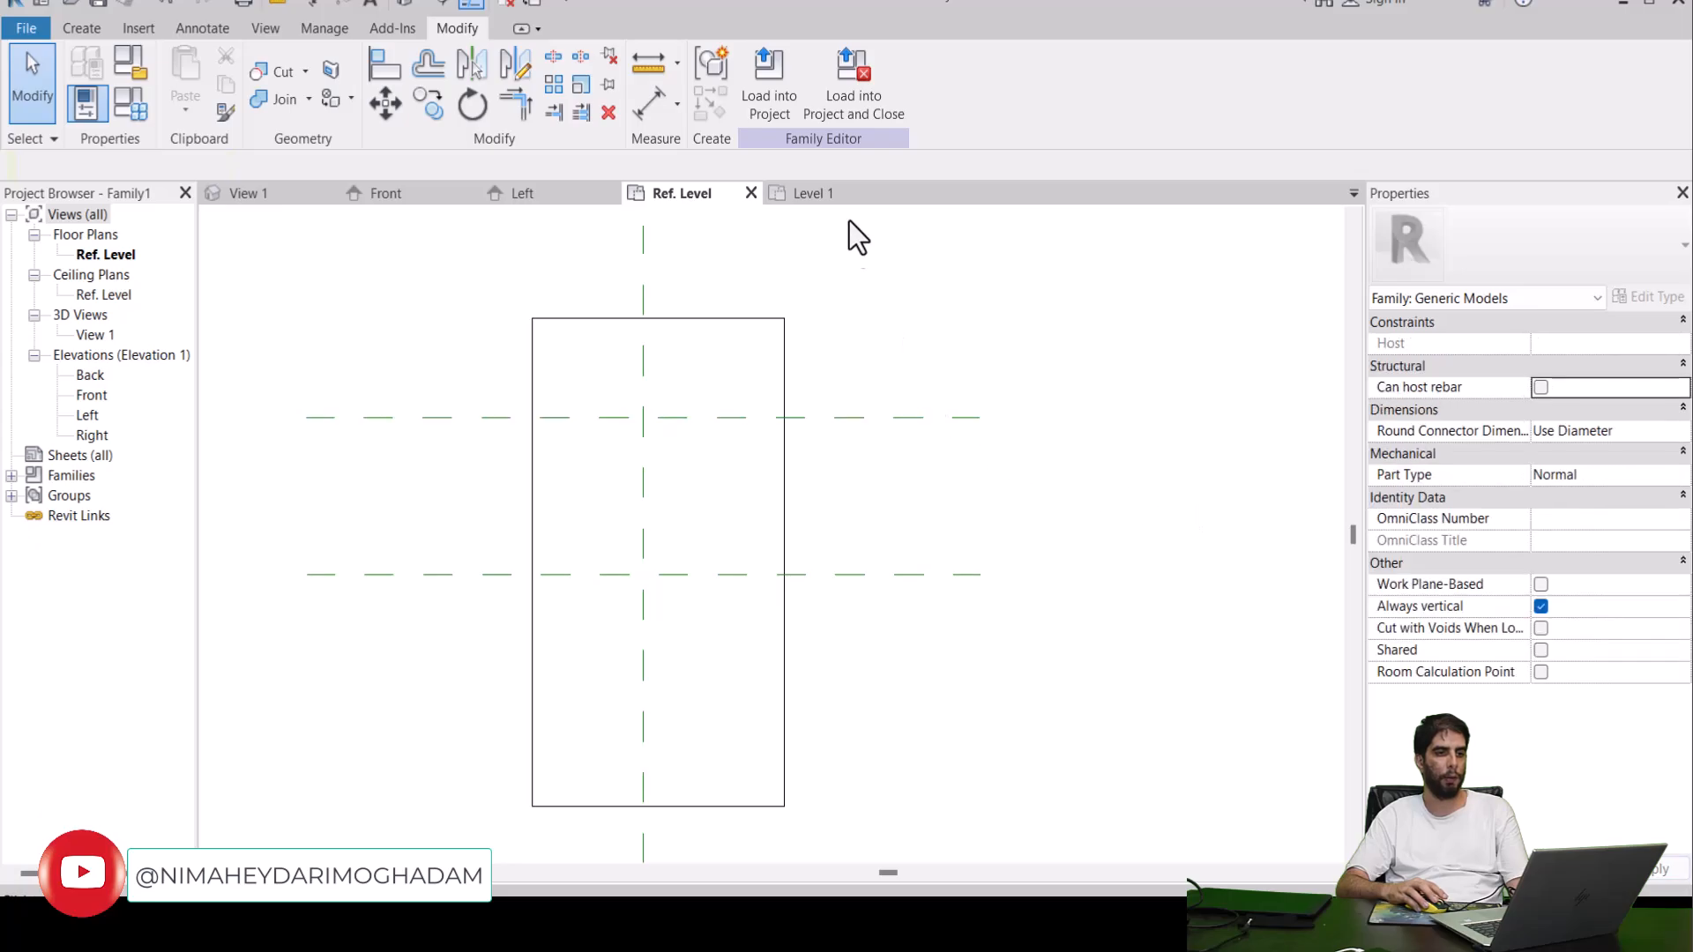
Reload the family into the project, overwriting the existing version, and inspect the instance's temporary dimensions.
left_click(751, 101)
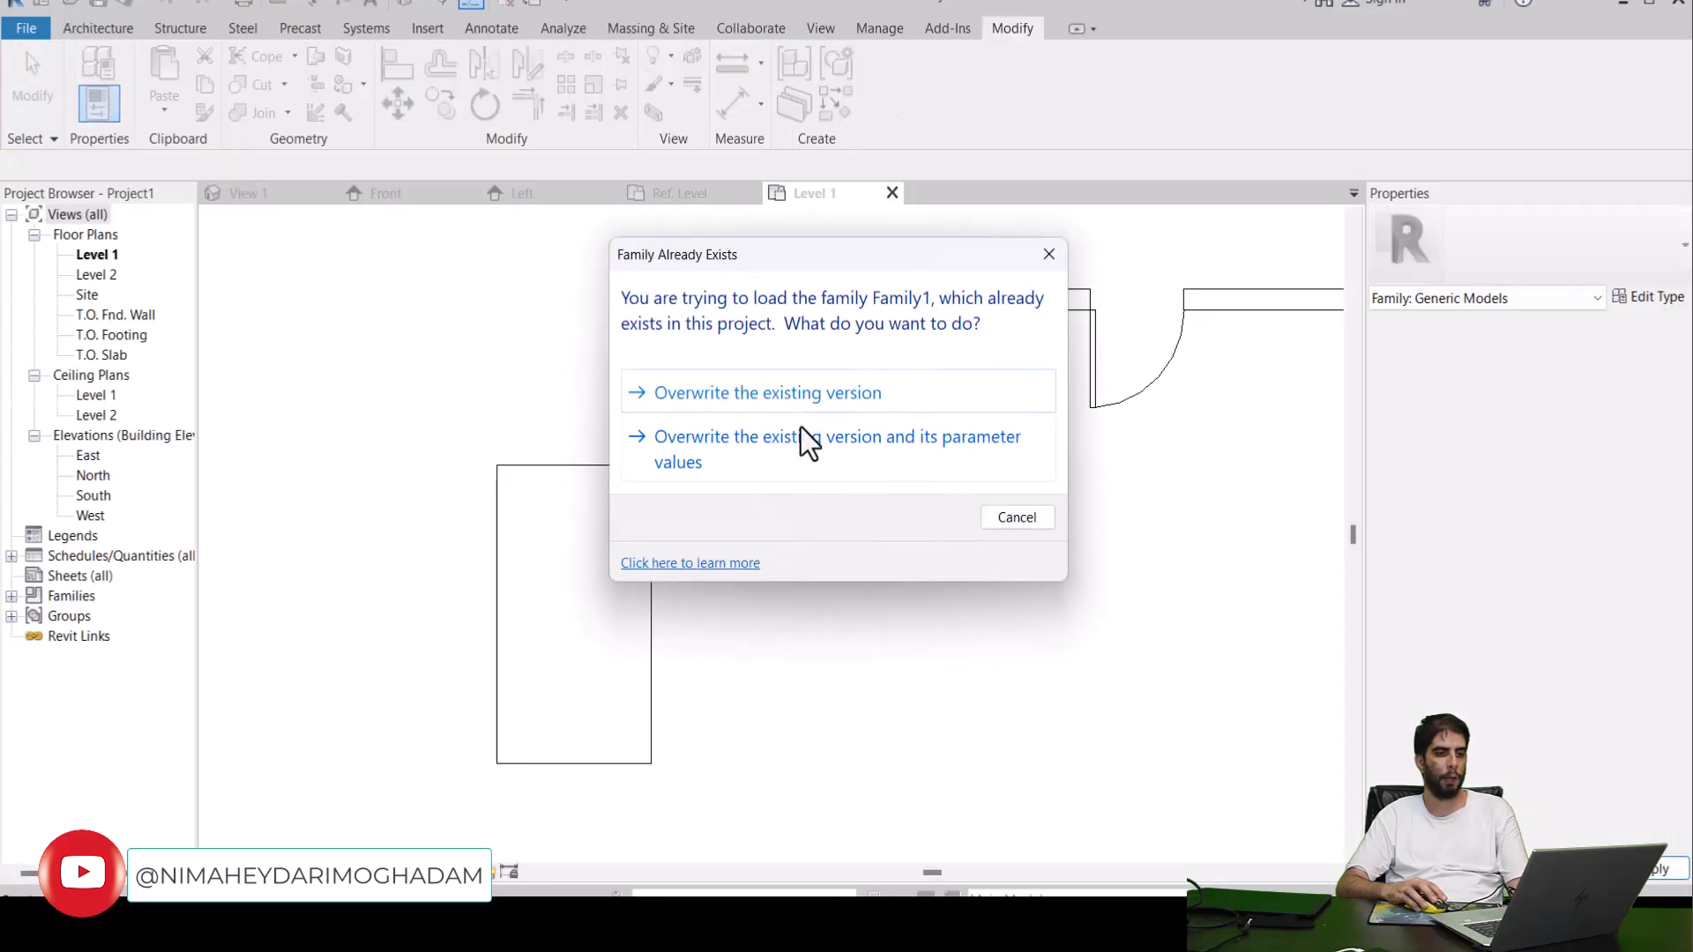
left_click(807, 397)
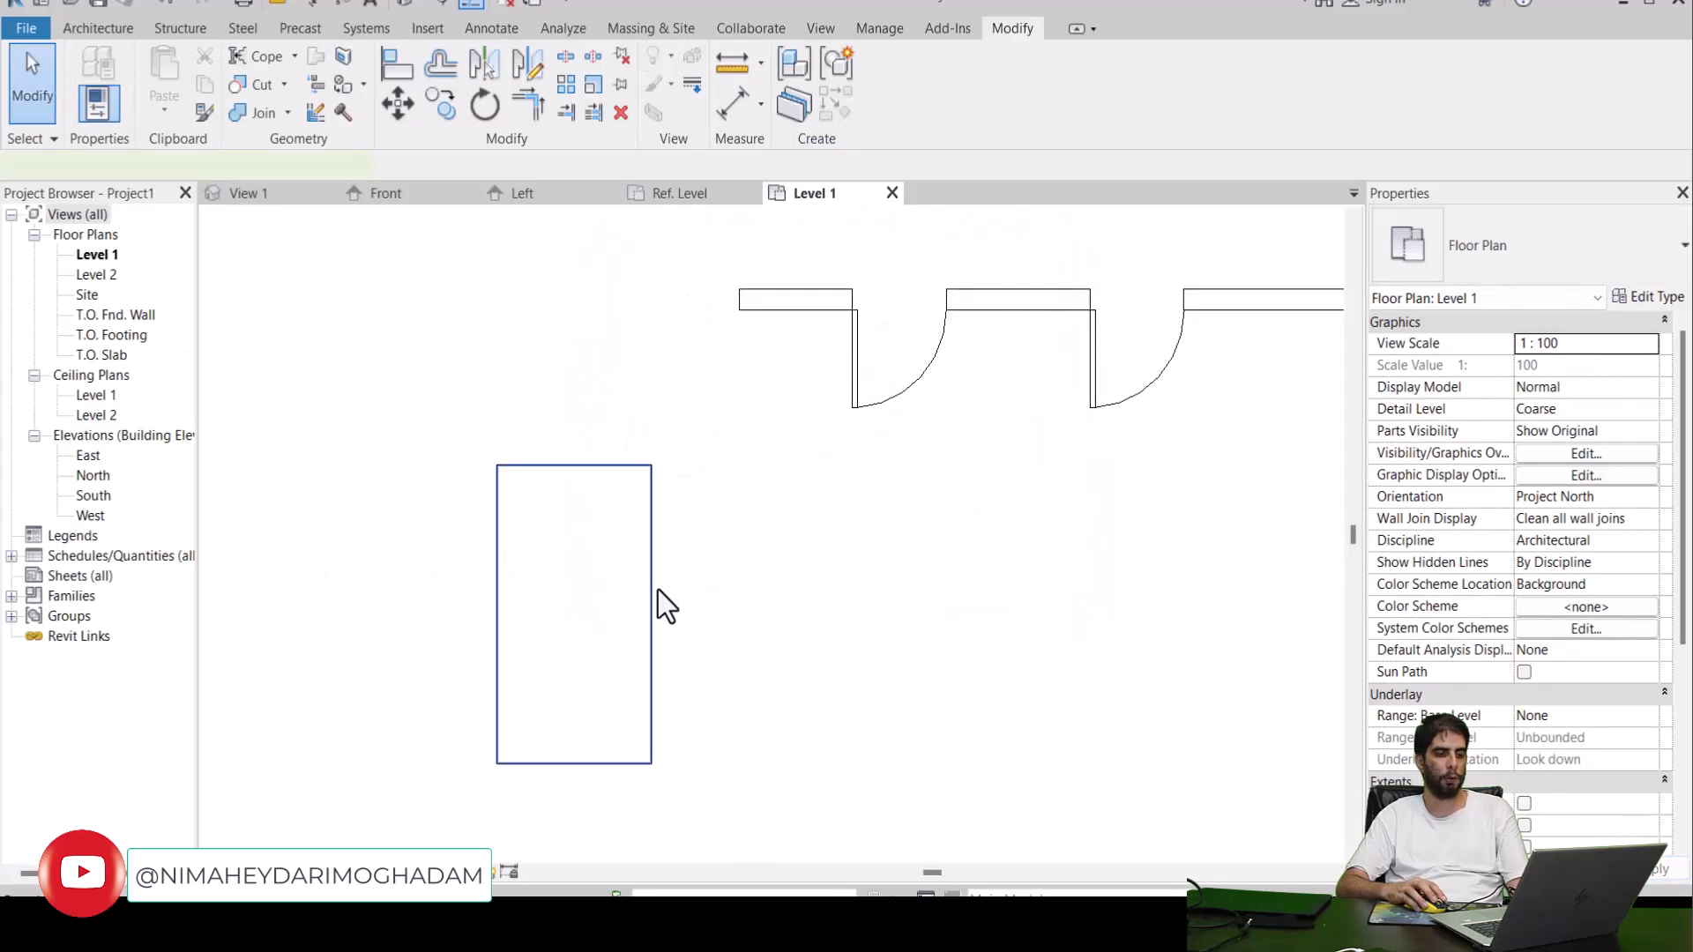
left_click(657, 590)
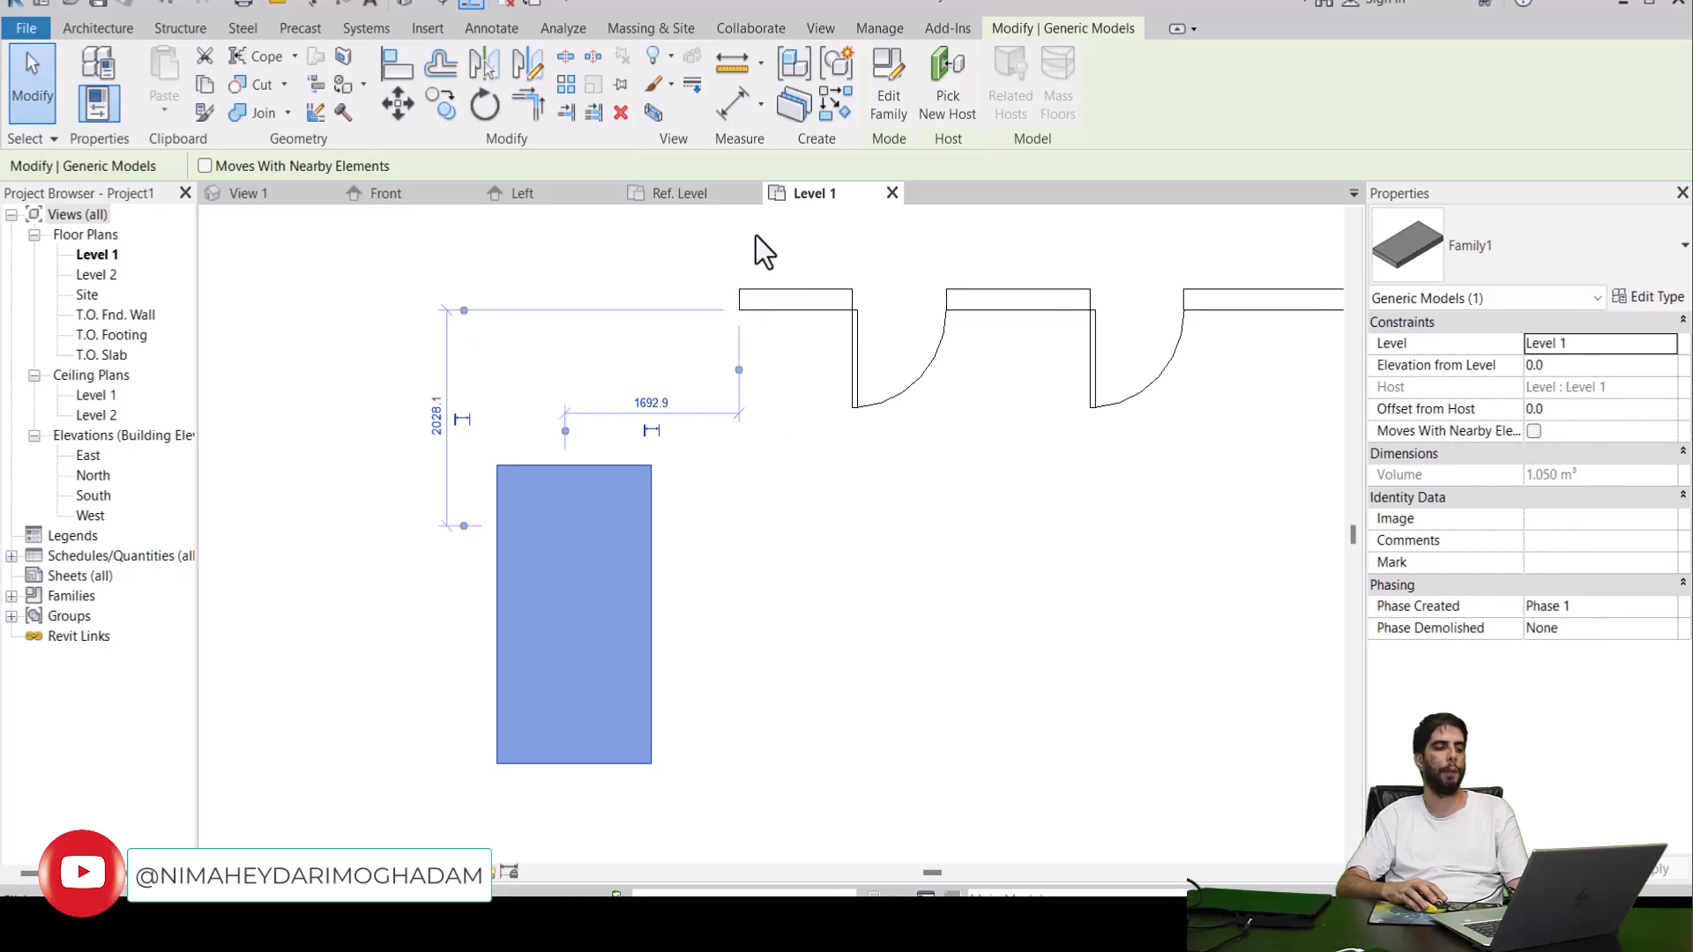
Return to the family's Ref. Level view and set the upper horizontal reference plane to Not a Reference.
left_click(680, 194)
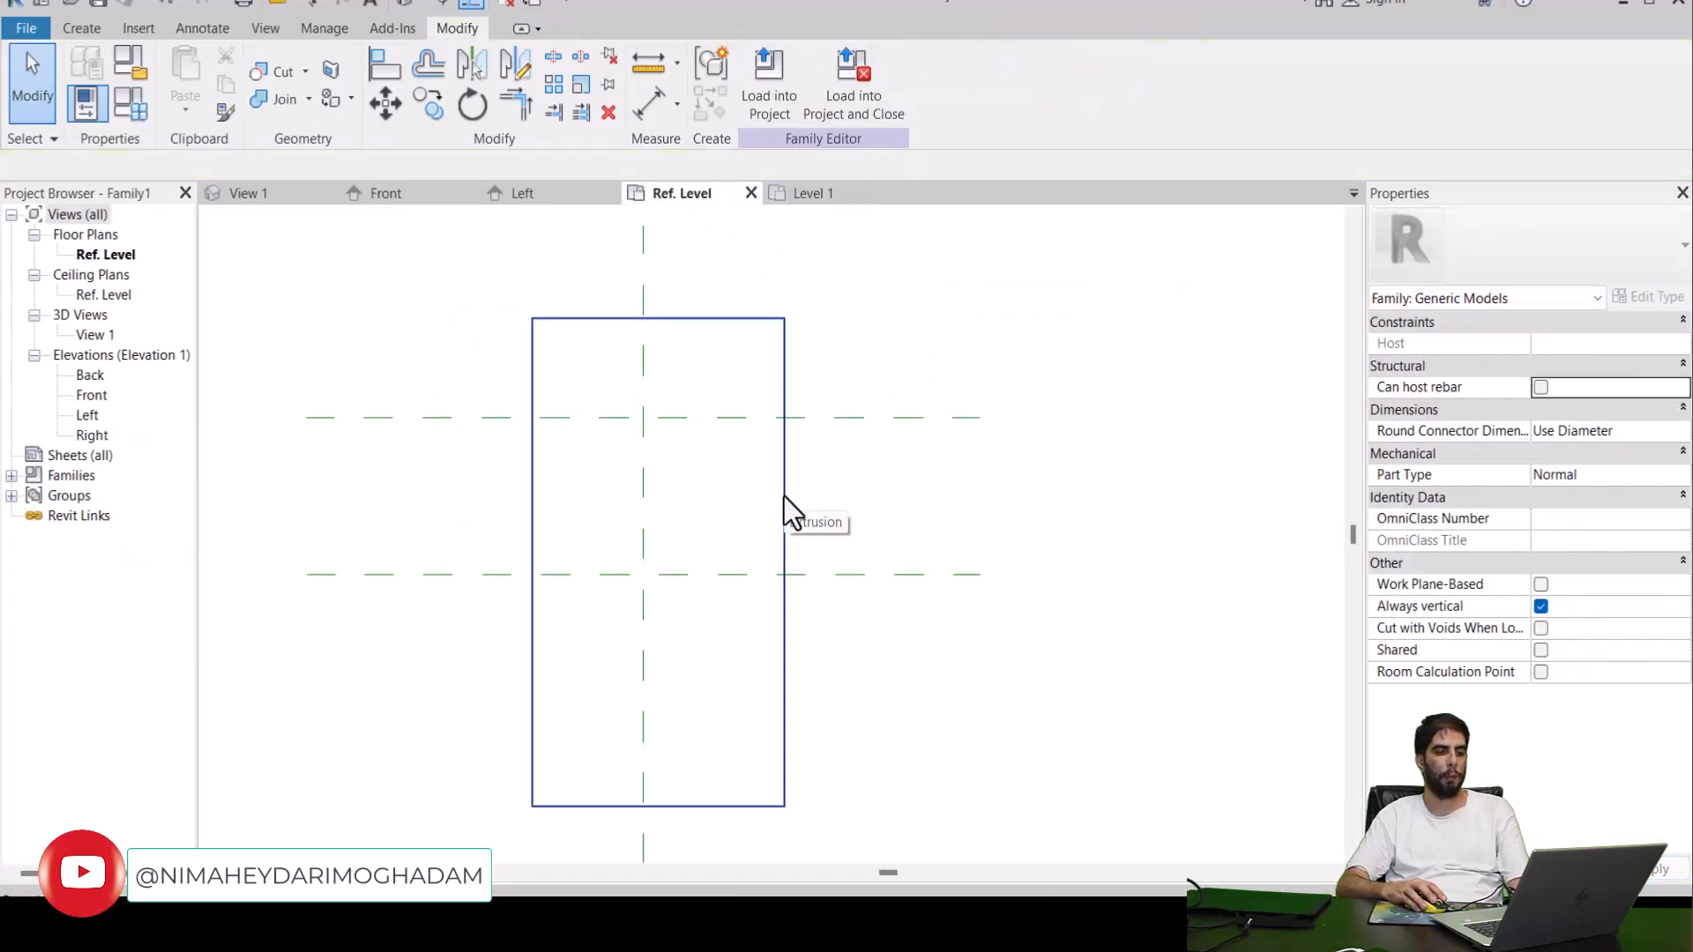
left_click(839, 418)
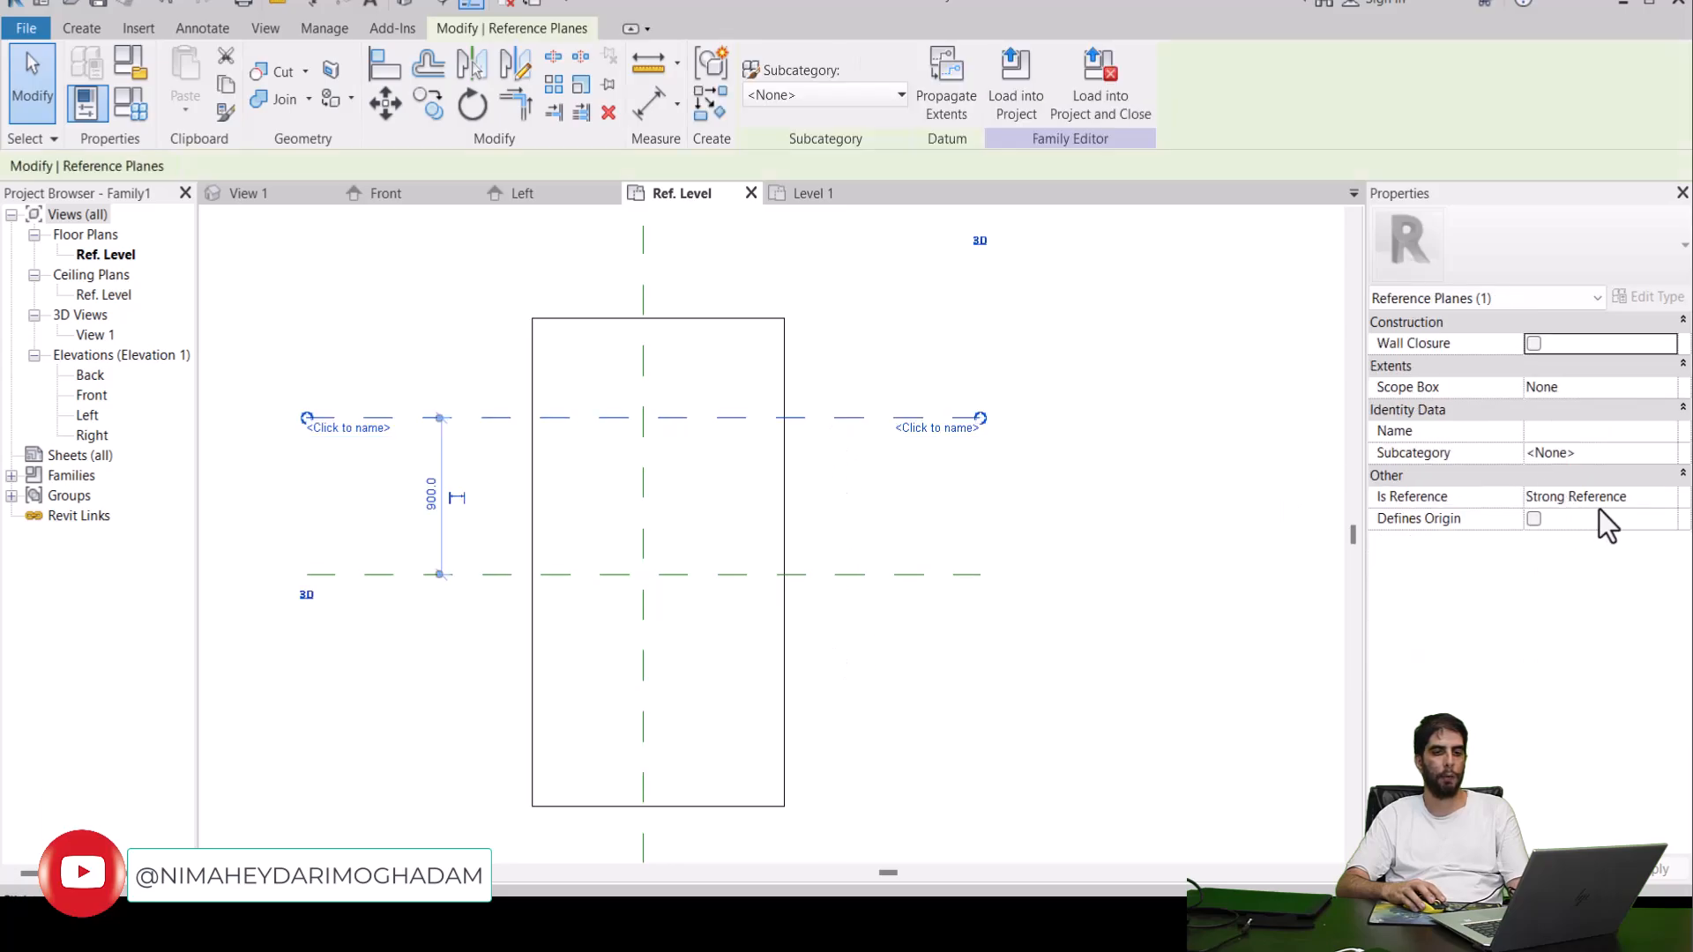
left_click(1667, 496)
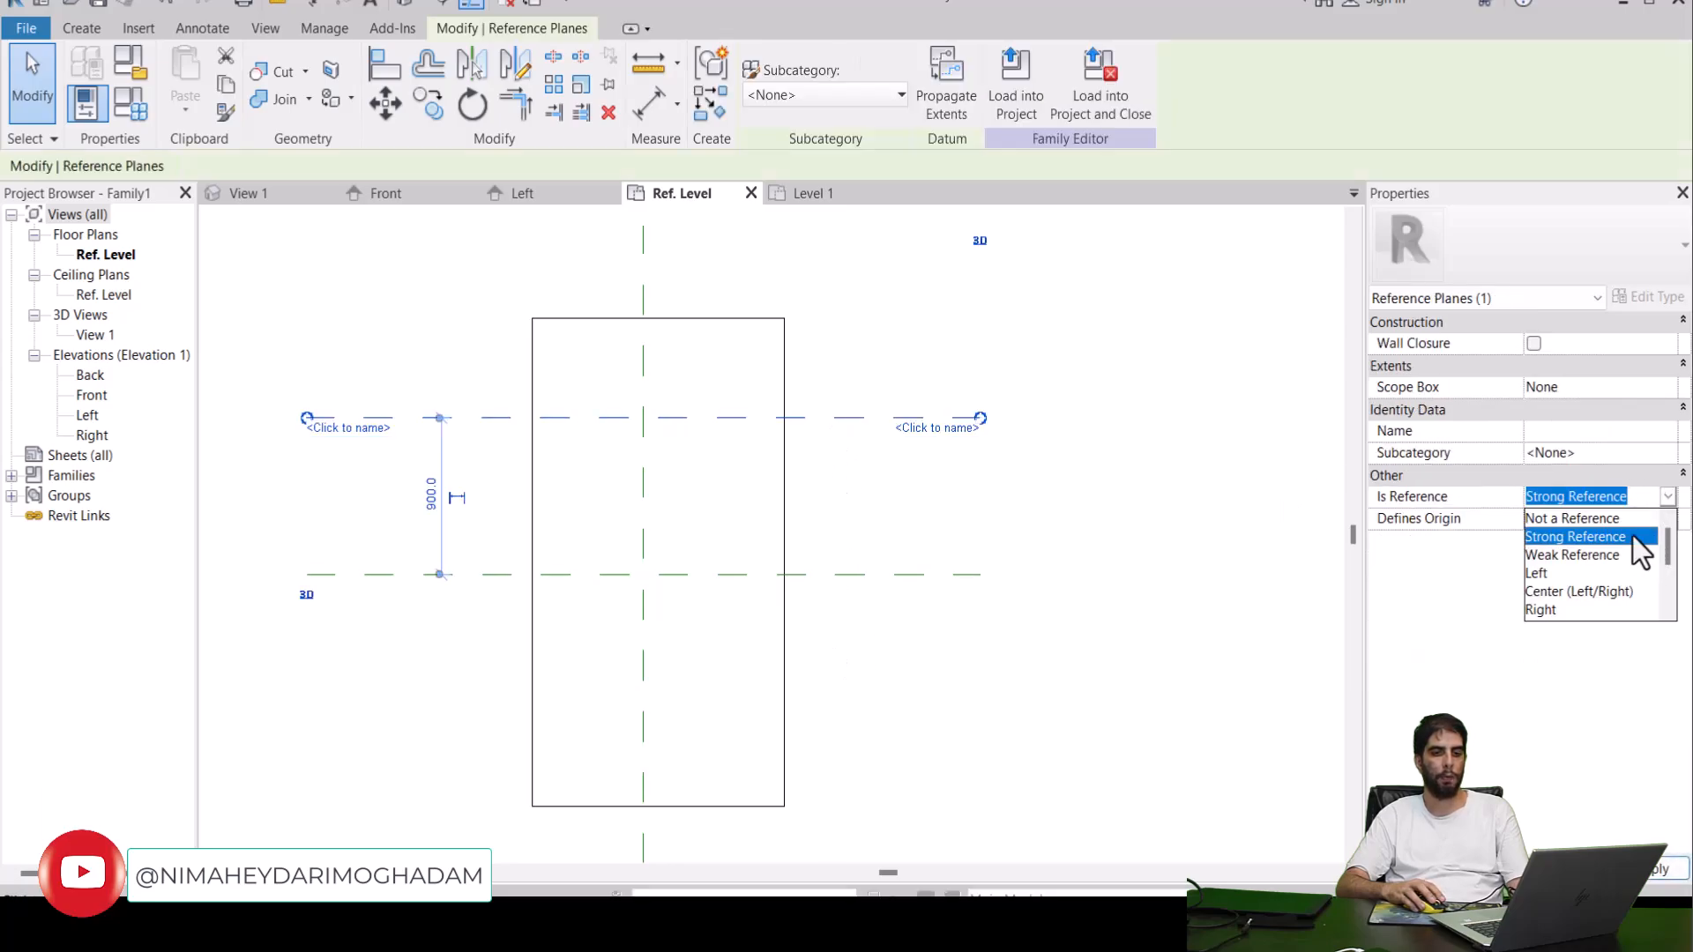
left_click(1578, 519)
left_click(1079, 511)
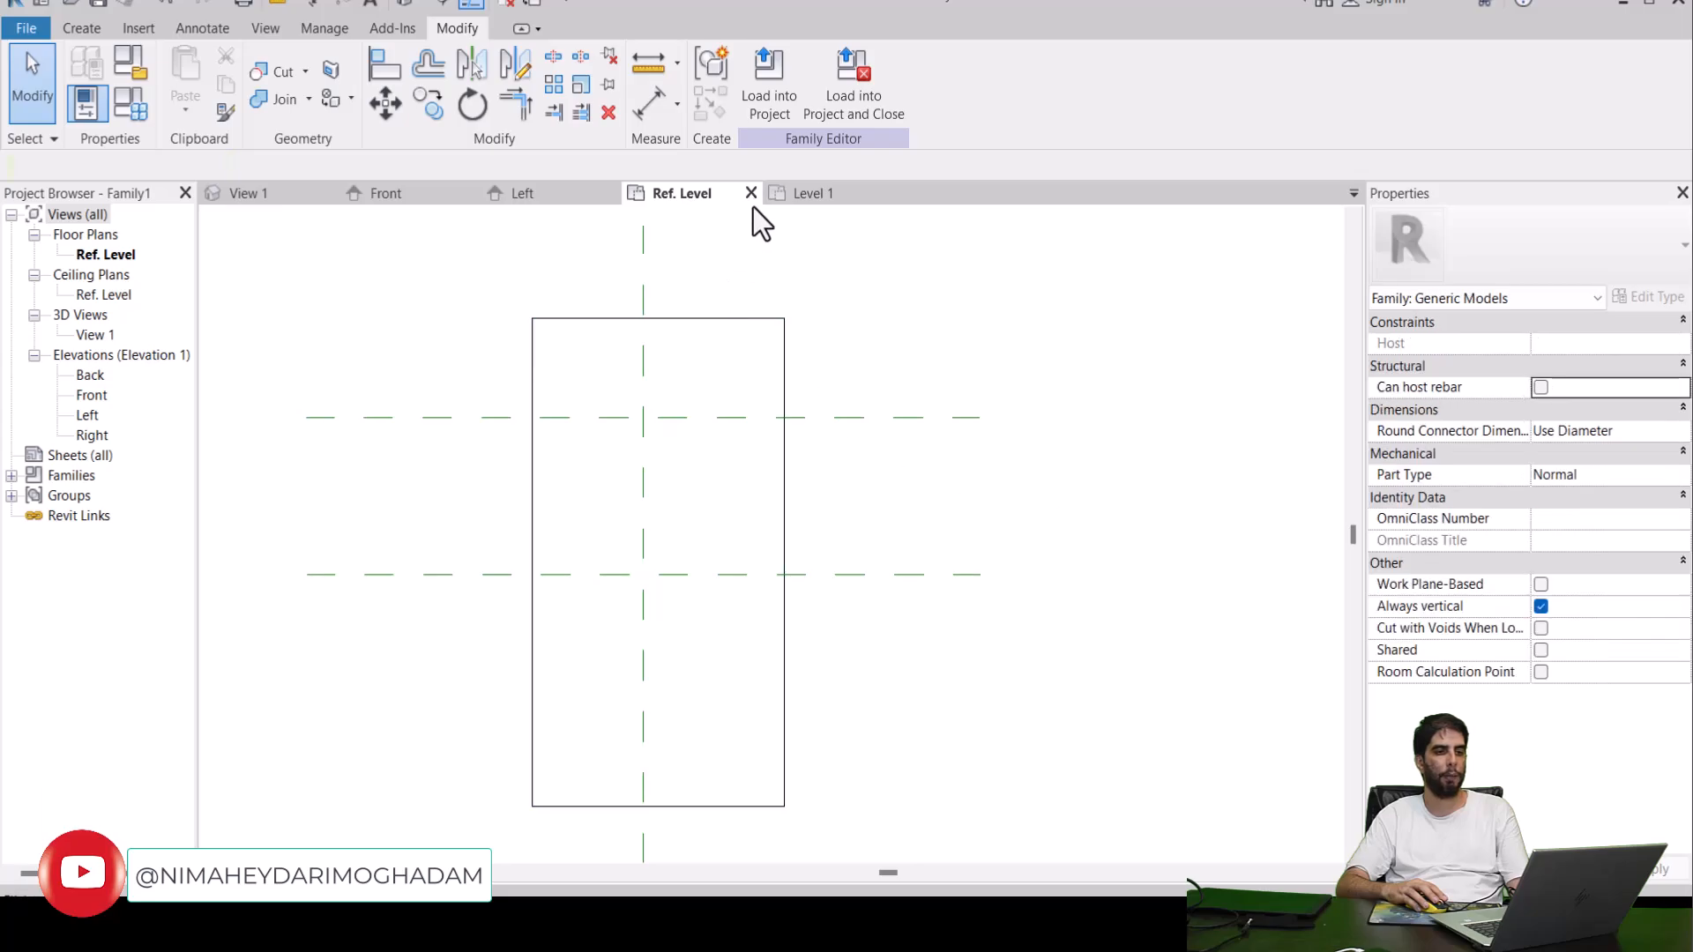
Reload the family over the version in the project and check the instance's pickable references with Align and its temporary dimensions.
left_click(766, 95)
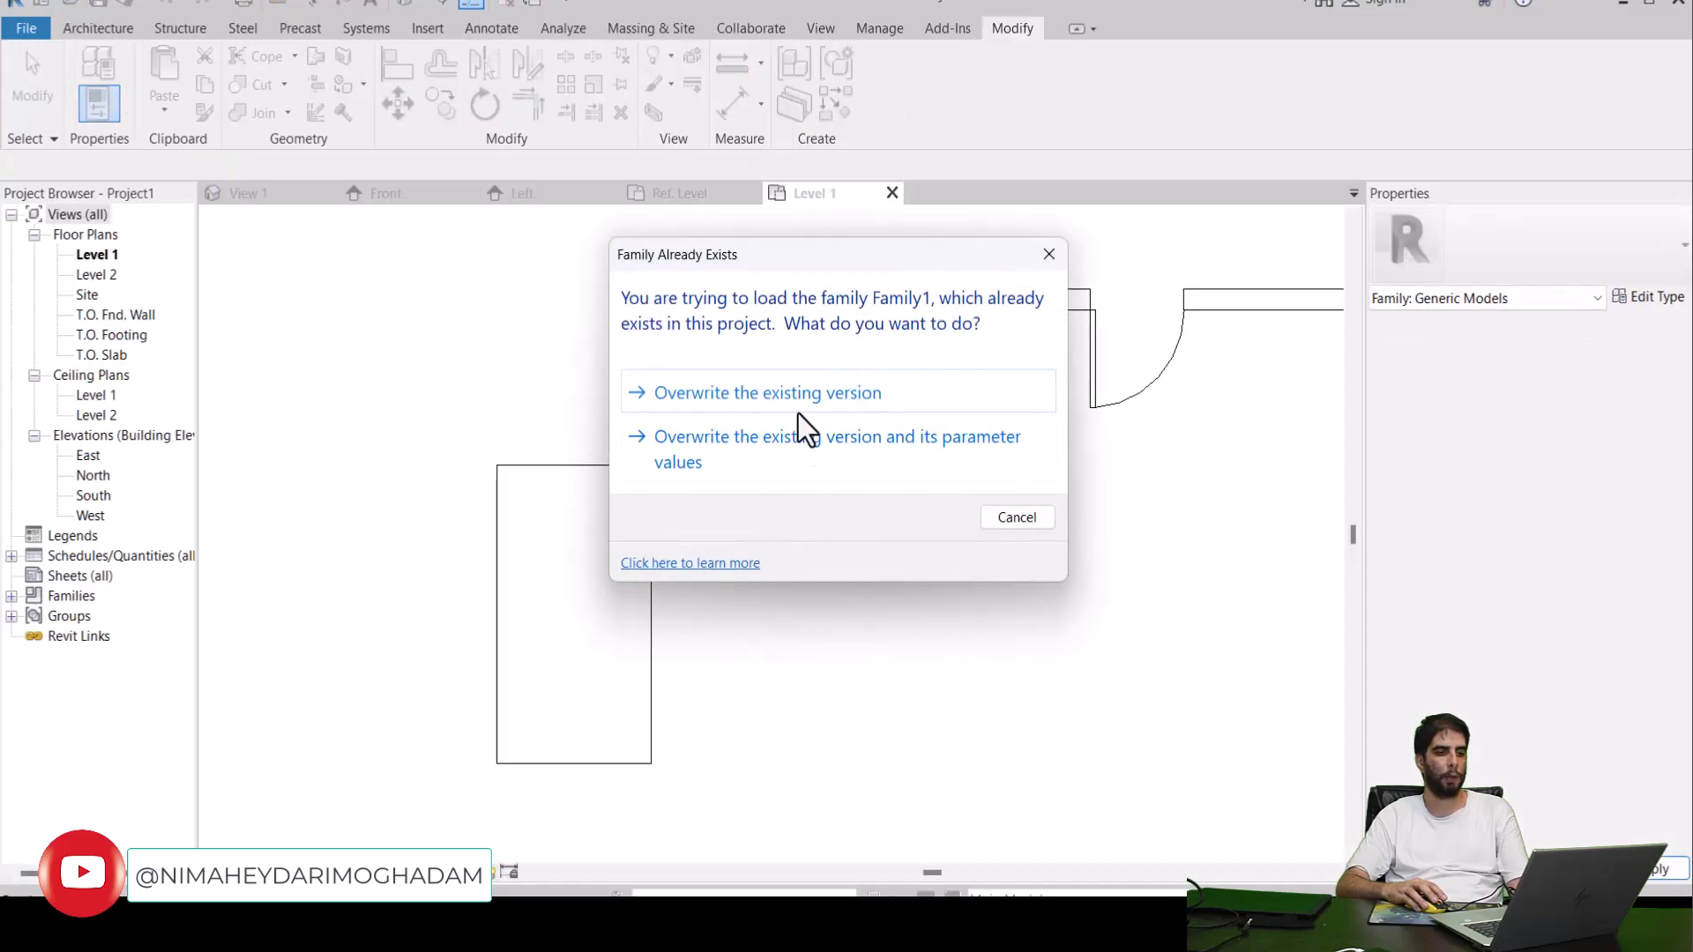
left_click(800, 436)
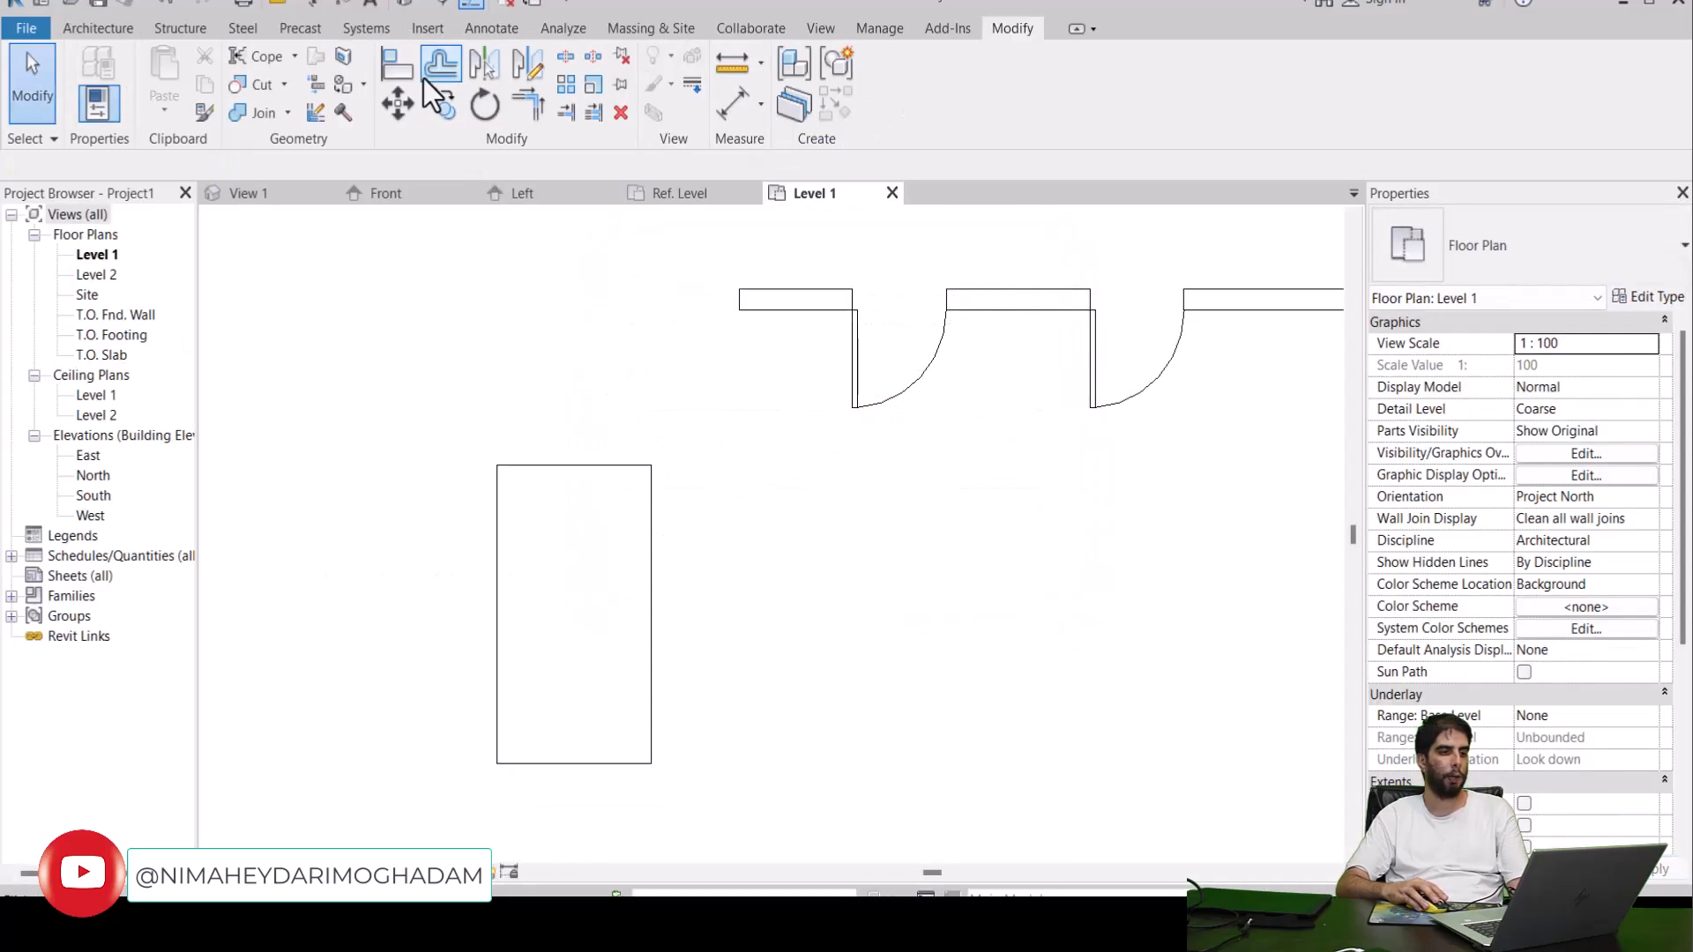
left_click(395, 60)
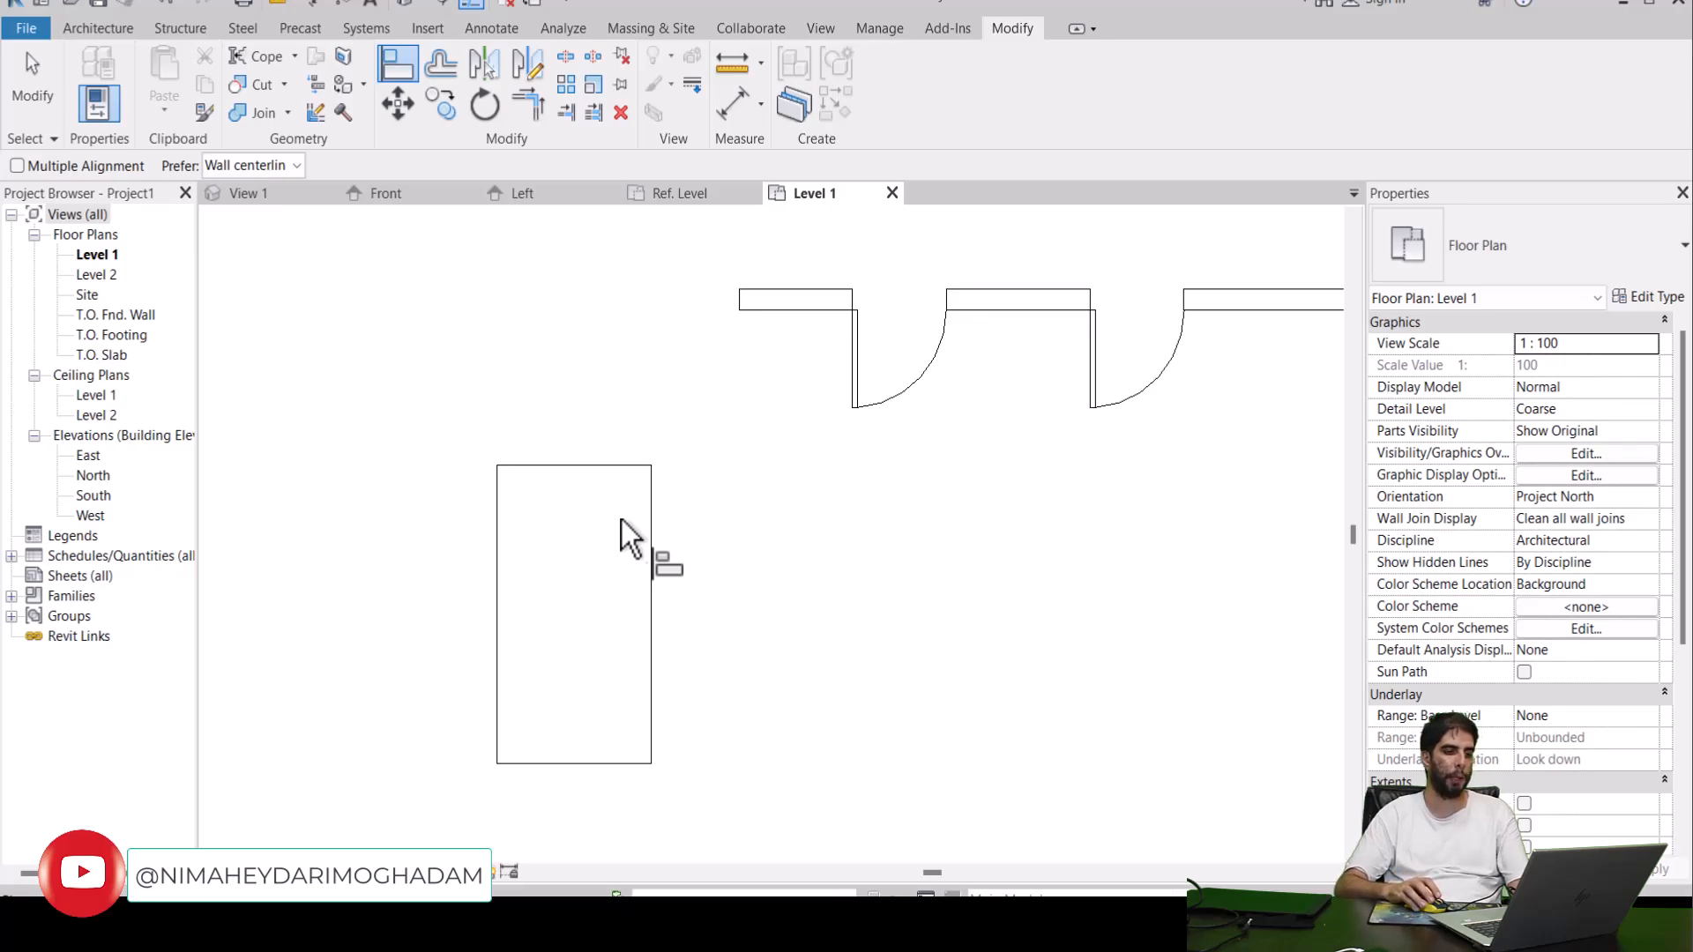
key("Escape")
left_click(652, 516)
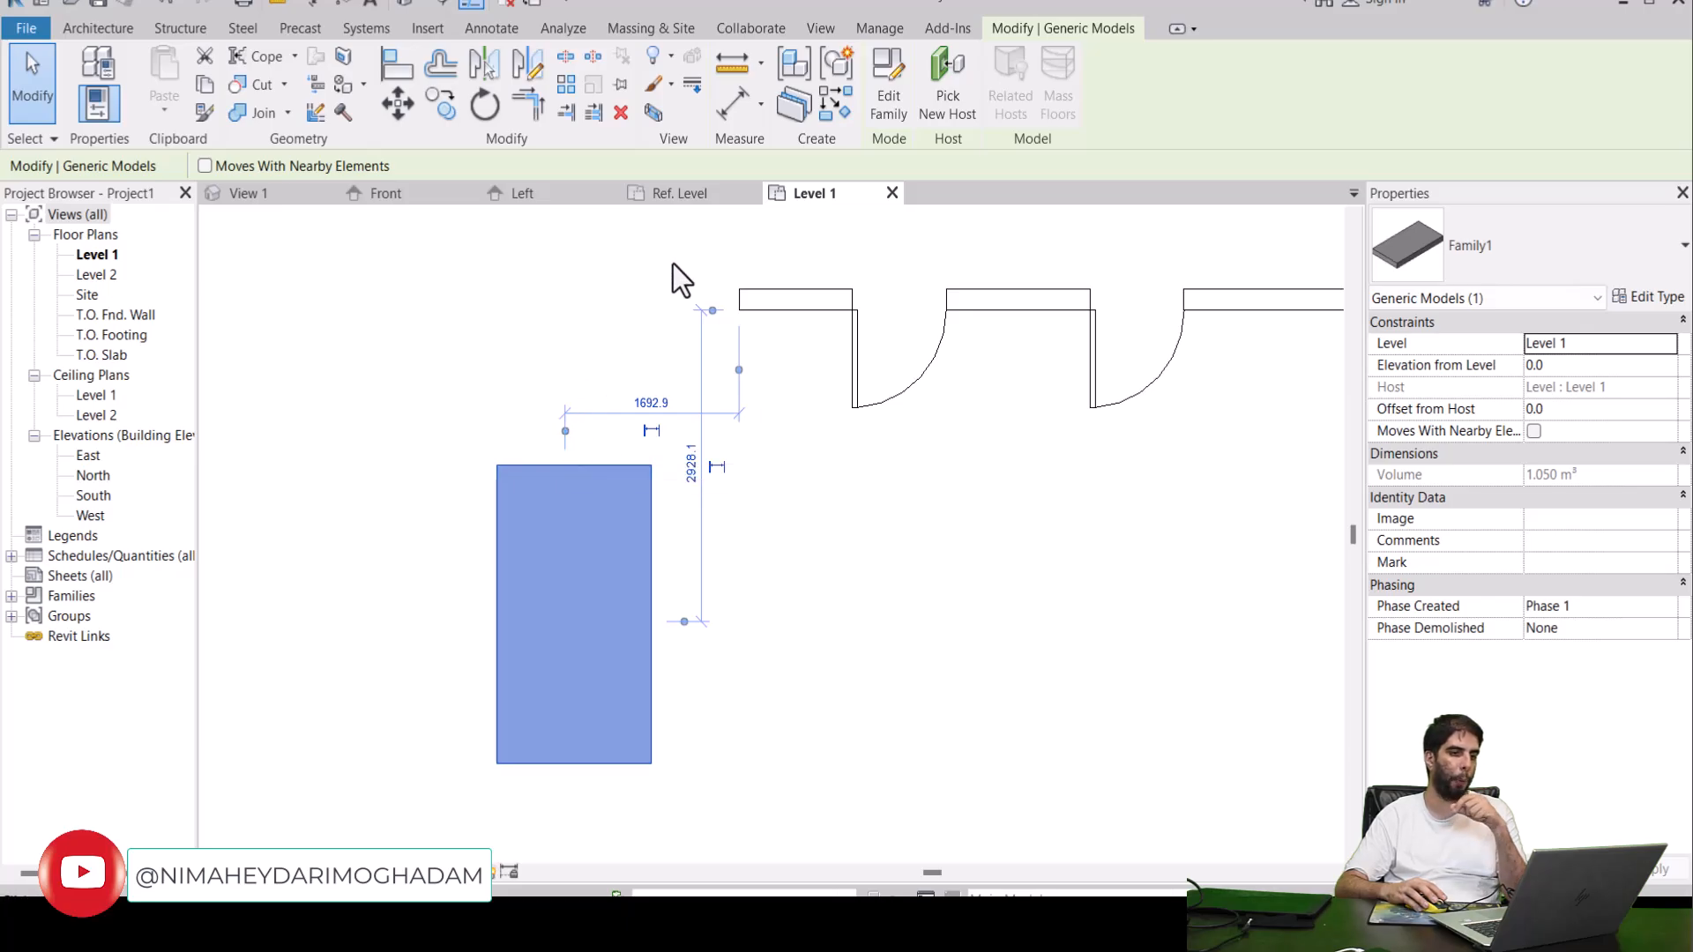
Delete the upper horizontal reference plane and the rectangular extrusion from the family's Ref. Level view.
left_click(690, 198)
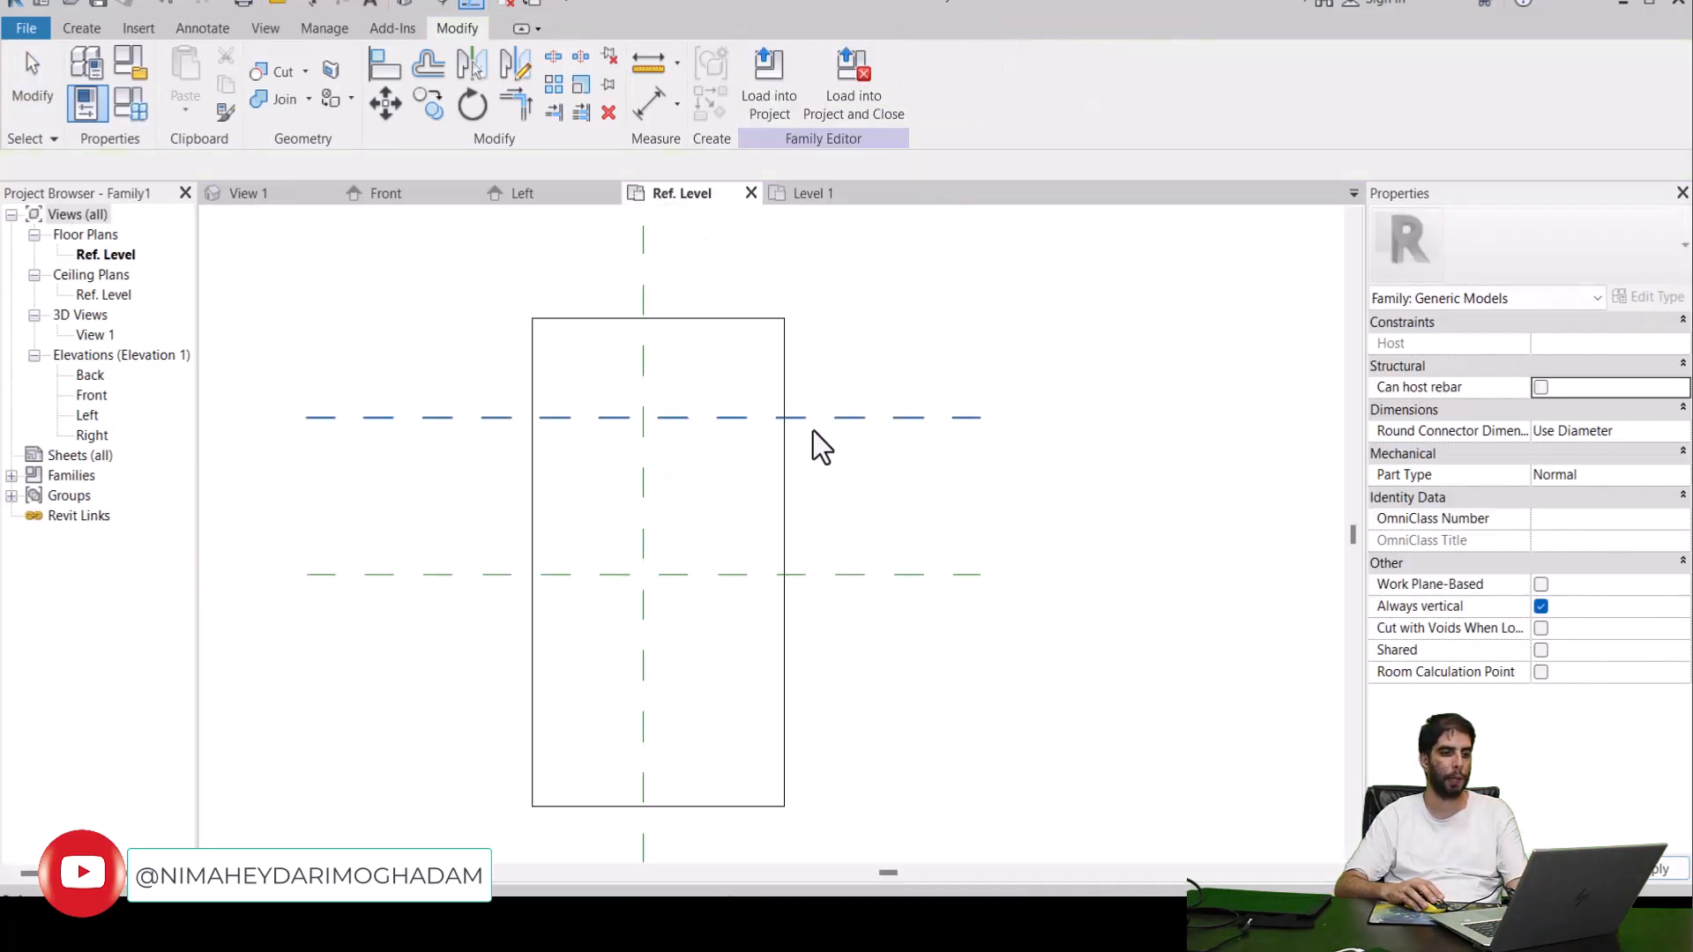
middle_click_drag(831, 520, 876, 539)
scroll(848, 515, "down", 2)
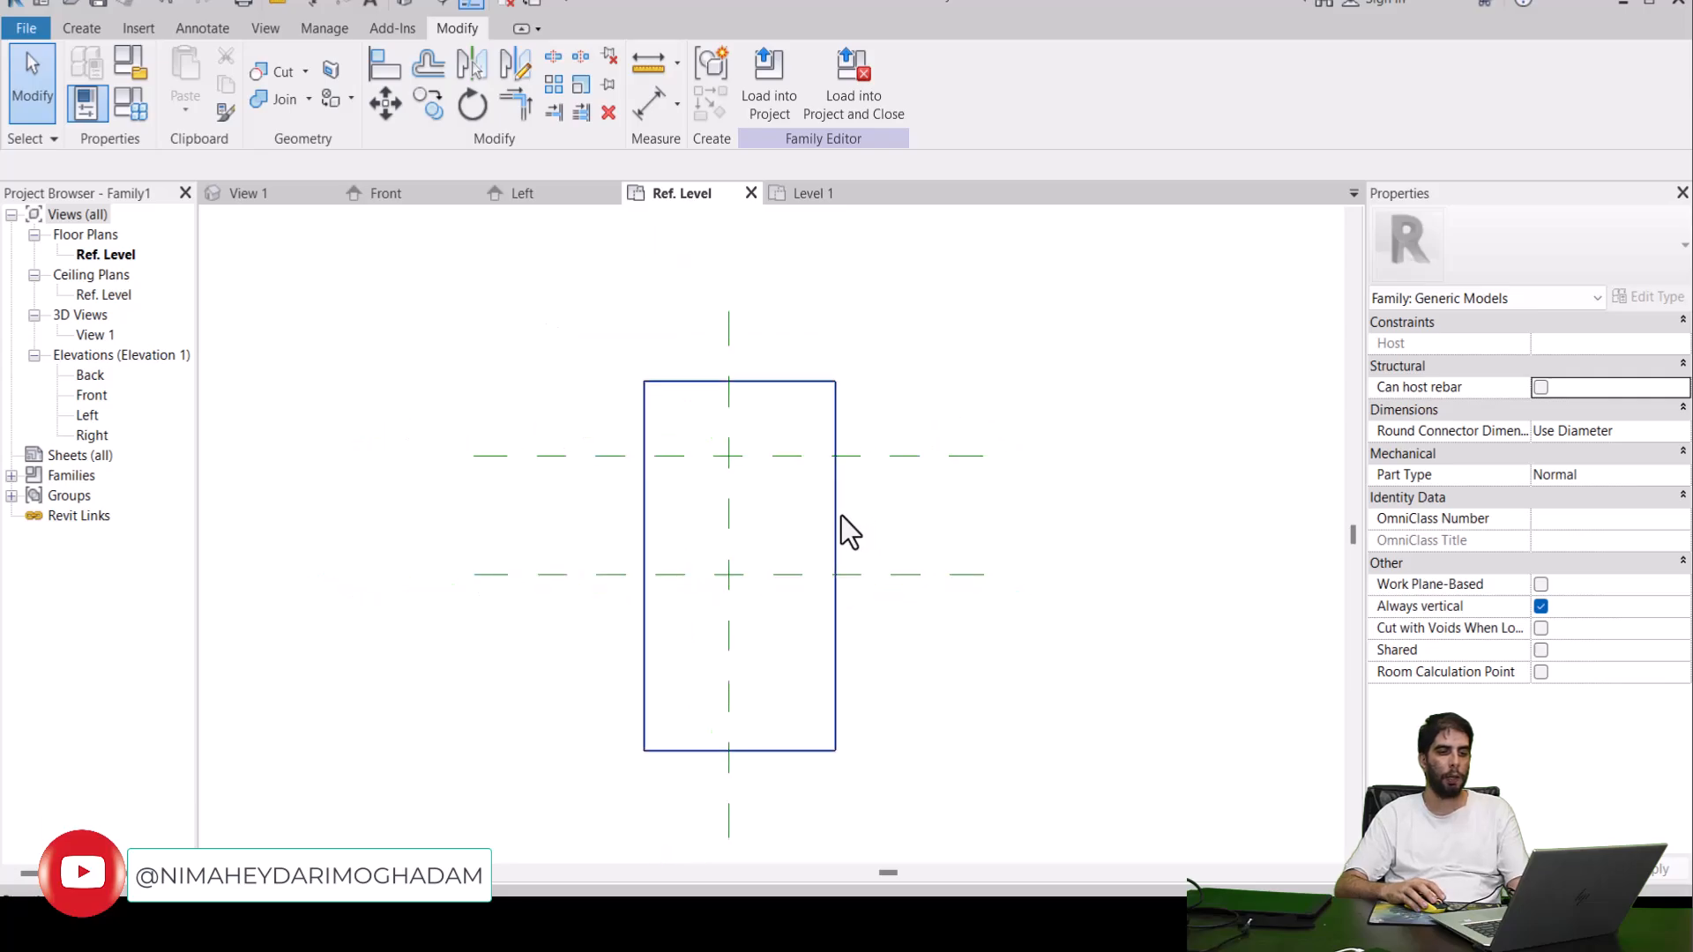
left_click(876, 464)
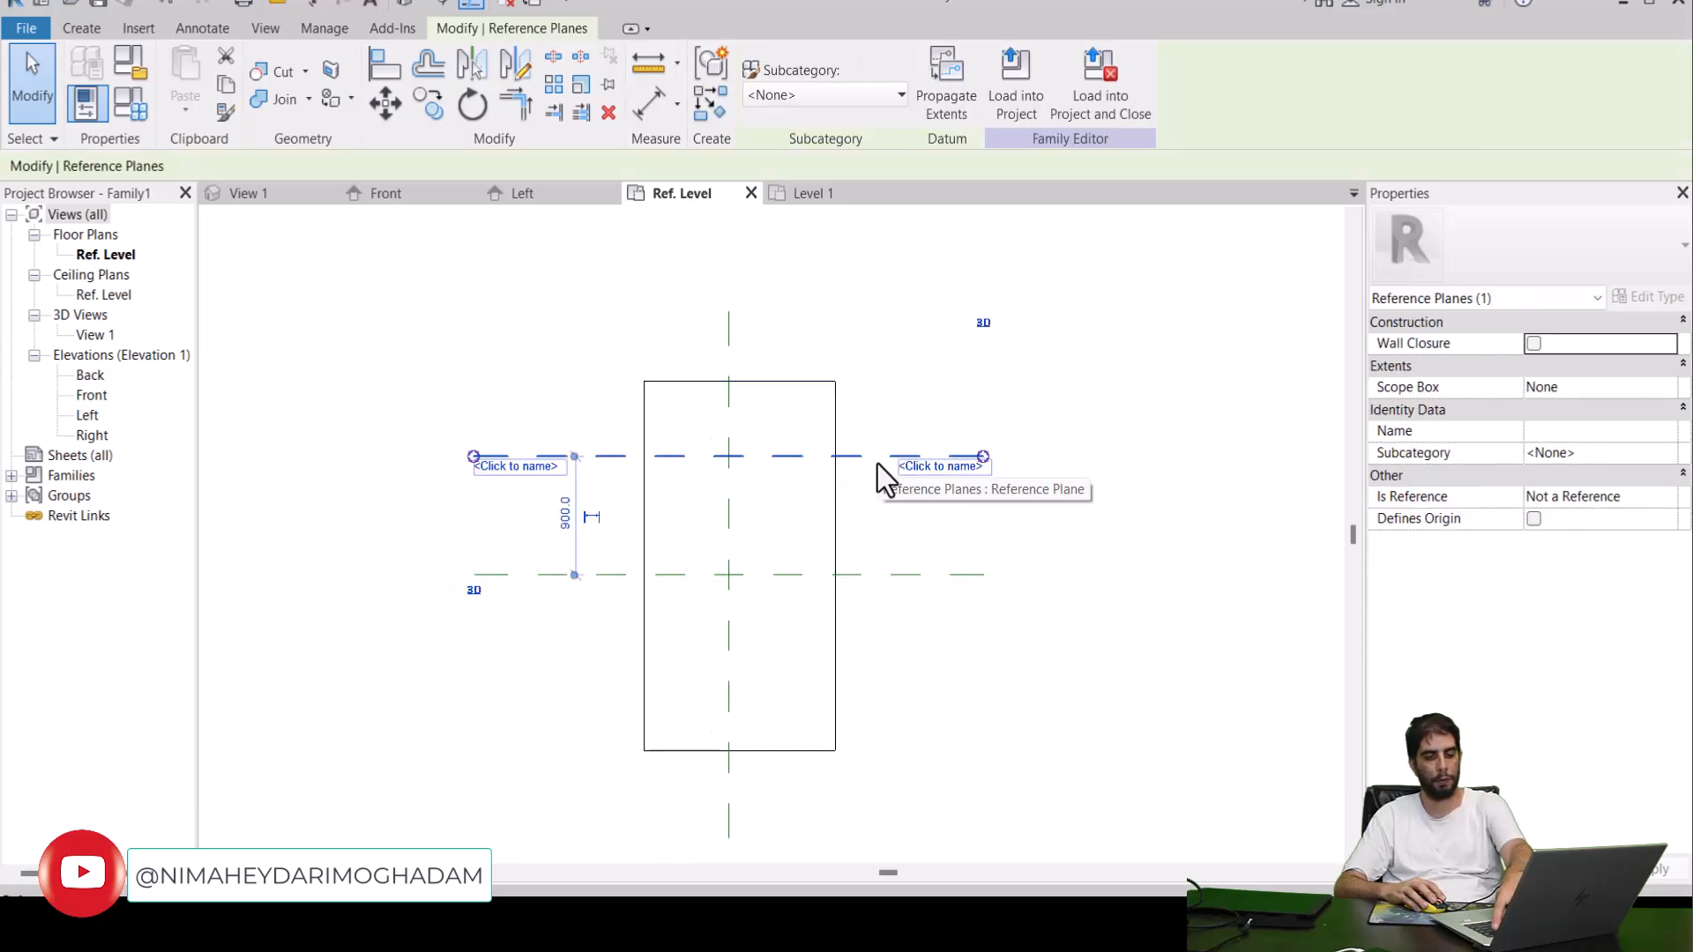
key("Delete")
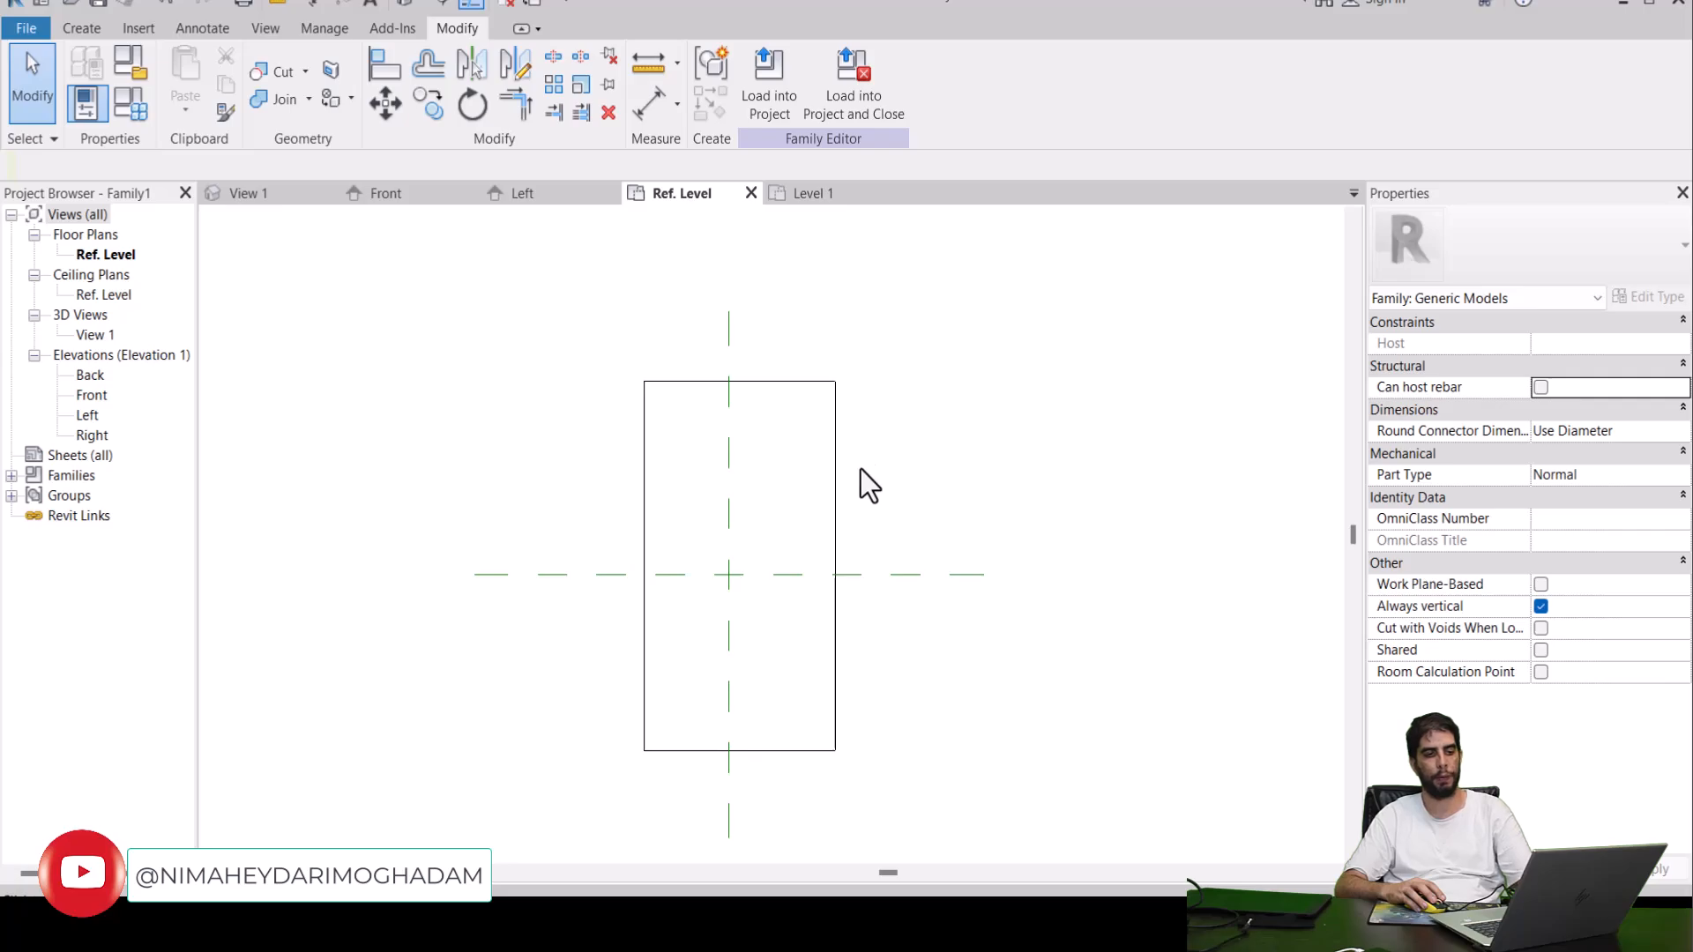
left_click(834, 470)
key("Delete")
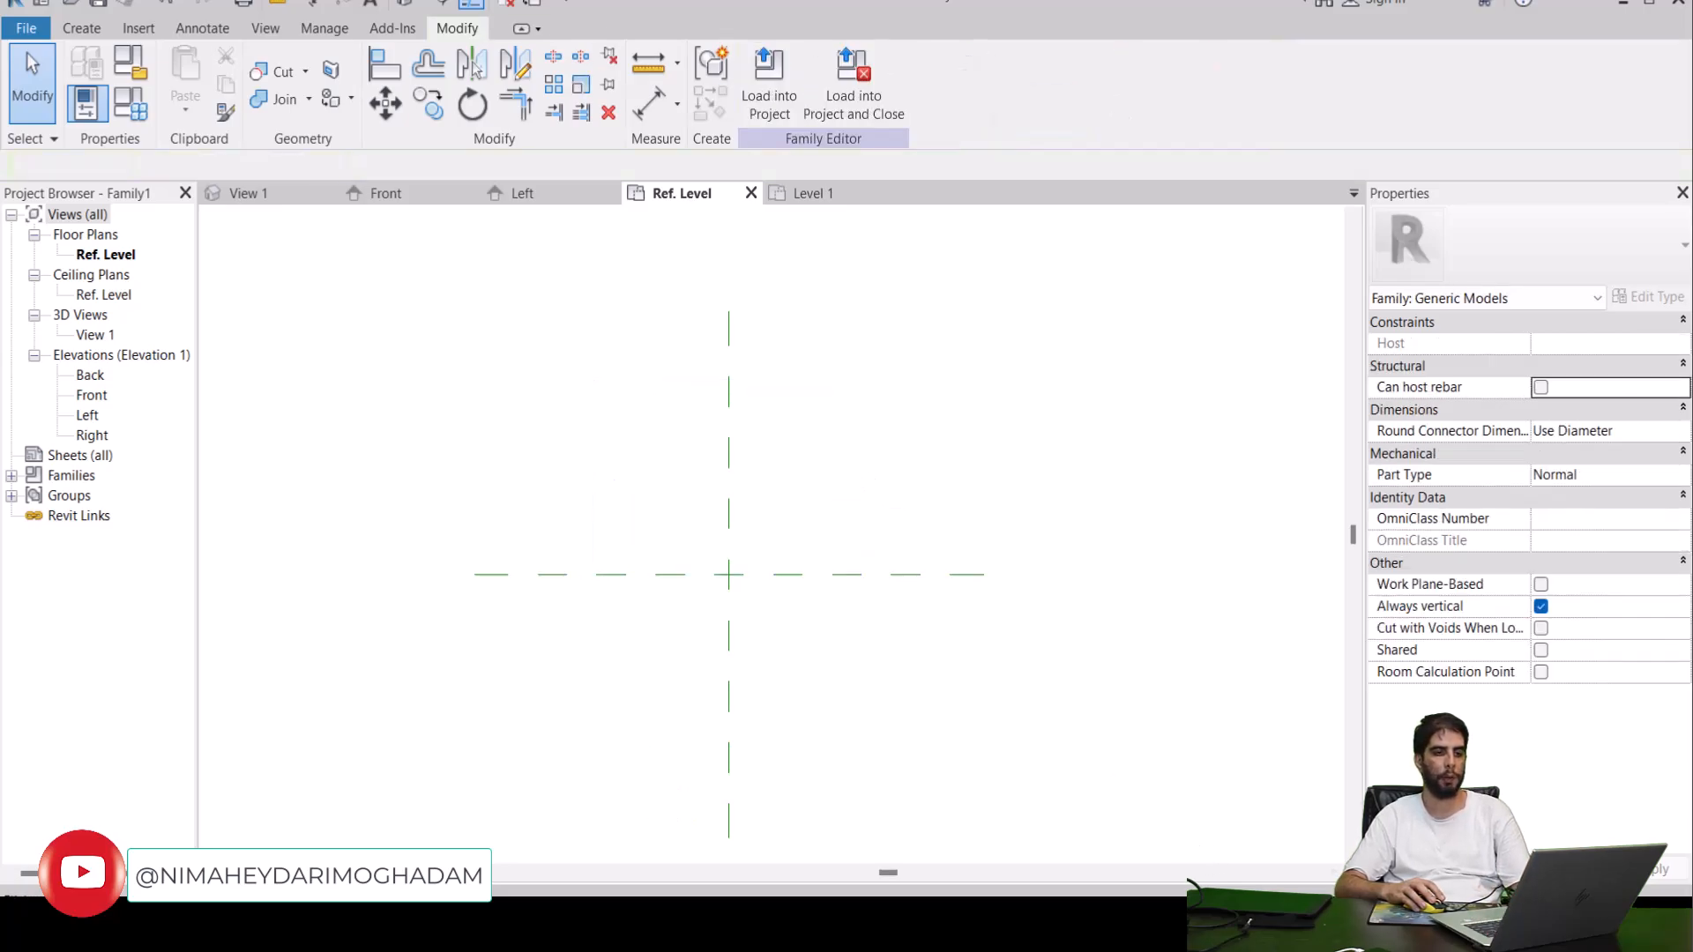
Switch to the PowerPoint presentation and review the slides on weak and strong references and on Model, Detail and Symbol Lines.
key("alt+Tab")
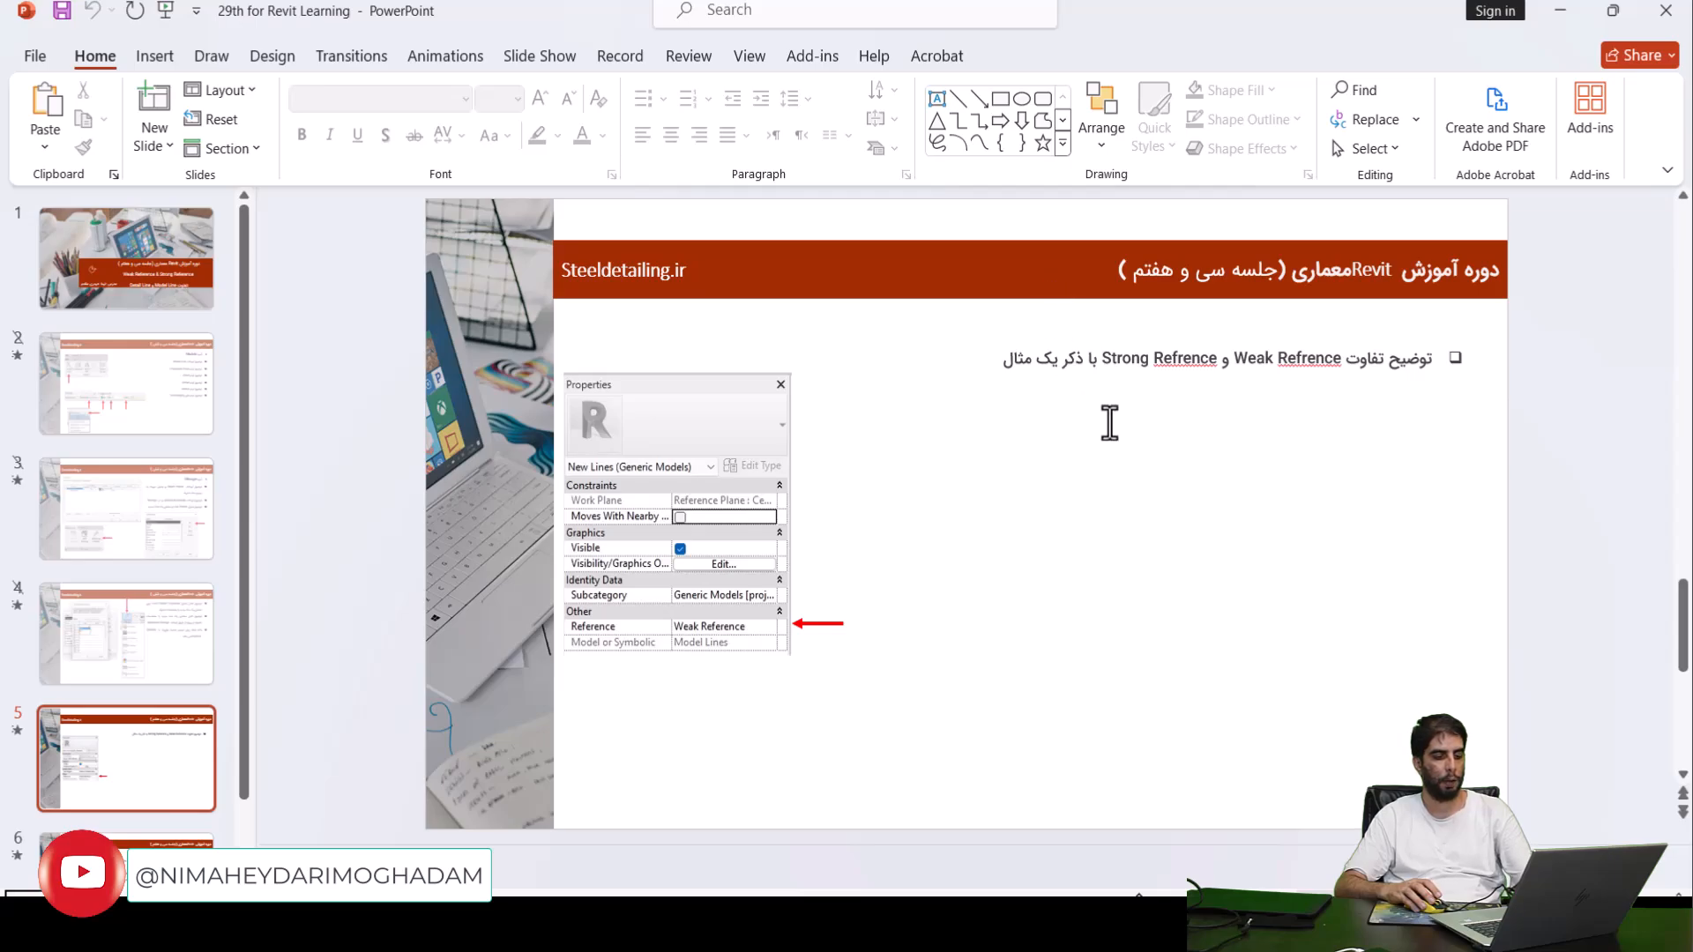
key("F5")
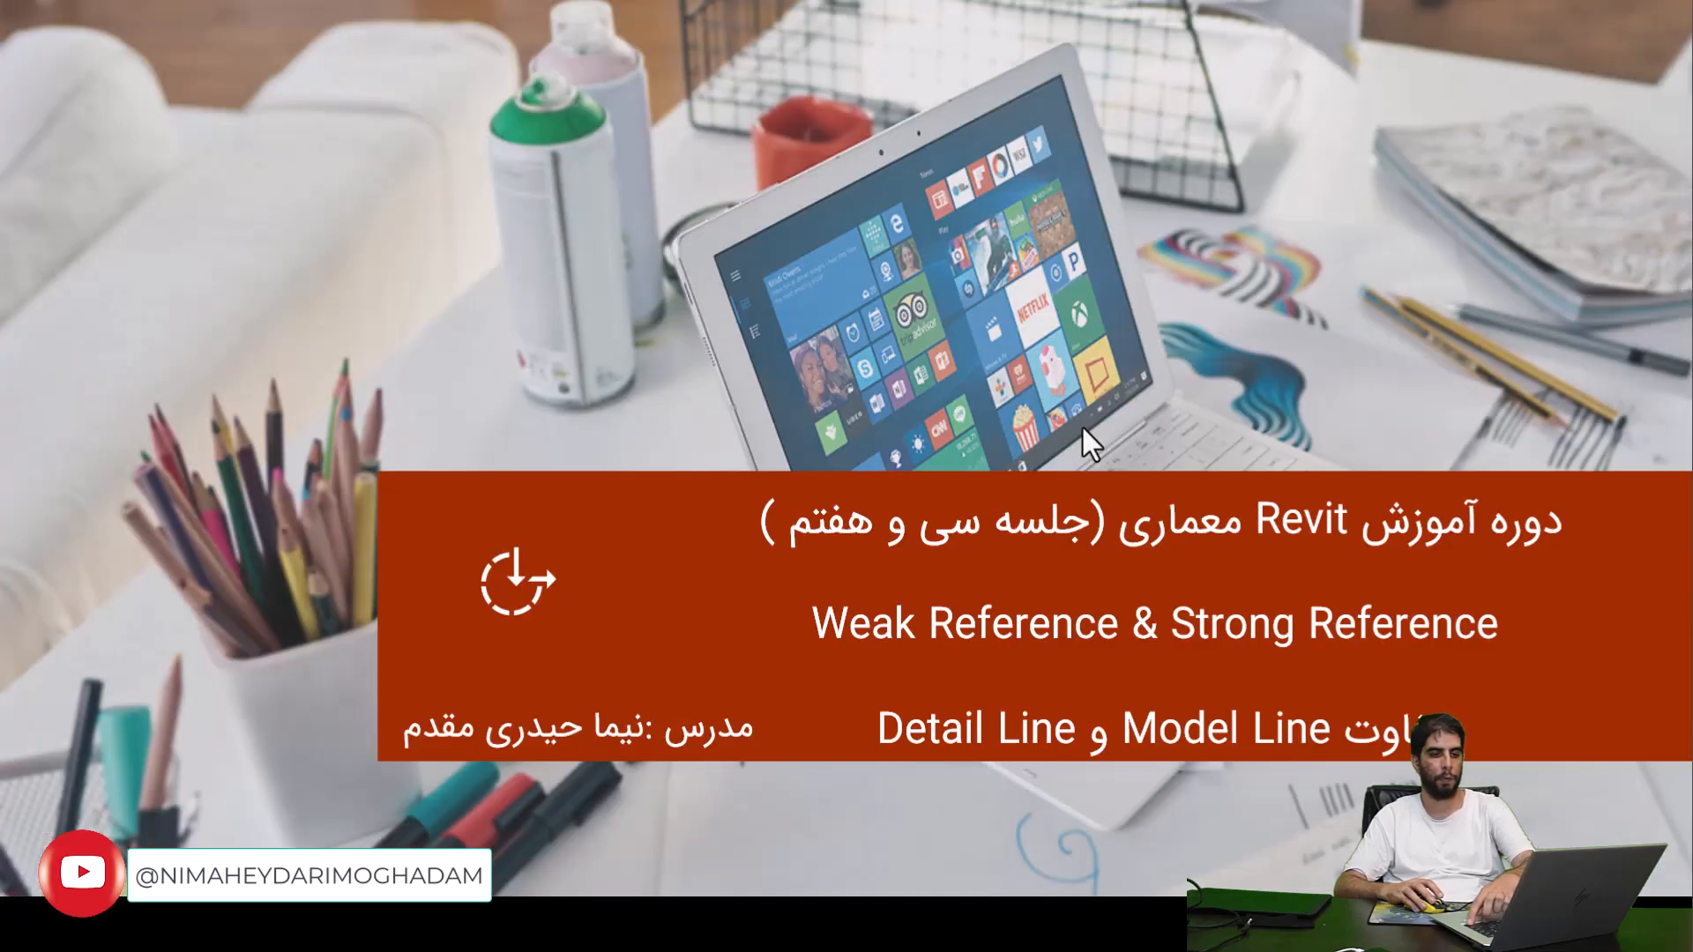
left_click(1082, 428)
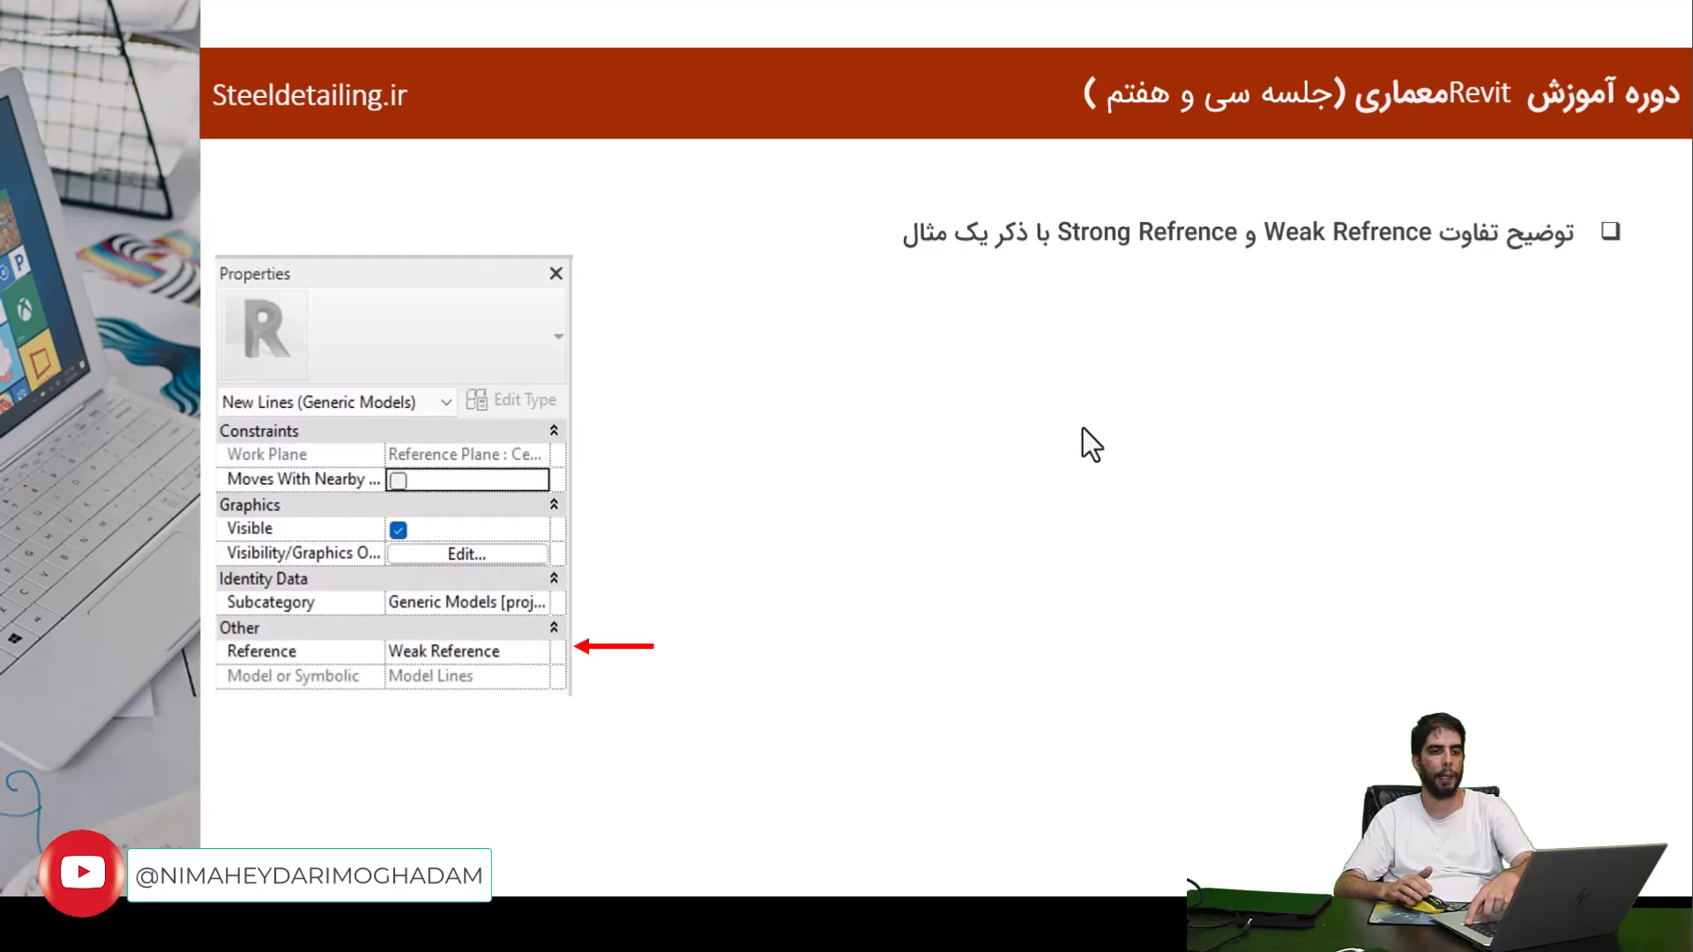
left_click(1083, 427)
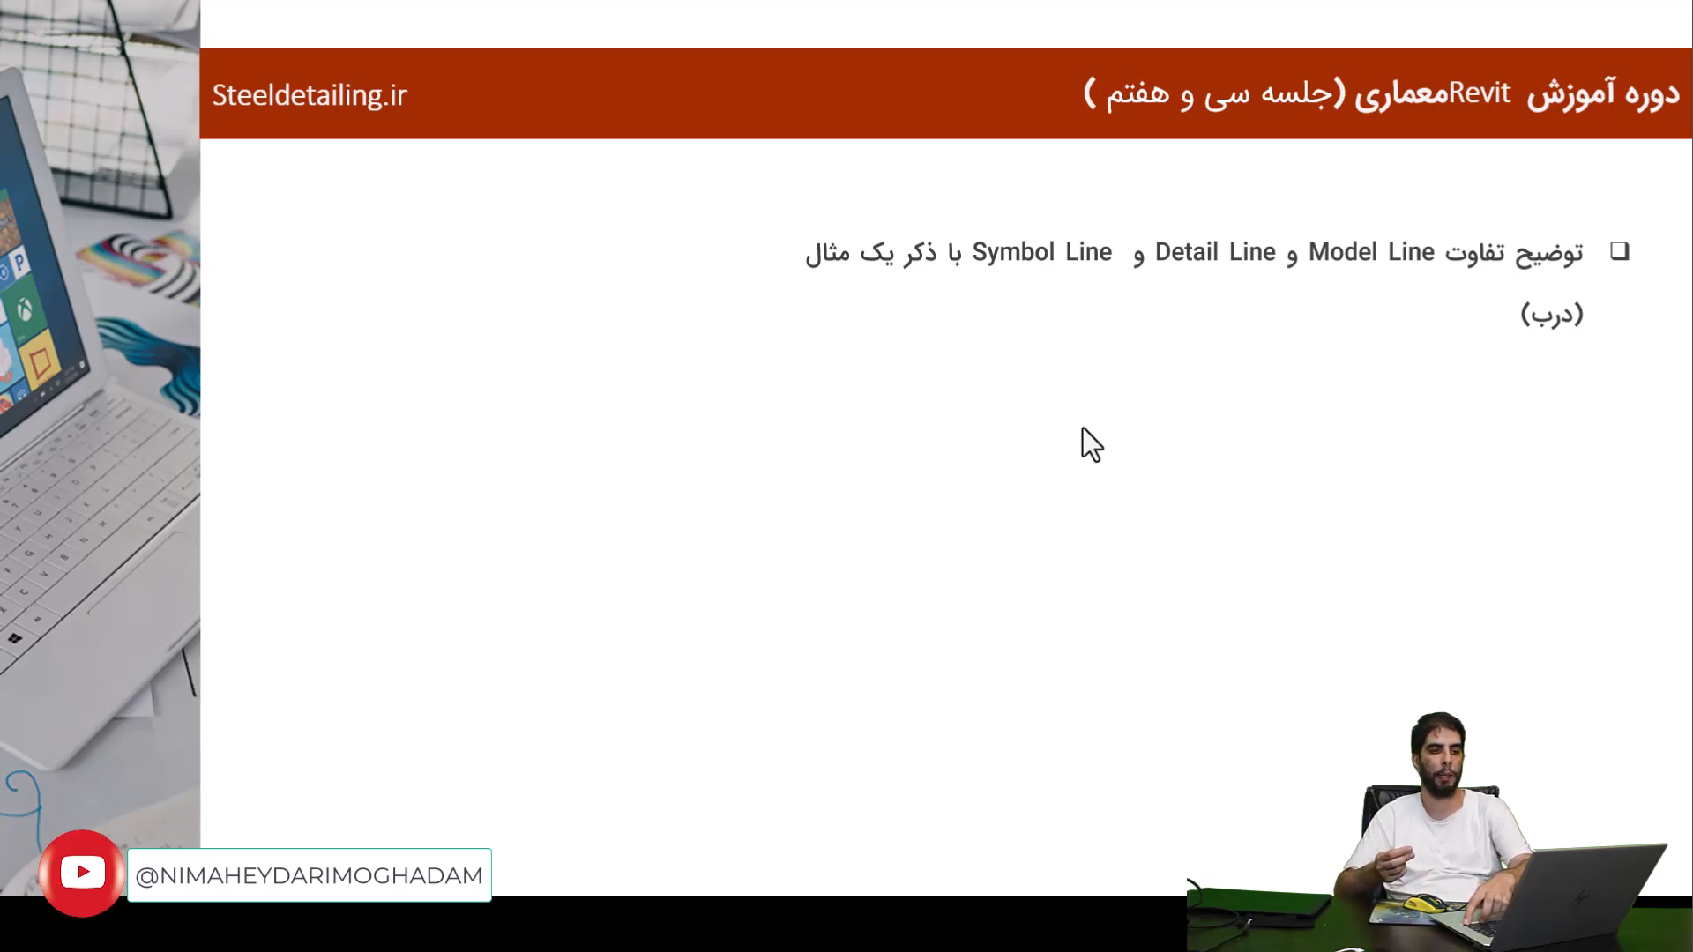
left_click(1083, 427)
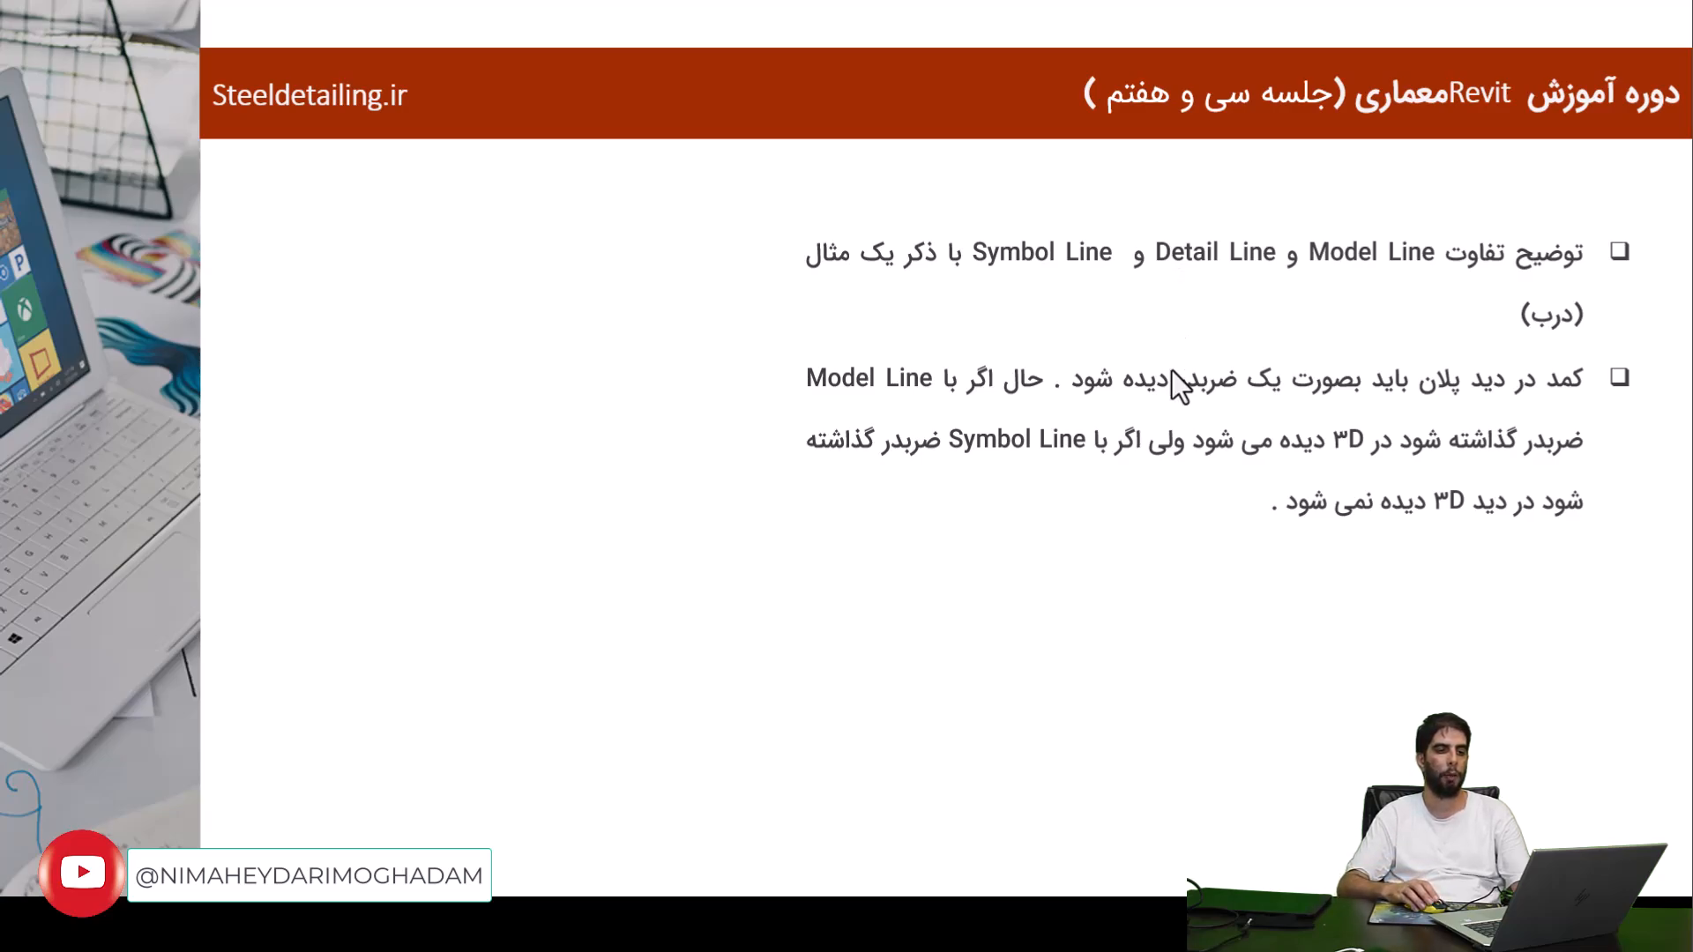
key("Escape")
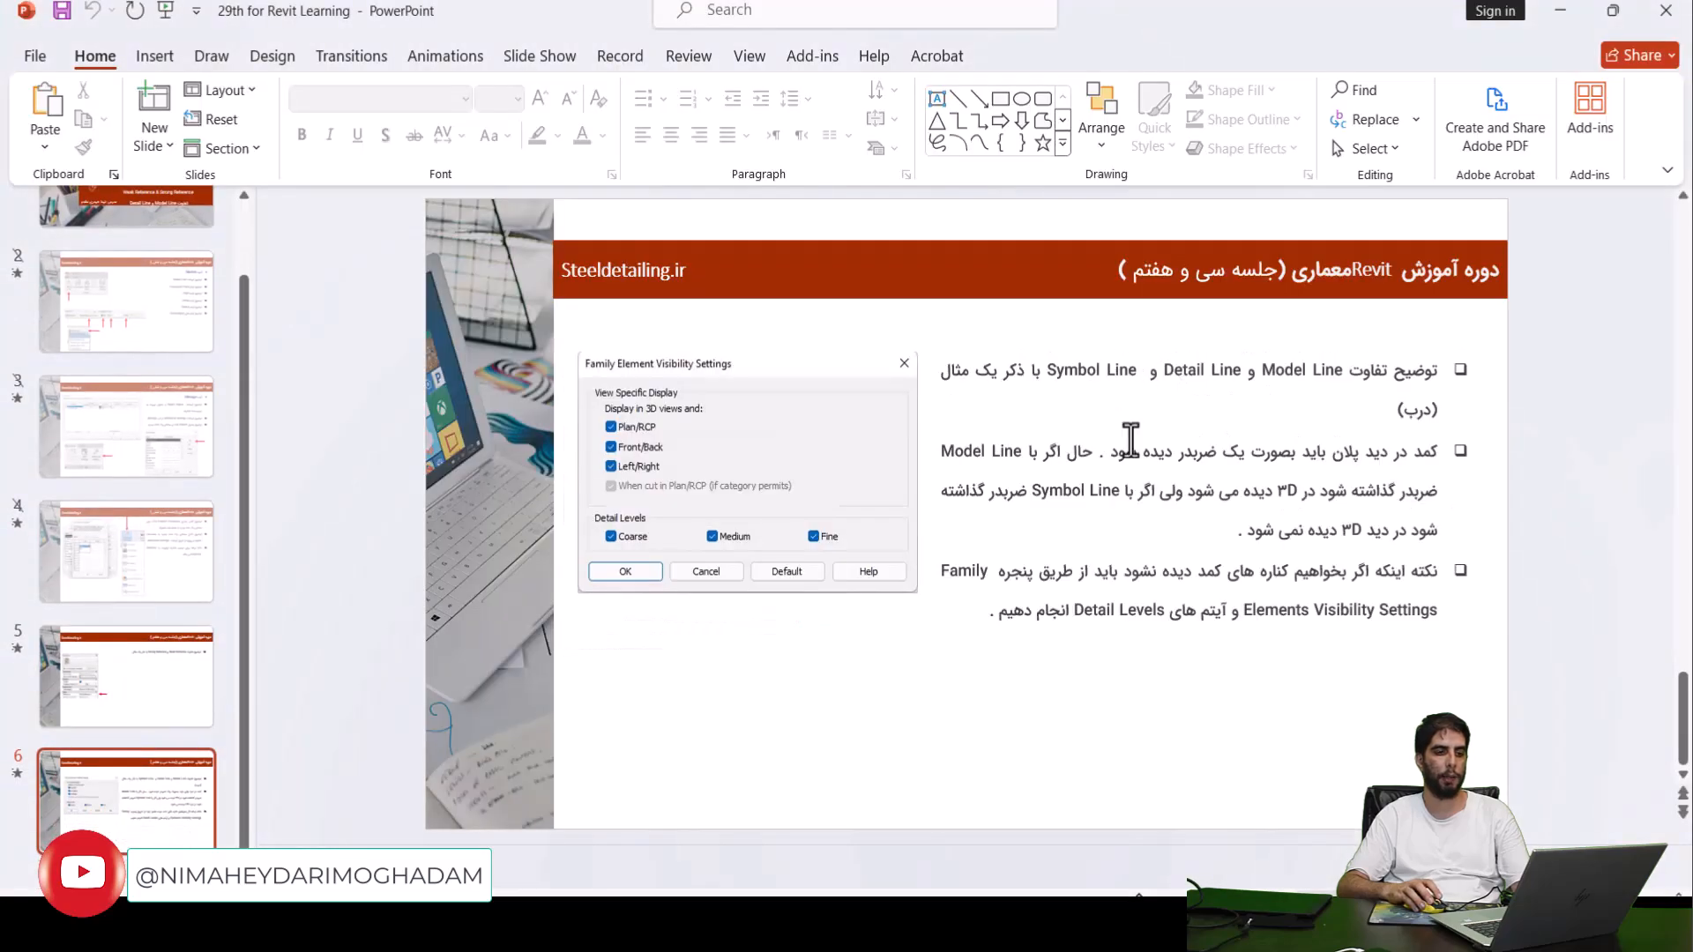
left_click(148, 716)
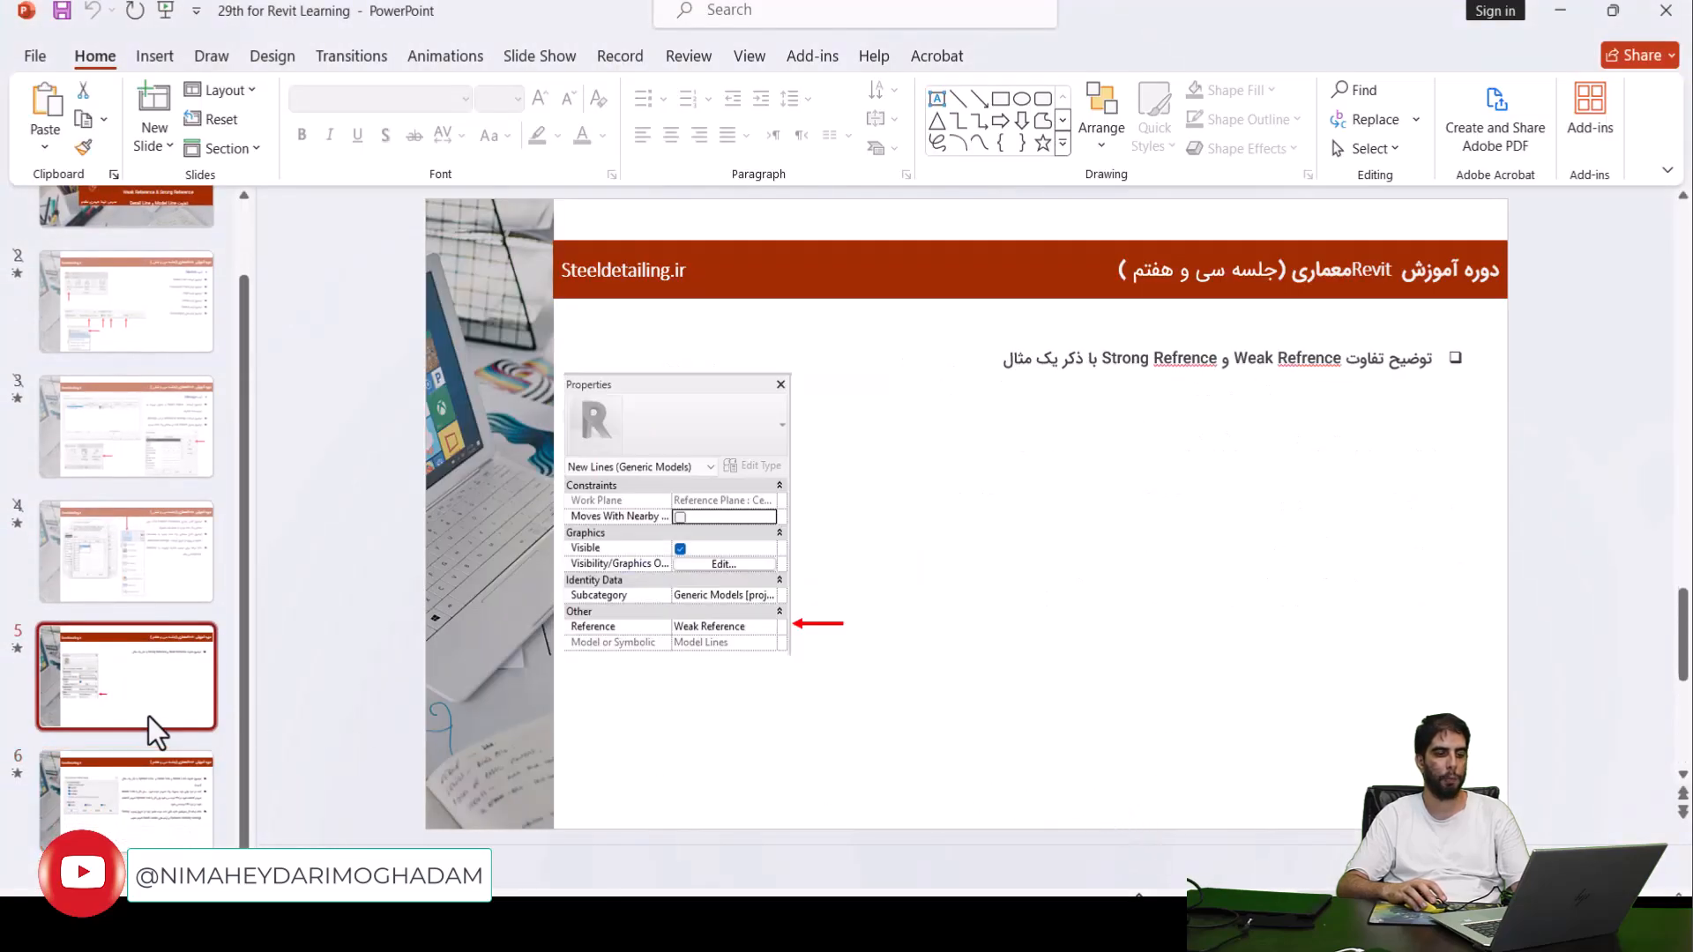
left_click(99, 816)
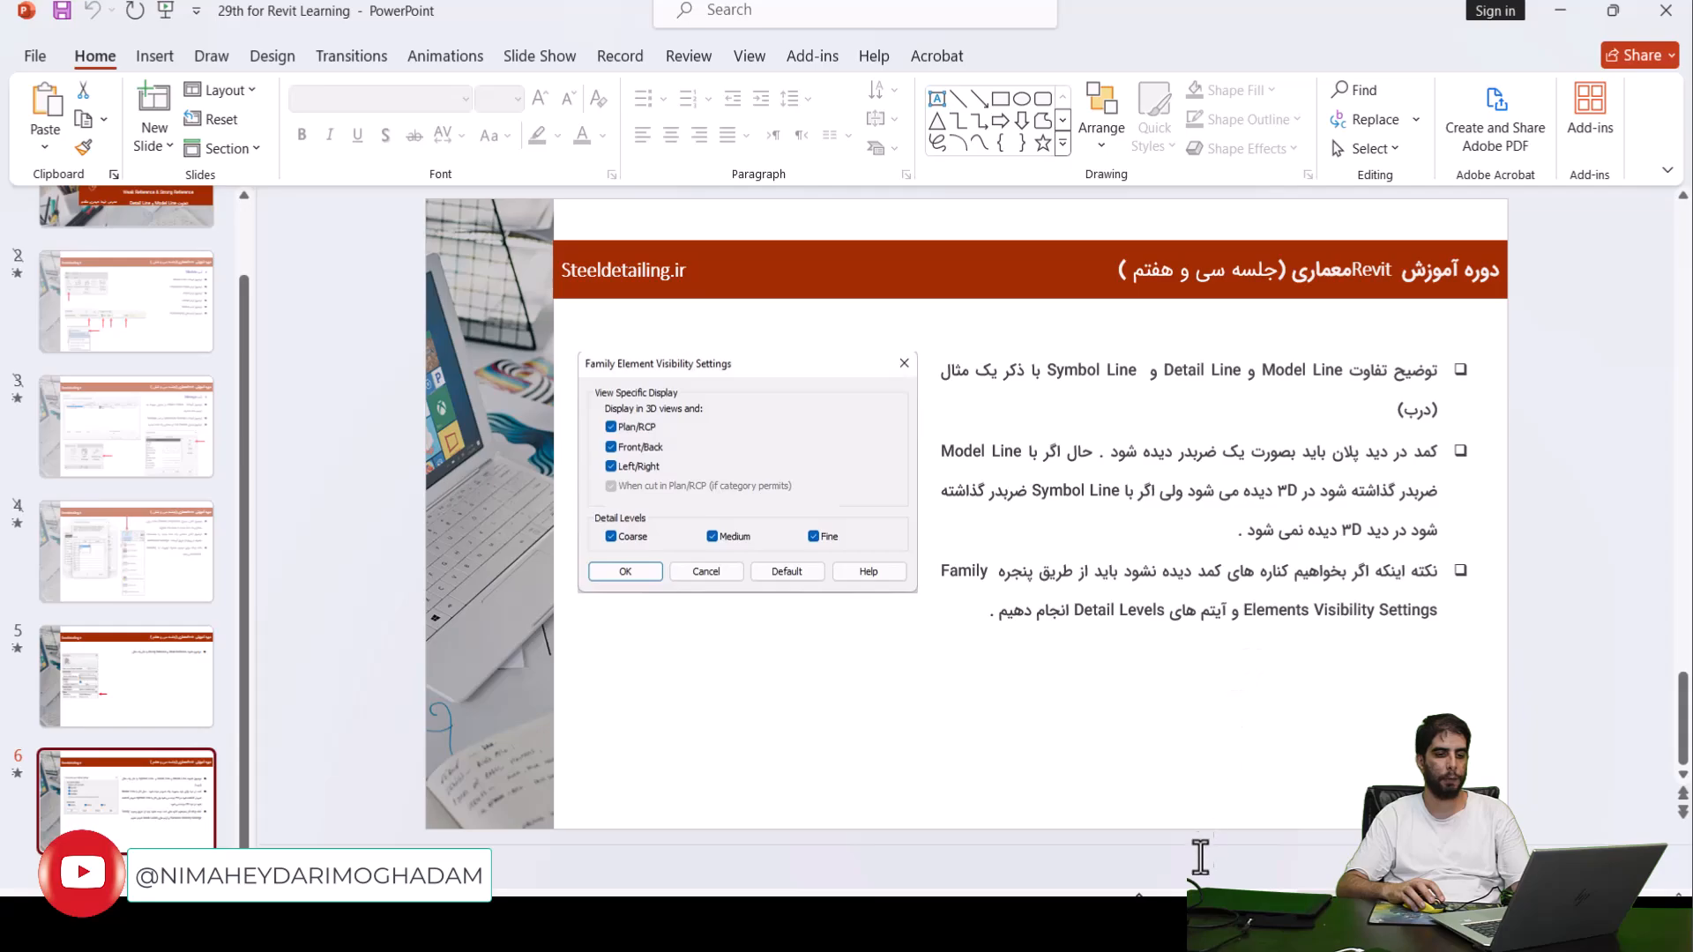
Switch back to Revit and start a new extrusion in the family's Ref. Level view.
left_click(1177, 925)
middle_click_drag(811, 600, 949, 540)
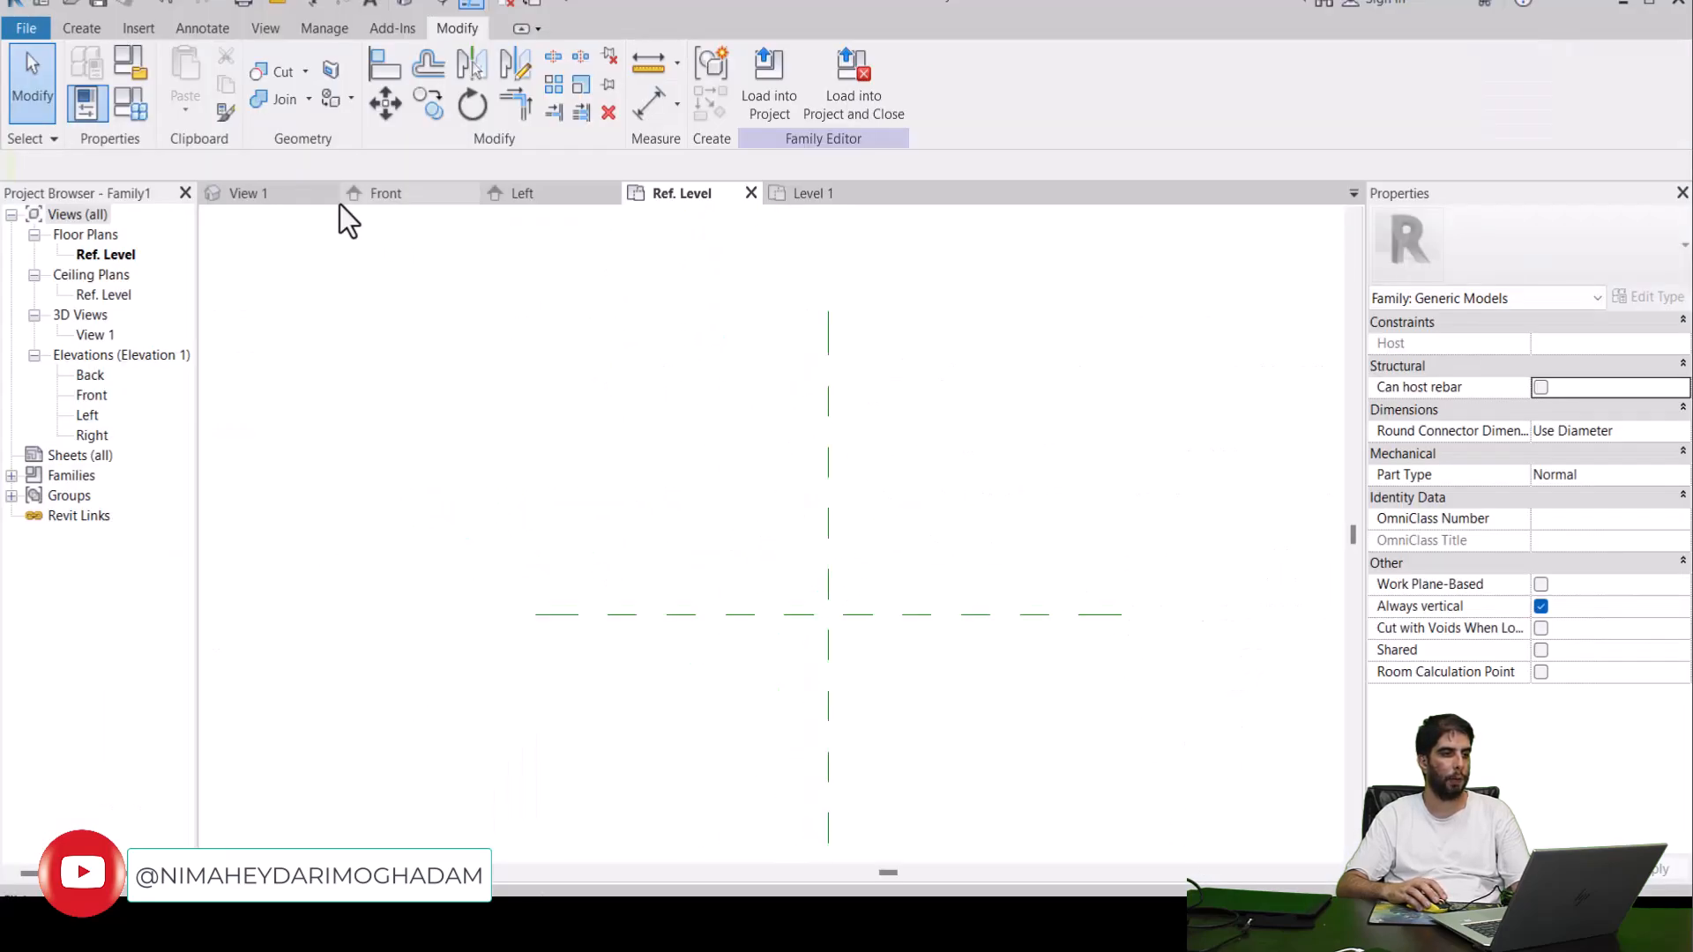
left_click(94, 30)
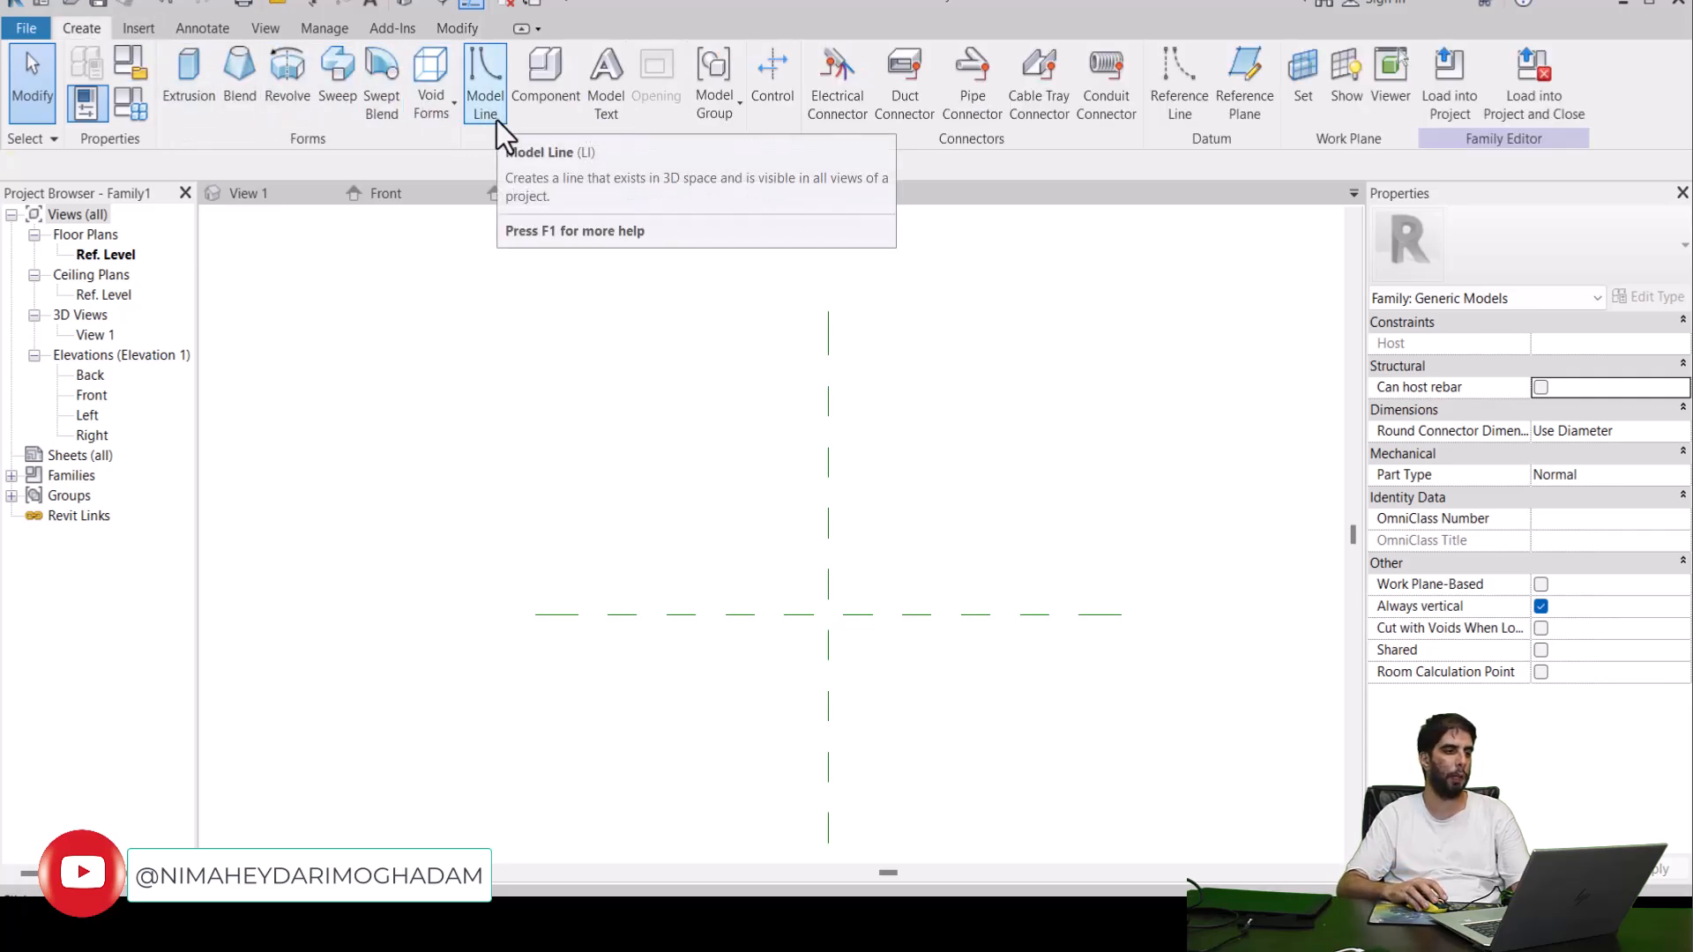
left_click(190, 87)
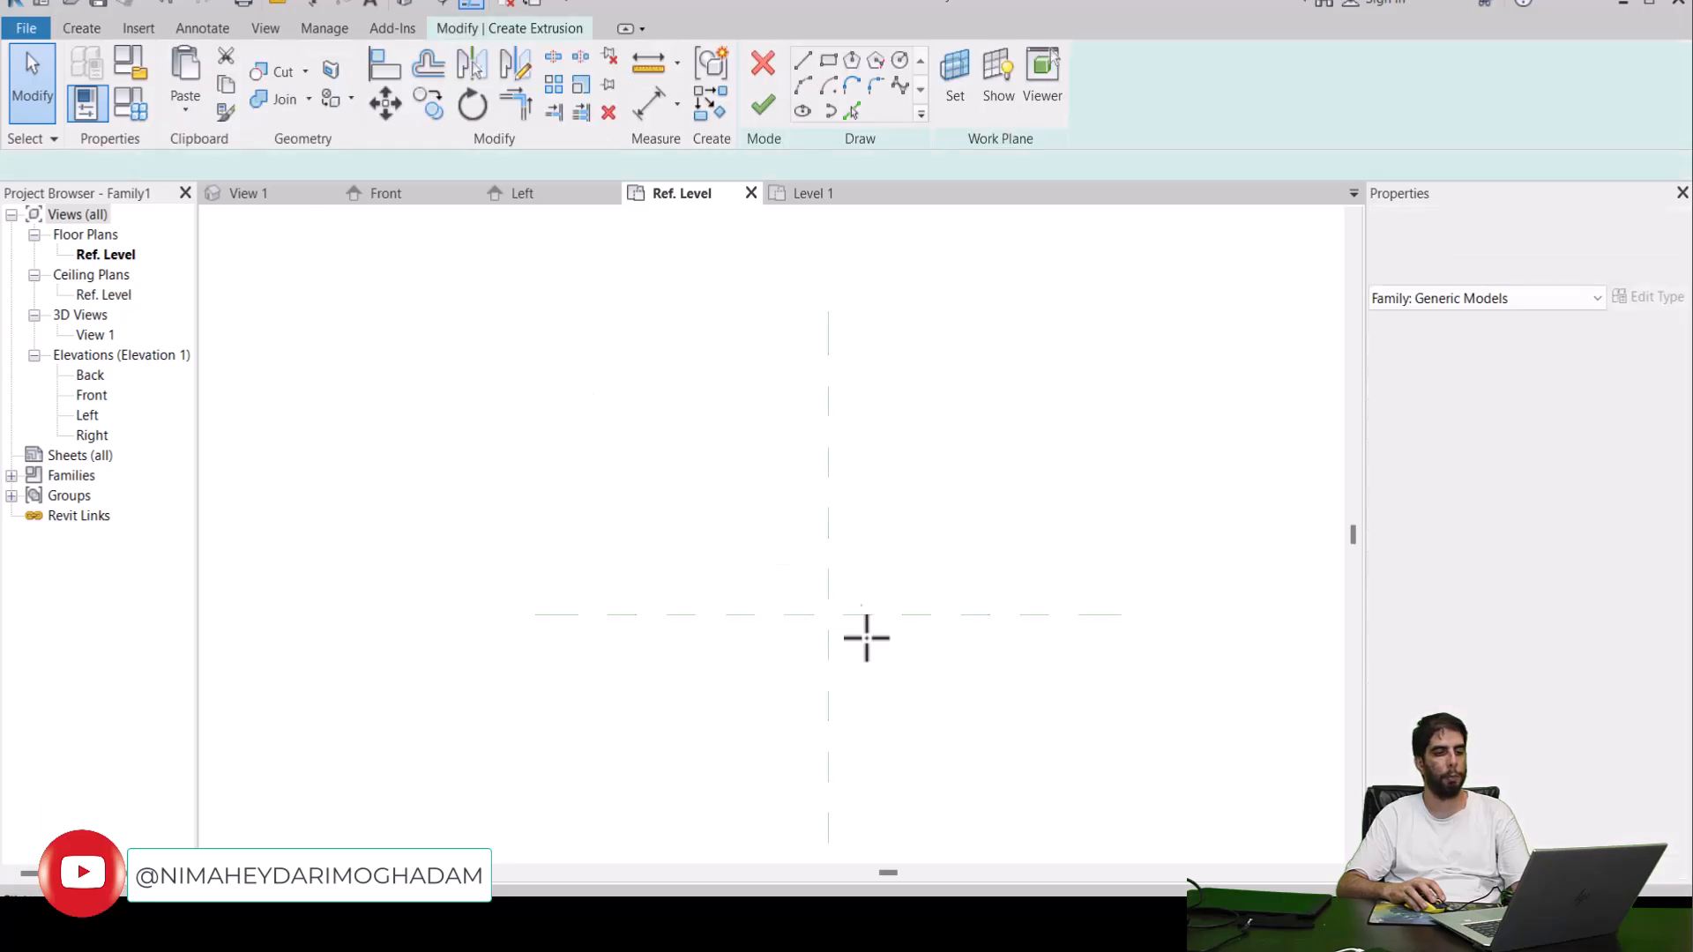
left_click(732, 598)
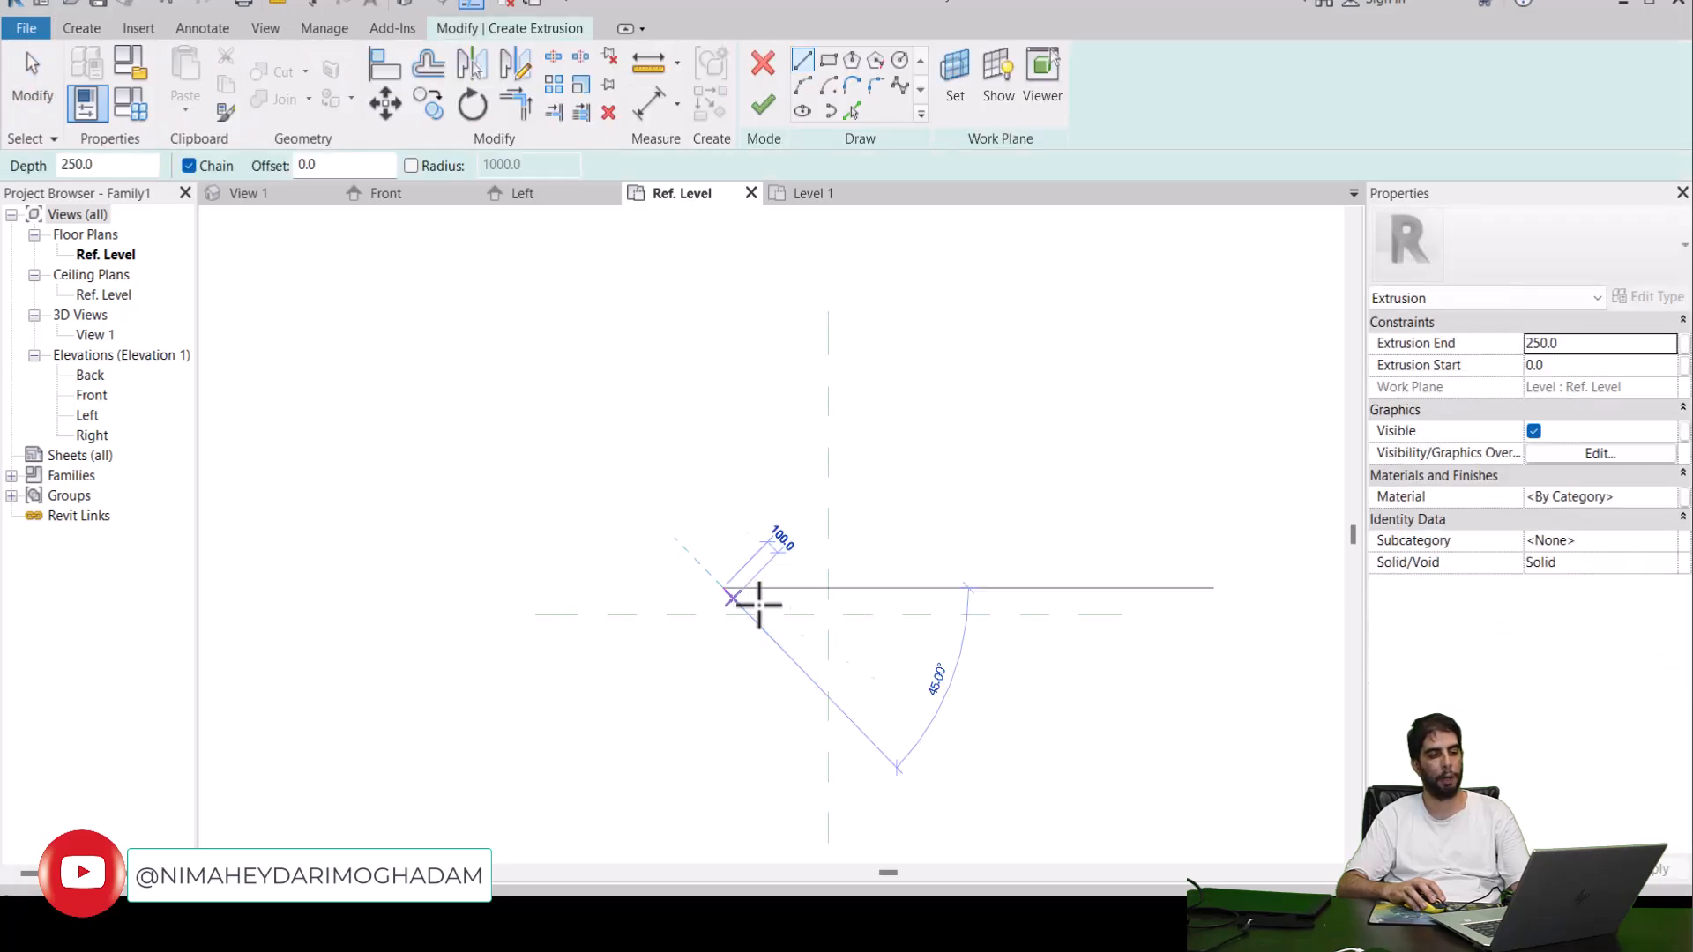
left_click(723, 522)
left_click(957, 522)
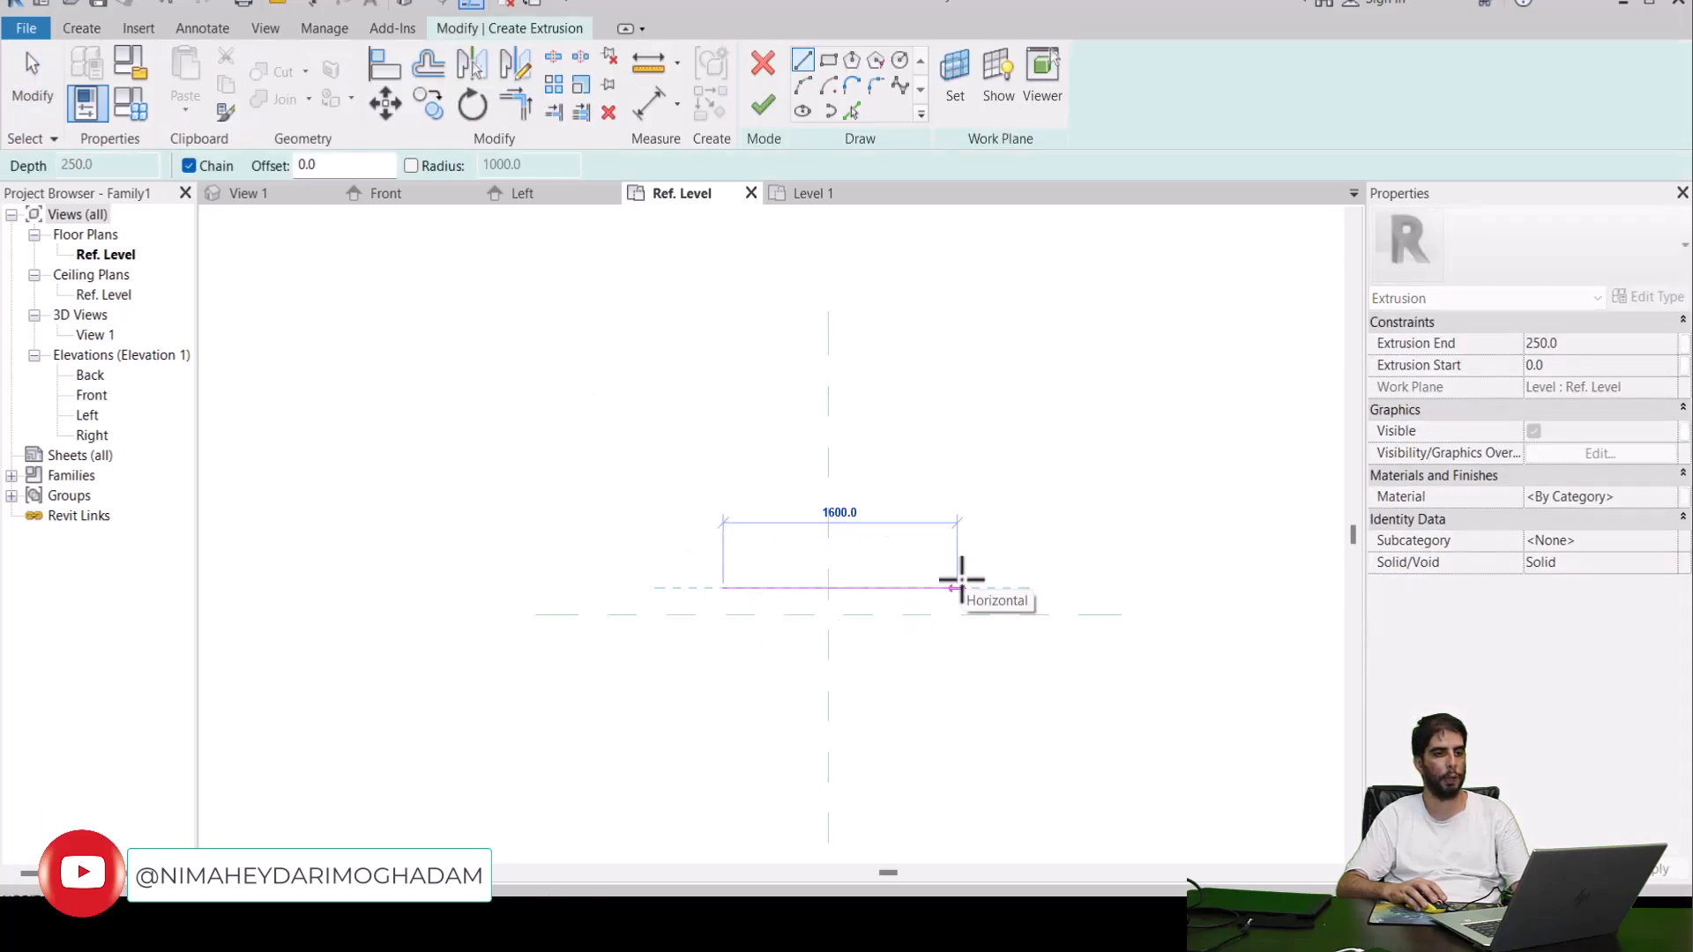
key("Escape")
Sketch a rectangle 2000 by 300 around the intersection of the reference planes and finish the extrusion.
left_click(829, 64)
scroll(827, 567, "up", 1)
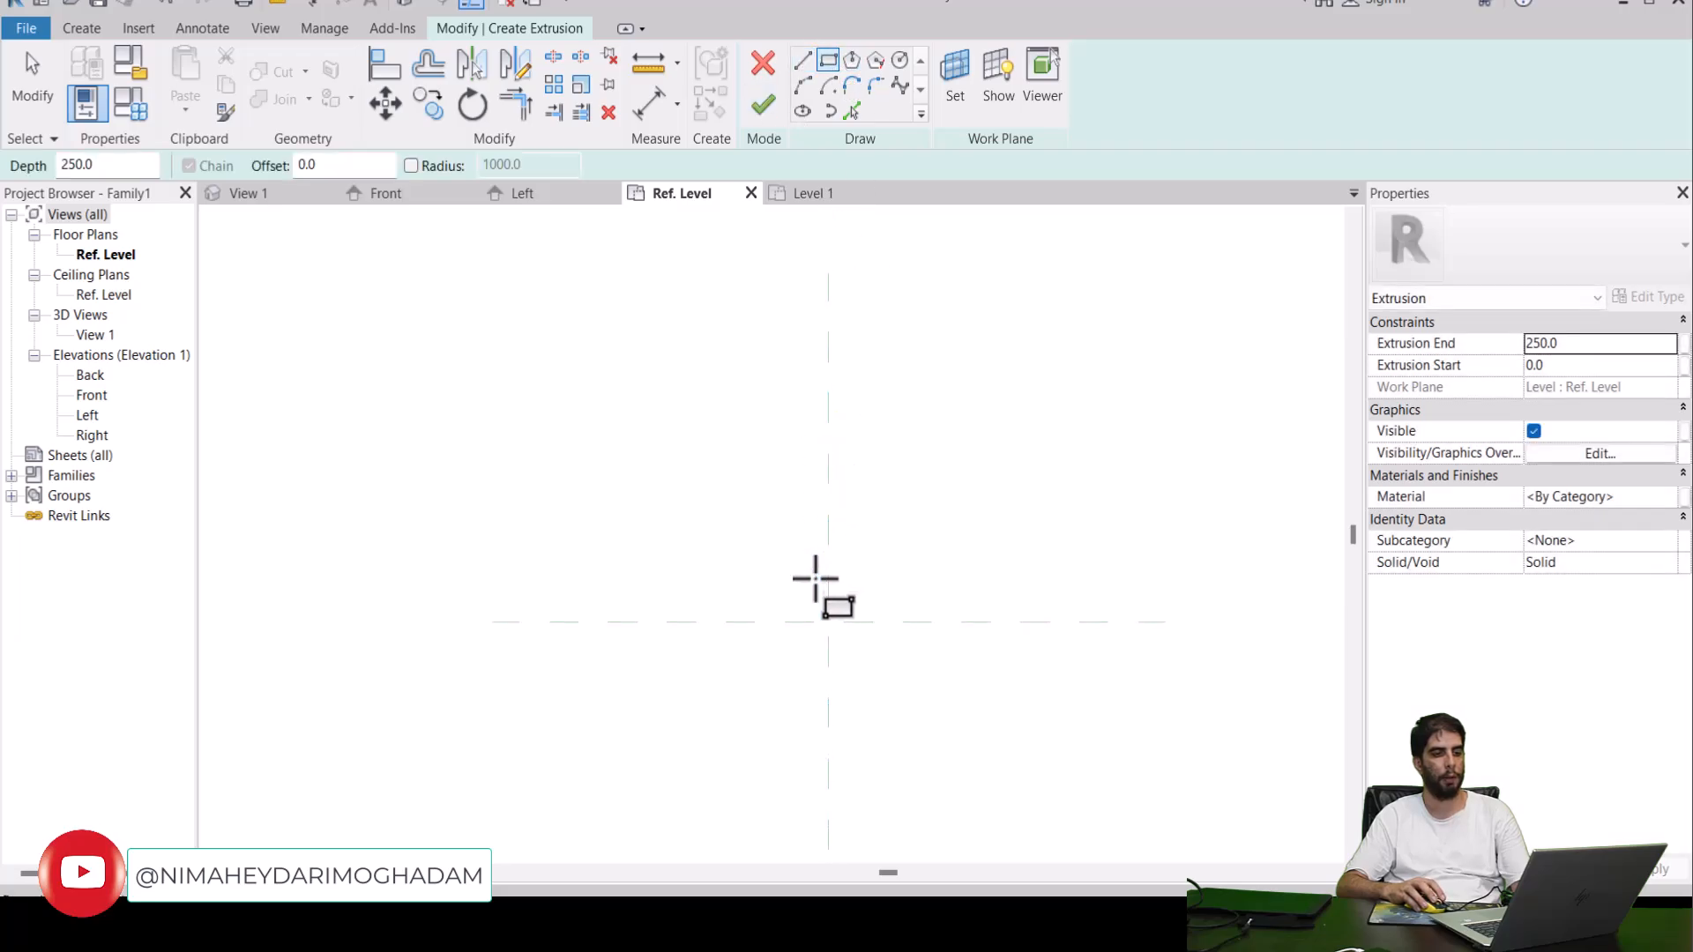
left_click(694, 591)
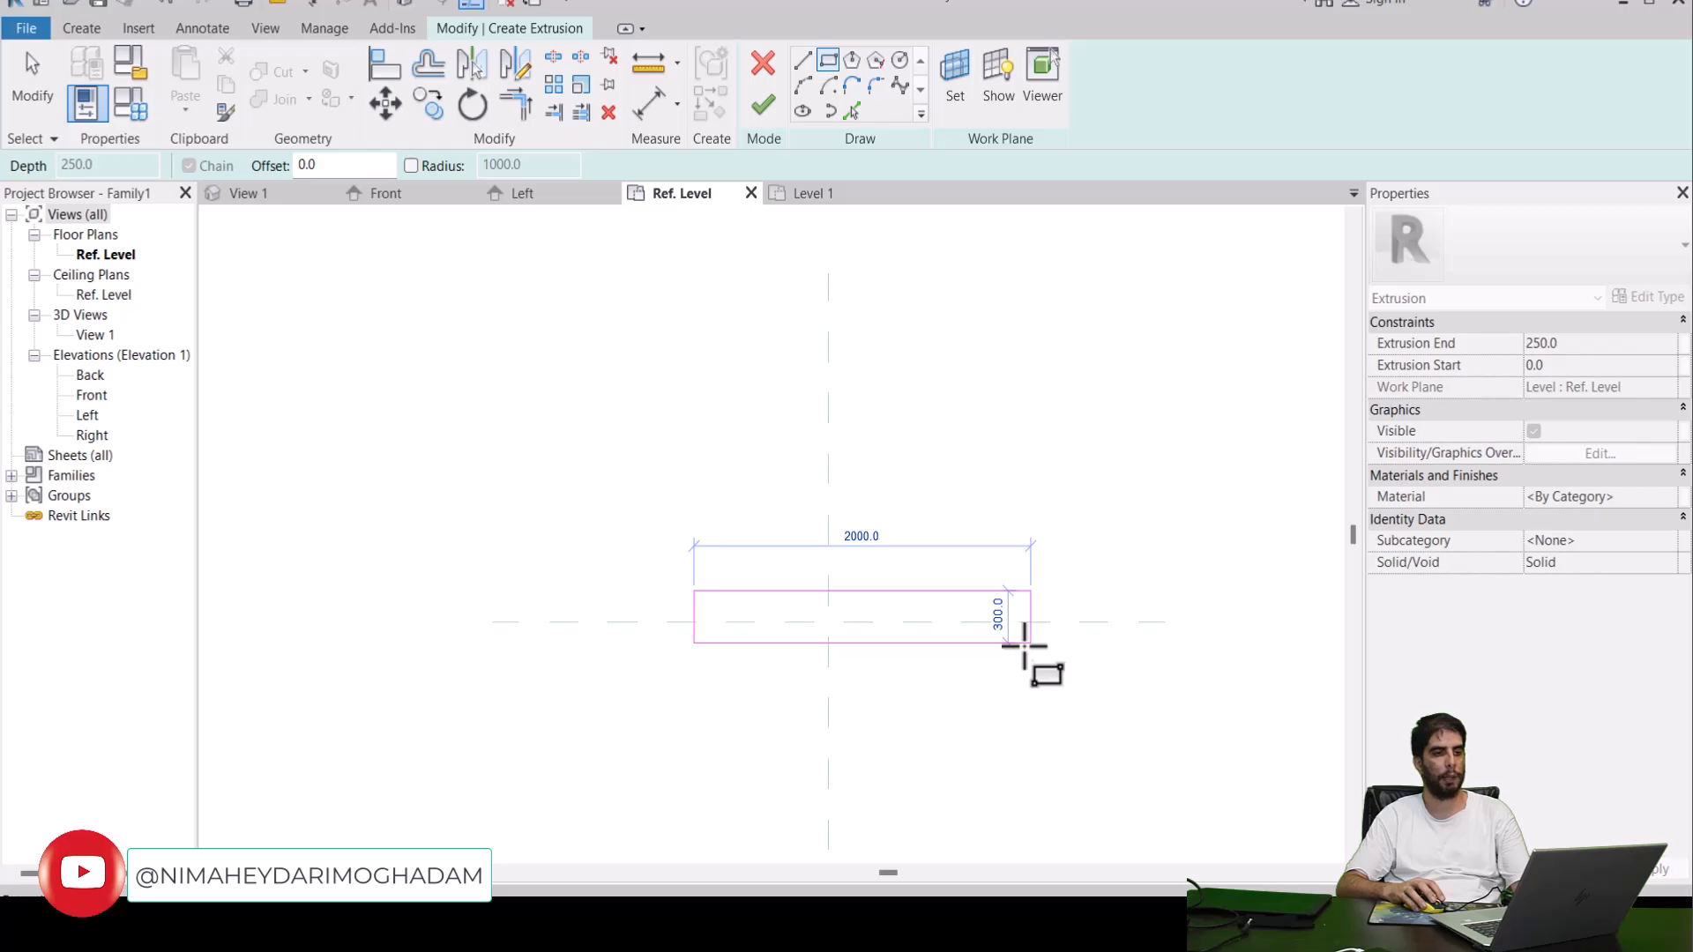
left_click(1025, 644)
left_click(762, 105)
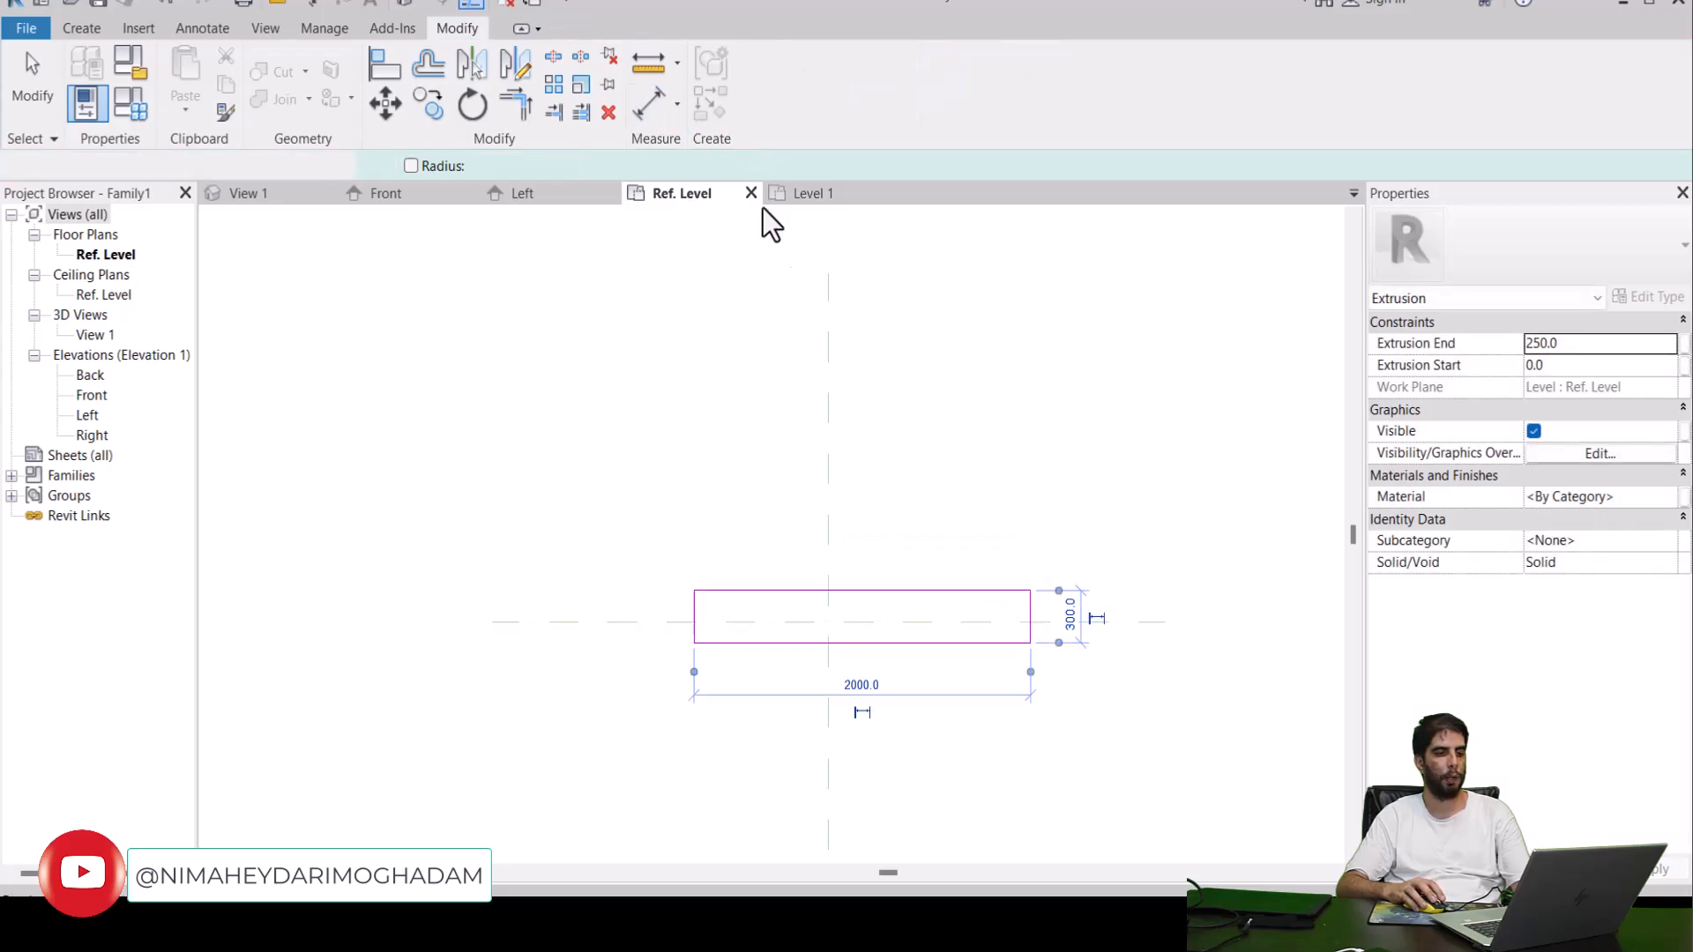
Set the new extrusion's depth to 2000 and deselect it.
left_click_drag(271, 166, 187, 168)
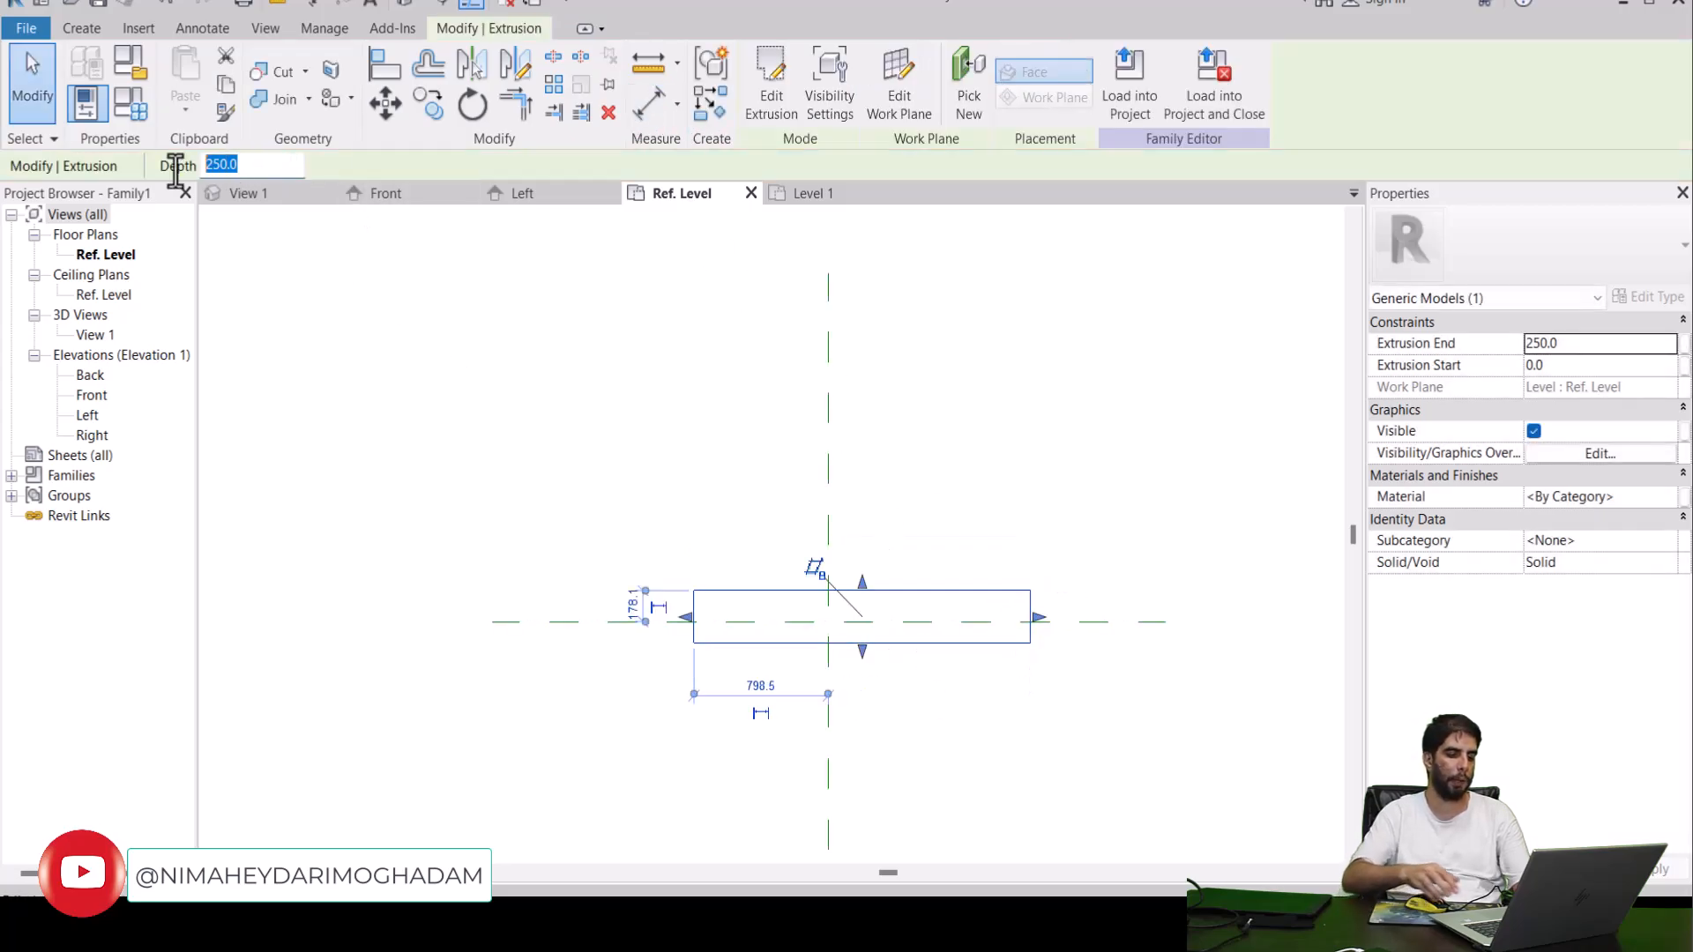
type("2000")
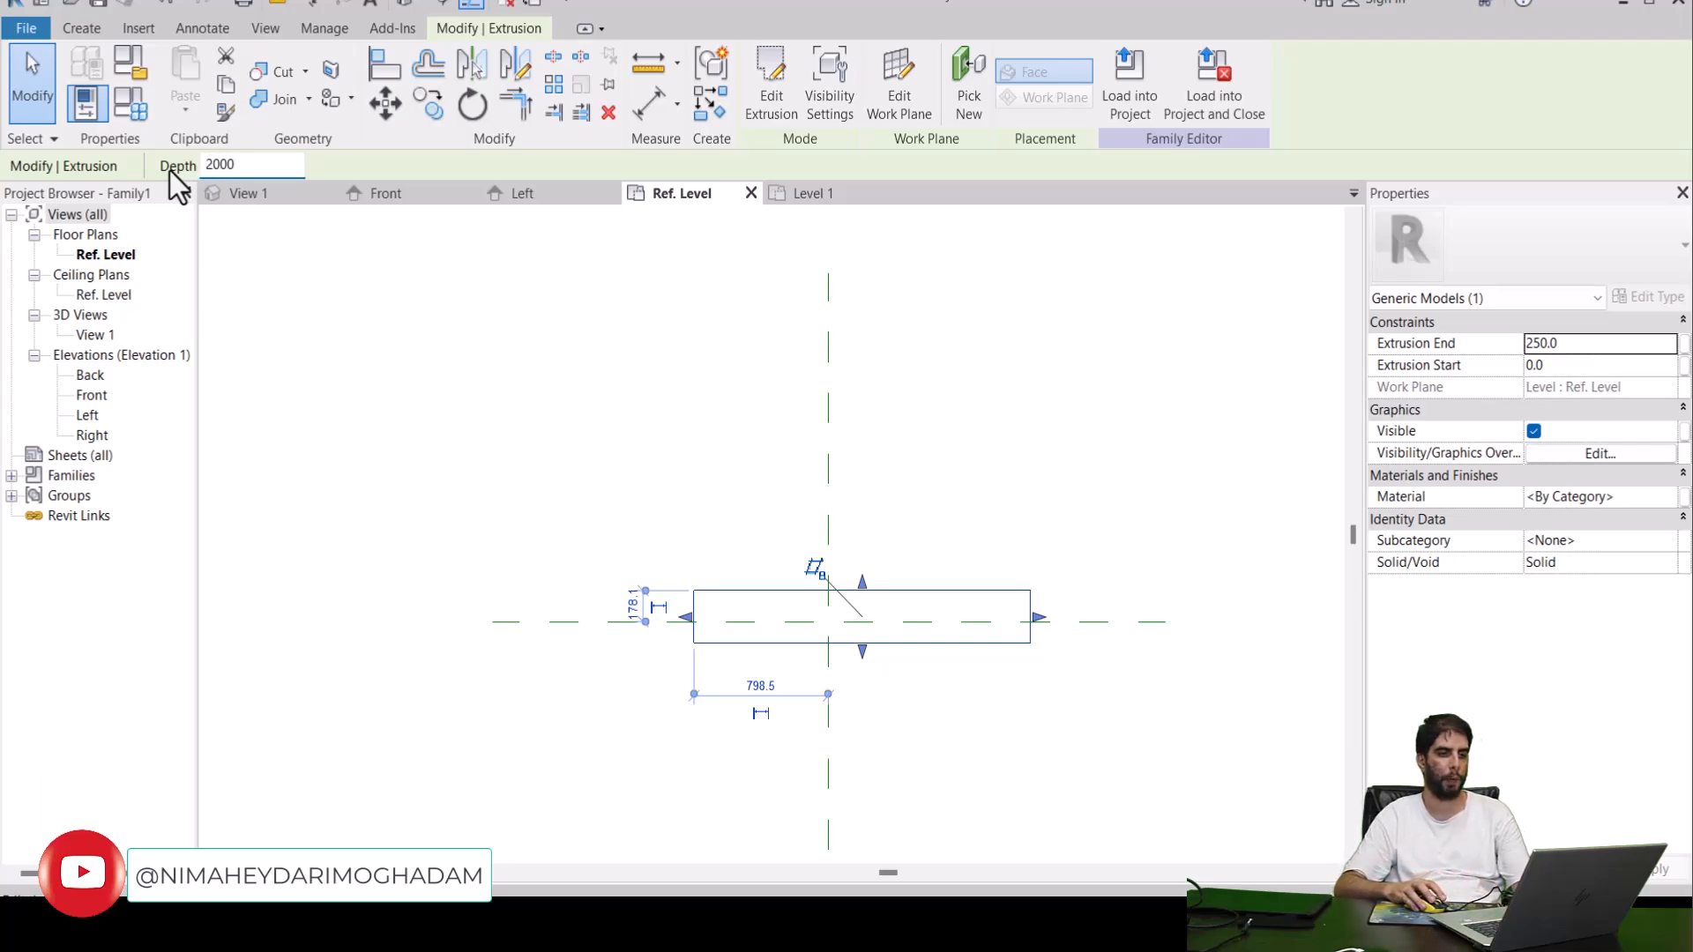
left_click(1109, 484)
Load the family into the project over the existing version and move its instance up to about 1100 below the wall.
middle_click_drag(1058, 583, 982, 580)
scroll(896, 561, "up", 2)
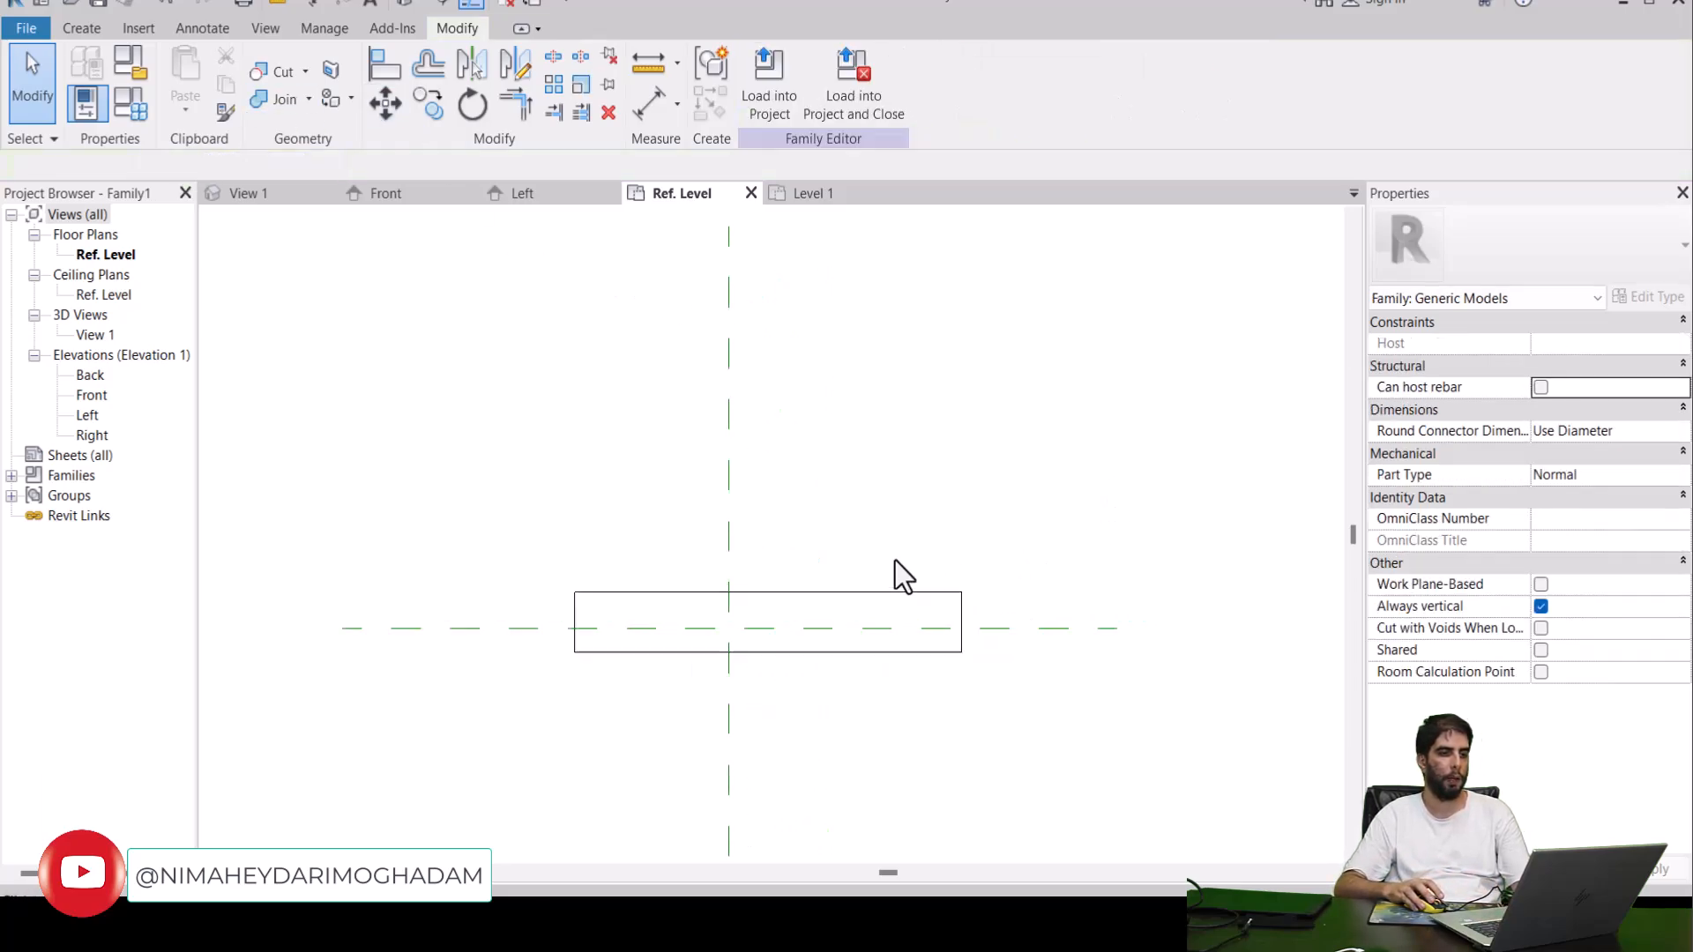
left_click(791, 107)
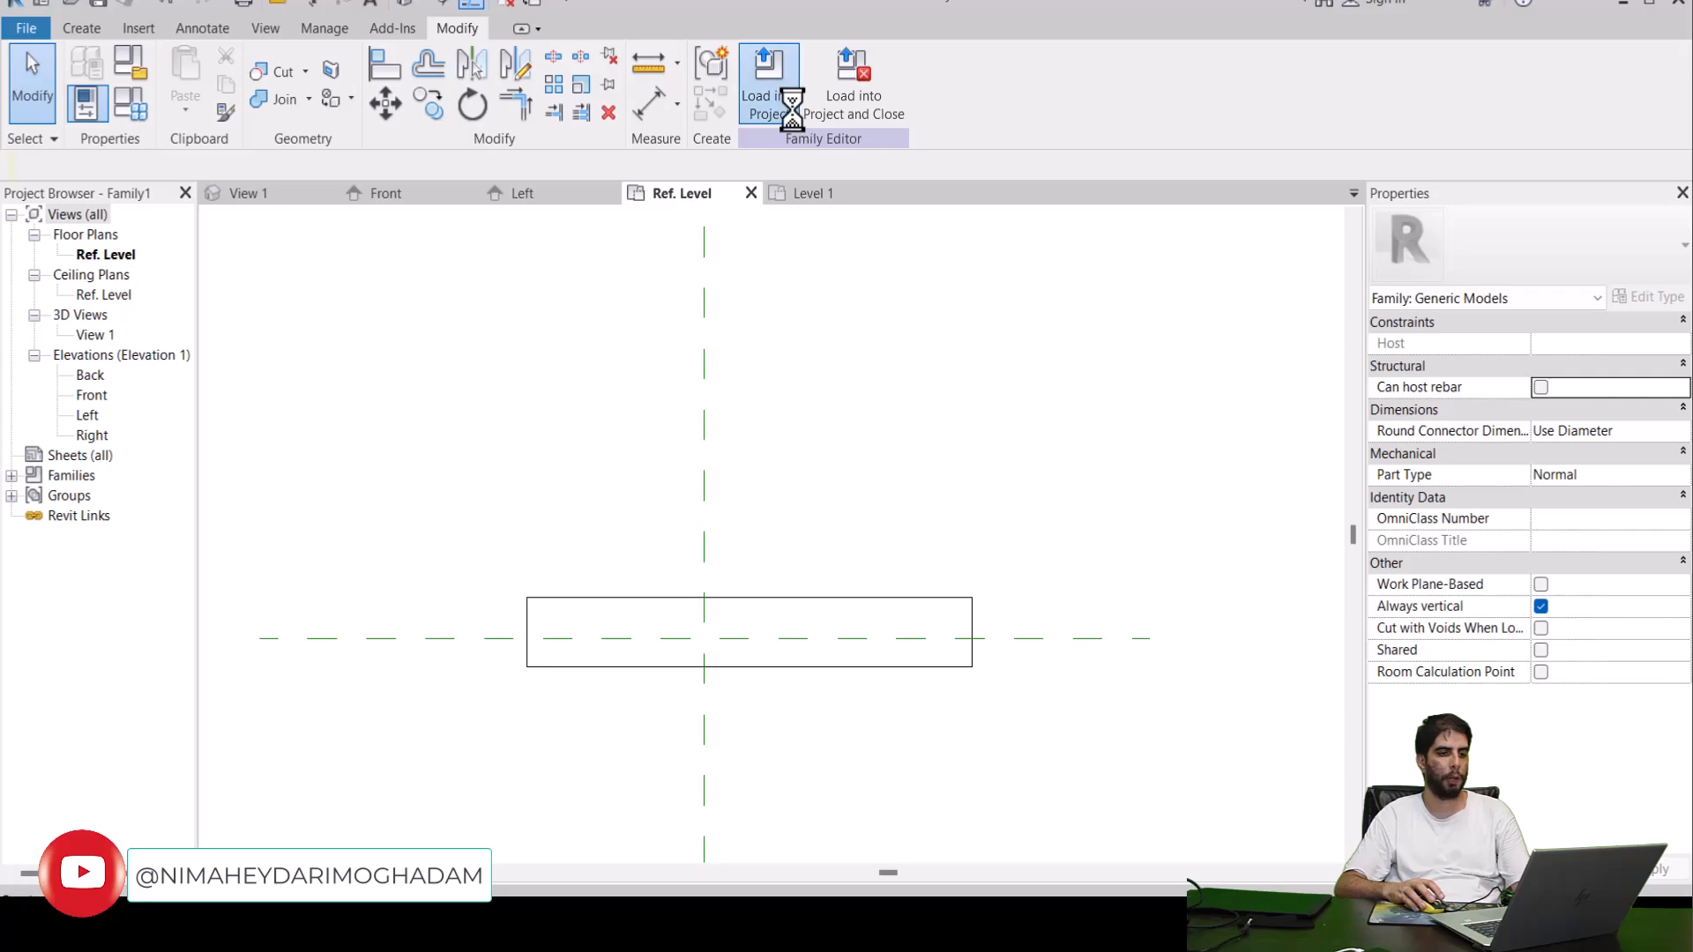
left_click(892, 401)
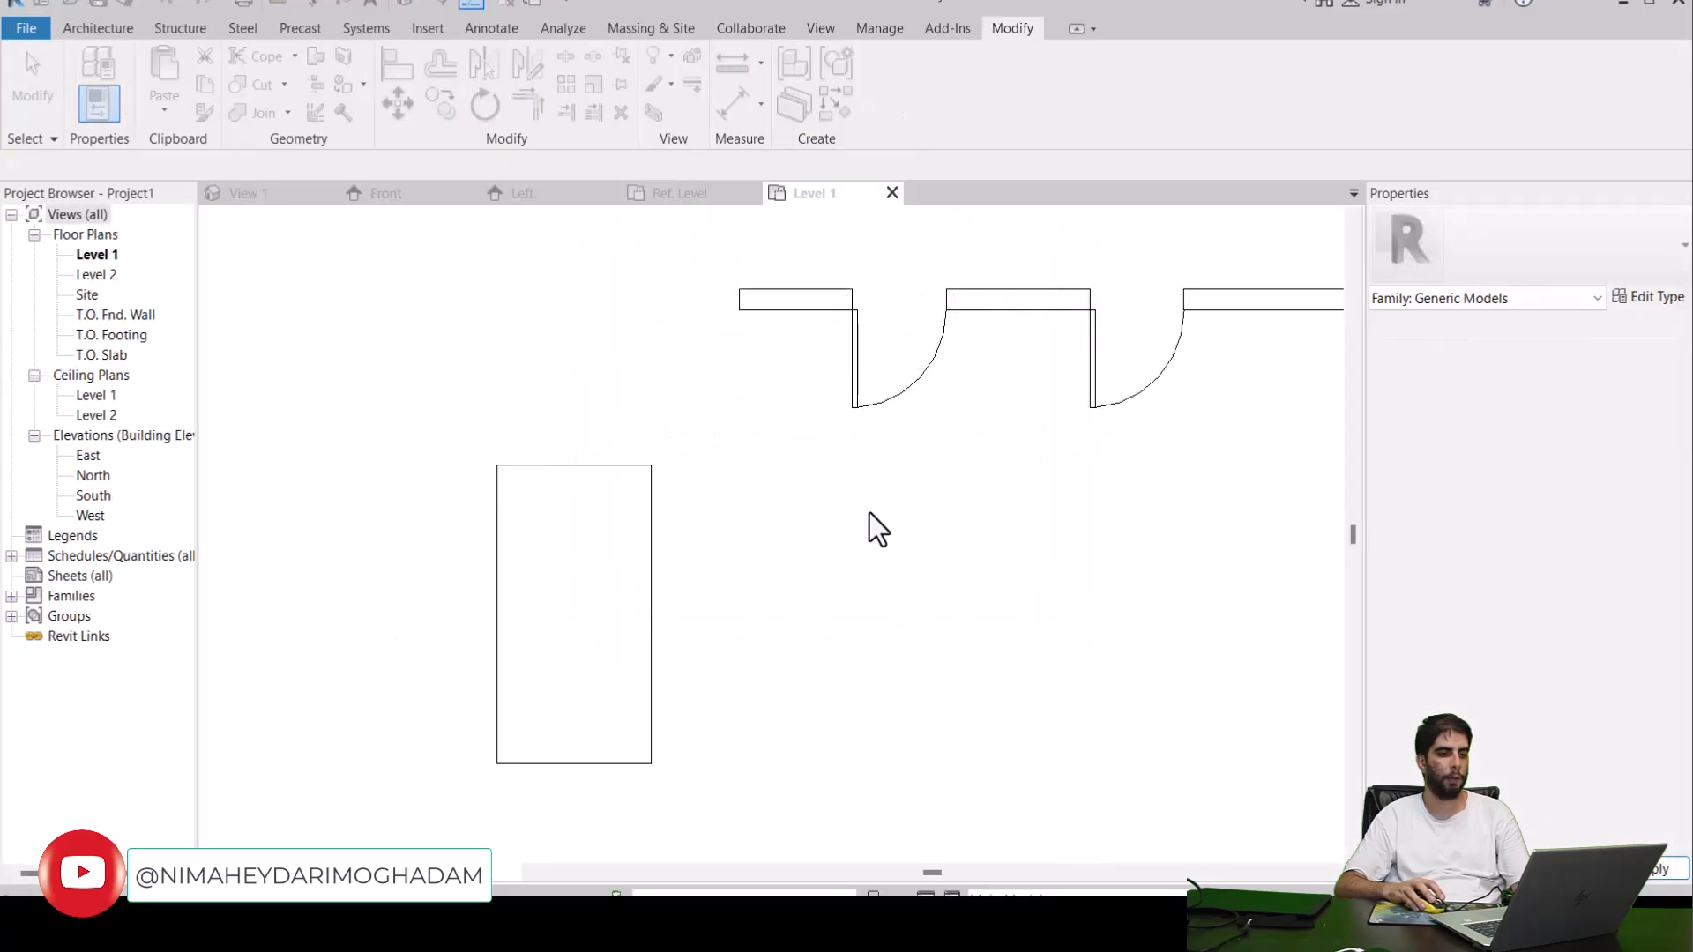
left_click_drag(624, 612, 667, 408)
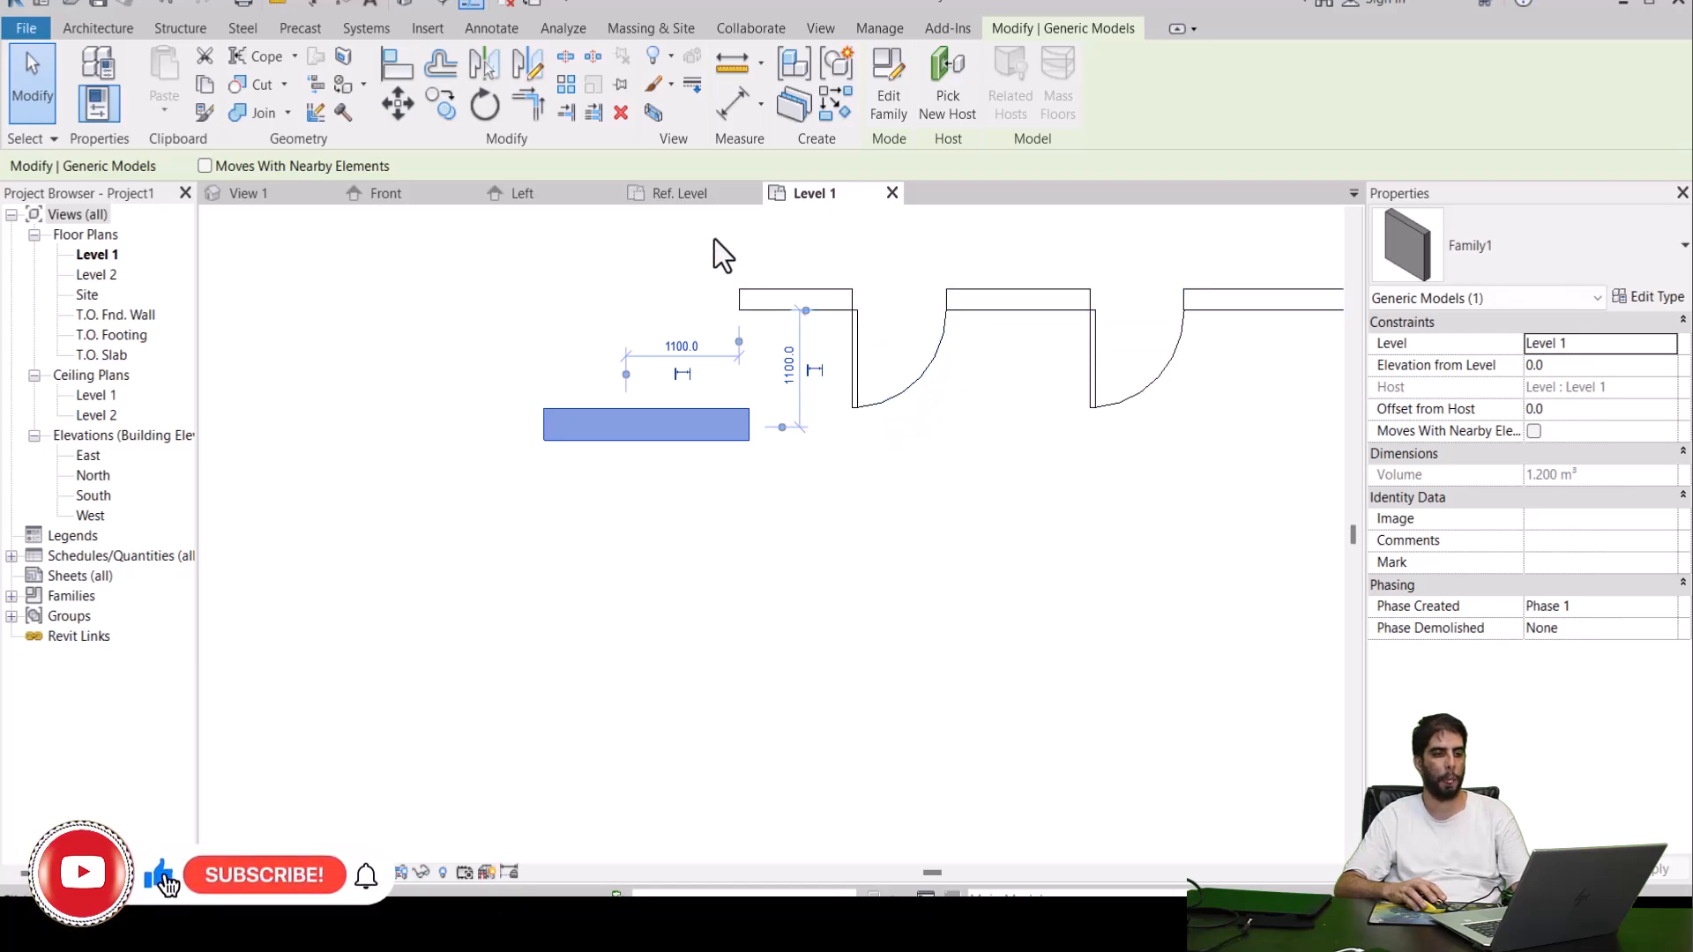
Examine where Model, Symbolic and Detail Line are offered in the family's Ref. Level view and the project's Level 1 view.
left_click(685, 198)
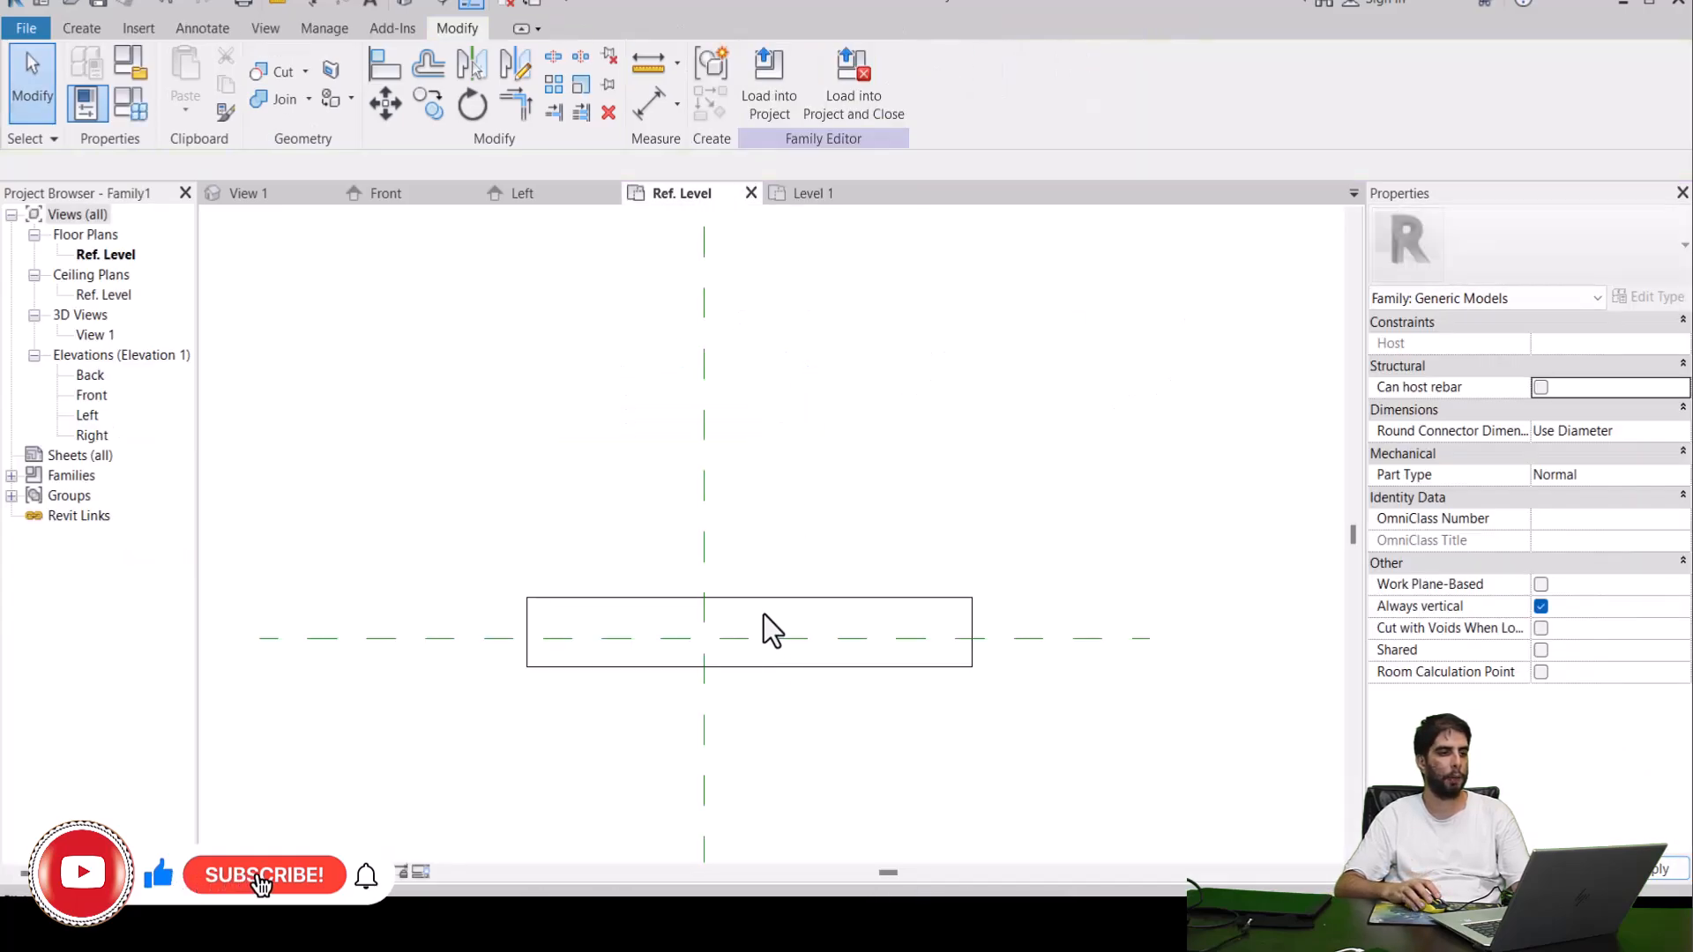
left_click(81, 27)
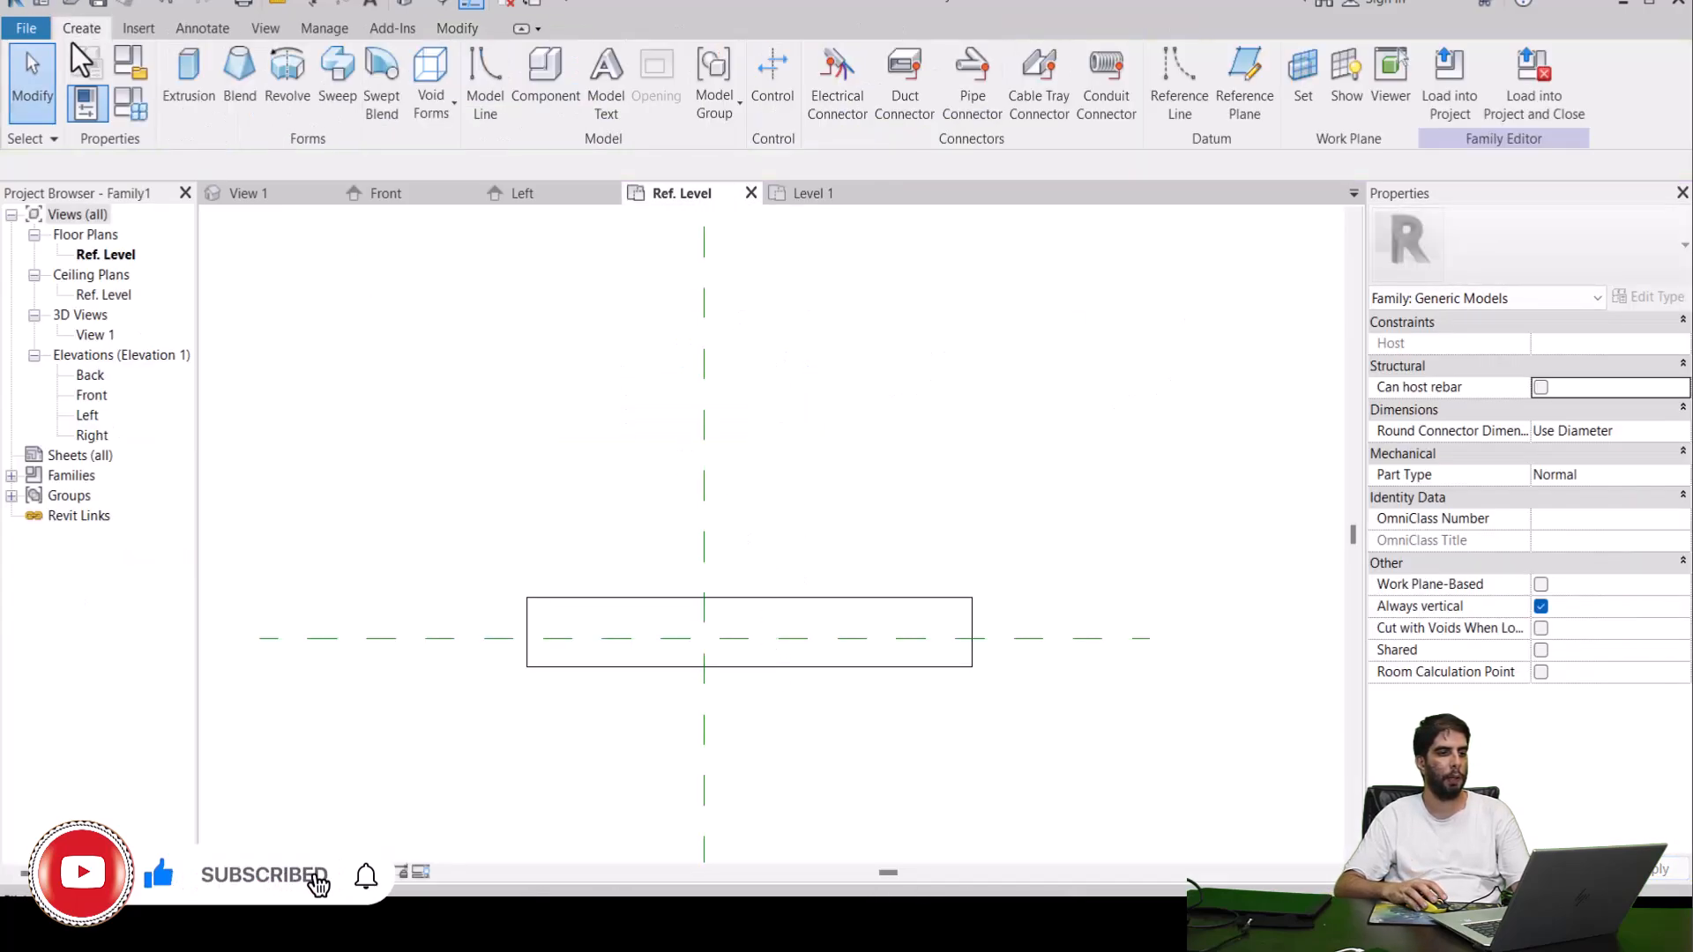
left_click(203, 32)
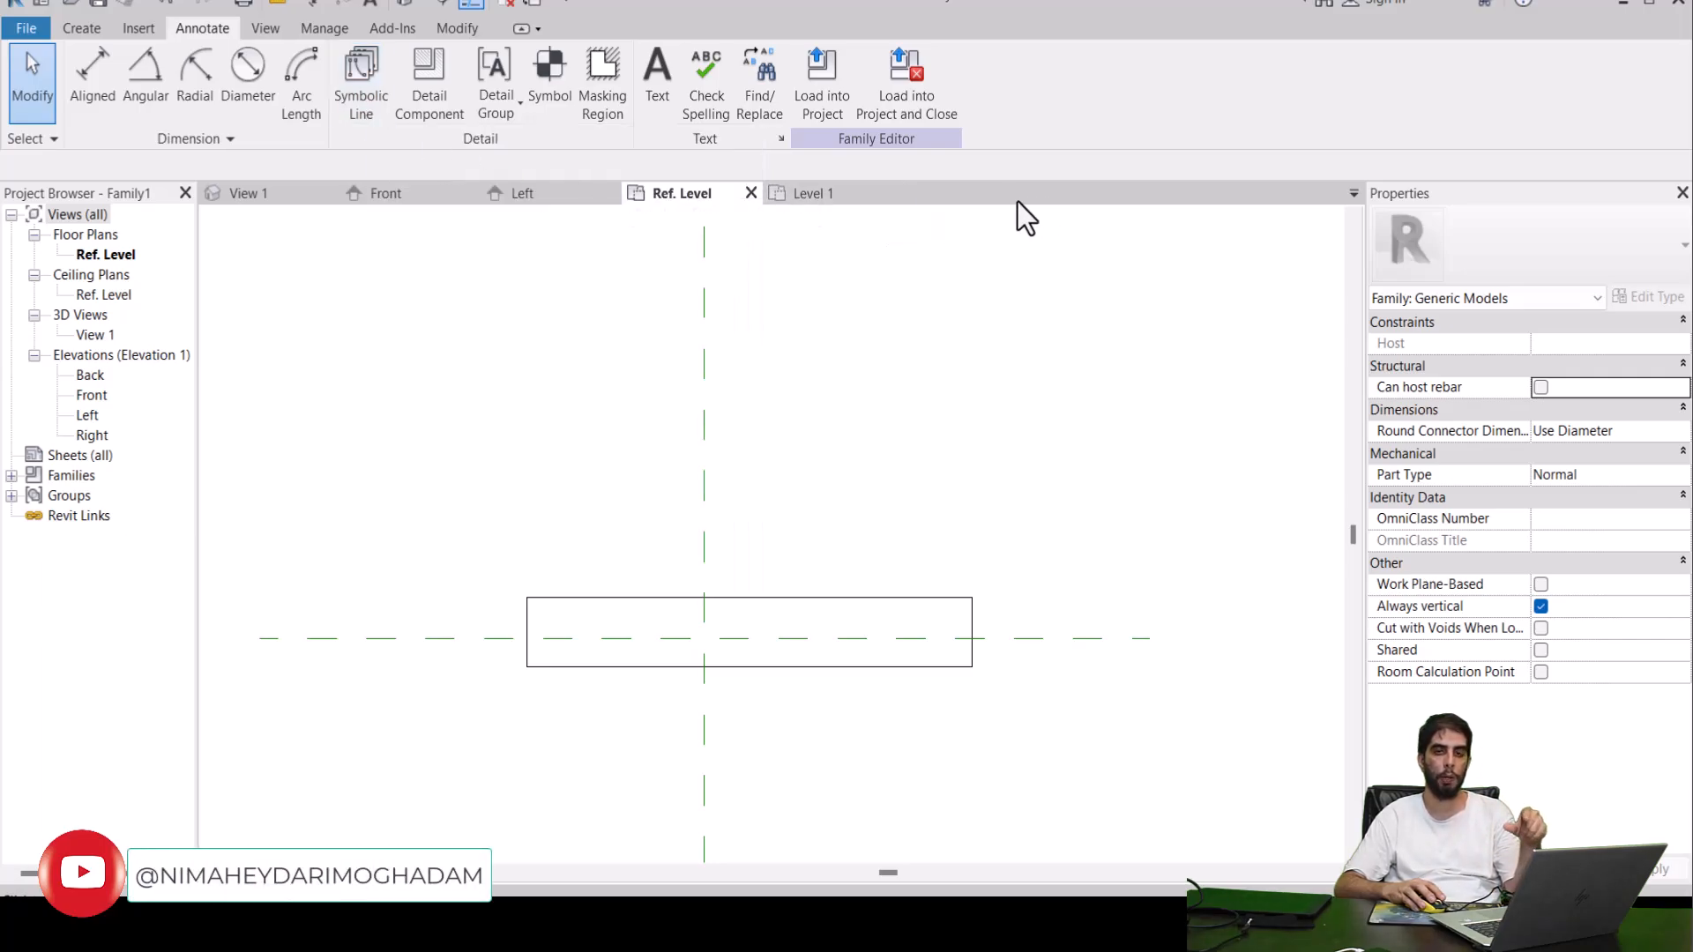
left_click(823, 190)
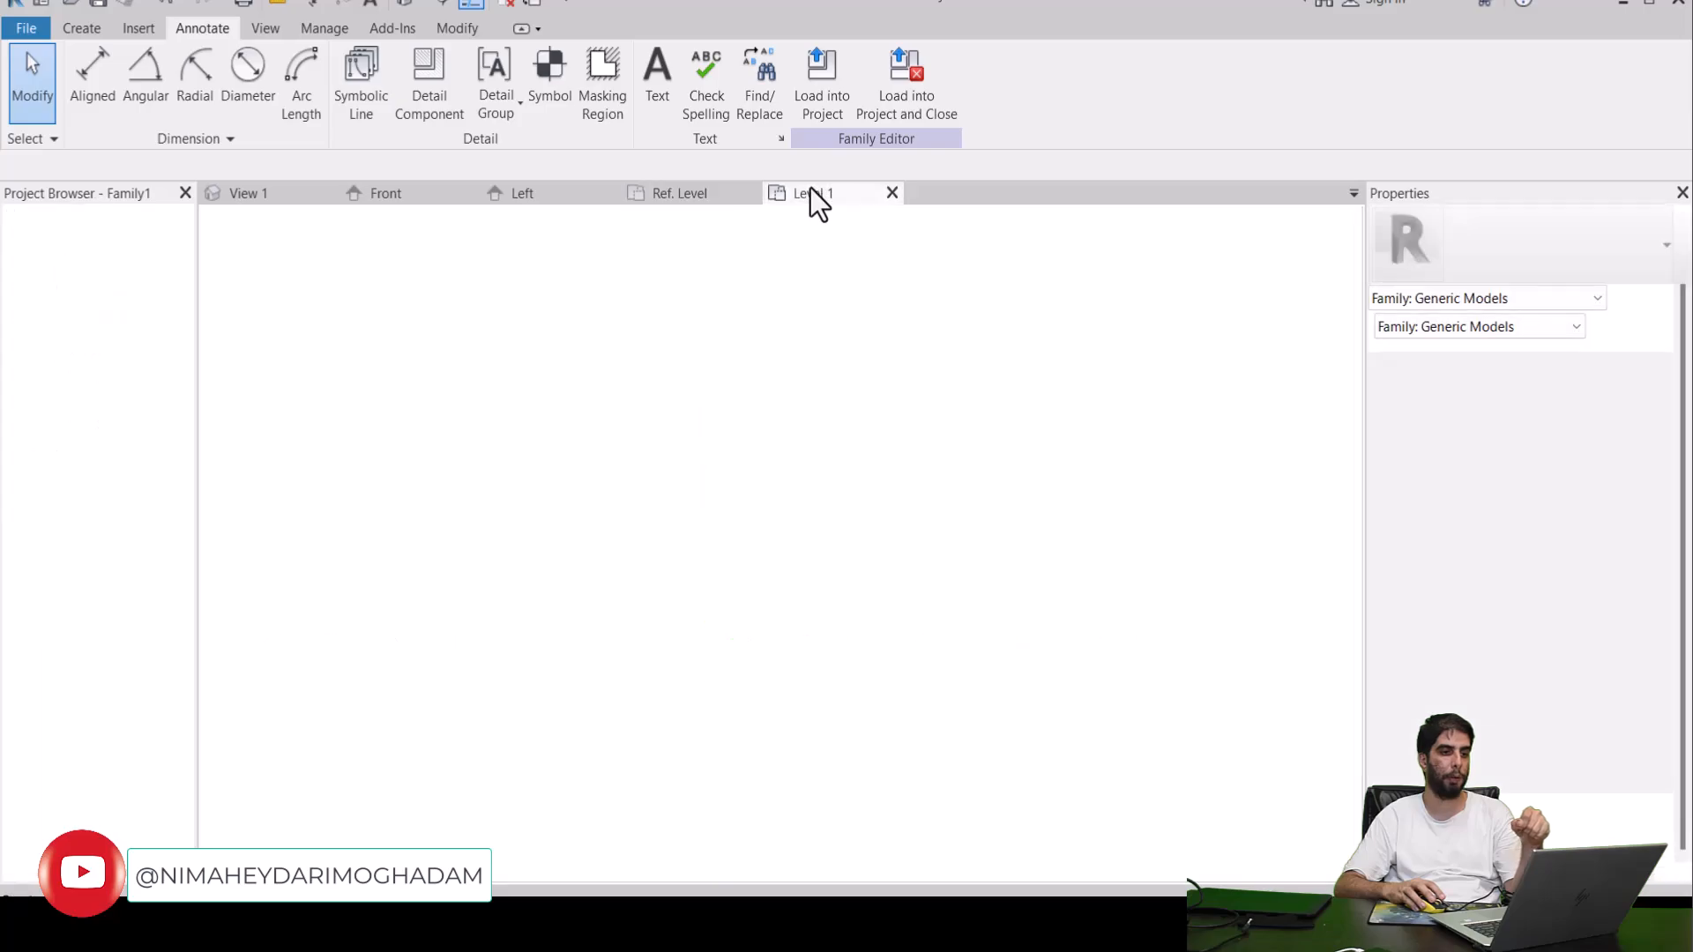
middle_click_drag(969, 469, 926, 529)
scroll(881, 484, "down", 1)
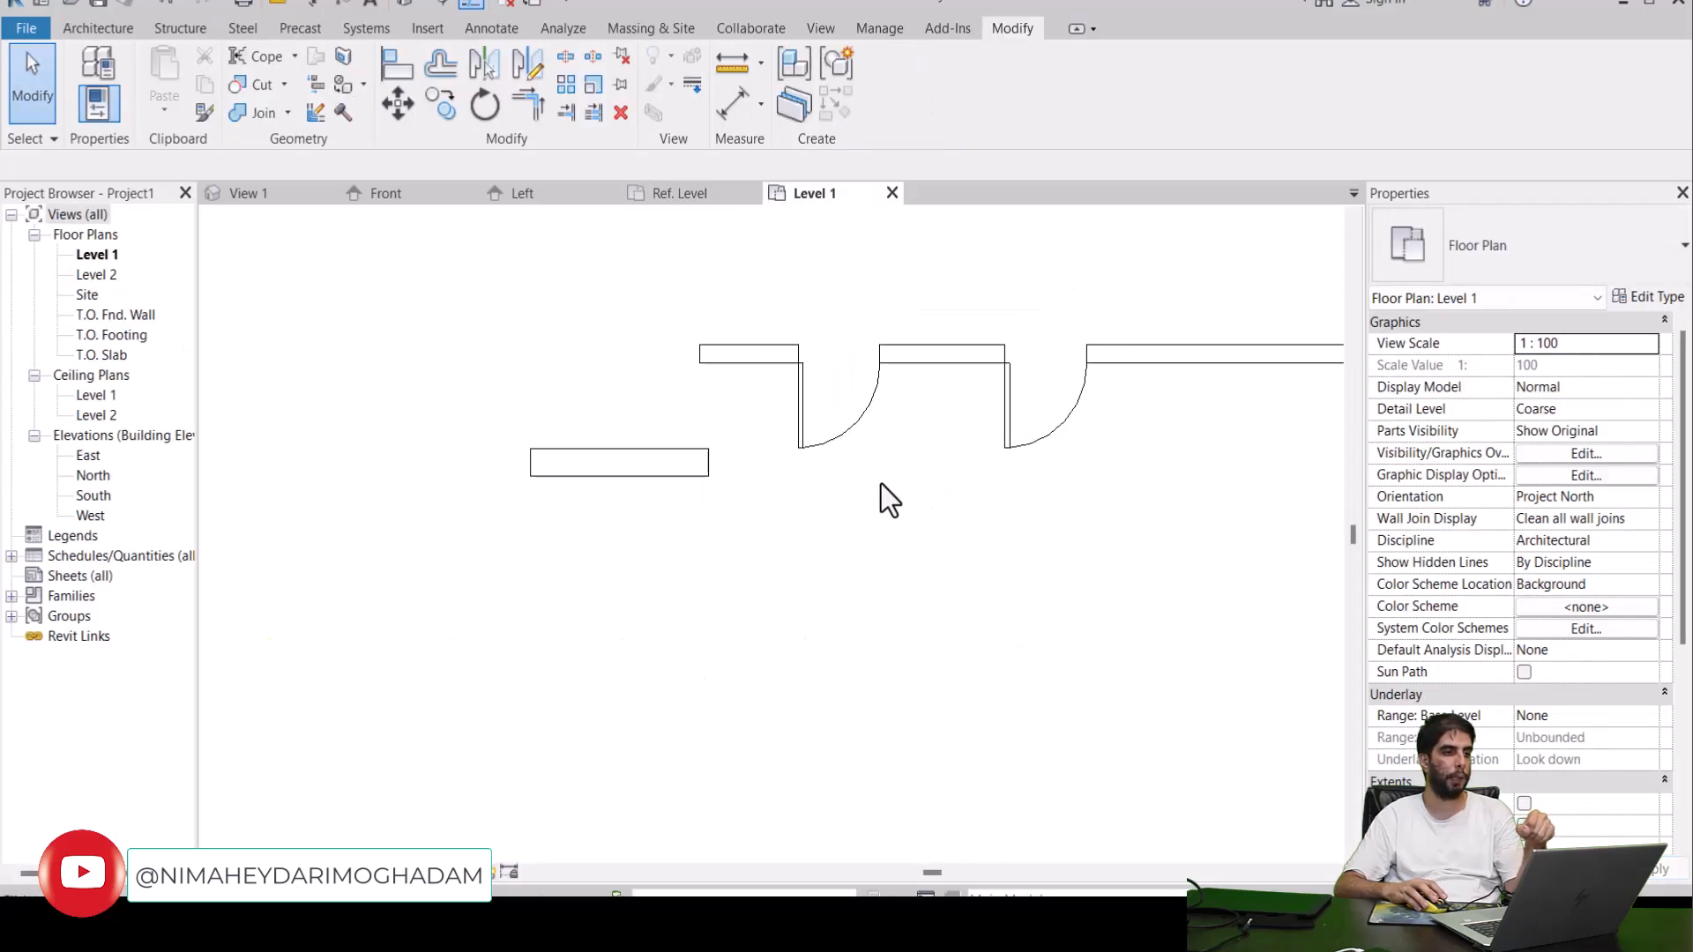
left_click(98, 28)
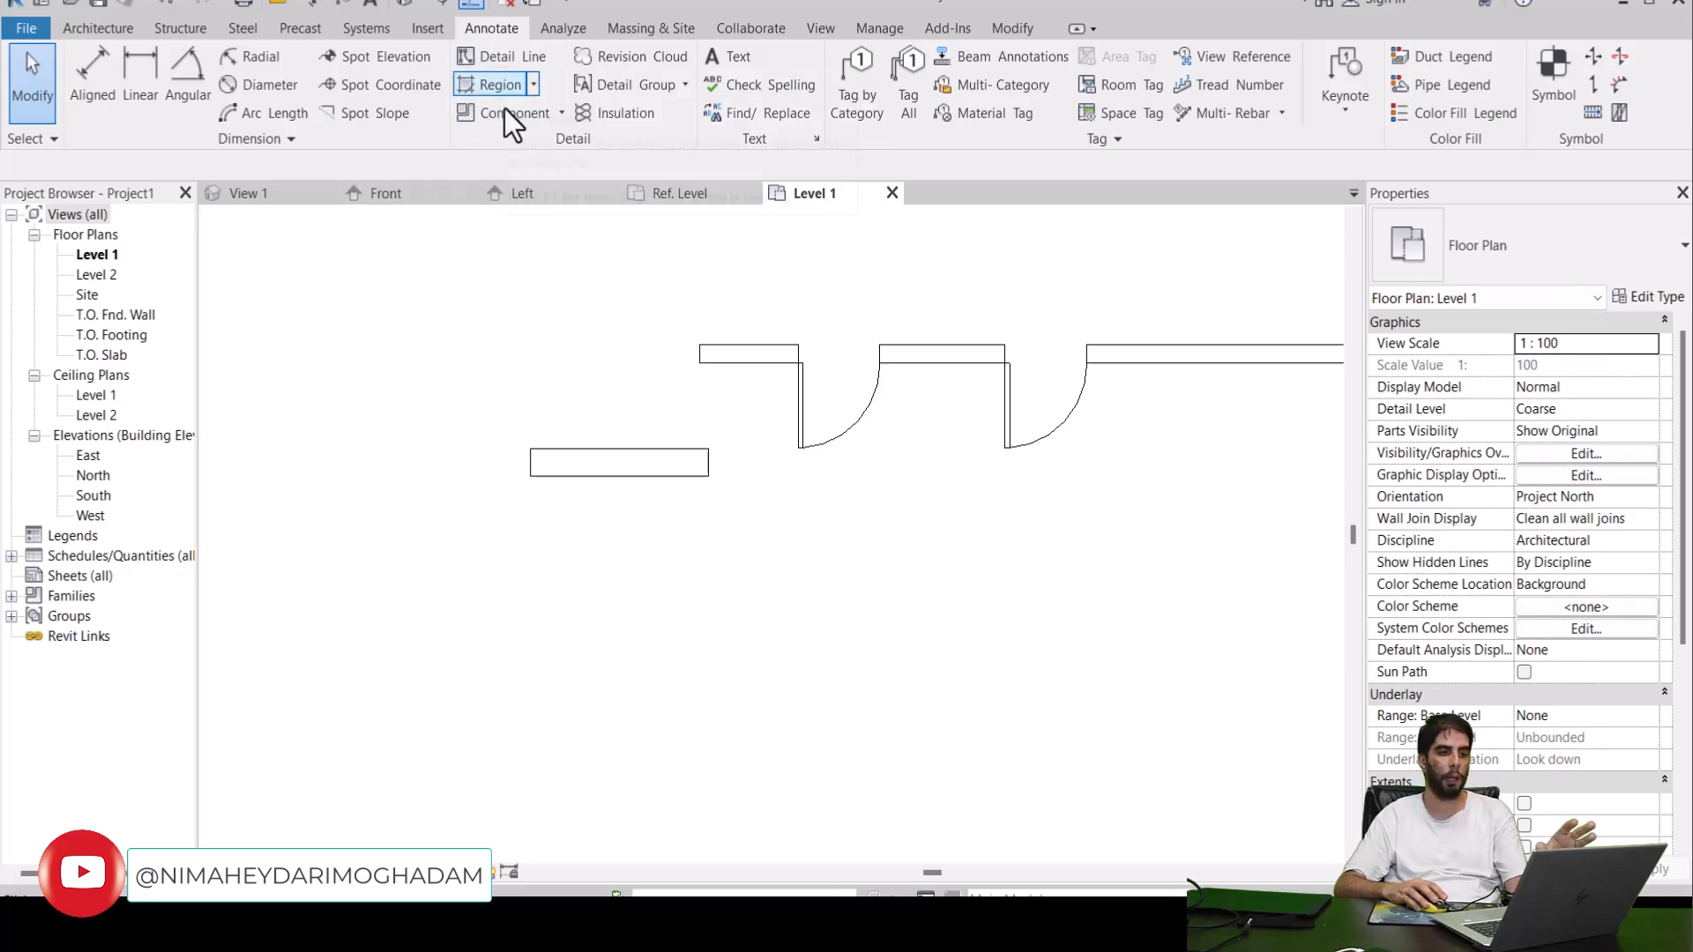
left_click(680, 203)
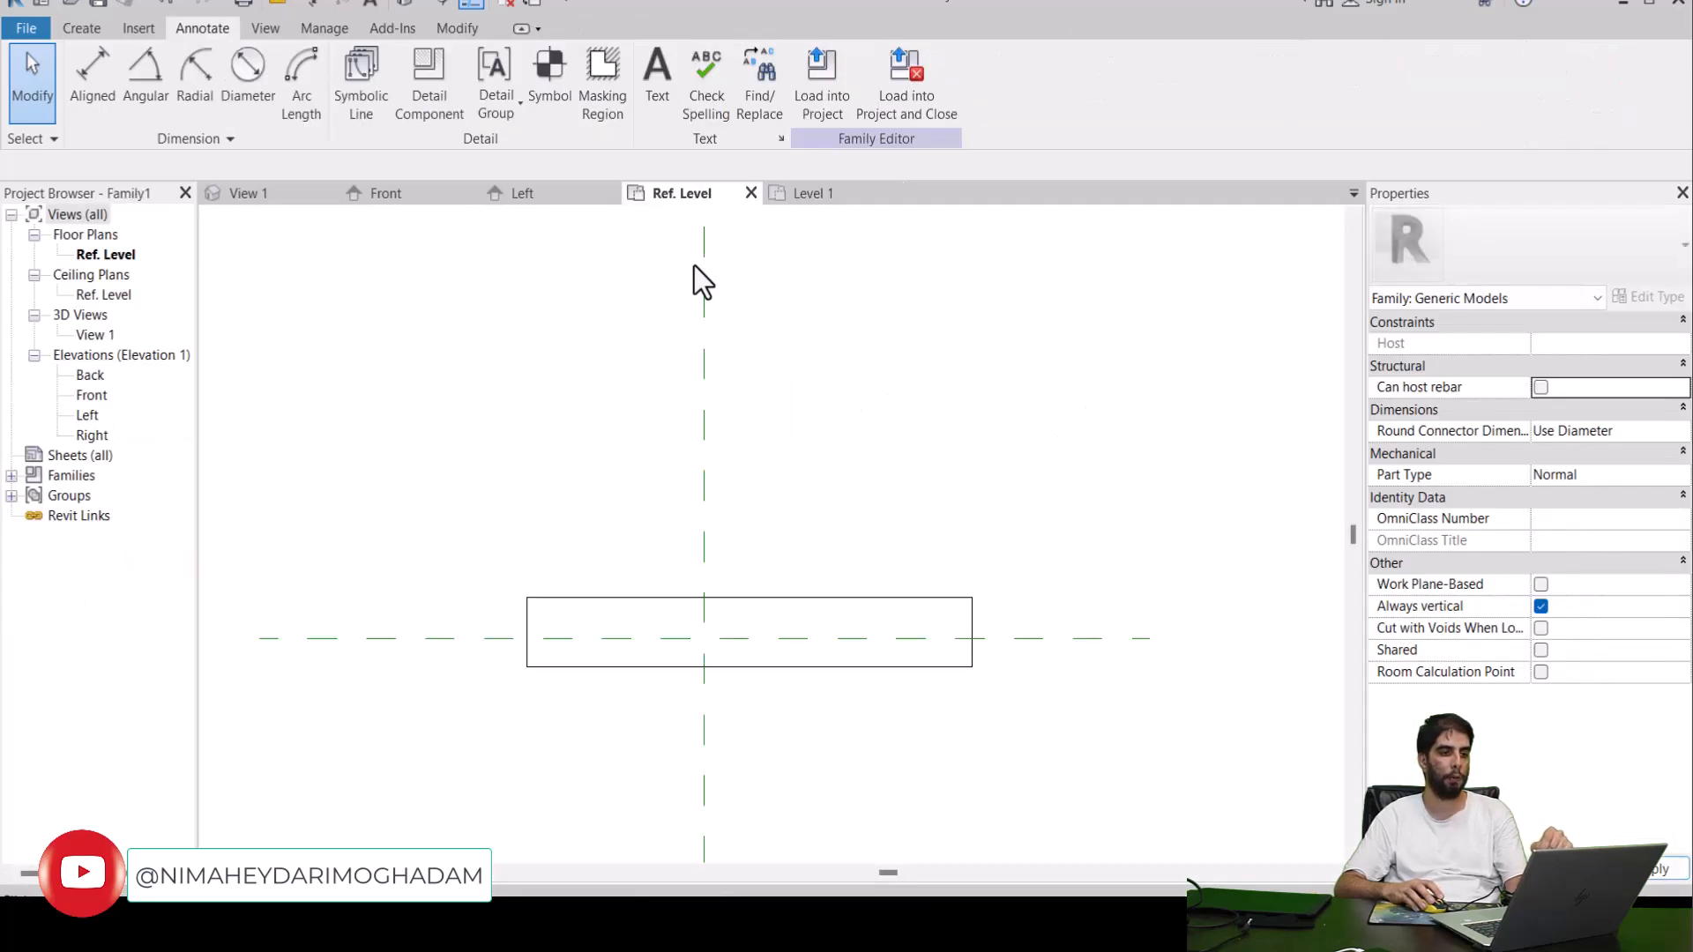
scroll(902, 416, "down", 1)
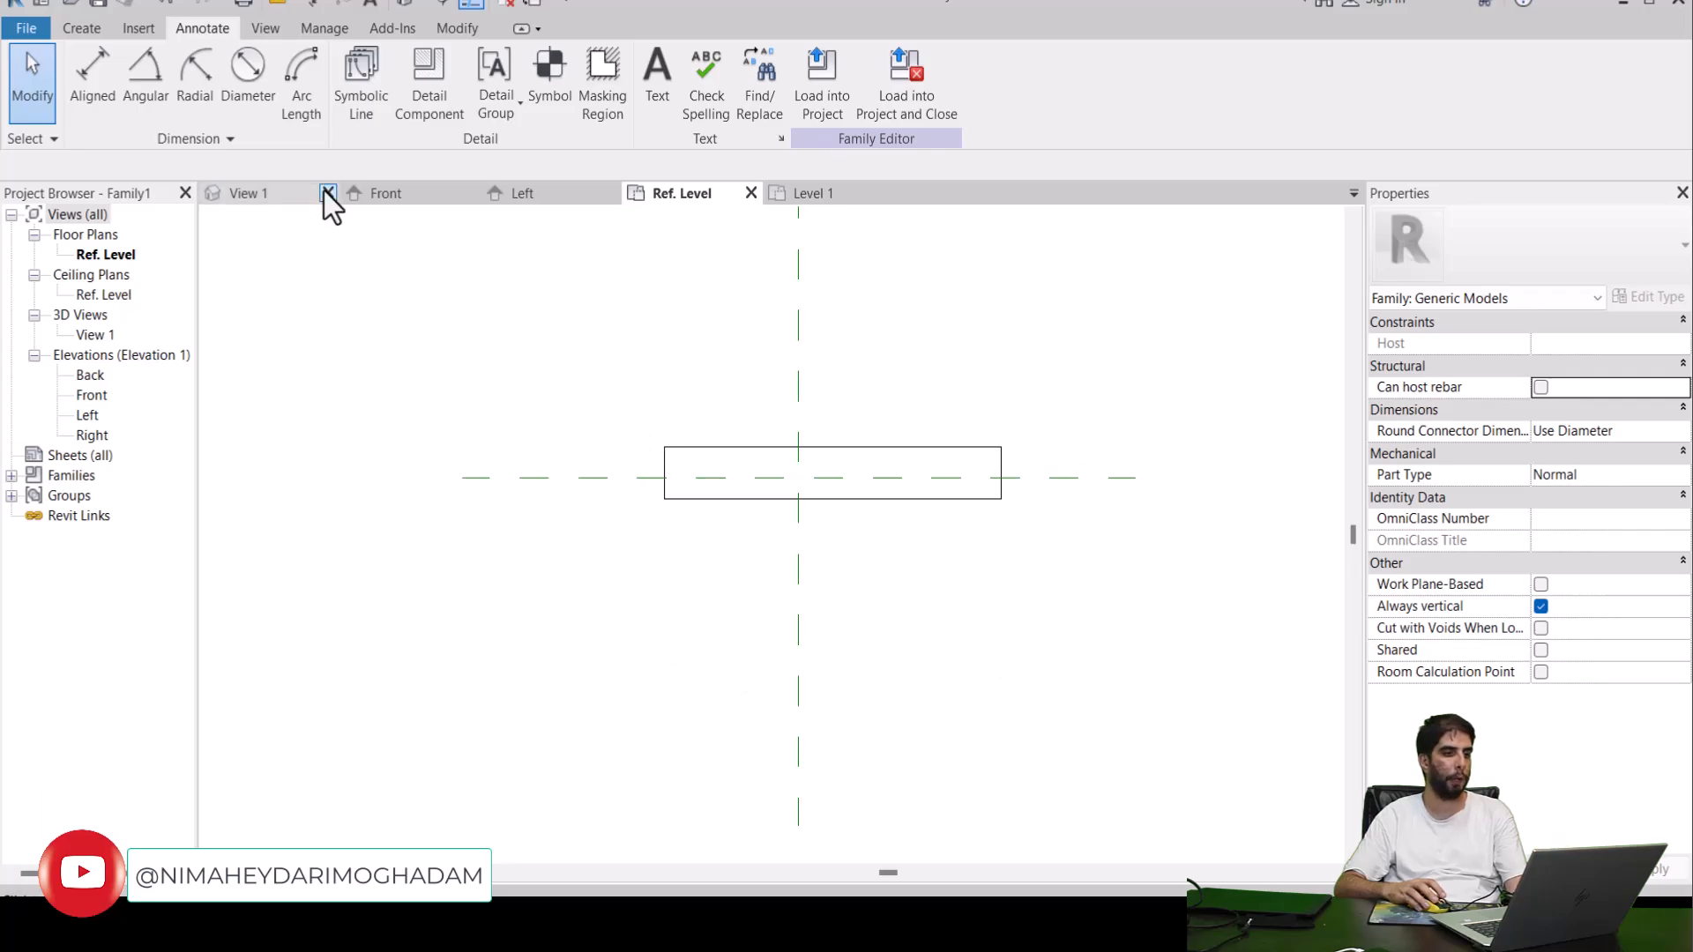
Draw a 90° model-line arc of radius 2000 centred on the rectangle's lower-left corner, from its lower-right corner to directly below the centre.
left_click(88, 48)
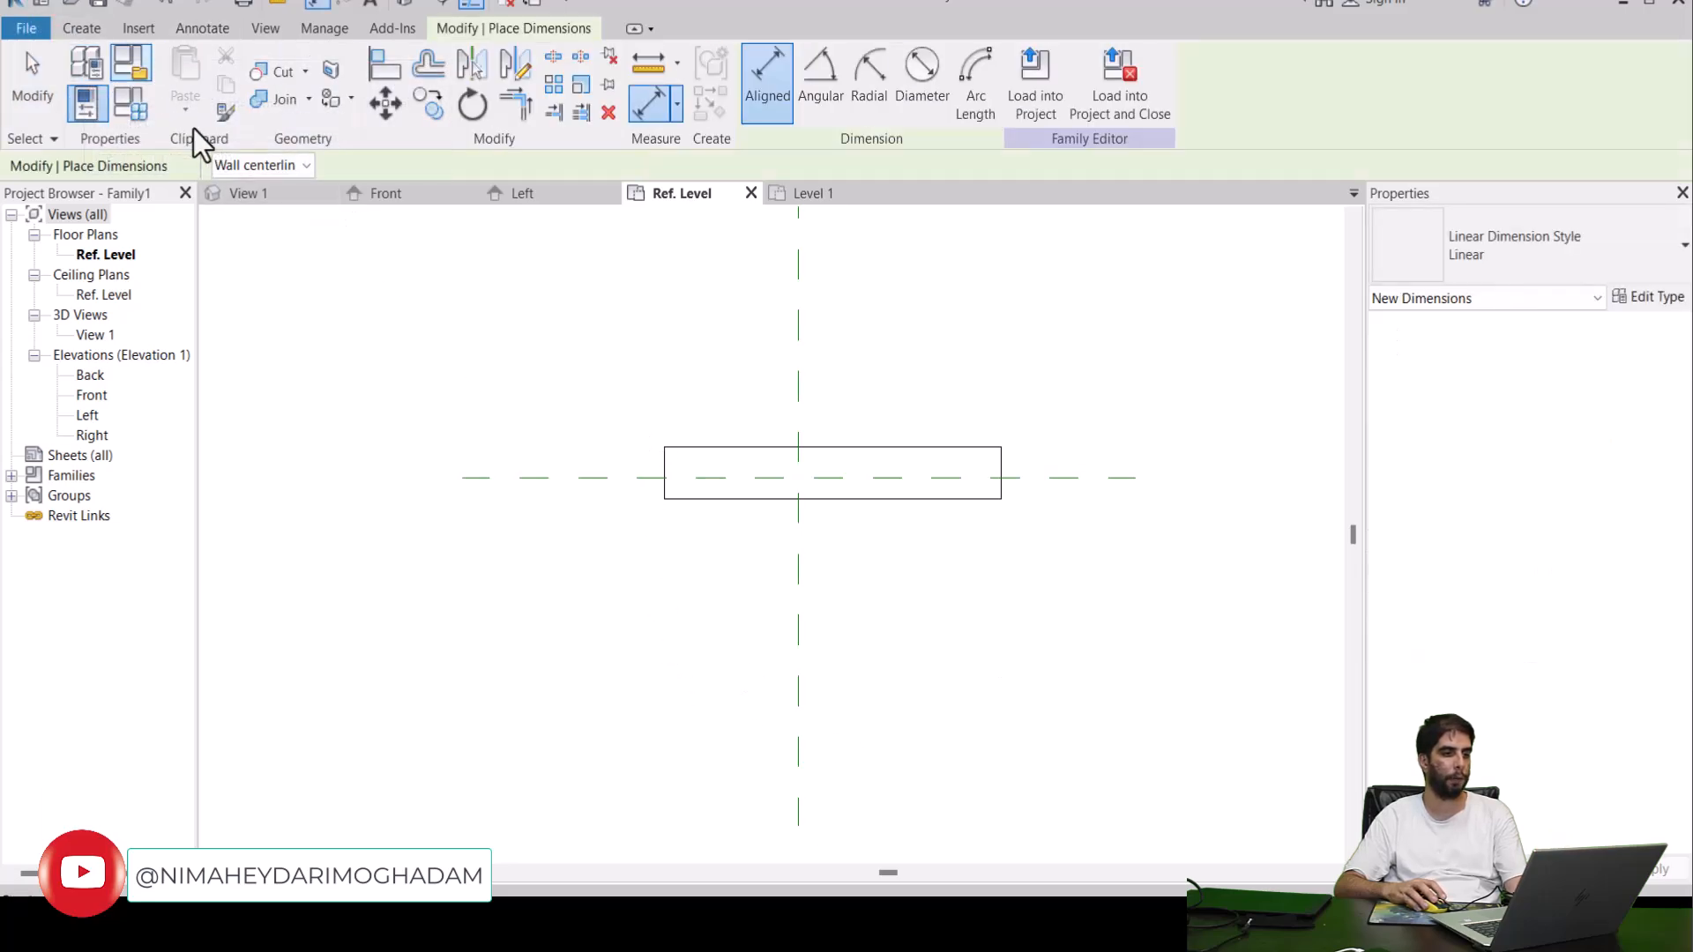
key("Escape")
left_click(81, 28)
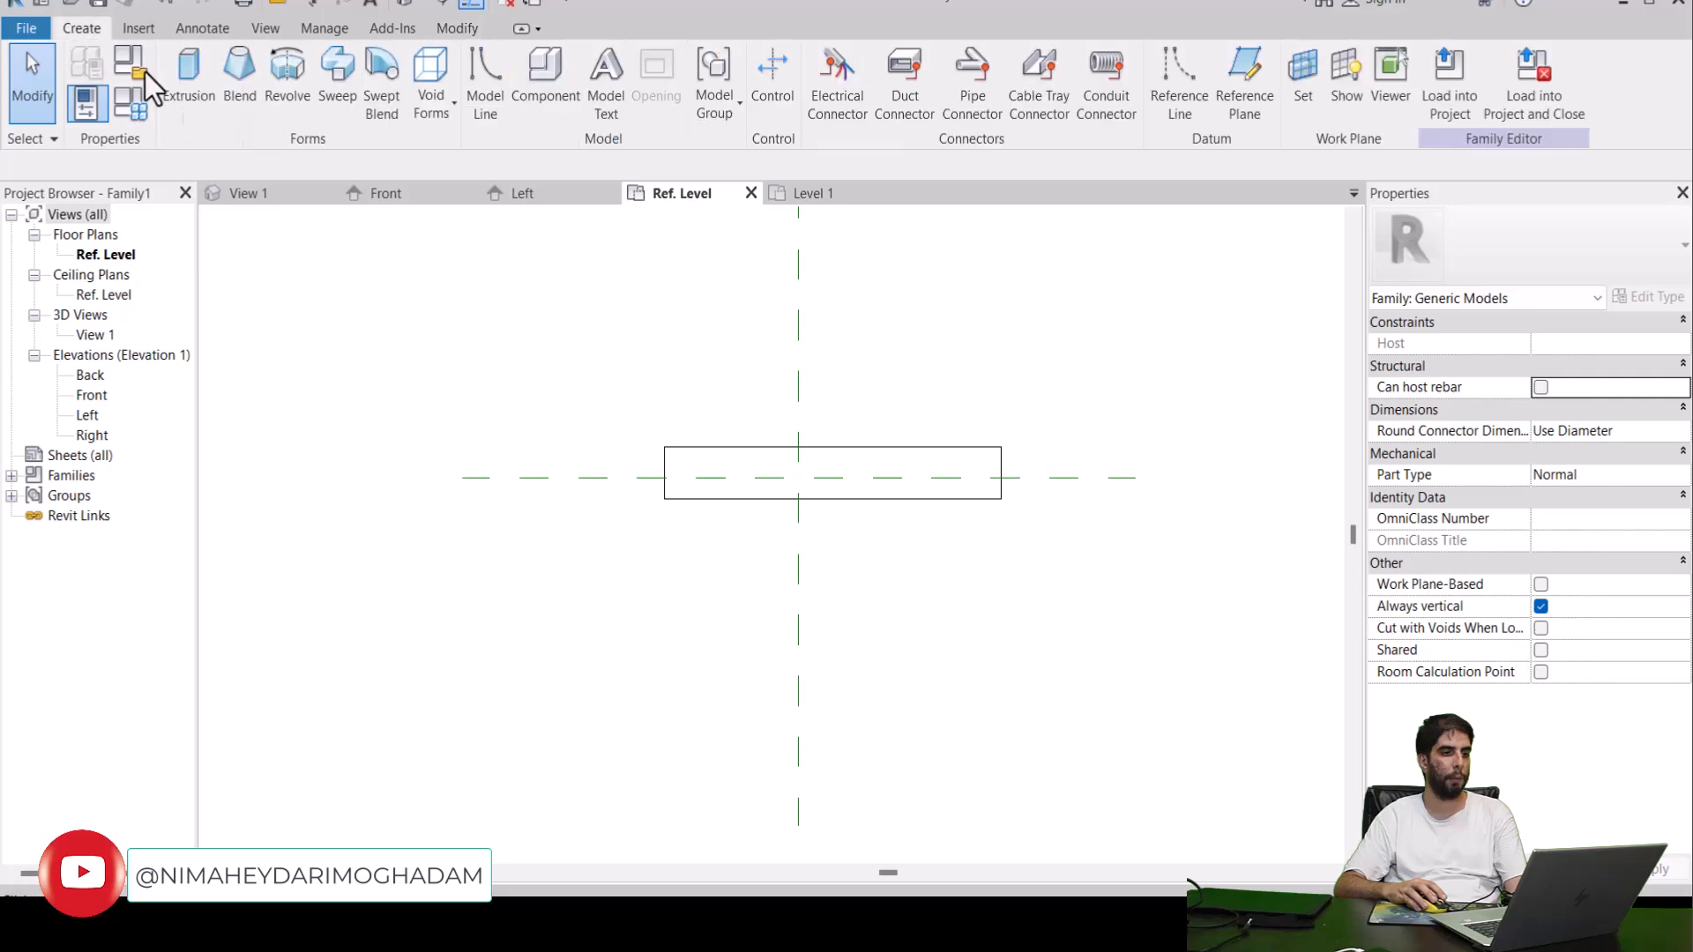
left_click(482, 104)
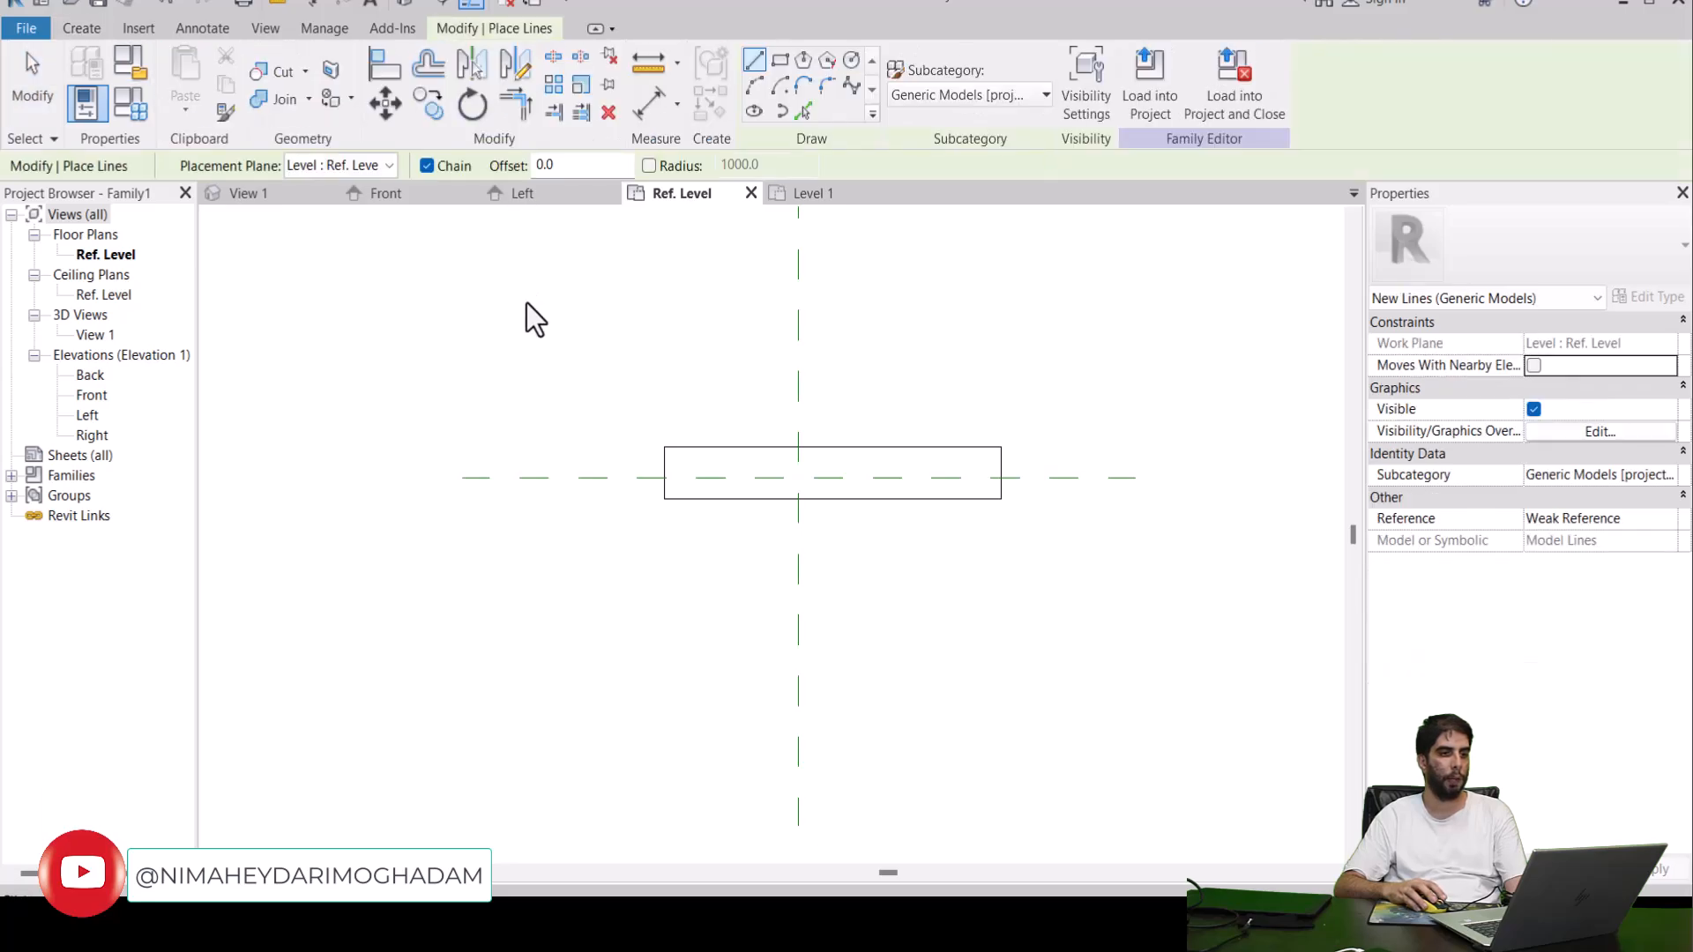
left_click(779, 86)
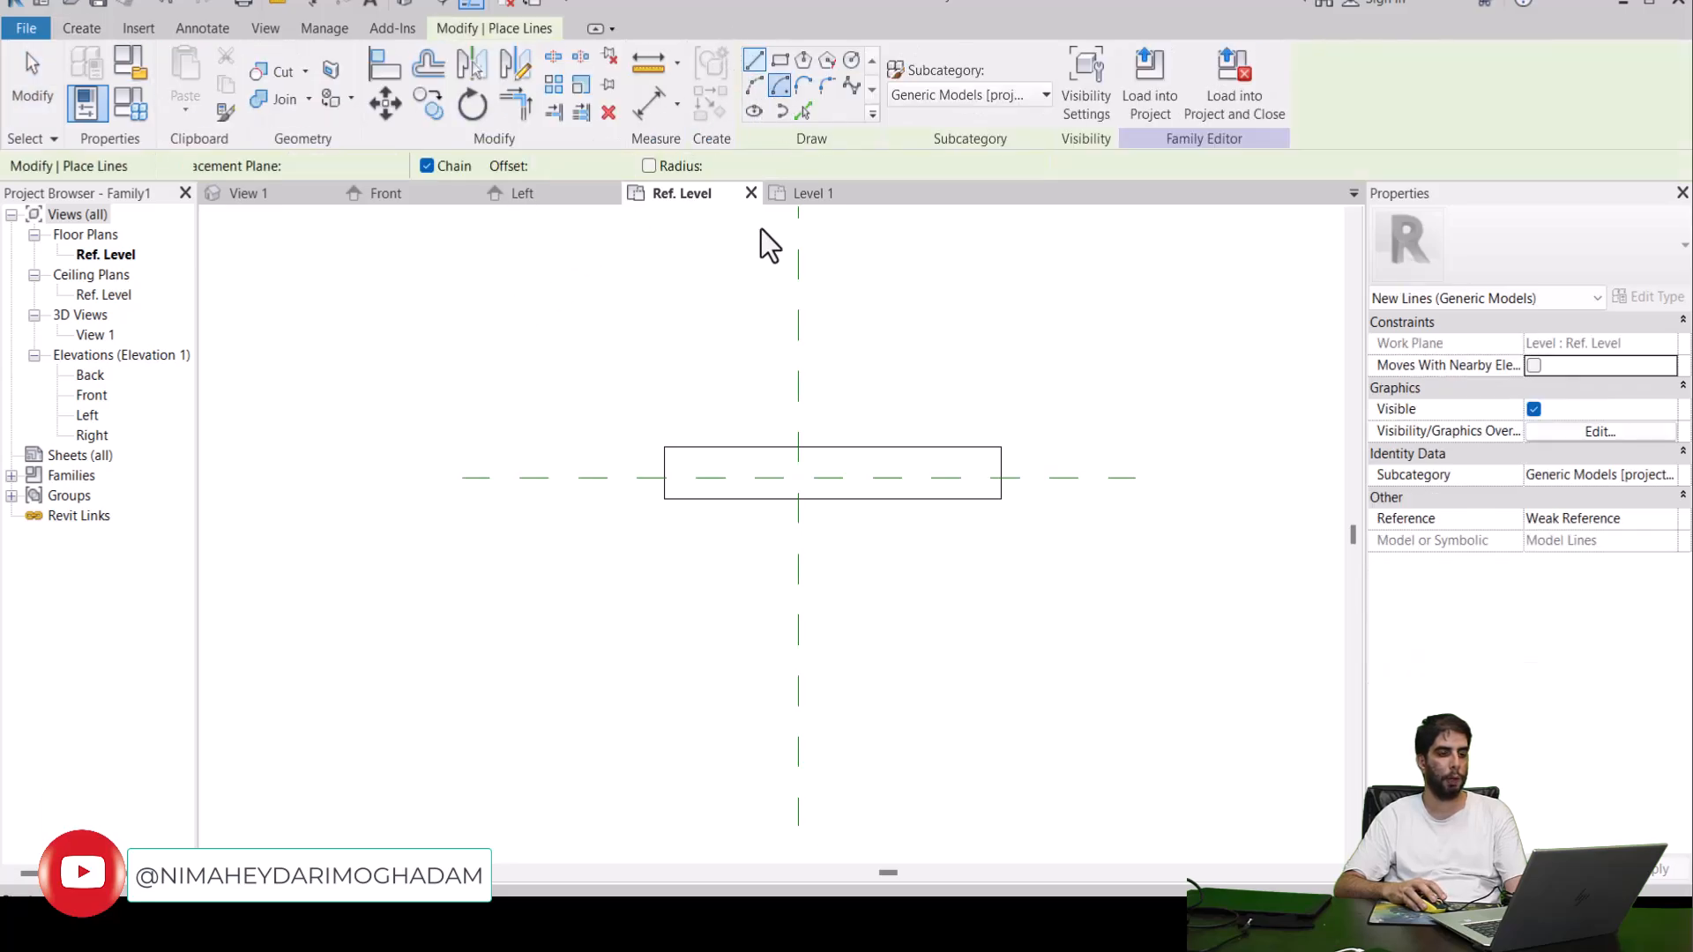
left_click(664, 499)
left_click(1001, 499)
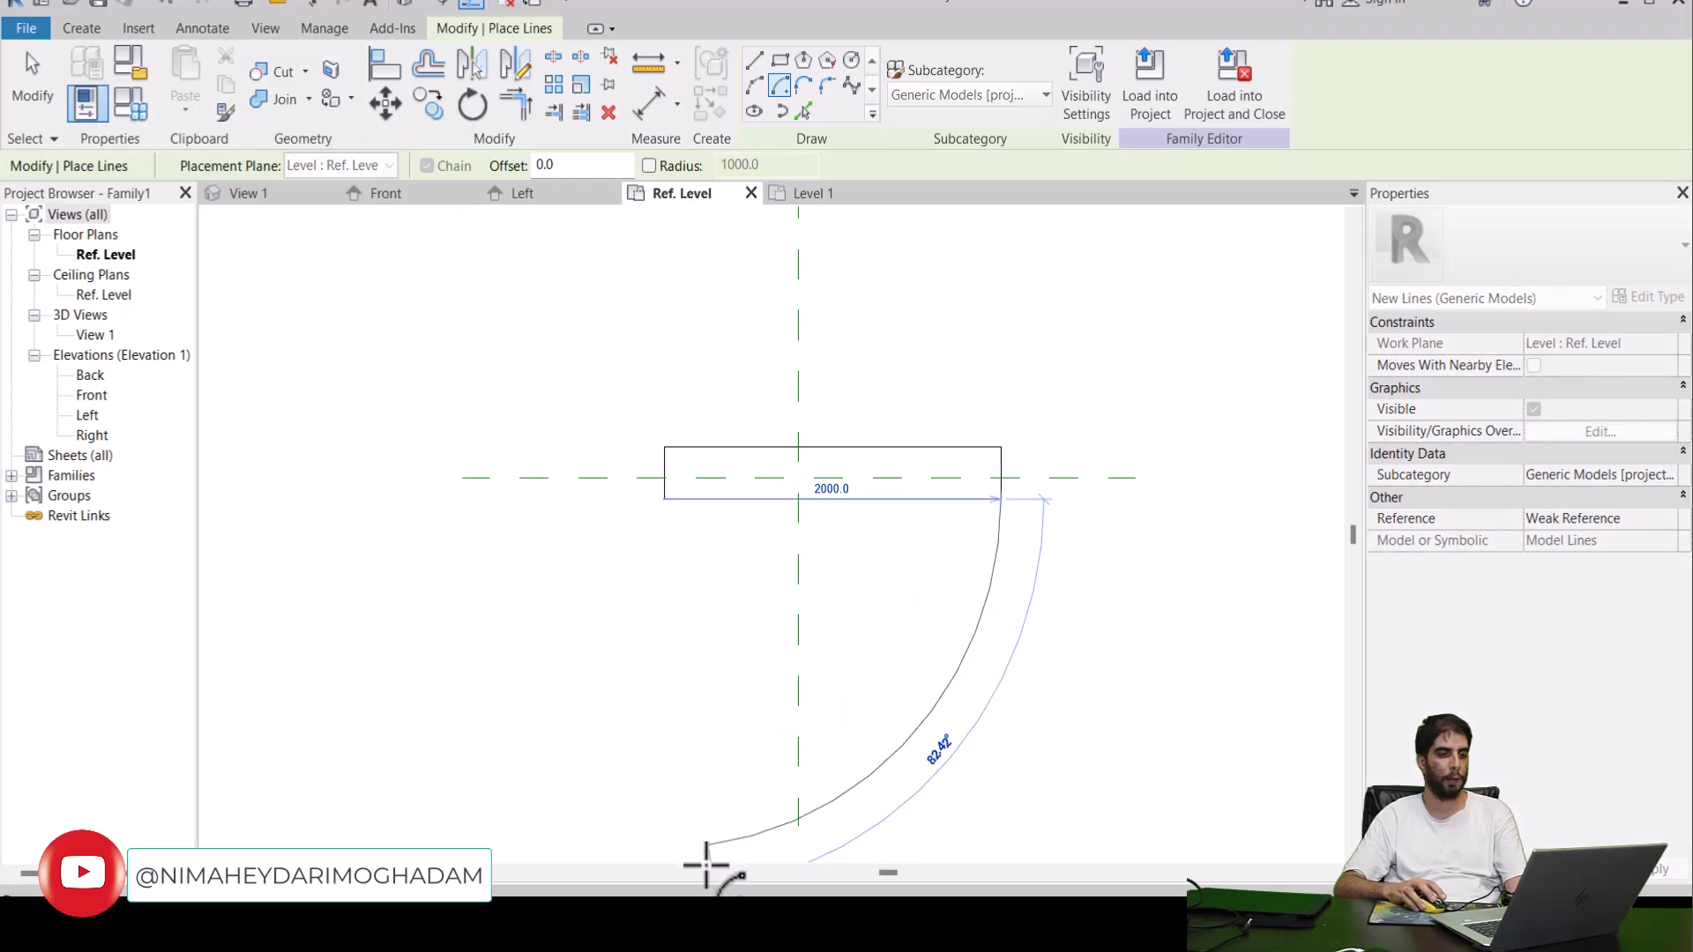
left_click(683, 851)
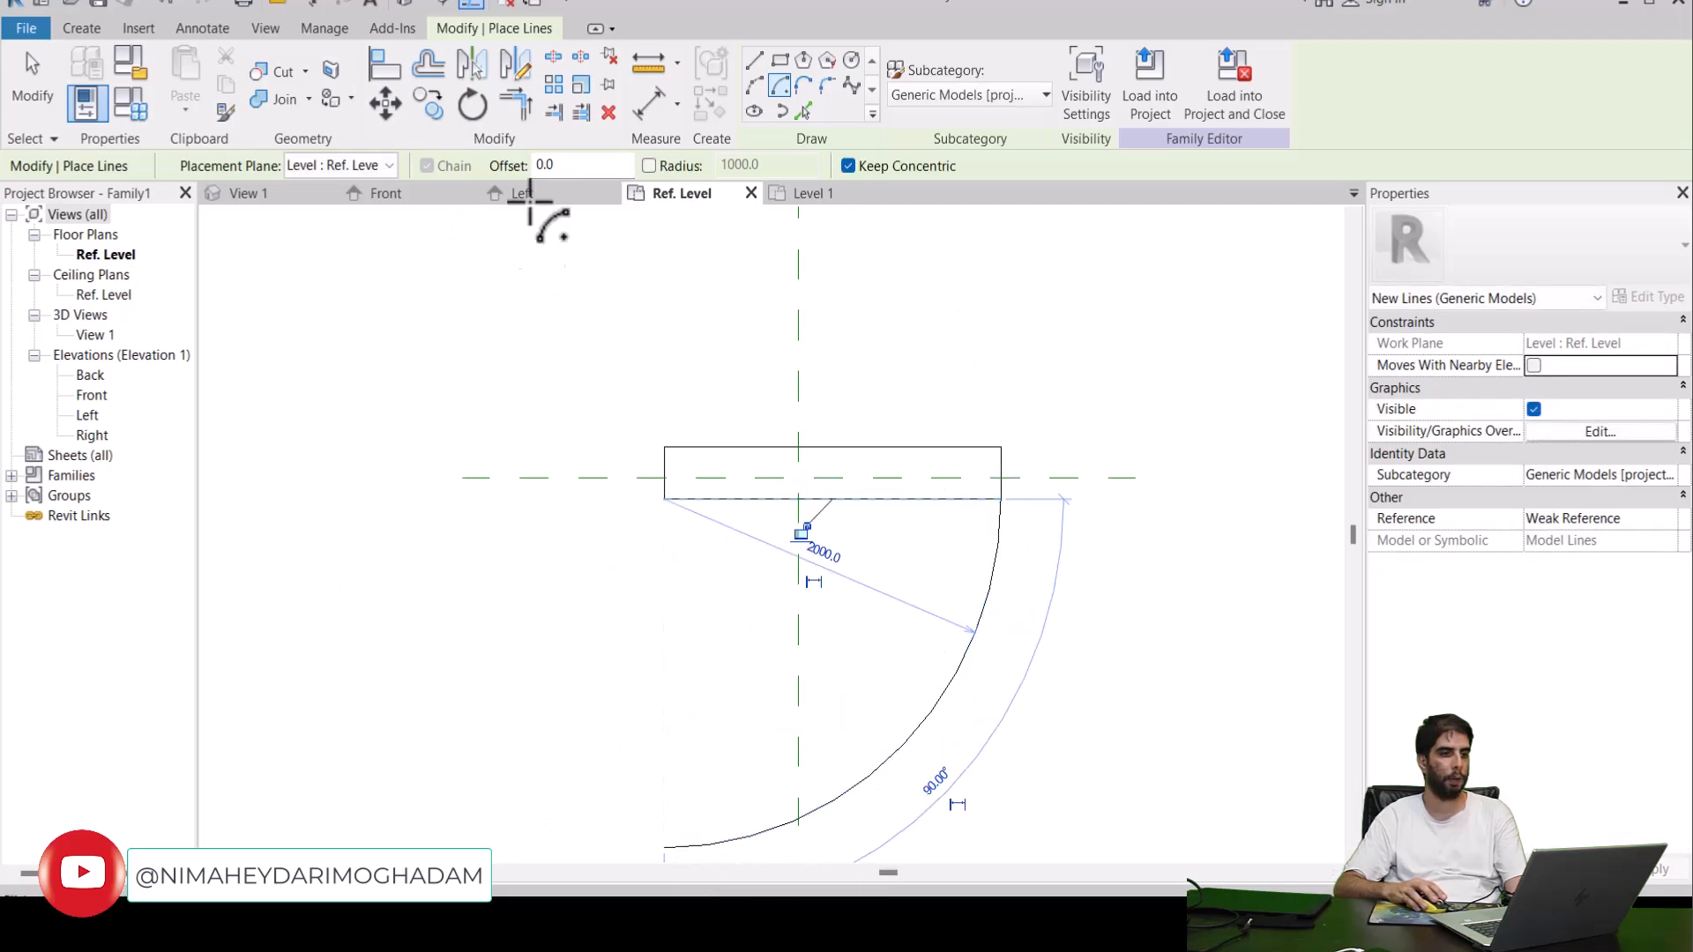
Draw two closely spaced vertical model lines, about 2000 long, from the rectangle's lower-left corner area down to the arc's end.
left_click(753, 60)
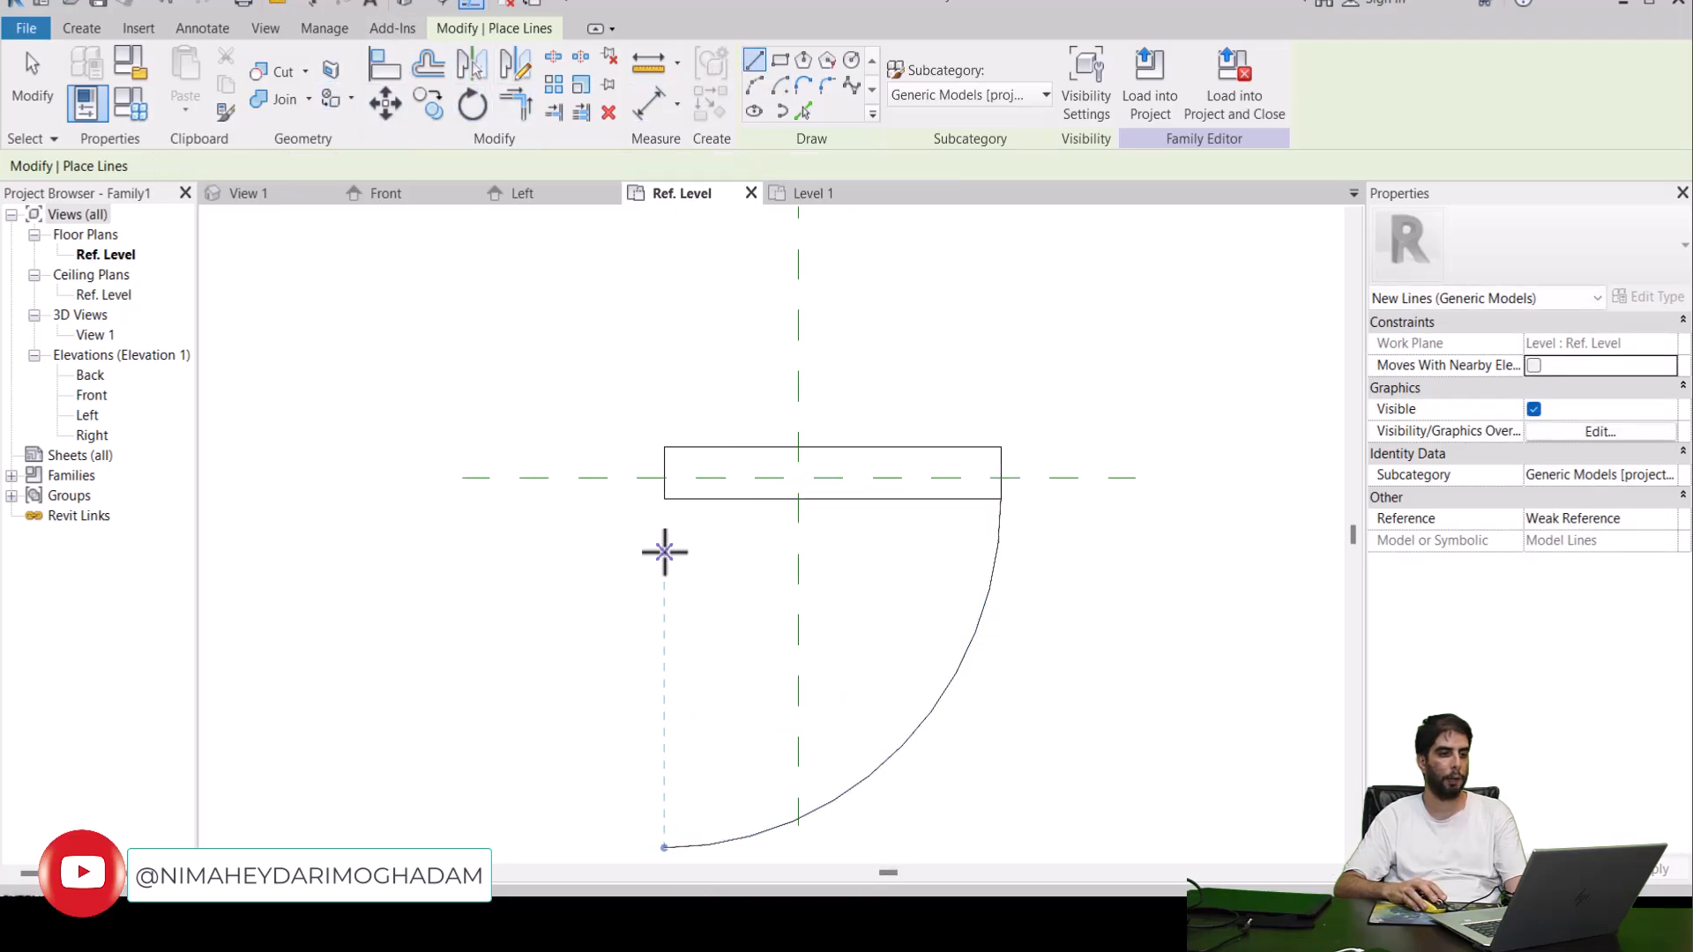
left_click(664, 499)
left_click(664, 848)
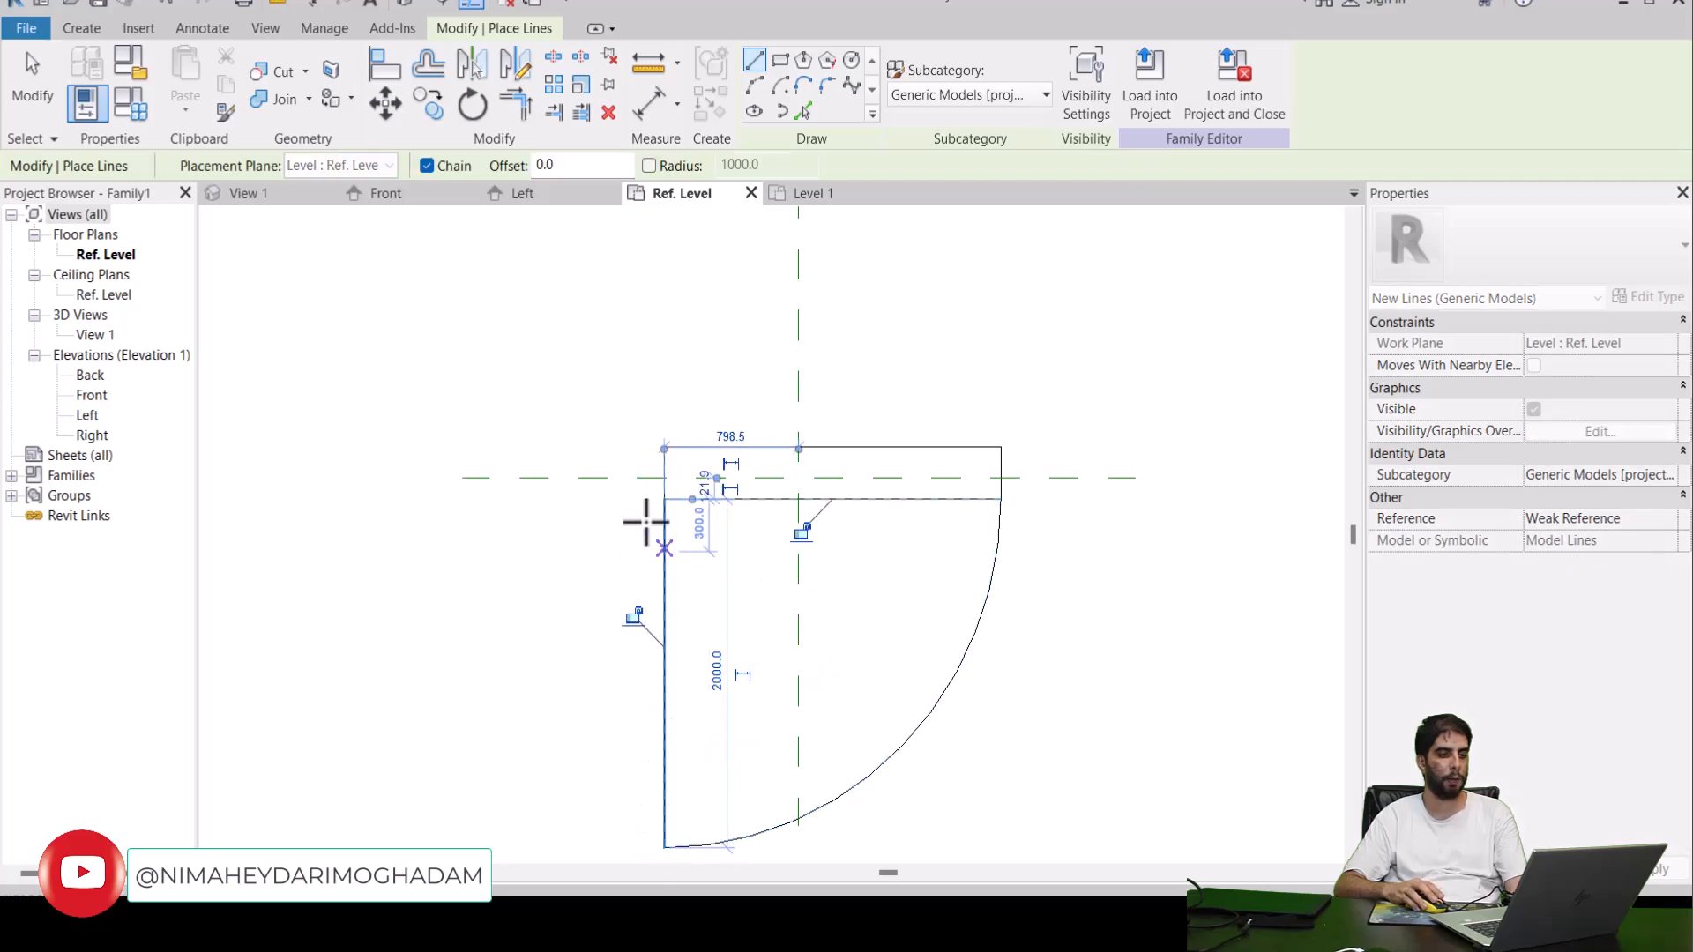
scroll(653, 513, "up", 3)
left_click(690, 490)
middle_click_drag(733, 731, 719, 387)
left_click(674, 652)
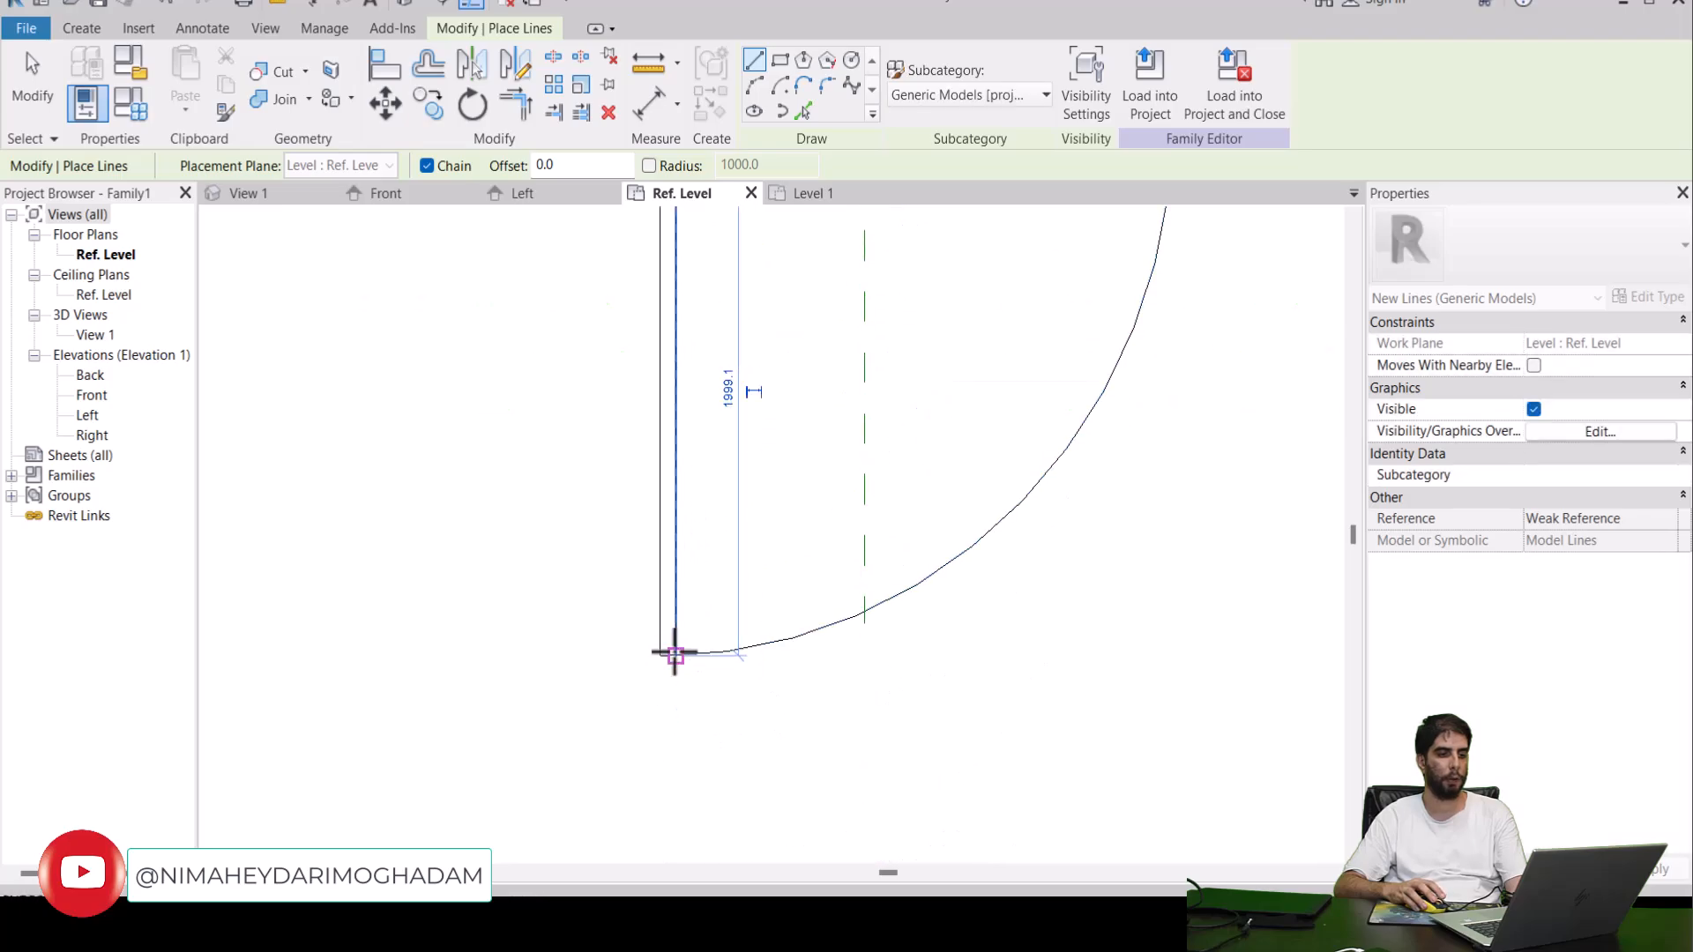
key("Escape")
key("Escape")
Load the family into the project, overwriting the existing version and its parameter values.
scroll(755, 562, "down", 2)
middle_click_drag(755, 563, 740, 747)
left_click(769, 84)
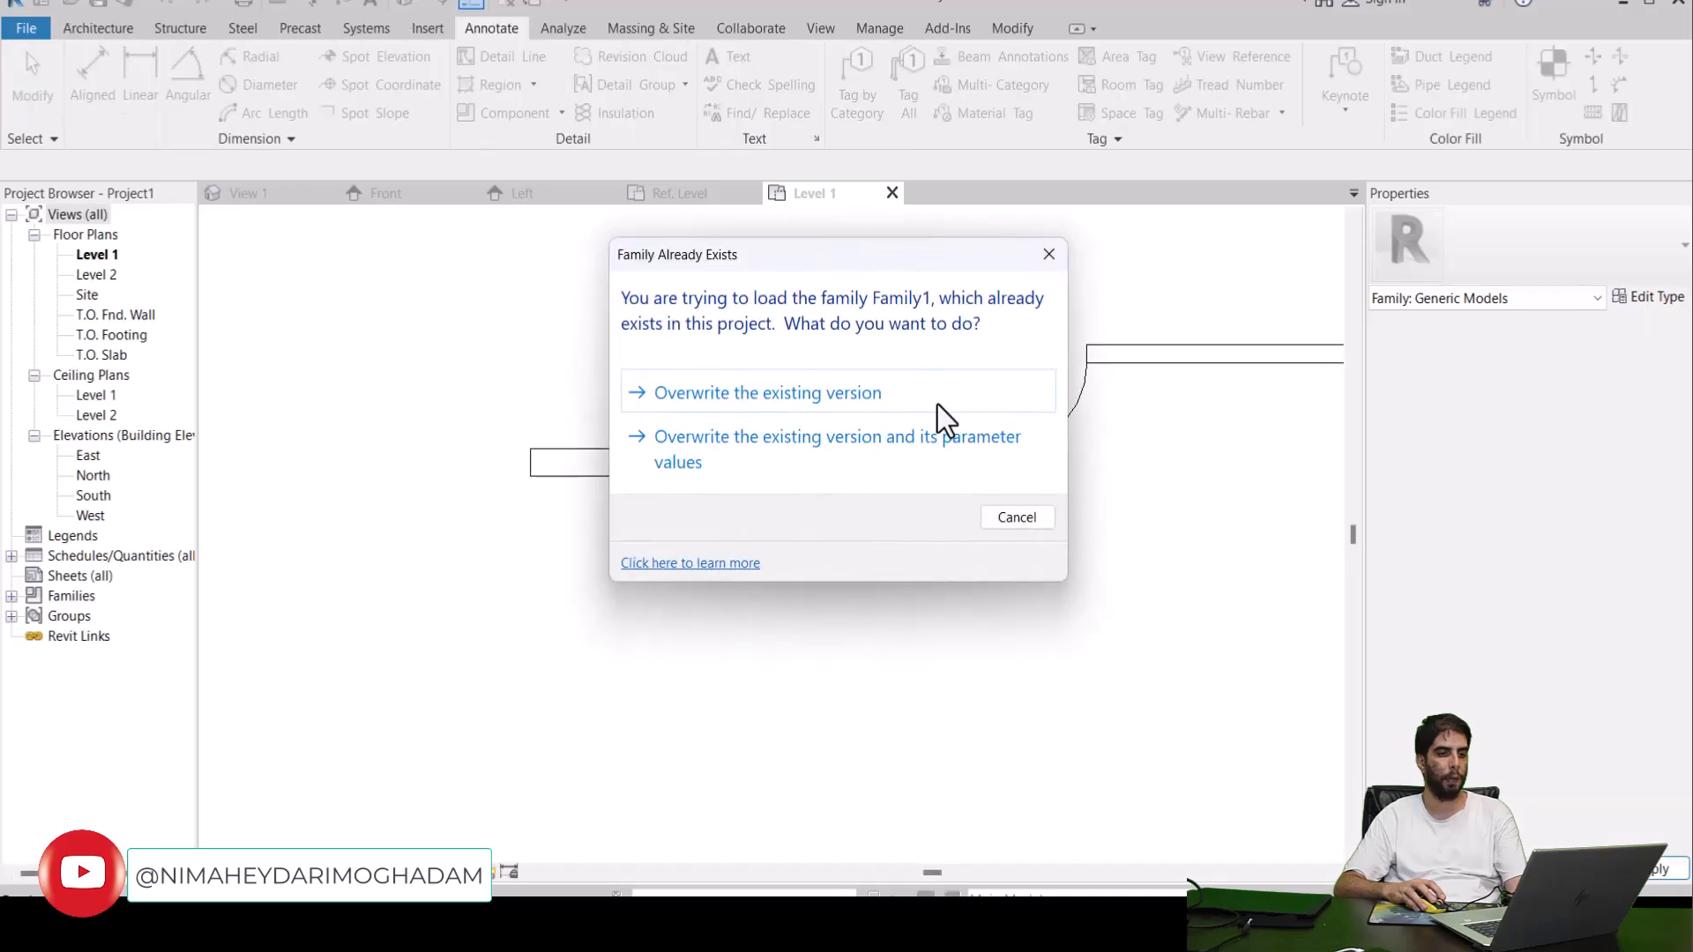
left_click(758, 432)
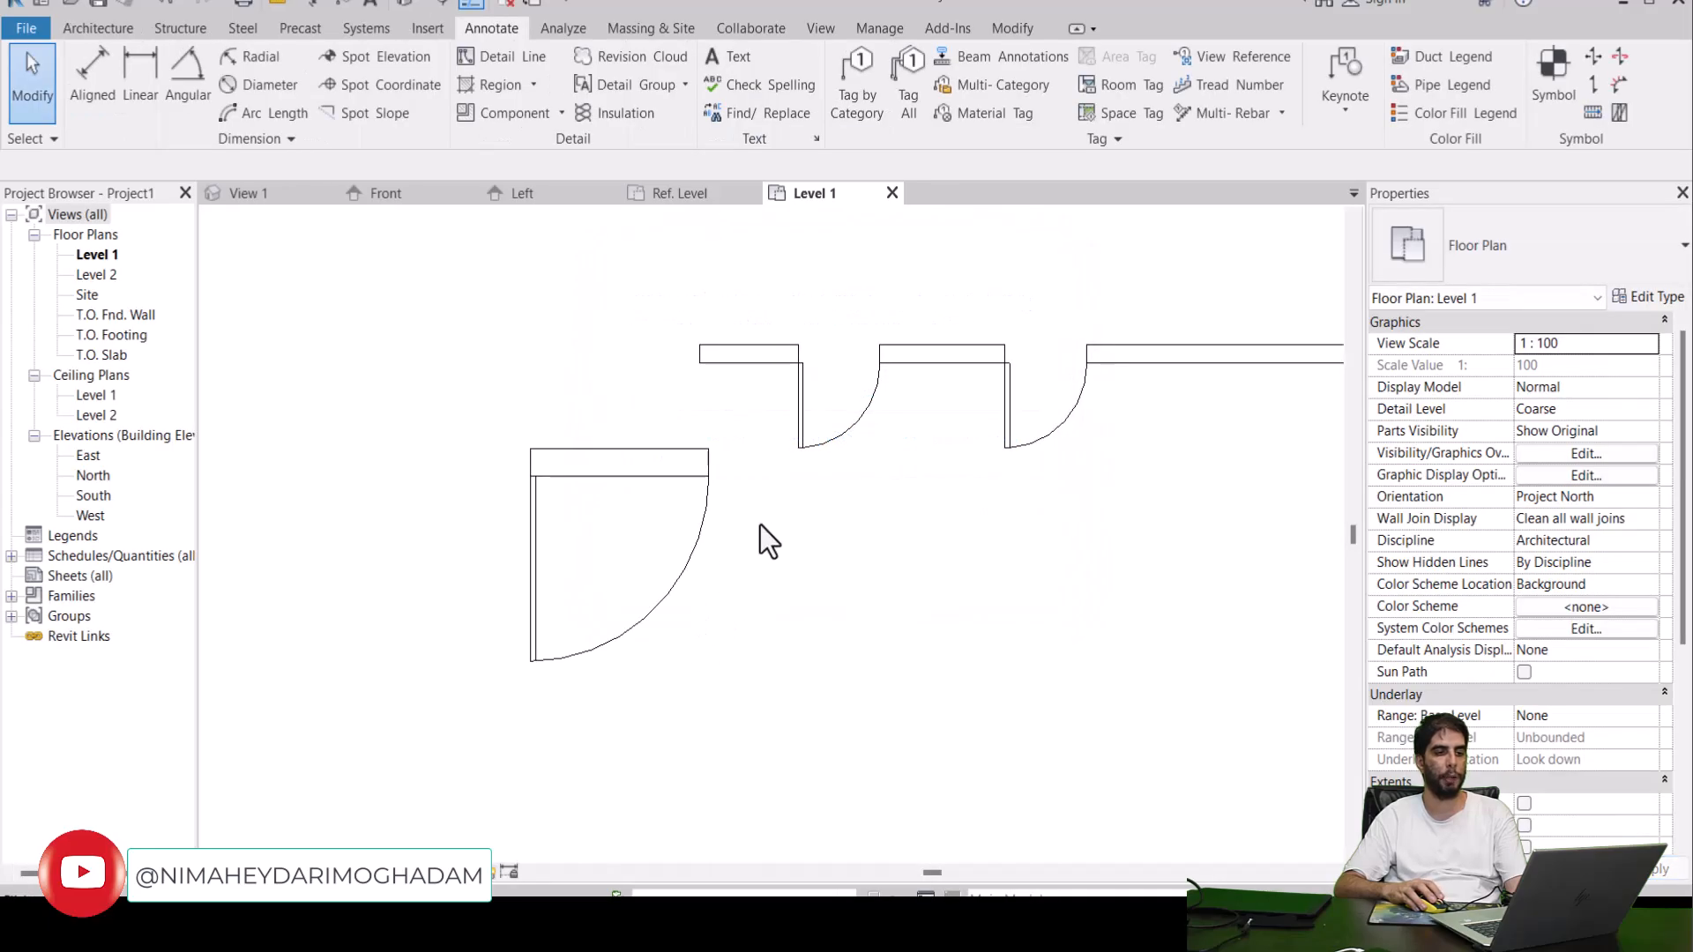
Compare how the family's swing lines and the wall's doors display in the default 3D view, and return to Level 1.
scroll(764, 539, "down", 1)
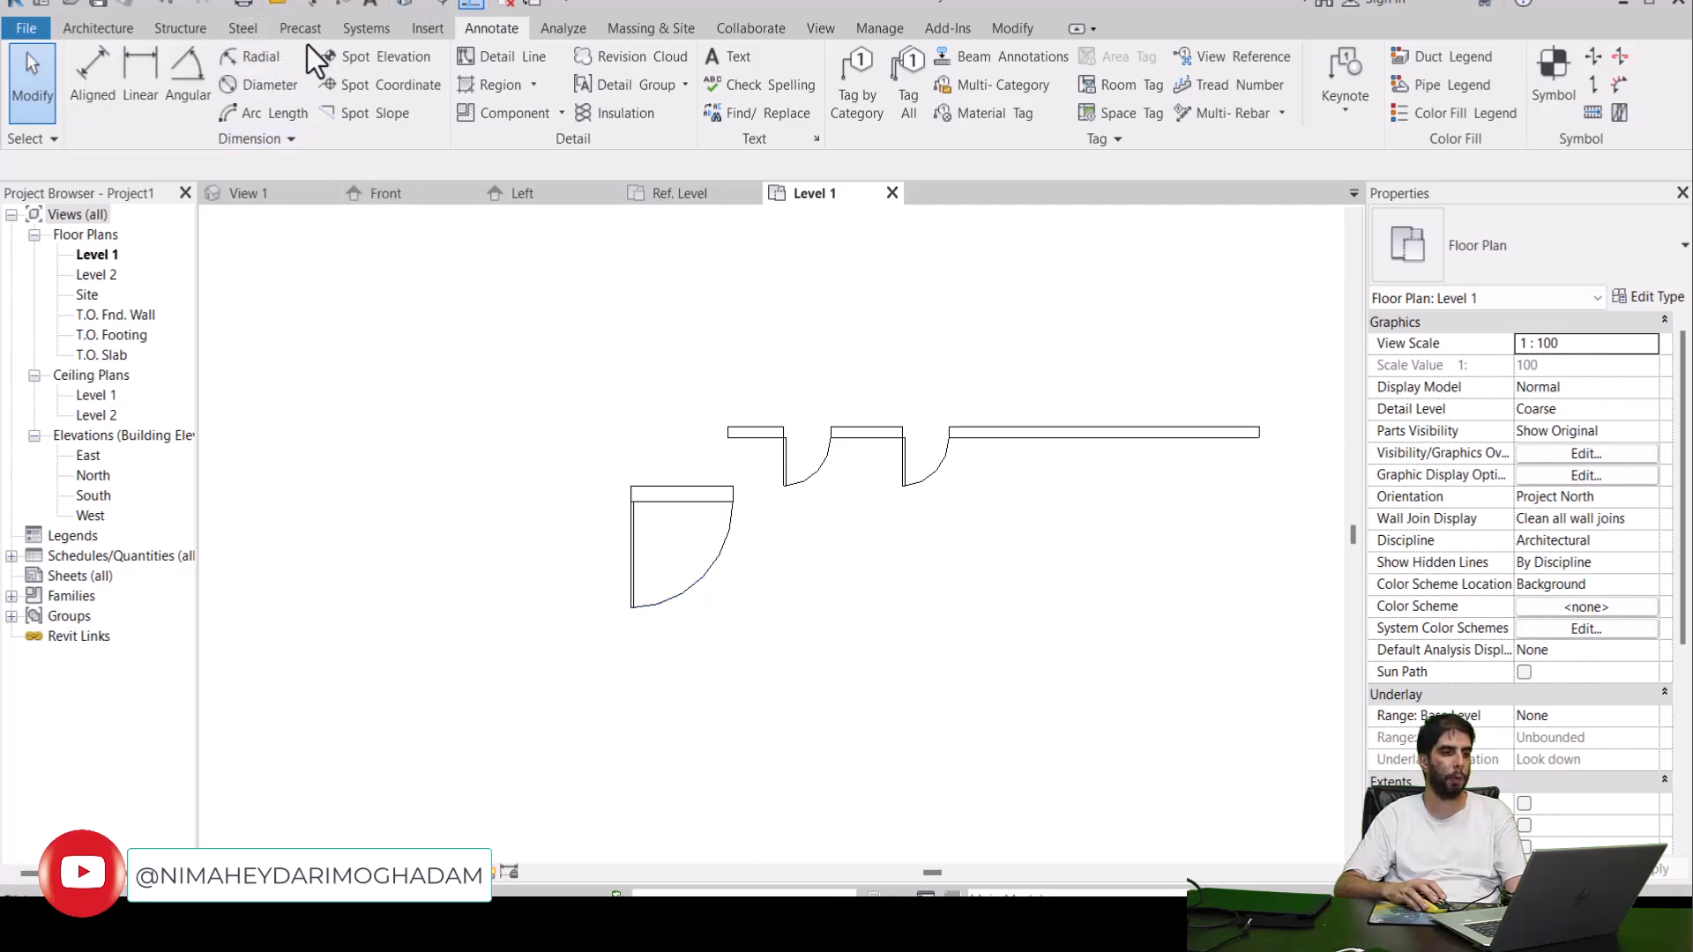
key("3")
key("d")
scroll(700, 528, "up", 5)
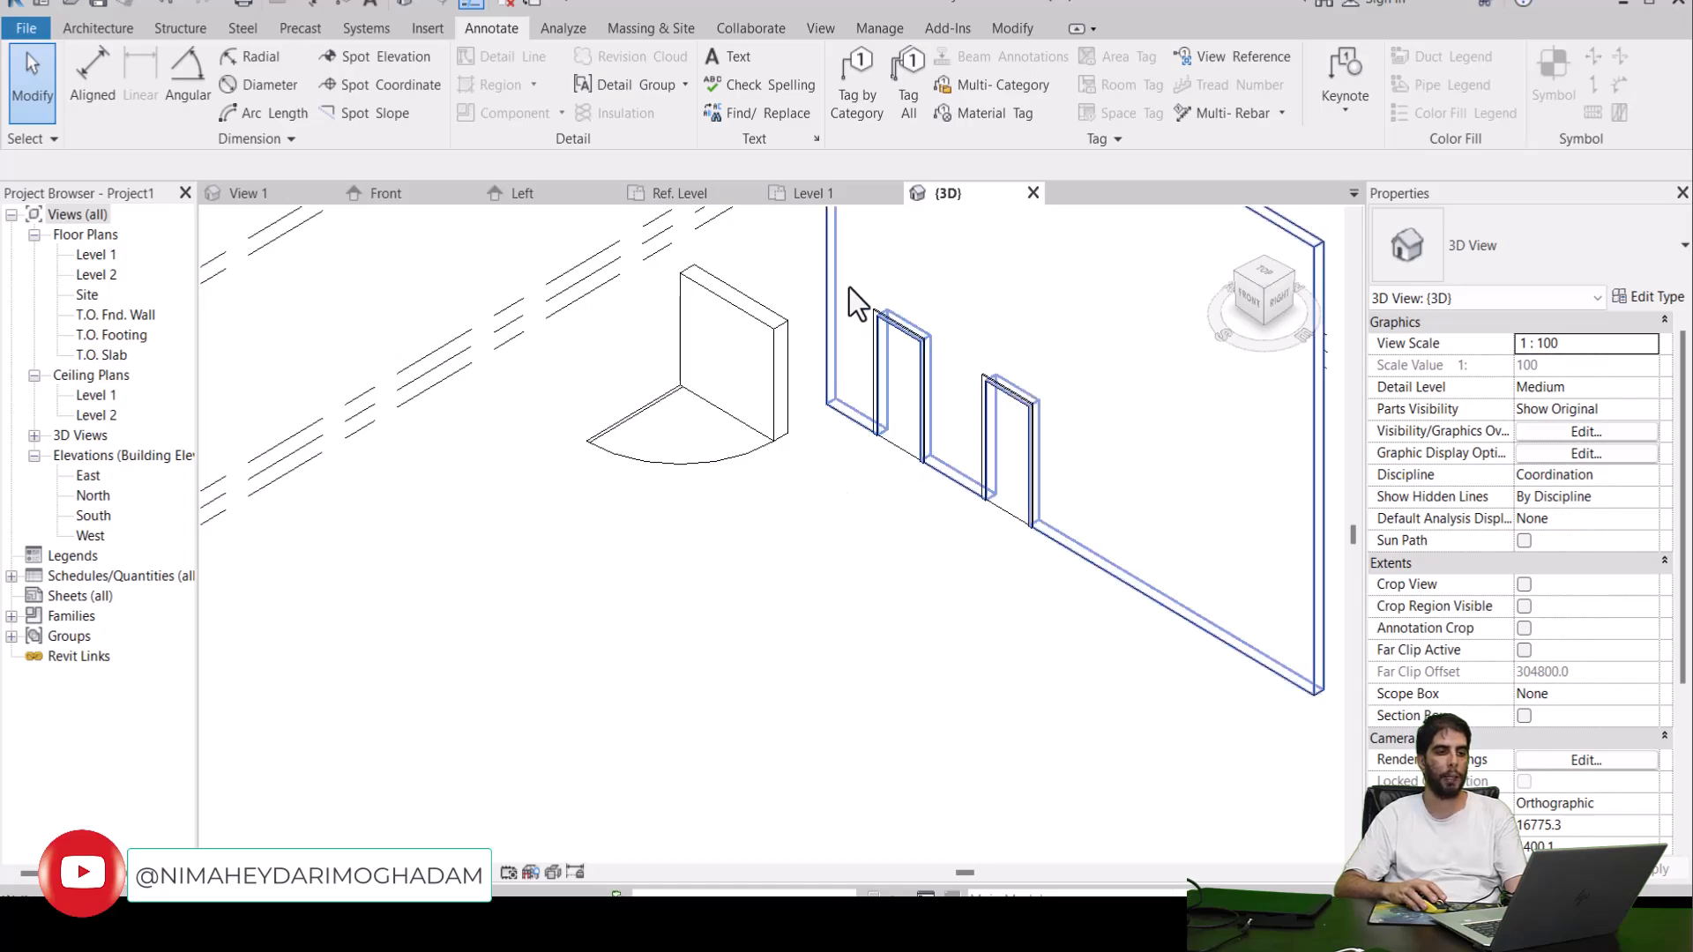
left_click(796, 193)
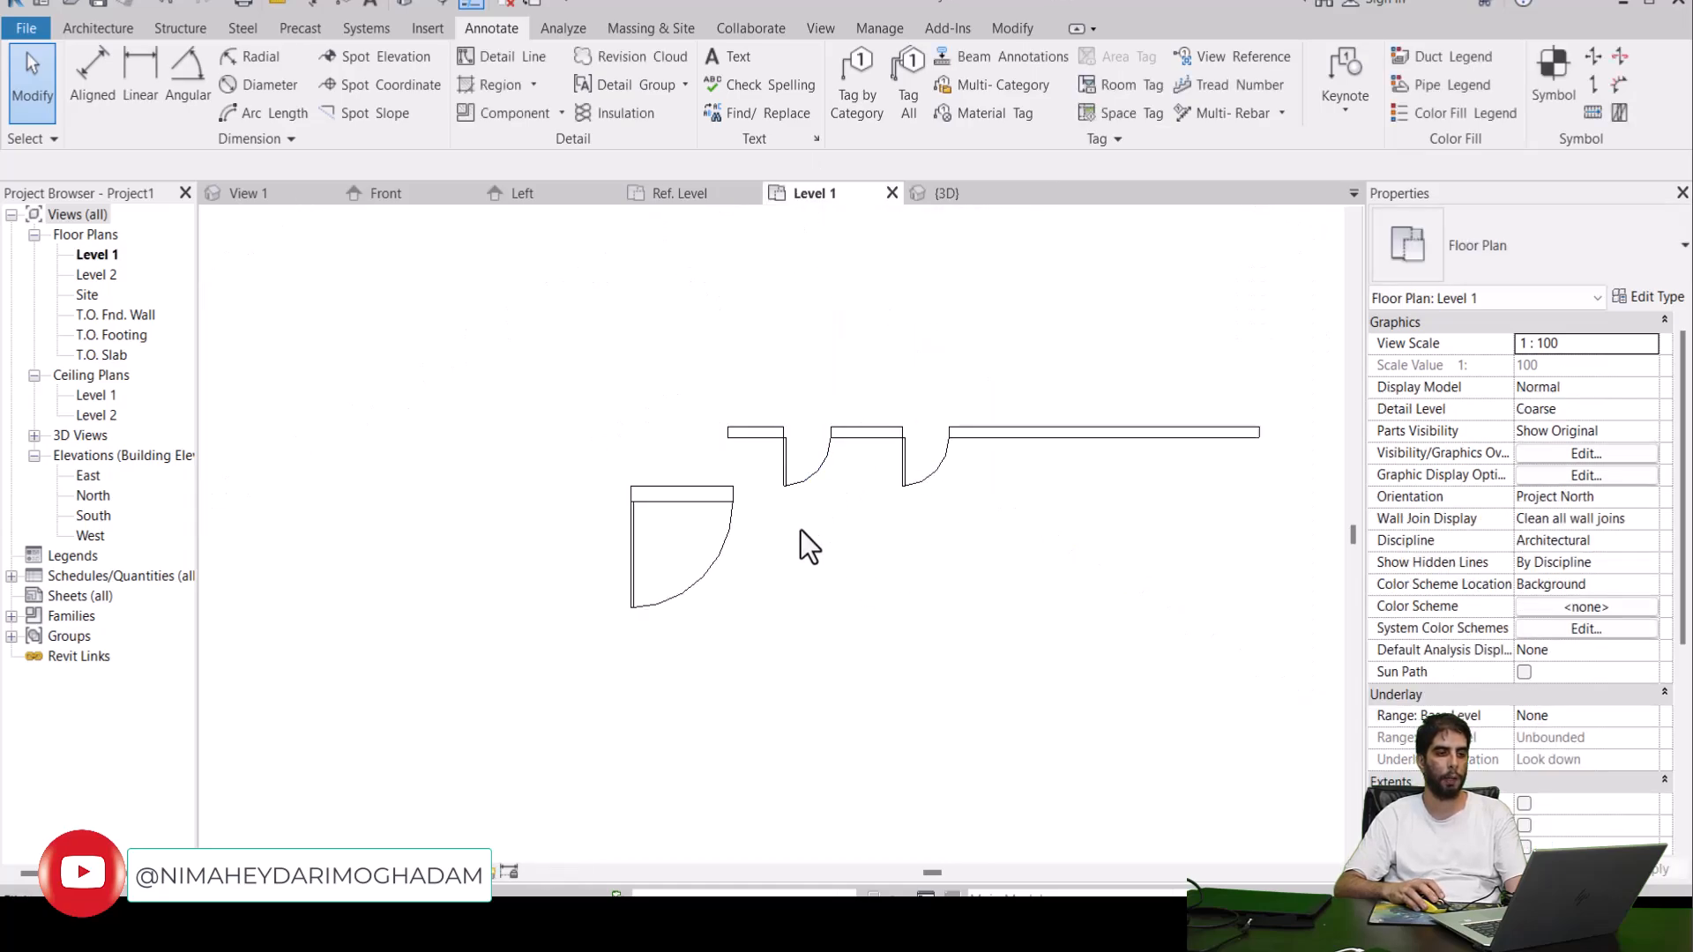
Delete the arc and the two vertical model lines from the family's Ref. Level view.
left_click(675, 193)
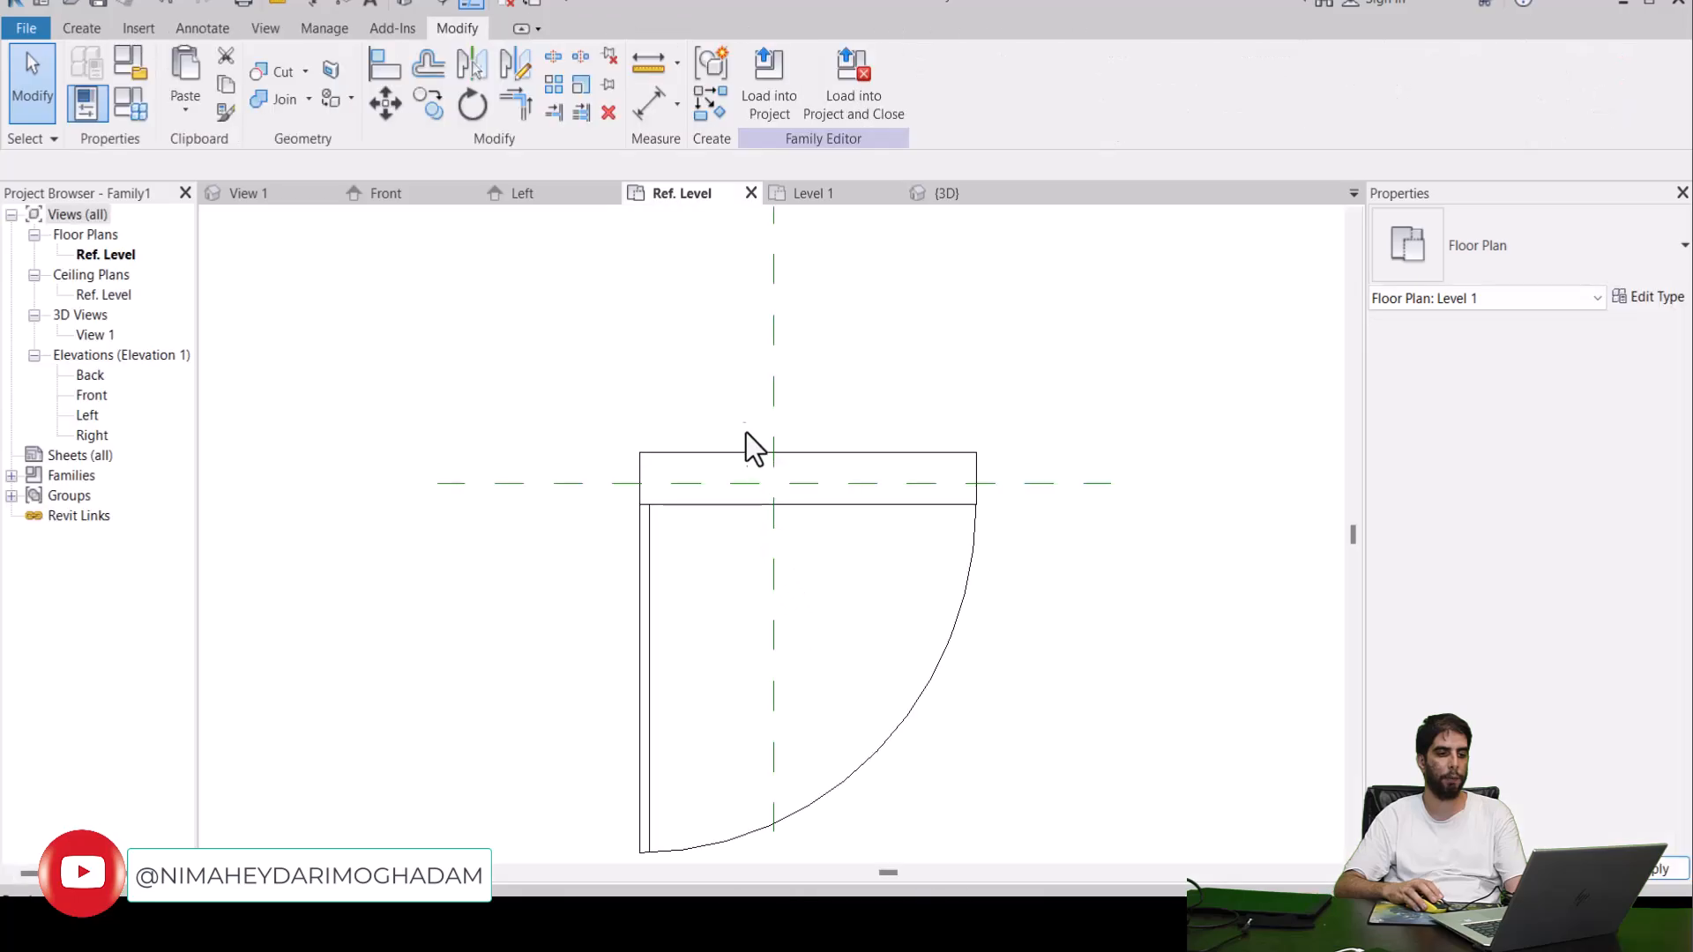
left_click_drag(727, 628, 617, 798)
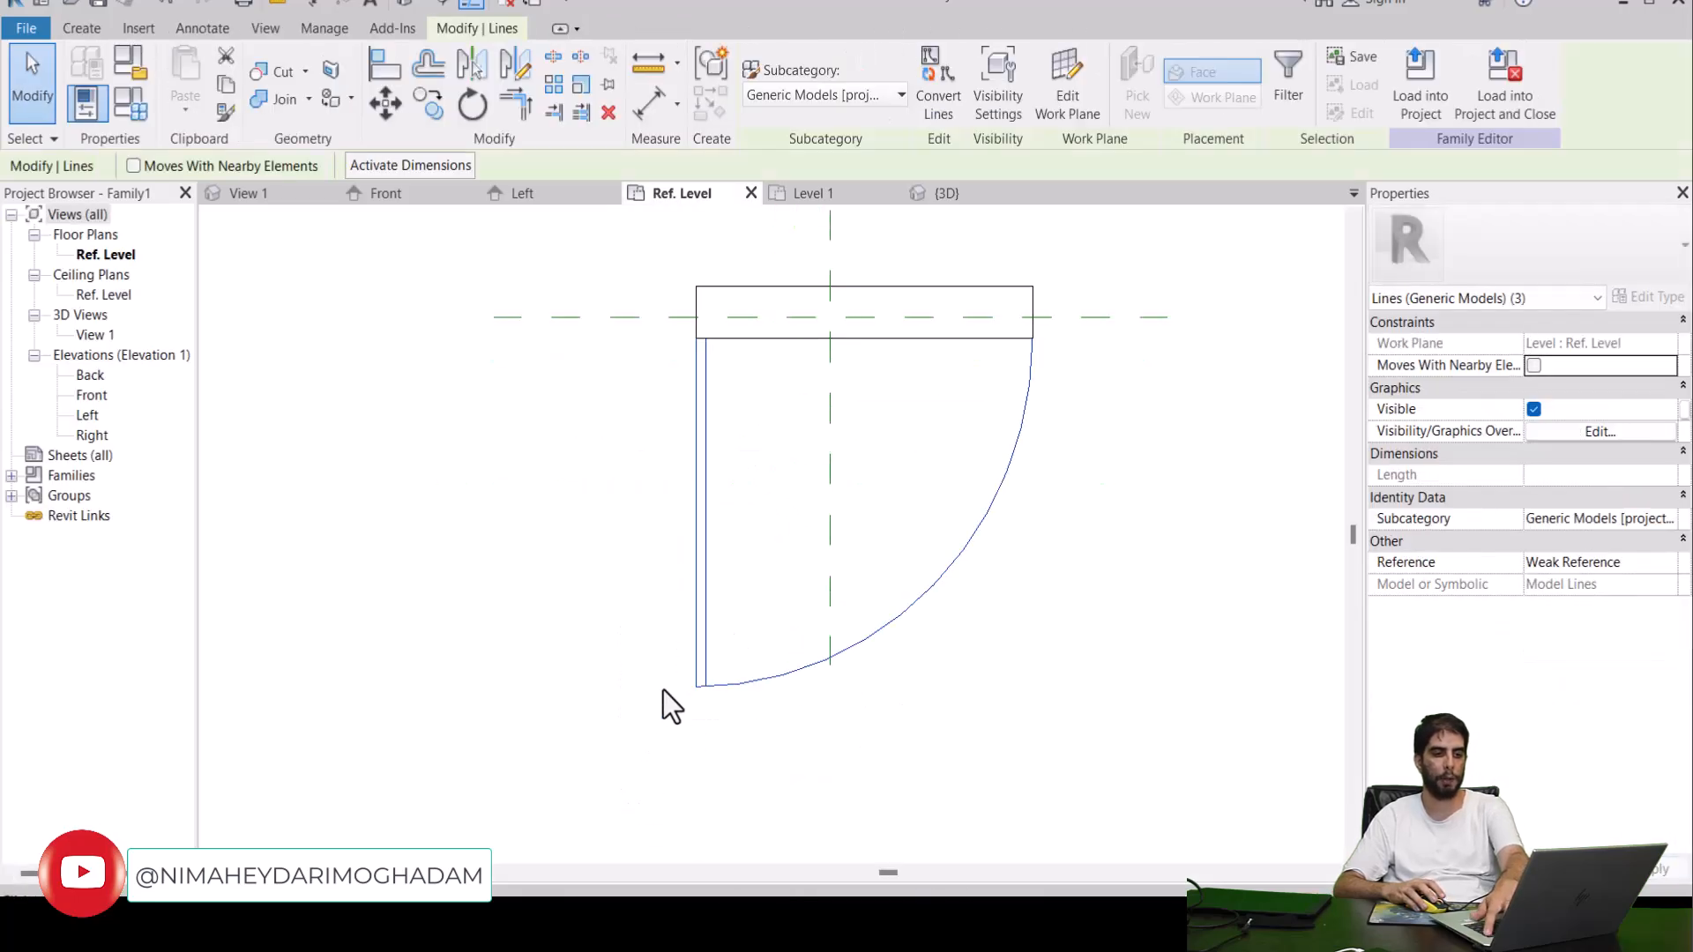
key("Delete")
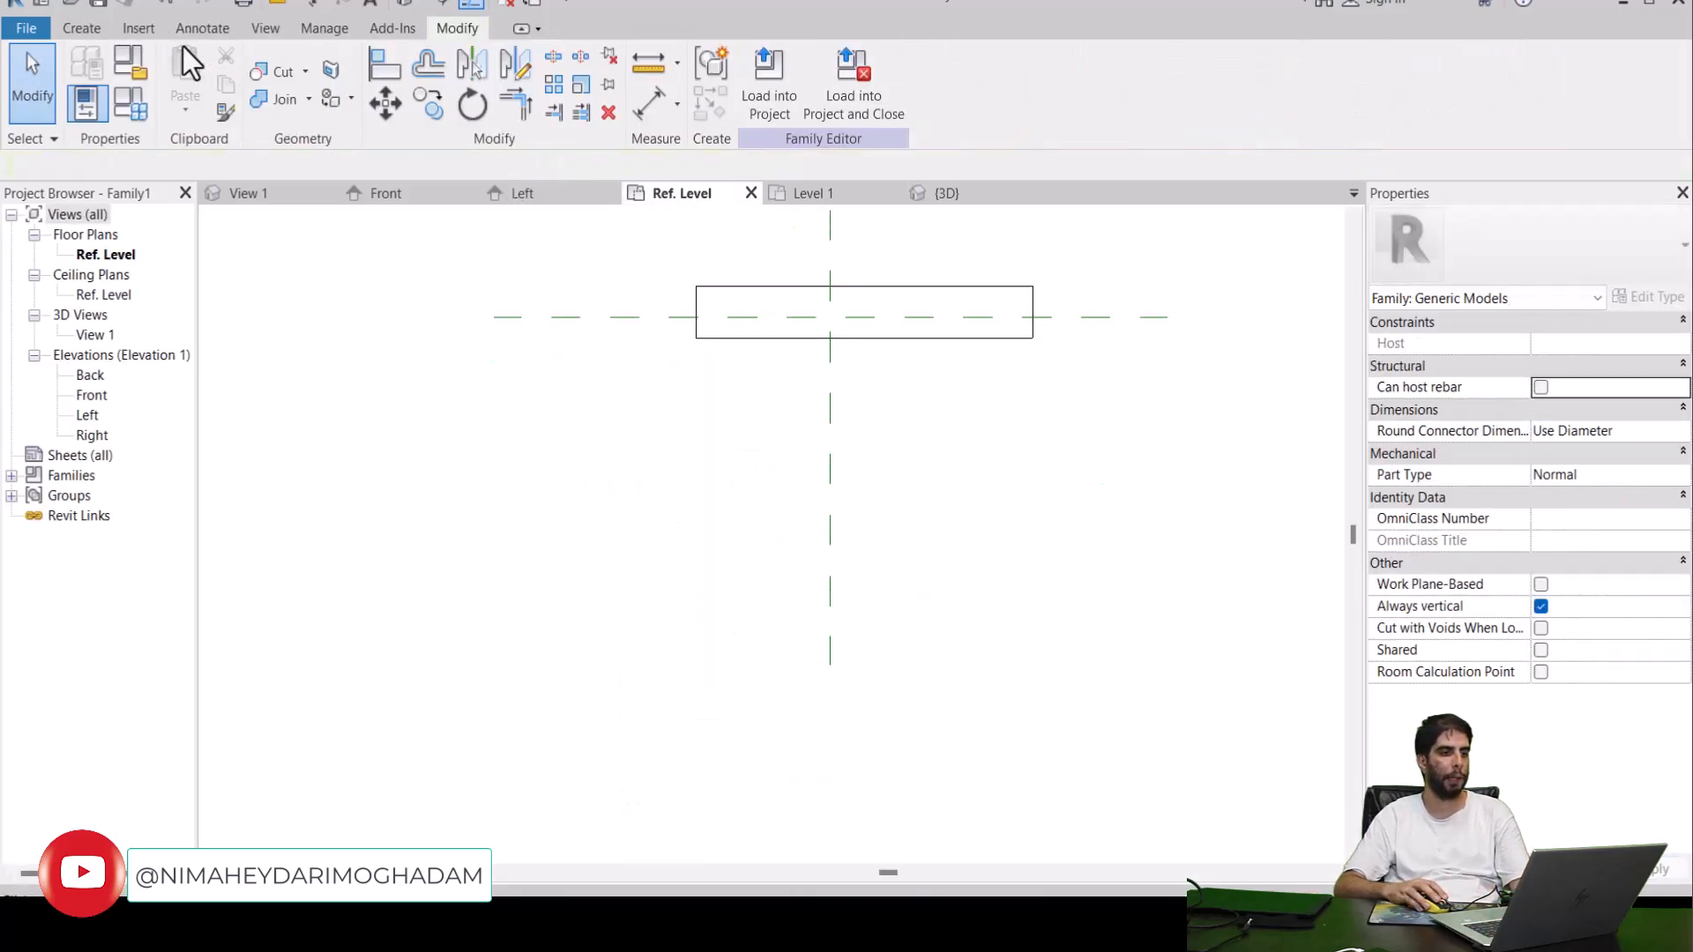
left_click(81, 28)
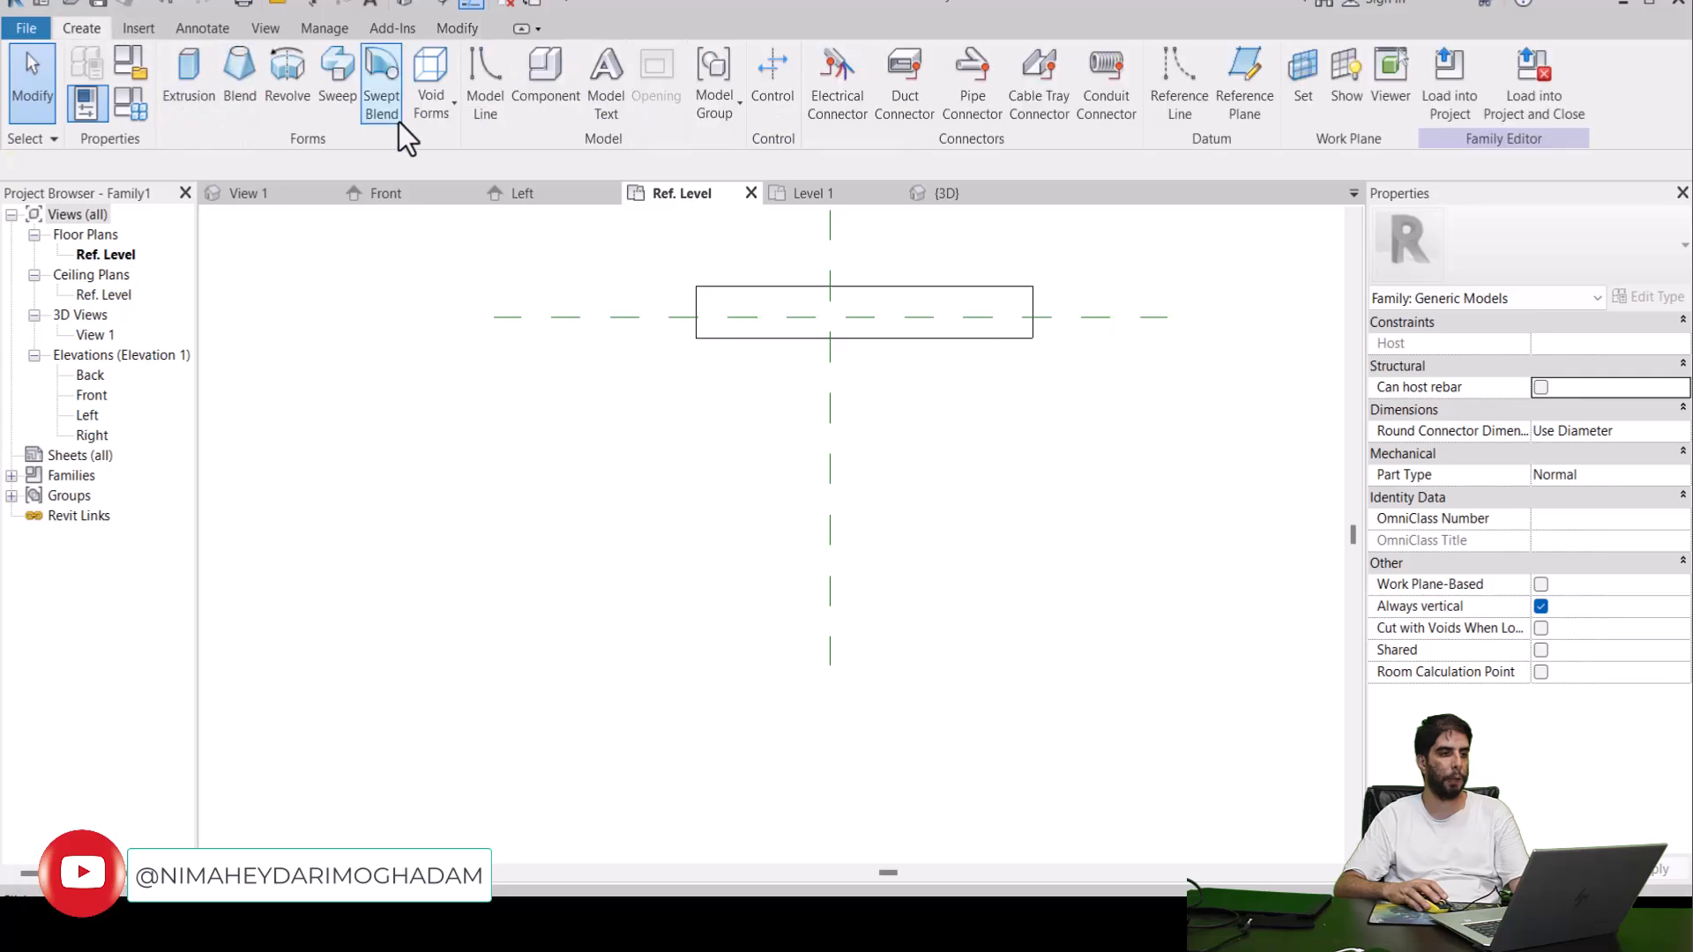
Draw a 90° symbolic-line arc of radius 2000, centred on the rectangle's lower-left corner and starting at its lower-right corner.
left_click(181, 29)
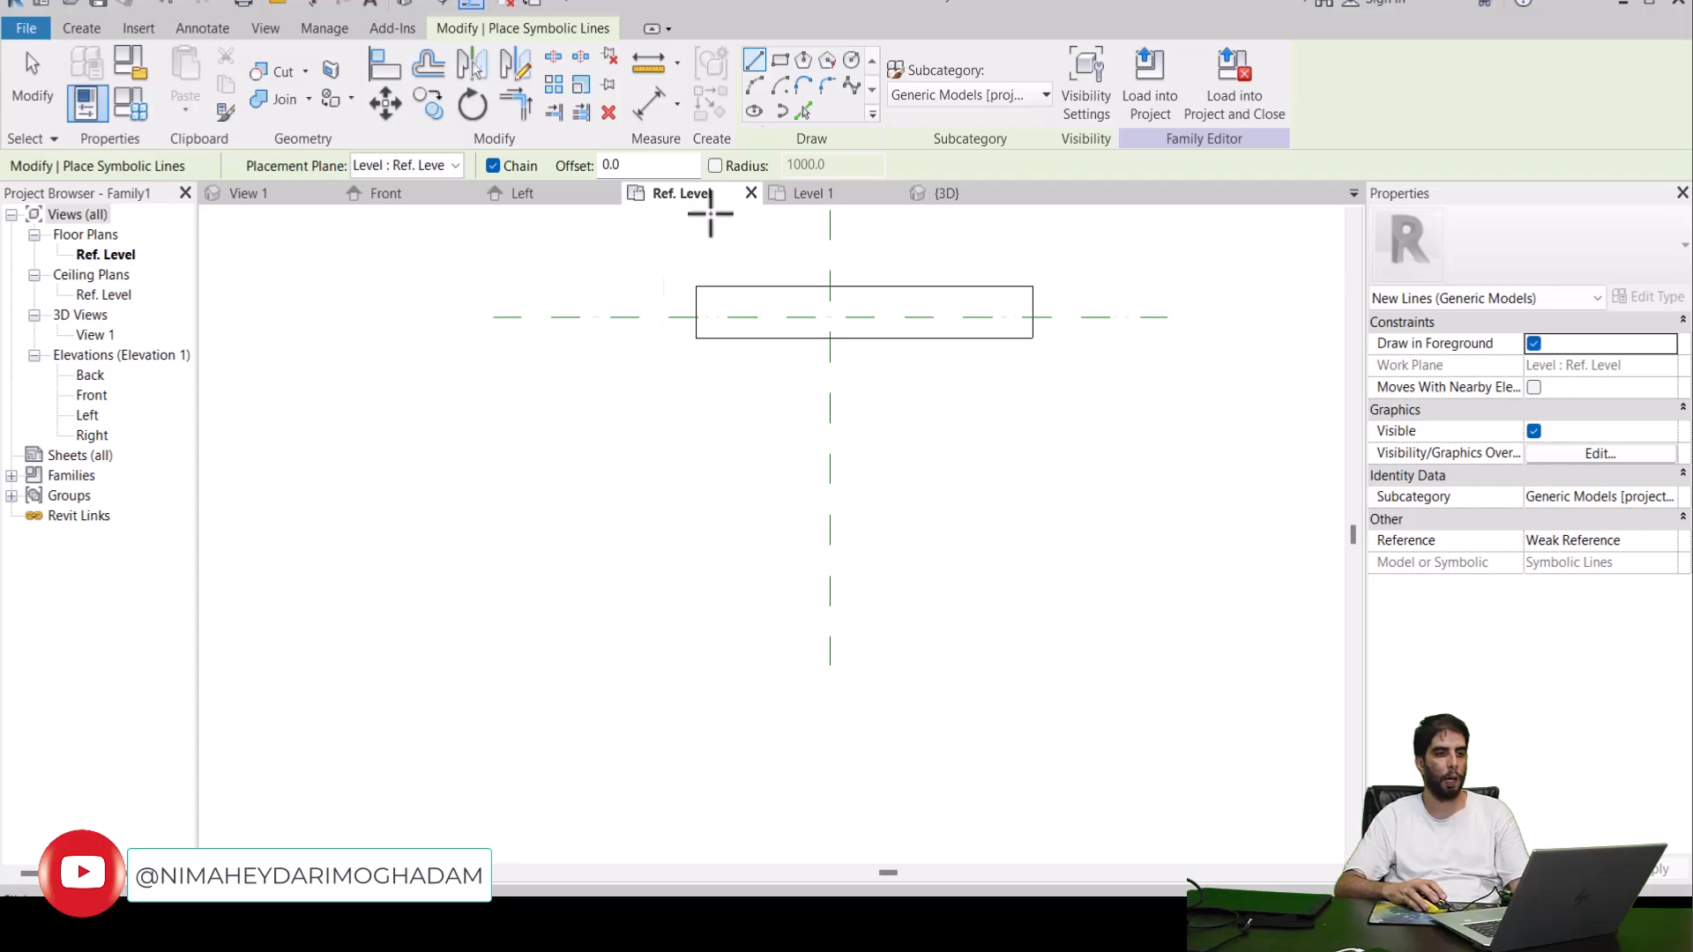
left_click(779, 85)
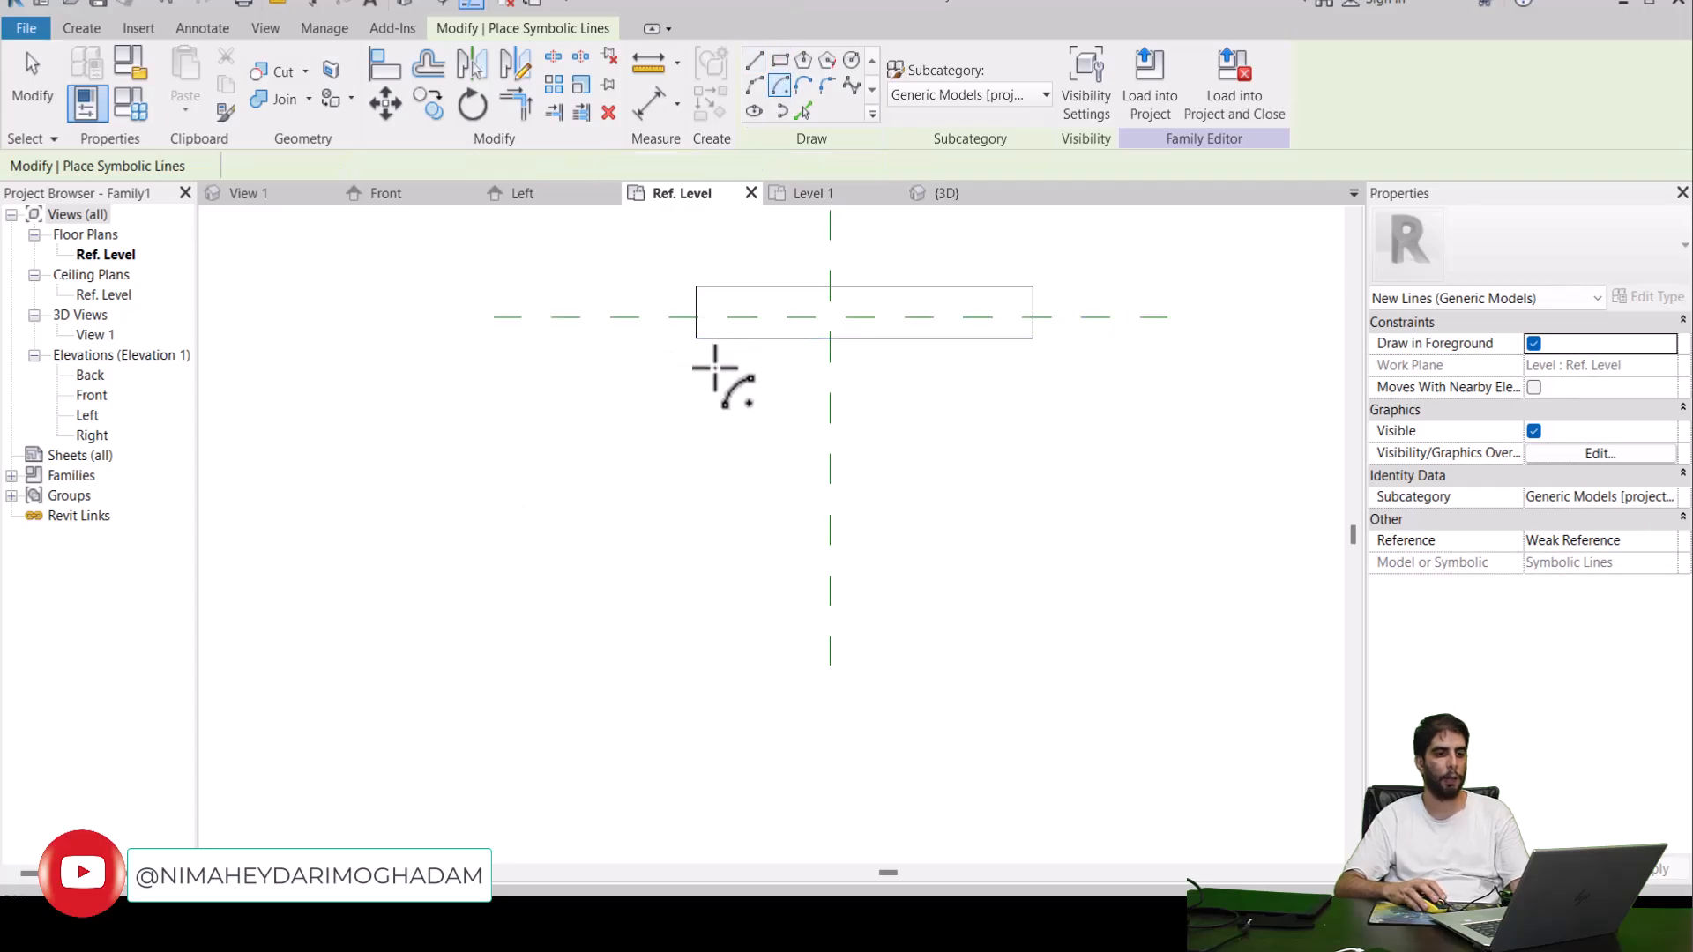
left_click(695, 337)
left_click(1032, 338)
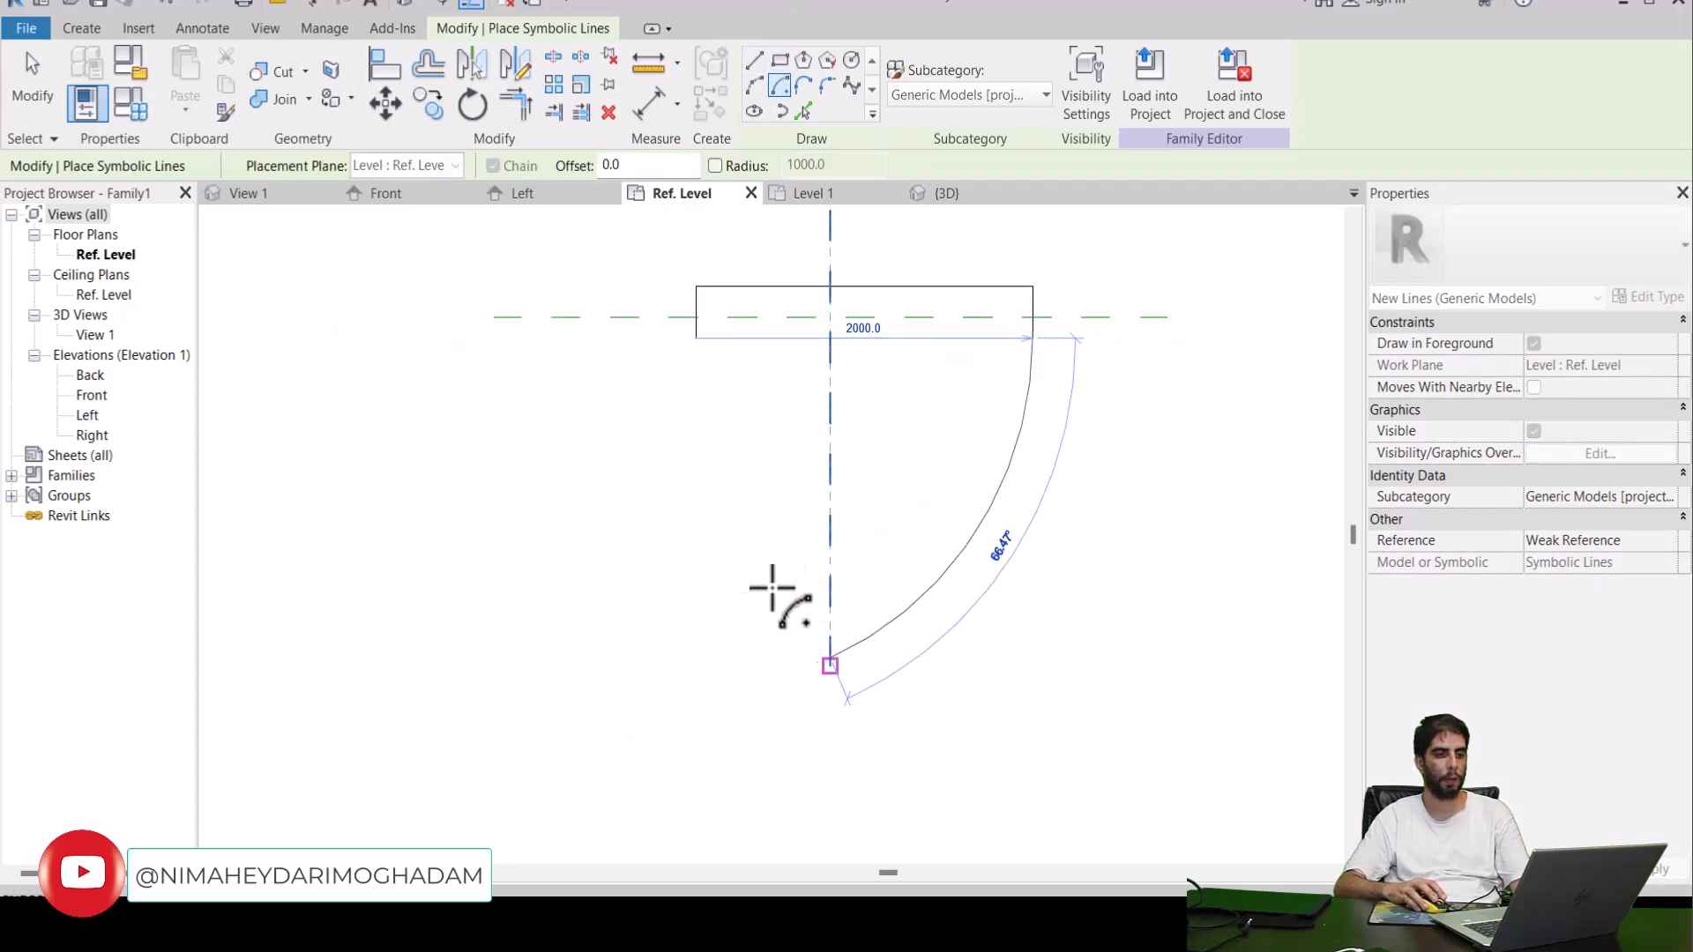
left_click(696, 685)
Draw two closely spaced vertical symbolic lines, about 2000 long, from the rectangle's lower-left corner area down to the arc's end.
left_click(753, 60)
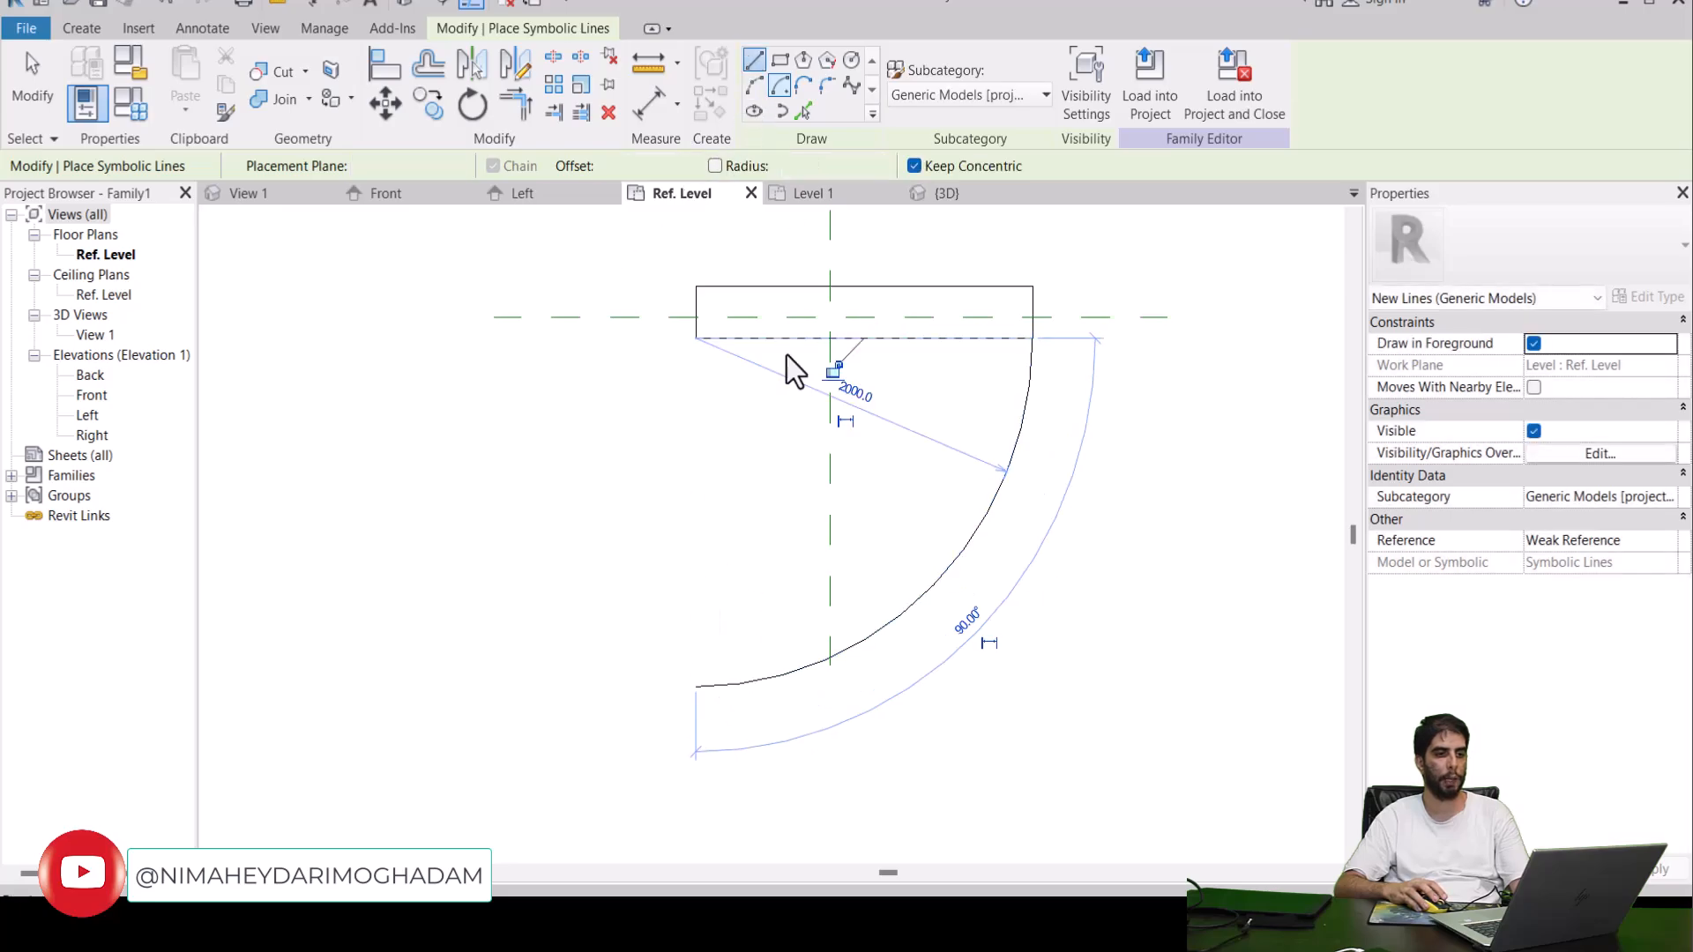
left_click(696, 340)
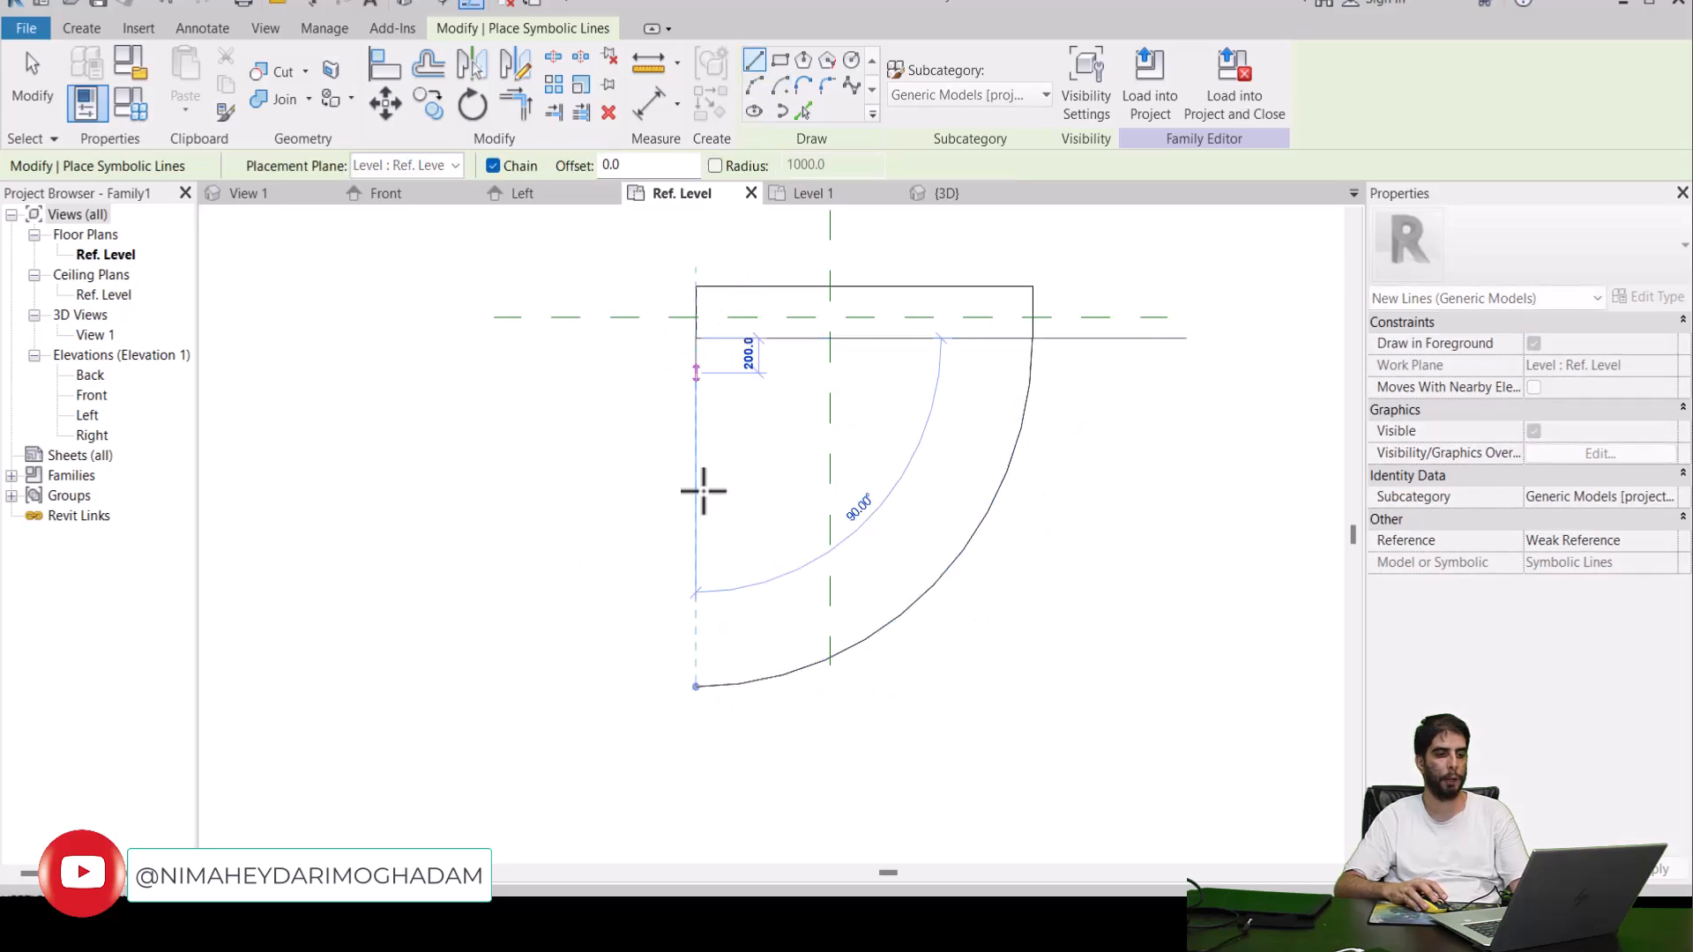
left_click(696, 686)
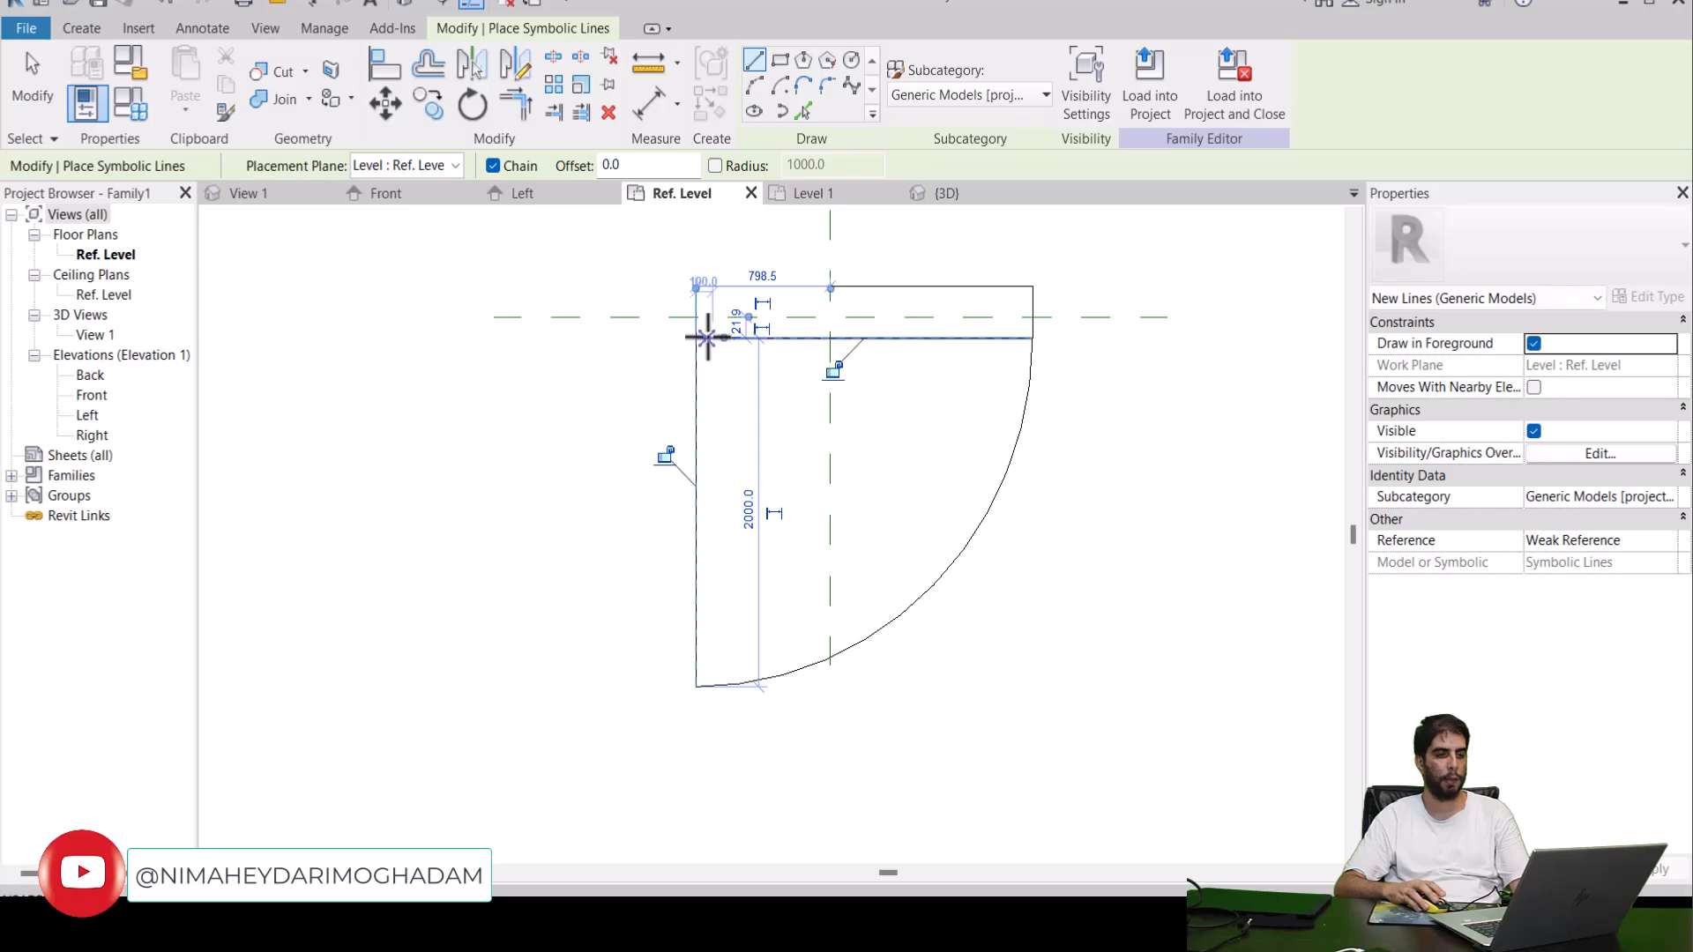
scroll(711, 337, "up", 5)
left_click(665, 339)
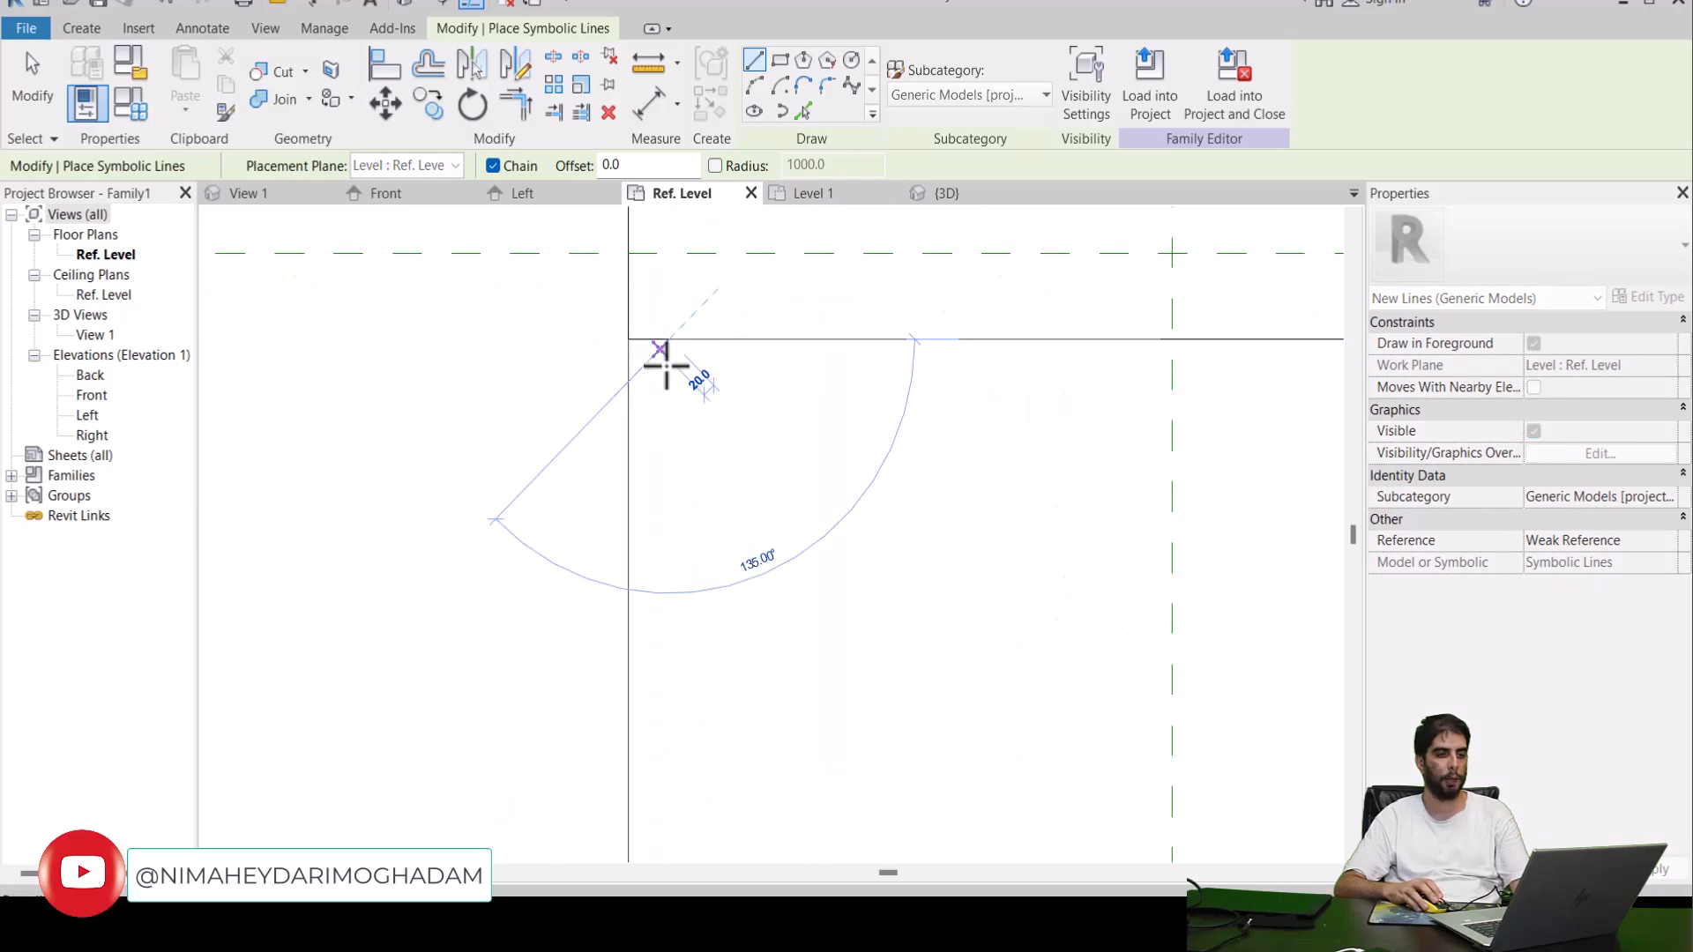
scroll(699, 740, "down", 2)
middle_click_drag(741, 829, 777, 244)
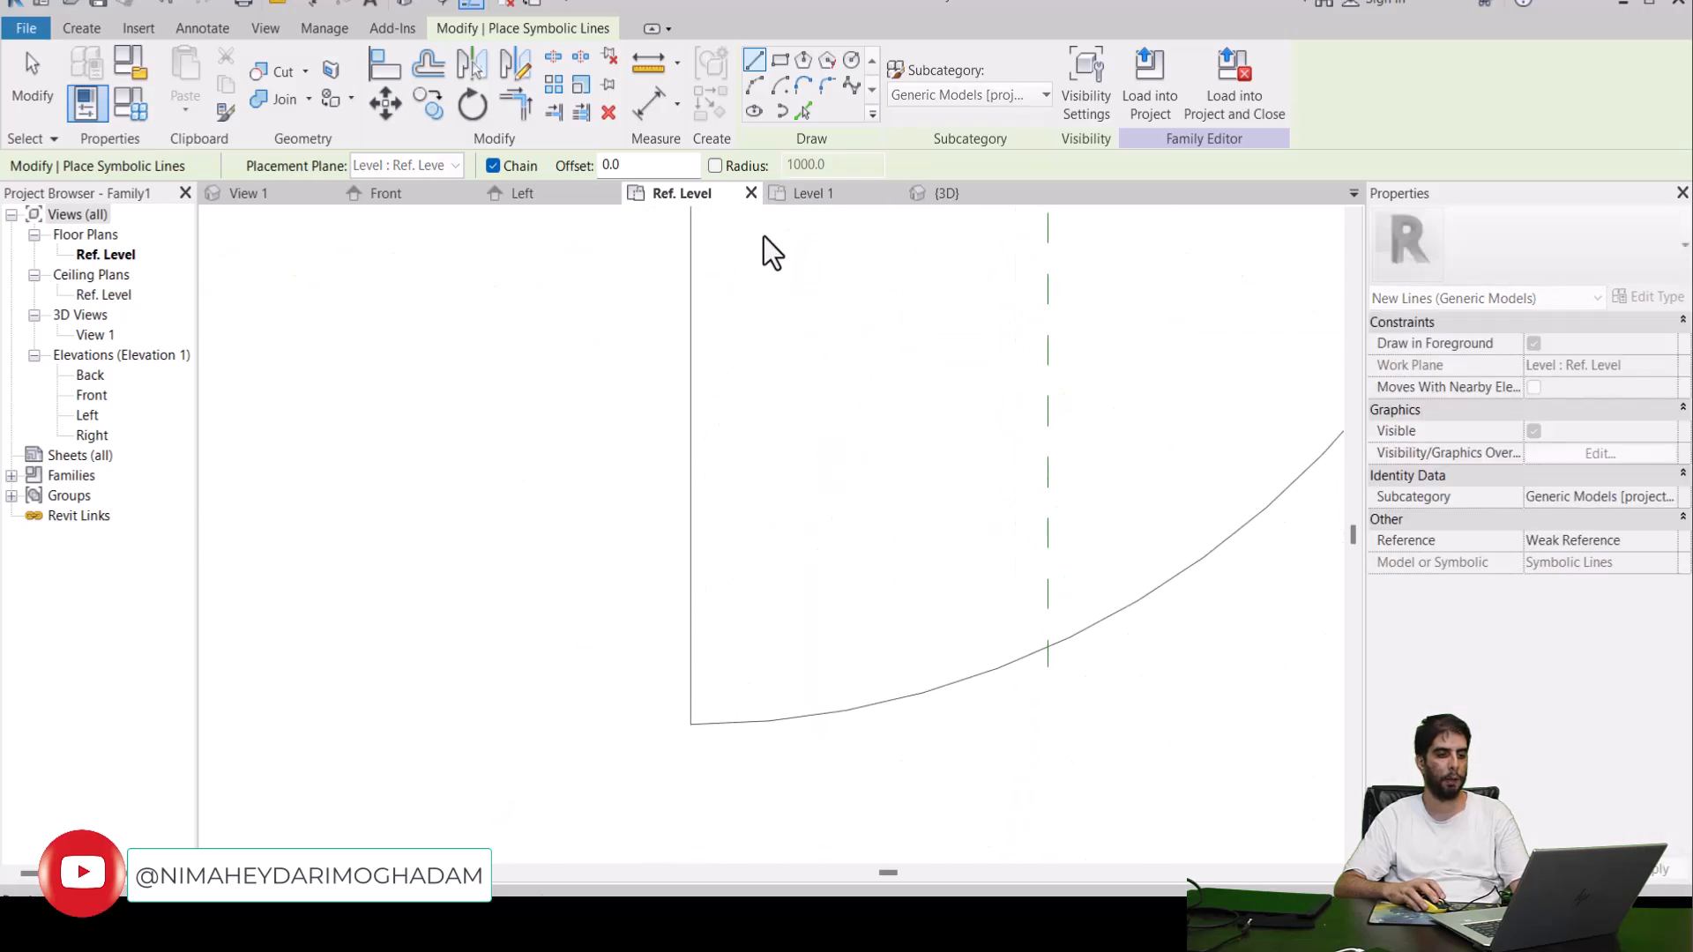
left_click(716, 721)
key("Escape")
scroll(862, 529, "down", 3)
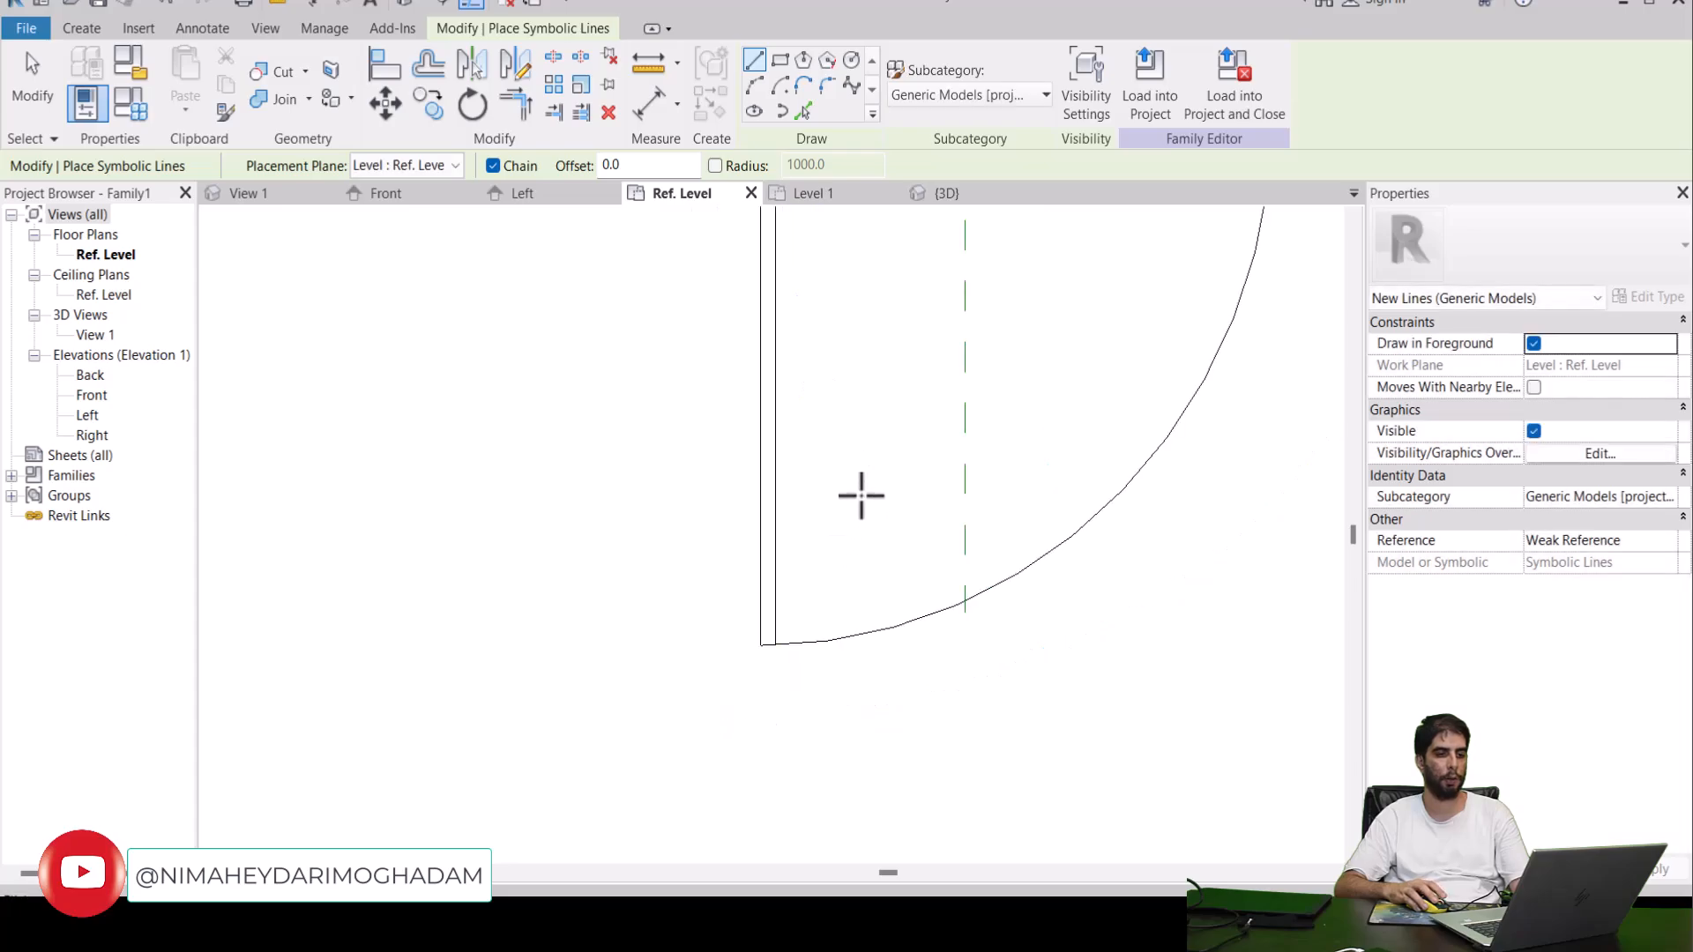
key("Escape")
middle_click_drag(901, 513, 827, 574)
scroll(827, 574, "down", 2)
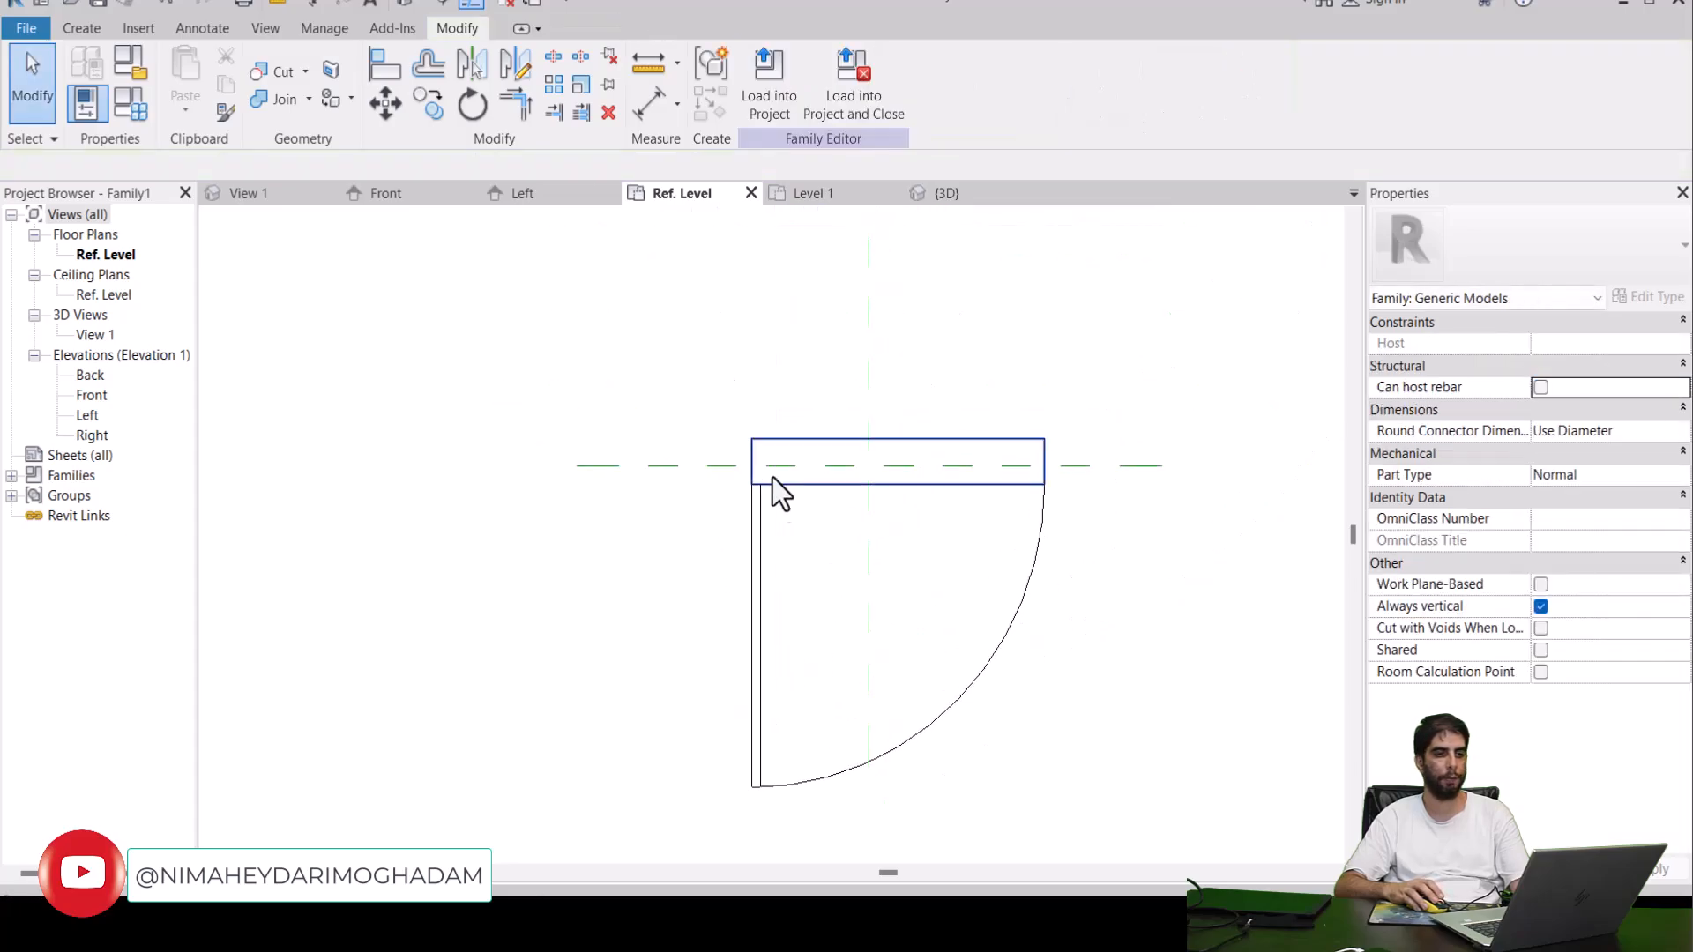
Load the family into the project, overwriting the existing version.
left_click(785, 93)
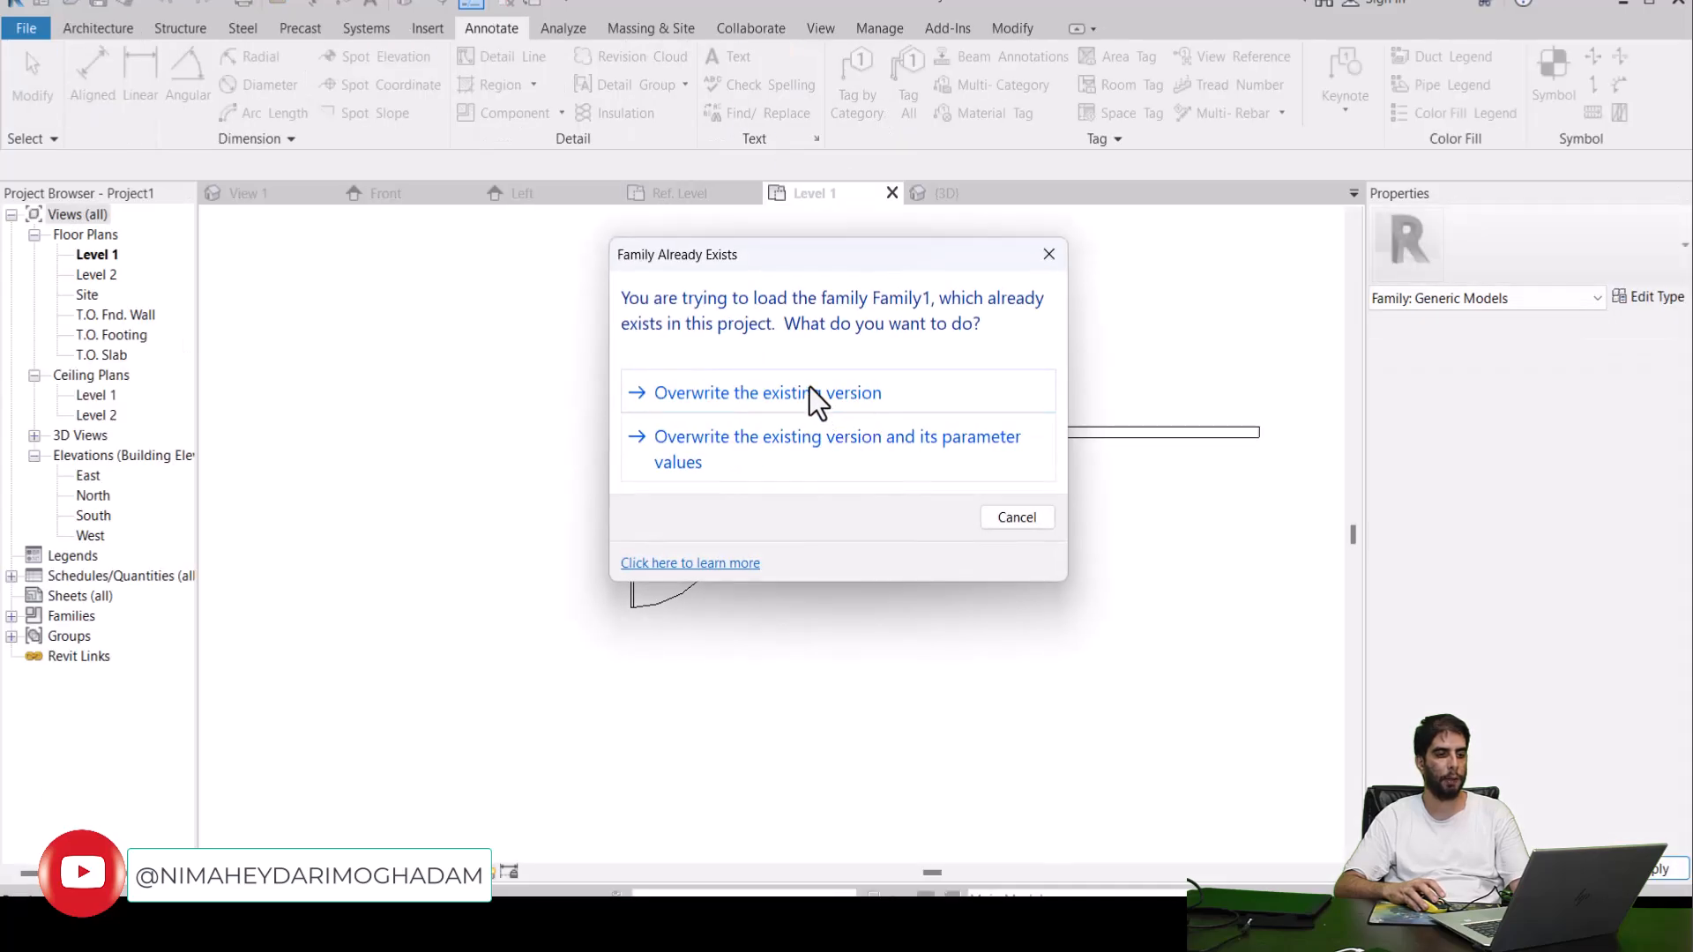
left_click(809, 392)
scroll(731, 564, "up", 2)
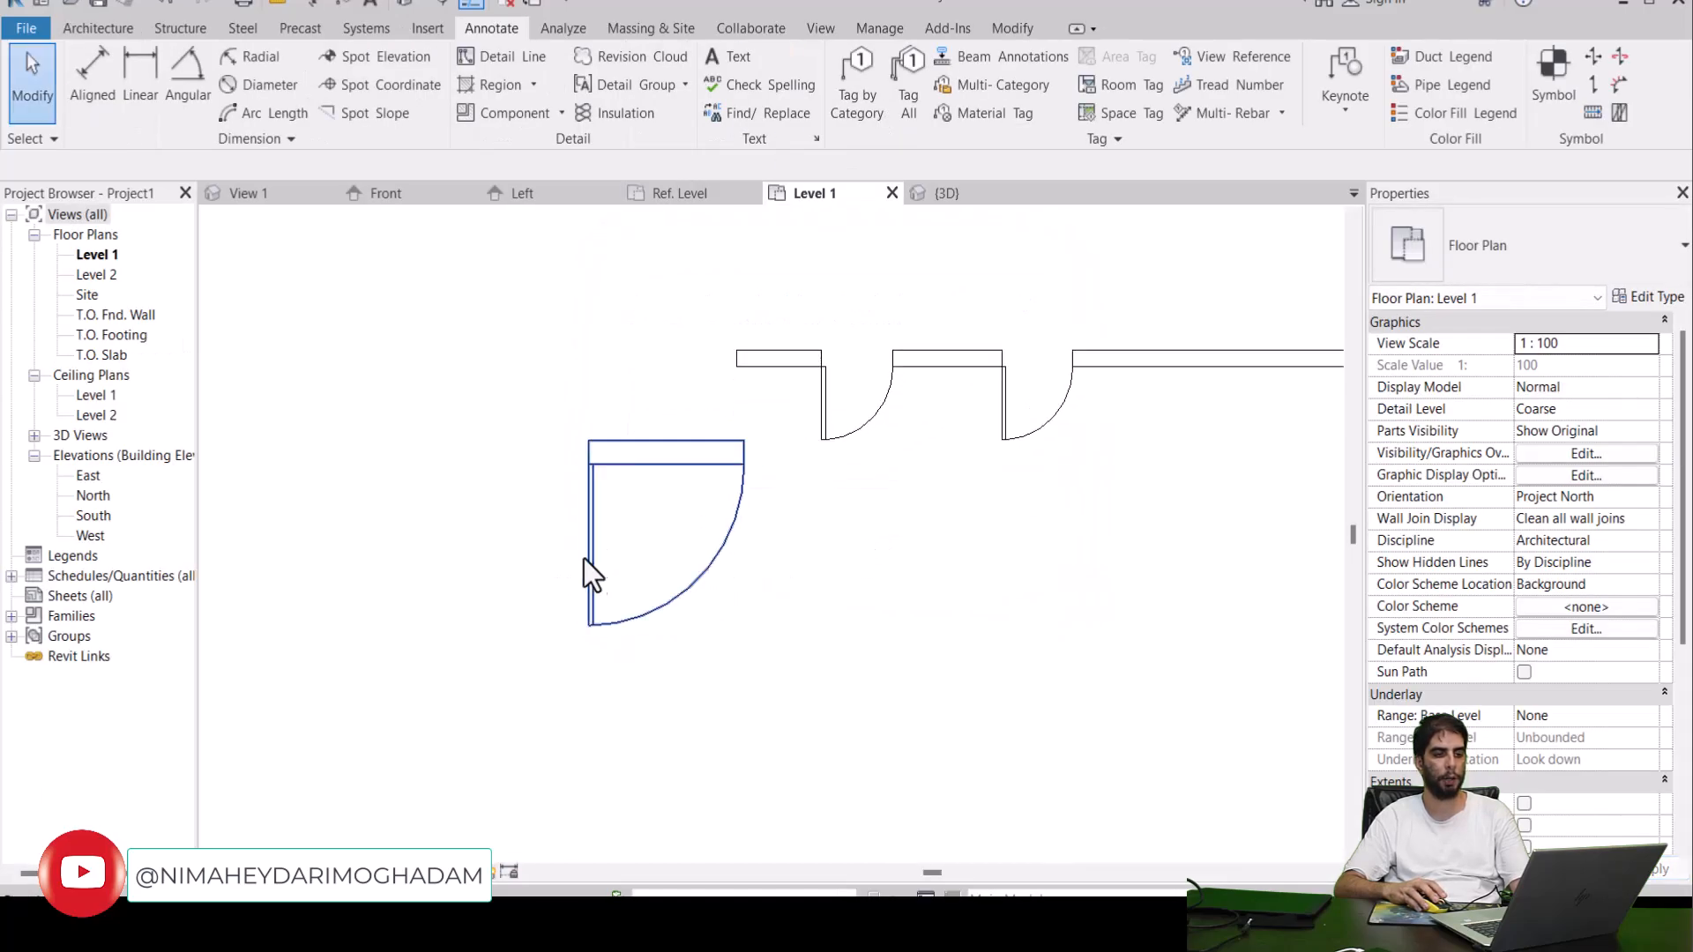
Compare the family's symbolic swing lines with the wall's doors in plan and in the default 3D view, and return to Level 1.
middle_click_drag(1011, 208, 950, 308)
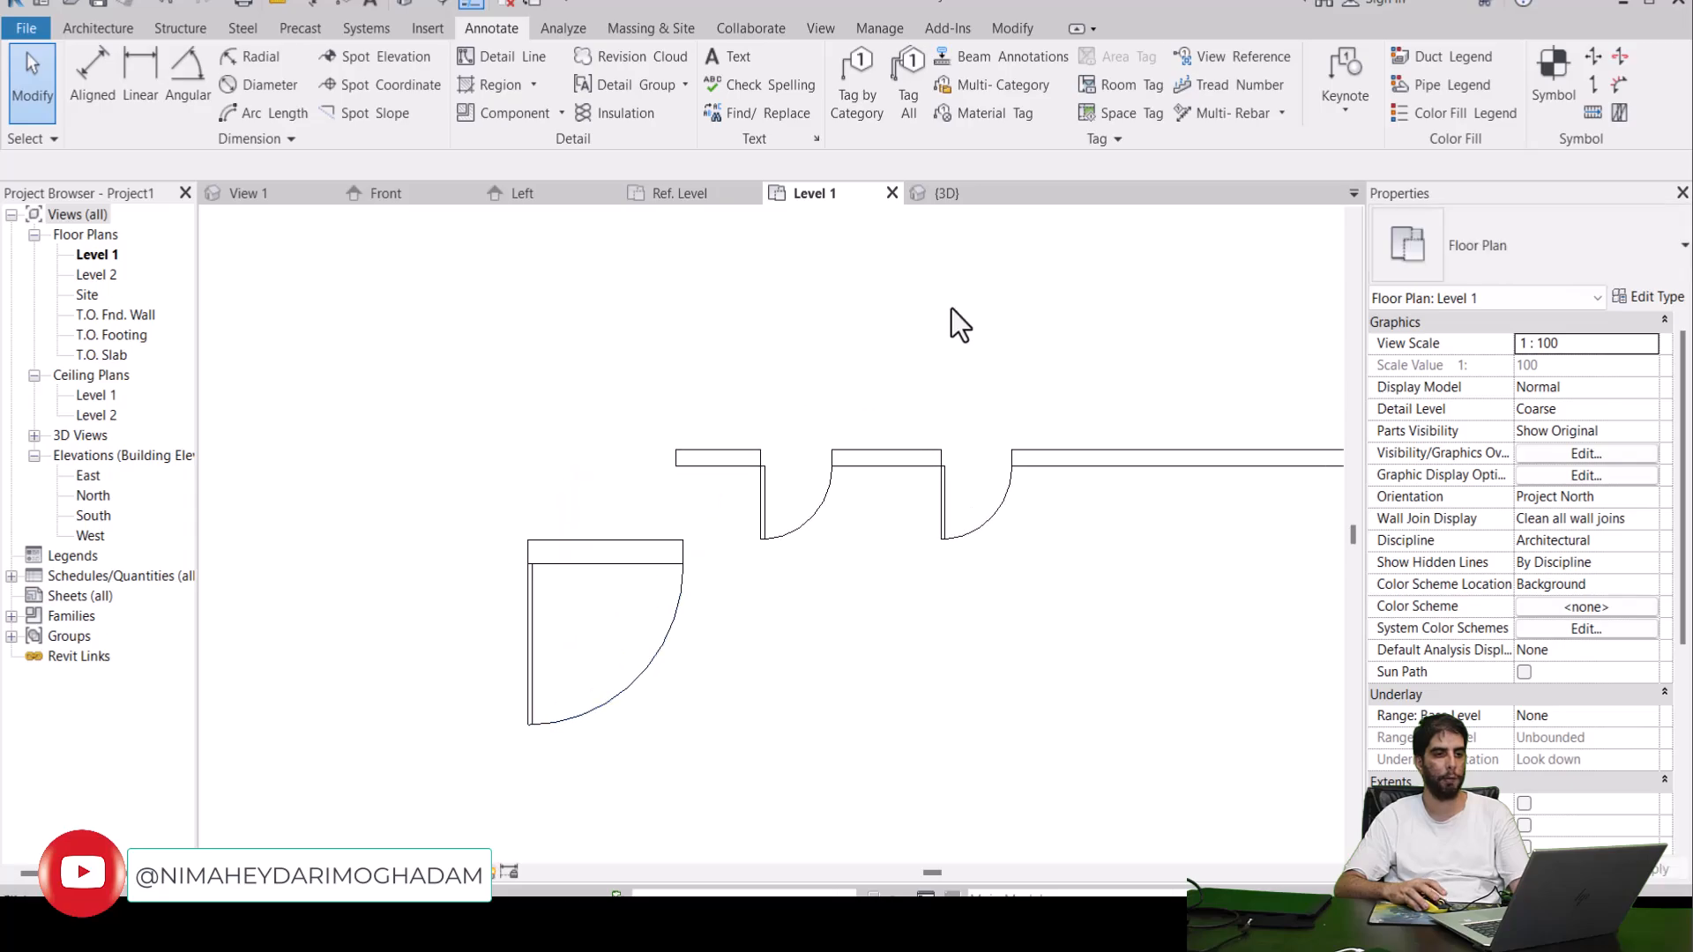
left_click(949, 194)
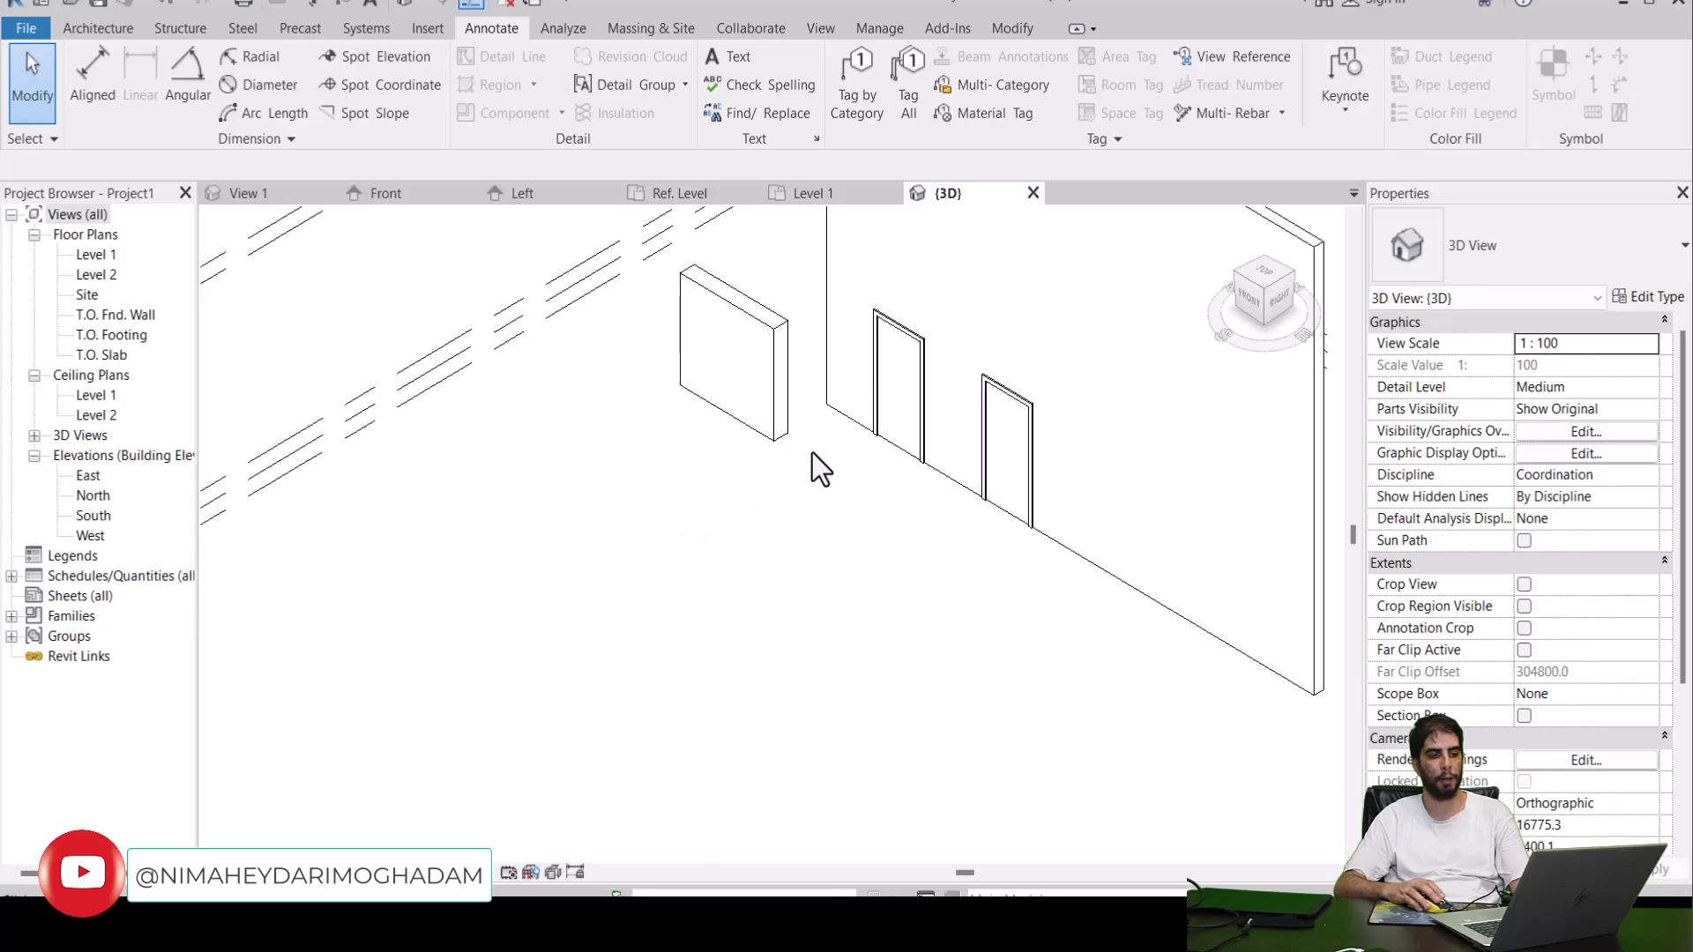
left_click(815, 196)
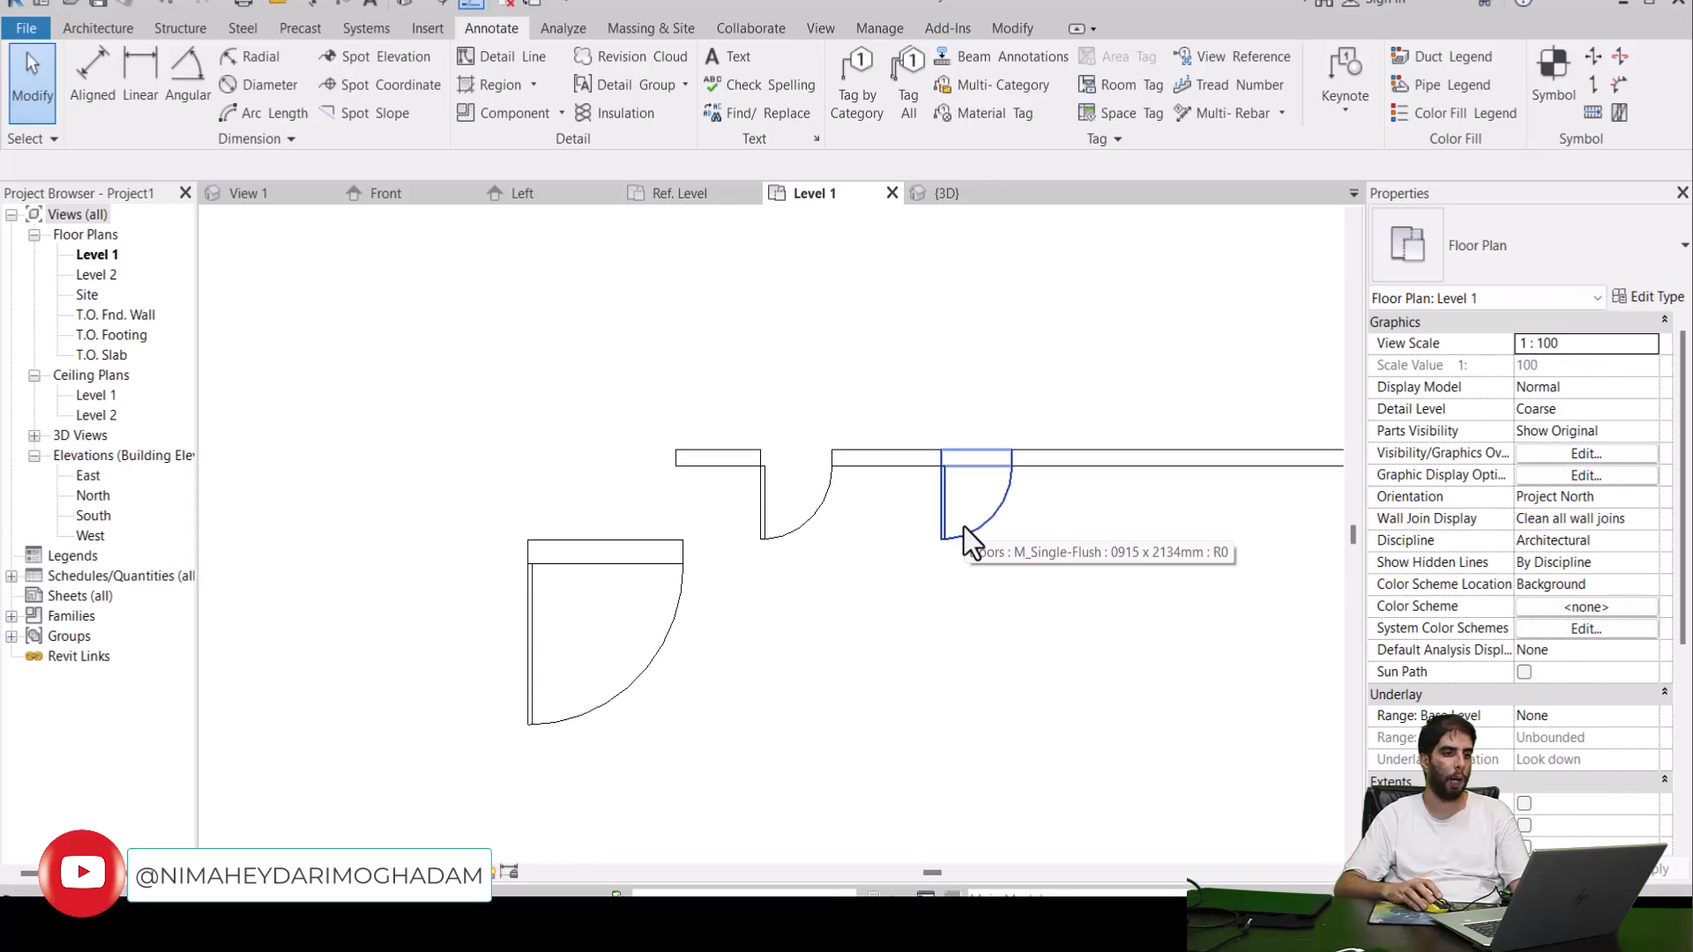
Draw a six-sided polygon with model lines below the wall's doors on Level 1.
left_click(98, 28)
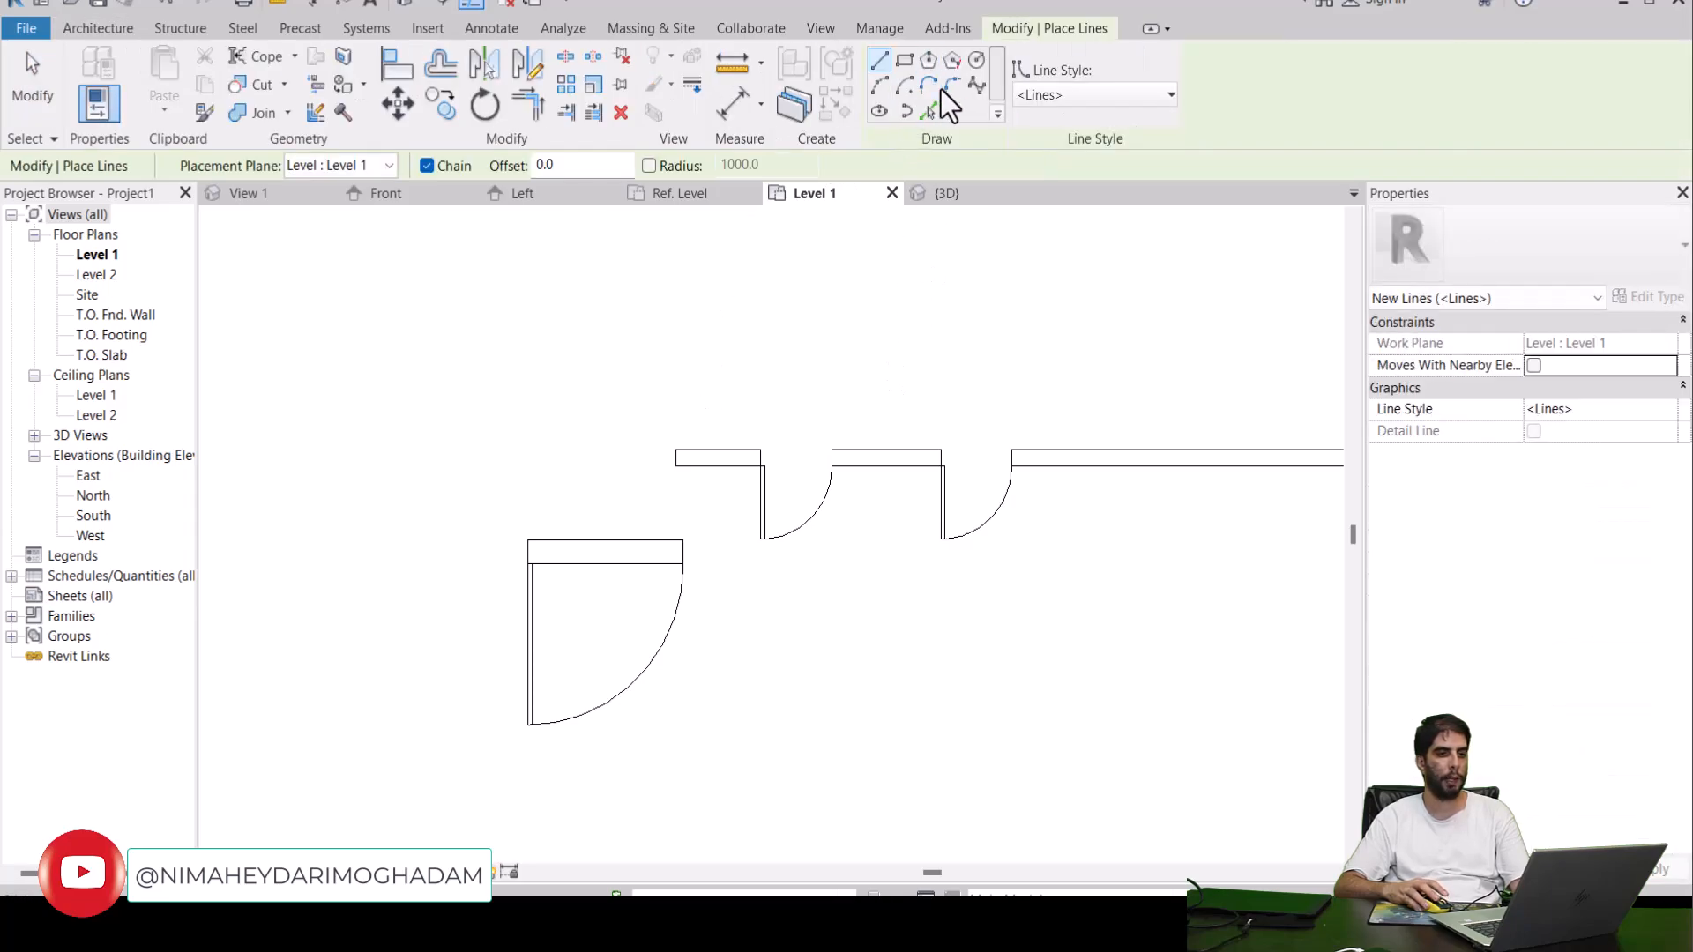
left_click(929, 61)
left_click(835, 703)
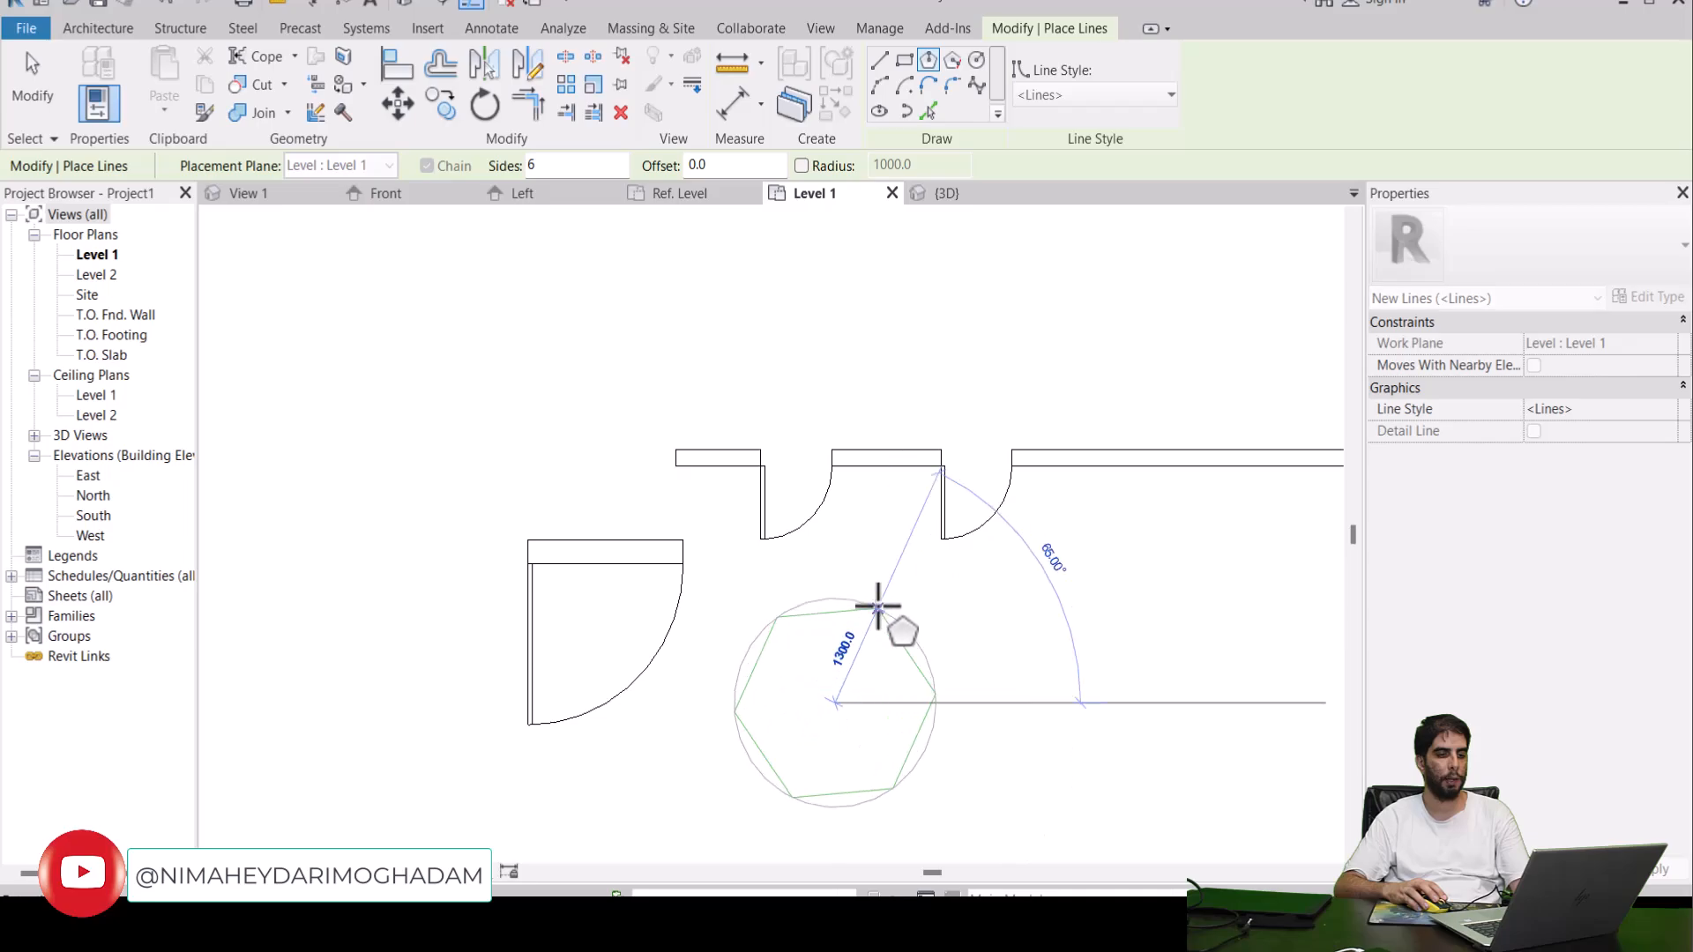
left_click(871, 623)
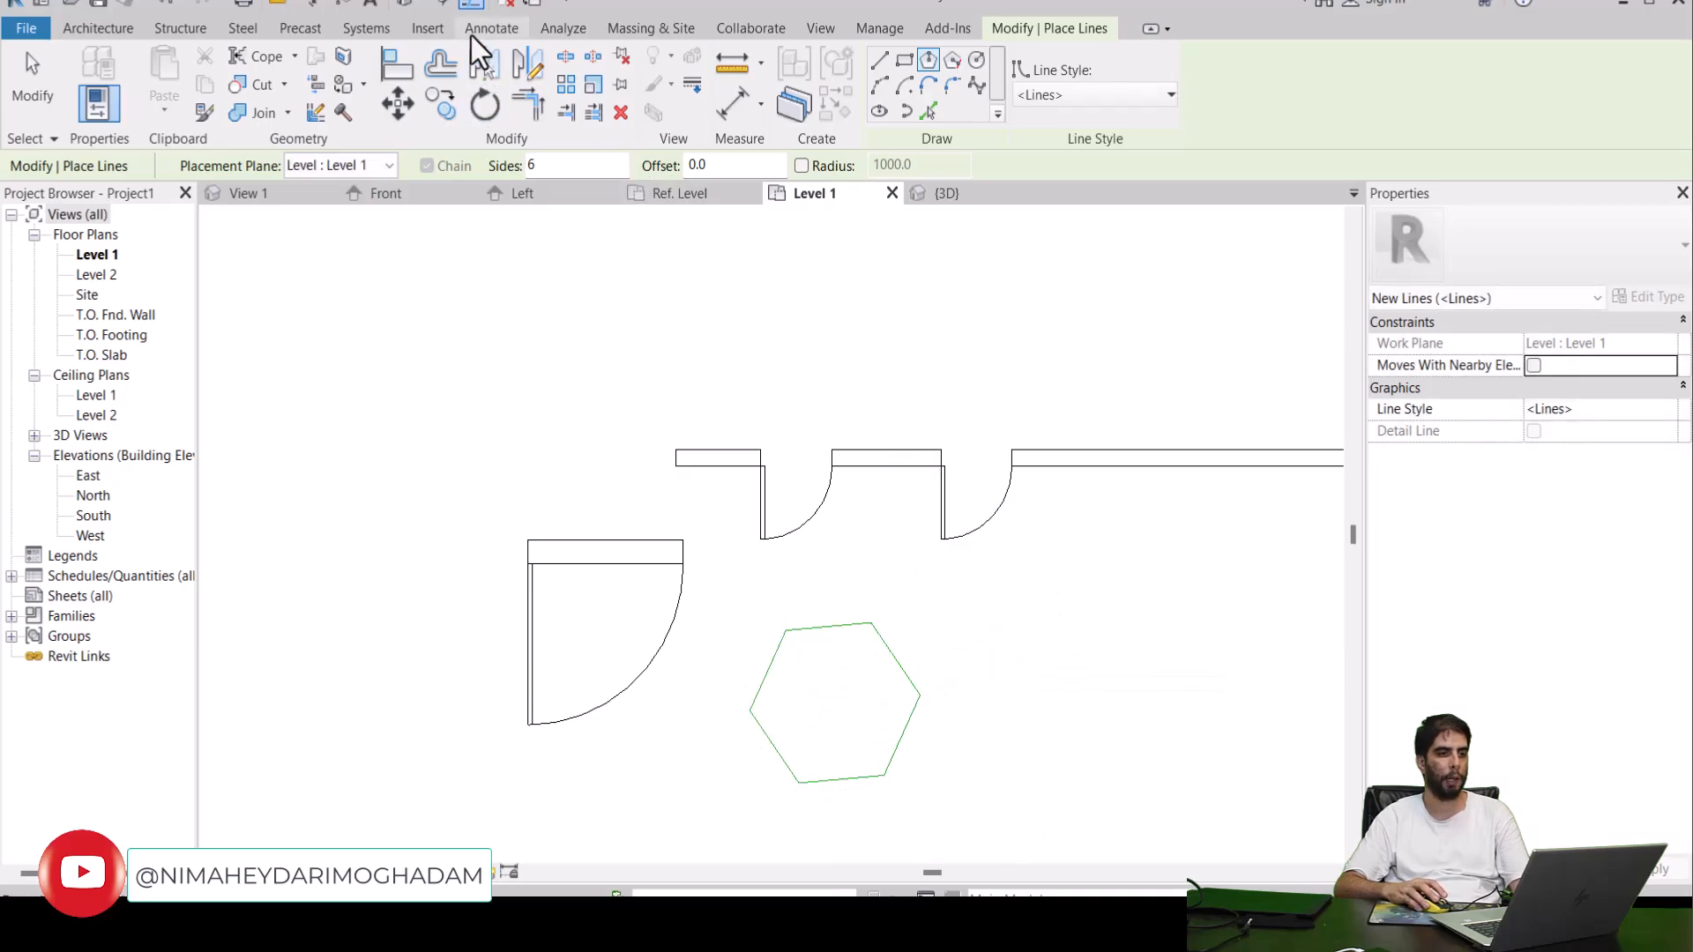
Draw a detail-line circle with a radius of about 1100 beside the hexagon, using the Thin Lines style.
left_click(488, 29)
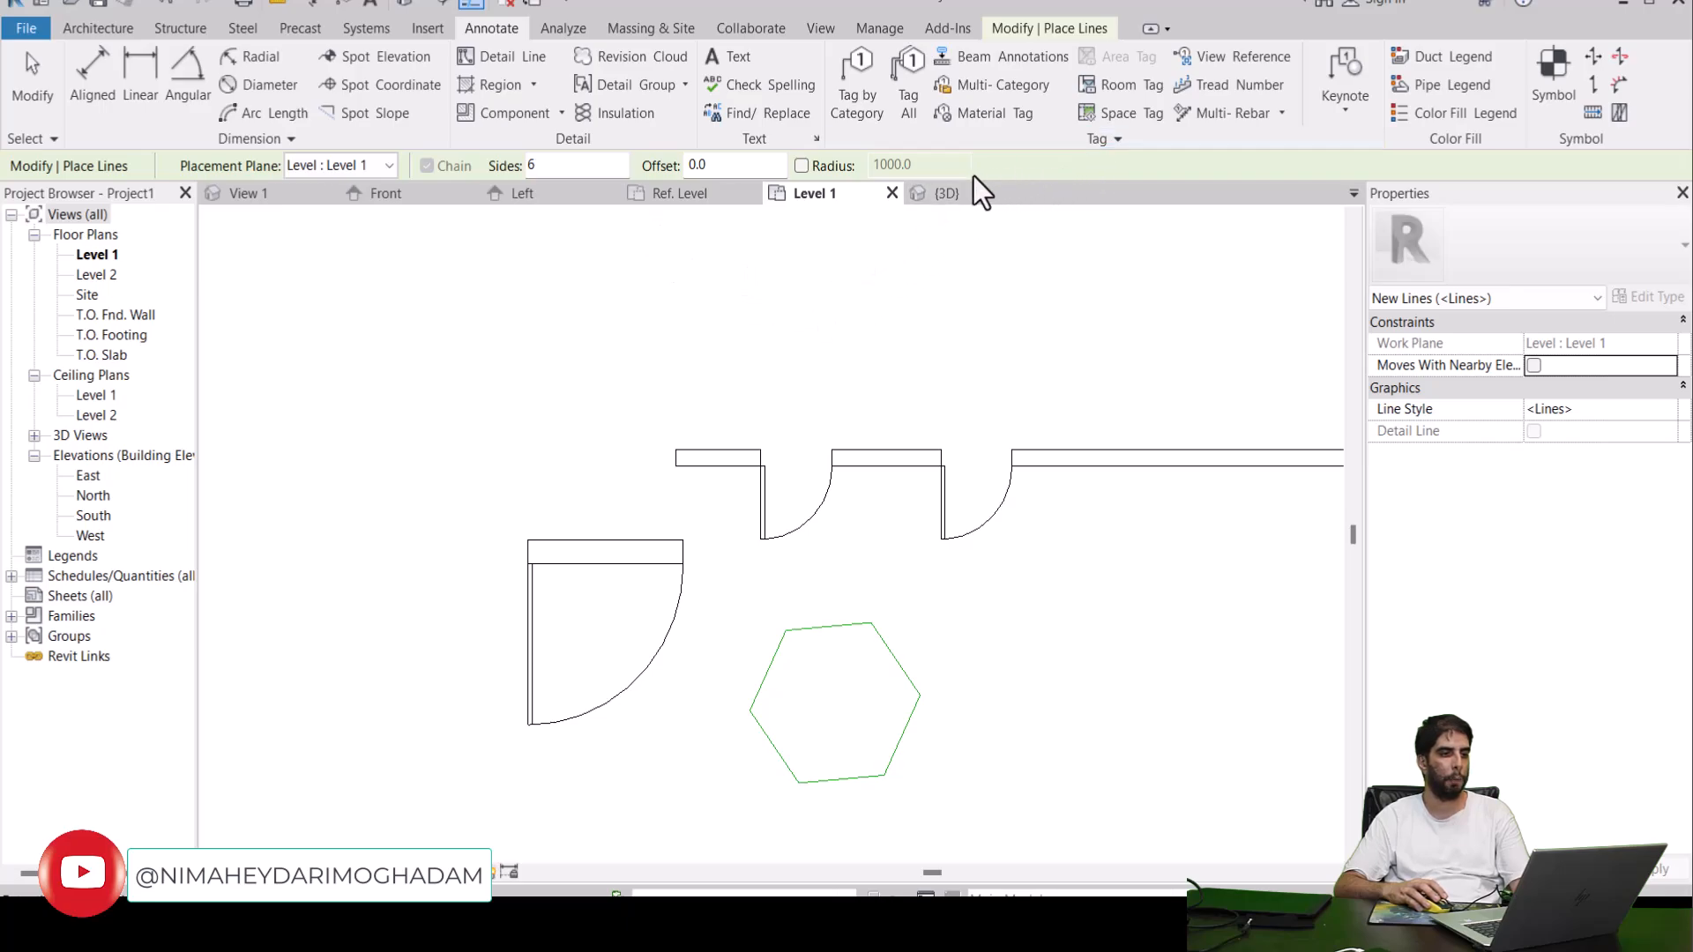
left_click(525, 65)
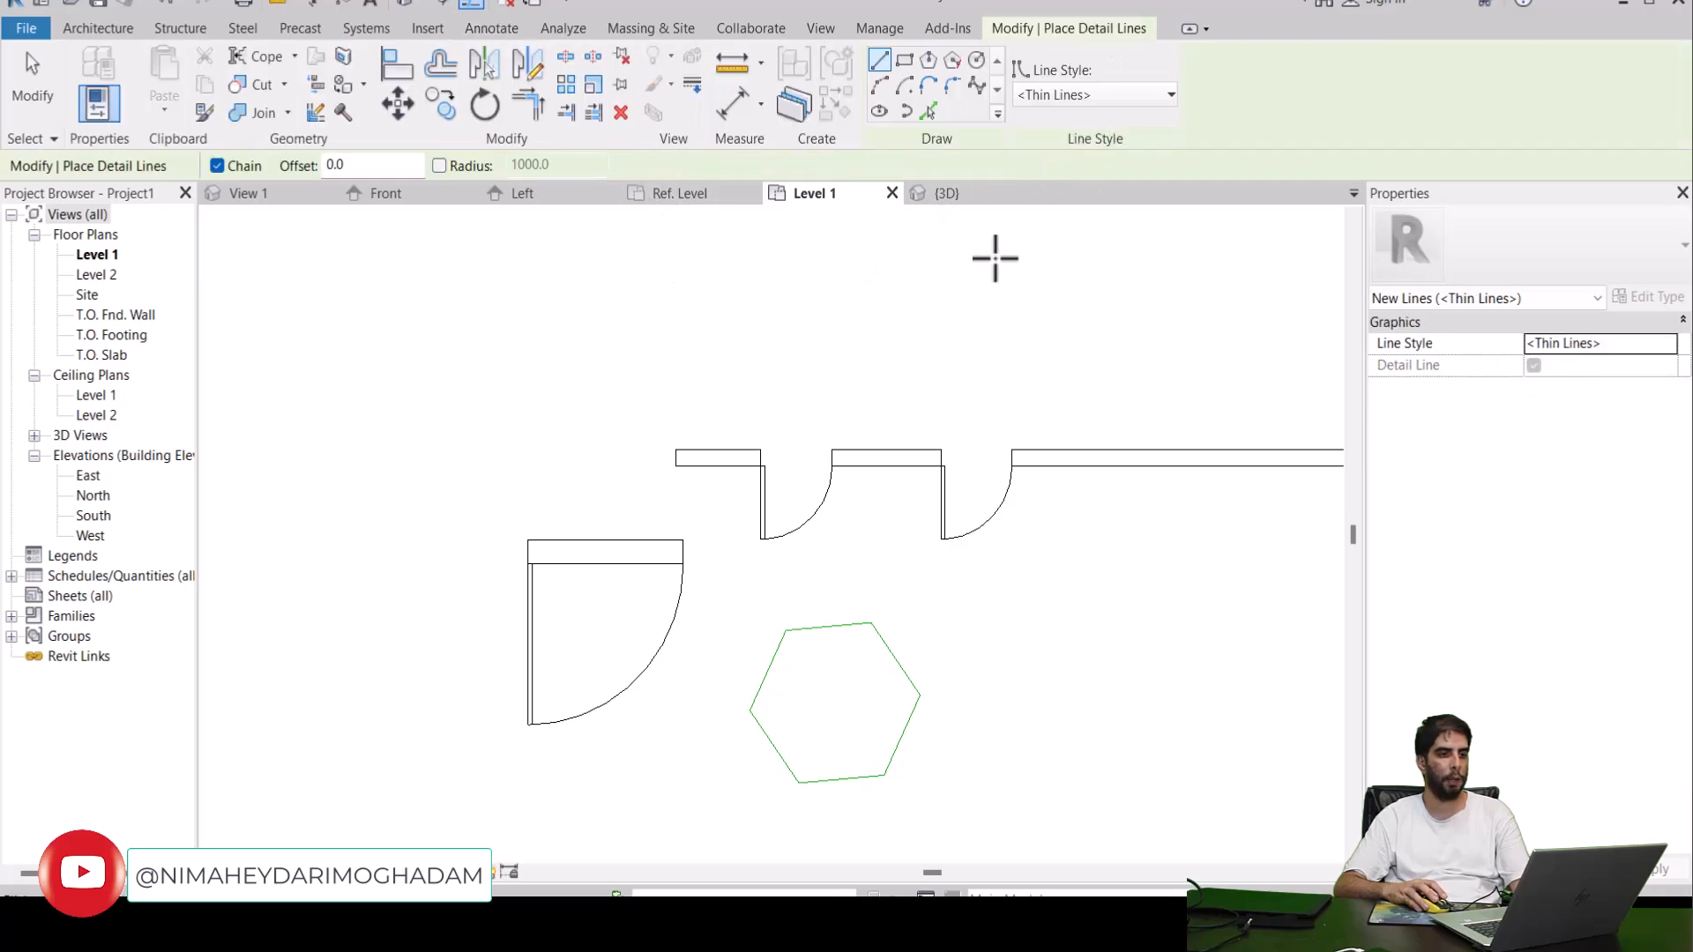
left_click(976, 59)
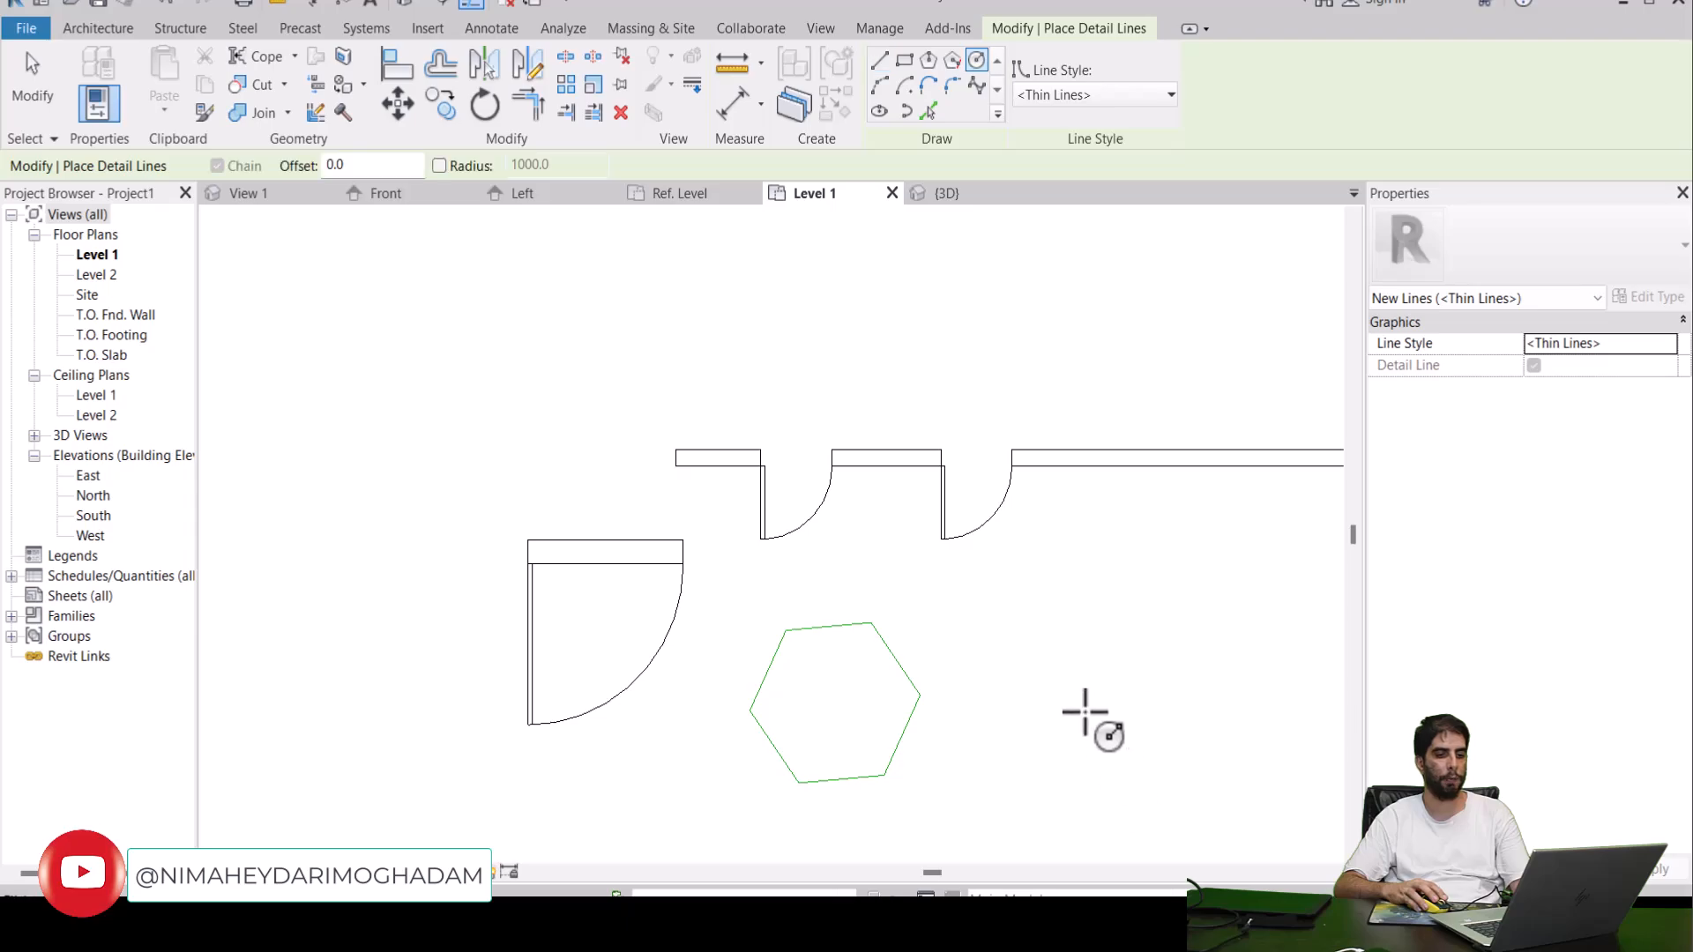
left_click(1083, 710)
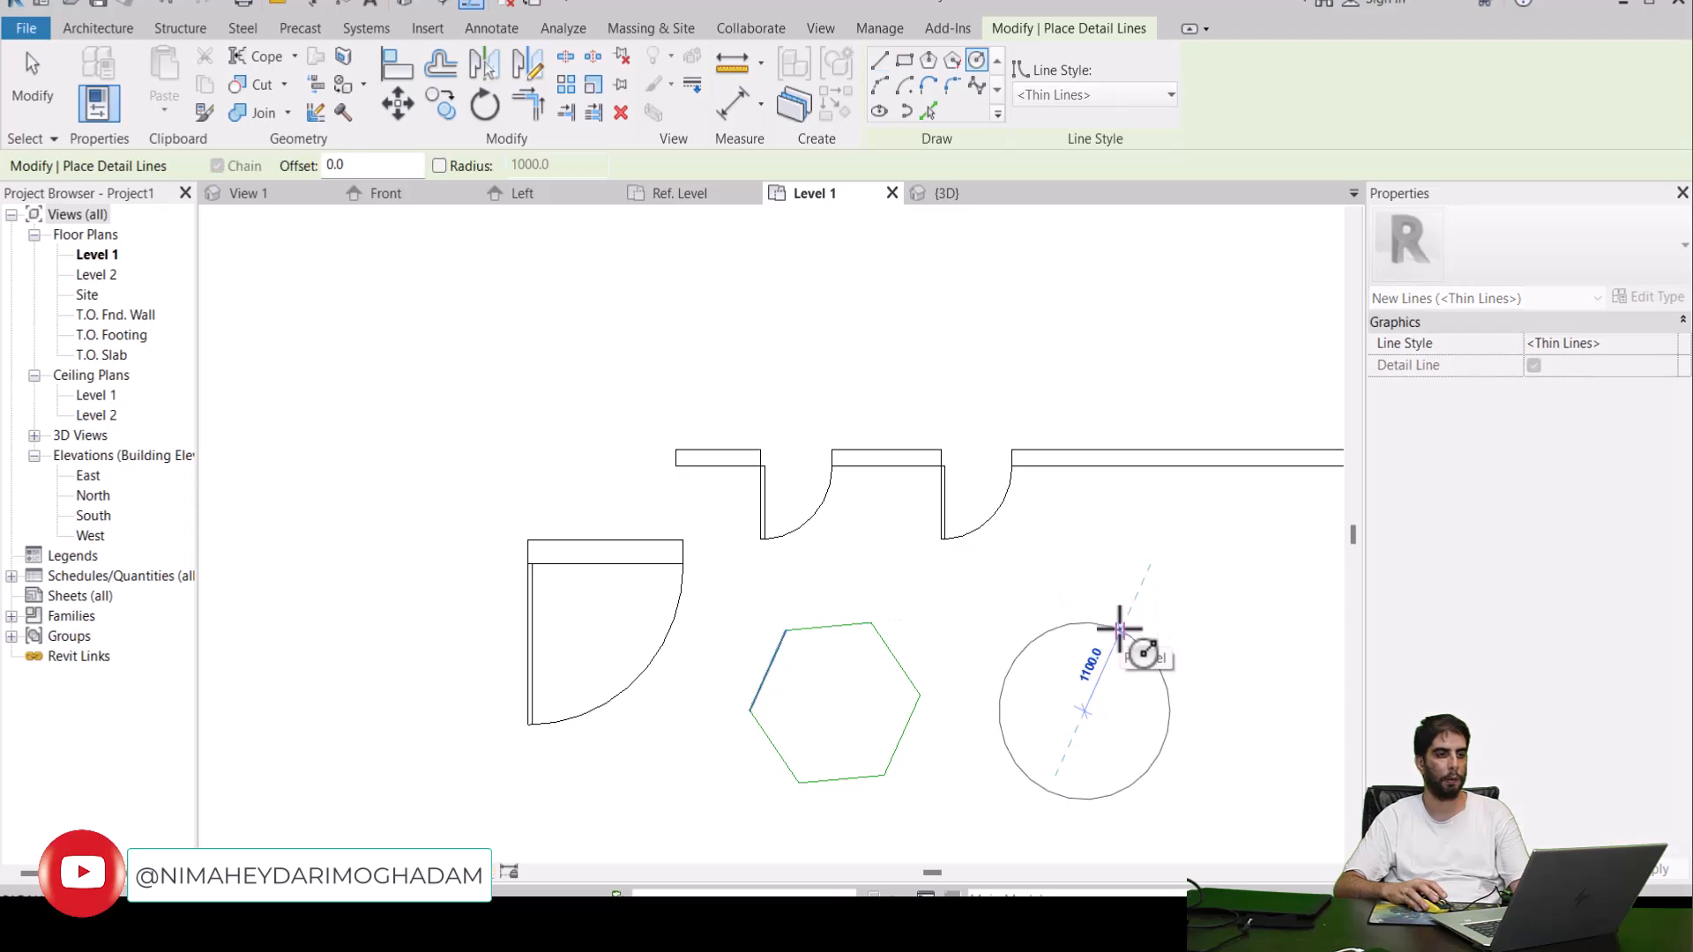
left_click(1119, 629)
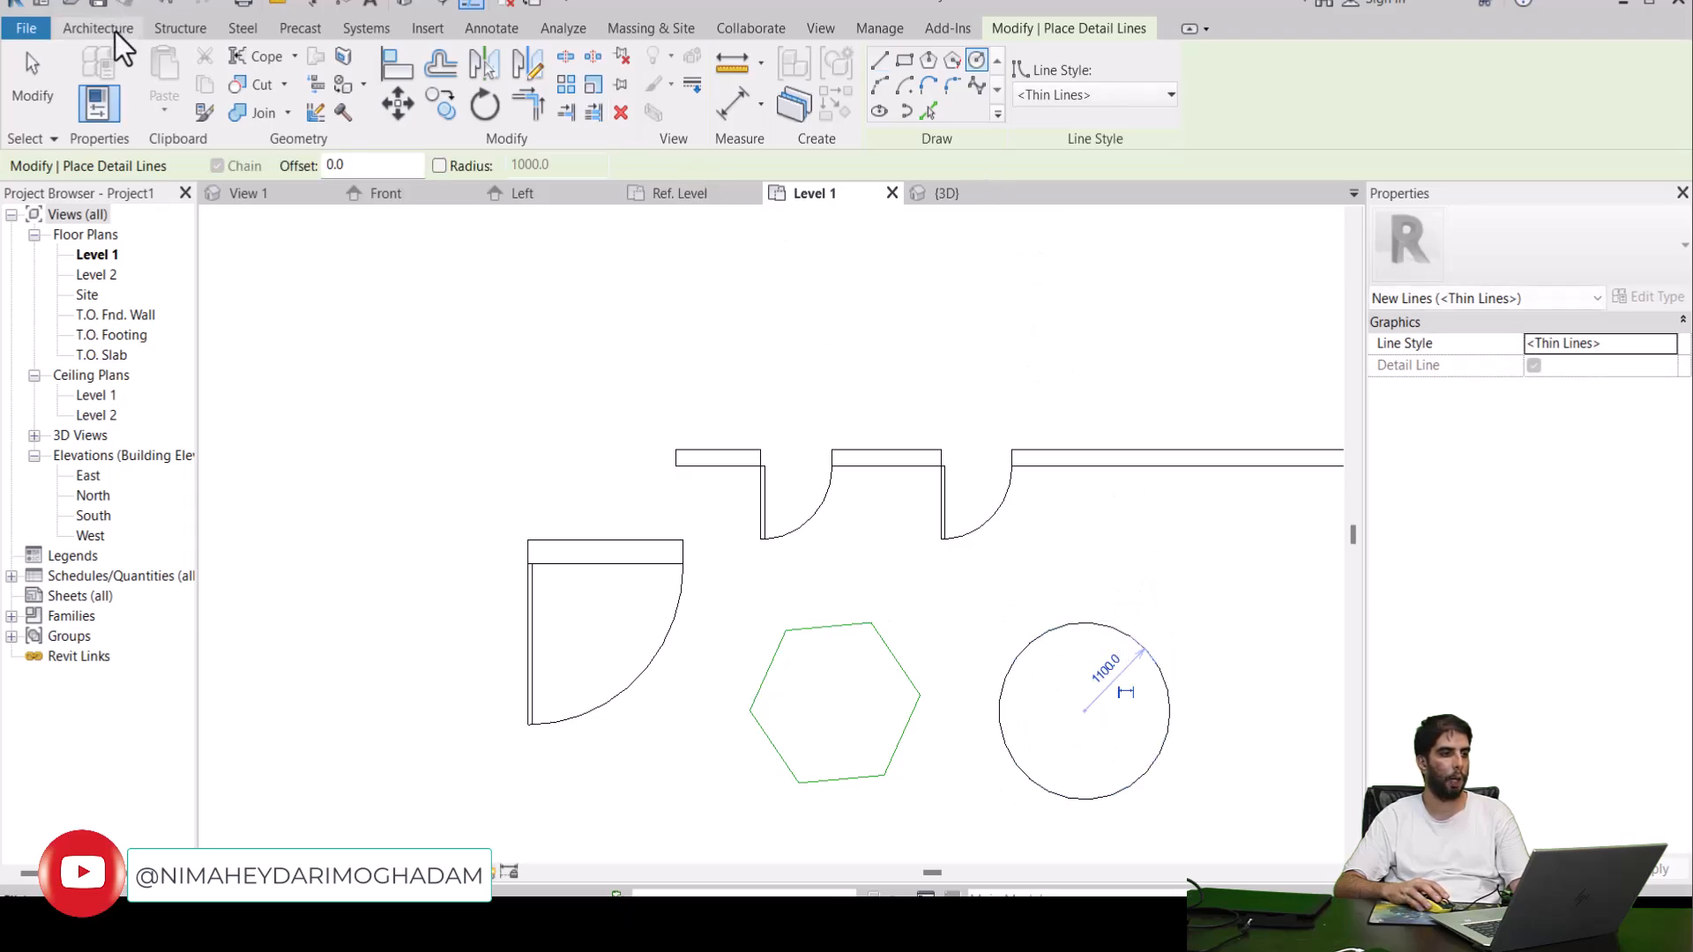
left_click(54, 84)
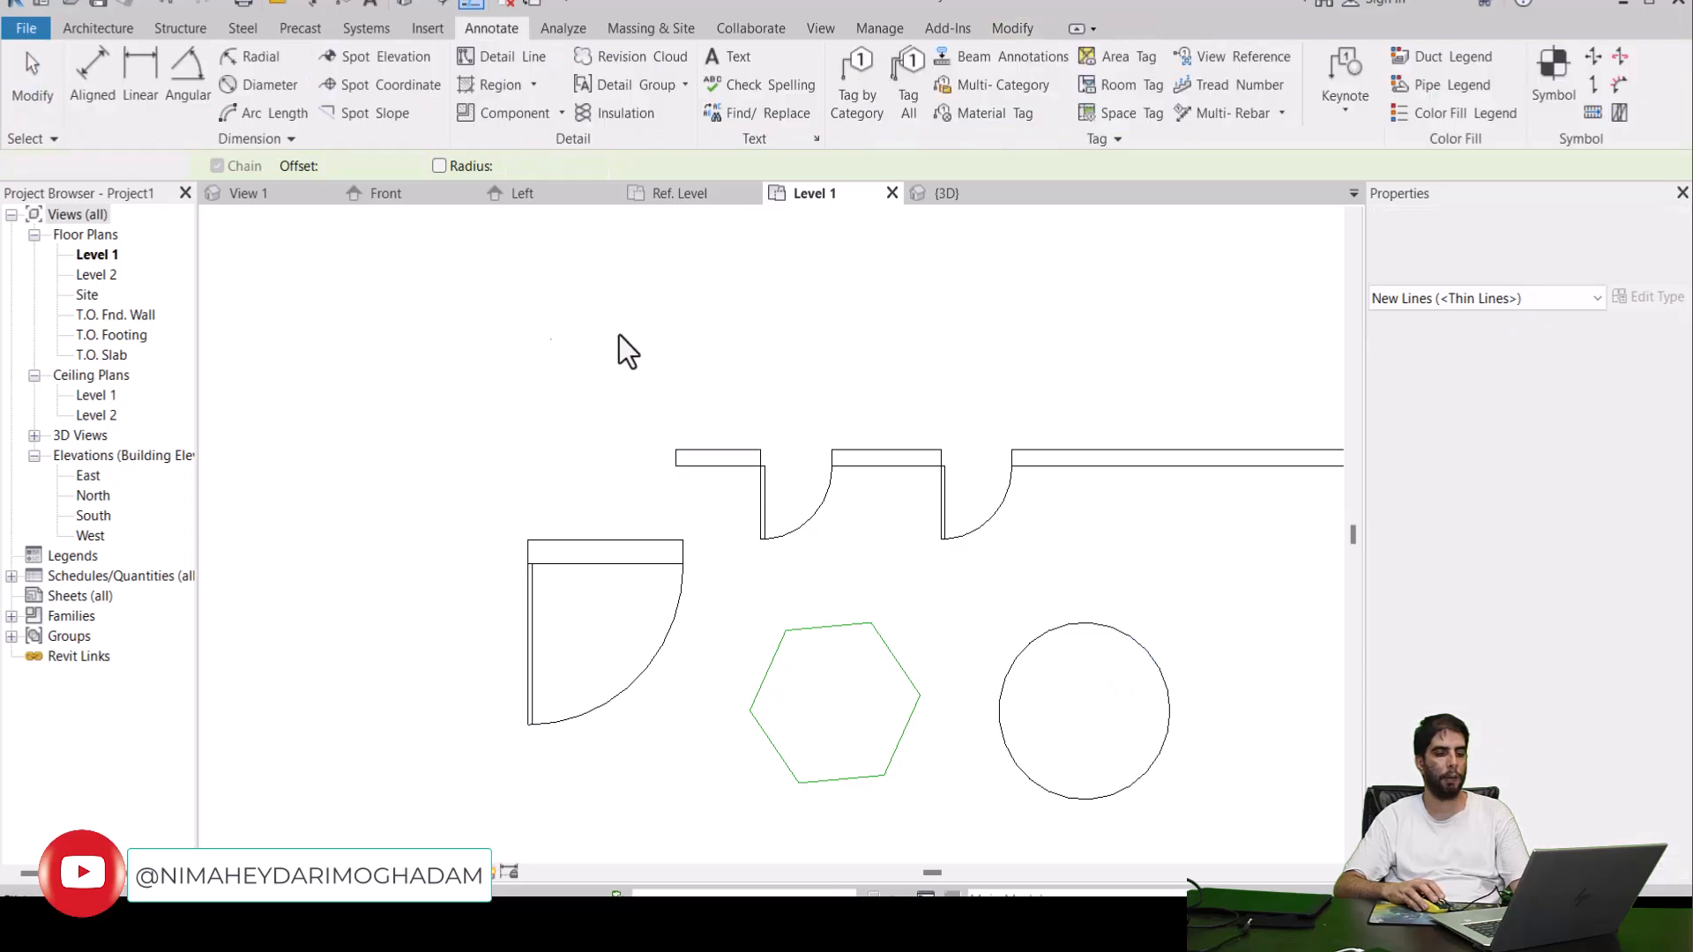
Check how the model-line hexagon and the detail-line circle display in the default 3D view.
middle_click_drag(1070, 776, 763, 589)
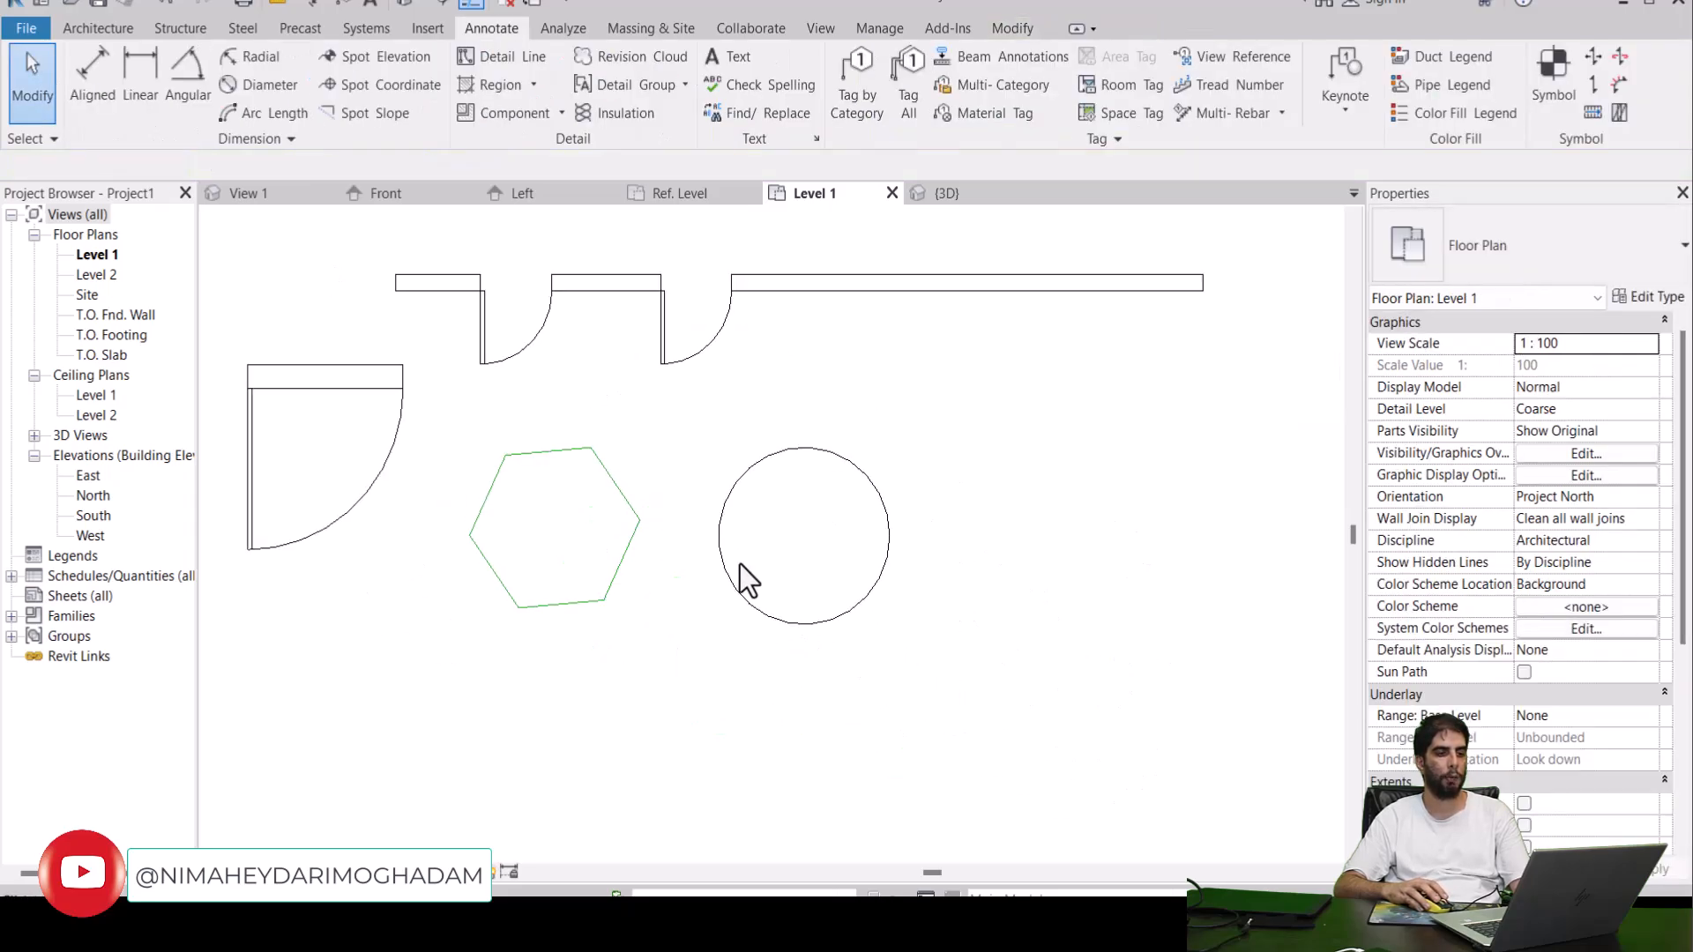
left_click(942, 195)
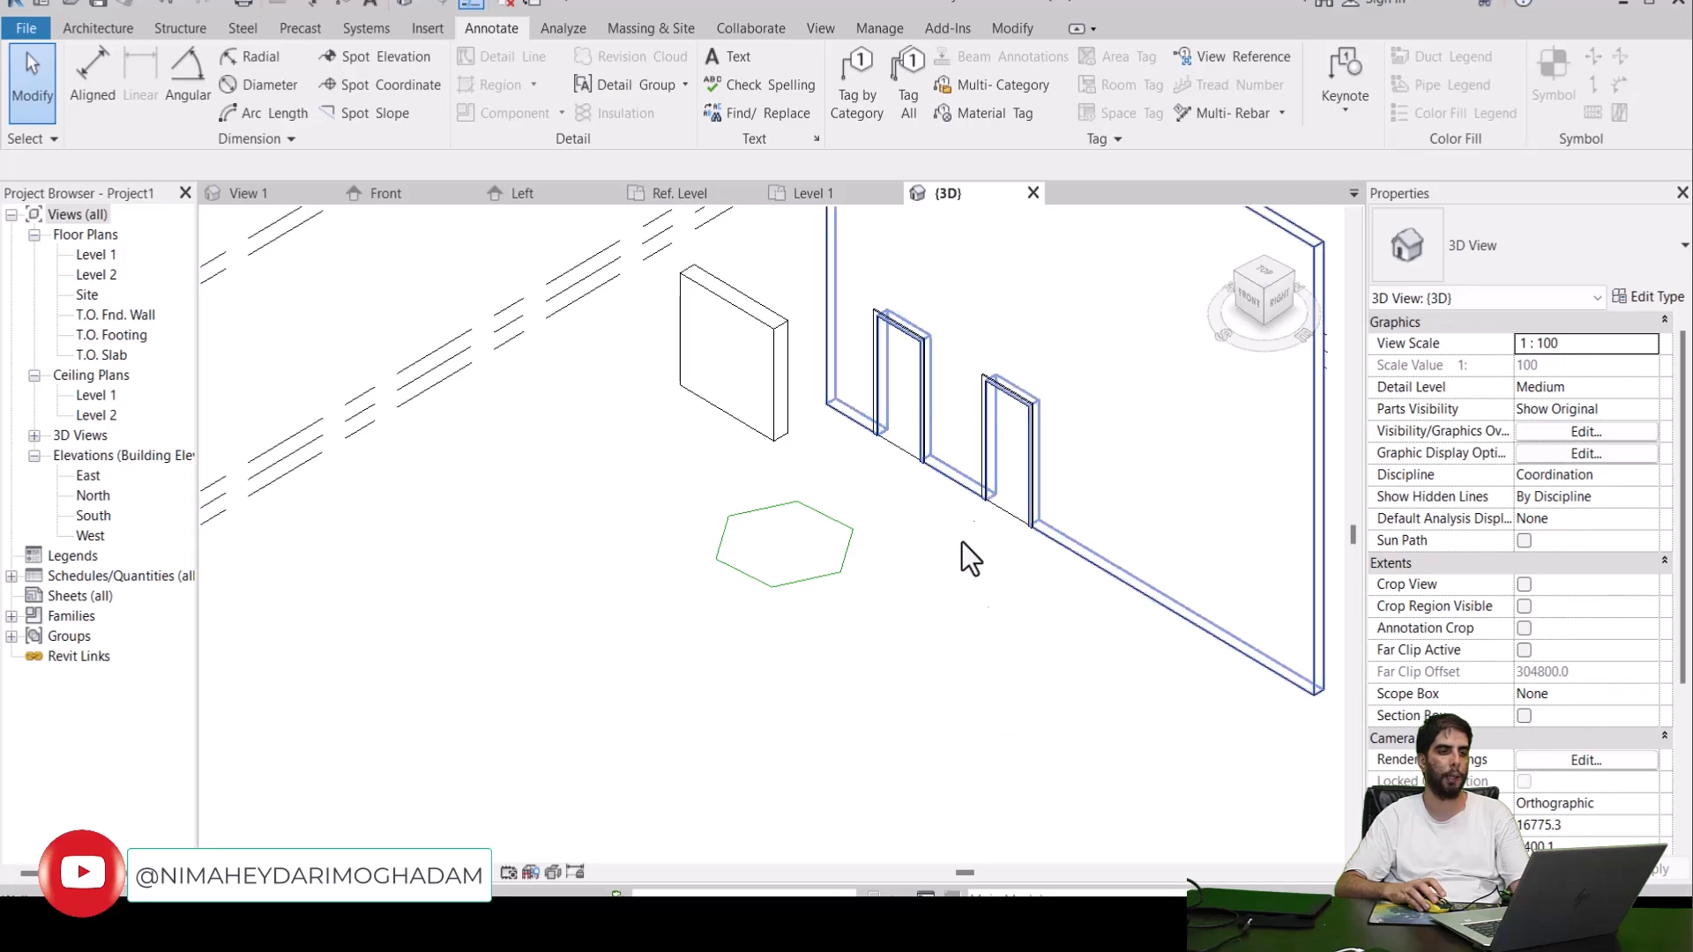
middle_click_drag(1022, 603, 967, 616)
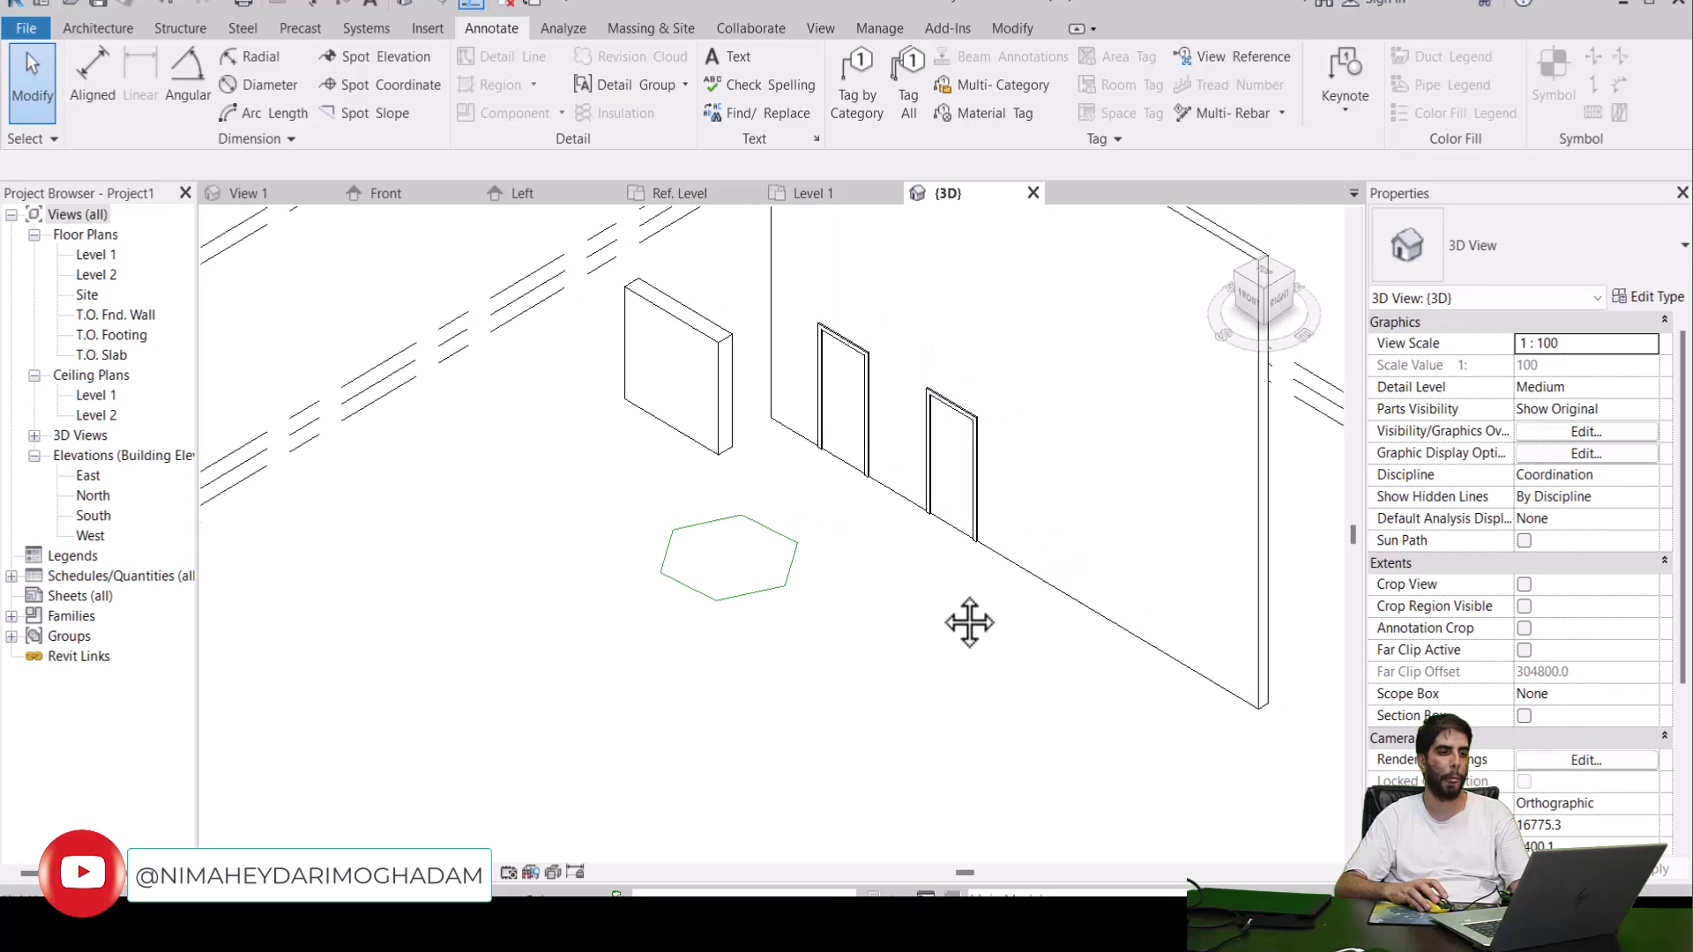
Delete the two vertical symbolic lines and the arc from the family's Ref. Level view.
left_click(711, 199)
scroll(847, 492, "down", 3)
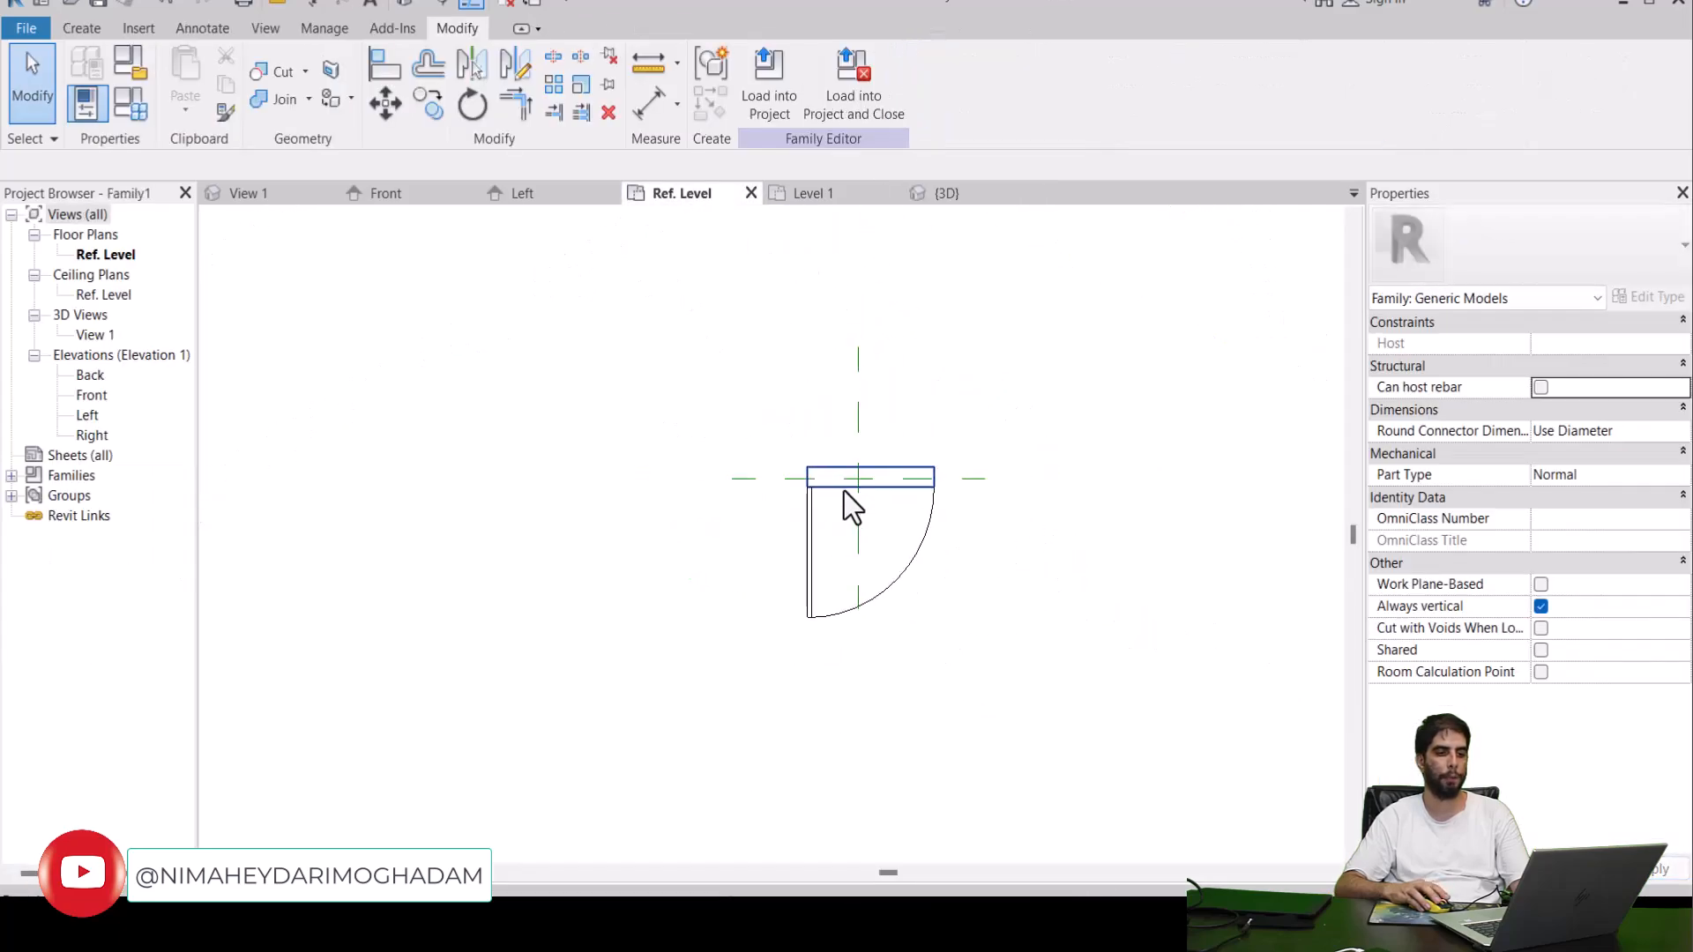
scroll(841, 488, "up", 5)
left_click_drag(772, 504, 675, 626)
key("Delete")
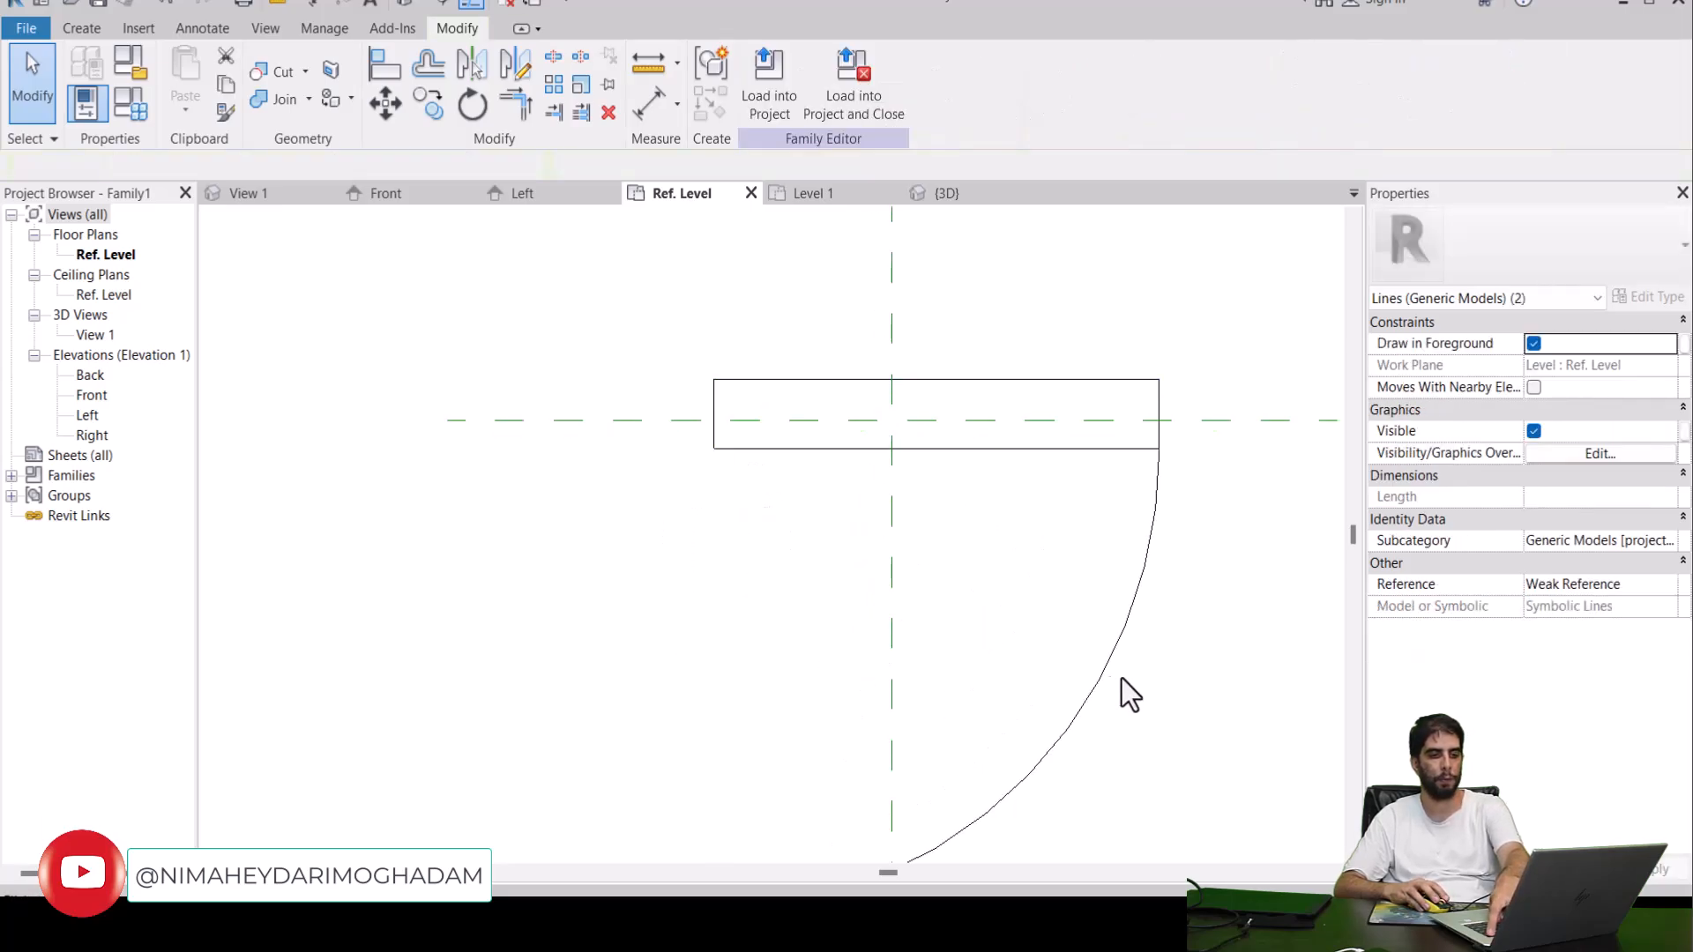
left_click_drag(1210, 598, 1081, 624)
key("Delete")
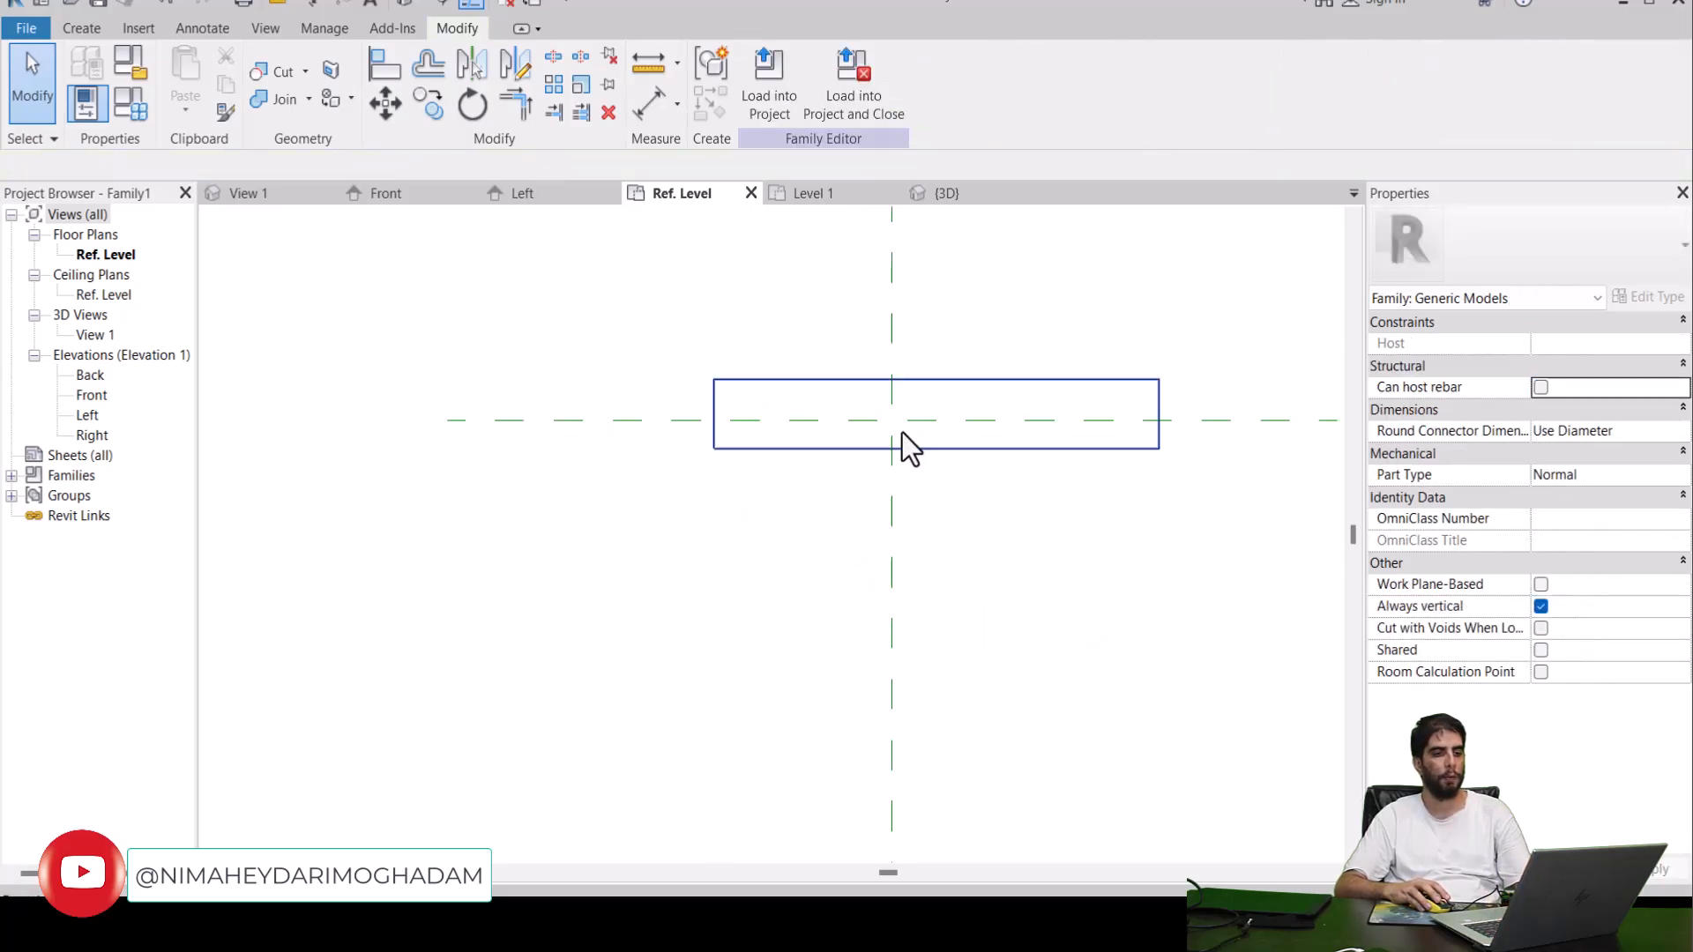
Stretch the extrusion in width and depth, placing its upper edge about 420 from the horizontal reference plane.
left_click(823, 447)
left_click_drag(938, 460, 938, 644)
left_click_drag(933, 374, 933, 346)
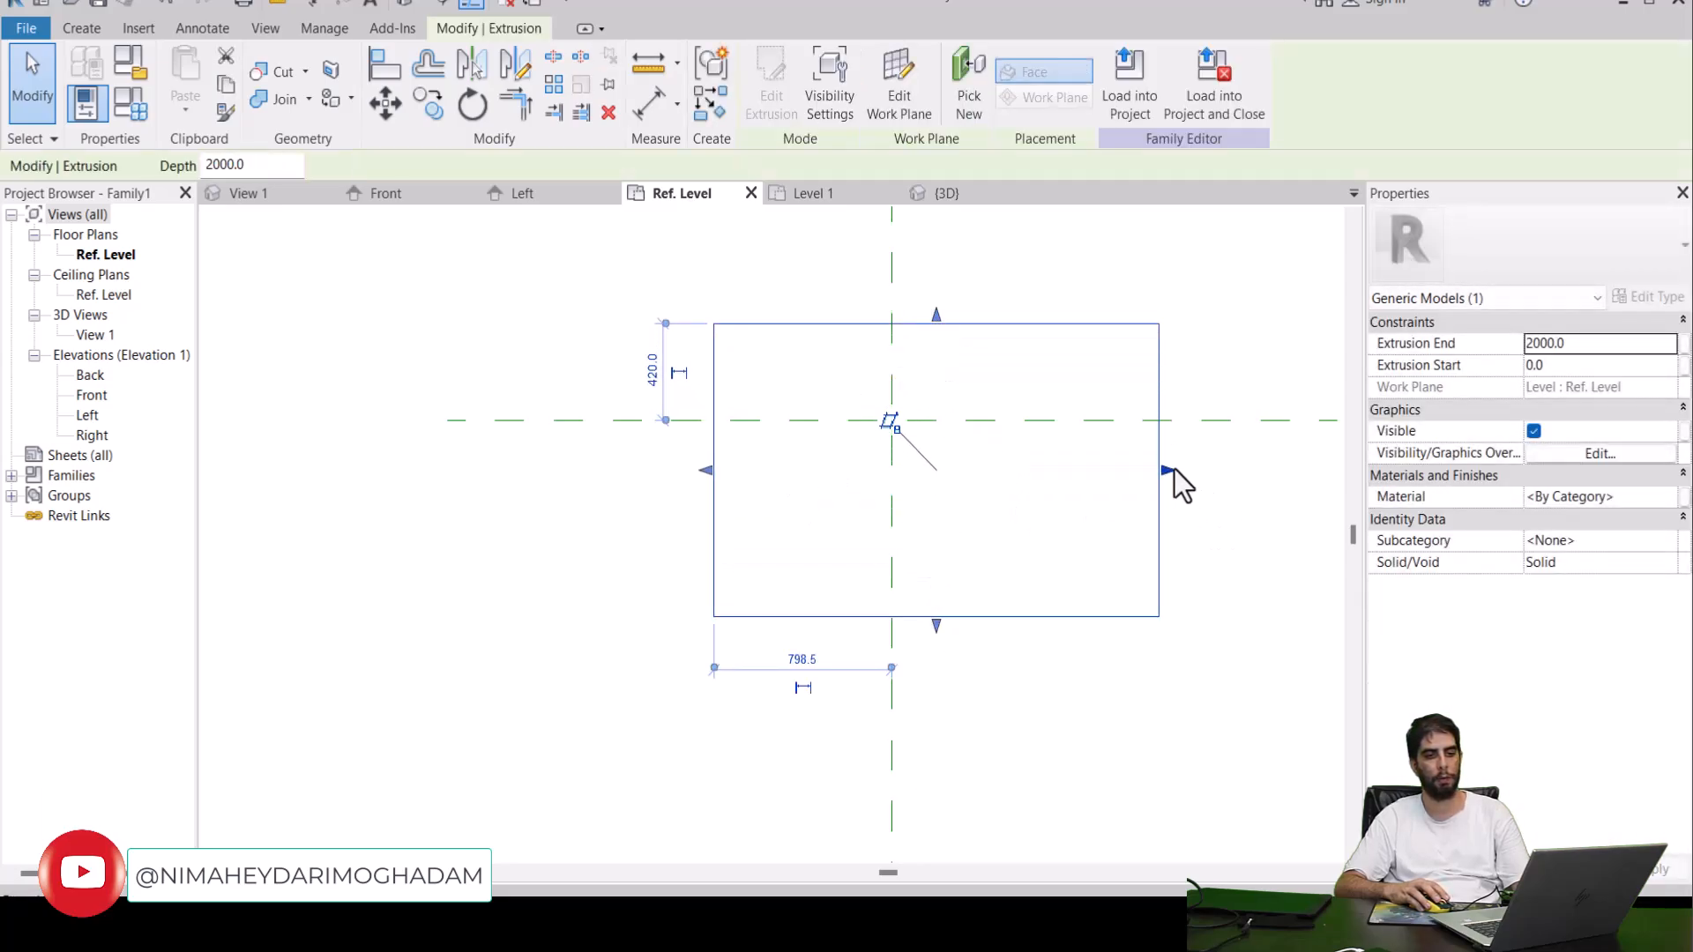
left_click_drag(1162, 469, 1269, 470)
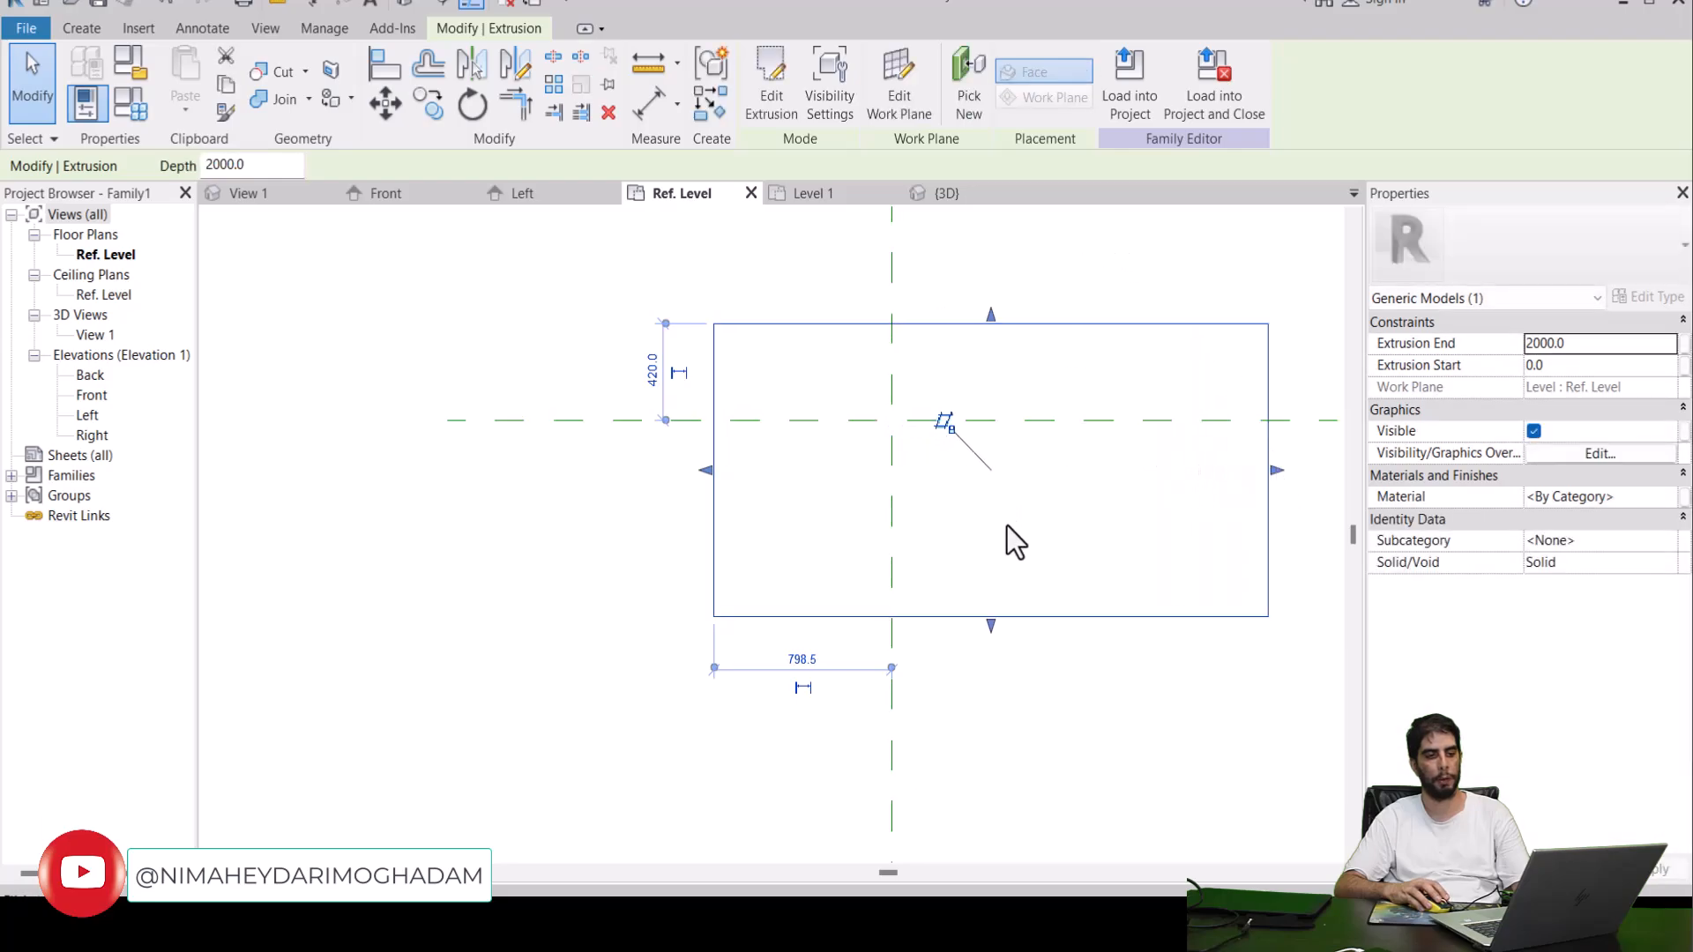
left_click_drag(988, 628, 979, 566)
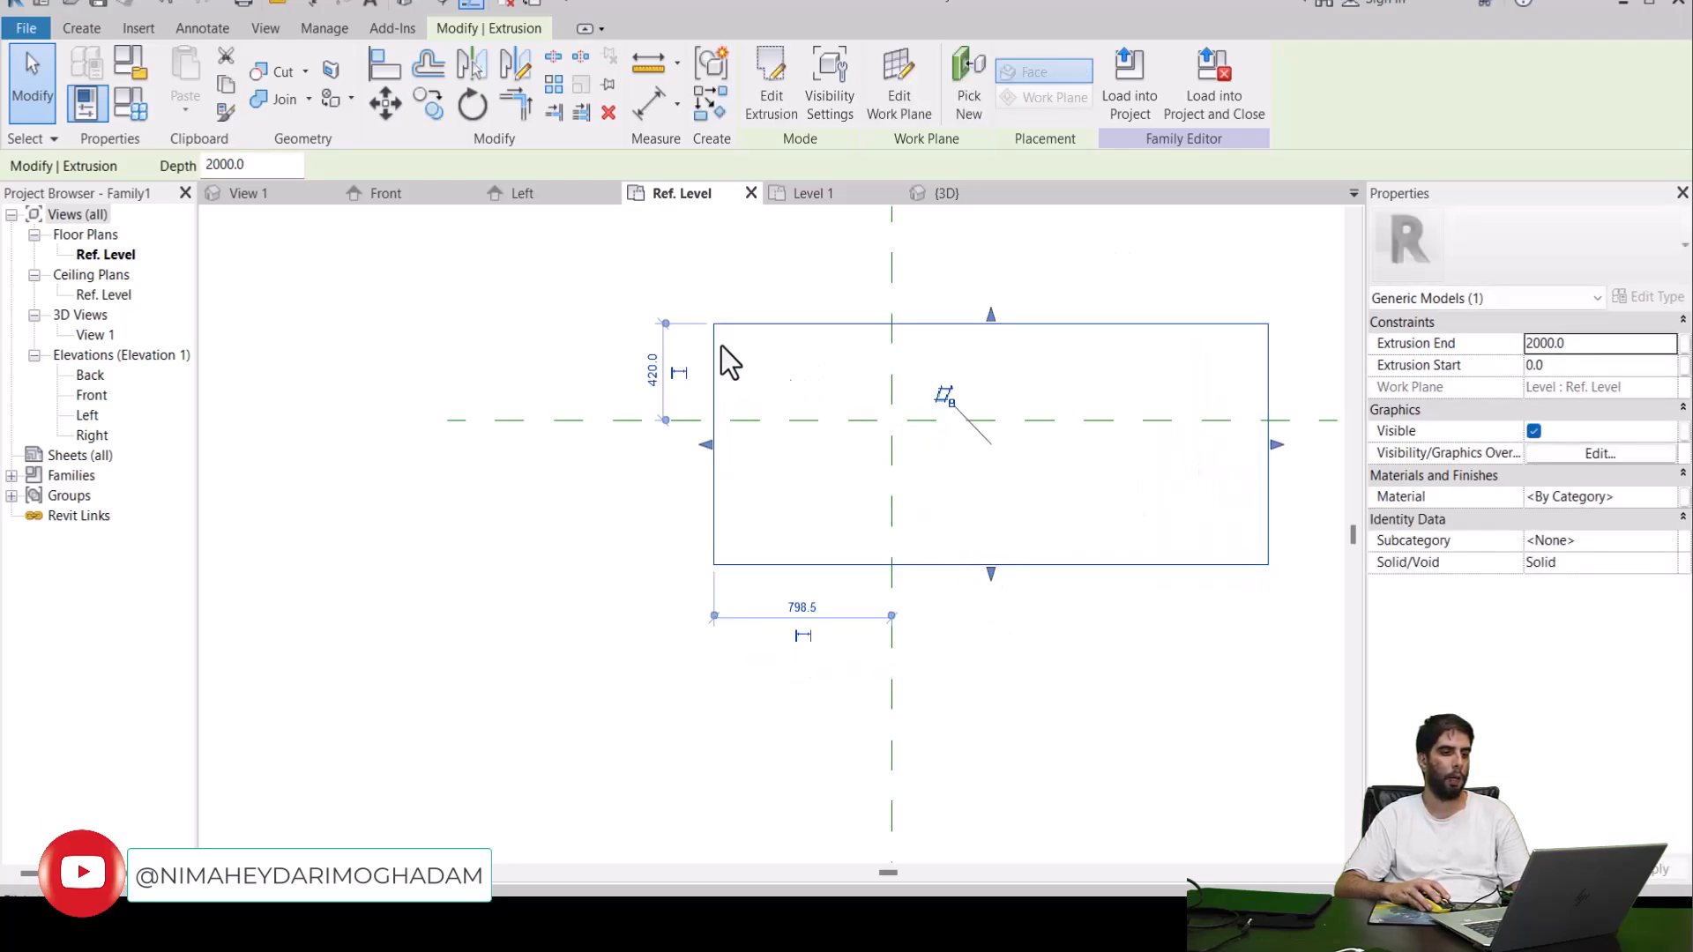
left_click(705, 395)
Show the box's front face in the family's 3D view and start a void extrusion.
left_click(264, 193)
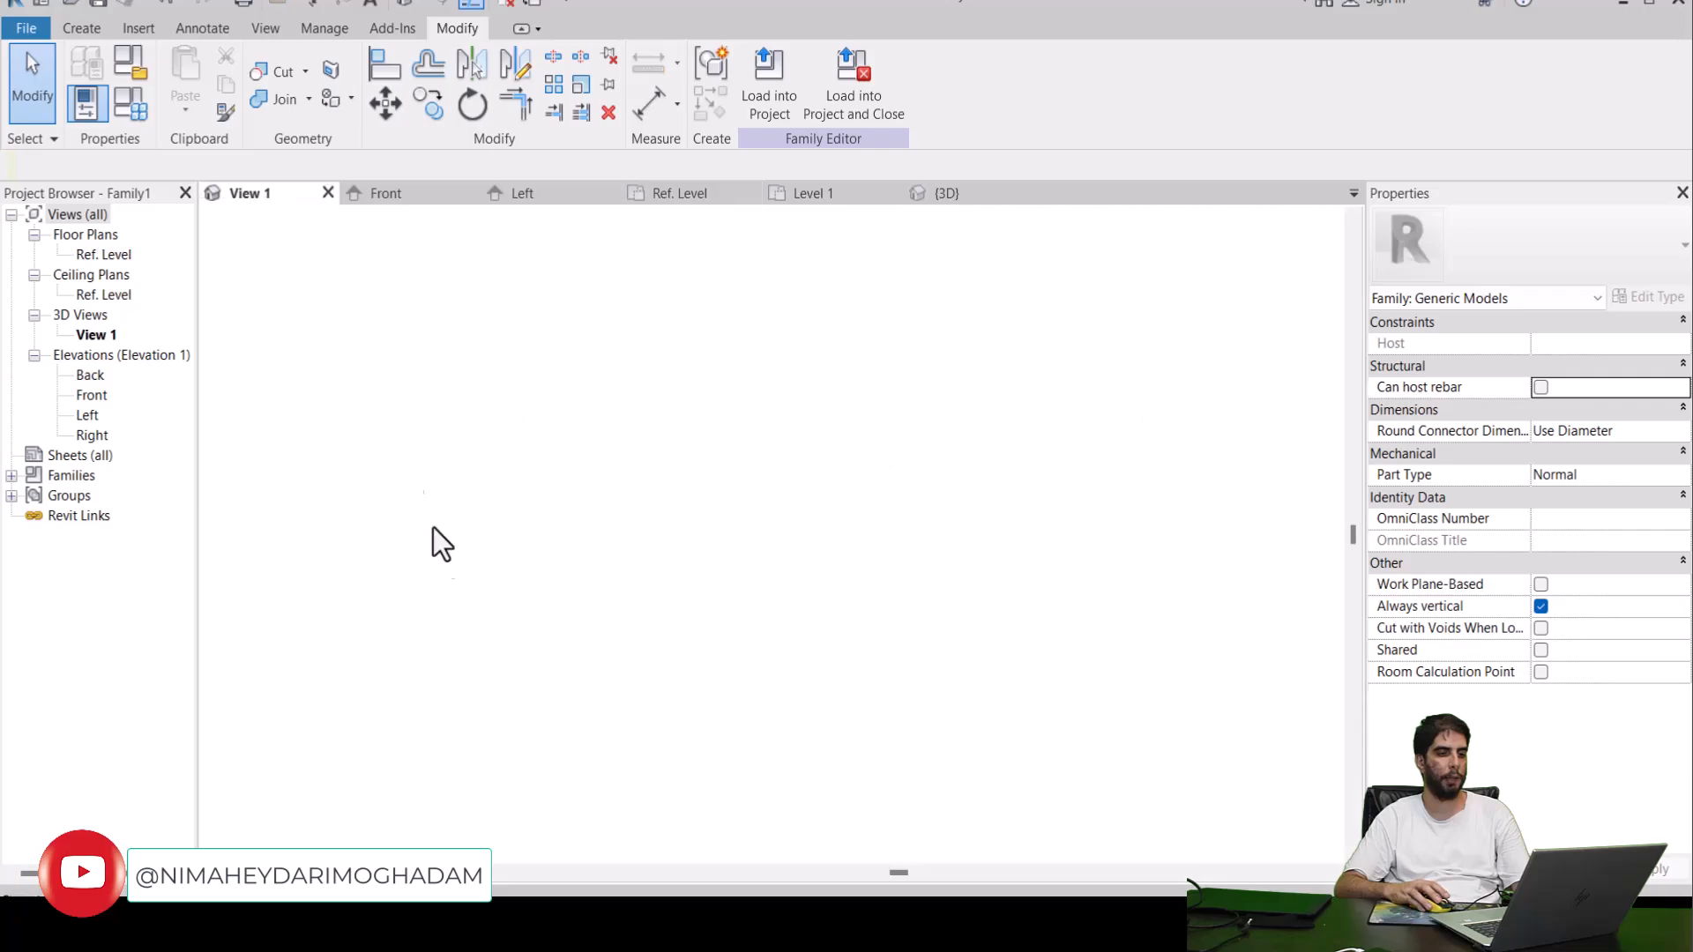
scroll(776, 411, "down", 3)
middle_click_drag(767, 558, 996, 649, "shift")
middle_click_drag(1070, 555, 1025, 591)
left_click(82, 28)
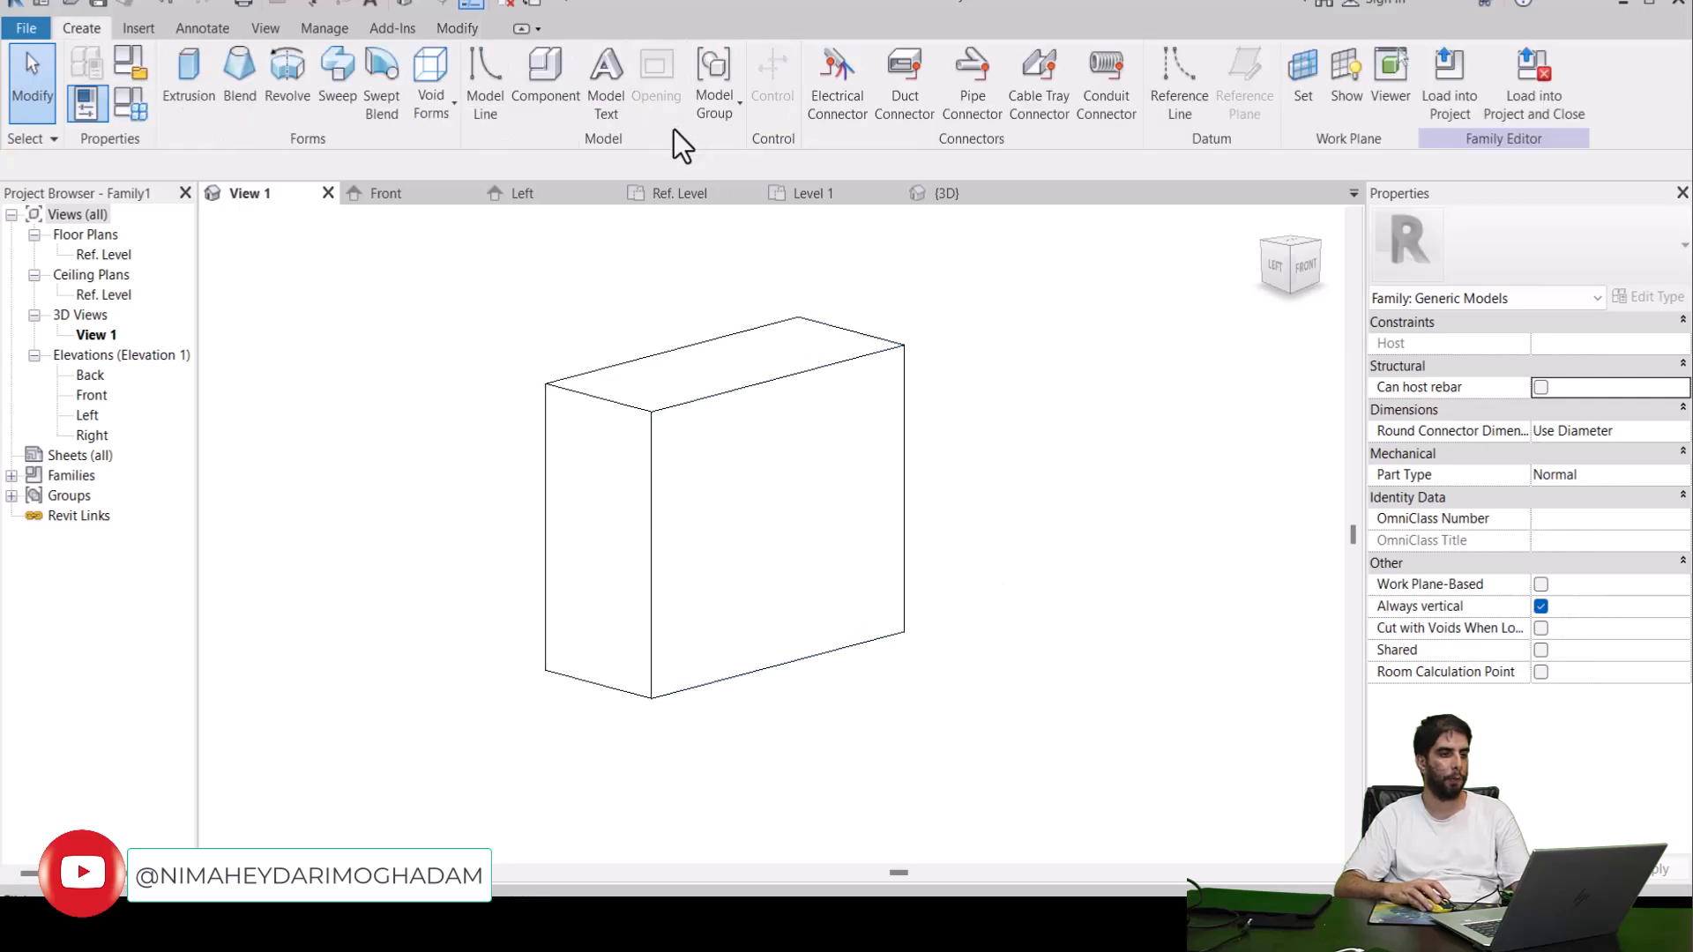
left_click(441, 103)
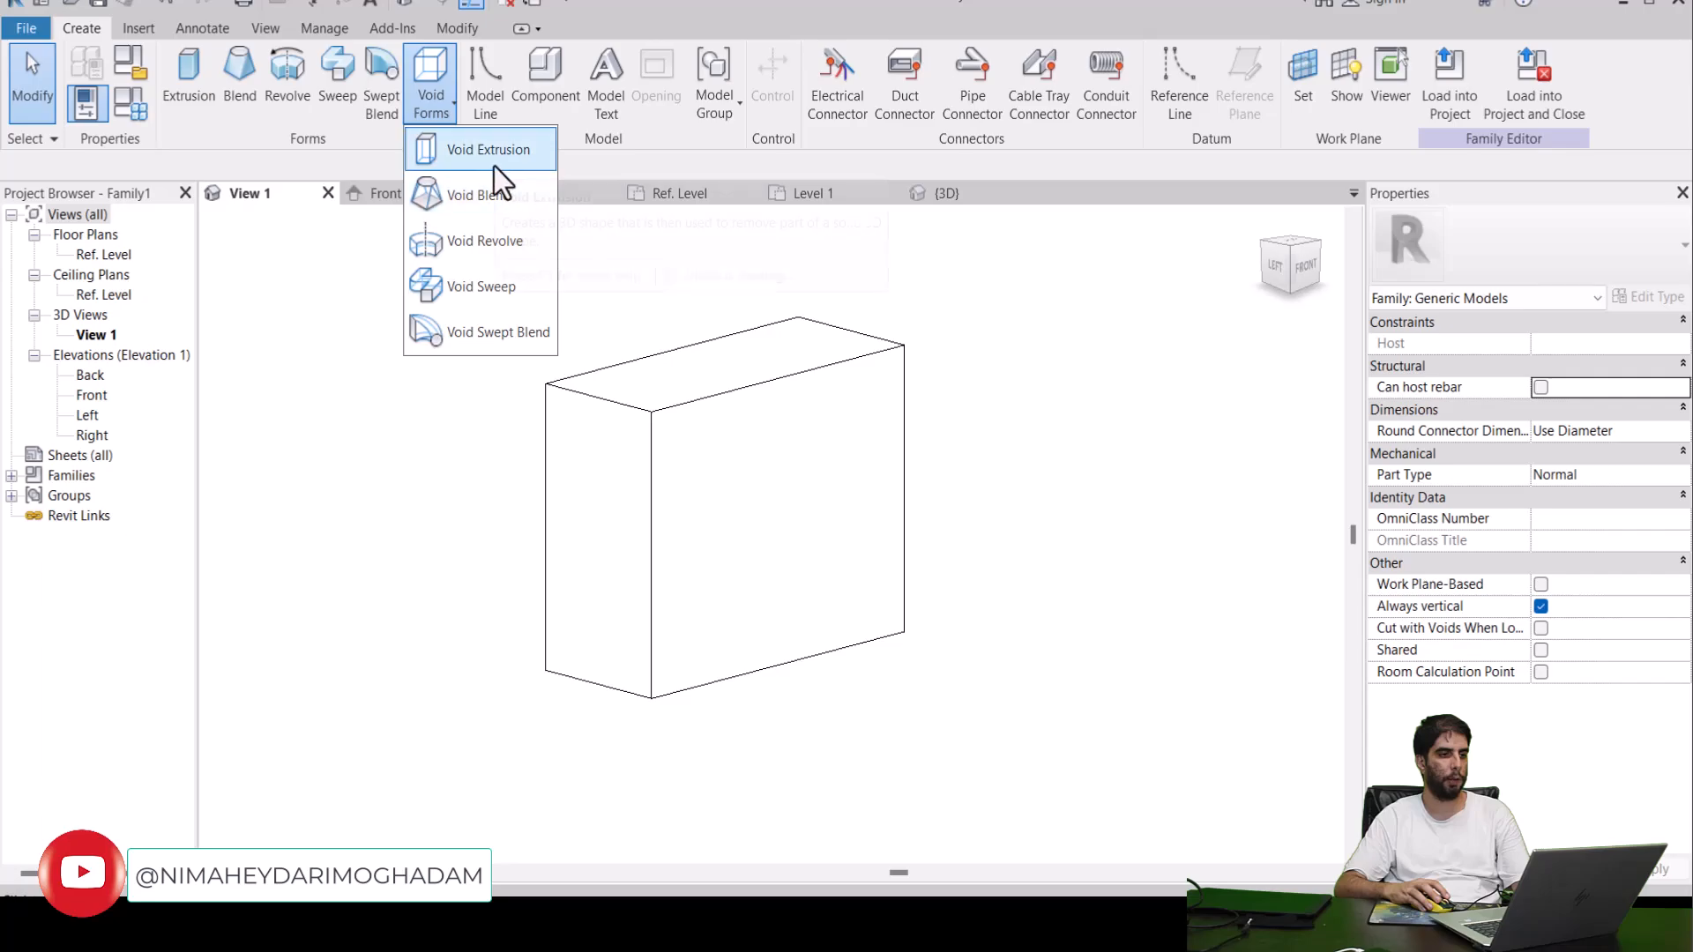
left_click(492, 152)
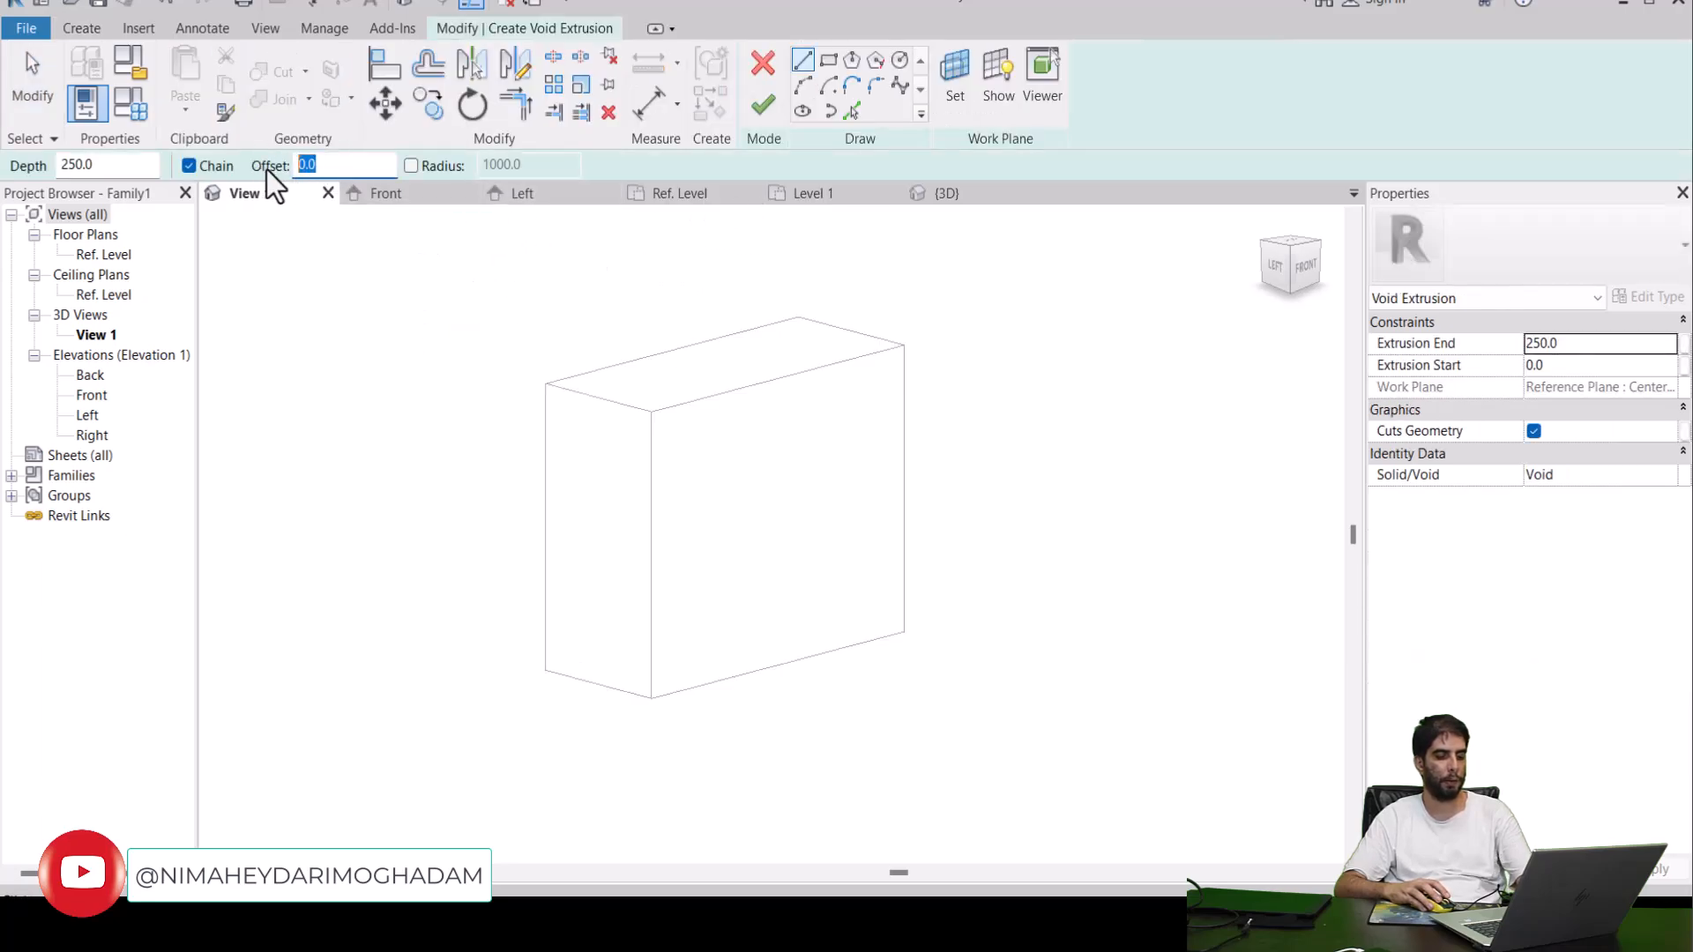
type("50")
scroll(854, 304, "up", 2)
left_click(827, 62)
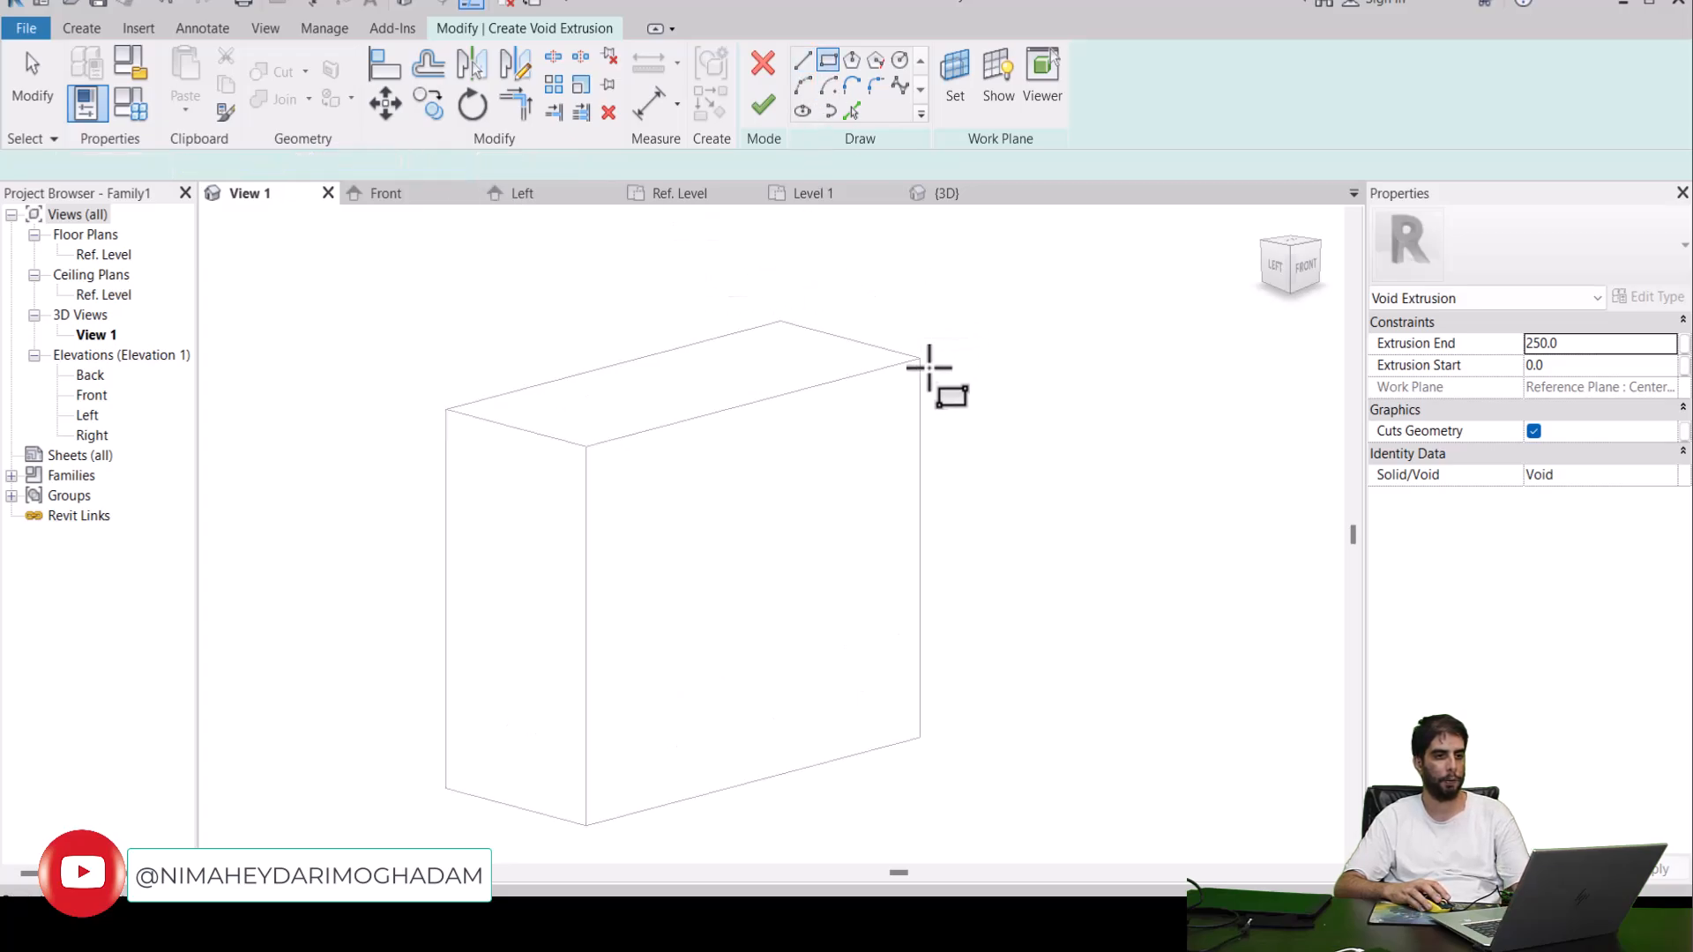
scroll(918, 361, "up", 3)
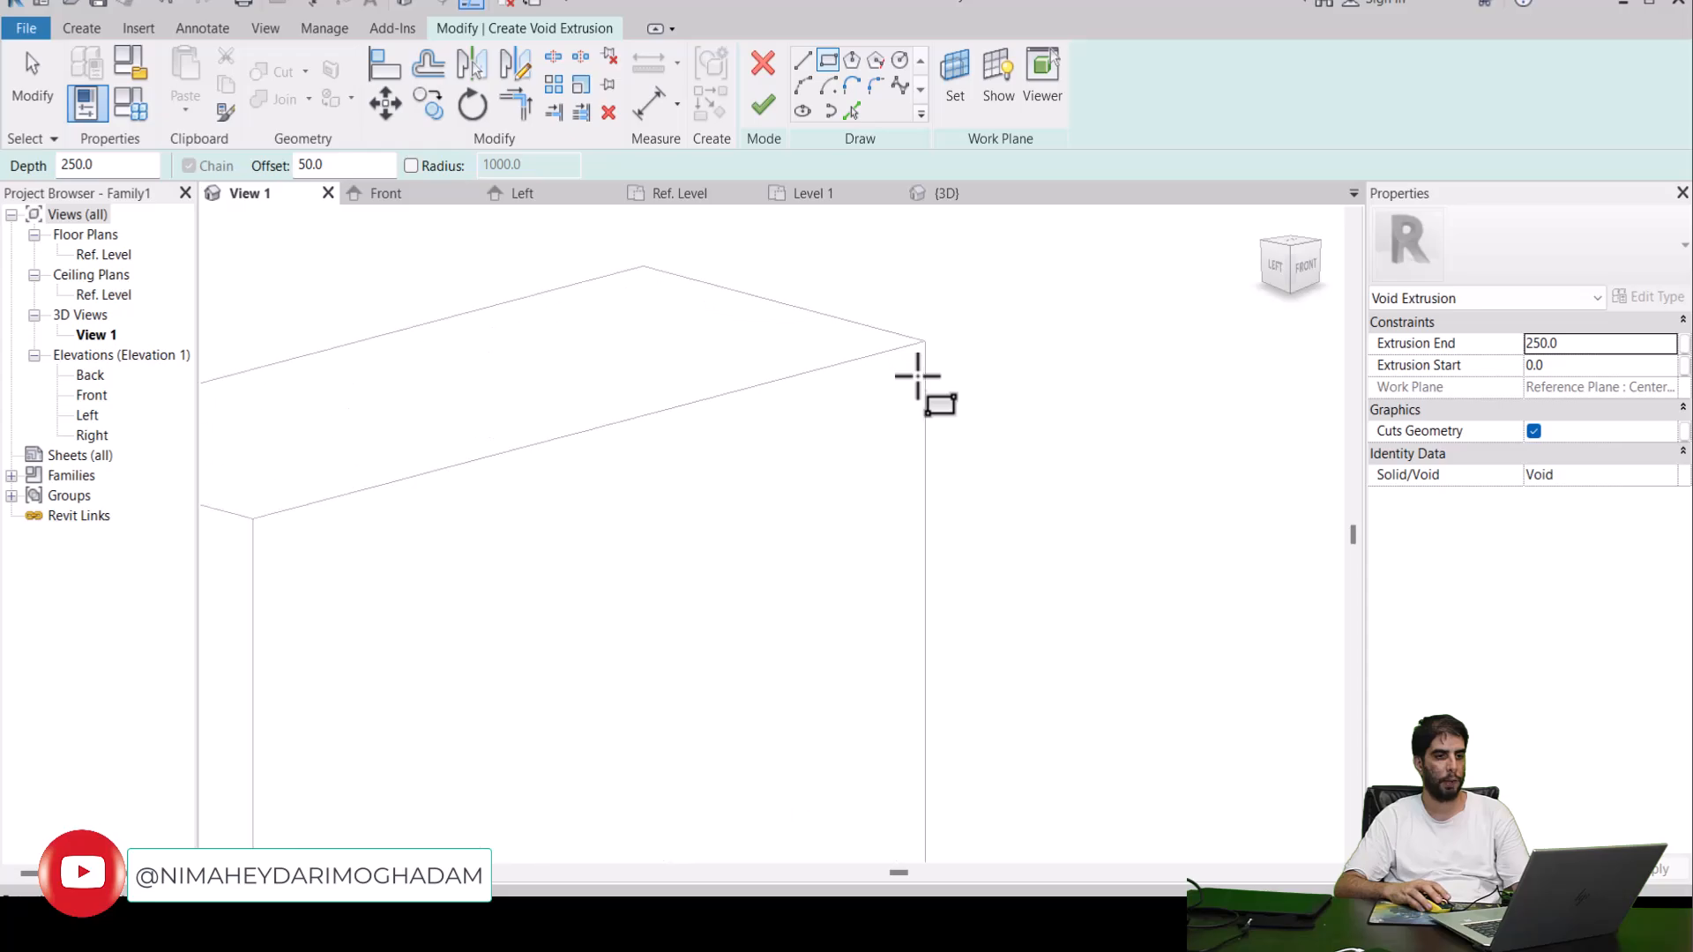
left_click(926, 340)
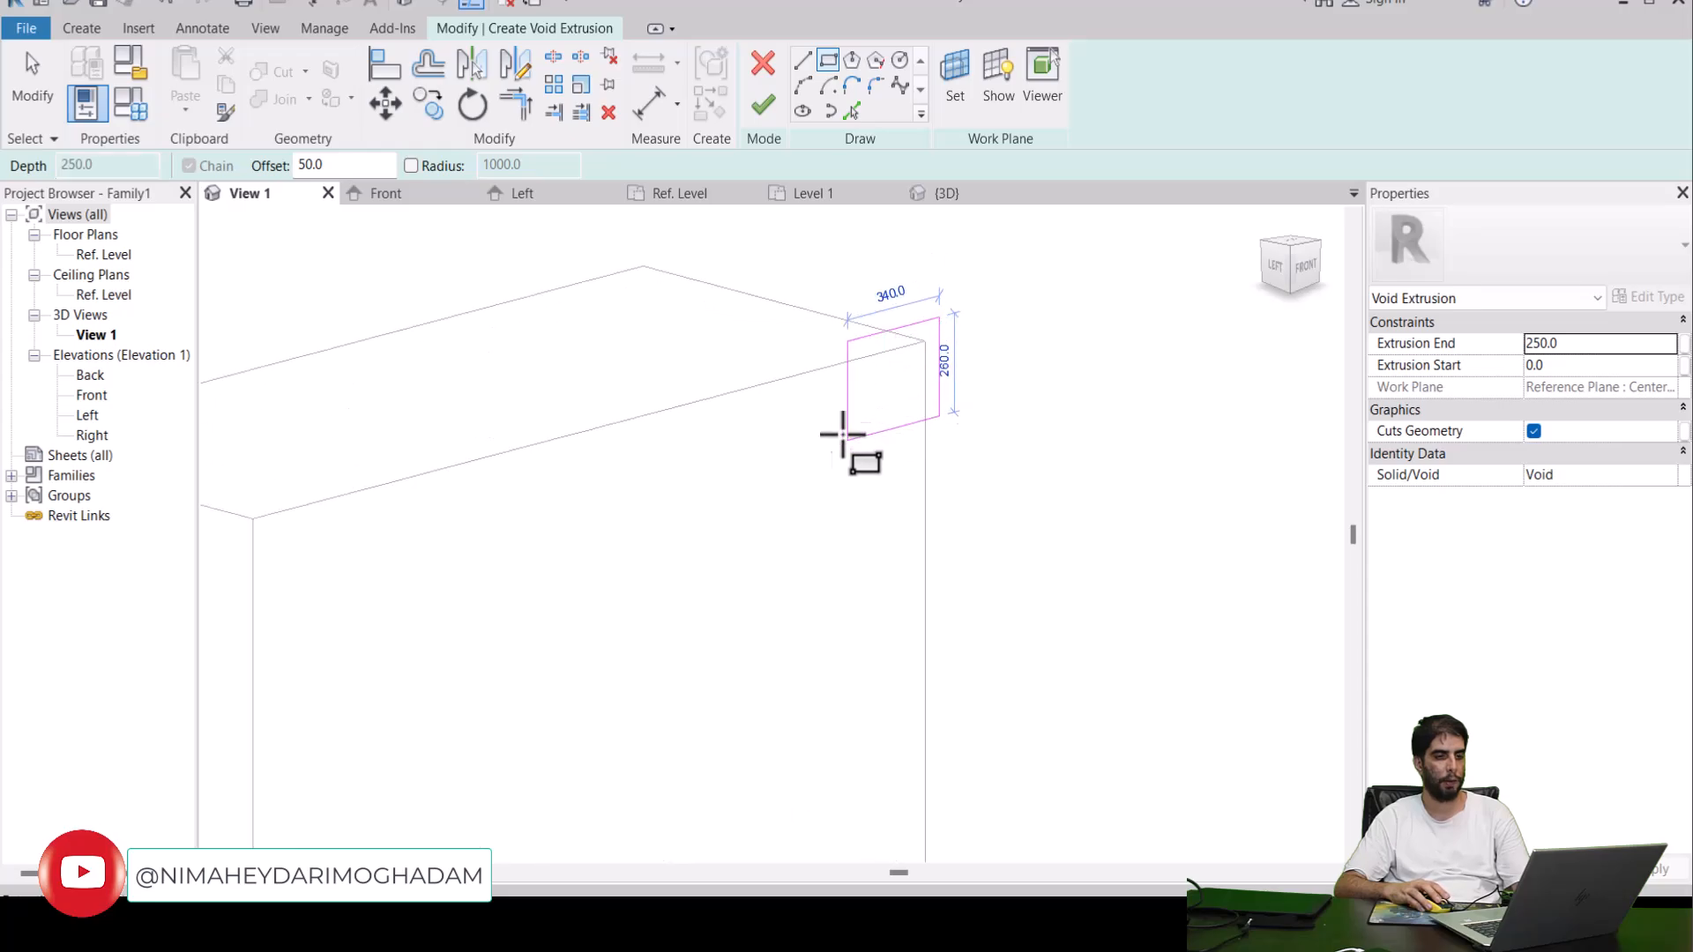
key("Escape")
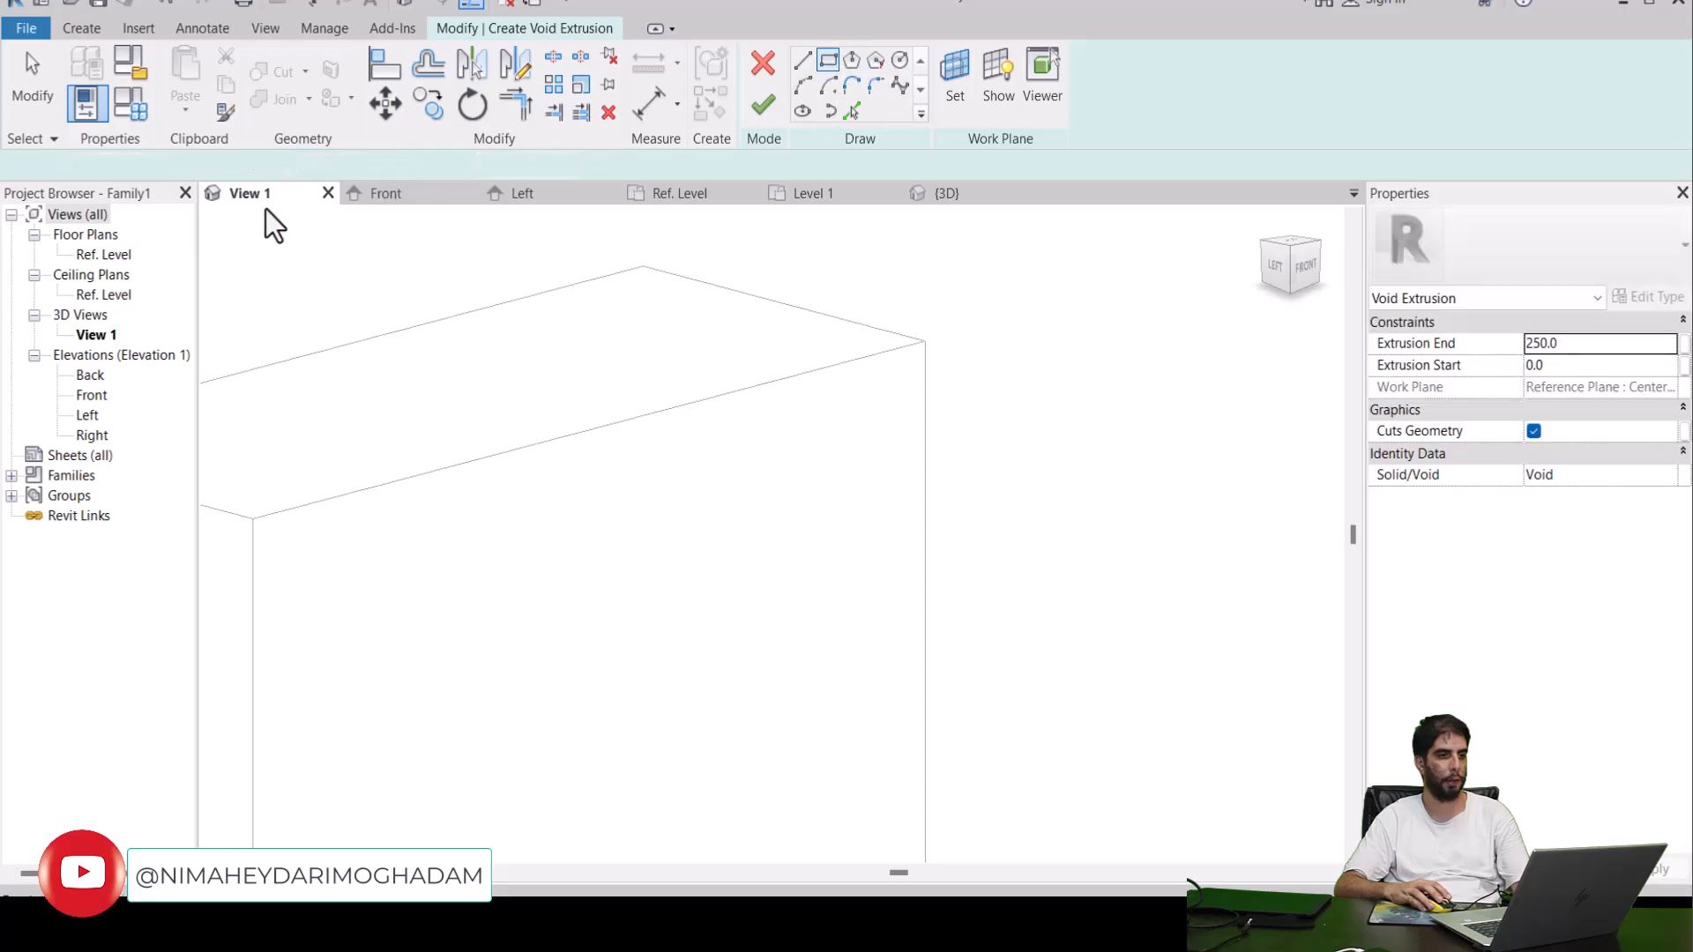
left_click_drag(346, 166, 282, 171)
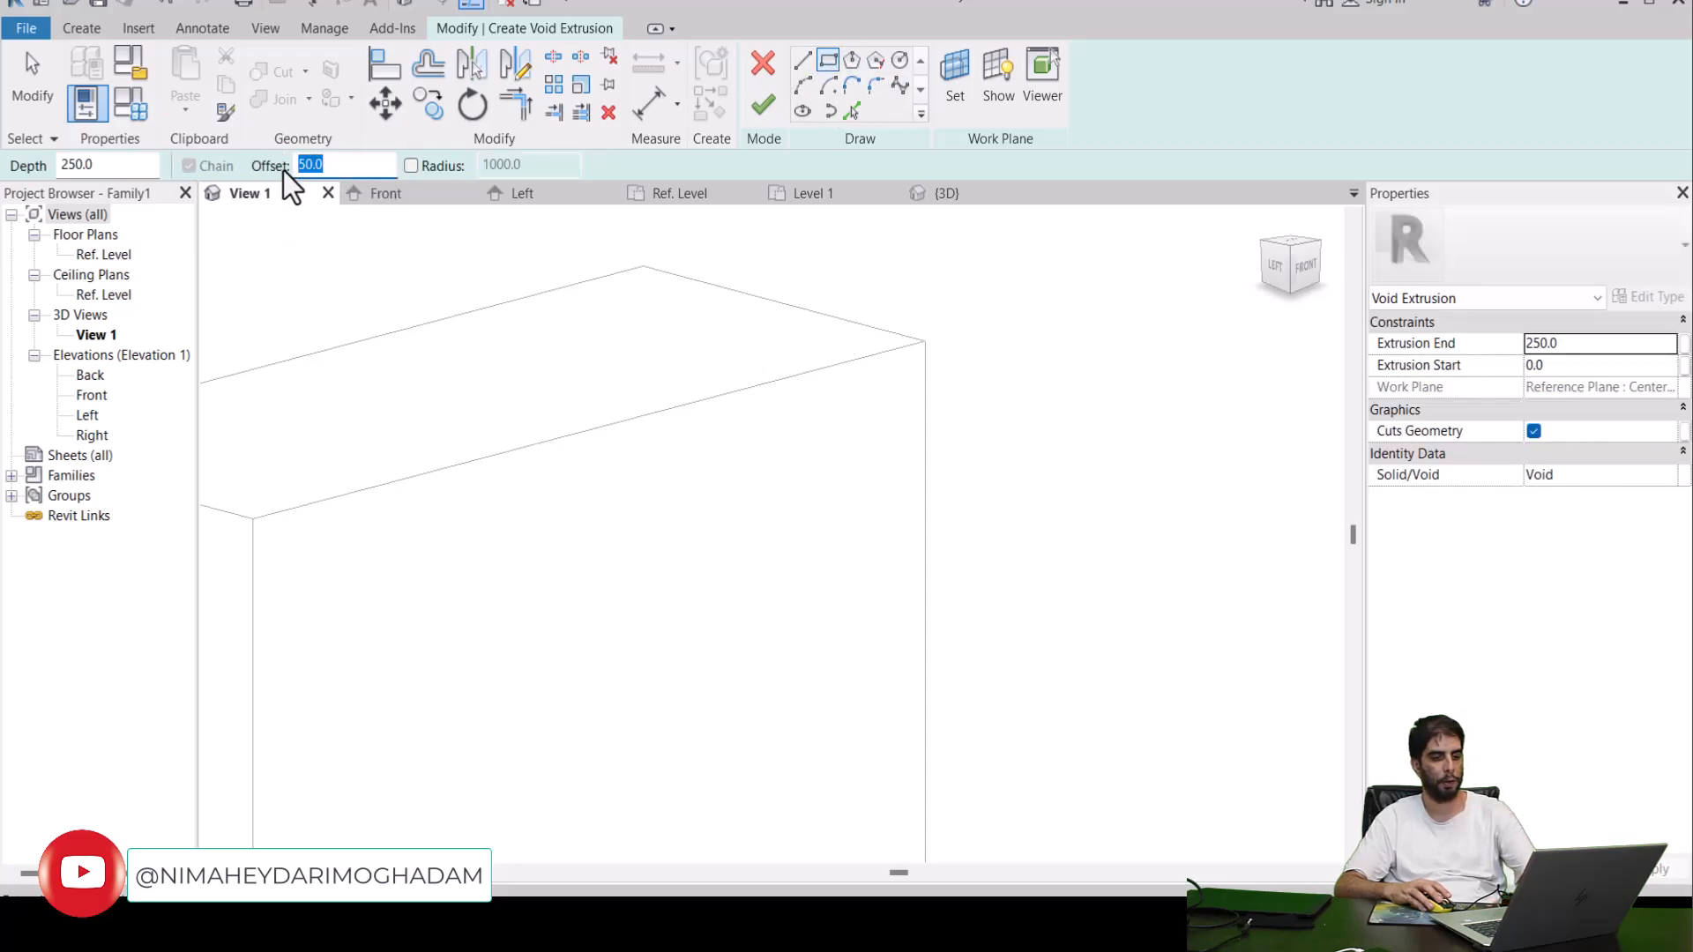
type("-50.0")
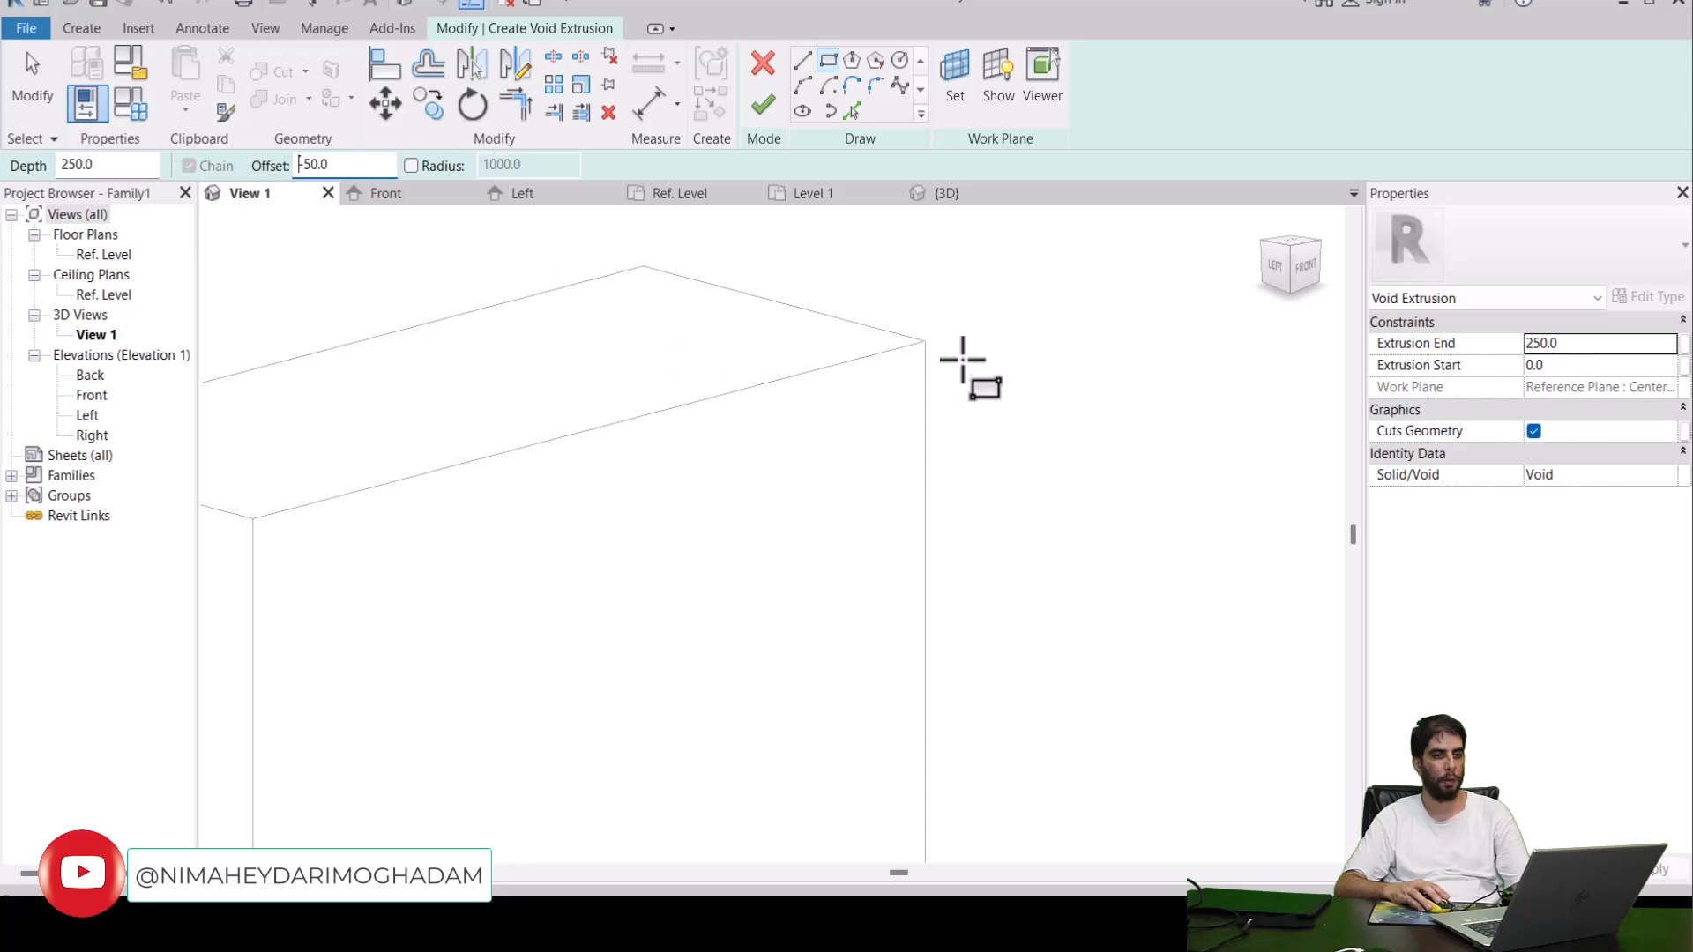
scroll(929, 348, "up", 2)
middle_click_drag(928, 337, 932, 333)
left_click(931, 330)
scroll(877, 388, "down", 2)
middle_click_drag(661, 592, 846, 425)
scroll(792, 471, "down", 3)
key("Escape")
scroll(774, 490, "down", 3)
scroll(694, 506, "down", 3)
key("Escape")
middle_click_drag(752, 535, 933, 455)
scroll(760, 483, "down", 1)
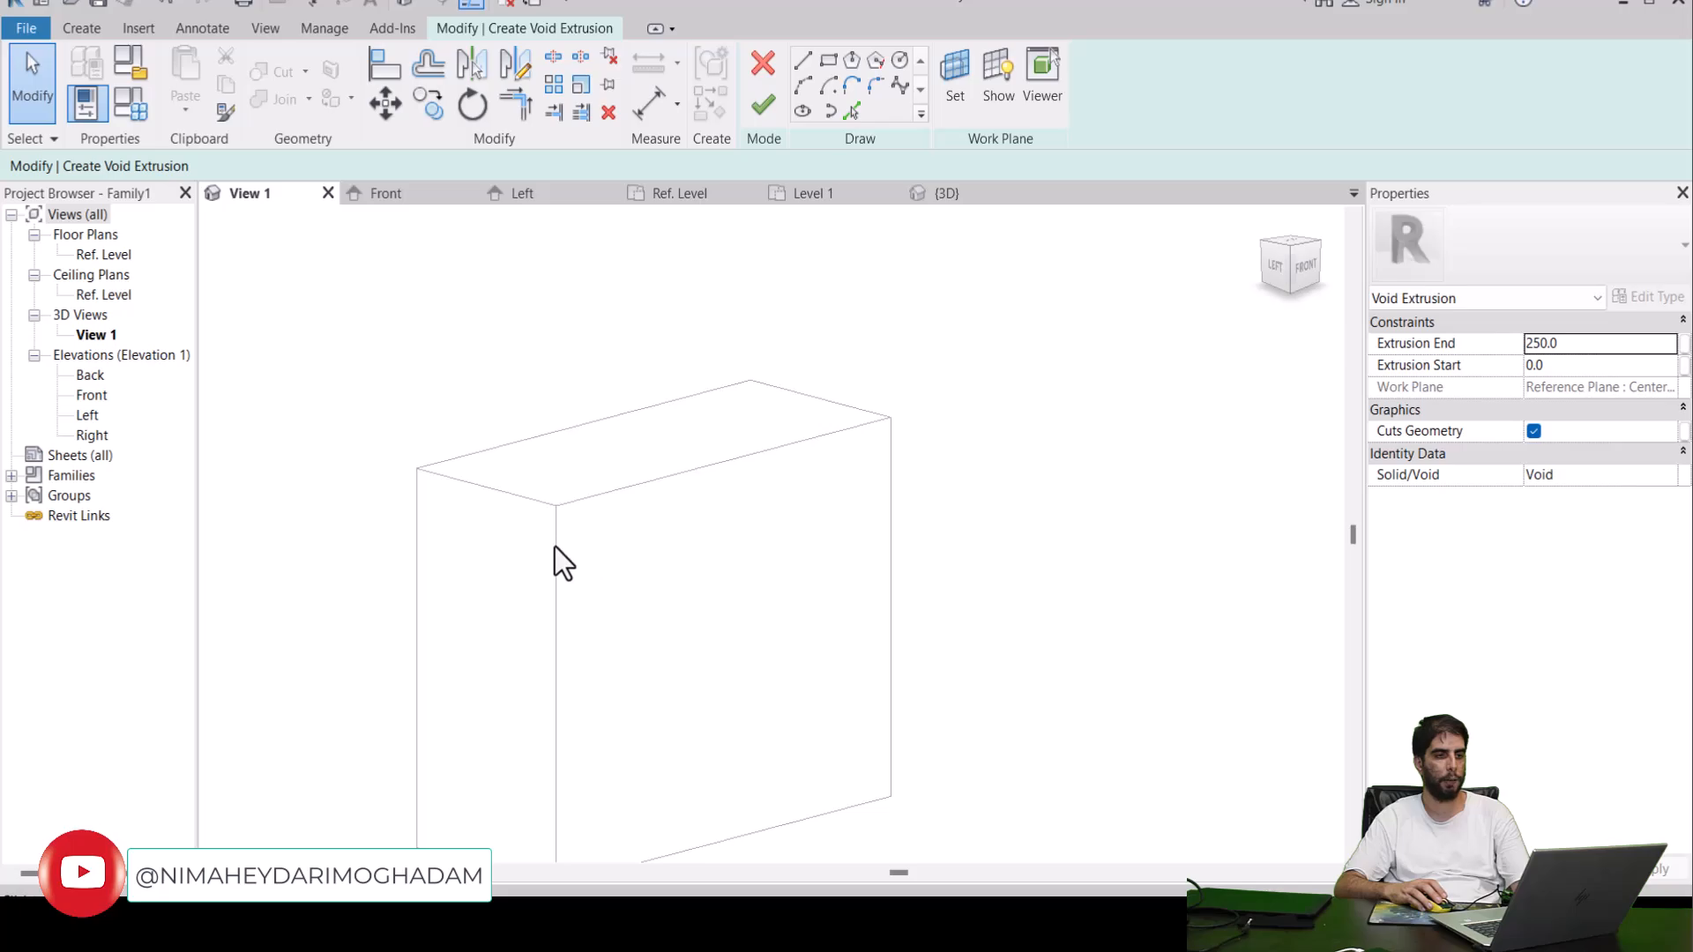
Set the void extrusion's work plane to the box's front face and choose the Rectangle sketch tool.
left_click(952, 79)
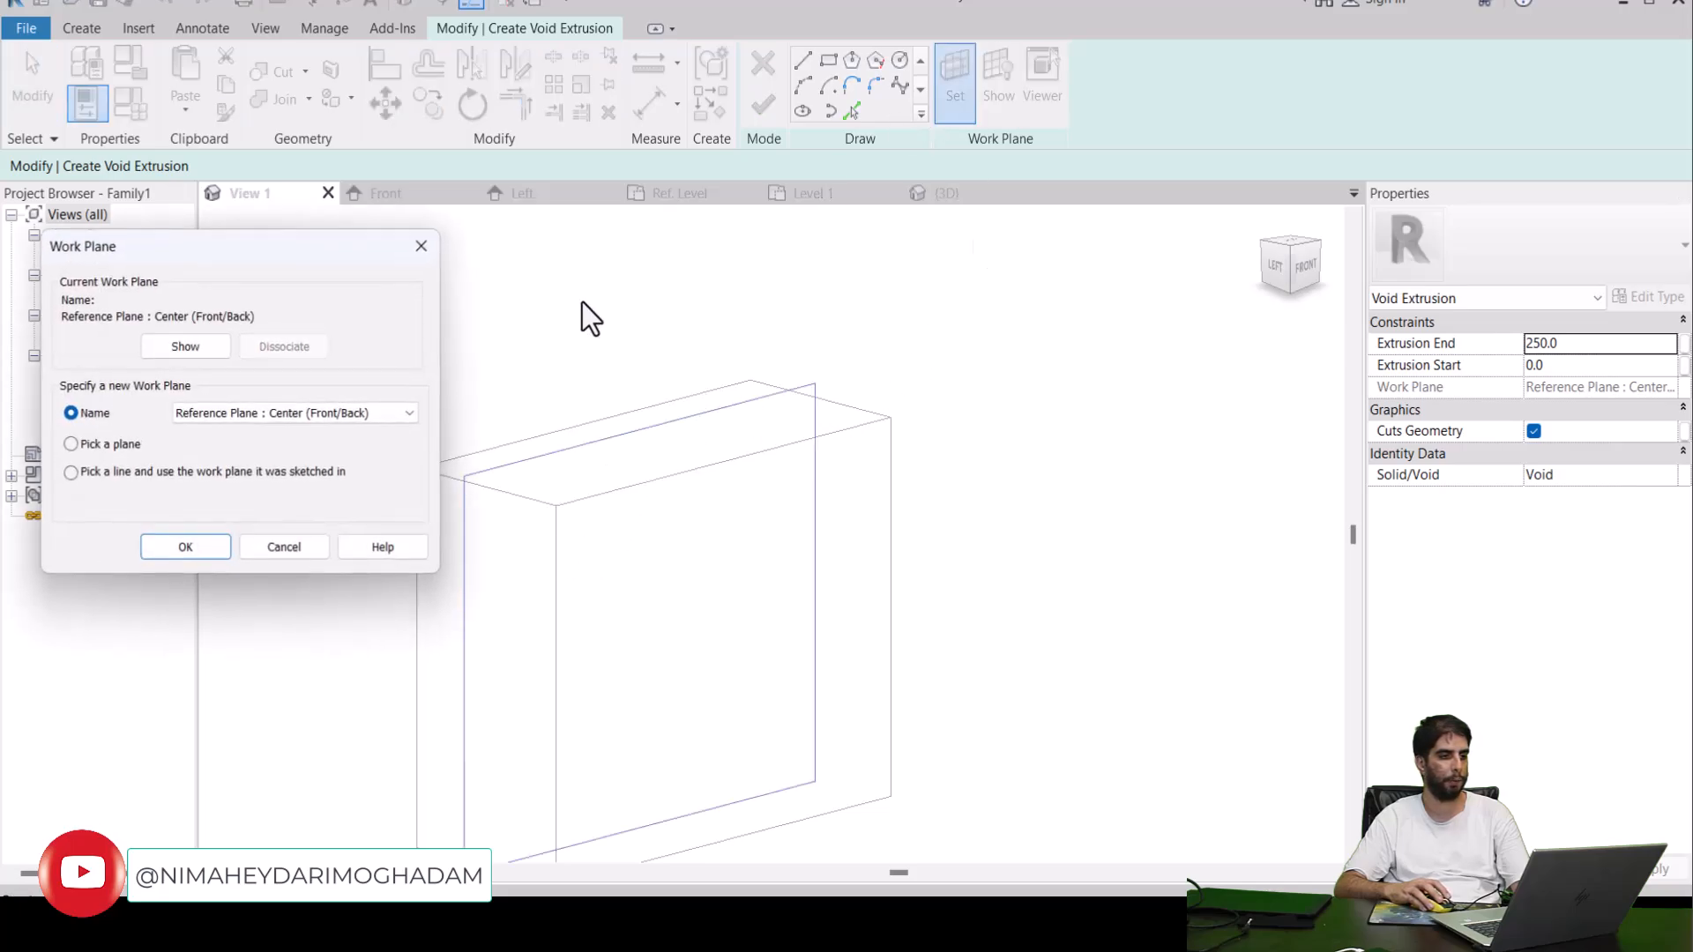
left_click(185, 547)
left_click(712, 600)
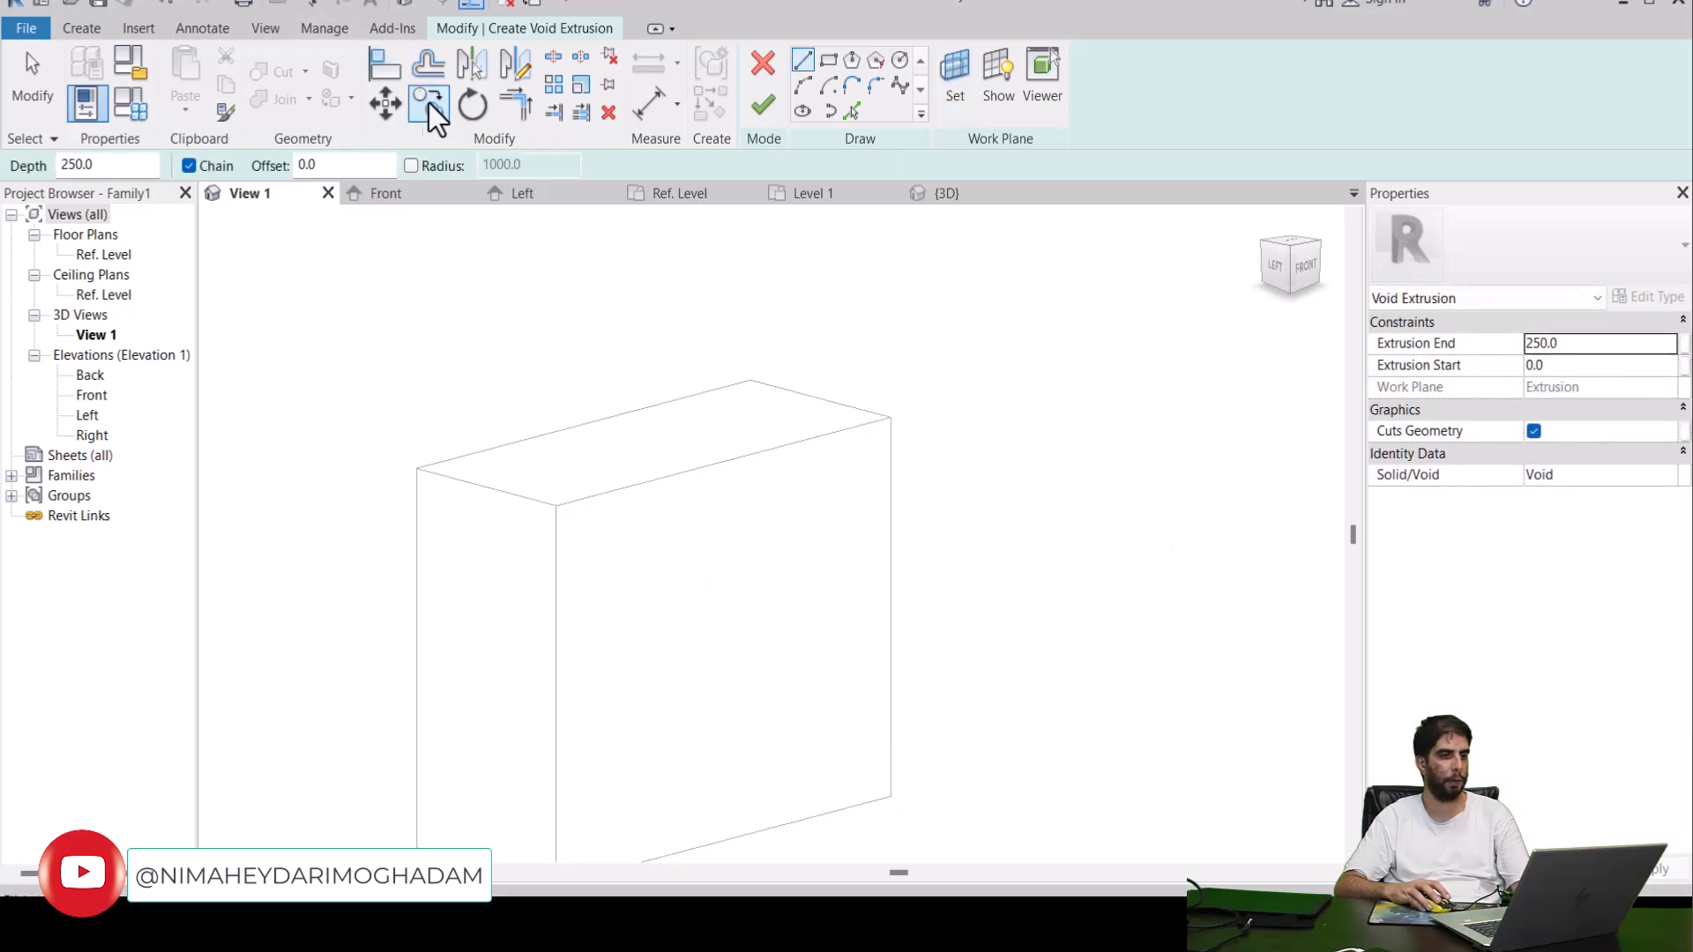
left_click(827, 60)
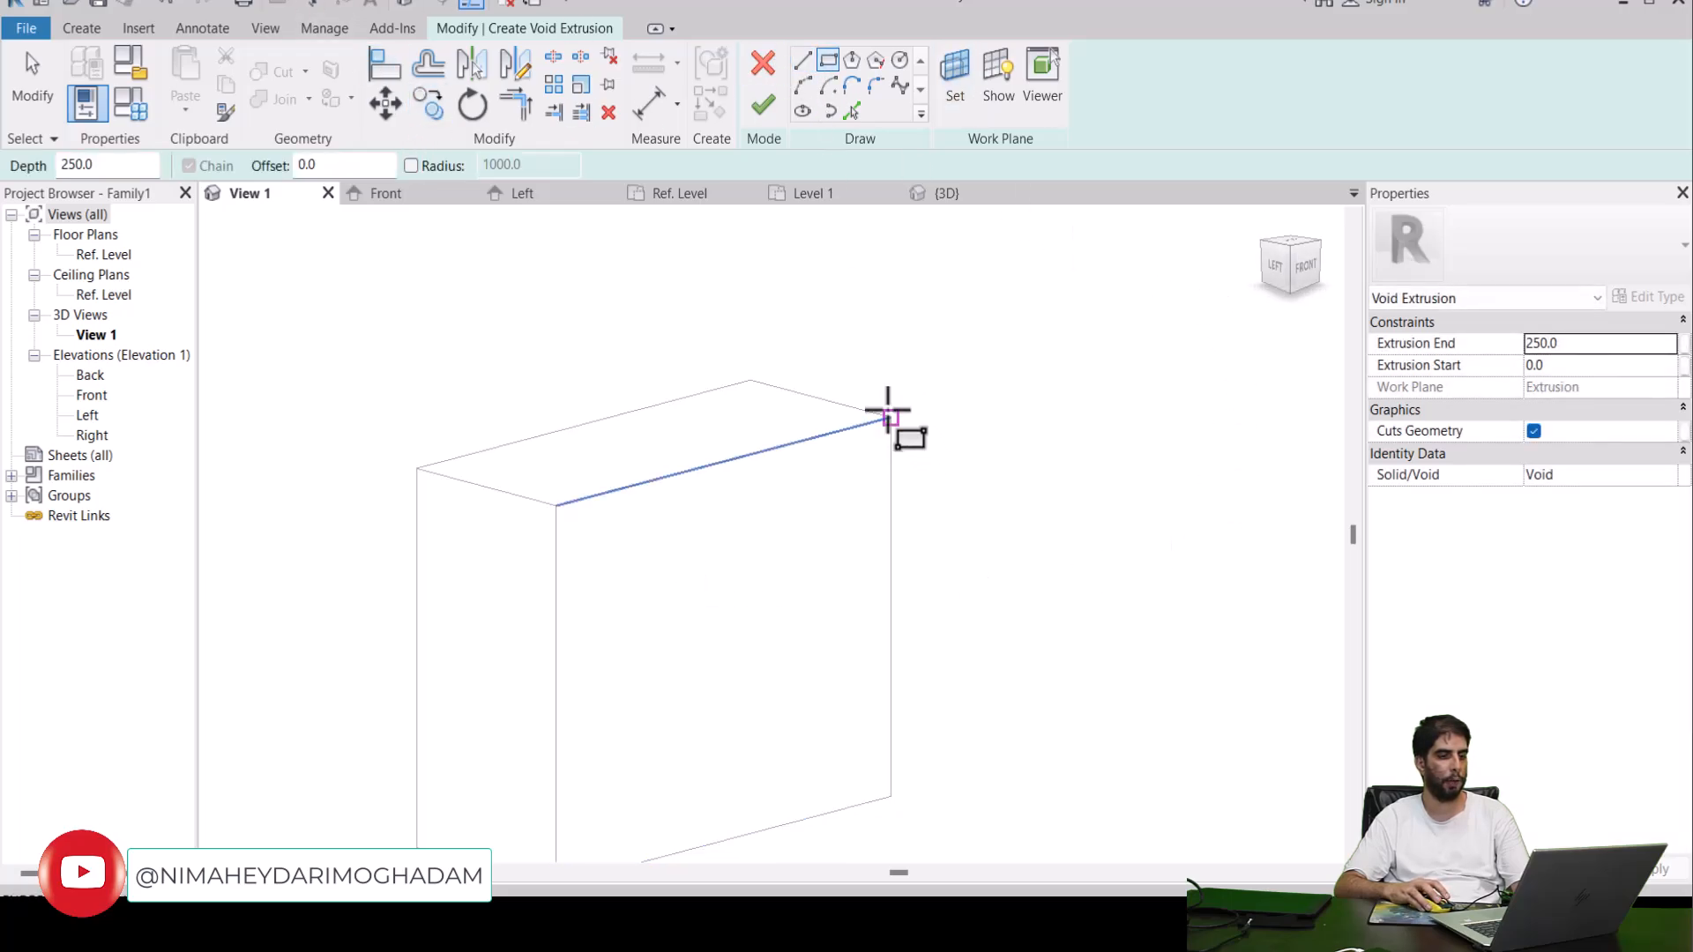
left_click(890, 418)
left_click(865, 442)
key("Escape")
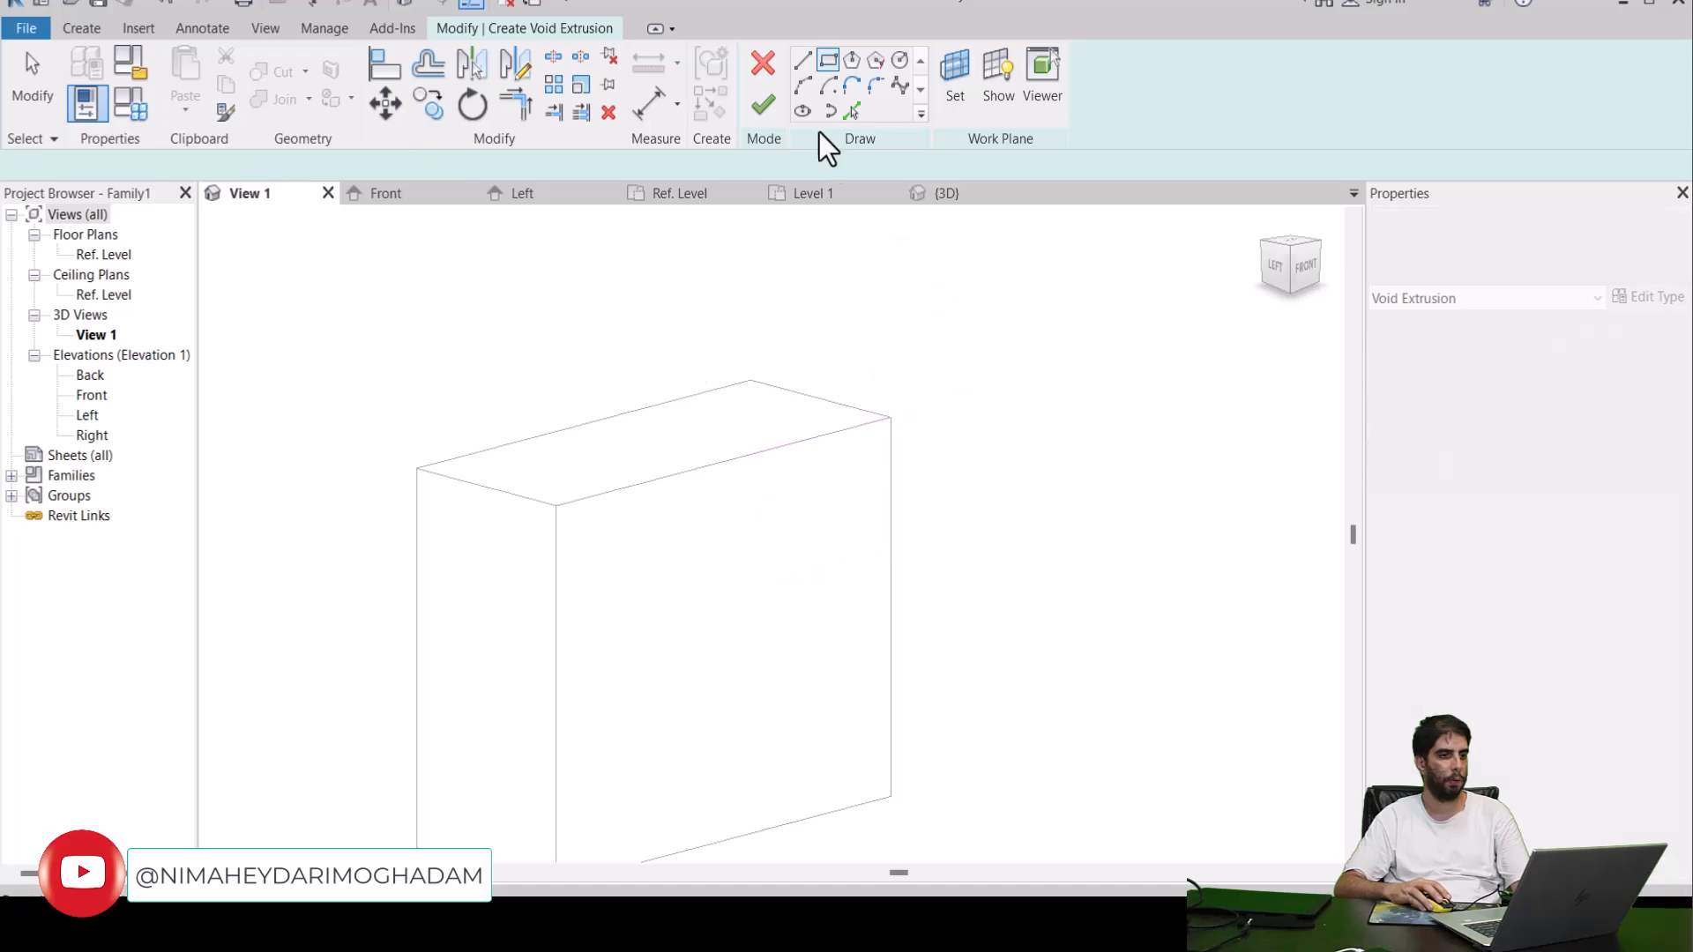
Sketch a rectangle between opposite corners of the front face with an offset of -50, and finish the void extrusion.
double_click(340, 175)
type("-50")
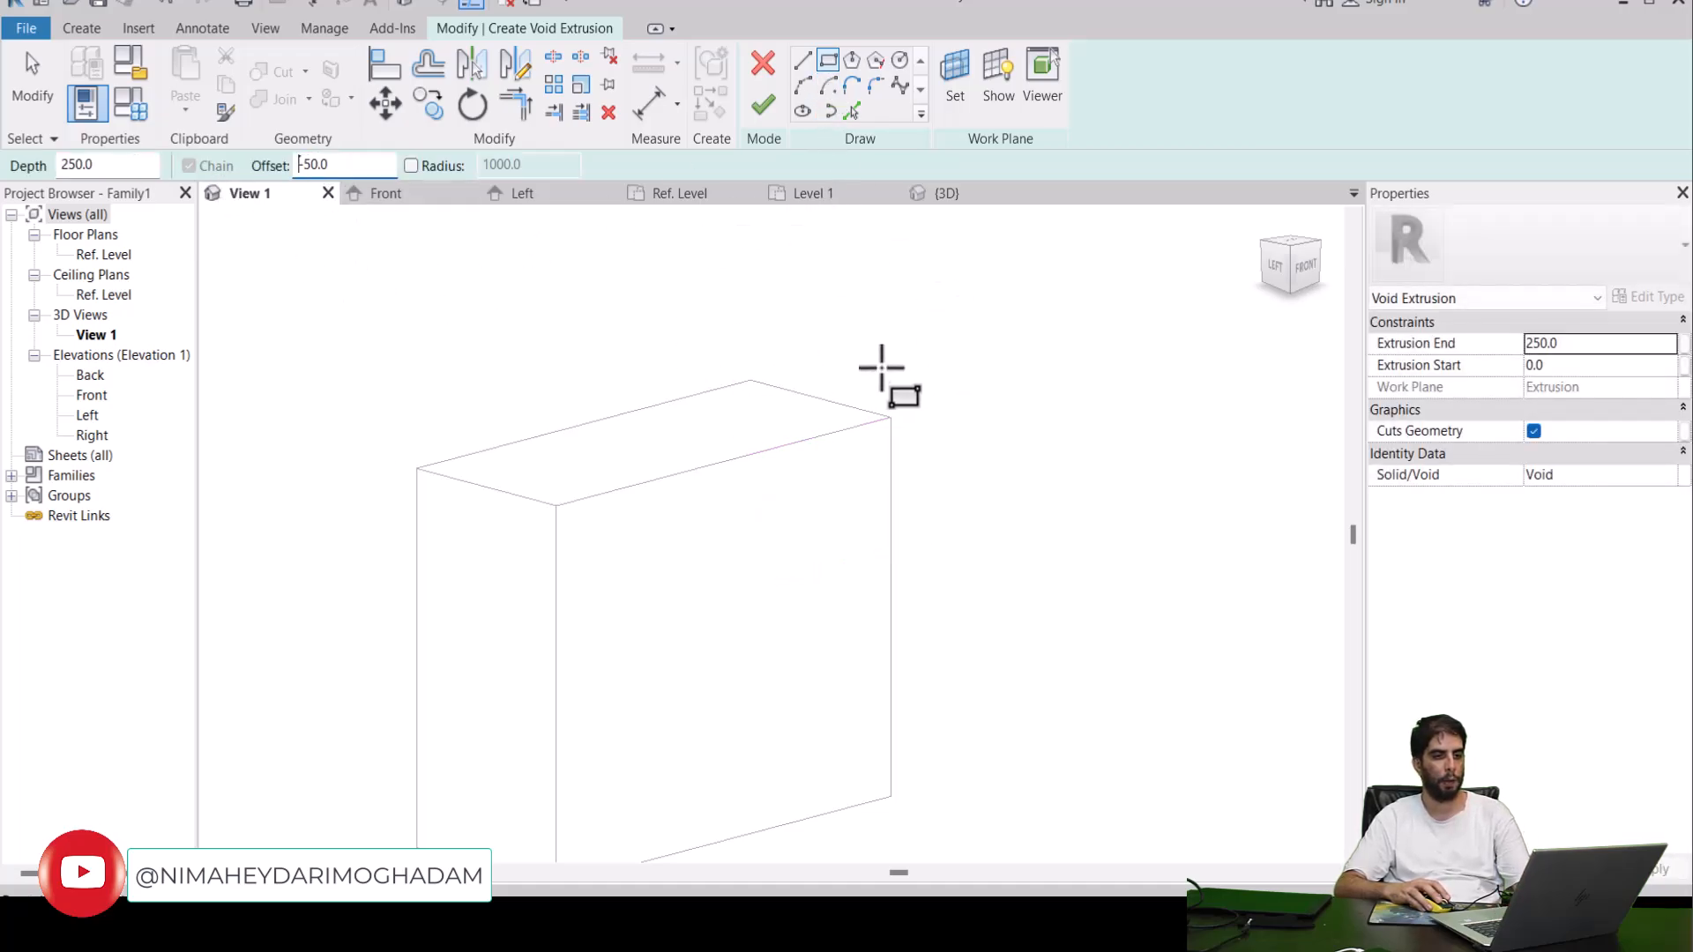
left_click(887, 416)
middle_click_drag(677, 711, 805, 480)
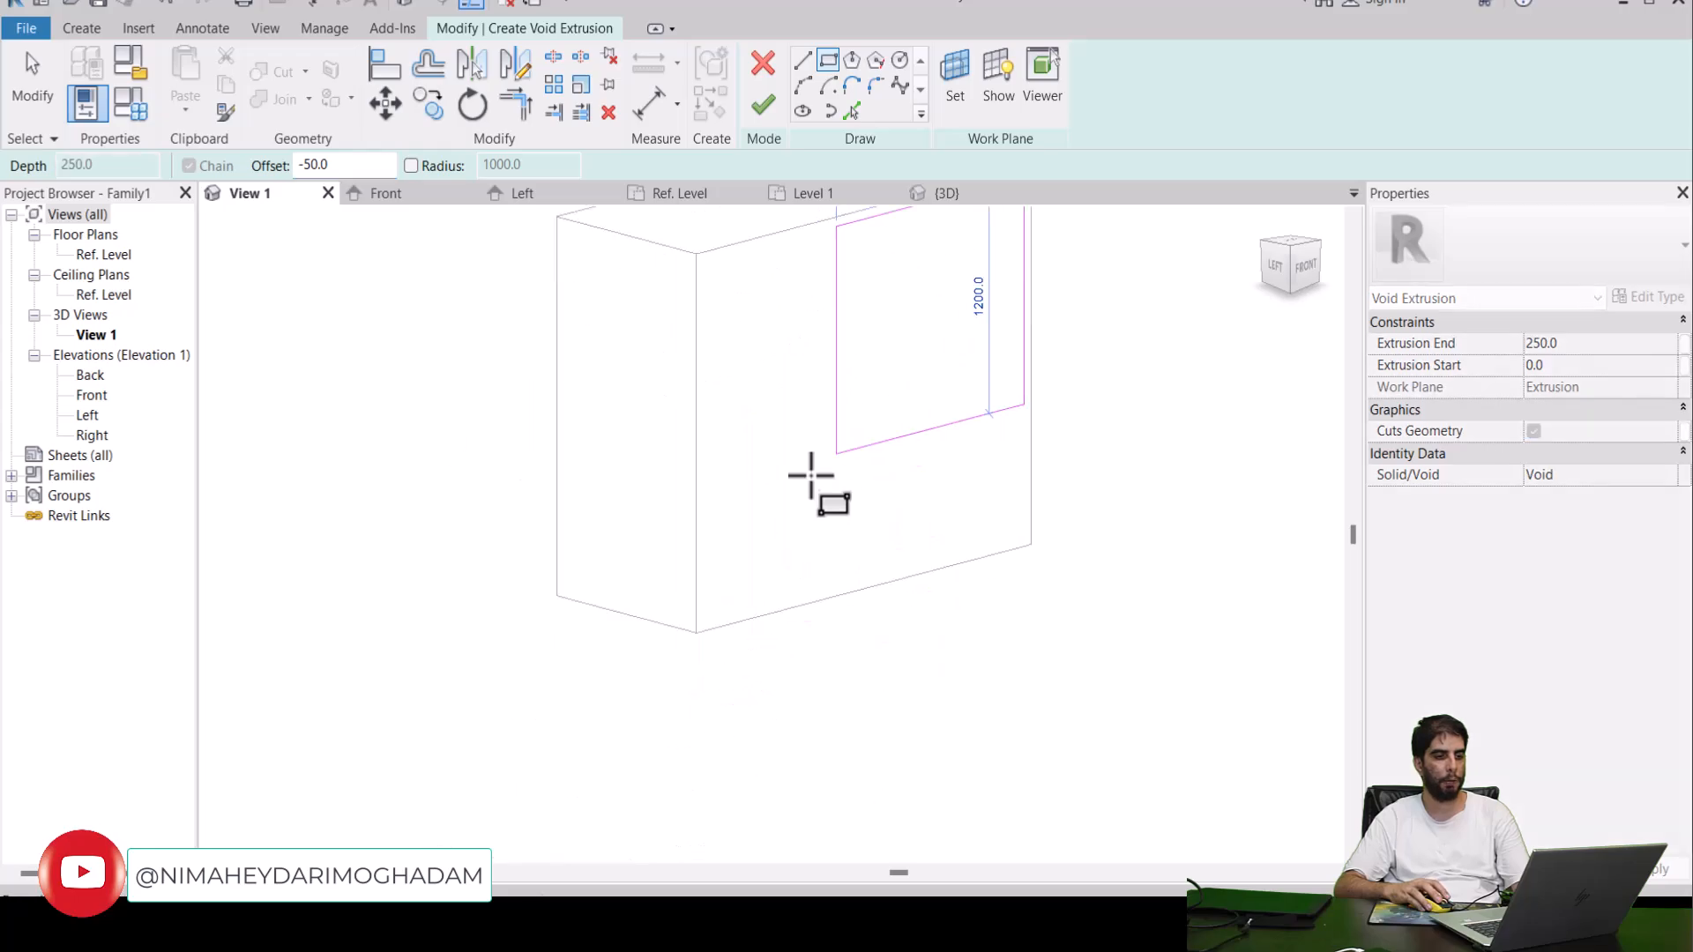
left_click(695, 632)
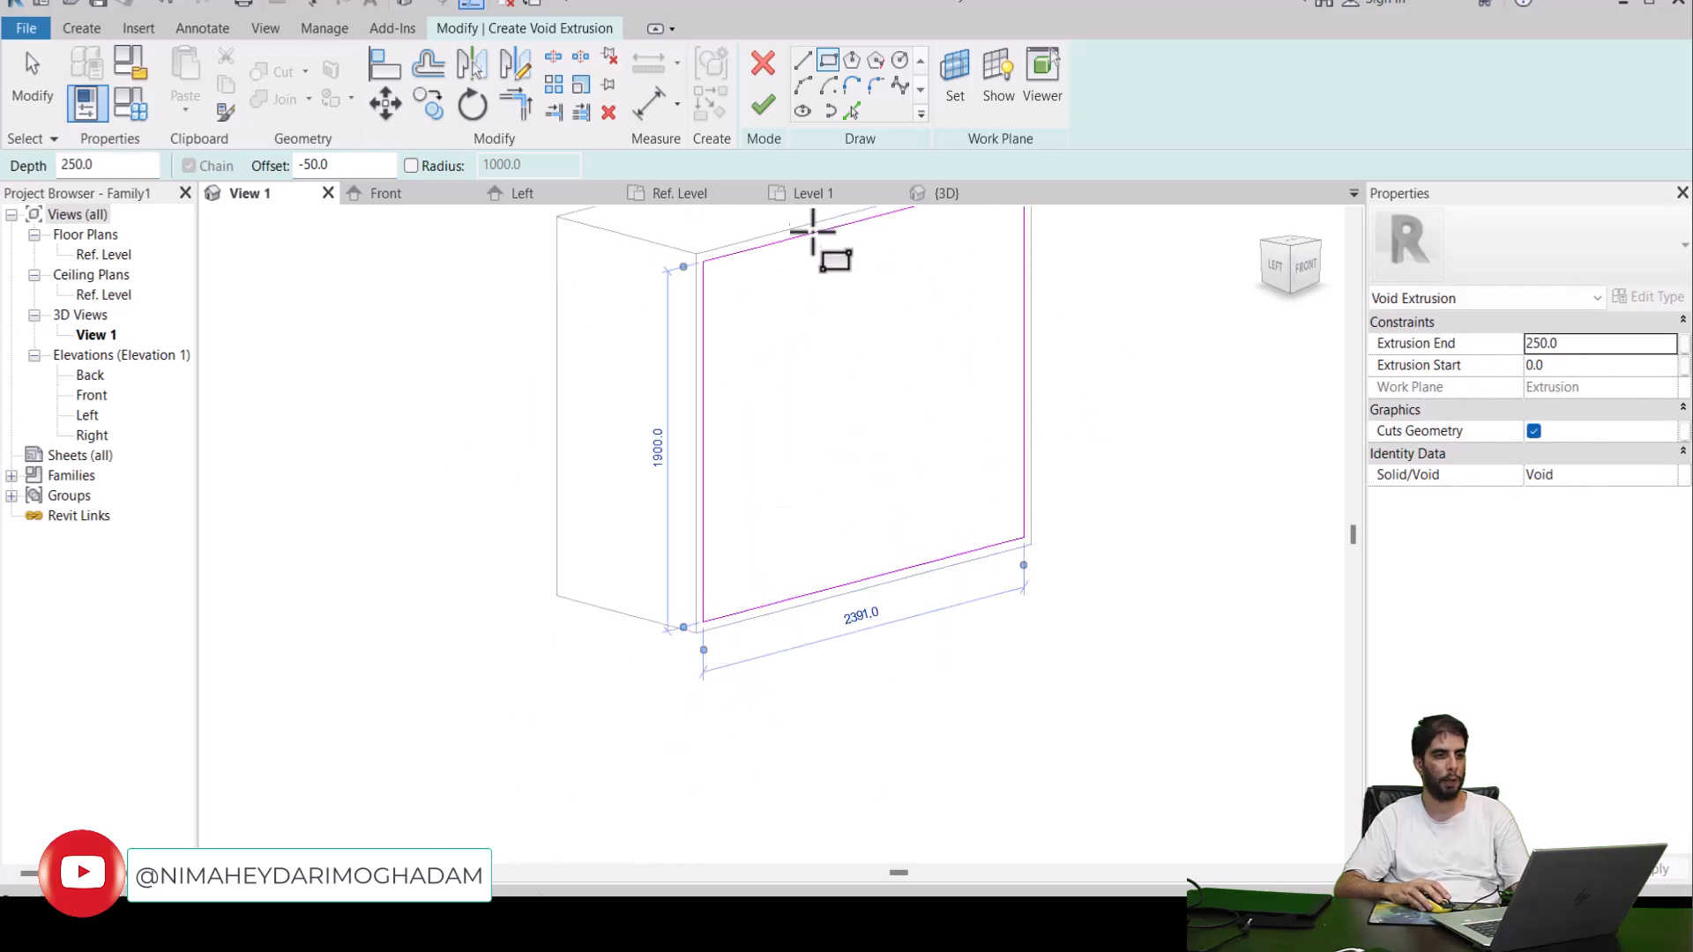
left_click(763, 106)
middle_click_drag(1109, 359, 1149, 604)
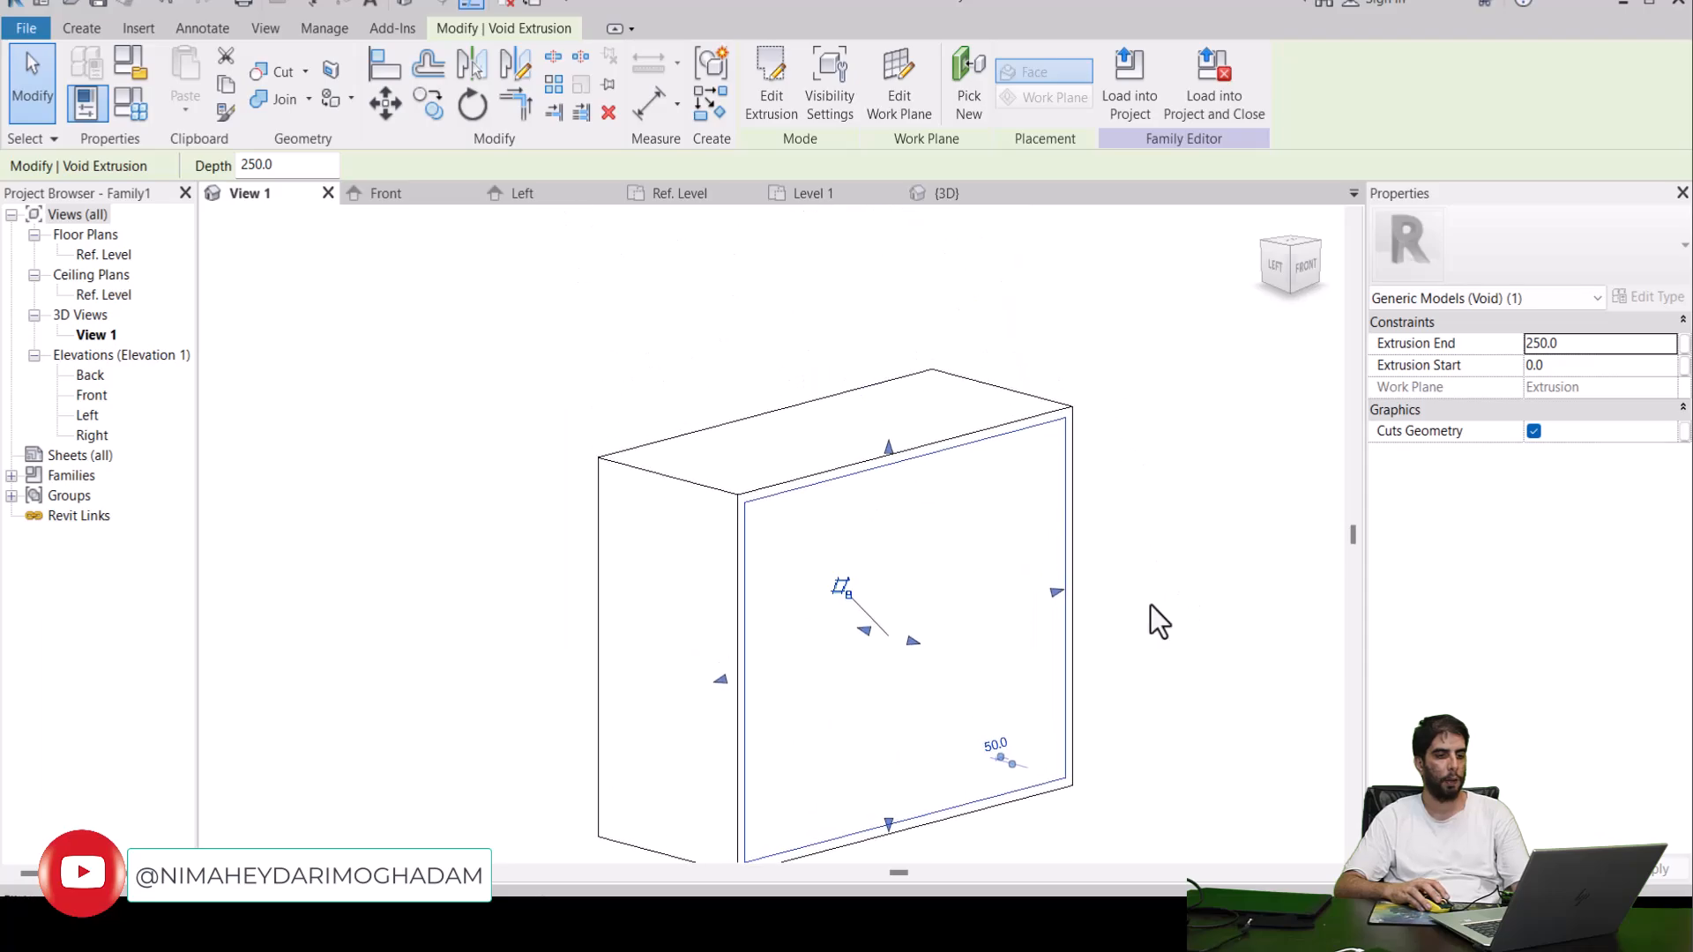
Stretch the void extrusion deeper into the box, to an extrusion end of about 882.
left_click_drag(864, 632, 795, 614)
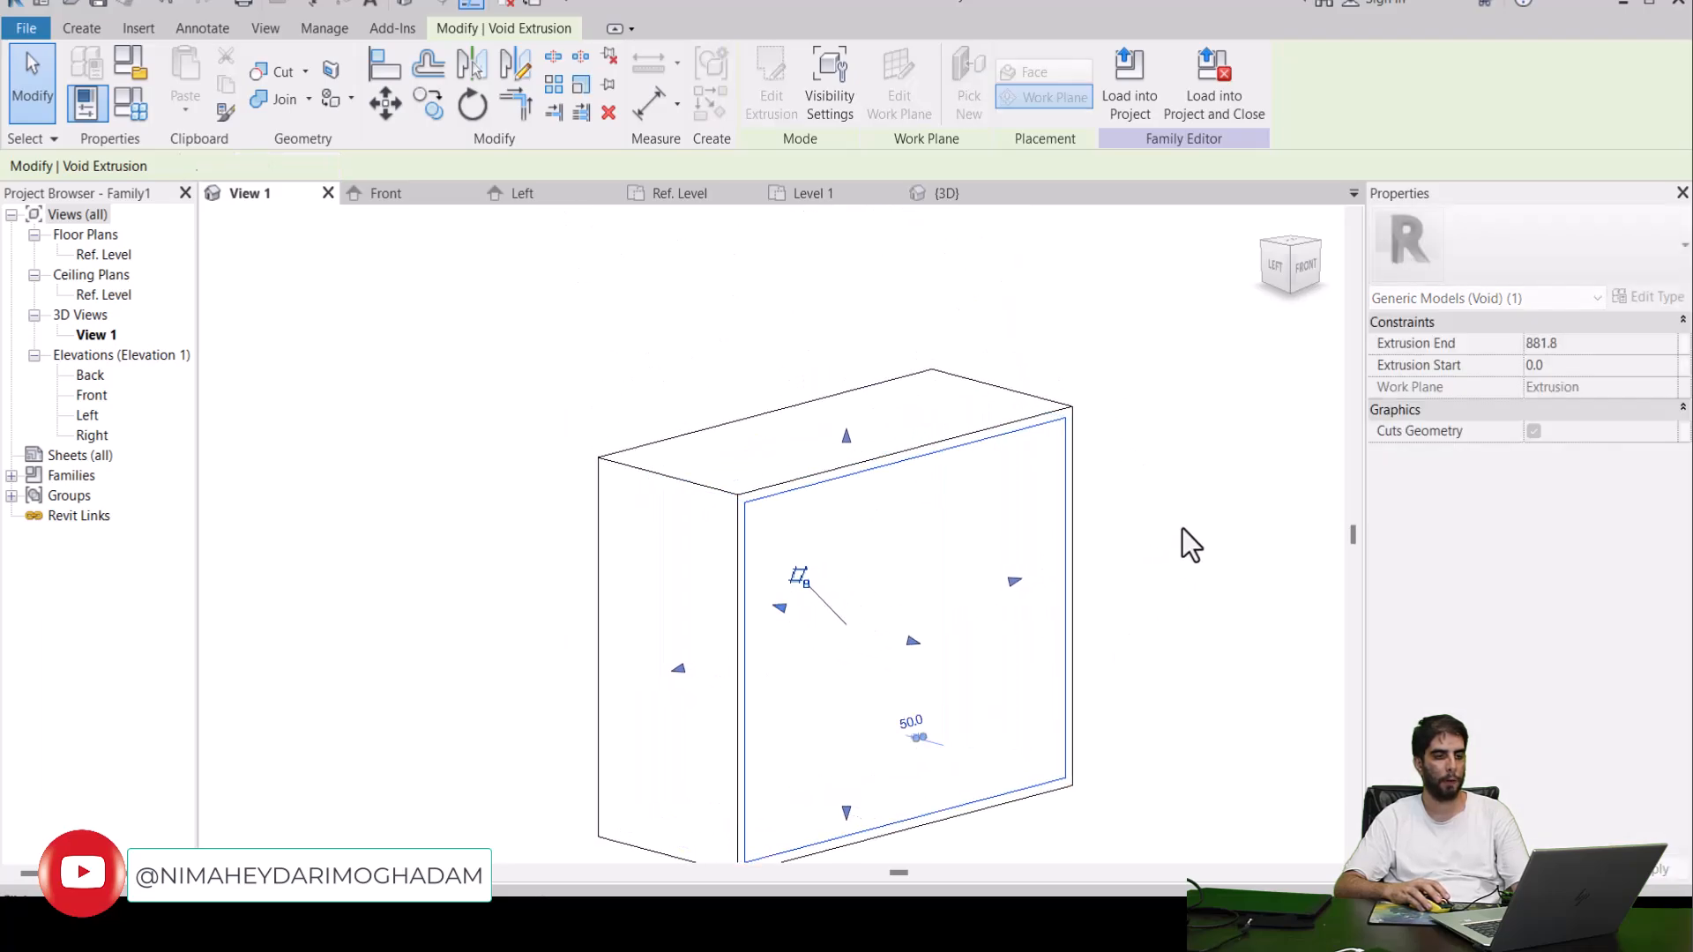
left_click(1172, 537)
middle_click_drag(1165, 526, 1058, 518)
Display the family's 3D view in a shaded visual style.
left_click(310, 873)
left_click(386, 804)
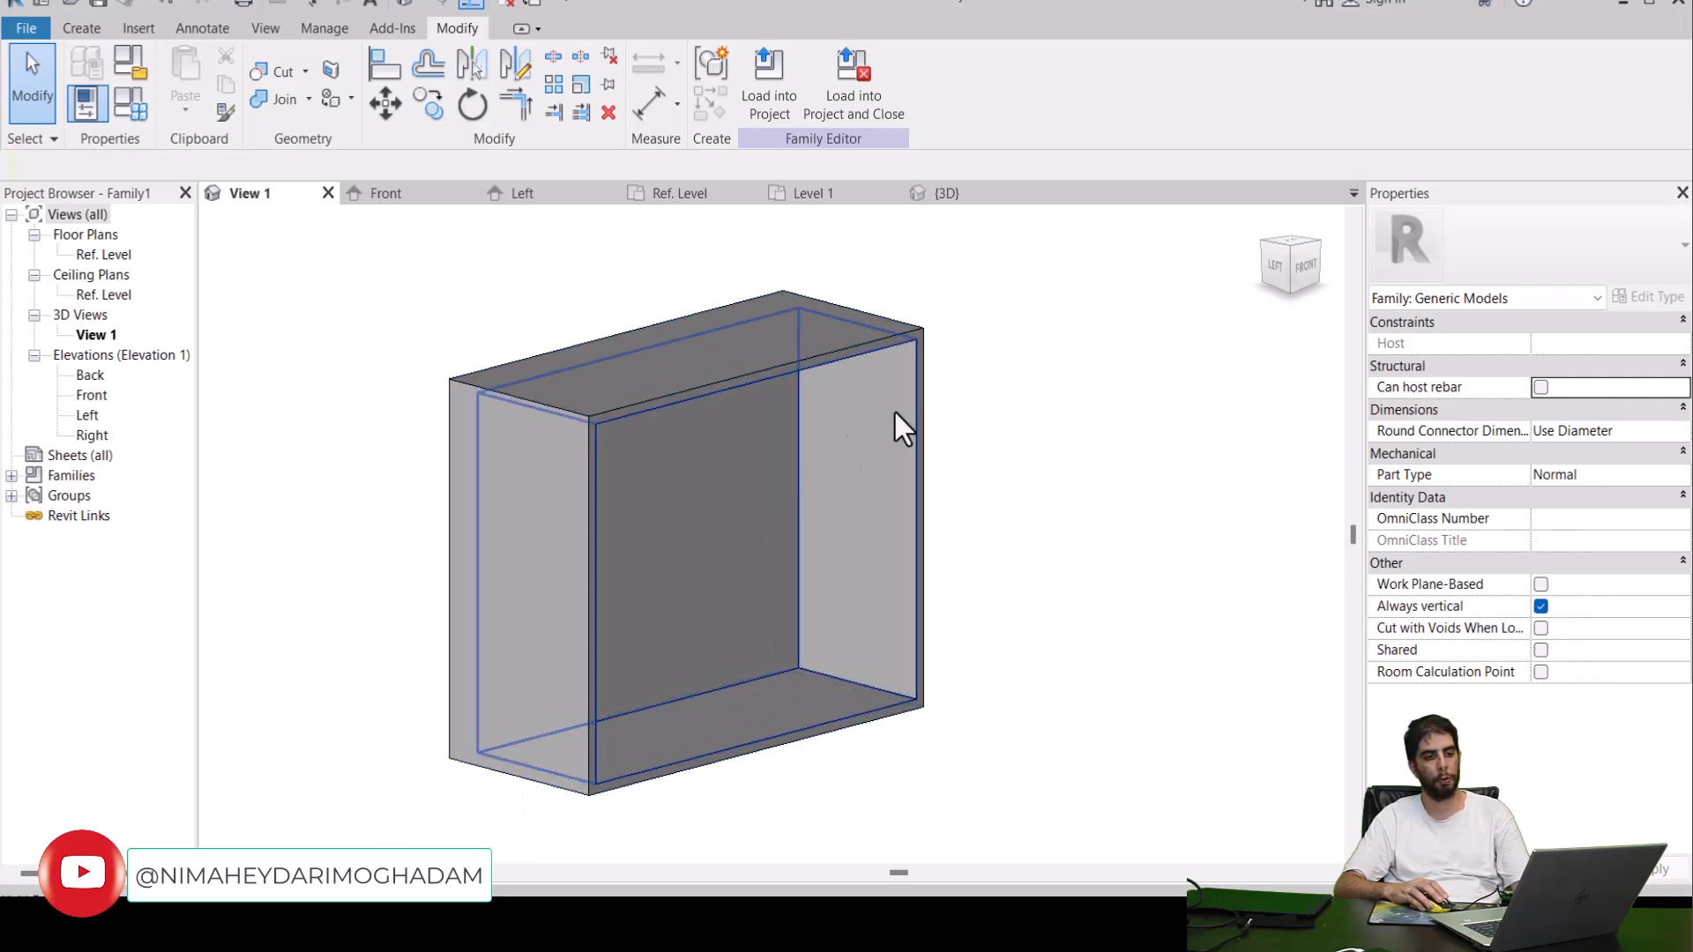
middle_click_drag(1181, 493, 1099, 465)
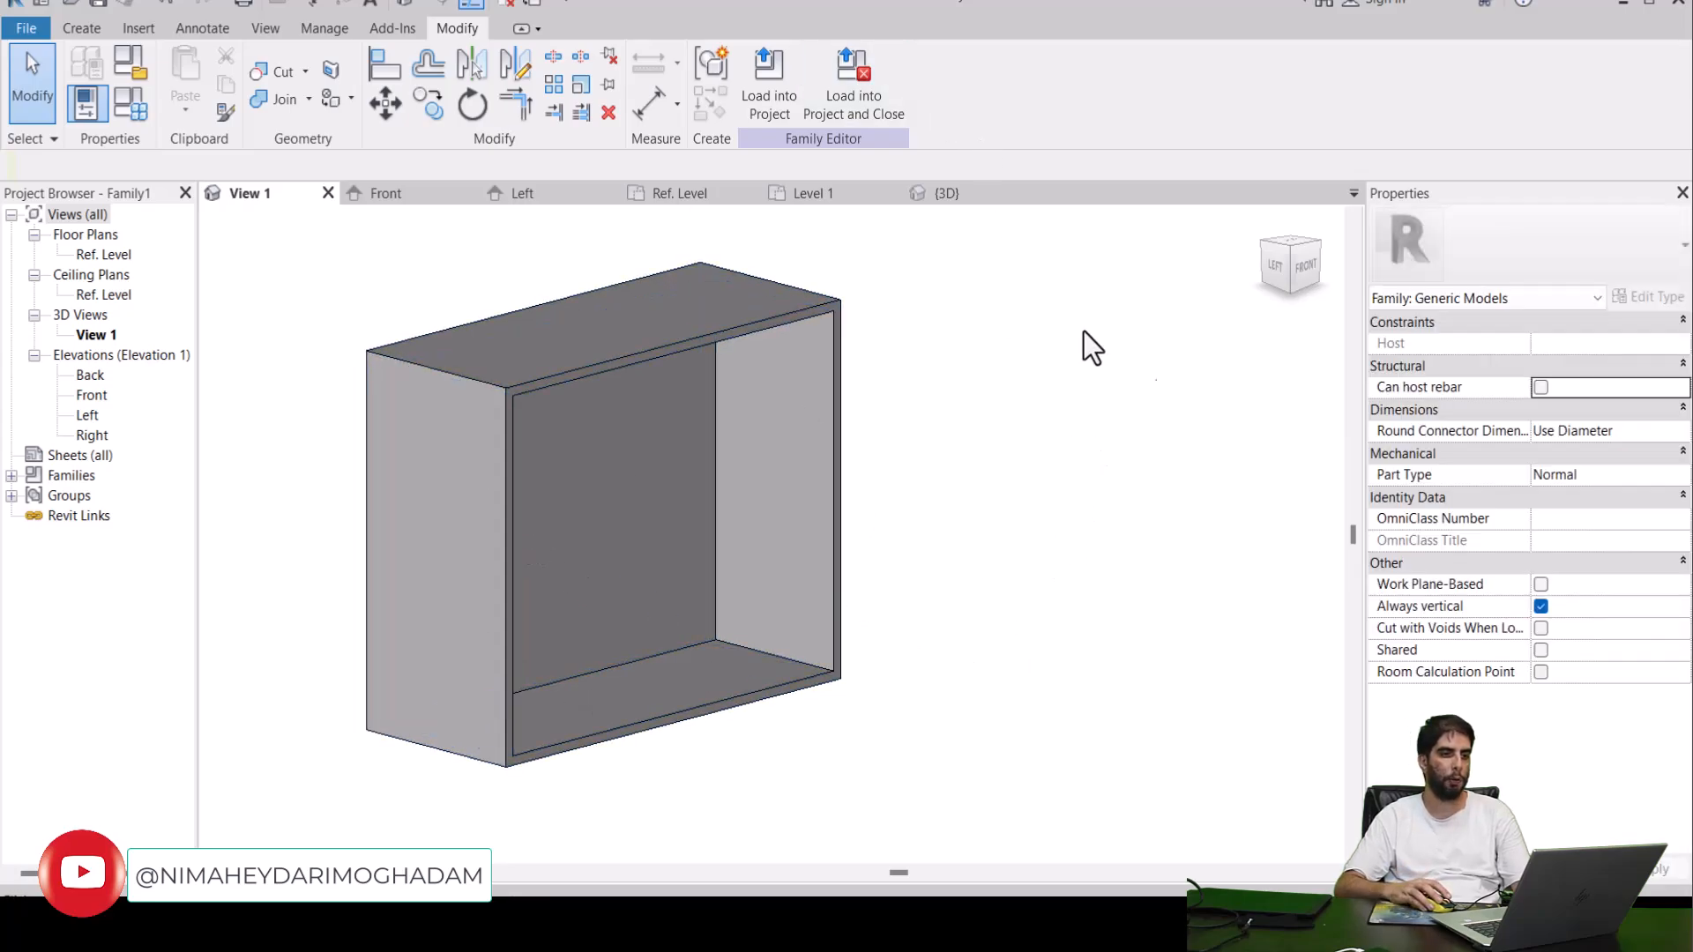
Load the updated family into the project and move its instance farther from the door wall in the Level 1 plan.
left_click(774, 87)
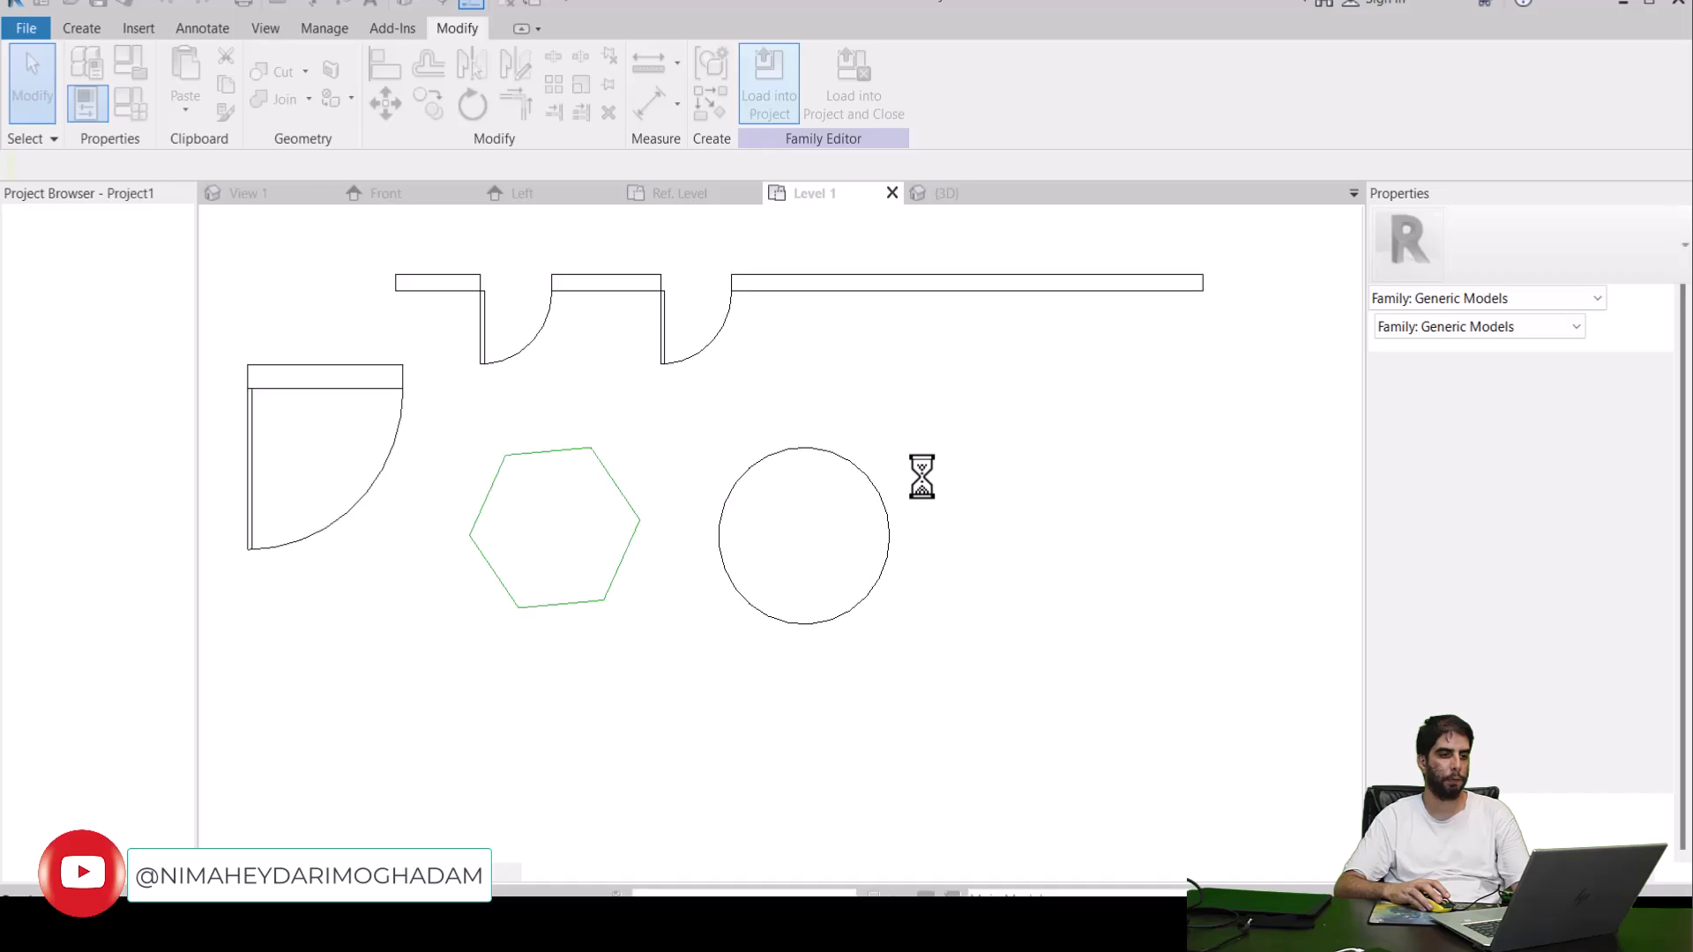
left_click(846, 392)
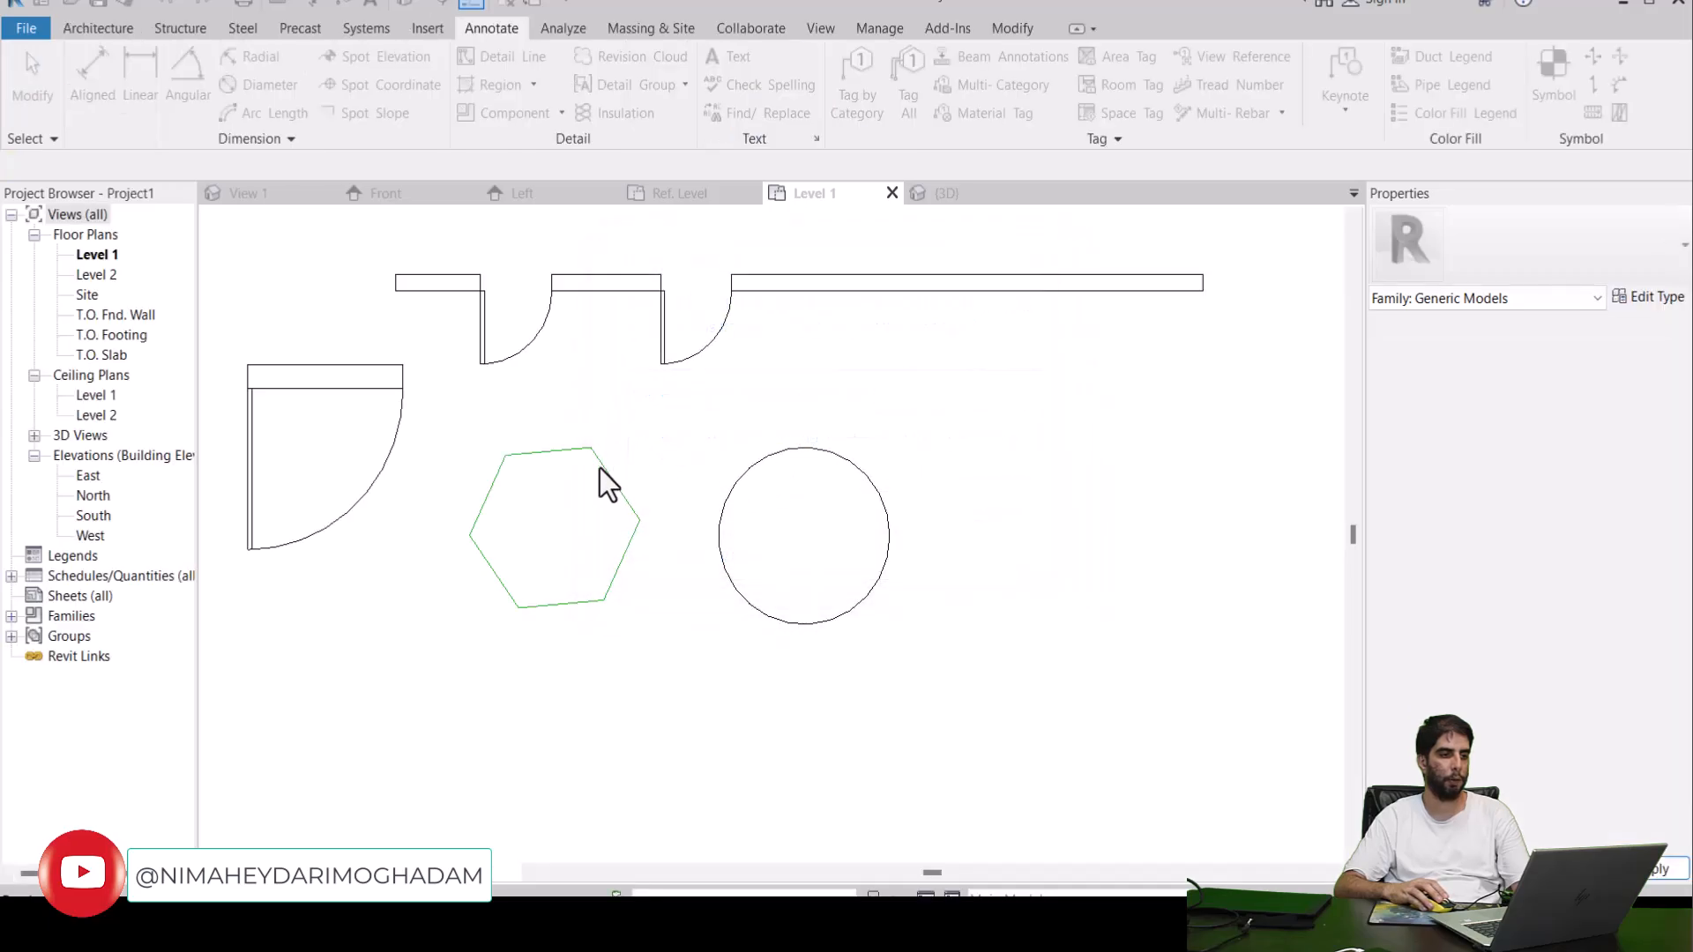
middle_click_drag(582, 446, 875, 406)
left_click(875, 406)
left_click_drag(915, 405, 838, 460)
left_click(714, 377)
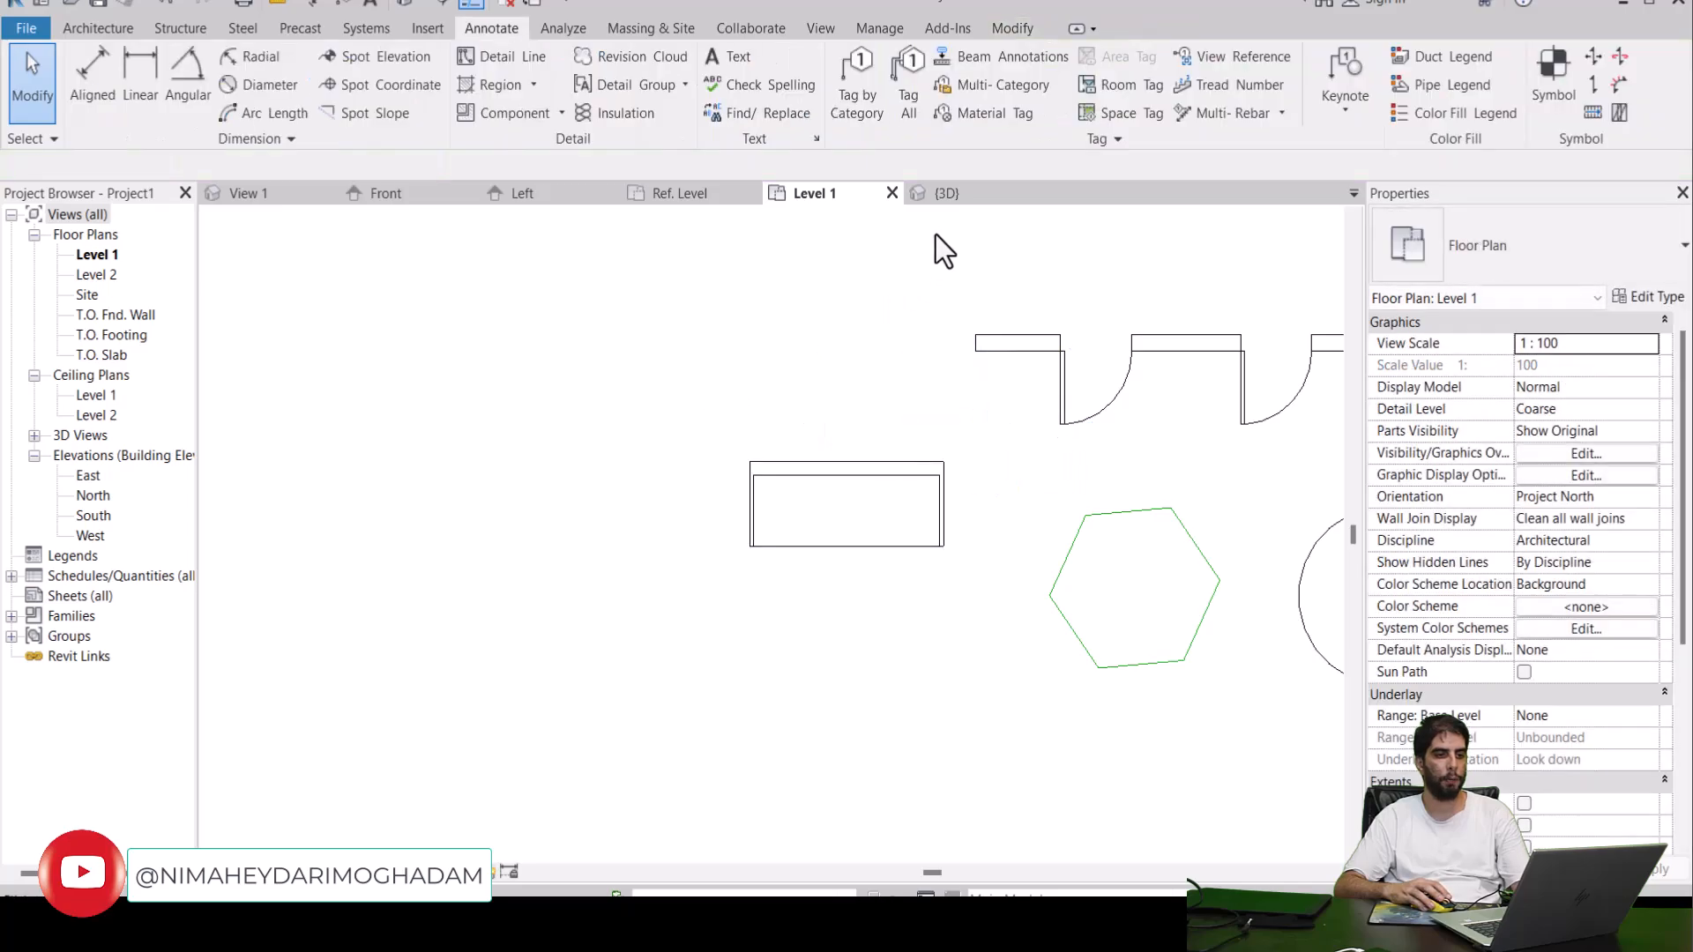
Check how the hollowed box family displays in the project's 3D view and in the Level 1 plan.
left_click(942, 201)
scroll(556, 404, "up", 2)
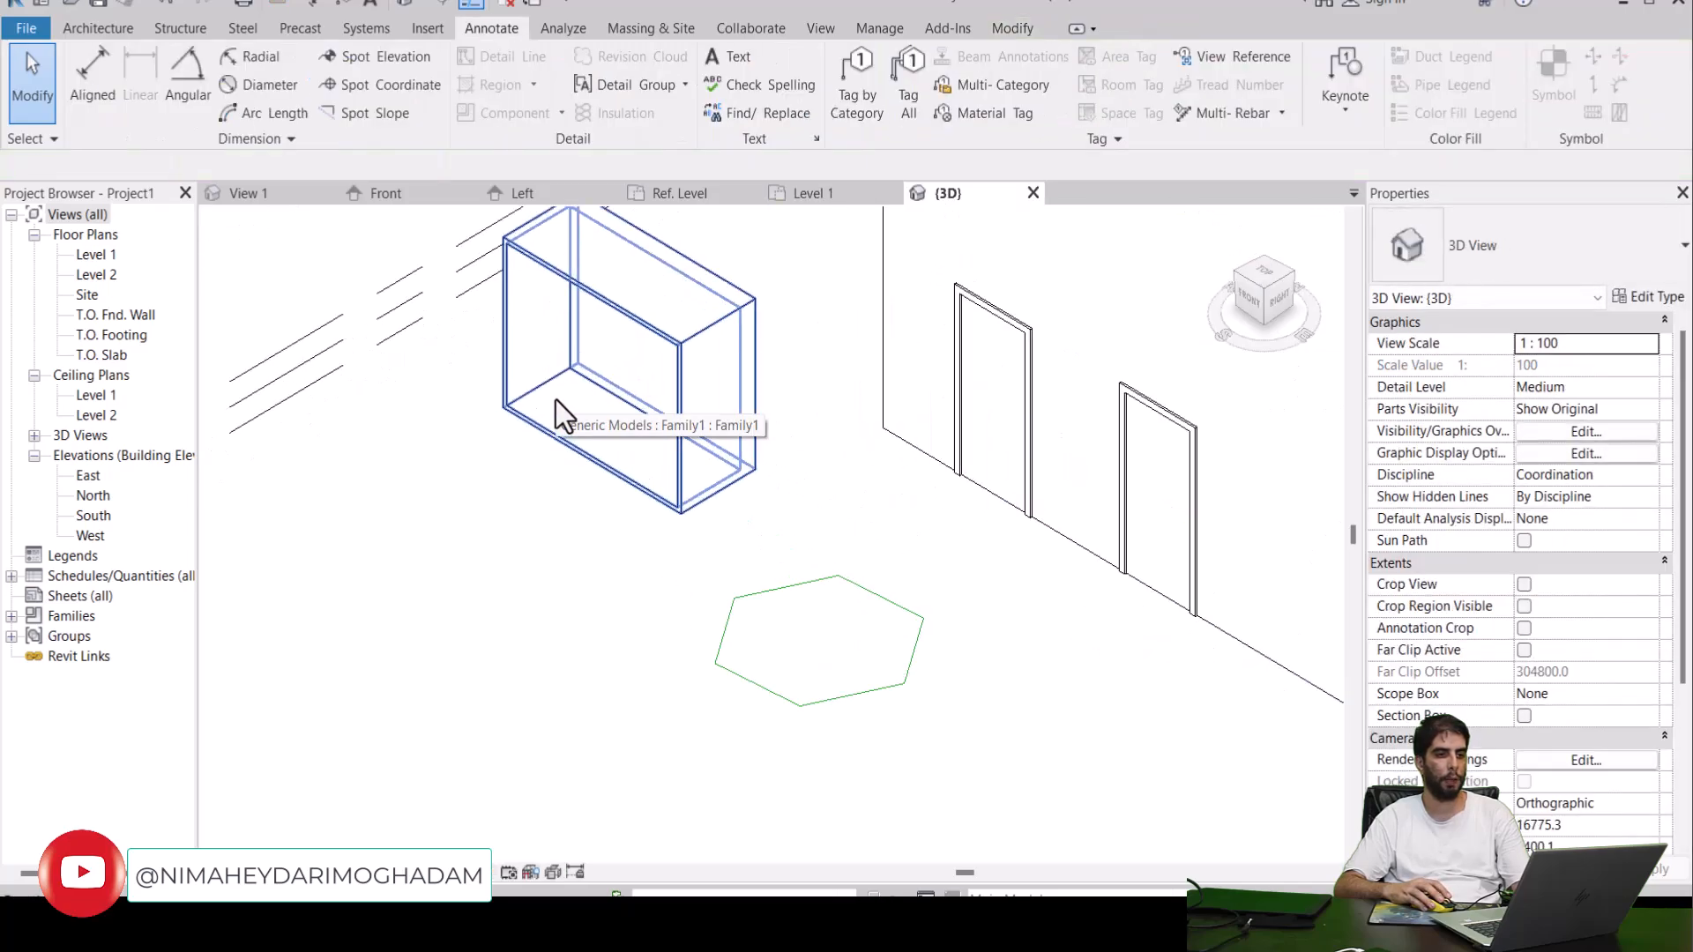
left_click(813, 196)
scroll(882, 512, "up", 3)
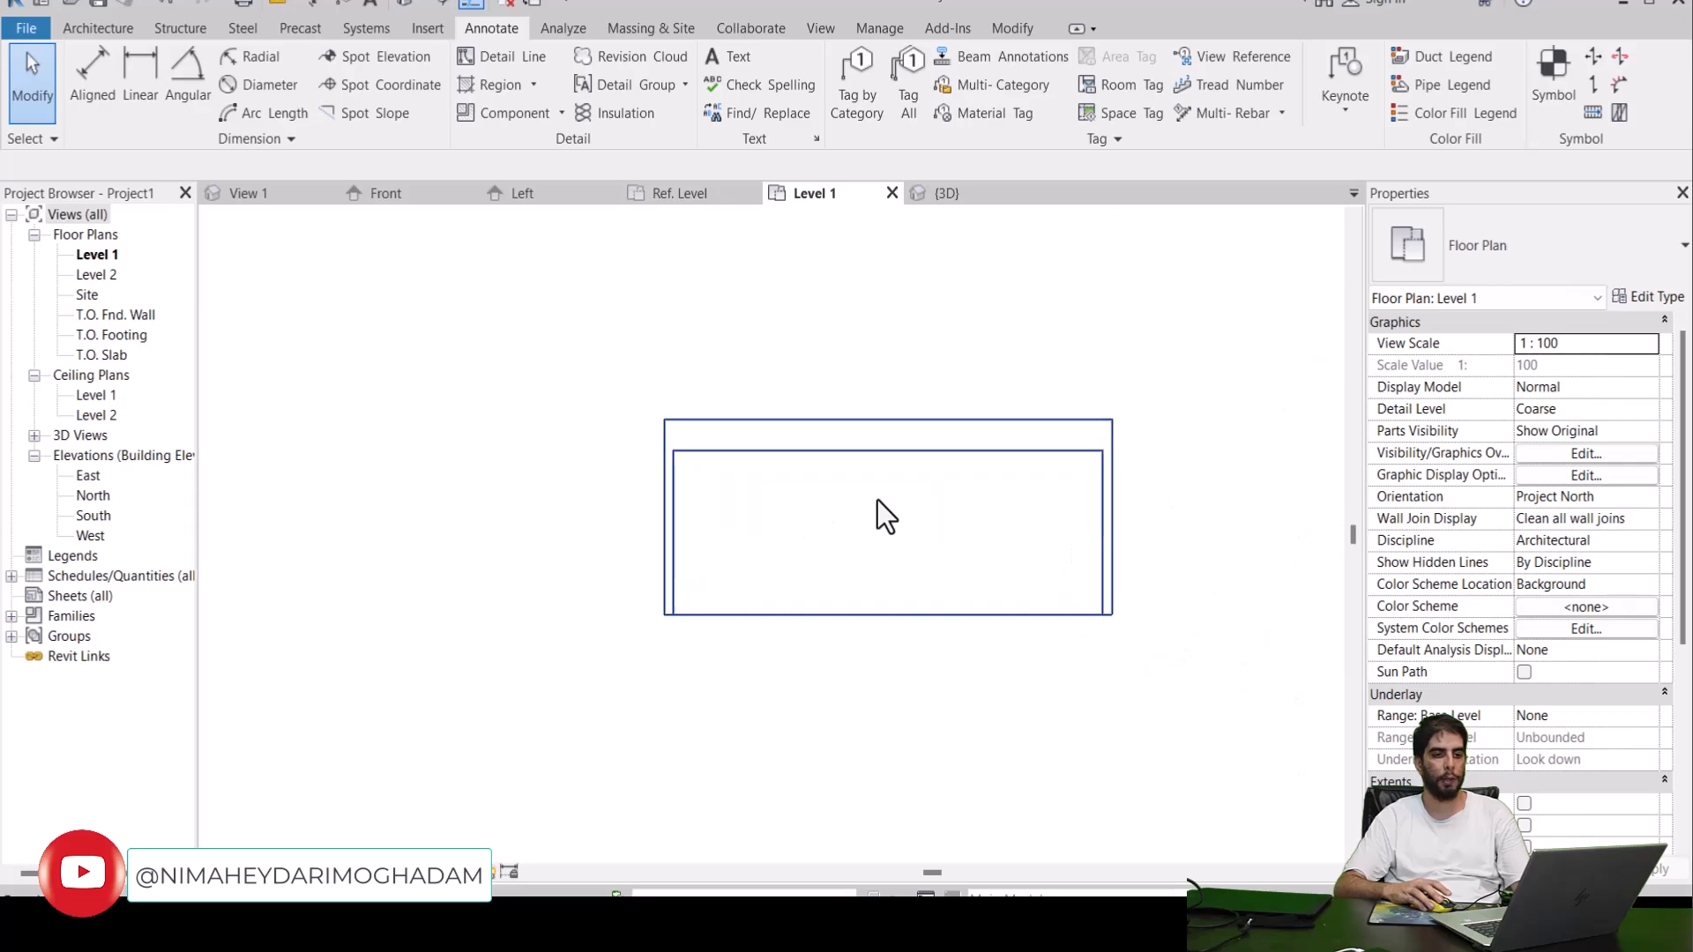
scroll(805, 533, "down", 4)
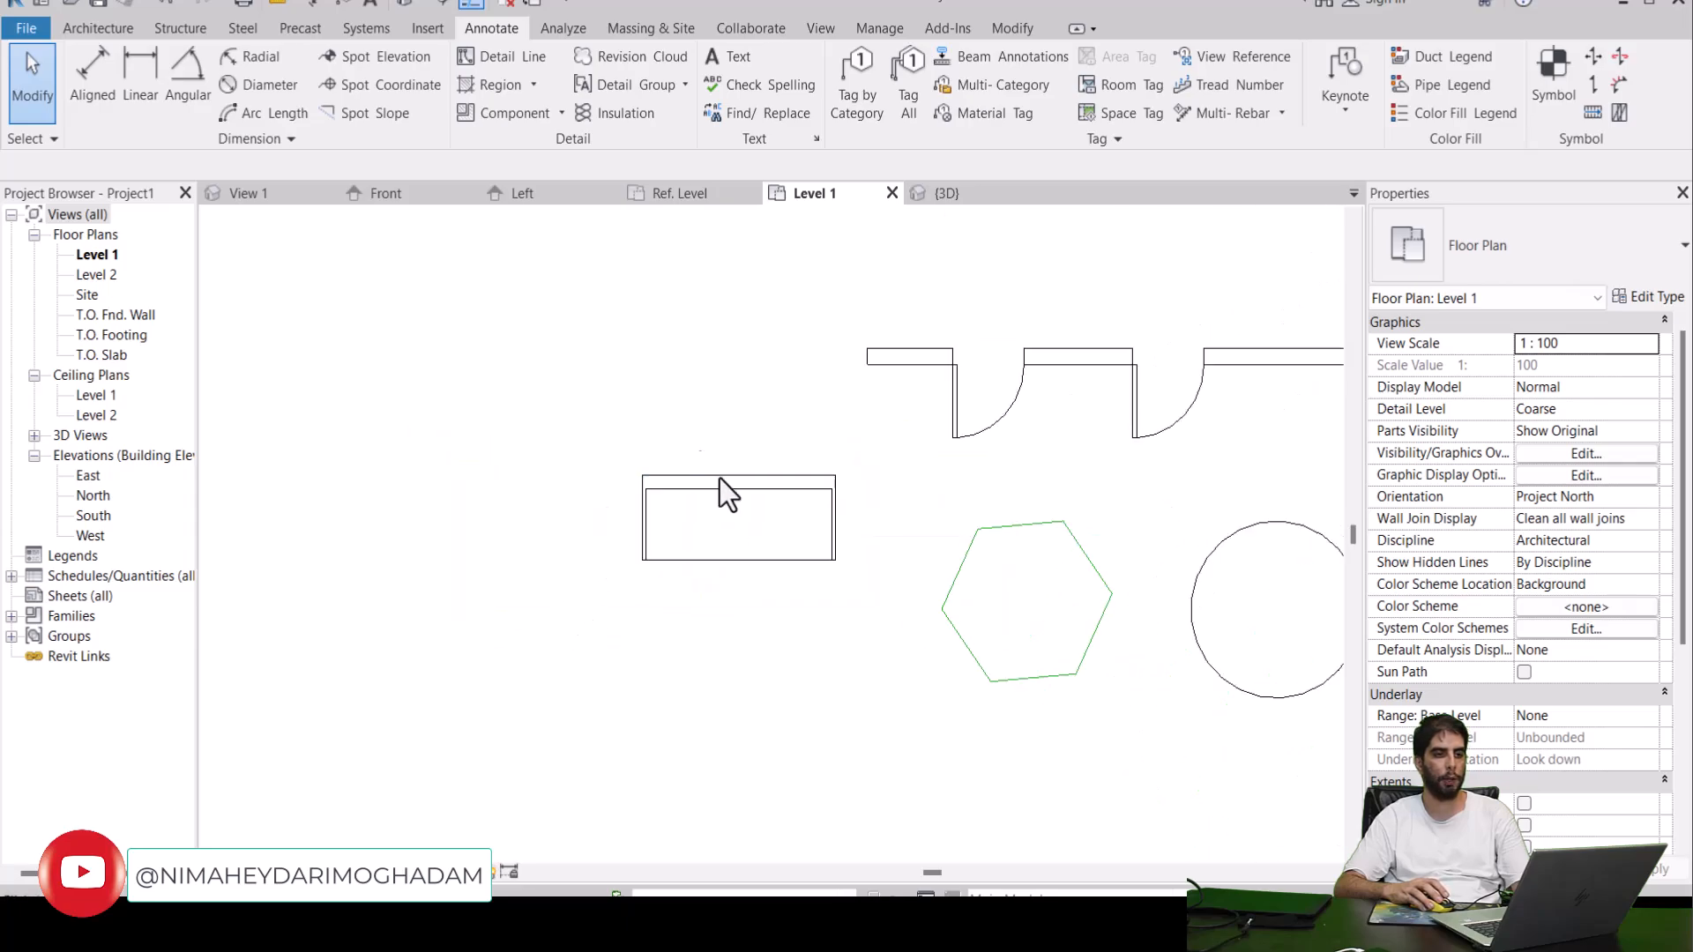
Move the extrusion and its void together in the family's Ref. Level view, centring them on the vertical reference plane.
left_click(692, 199)
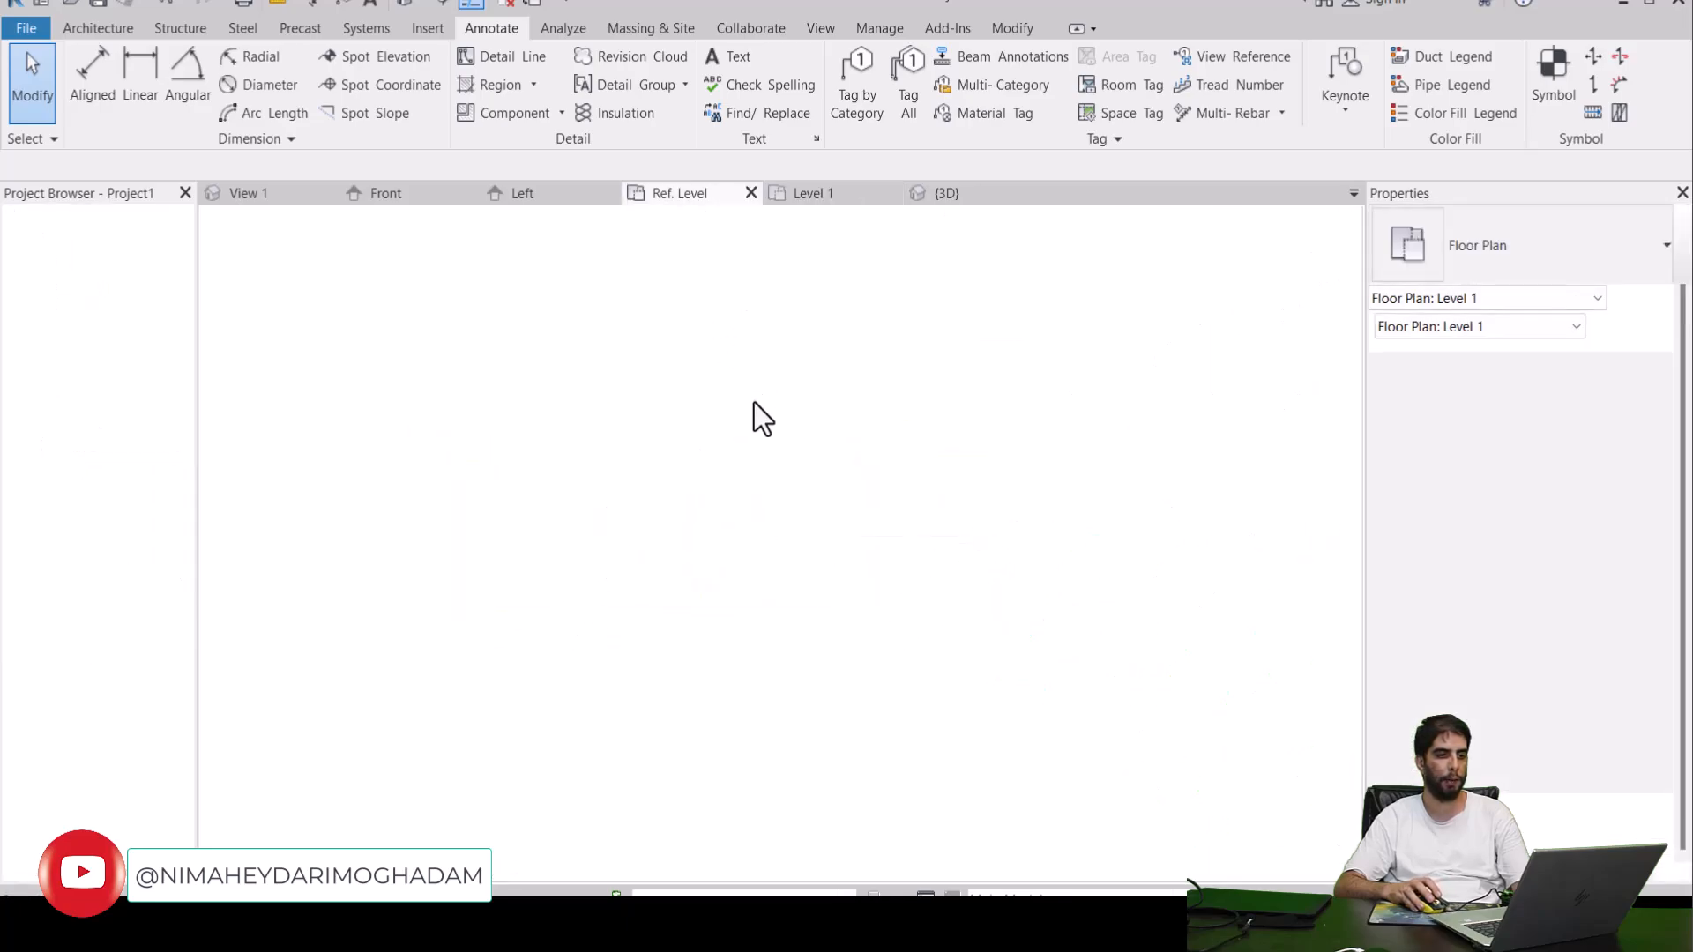
scroll(946, 447, "up", 1)
middle_click_drag(1022, 551, 615, 615)
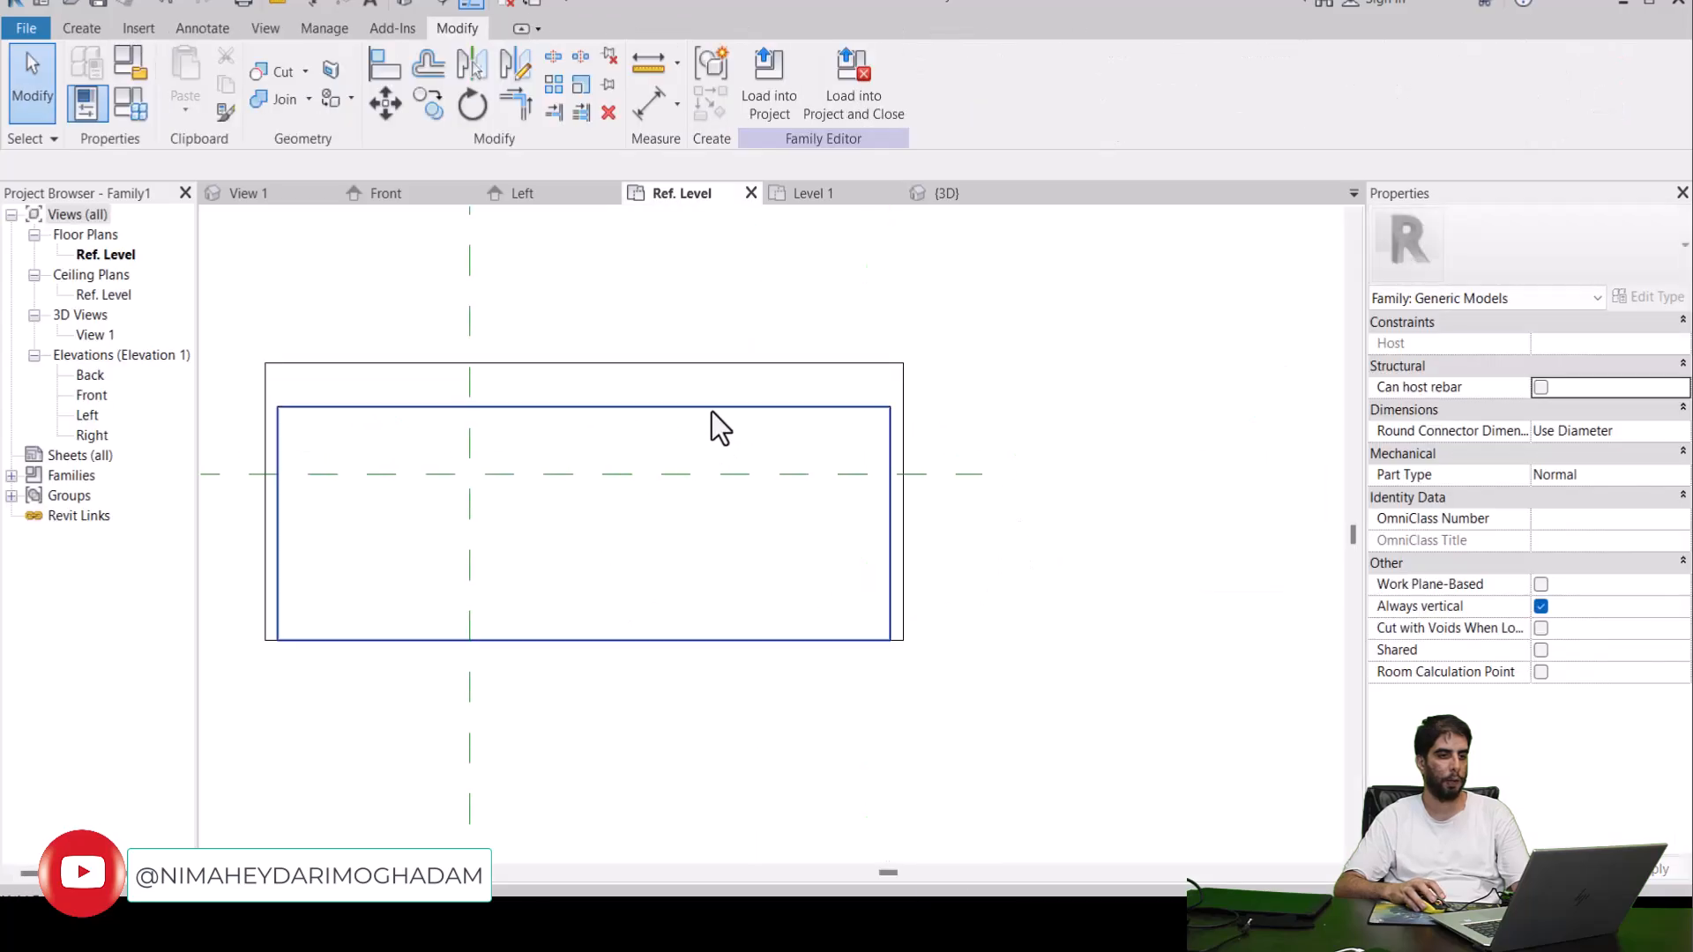
left_click(679, 408)
left_click_drag(955, 311, 748, 442)
left_click_drag(596, 362, 511, 371)
left_click(572, 369)
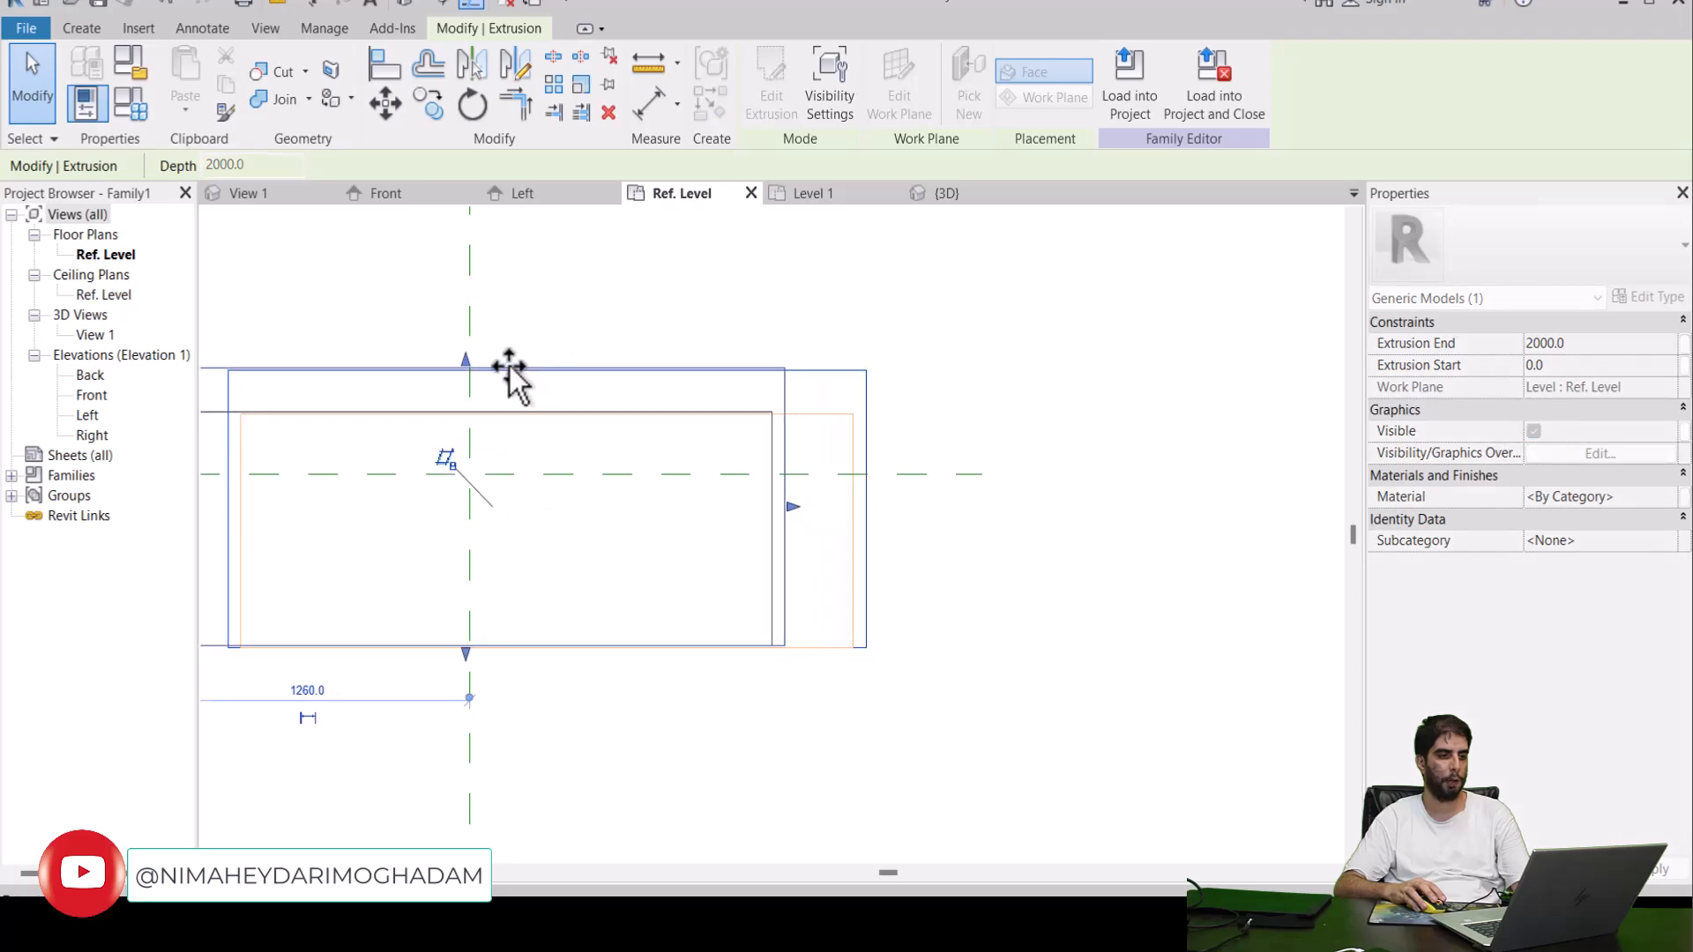
left_click(547, 326)
middle_click_drag(849, 293, 1167, 301)
scroll(997, 326, "down", 3)
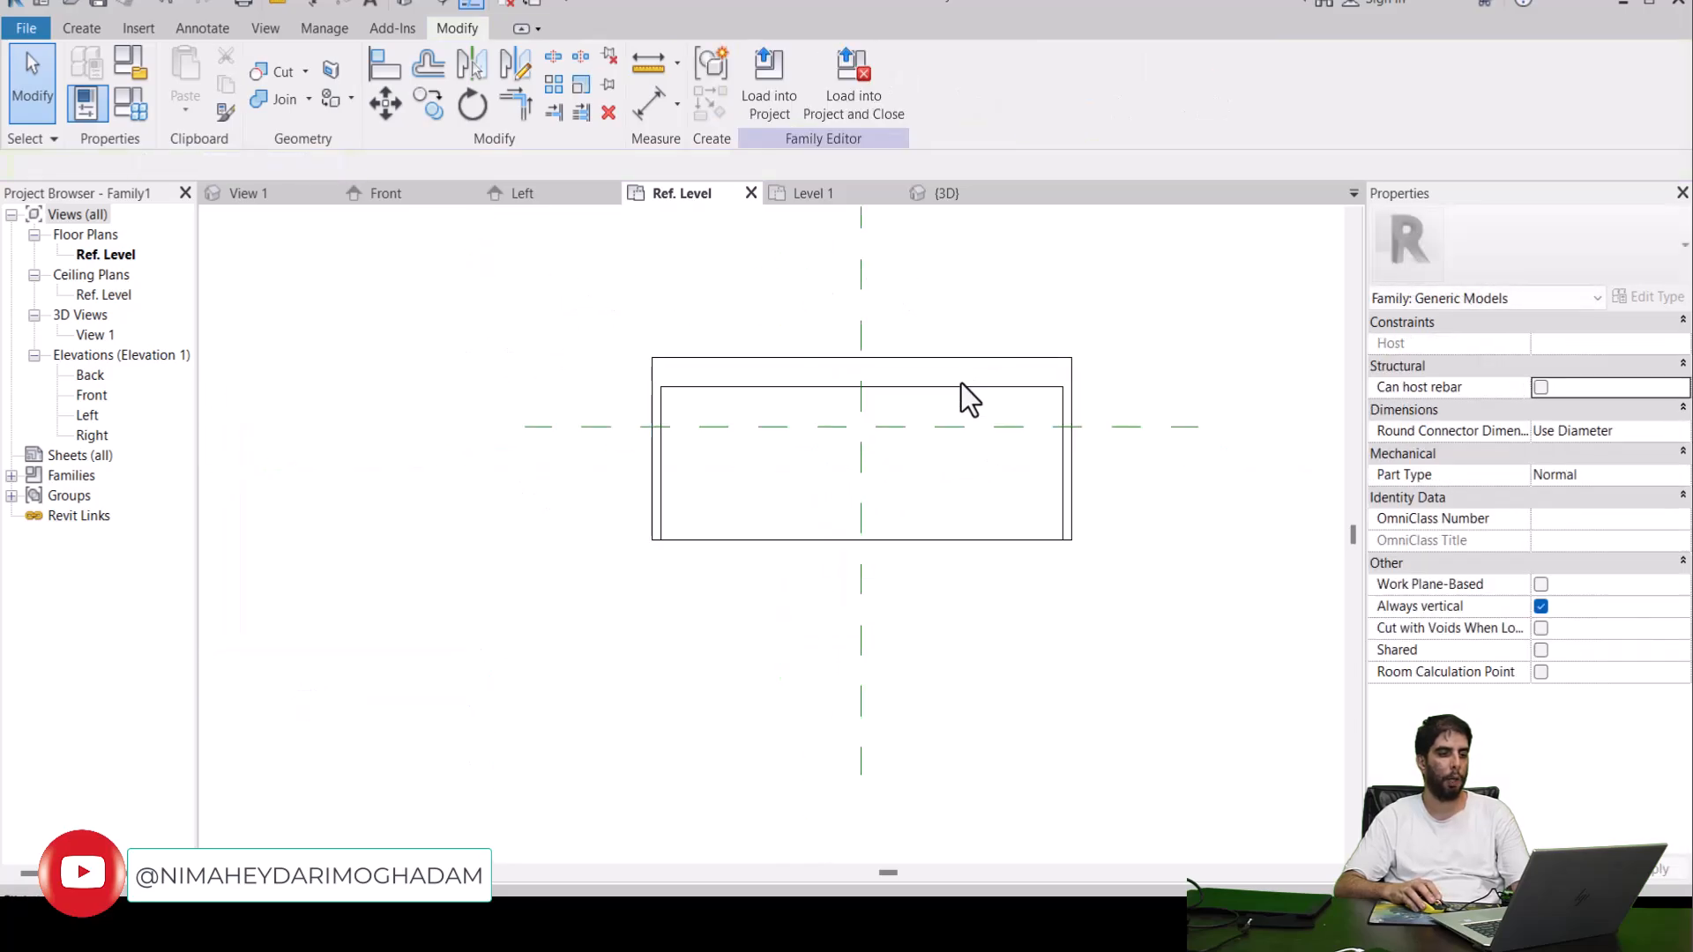
Draw two crossing diagonal symbolic lines between the opposite corners of the void rectangle in the Ref. Level view.
middle_click_drag(995, 396, 999, 473)
scroll(781, 393, "up", 2)
scroll(781, 393, "up", 1)
middle_click_drag(800, 399, 793, 415)
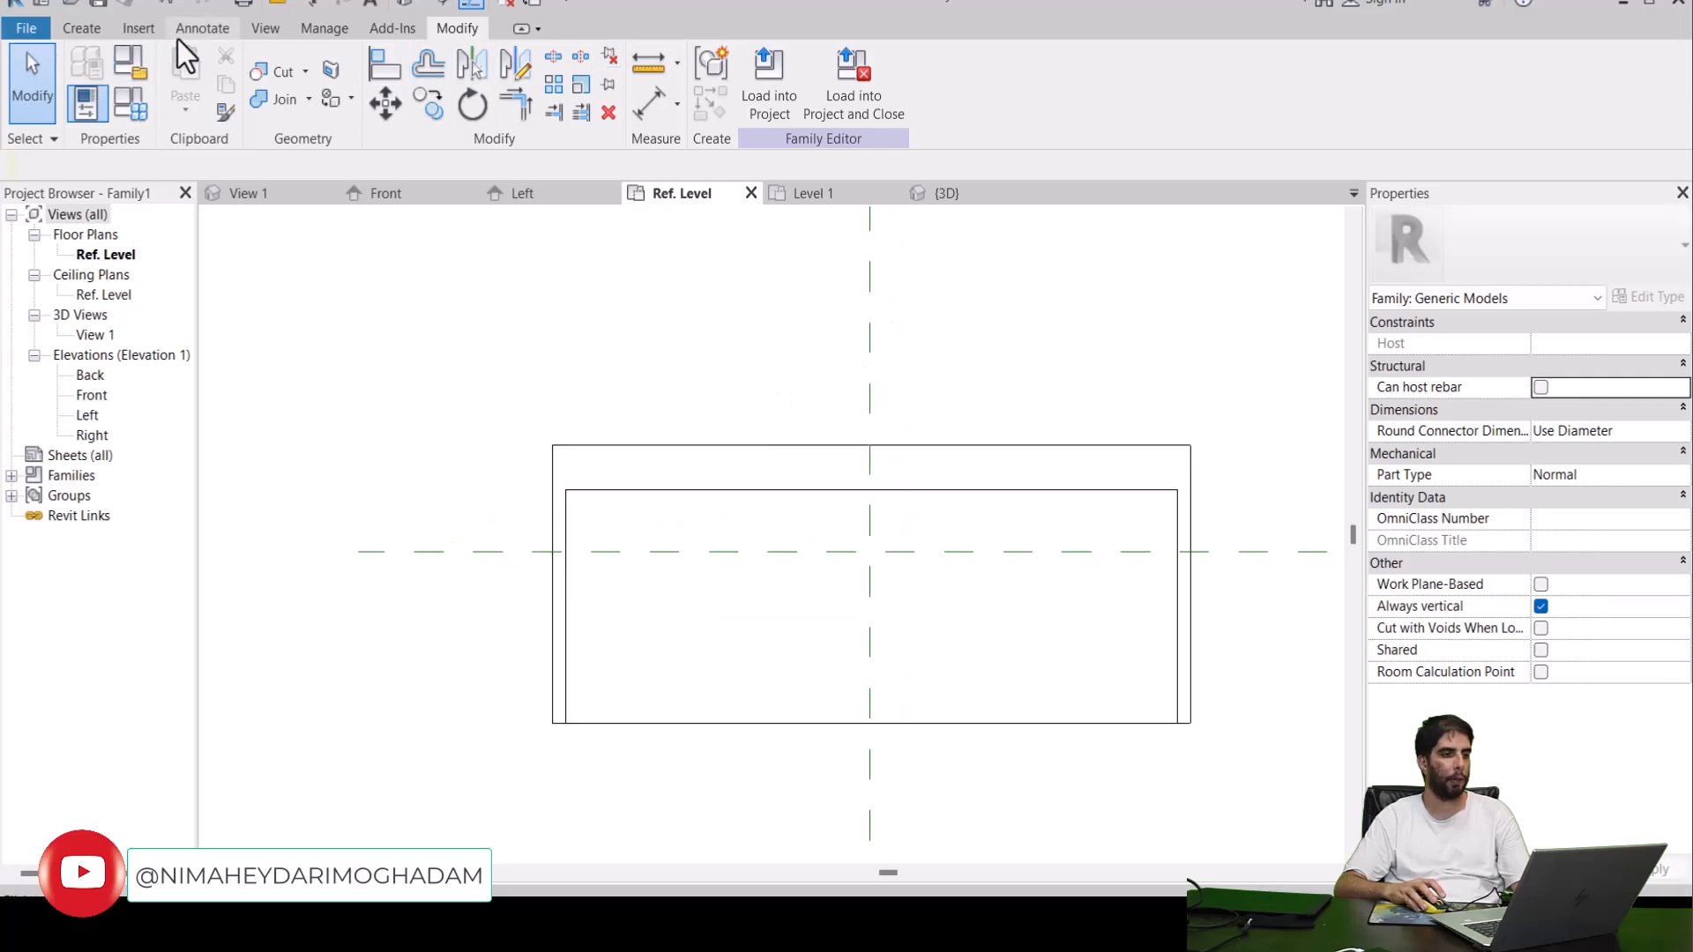
left_click(201, 28)
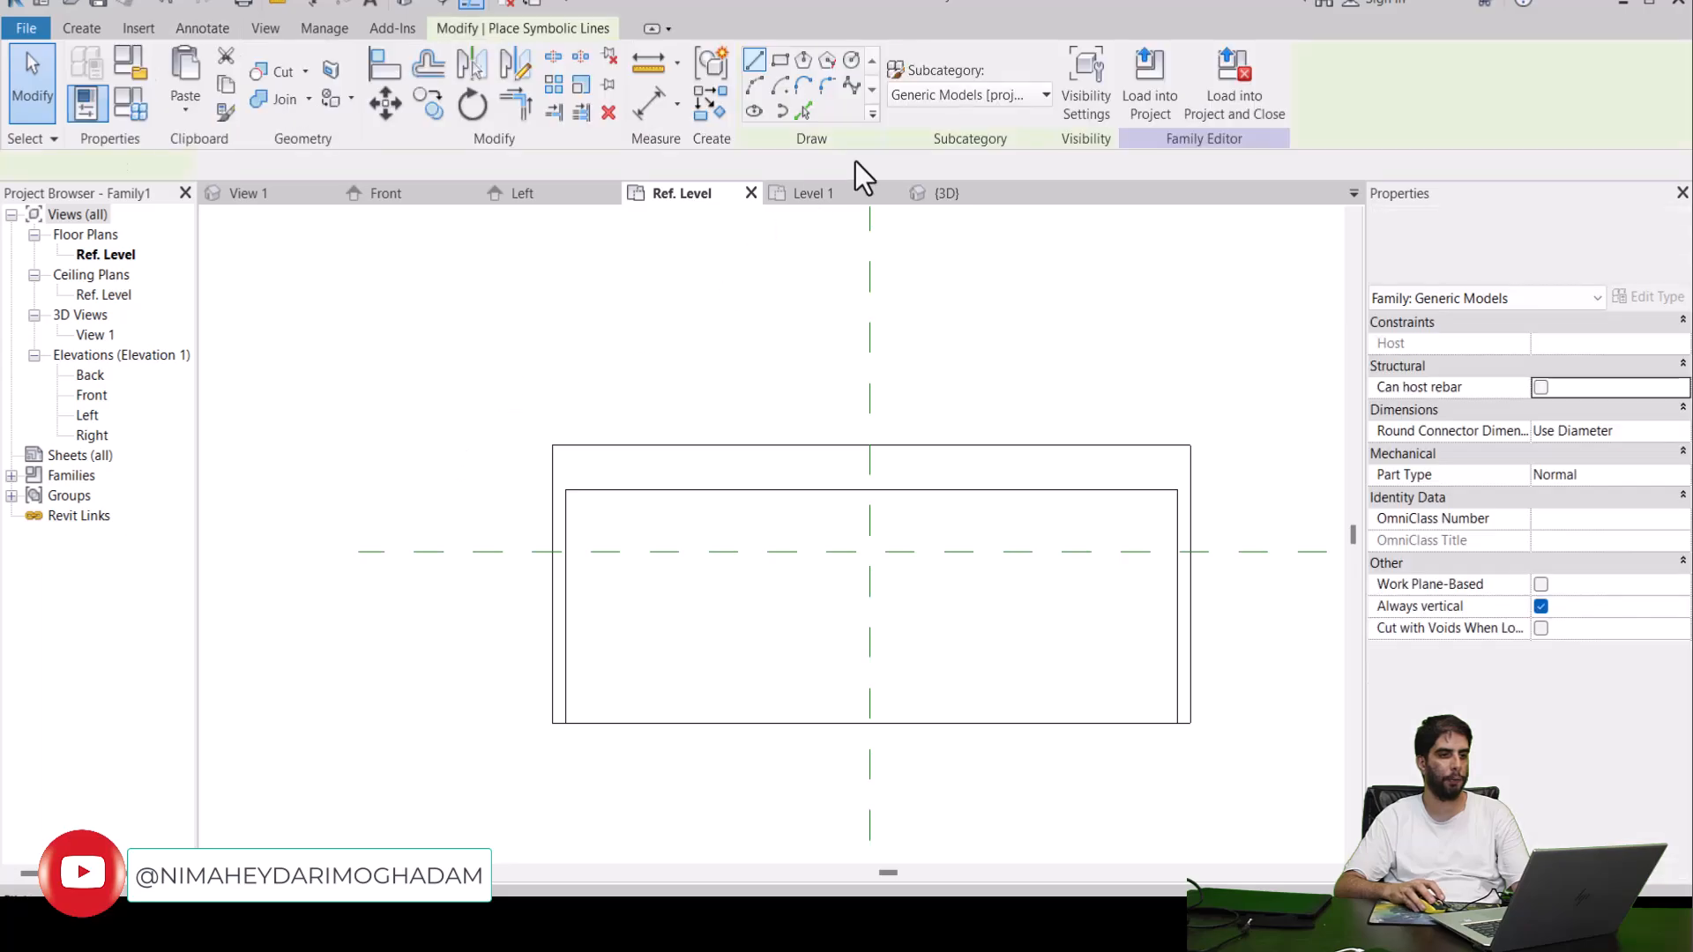
left_click(1177, 491)
left_click(566, 721)
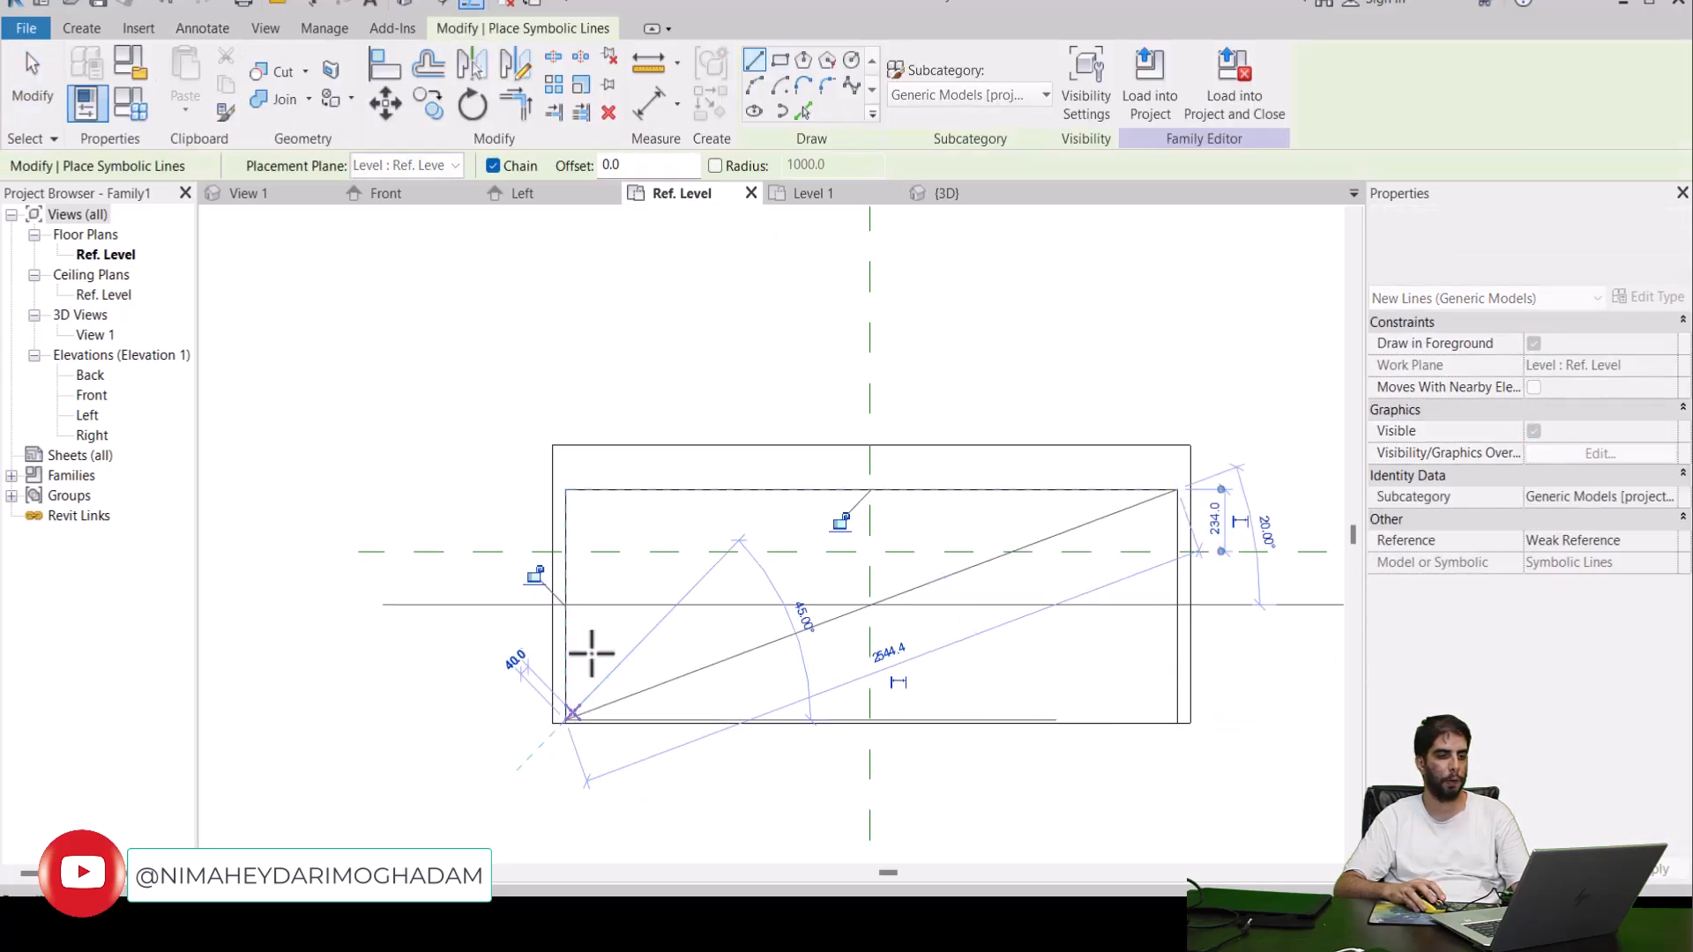
left_click(566, 490)
left_click(1176, 722)
key("Escape")
key("Escape")
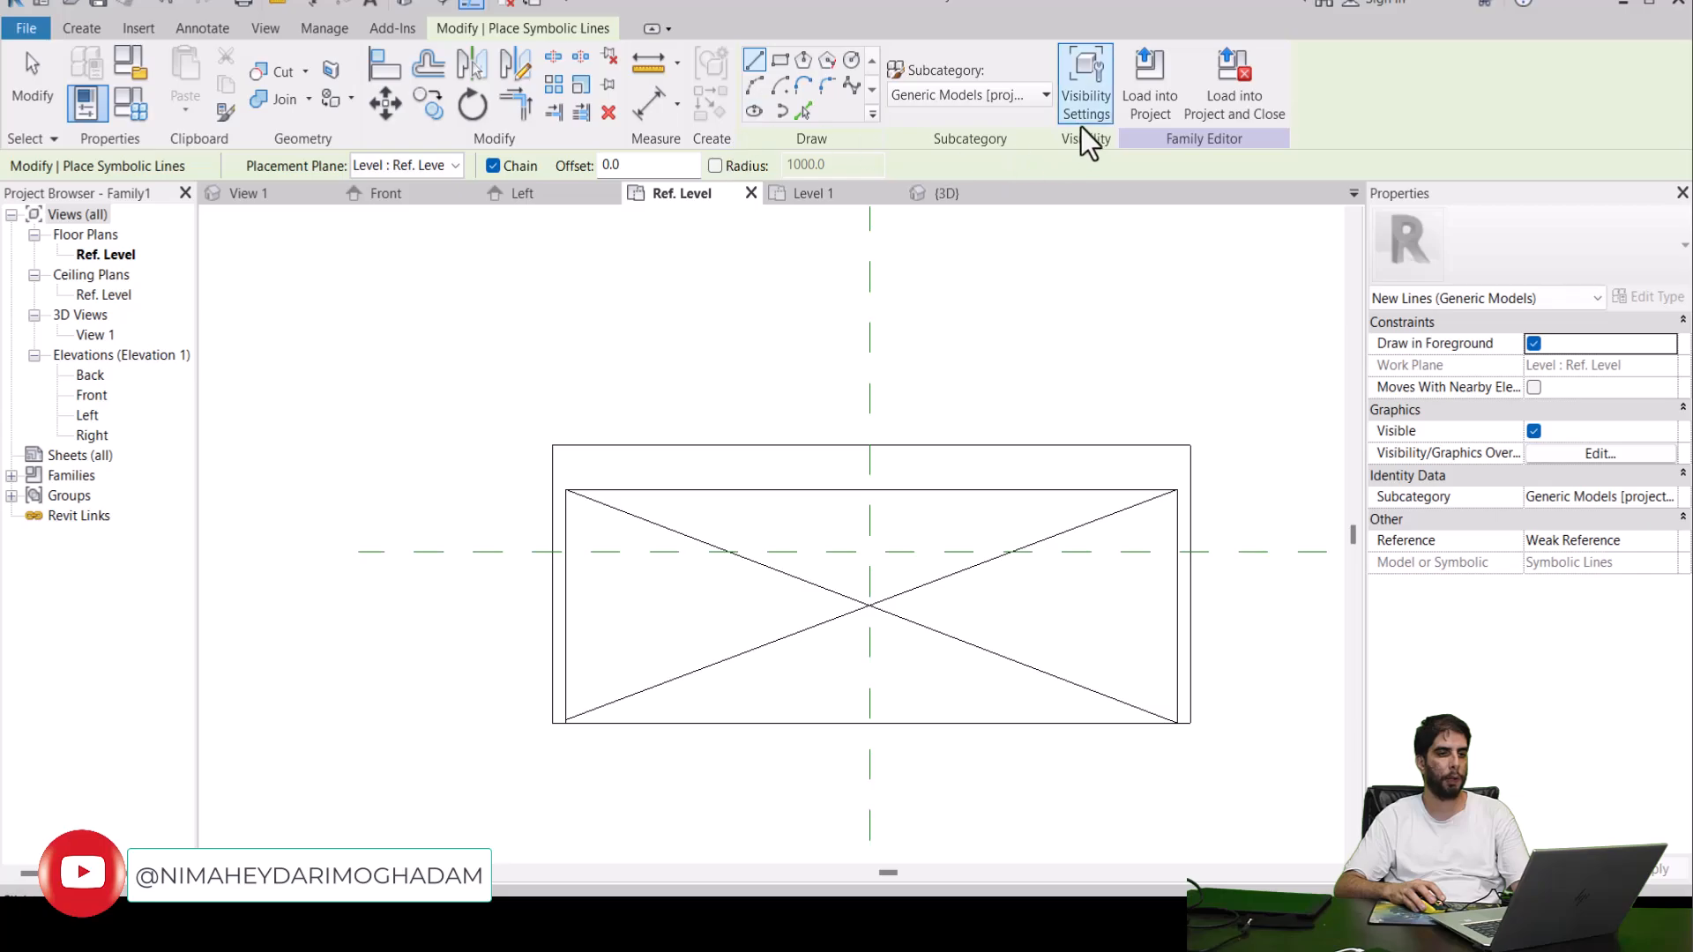
Load the updated family into the project and check the diagonals' display in the Level 1 plan and the 3D view.
left_click(1156, 103)
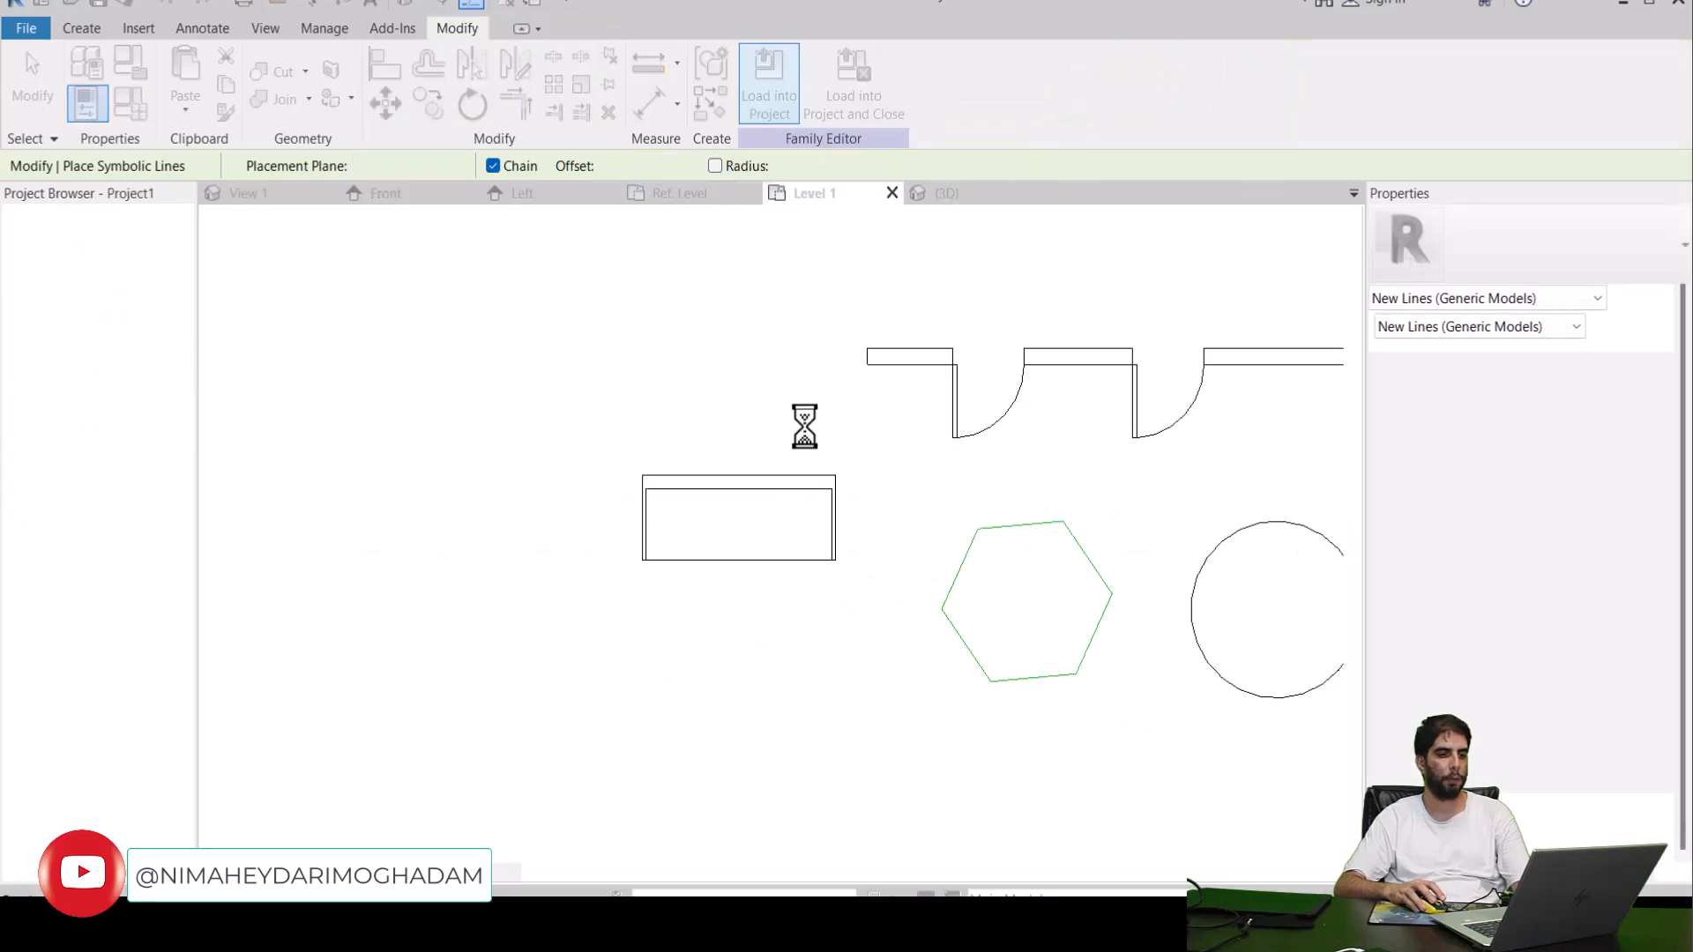
scroll(726, 546, "up", 2)
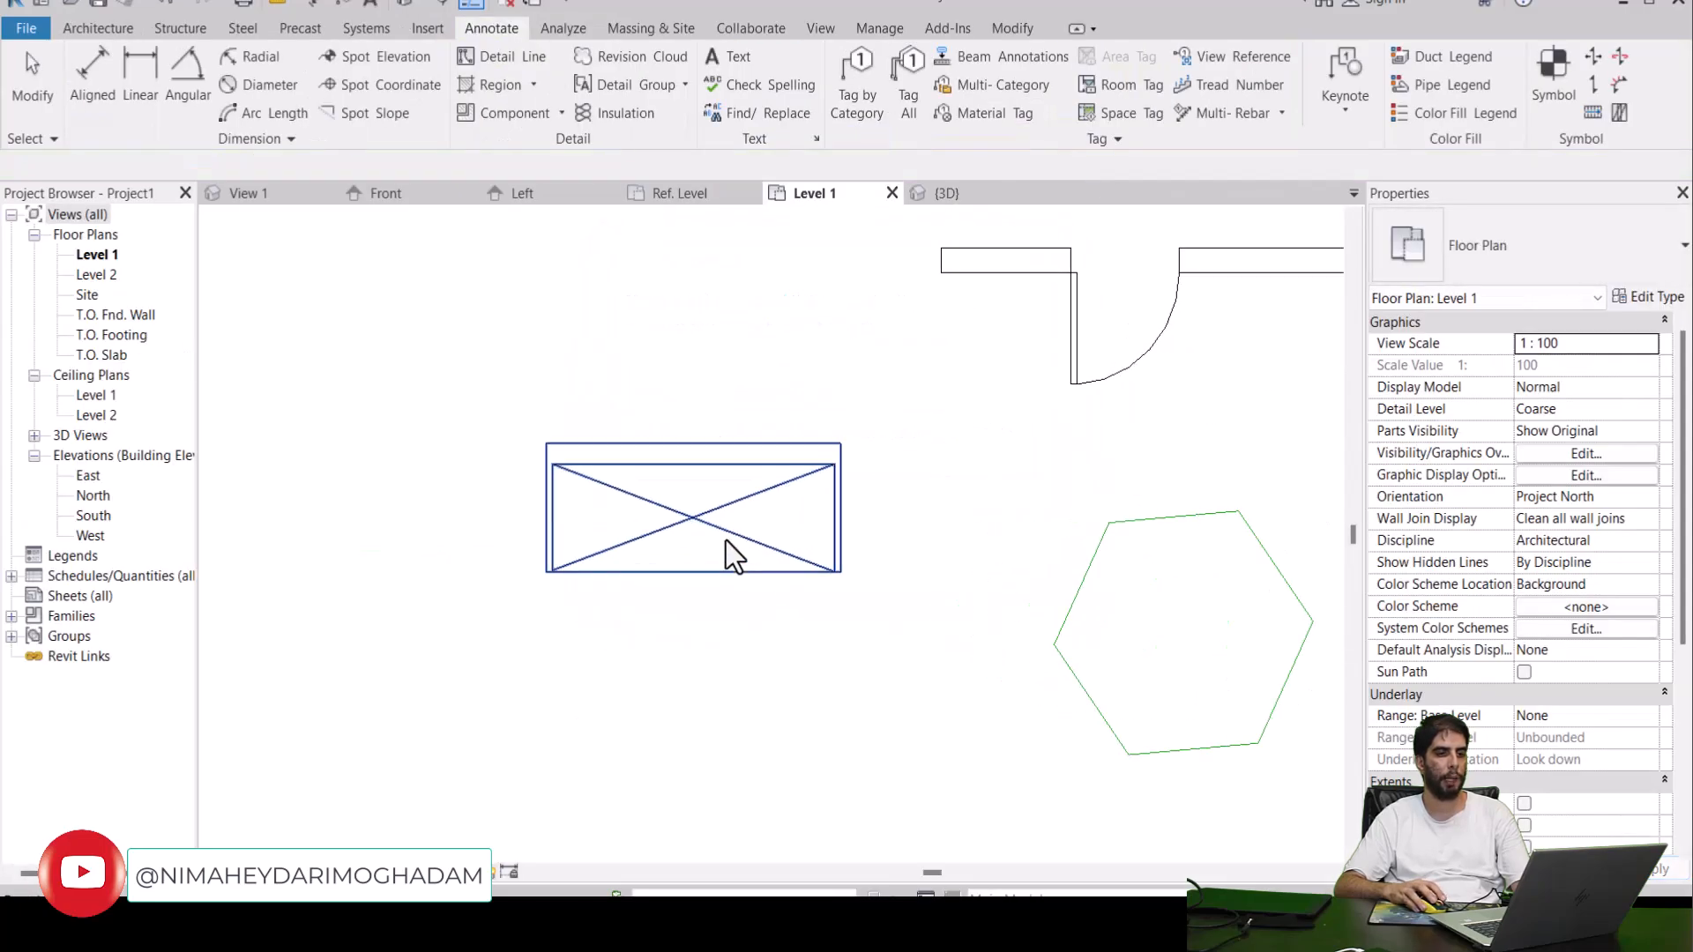
left_click(943, 196)
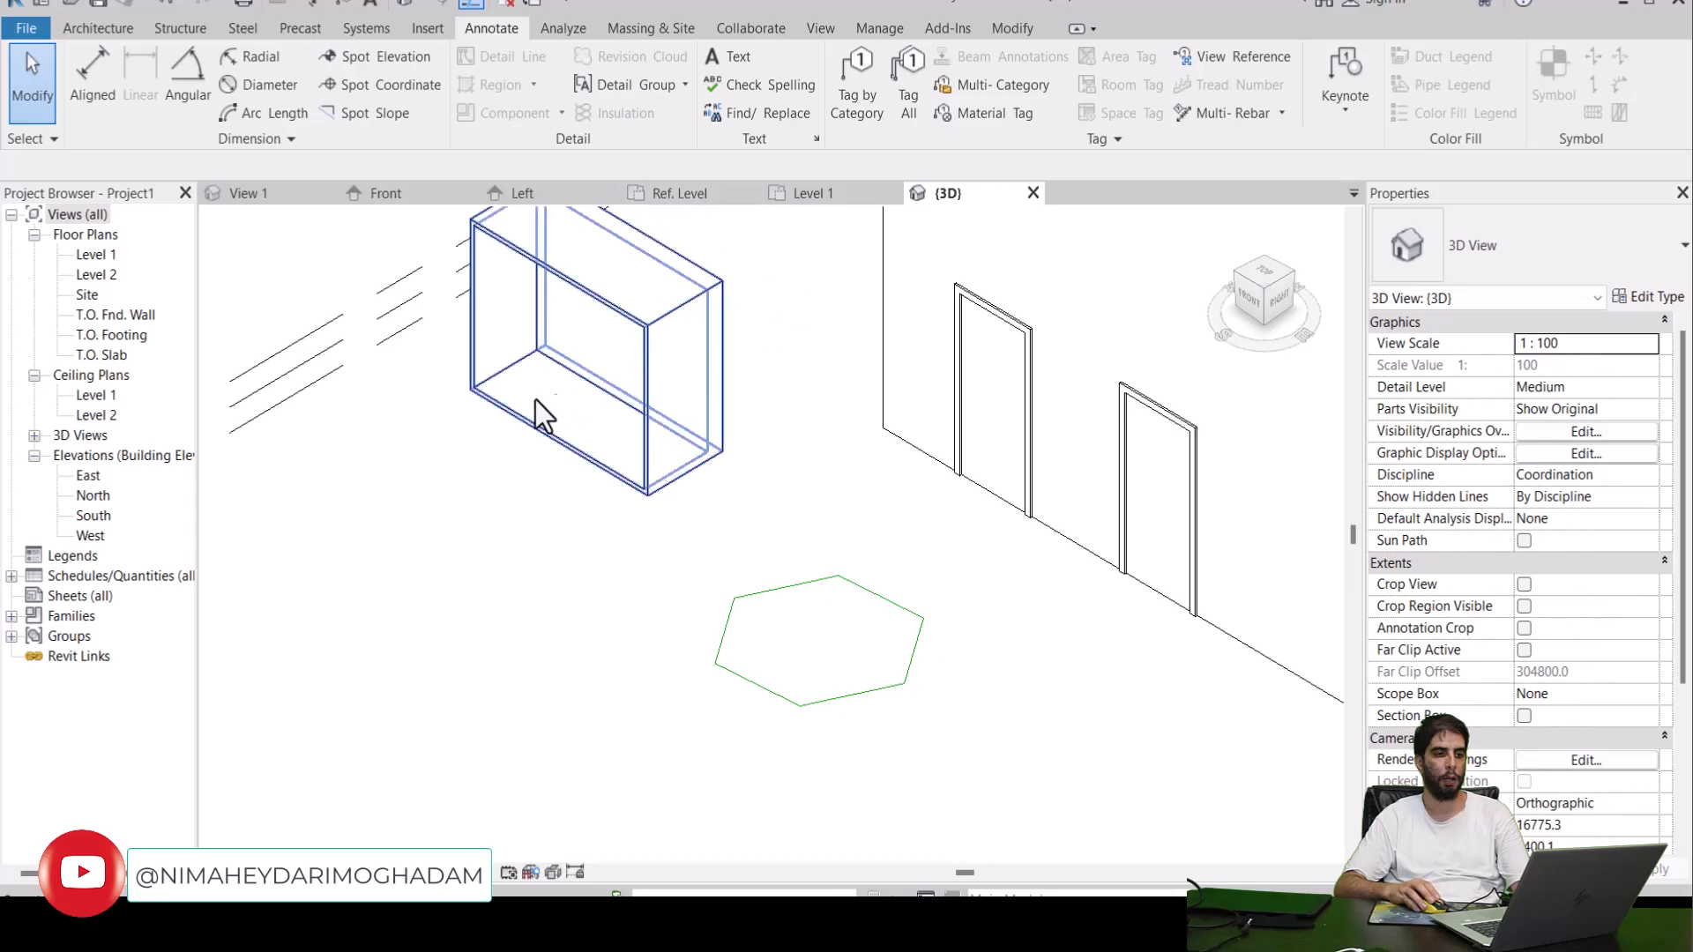
Draw a symbolic line rectangle over the extrusion's outer outline in the family's Ref. Level view.
left_click(712, 198)
scroll(792, 548, "down", 1)
key("d")
key("l")
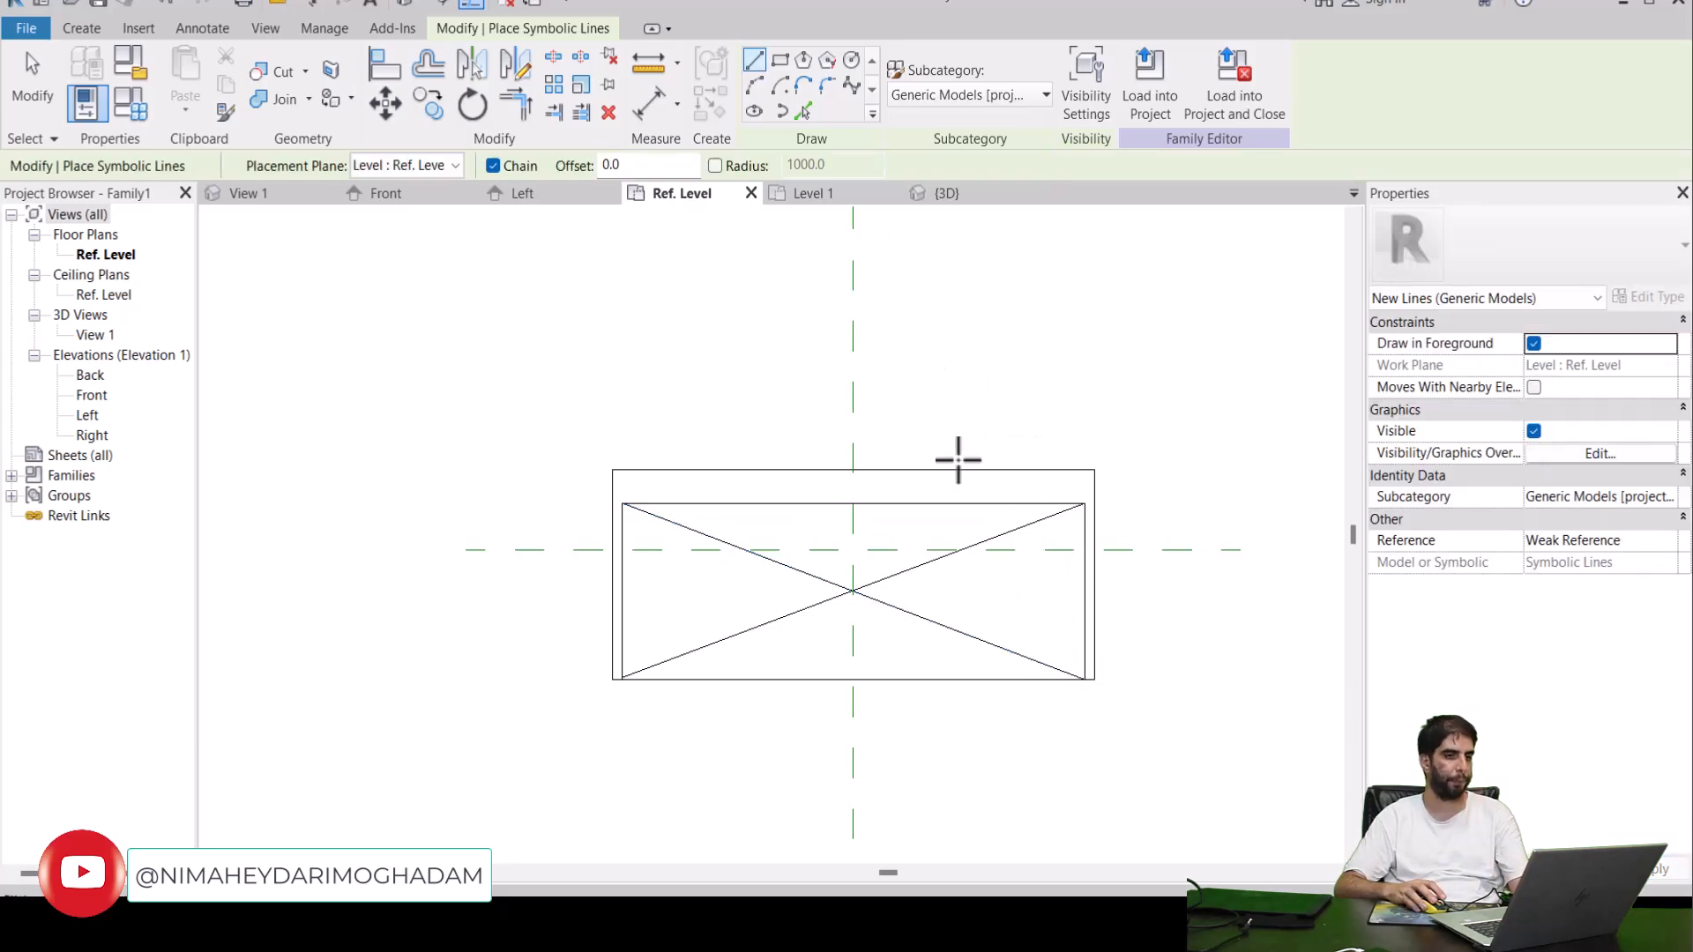
middle_click_drag(785, 404, 819, 411)
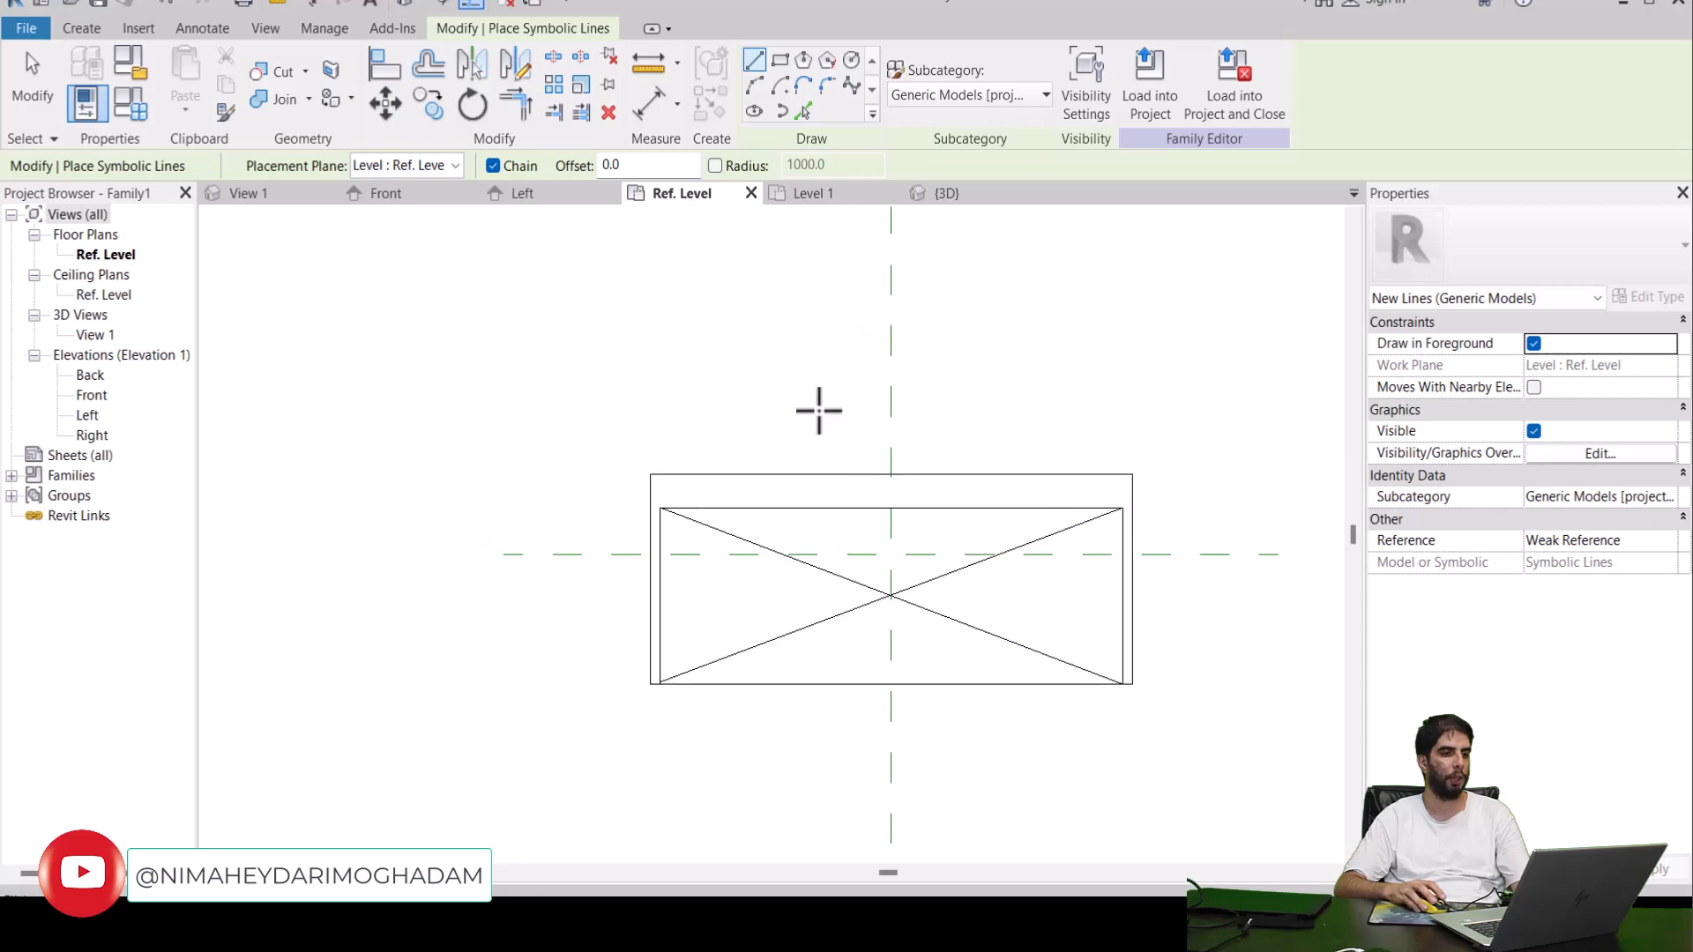
left_click(202, 28)
left_click(378, 98)
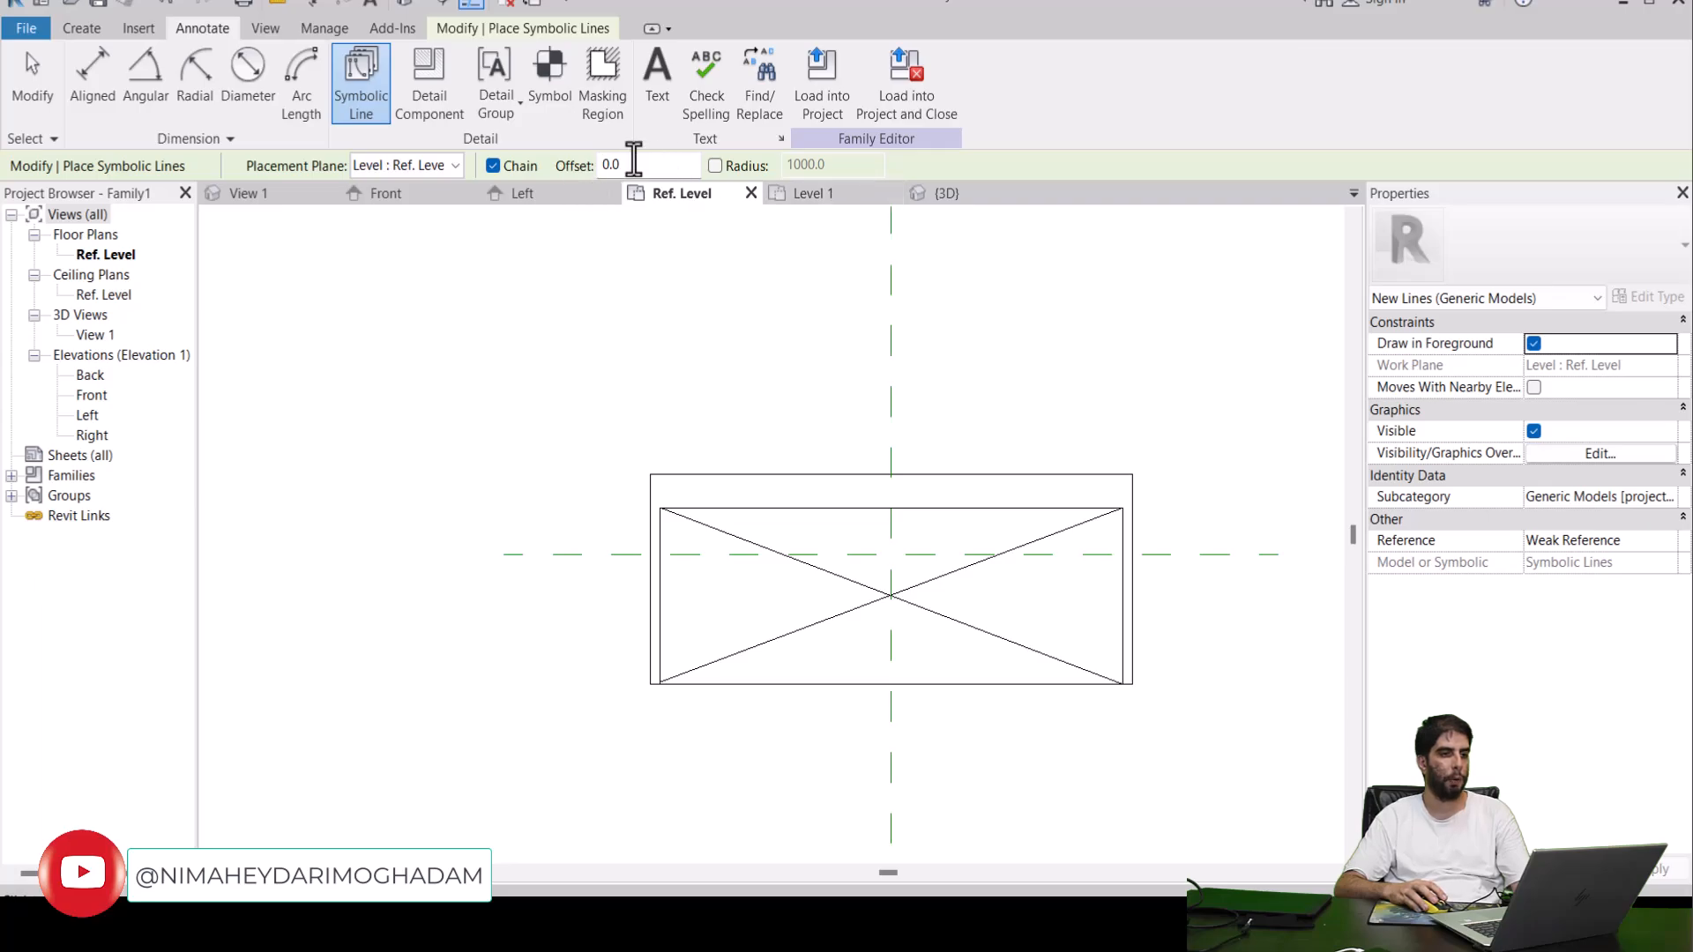
left_click(548, 34)
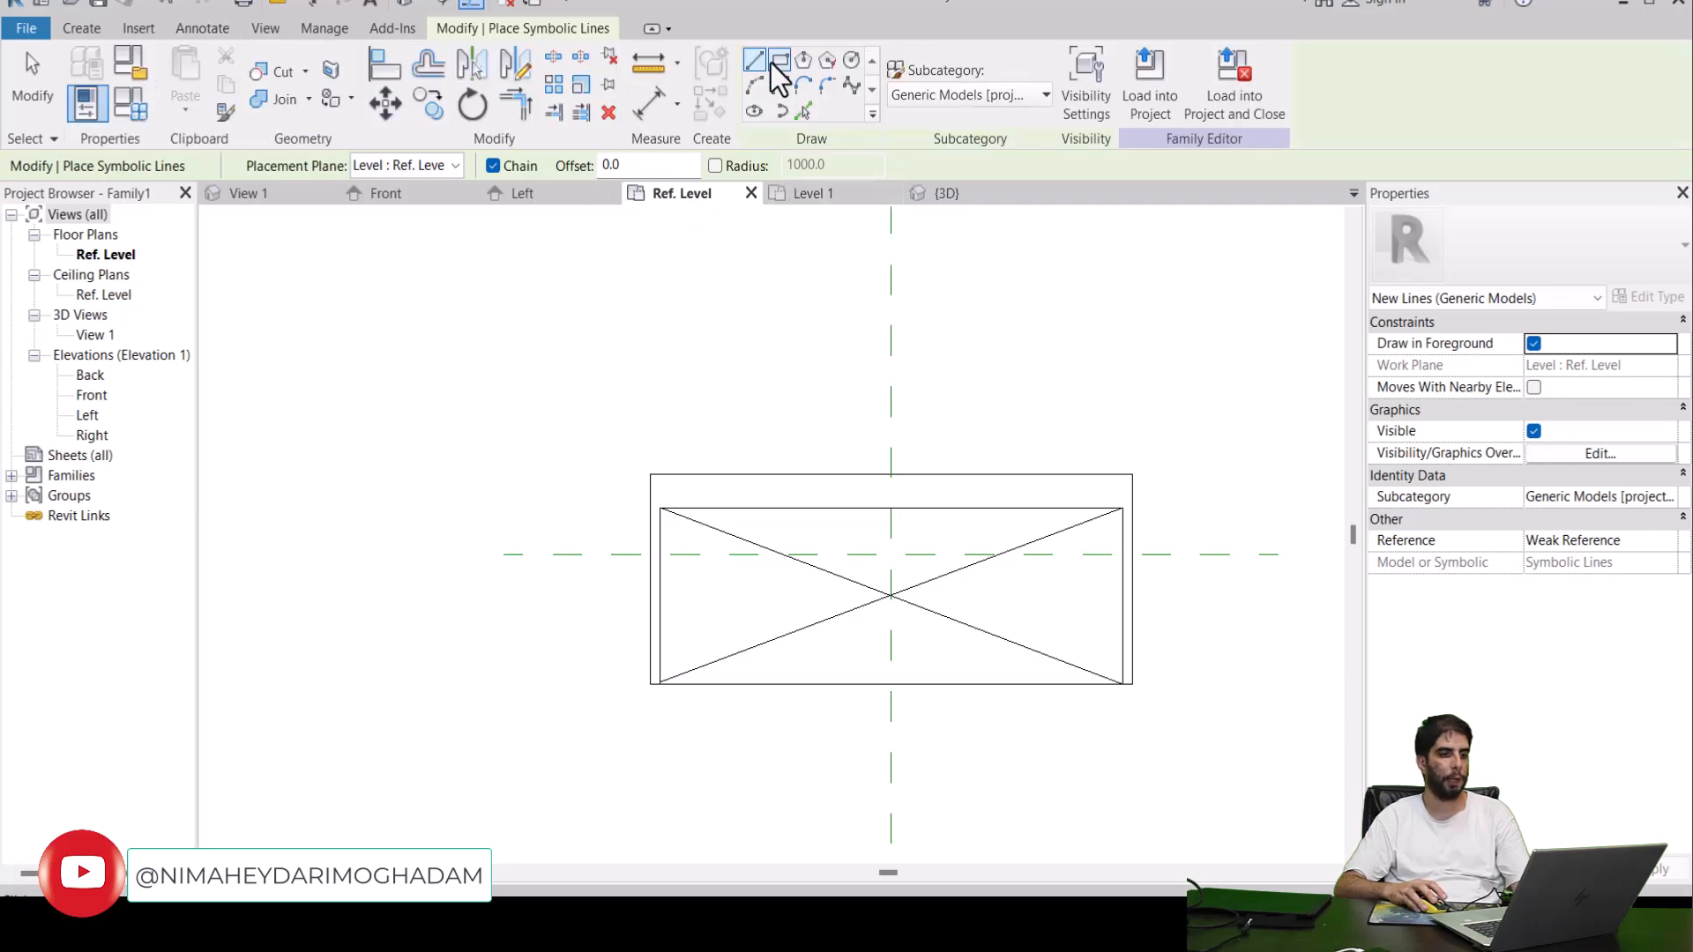
left_click(780, 60)
left_click(649, 474)
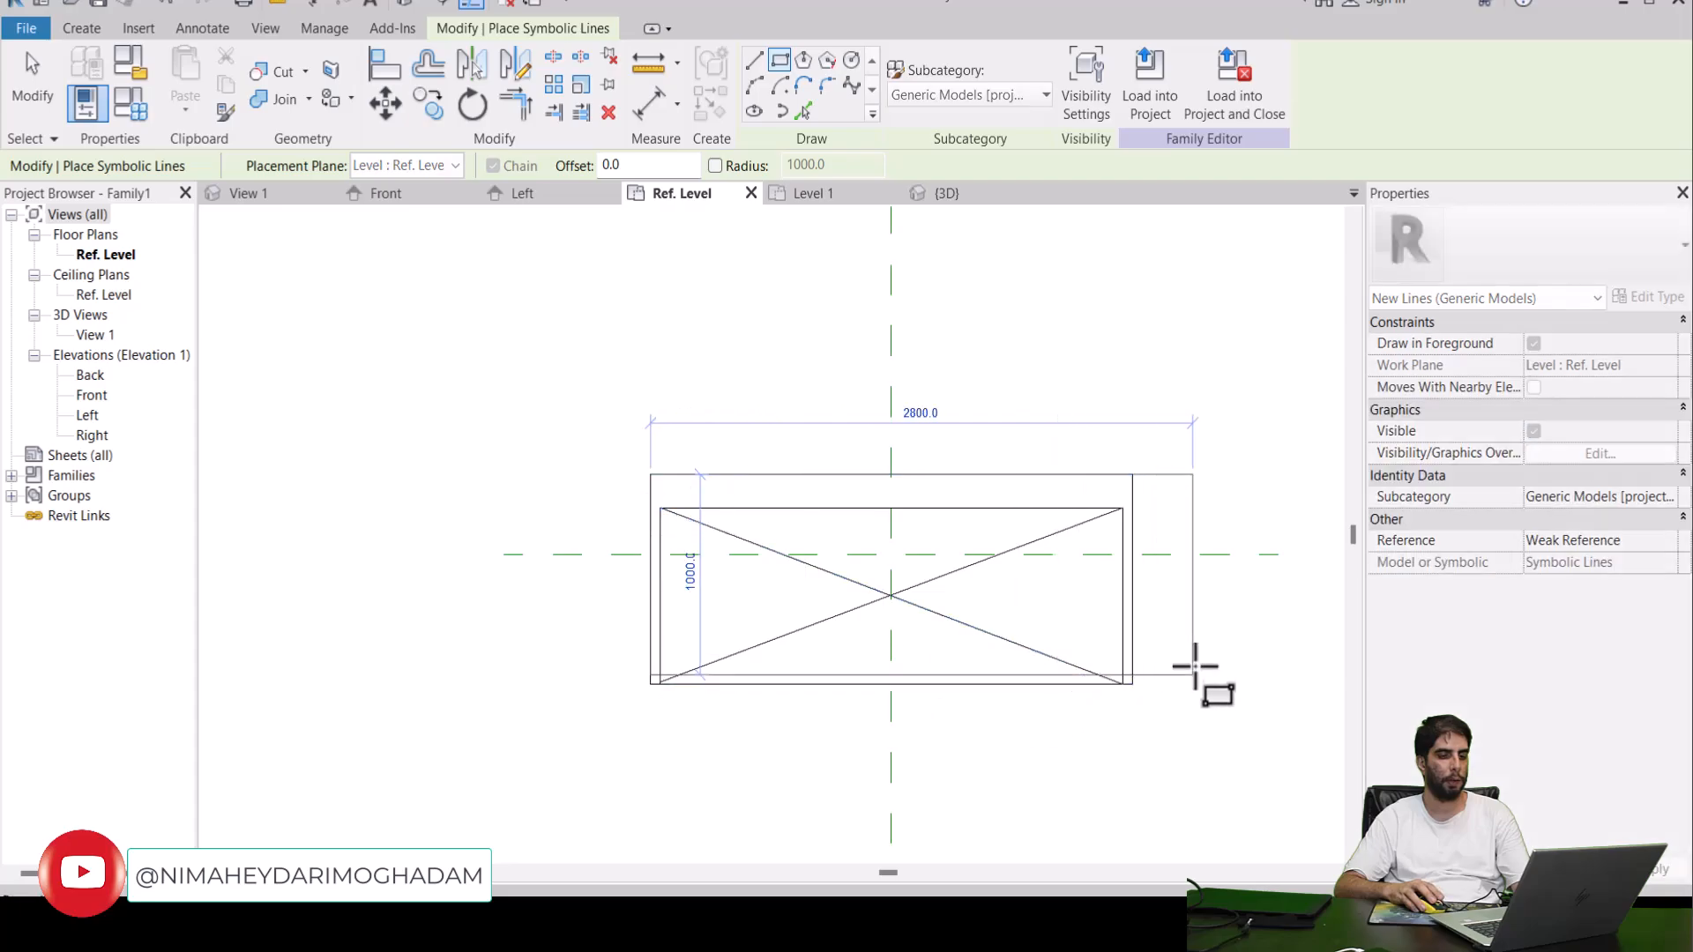
scroll(1137, 679, "up", 2)
left_click(1132, 684)
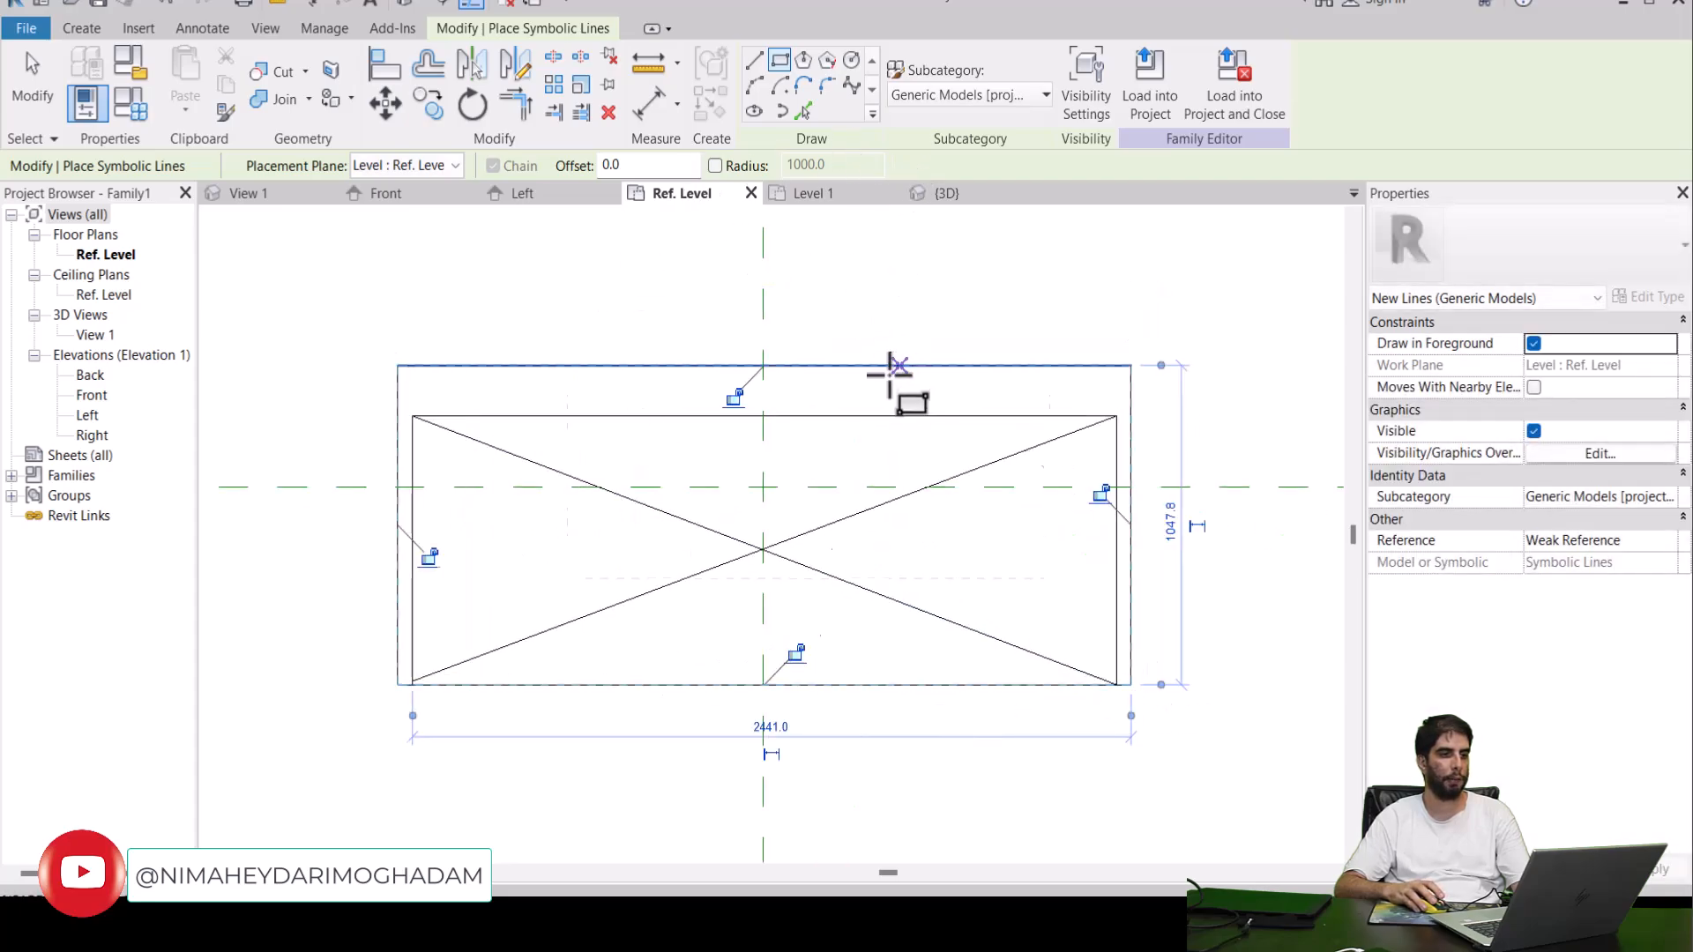
scroll(893, 371, "down", 3)
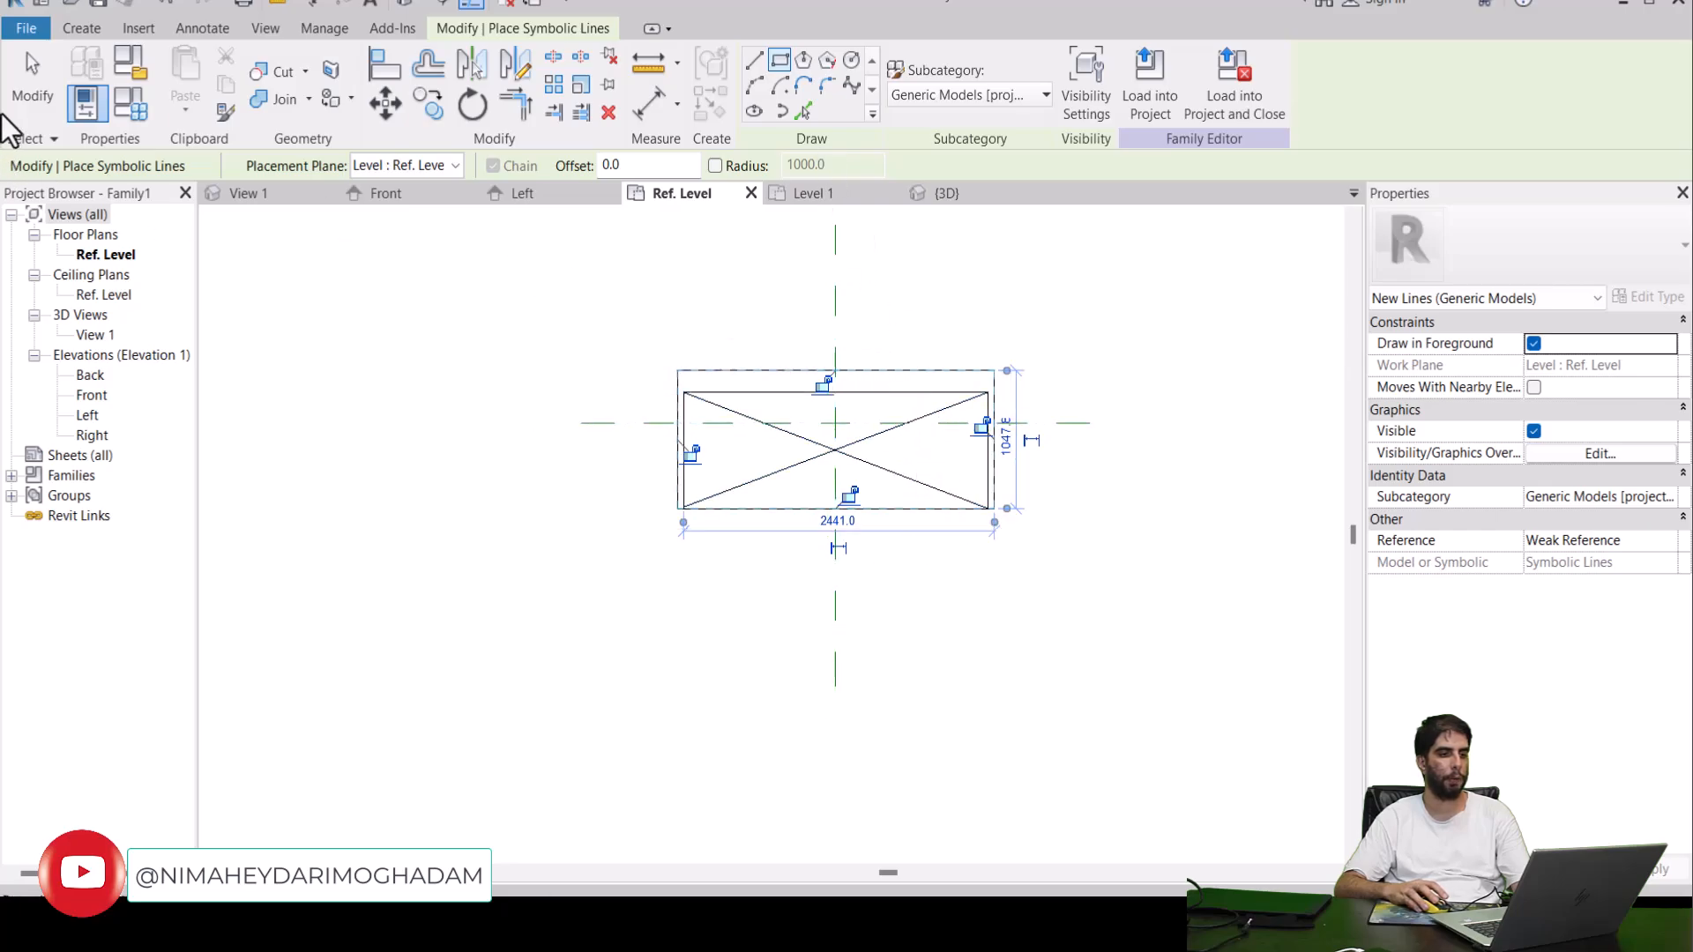
left_click(33, 84)
Inspect the void extrusion and the chain of symbolic lines around the outer outline by selecting each of them.
scroll(1033, 415, "up", 2)
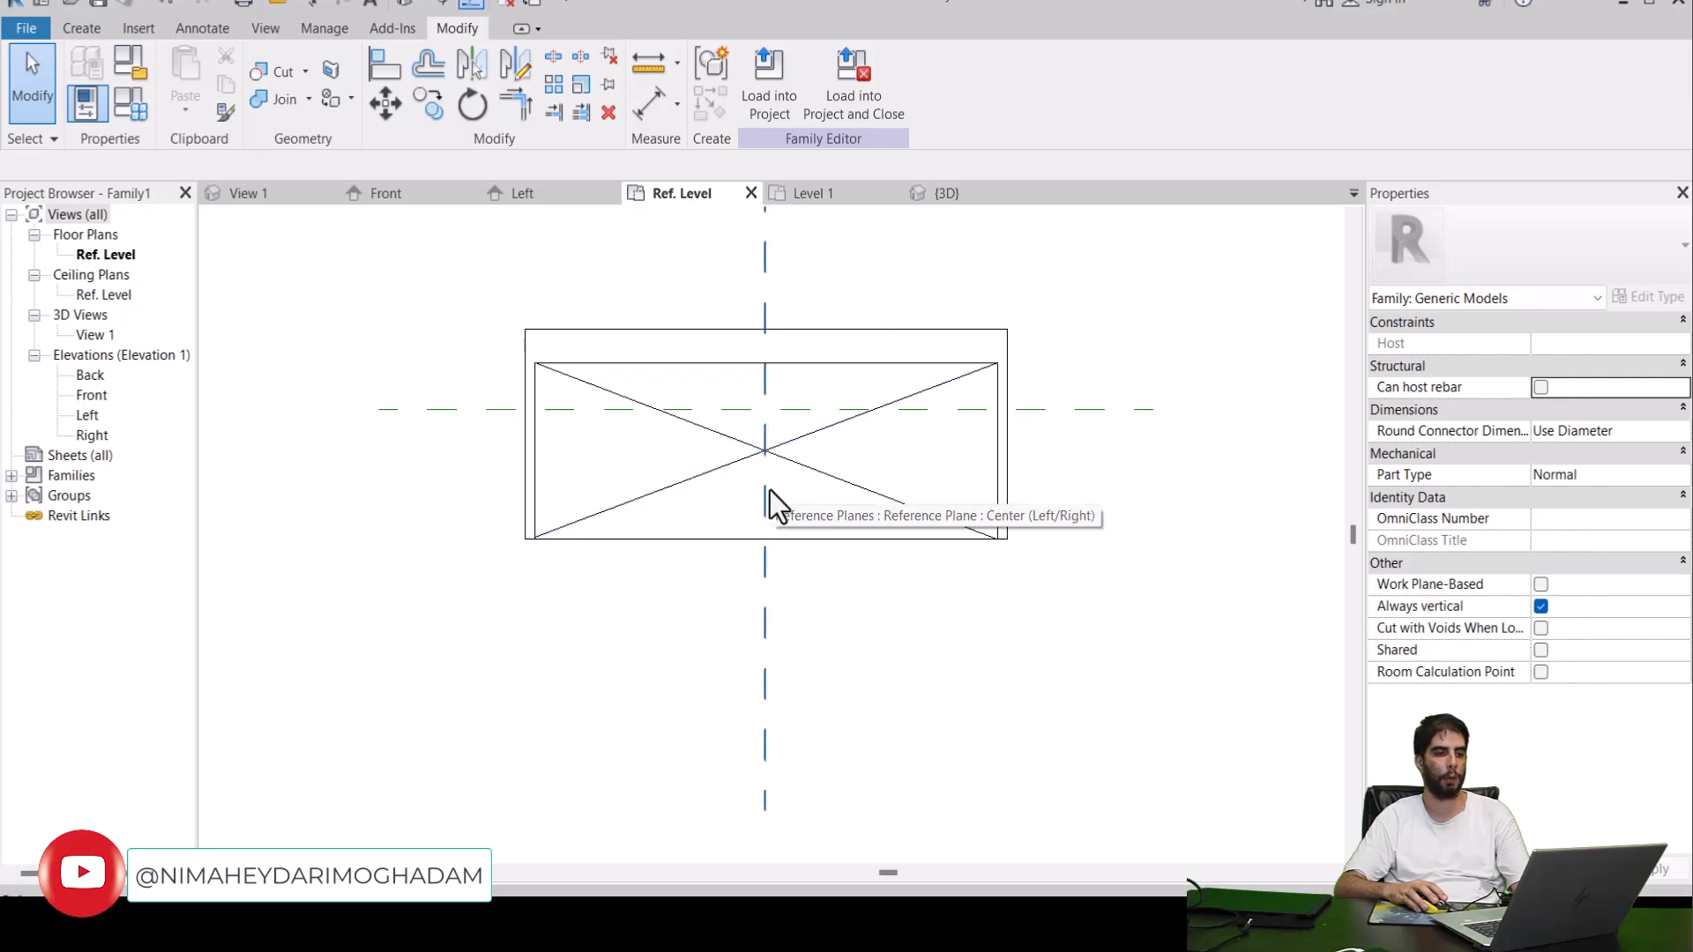
left_click(673, 367)
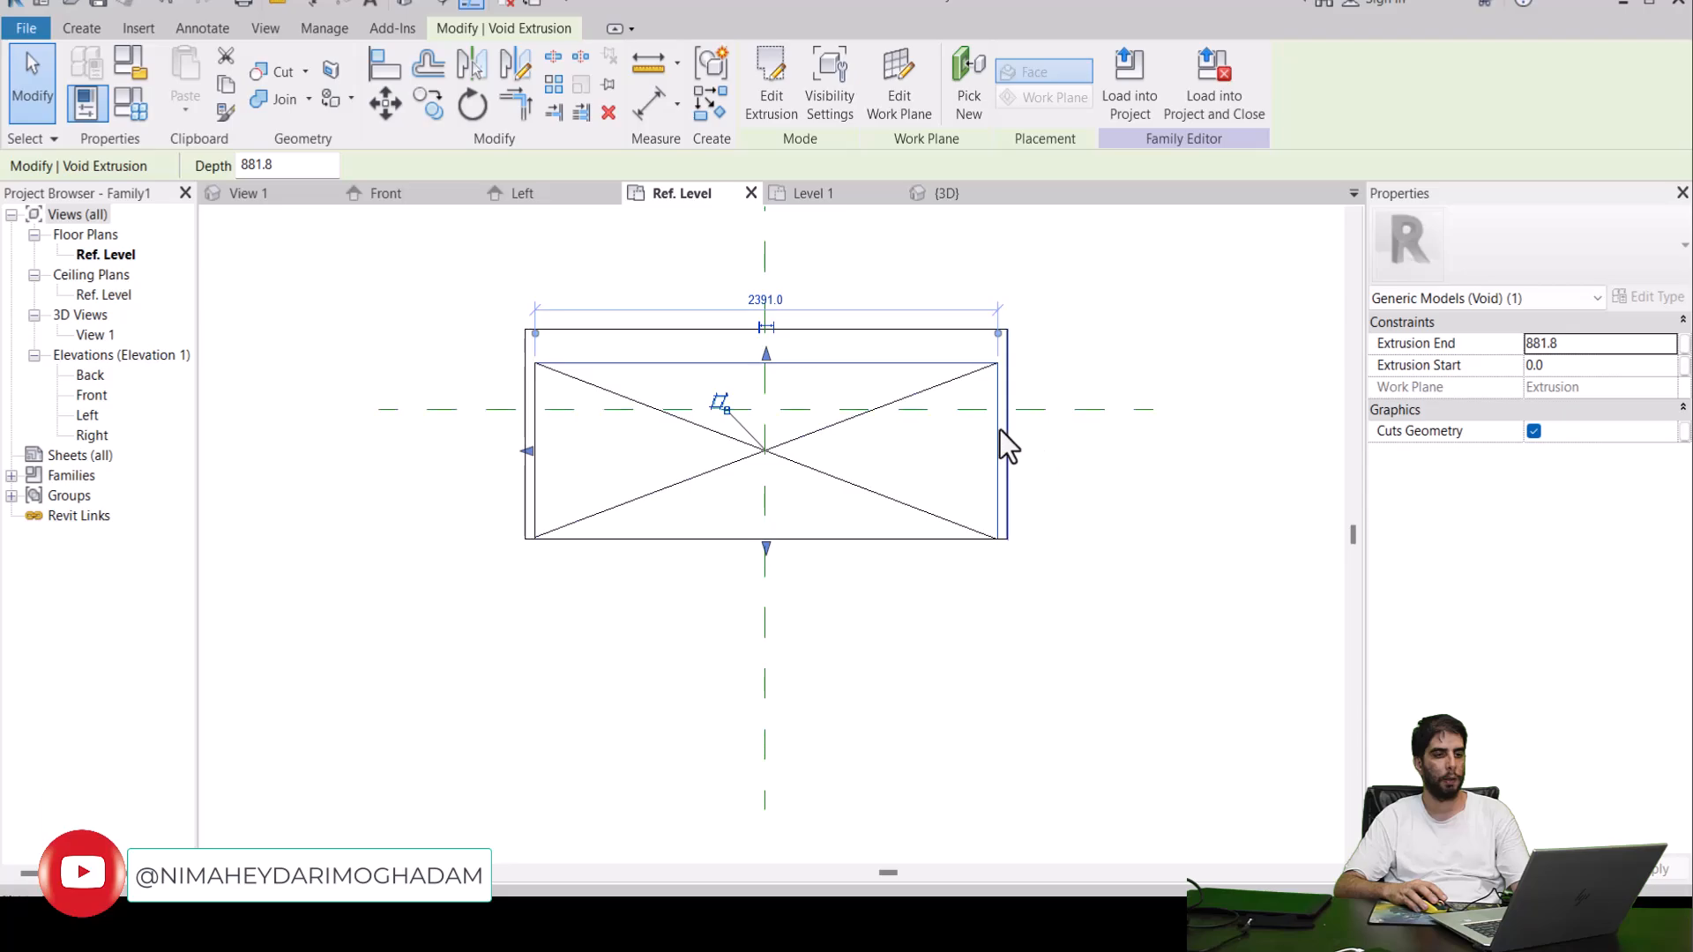
left_click(1178, 382)
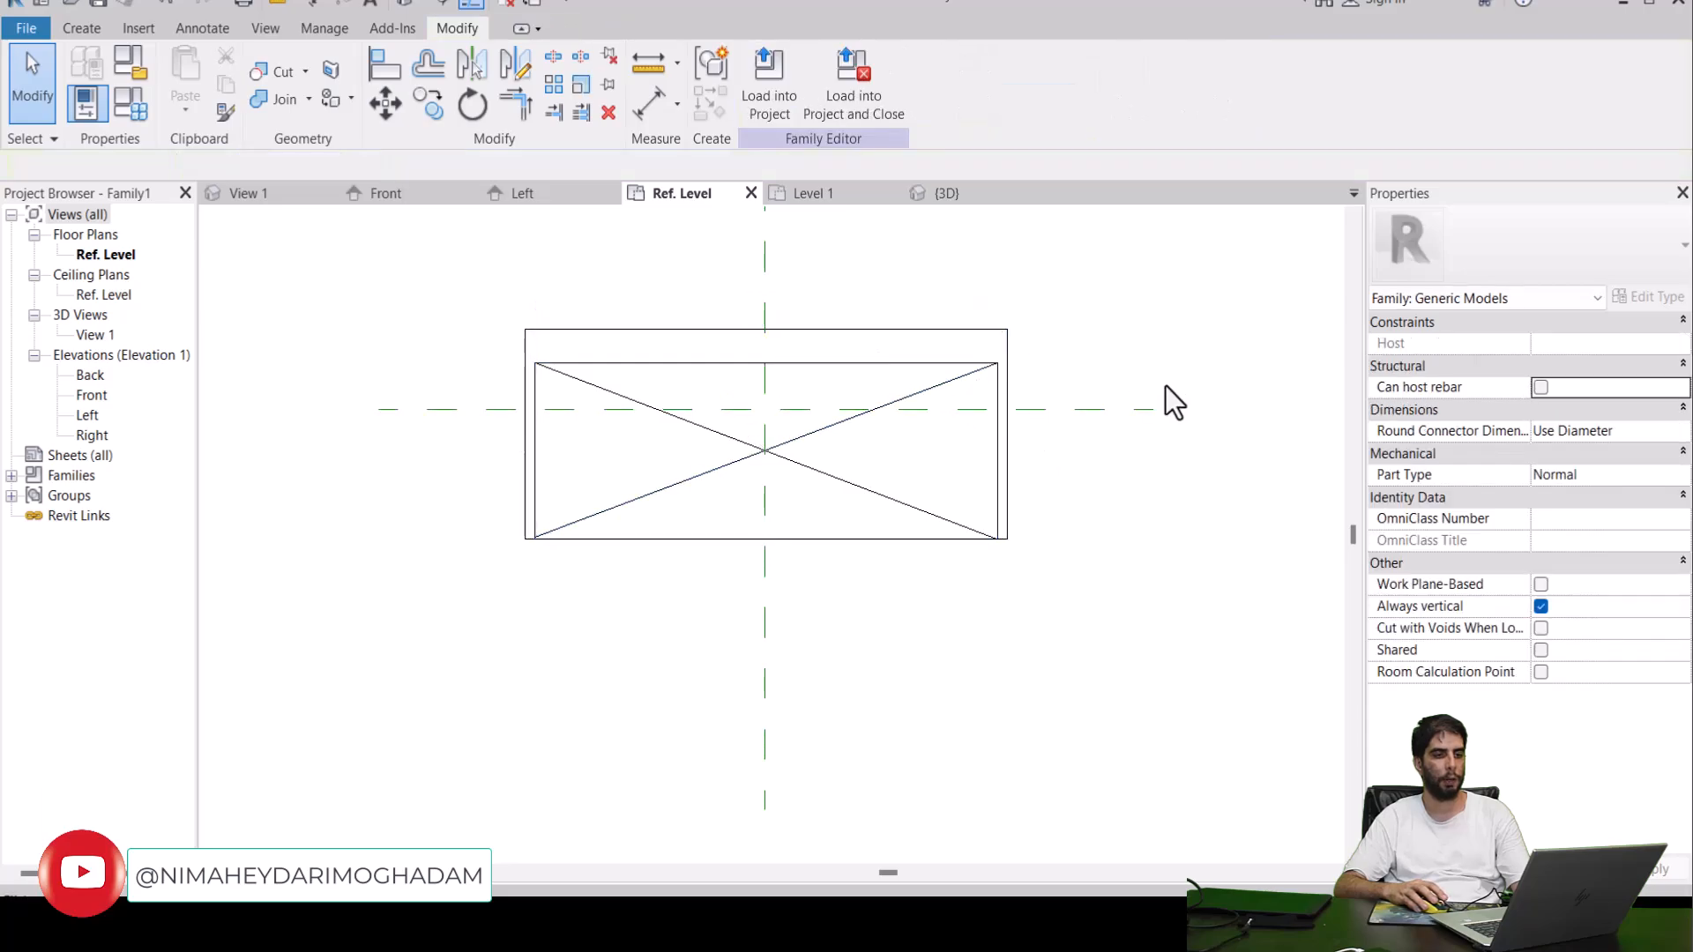
left_click(859, 365)
scroll(1114, 372, "down", 2)
middle_click_drag(1112, 374, 1088, 445)
scroll(1031, 445, "up", 2)
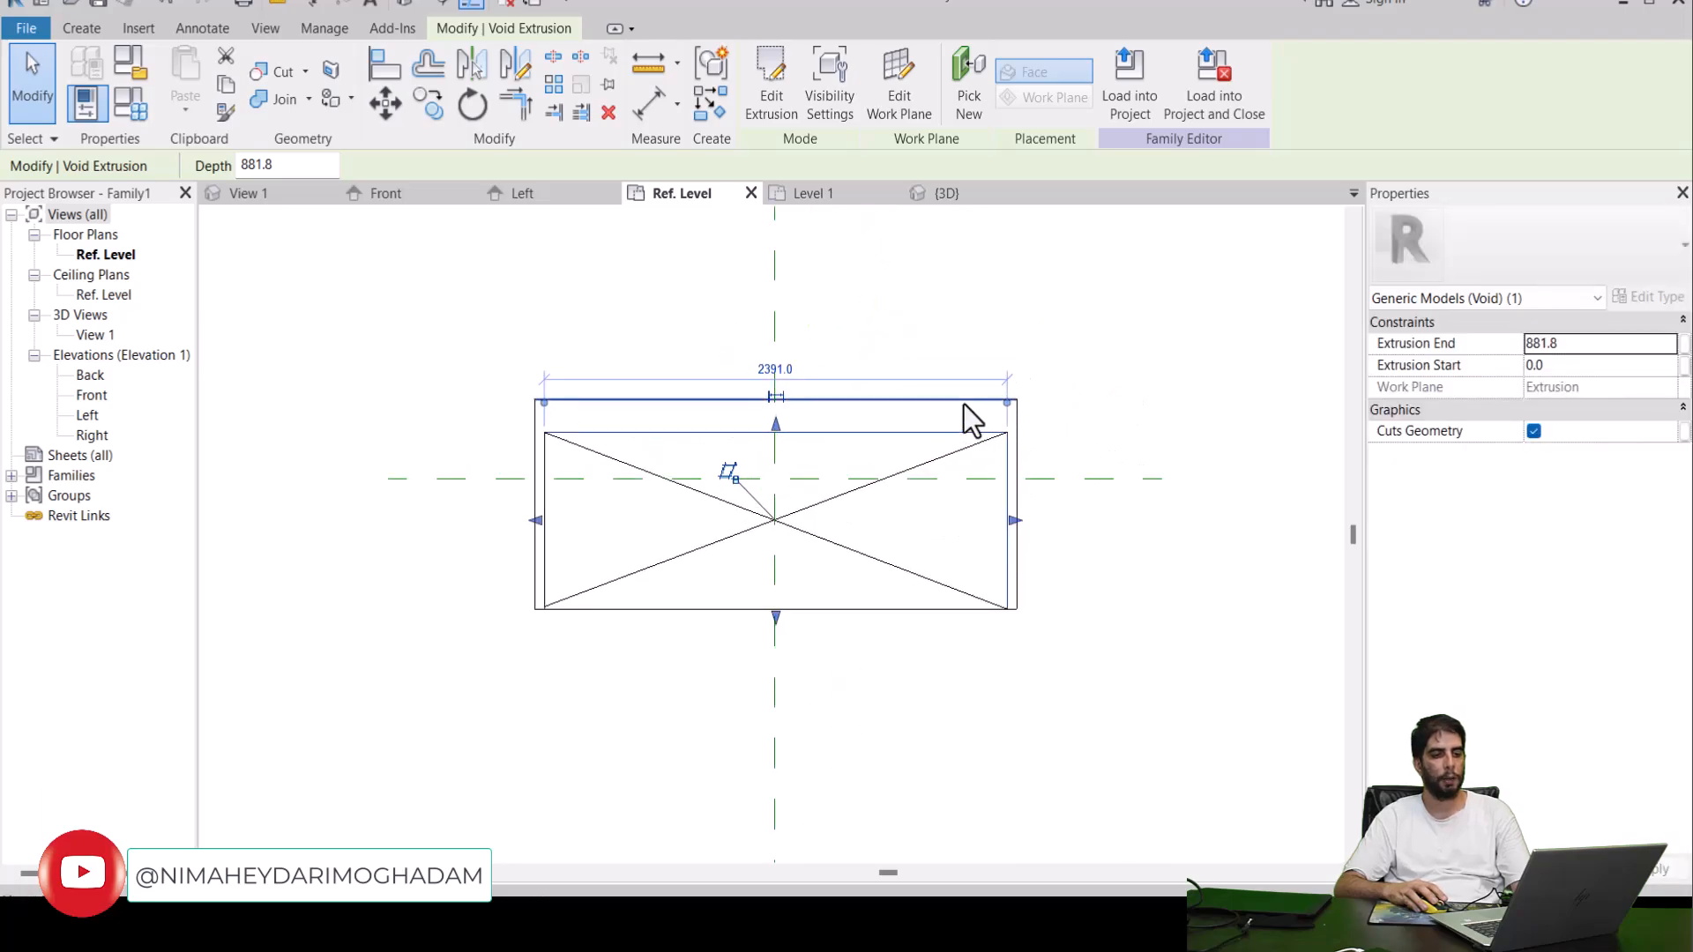
left_click(964, 402)
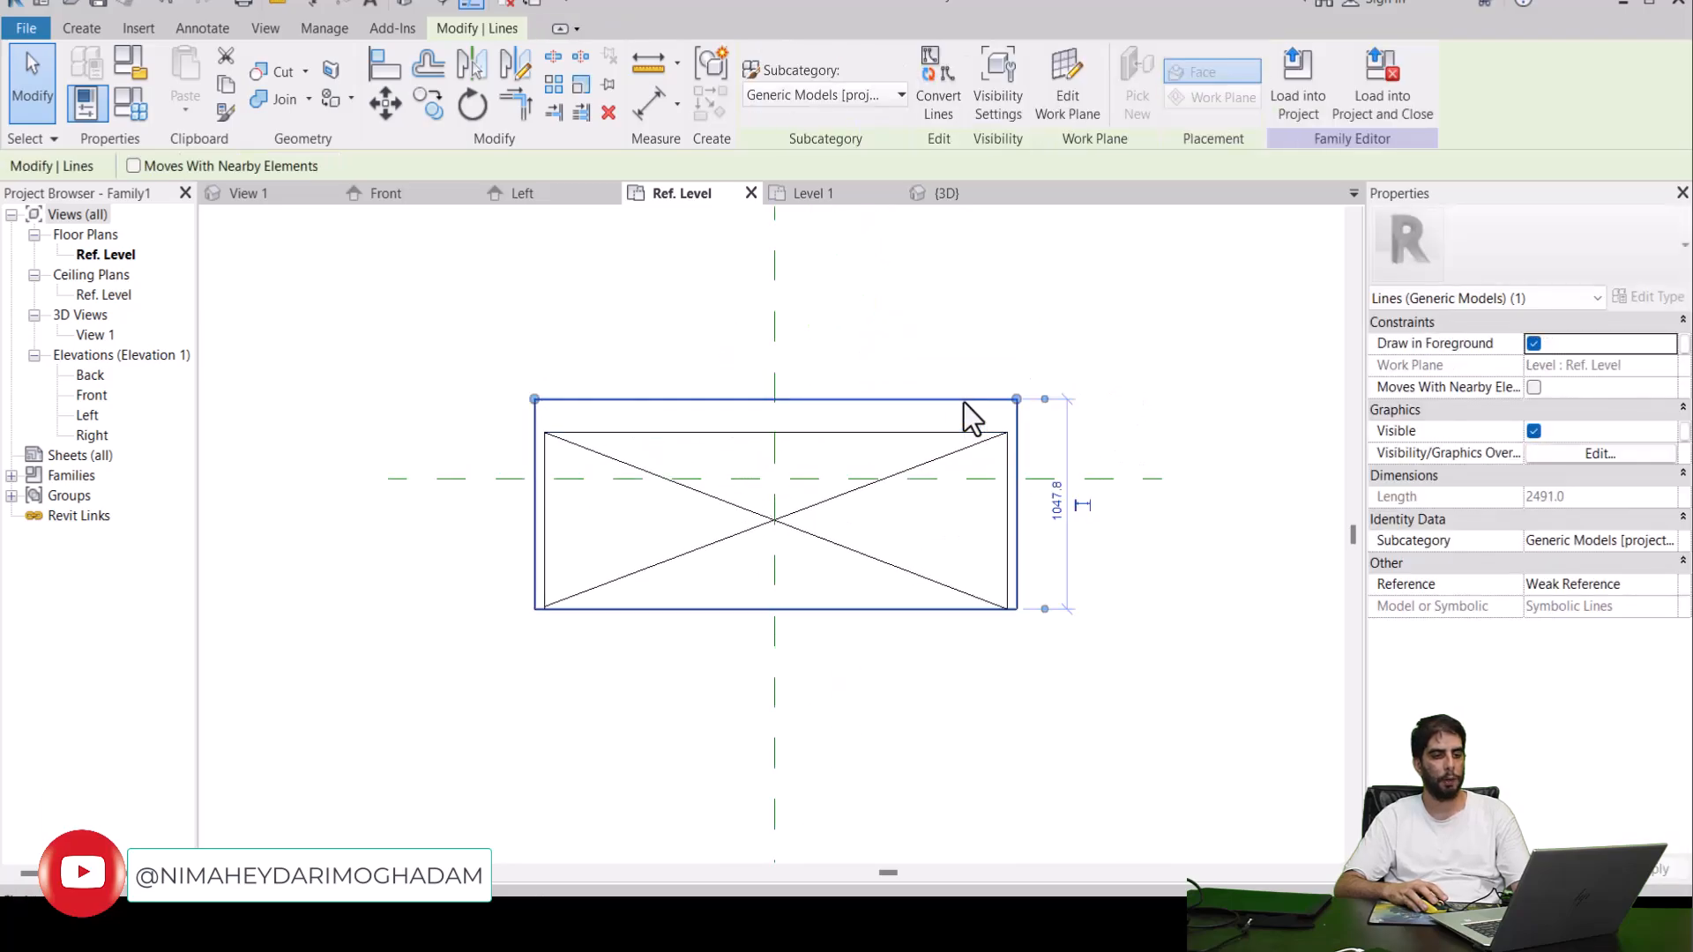
key("Tab")
left_click(968, 407)
scroll(1077, 451, "up", 1)
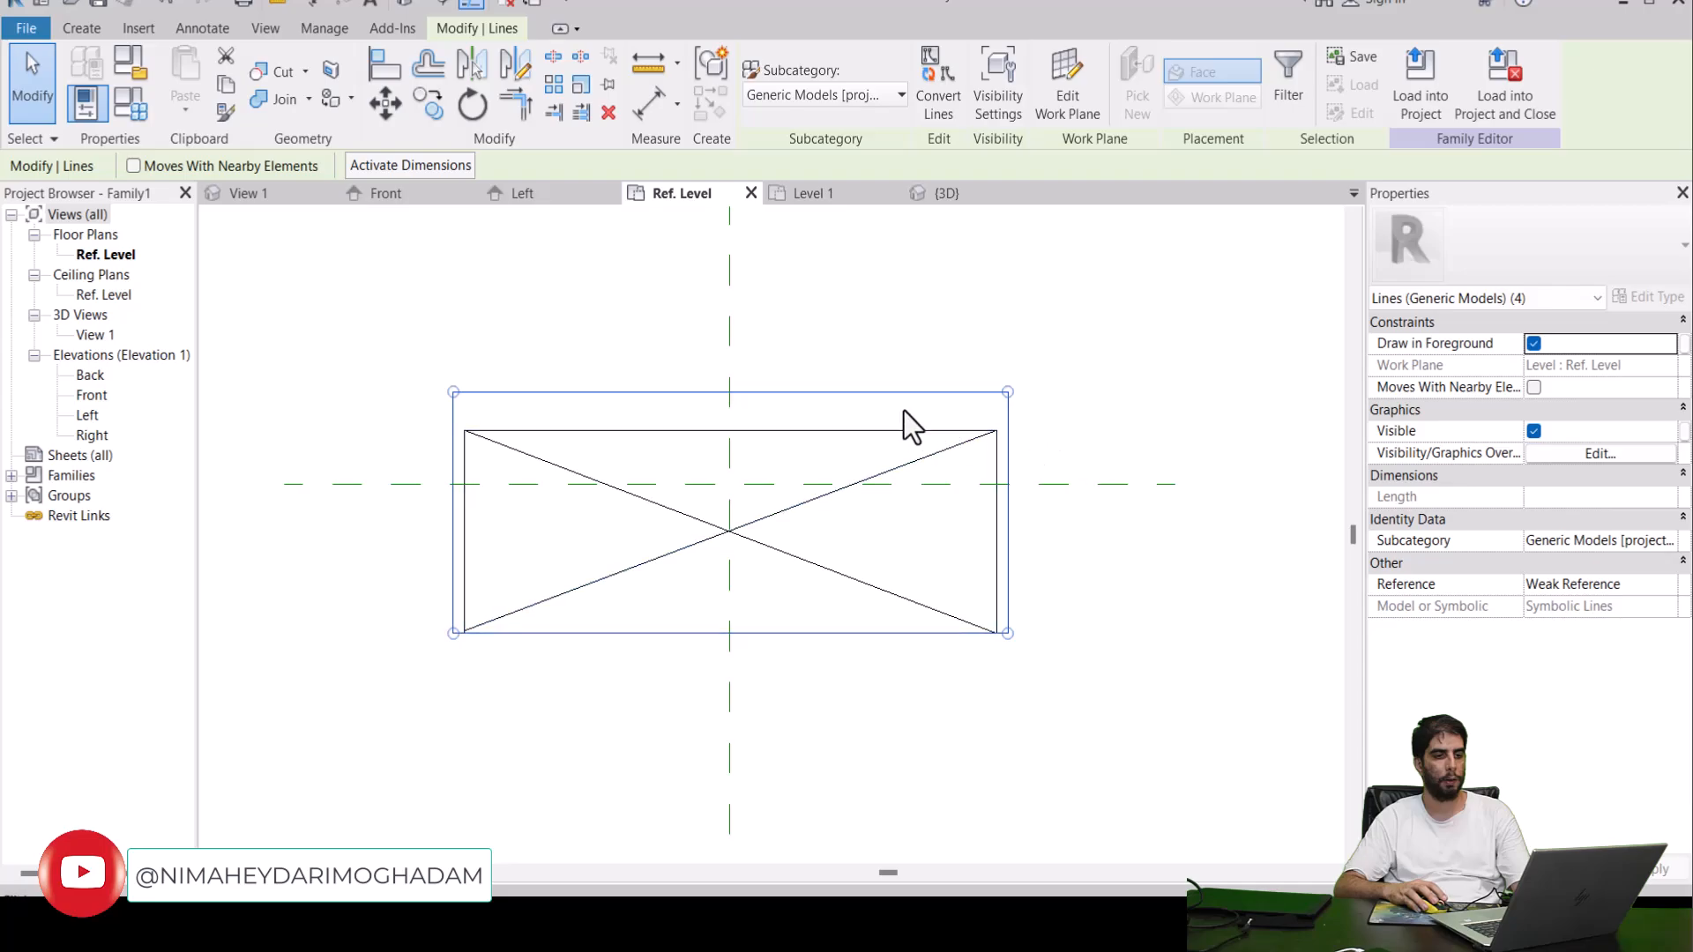
Examine the void extrusion's inner rectangle and its lower corner in the plan.
left_click(886, 429)
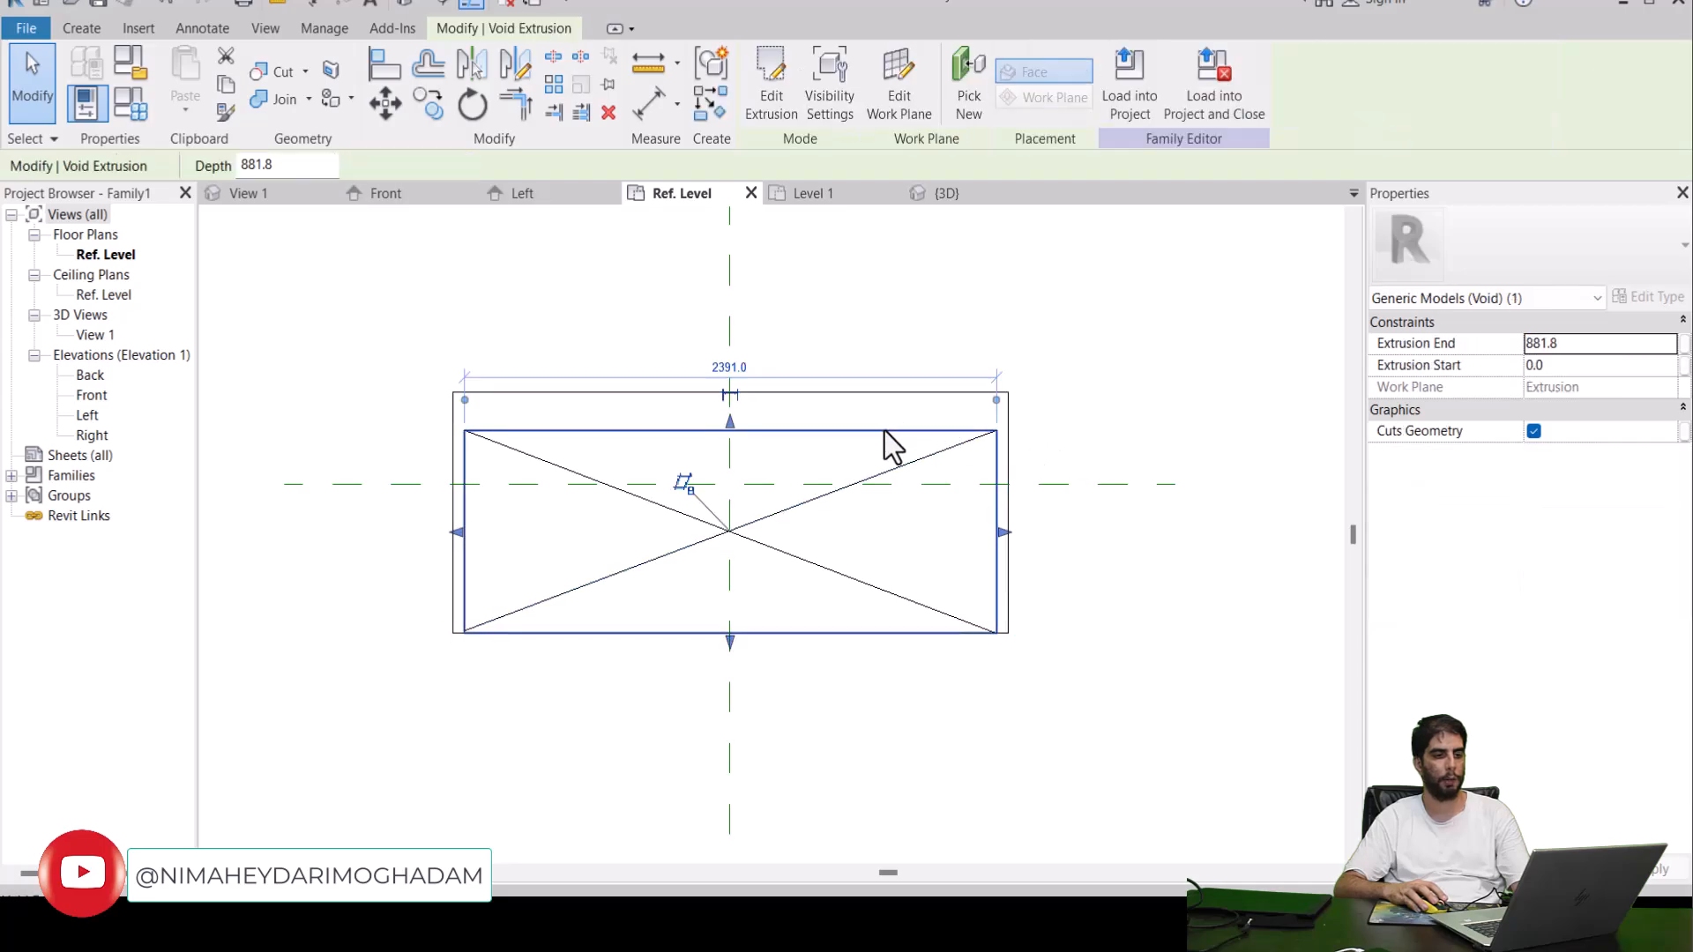
left_click(1122, 413)
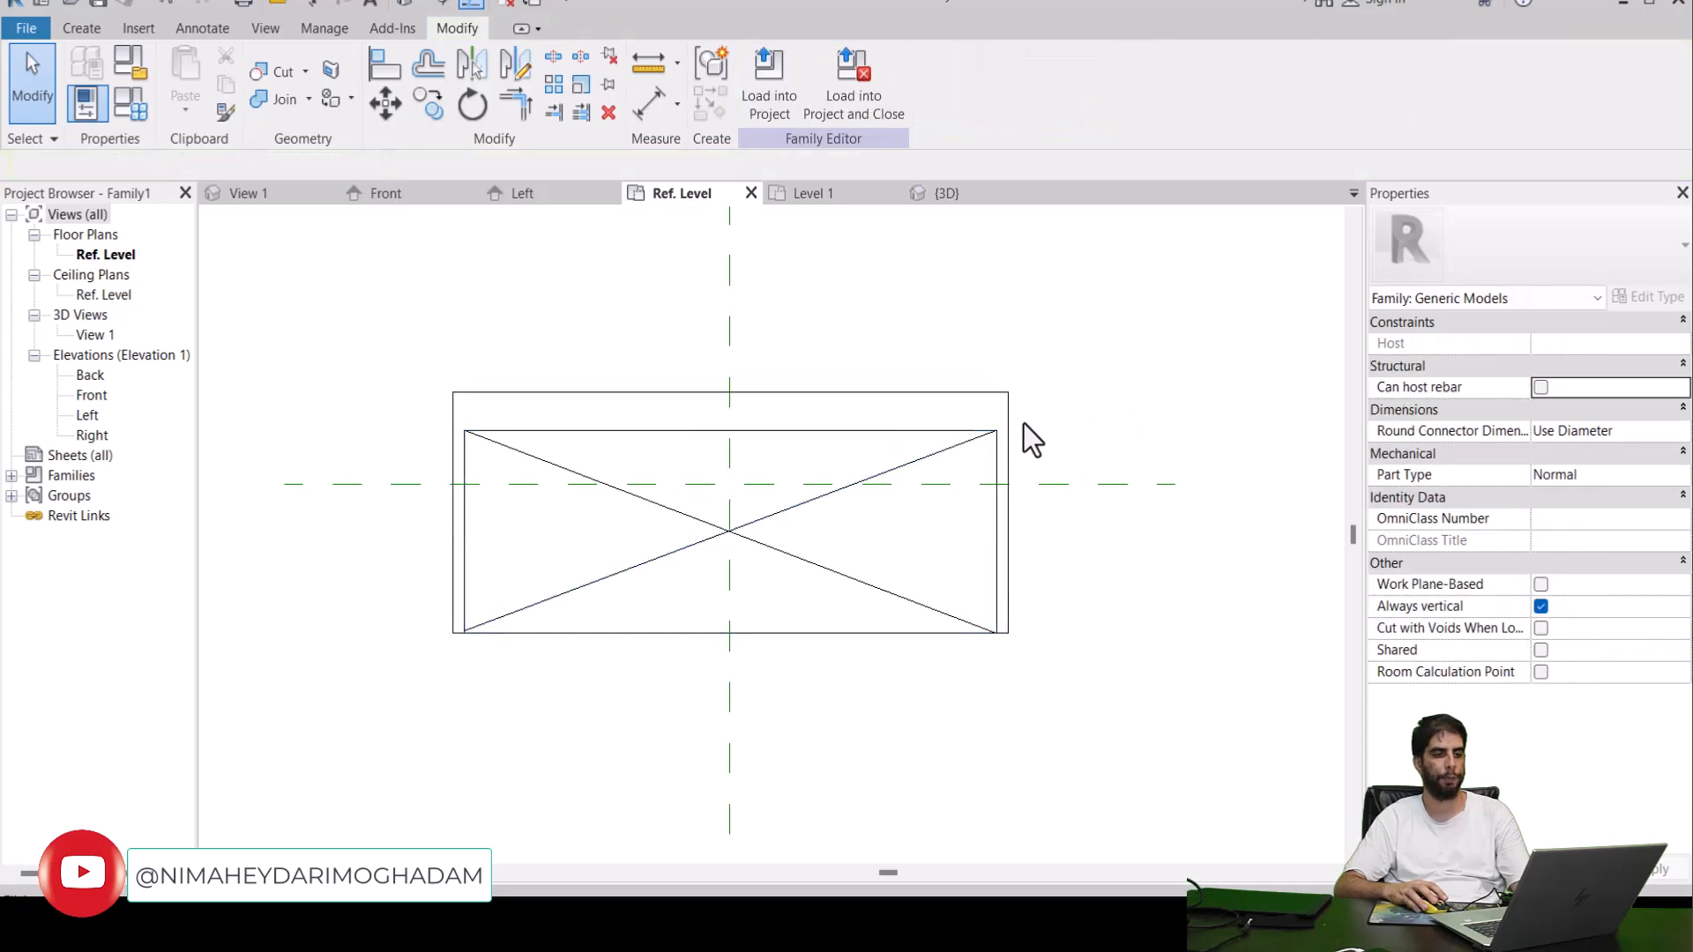
left_click(883, 430)
left_click(1024, 429)
left_click(882, 434)
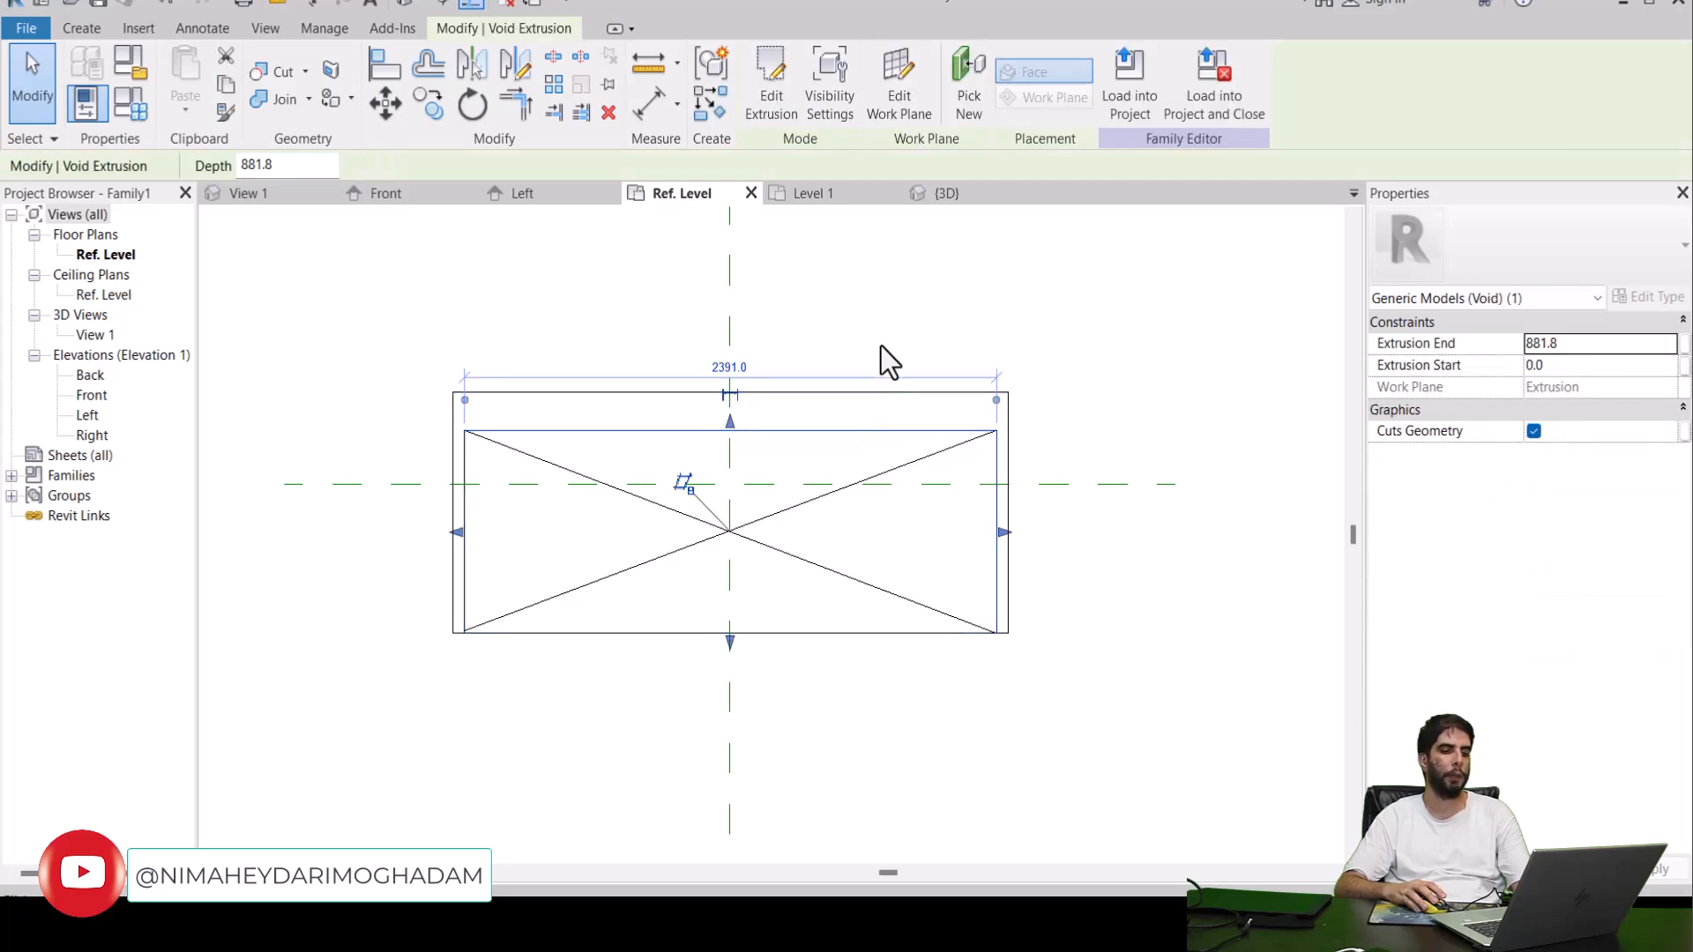
middle_click_drag(913, 367, 960, 389)
scroll(929, 362, "down", 1)
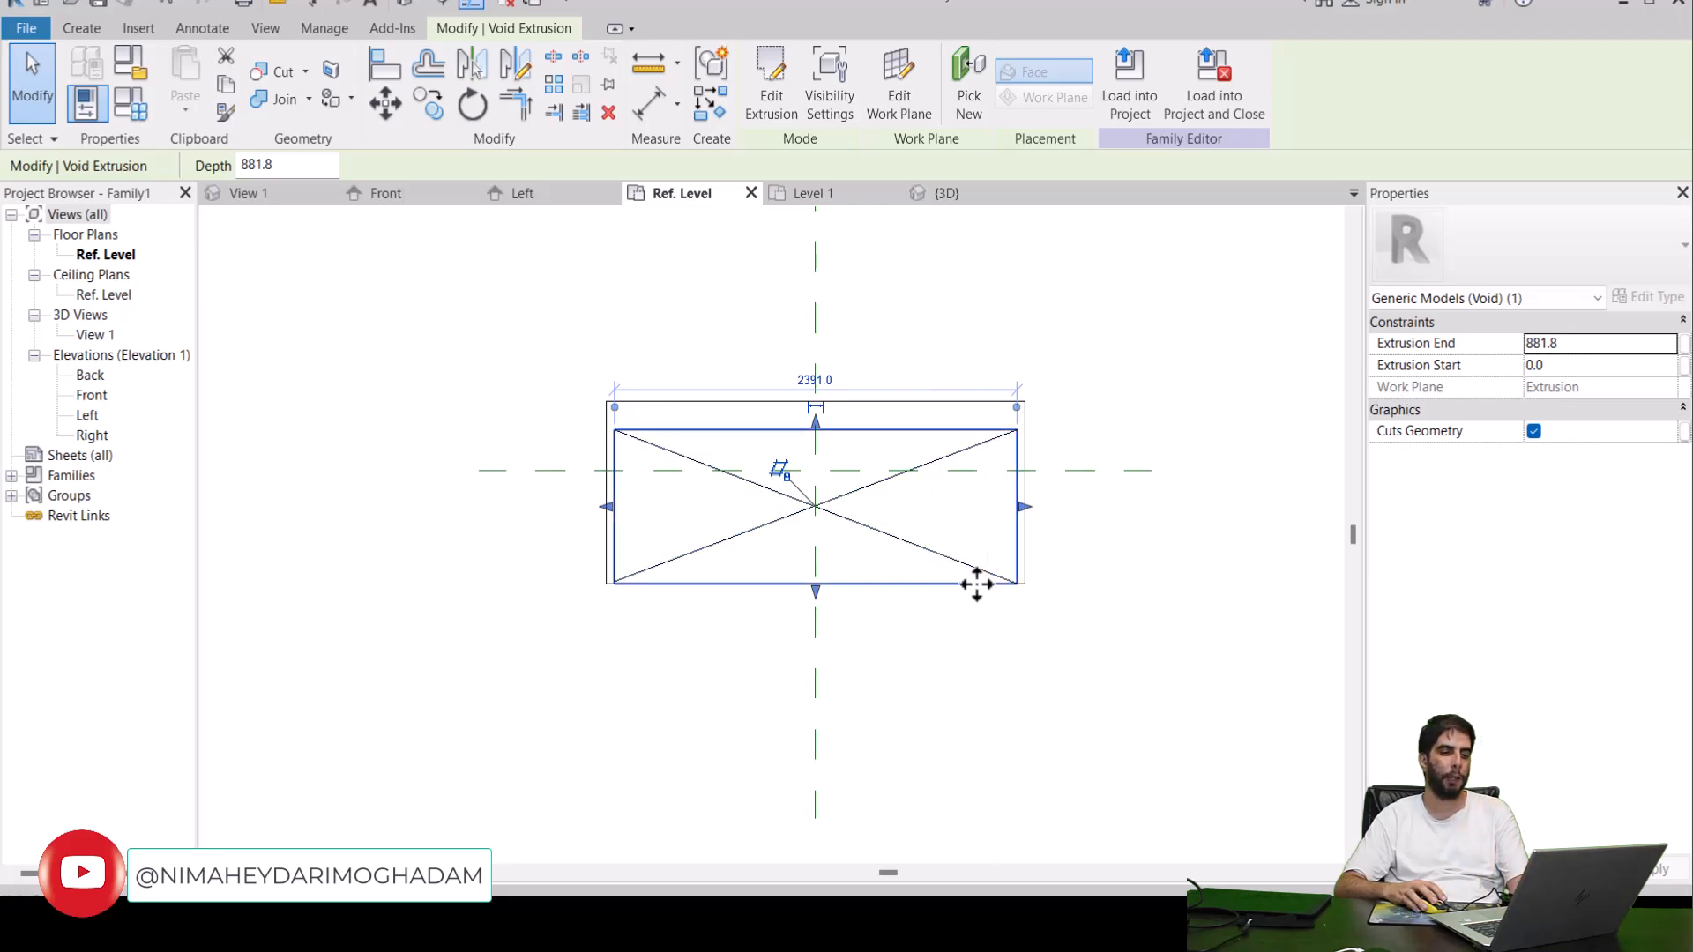
scroll(1014, 590, "up", 4)
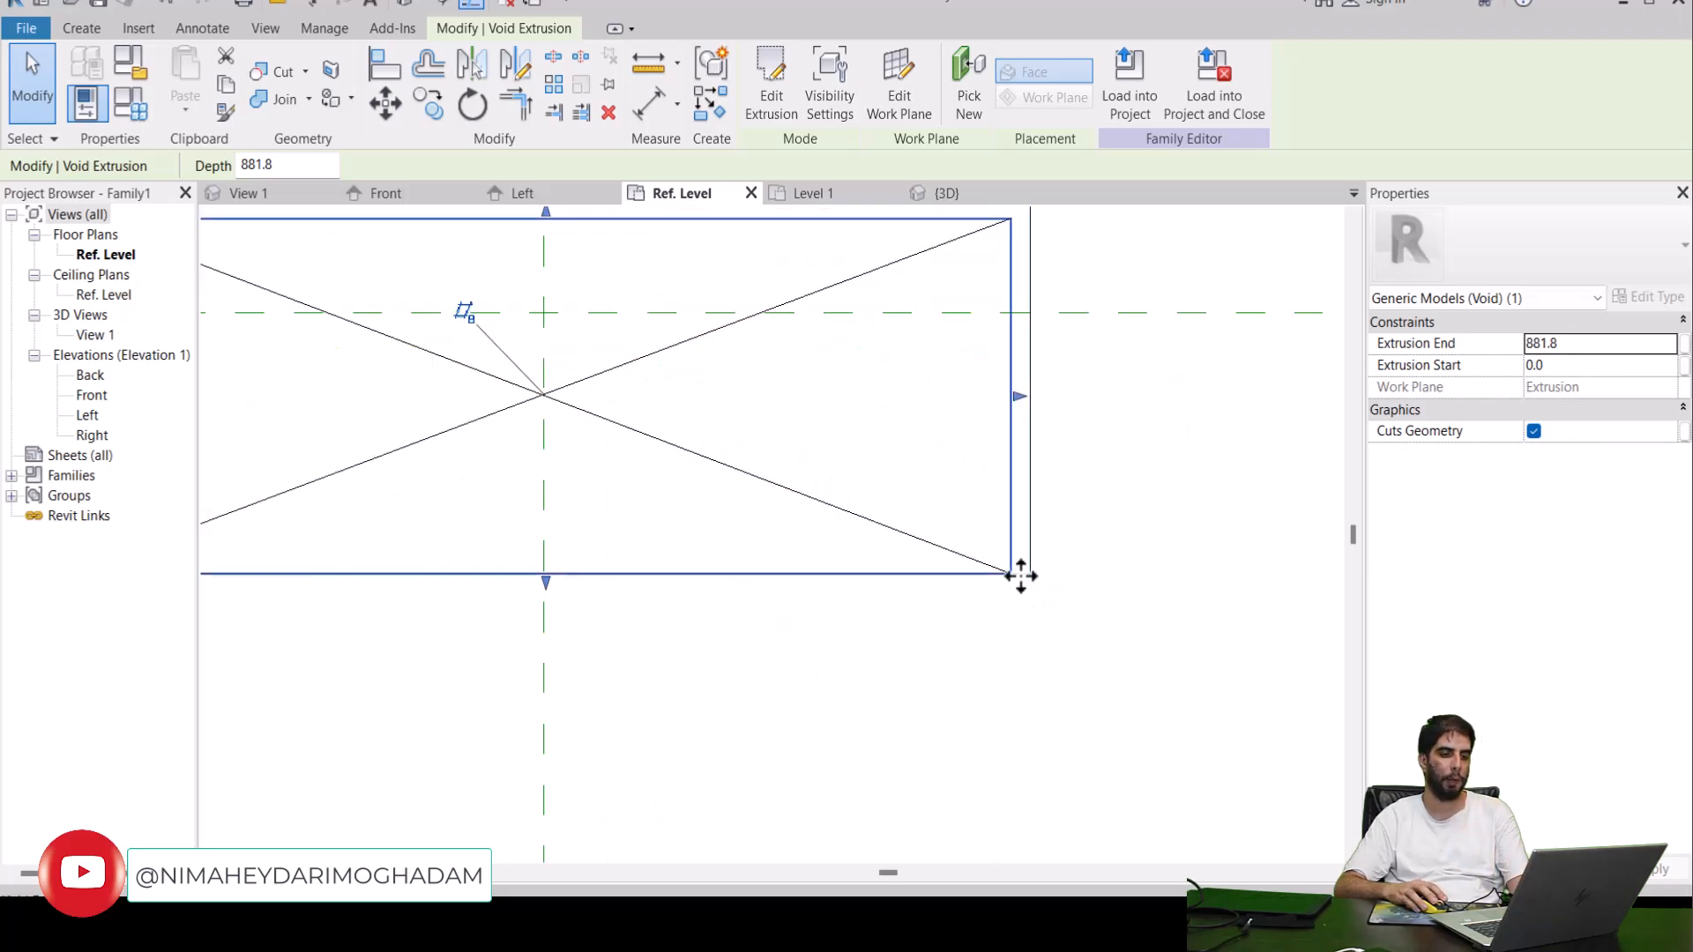
Compare the symbolic outline's side line and full line chain with the void extrusion inside it.
left_click(1025, 576)
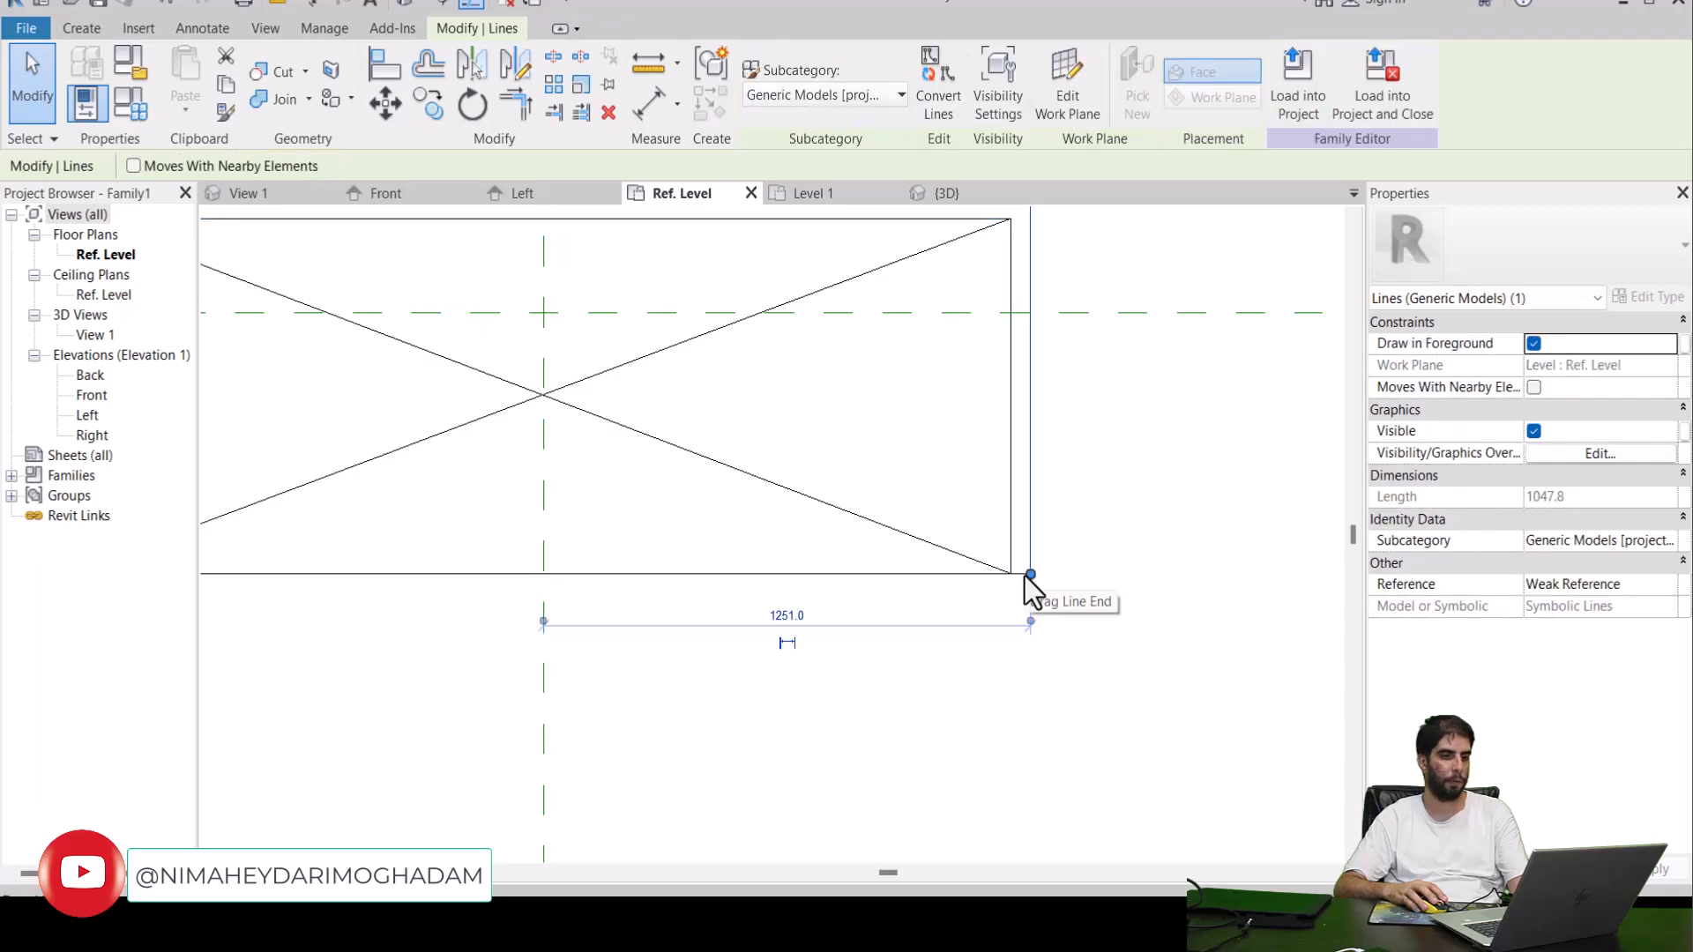
scroll(1028, 589, "down", 2)
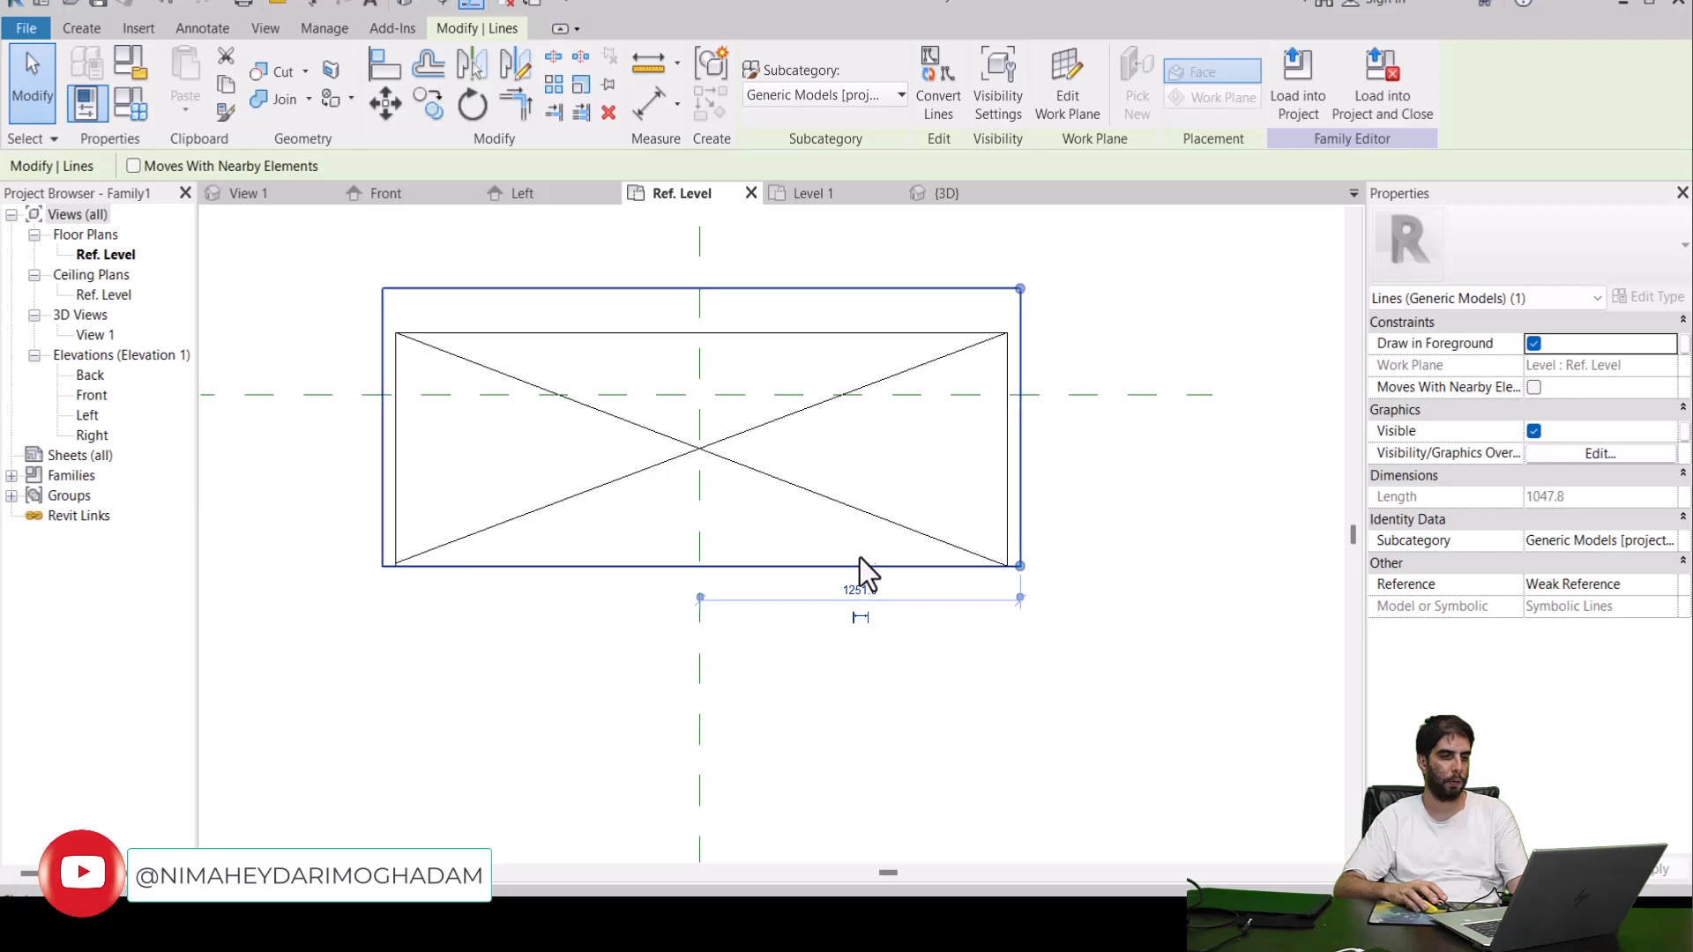
key("Tab")
left_click(966, 570)
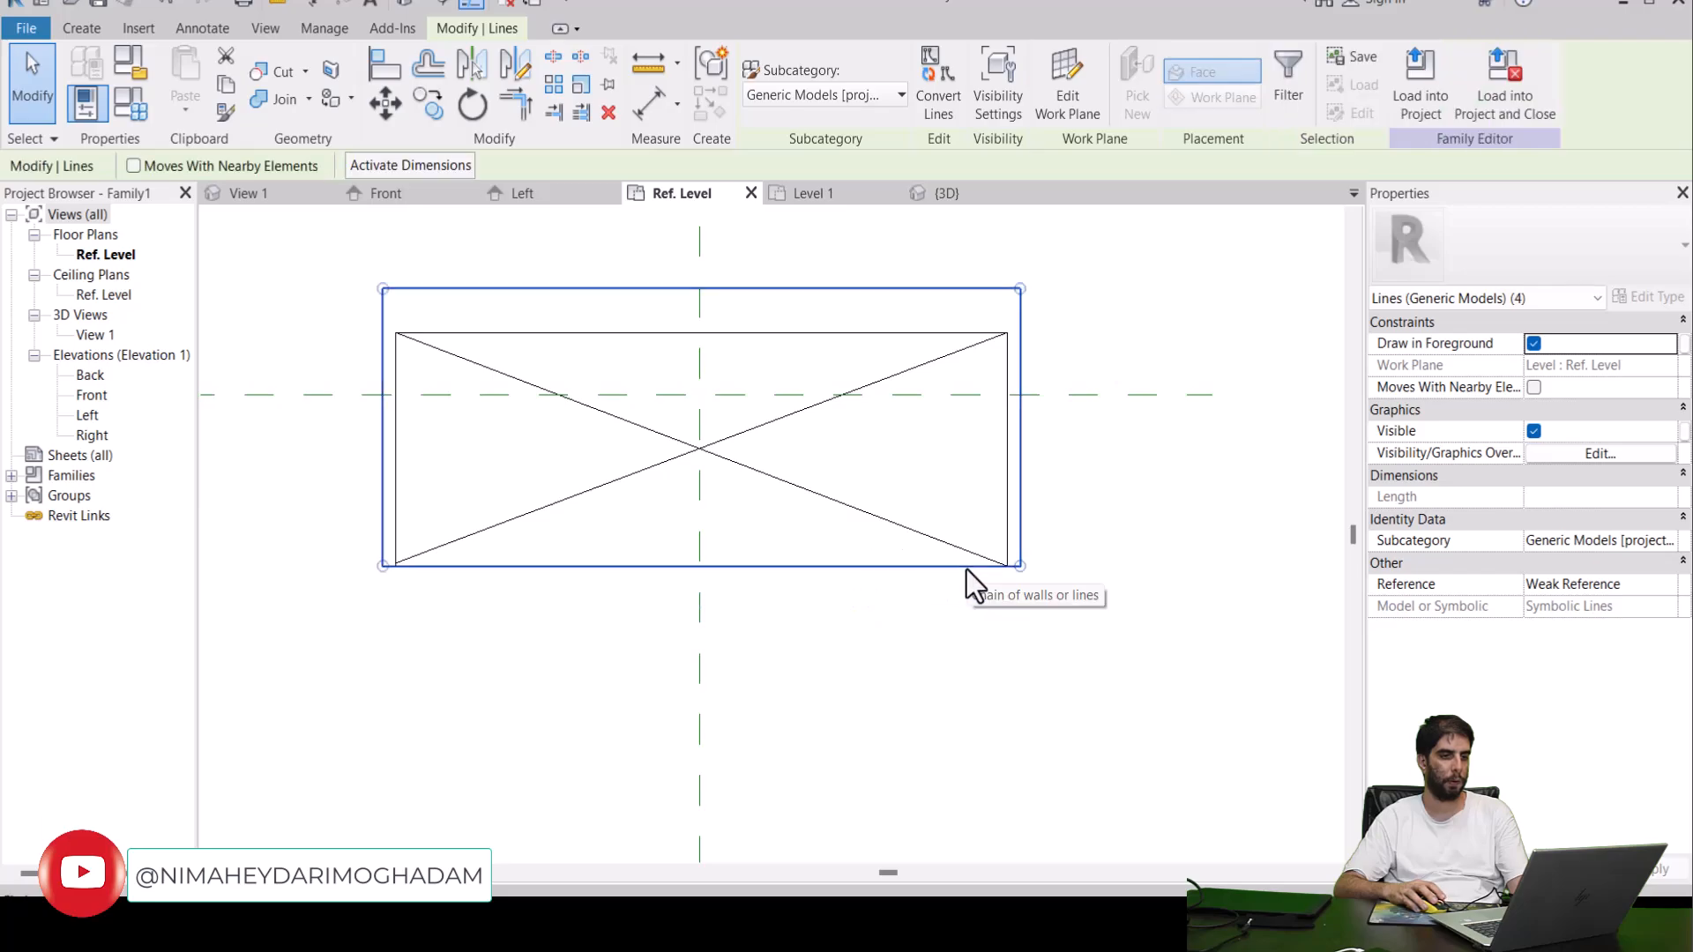
left_click(1007, 524)
middle_click_drag(1102, 502, 1128, 573)
scroll(1129, 573, "down", 1)
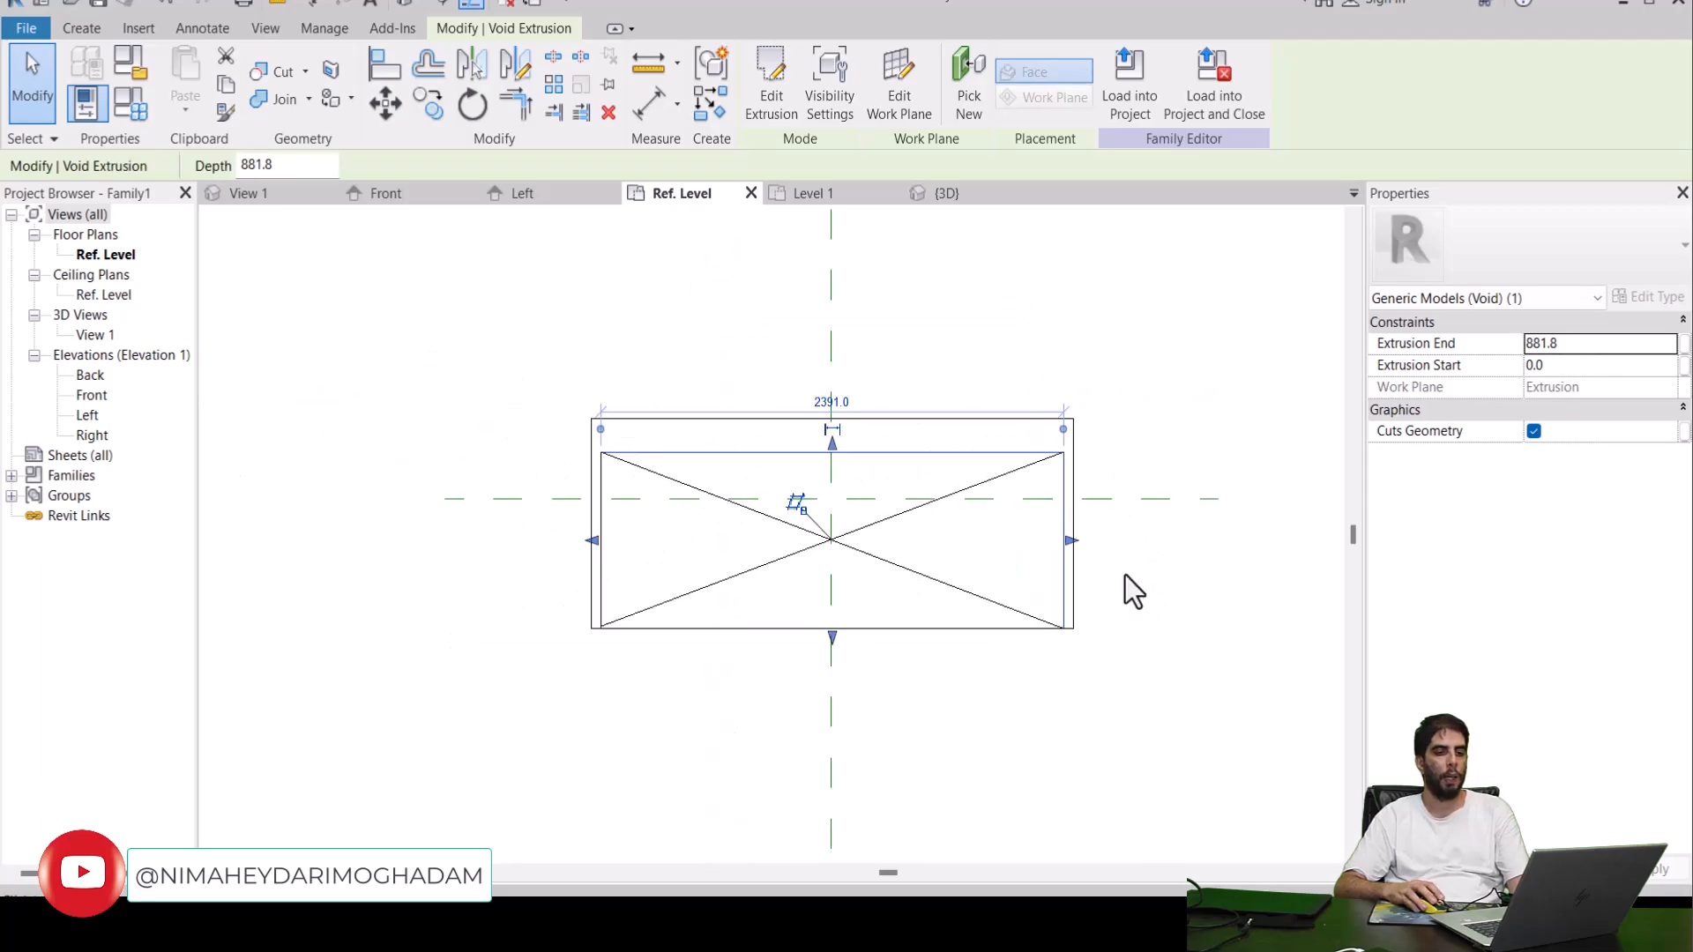
scroll(1045, 480, "up", 3)
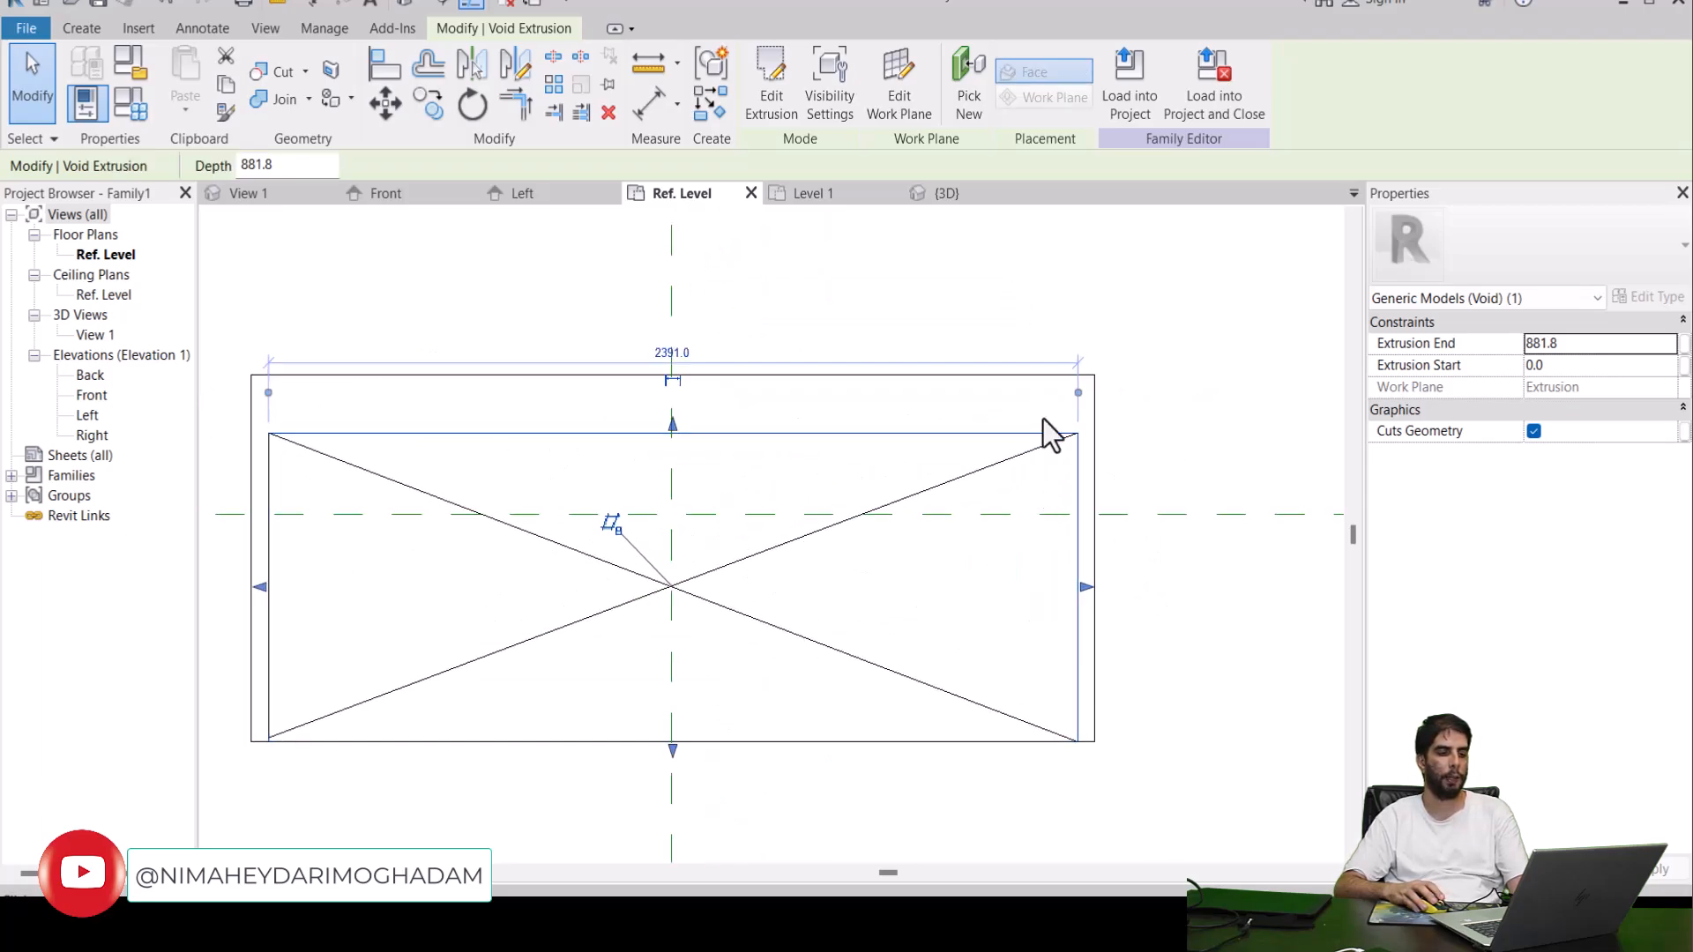
scroll(1044, 430, "down", 3)
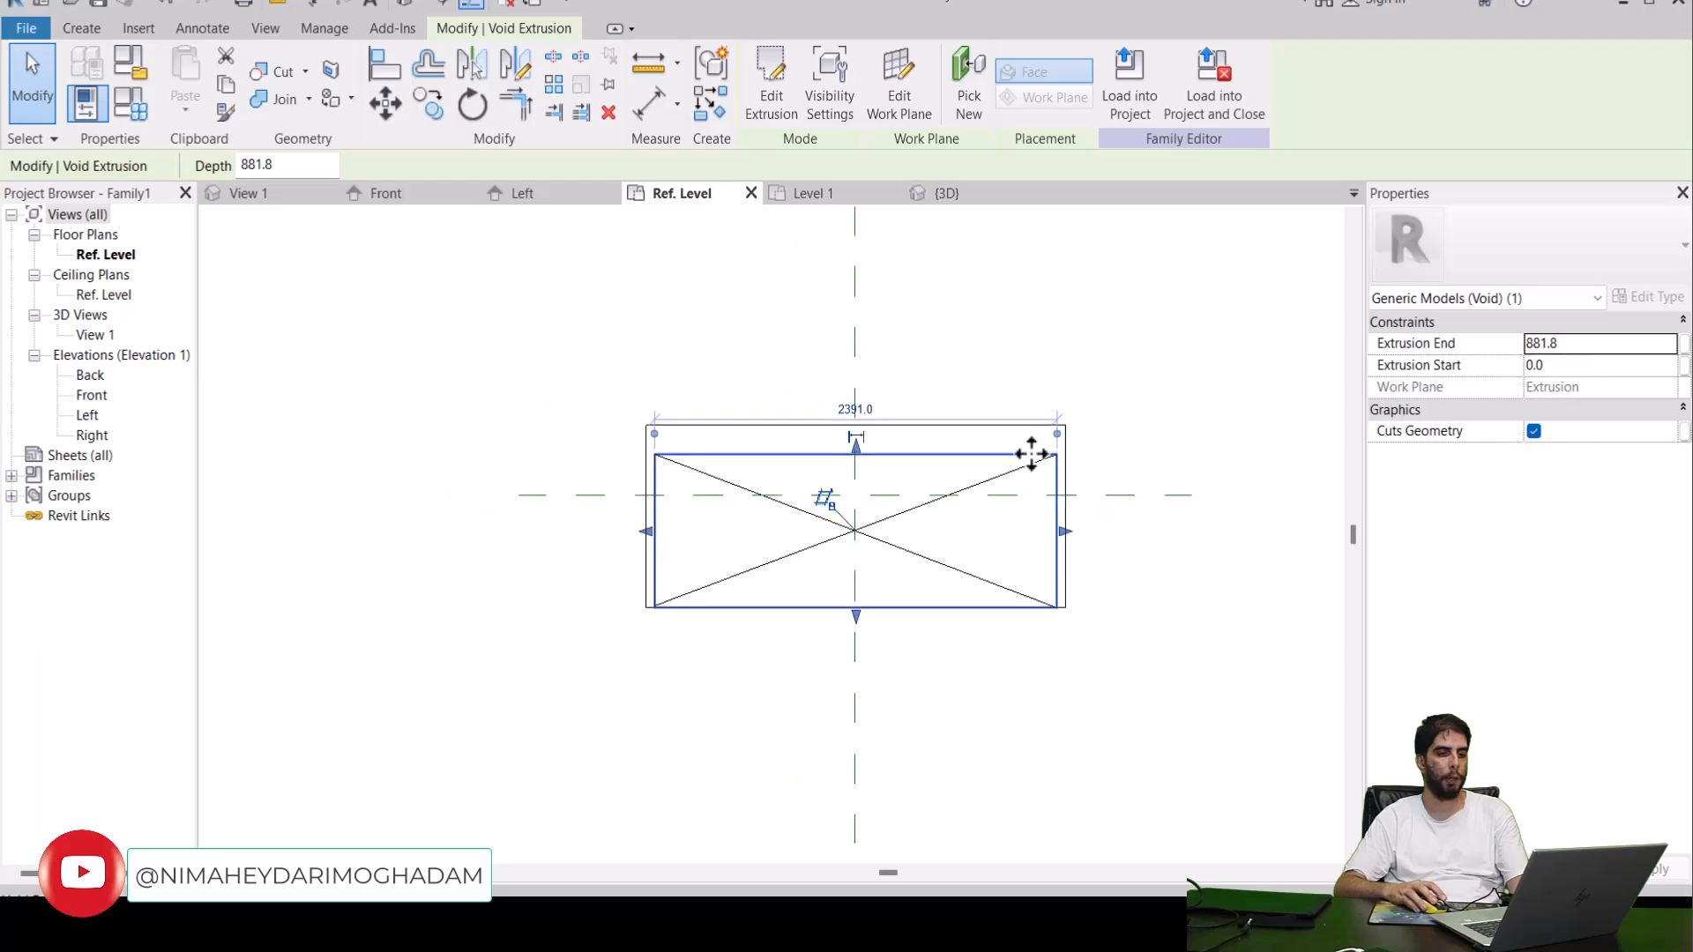
middle_click_drag(1091, 472, 1111, 512)
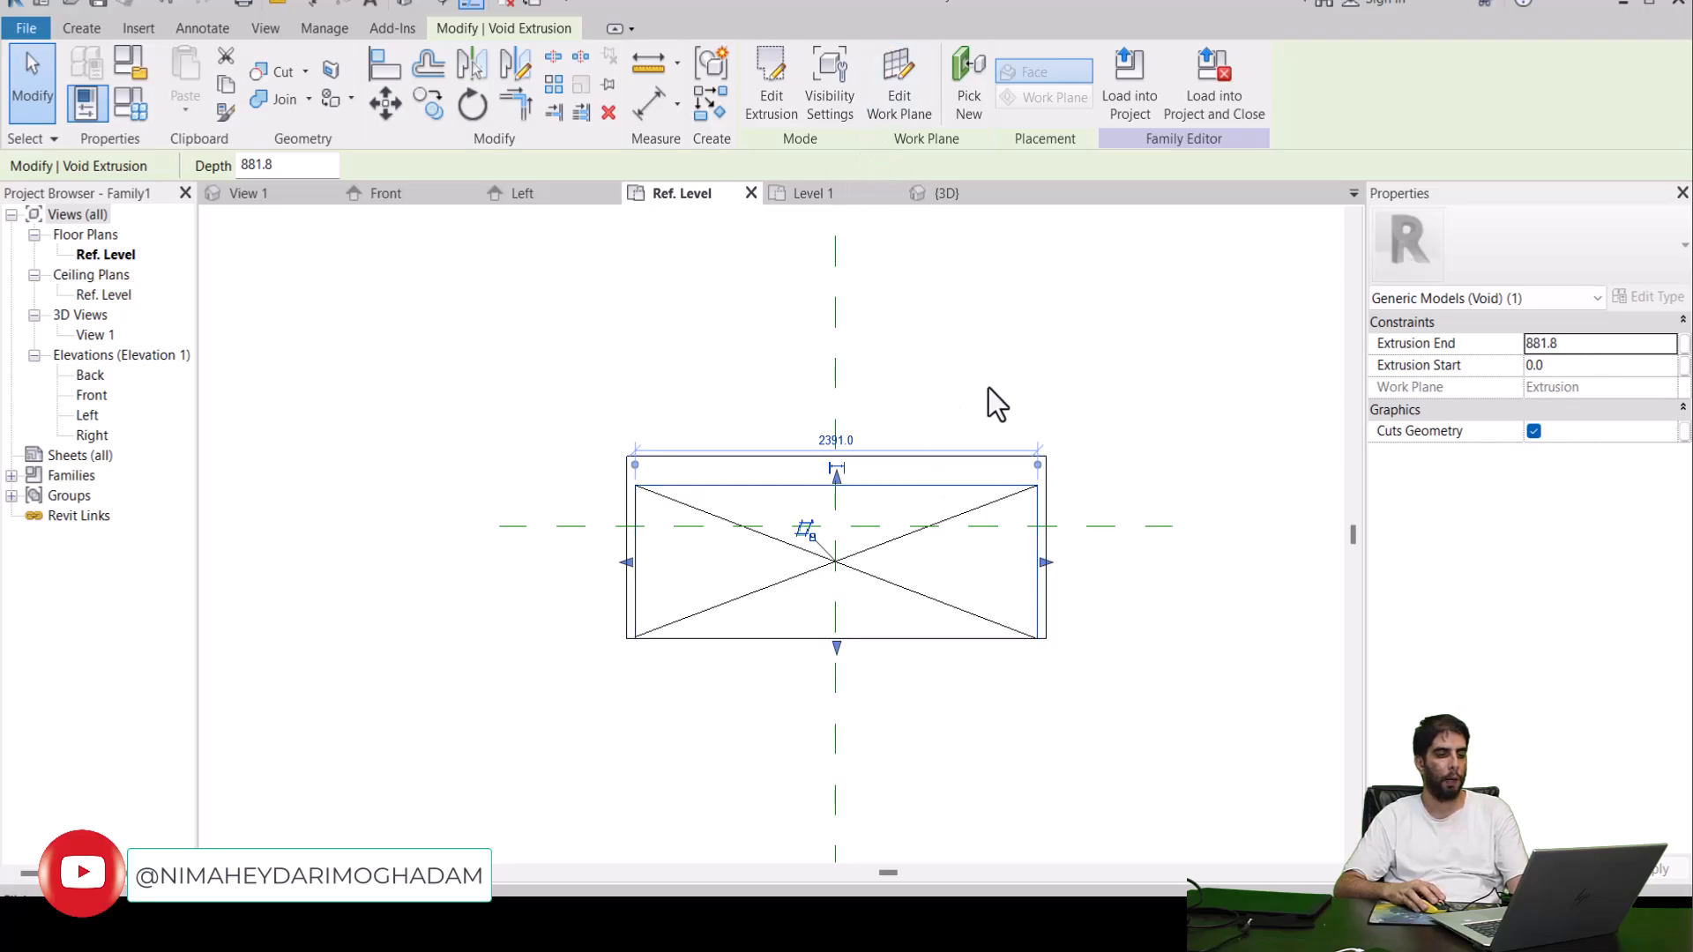
Move the symbolic line rectangle diagonally off the extrusion, about 434 mm above its upper edge, and select the extrusion underneath.
scroll(941, 445, "up", 3)
left_click(661, 465)
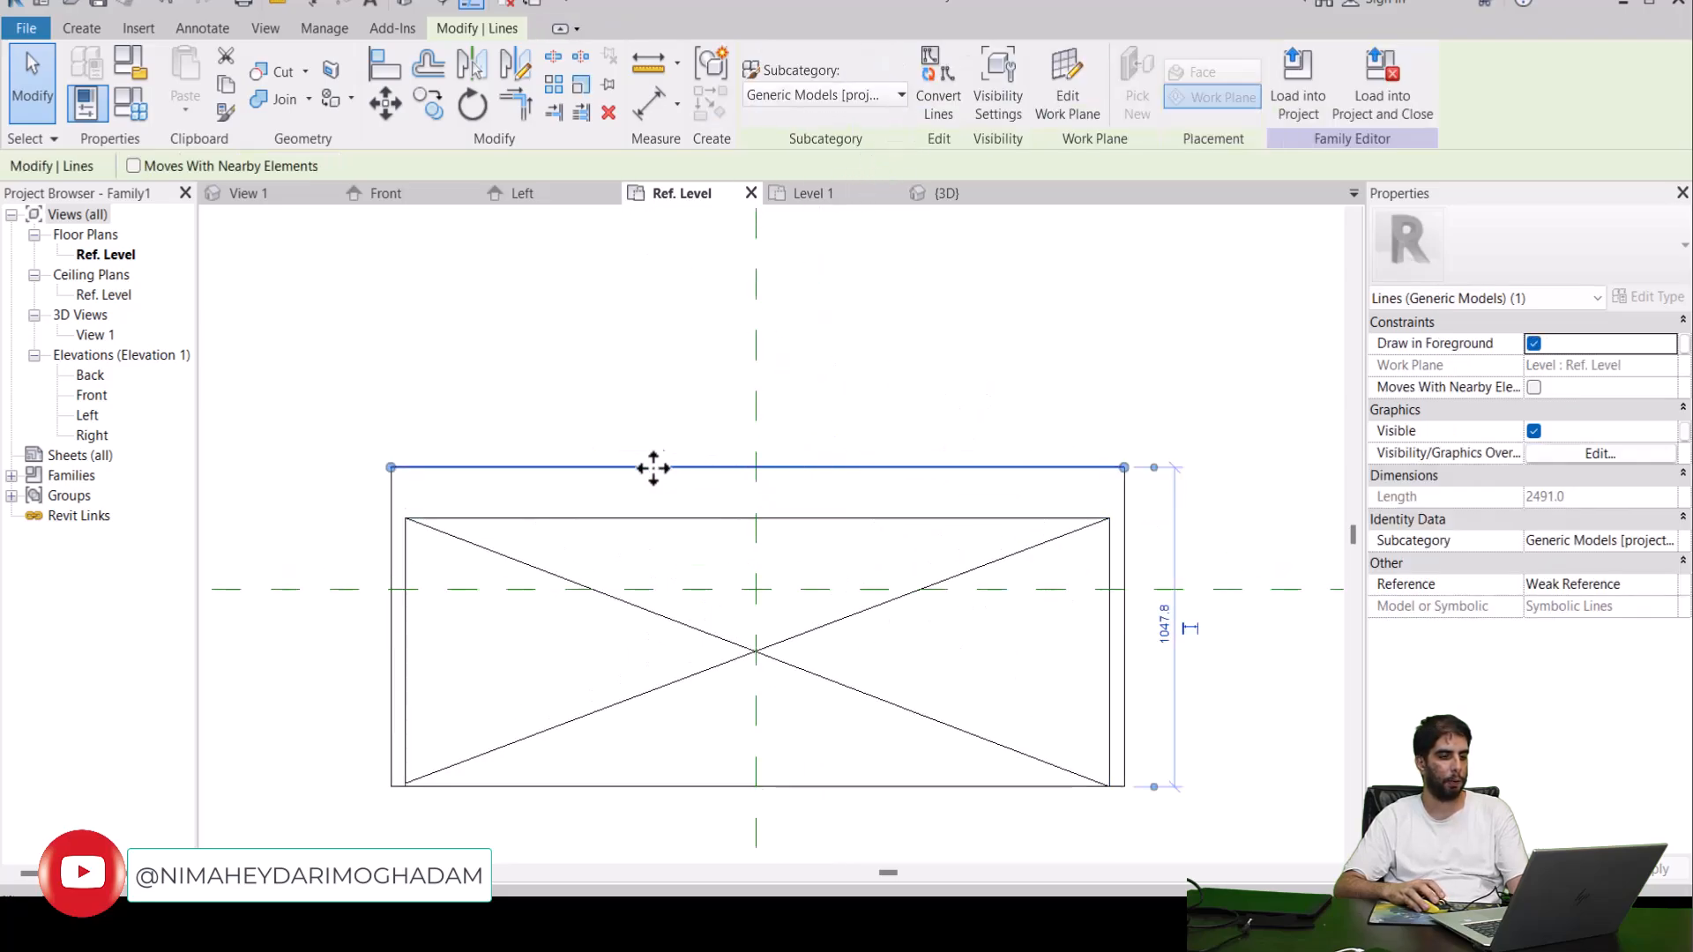
left_click(497, 469)
left_click_drag(510, 461, 622, 329)
left_click(563, 469)
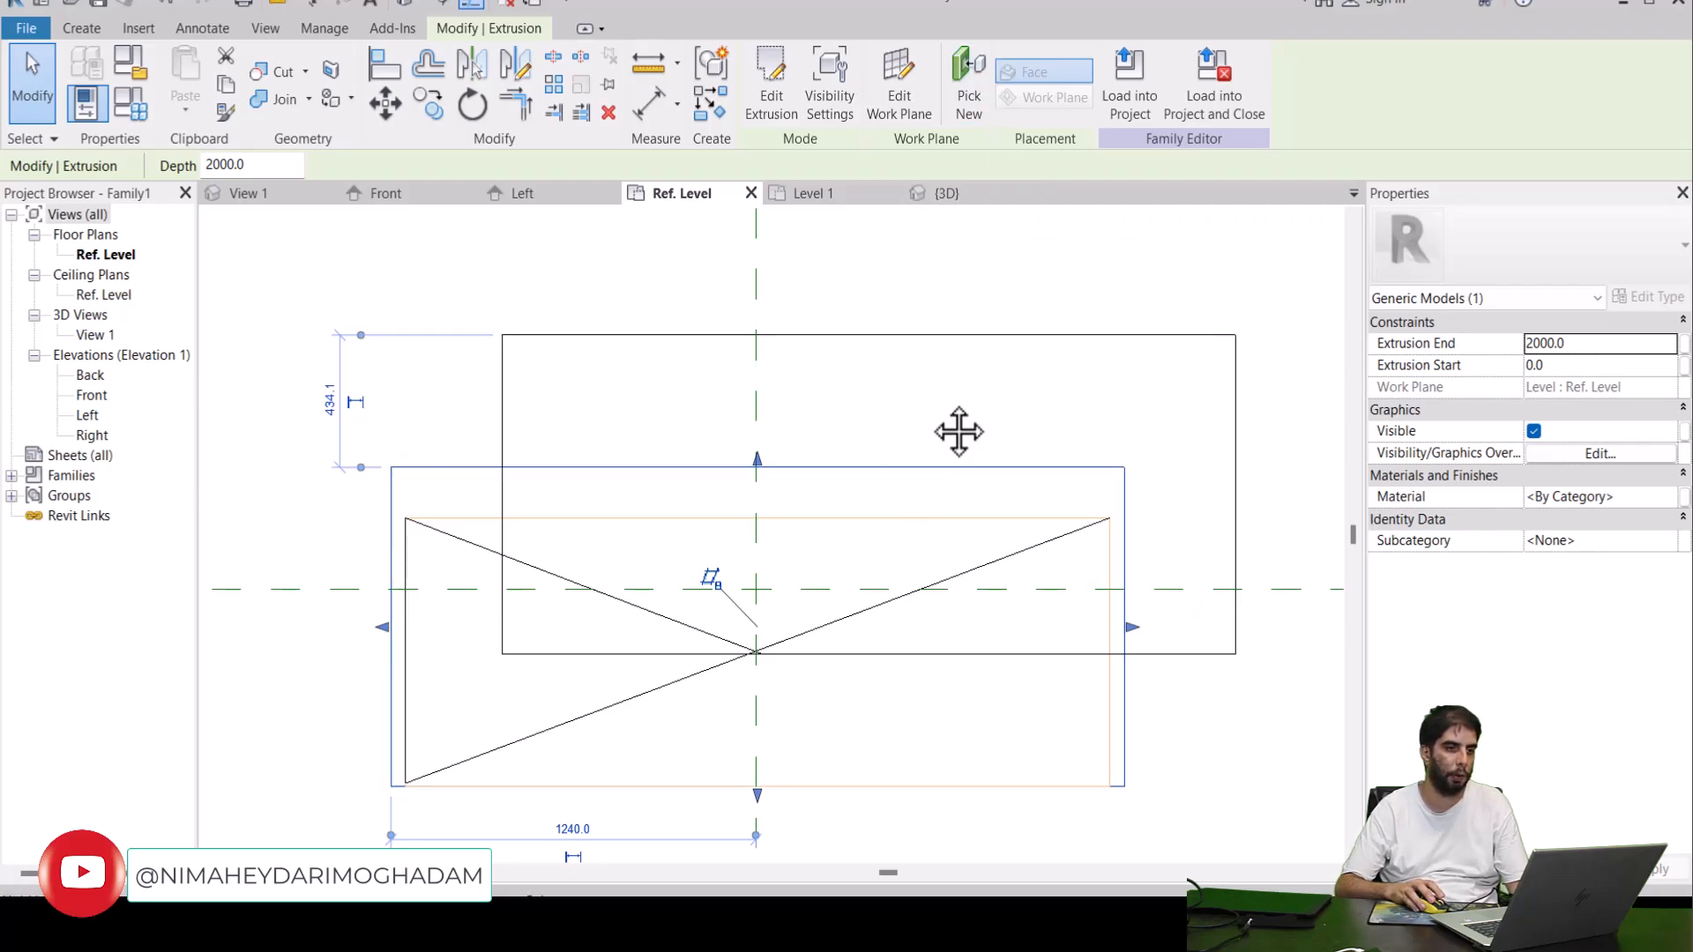
middle_click_drag(958, 431, 975, 427)
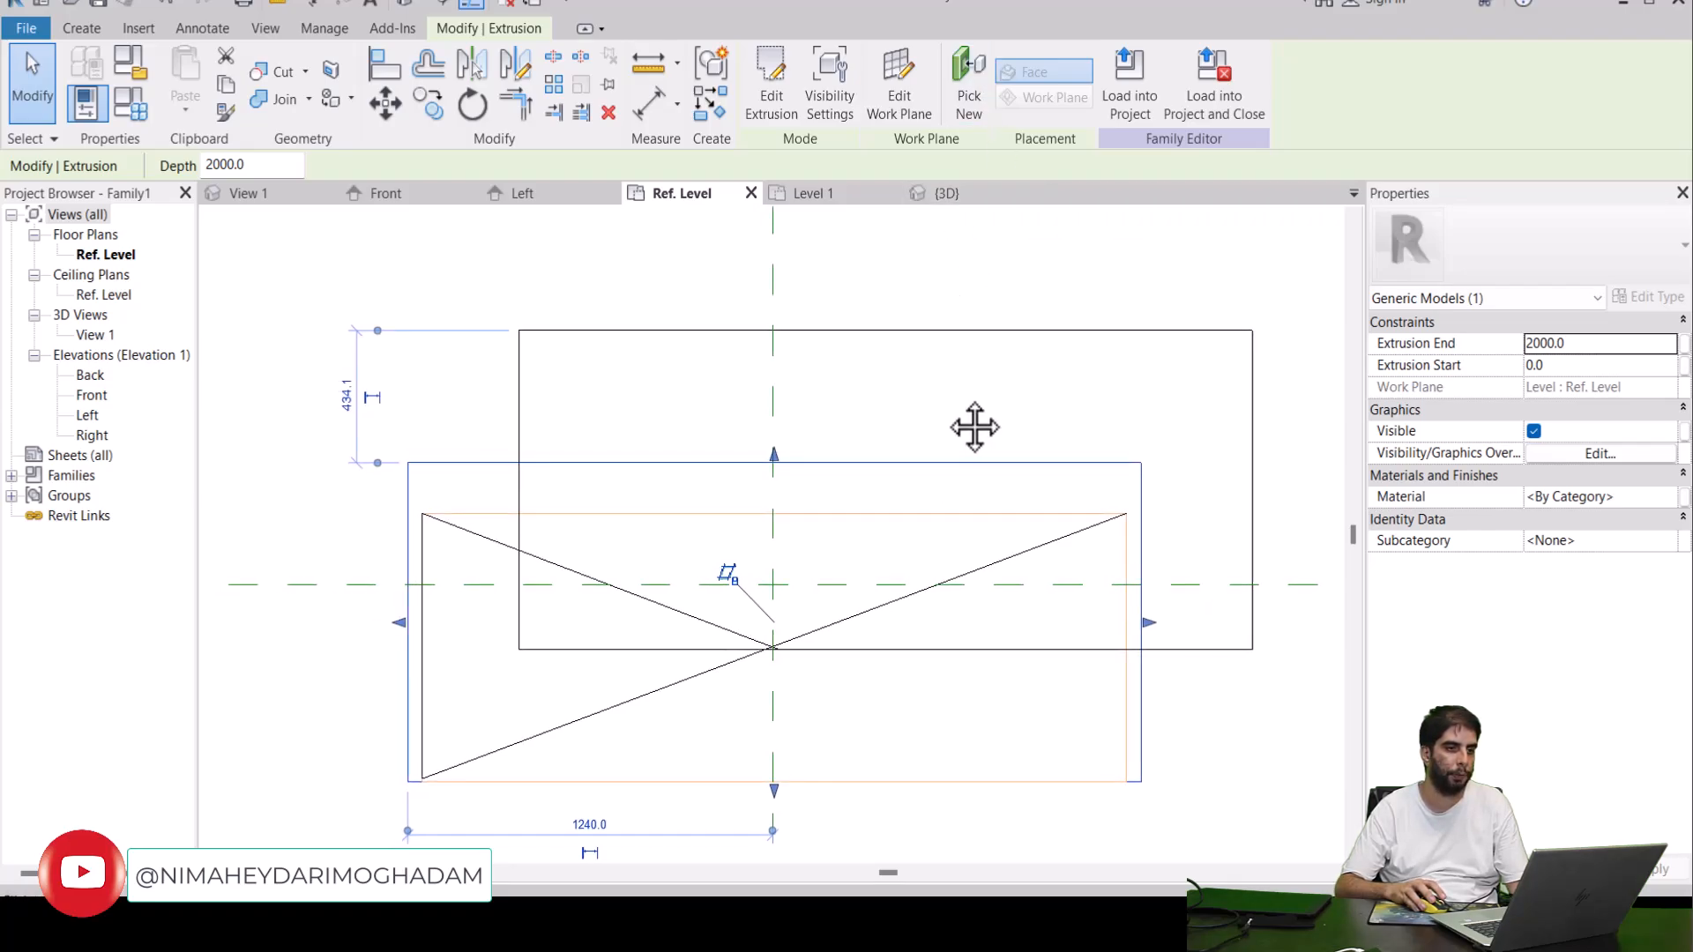
Limit the solid extrusion's visibility to the Fine detail level, switching off Coarse and Medium.
left_click(829, 78)
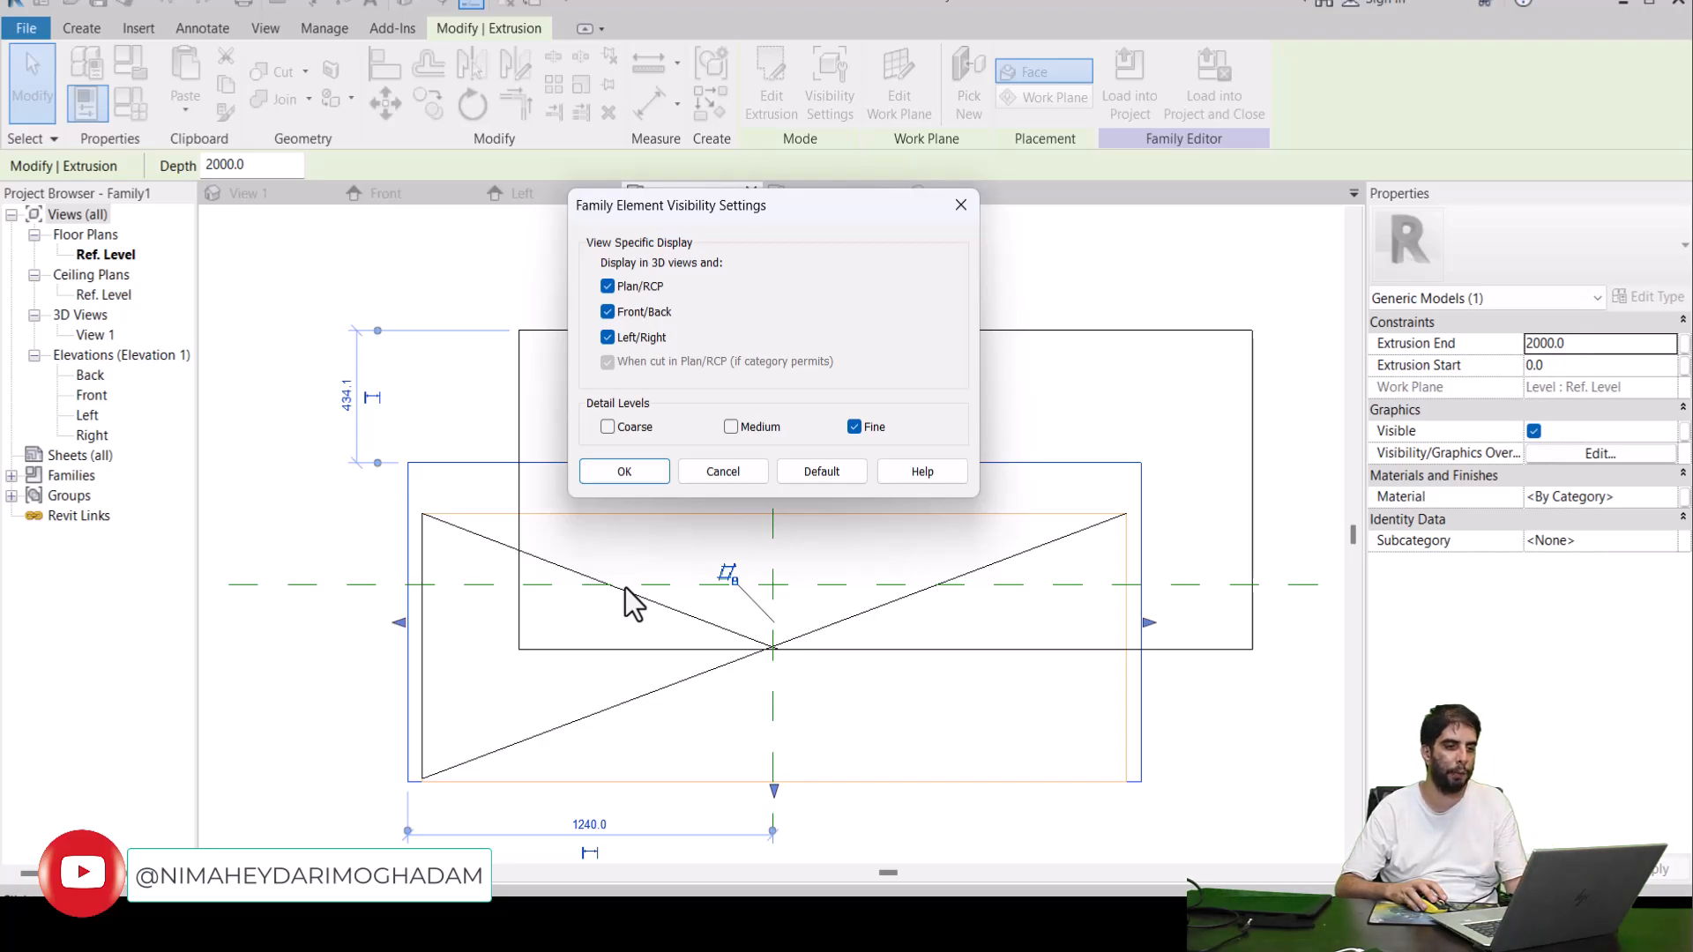
left_click(639, 479)
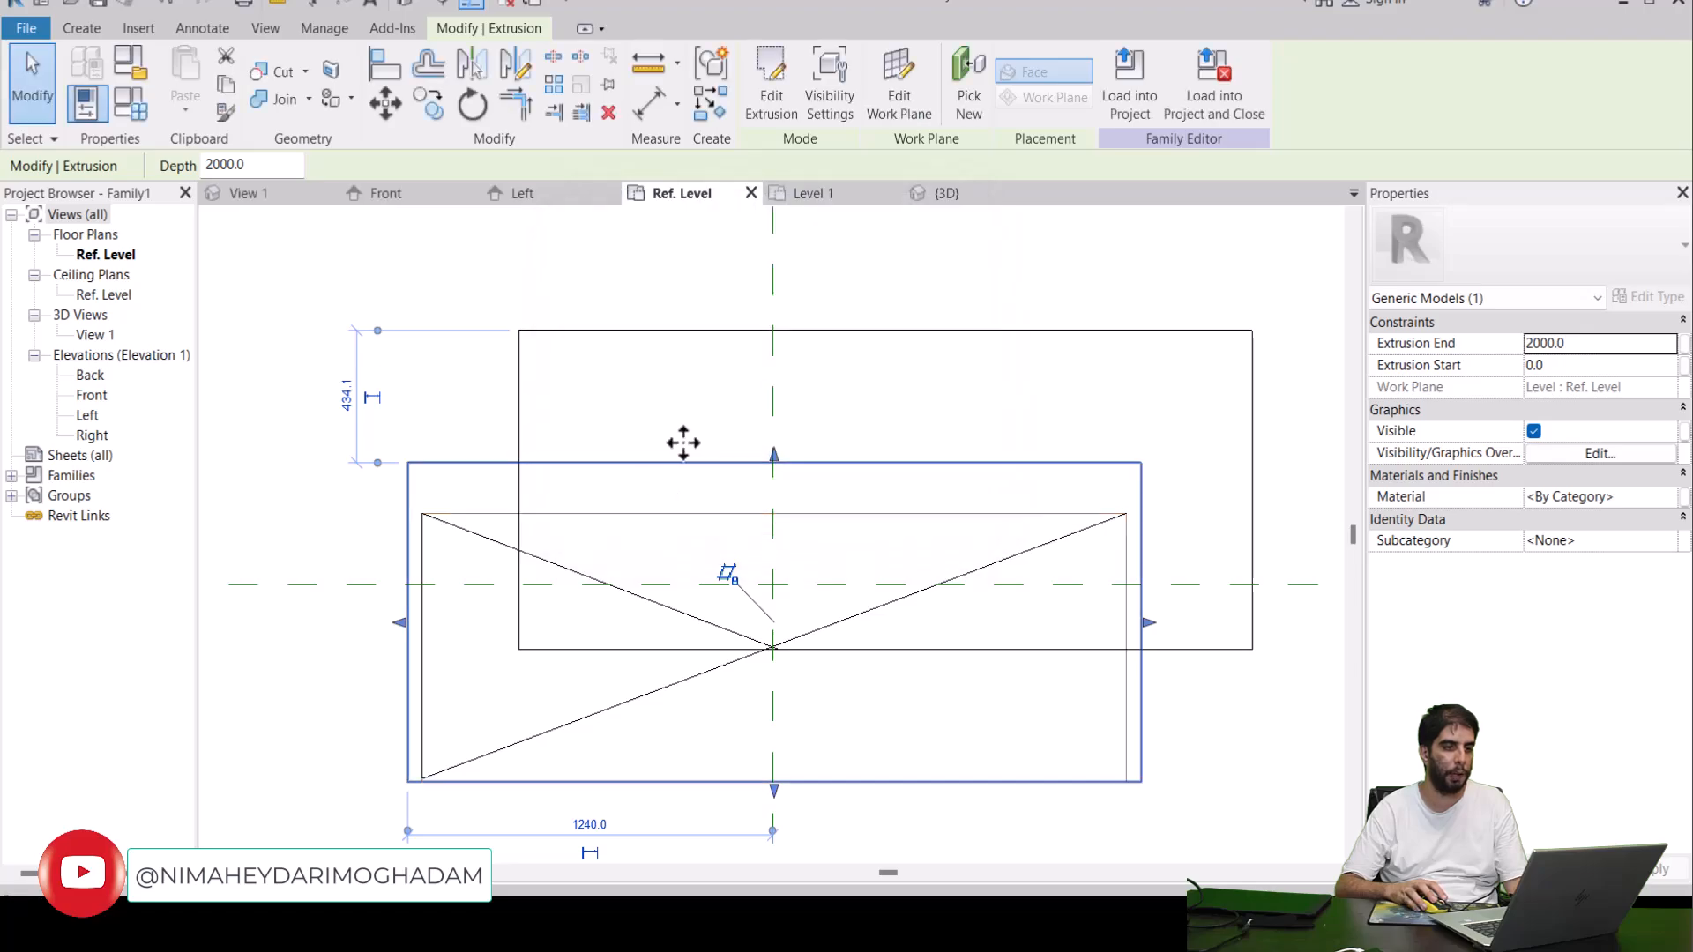
Select the full chain of offset symbolic outline lines and move it back onto the extrusion's outer edges.
left_click(899, 331)
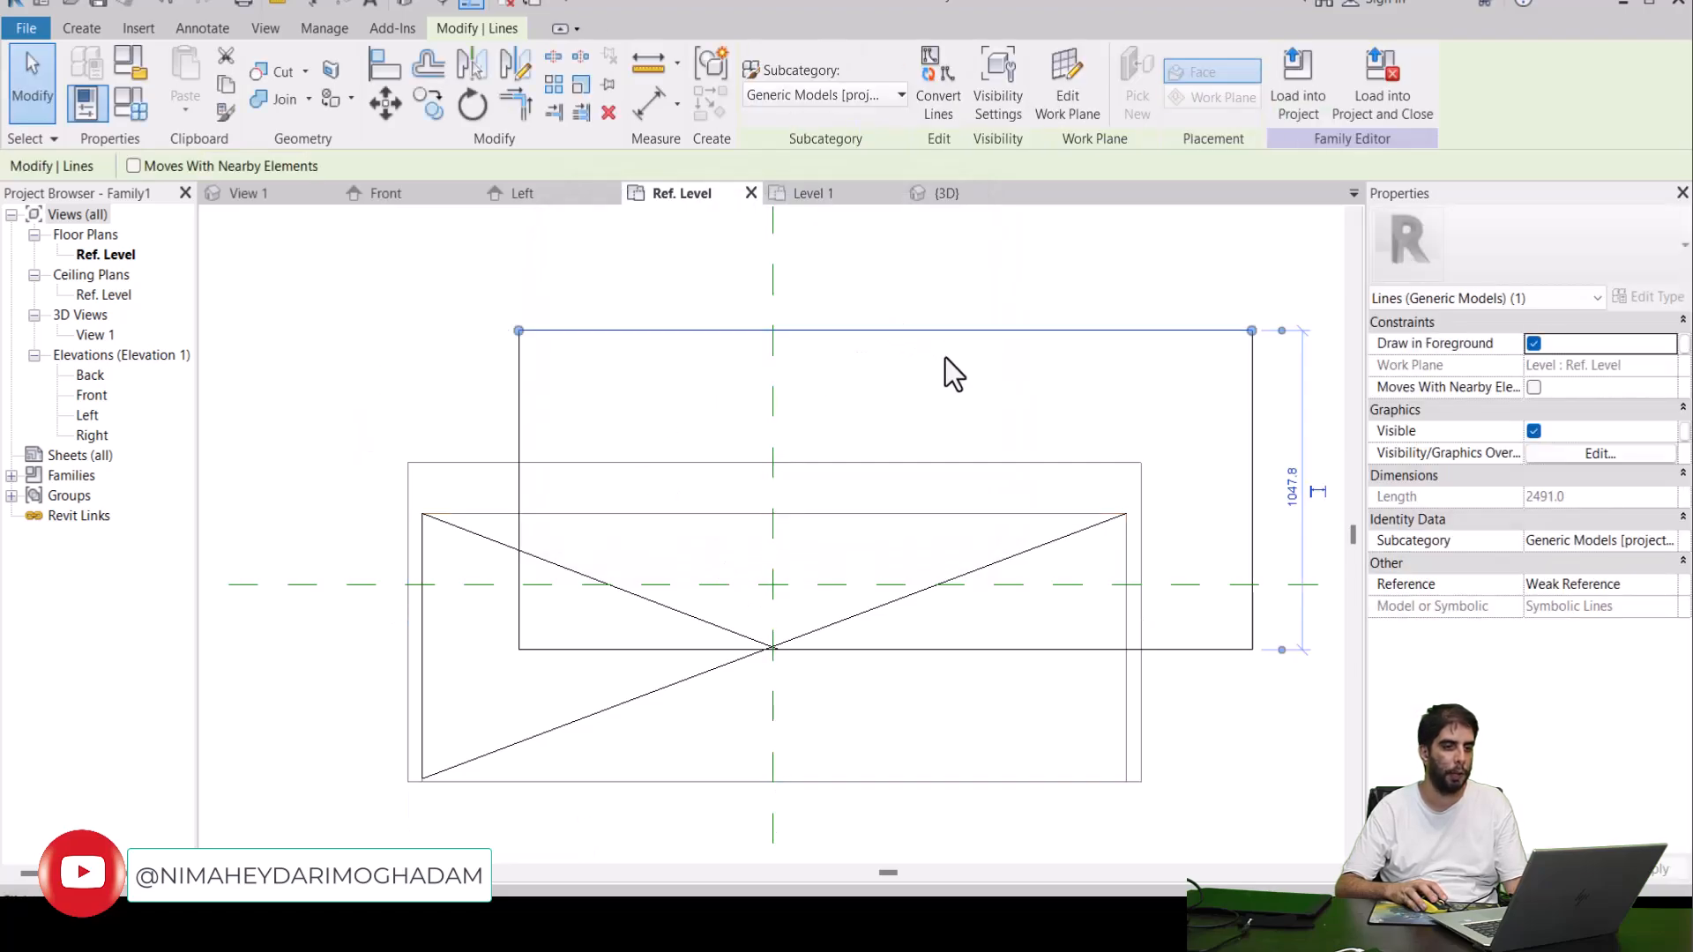
key("Tab")
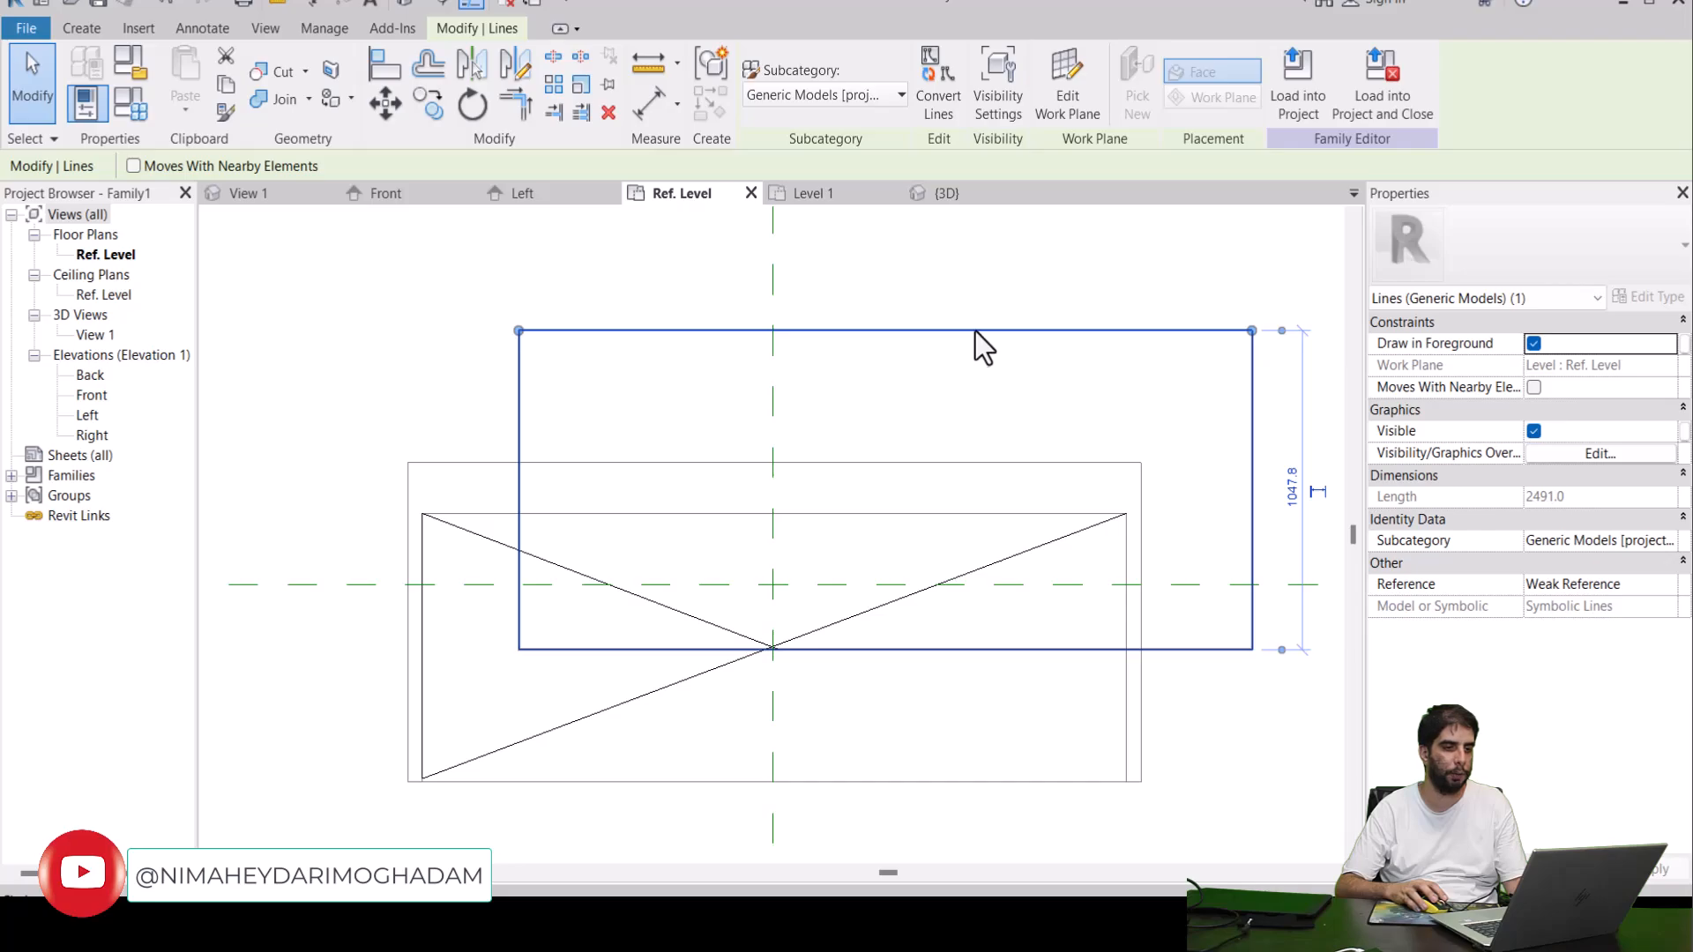
key("Tab")
left_click(774, 465)
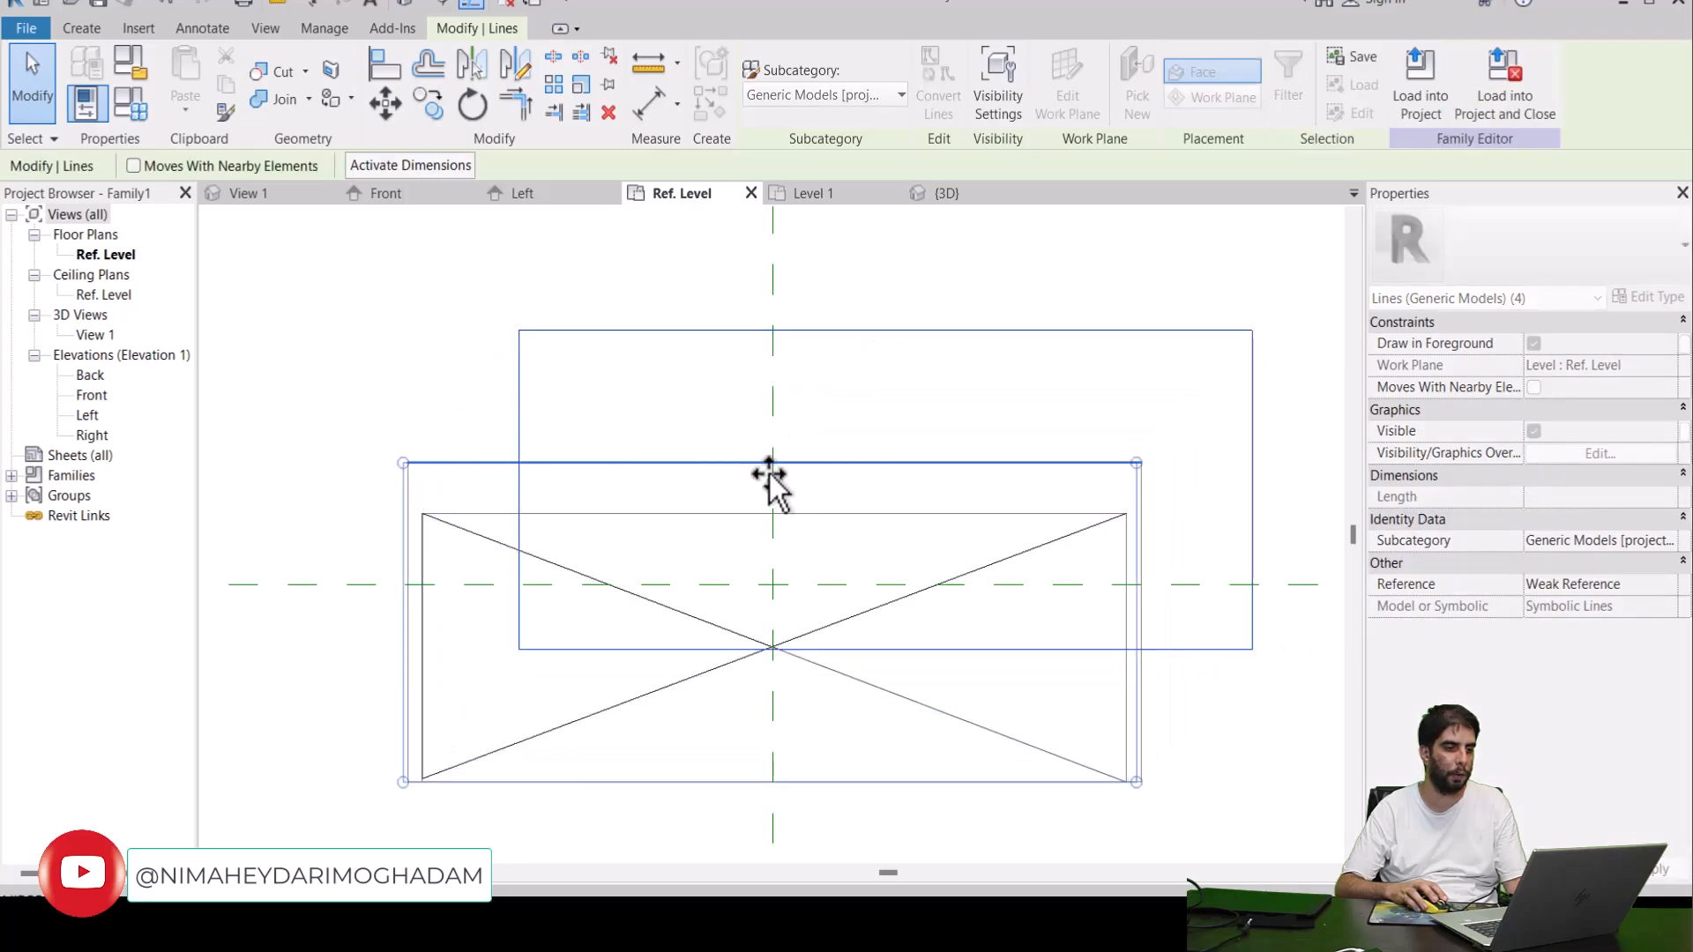
left_click_drag(773, 475, 774, 470)
left_click(852, 361)
Load the family into the project, overwriting the existing version.
scroll(881, 357, "down", 2)
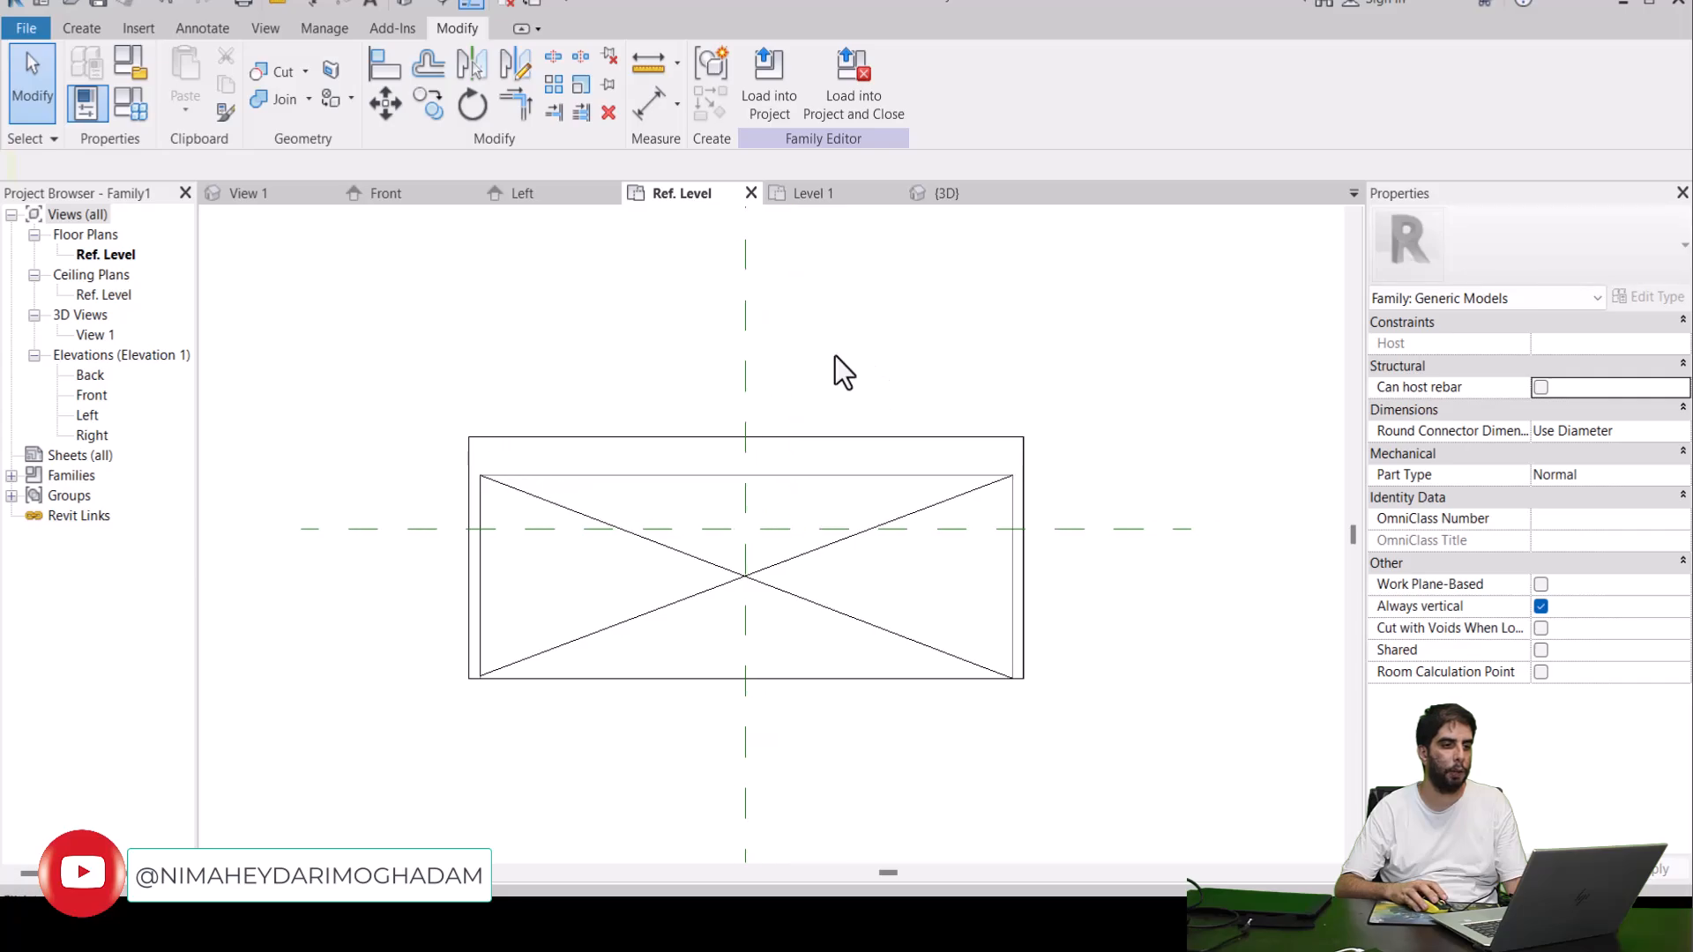
left_click(776, 88)
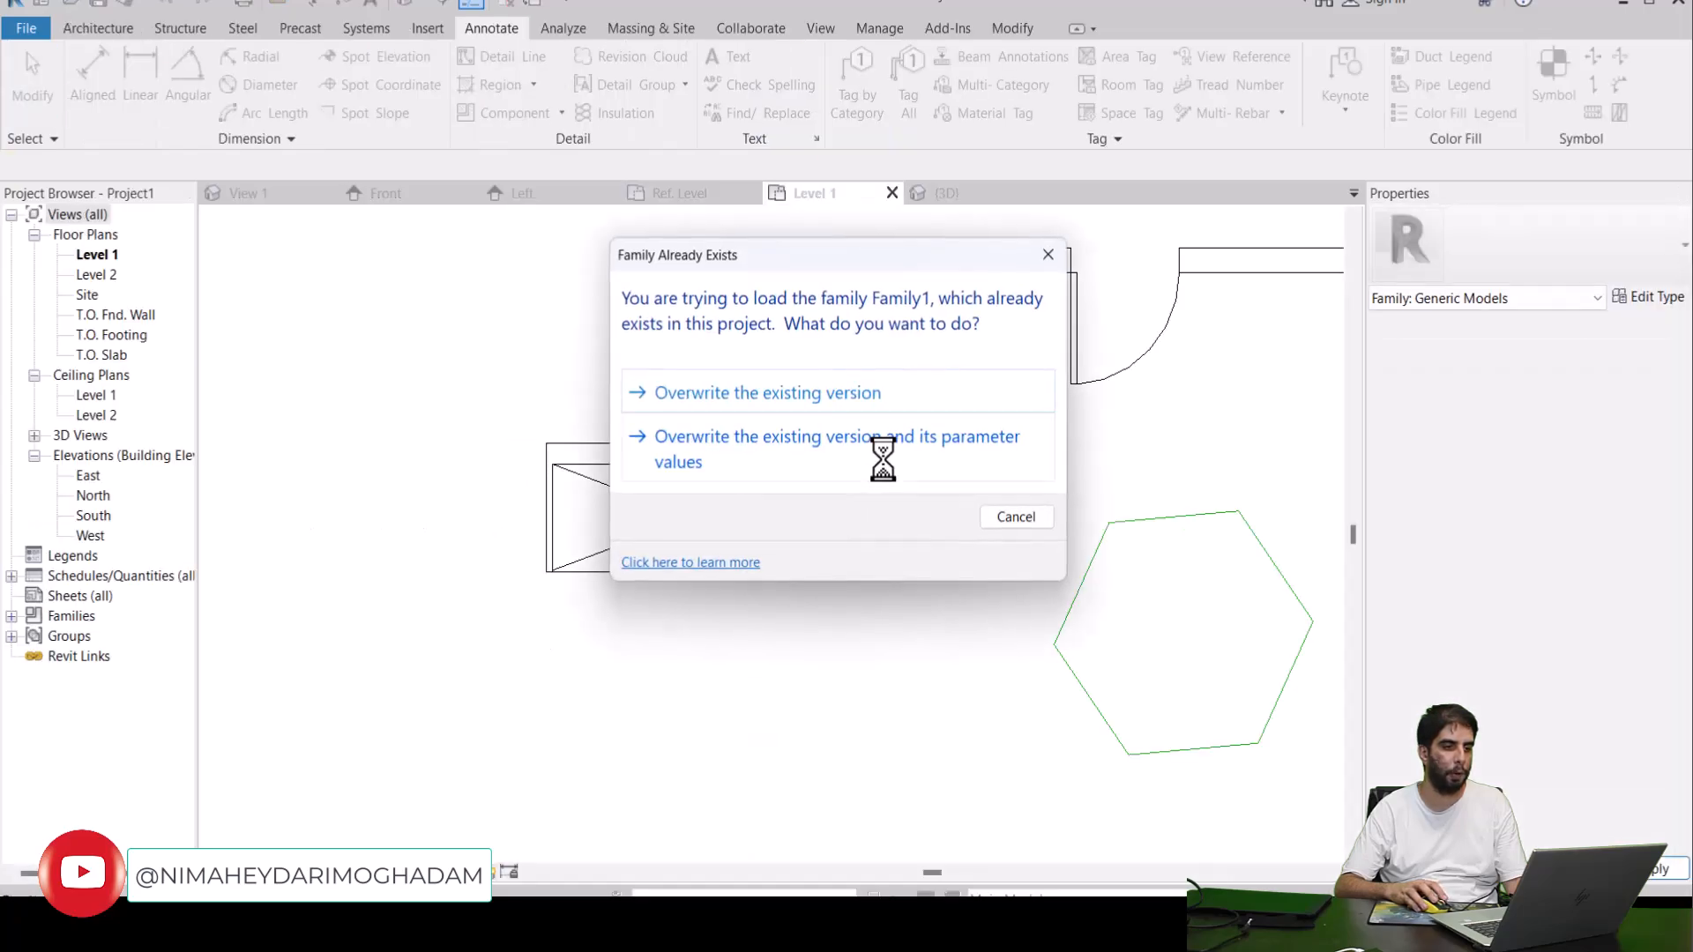
left_click(844, 392)
Examine how the reloaded family's outline, inner lines and diagonals display in the project's Level 1 plan.
scroll(738, 490, "up", 1)
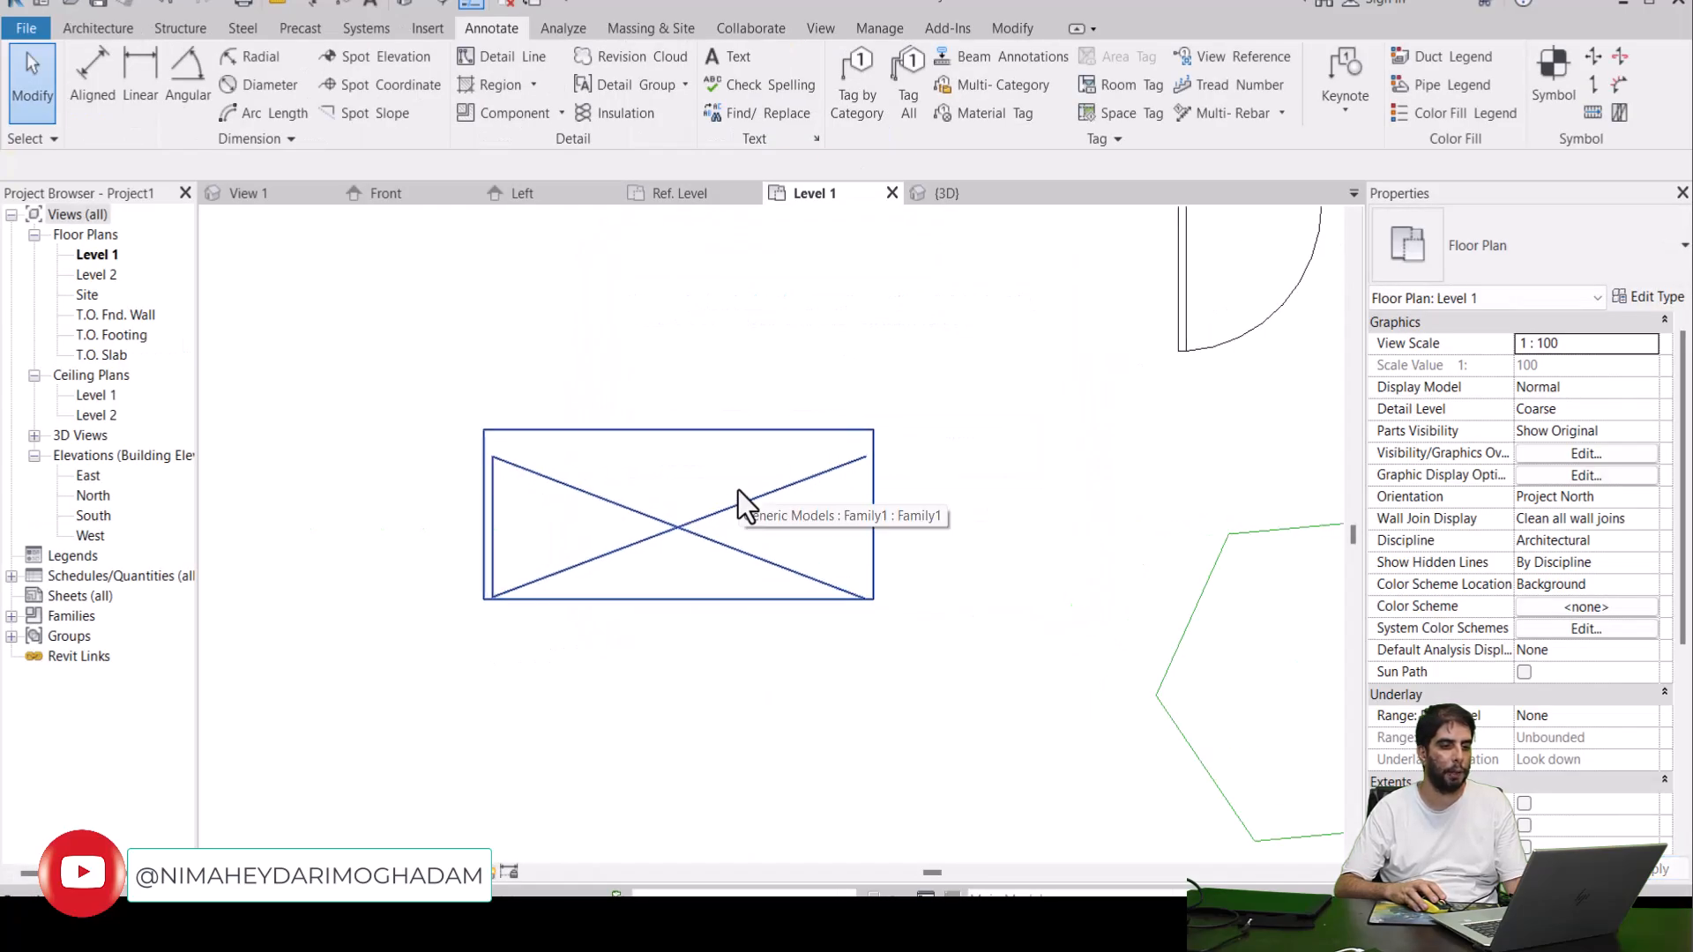
middle_click_drag(734, 319, 809, 332)
scroll(794, 332, "up", 1)
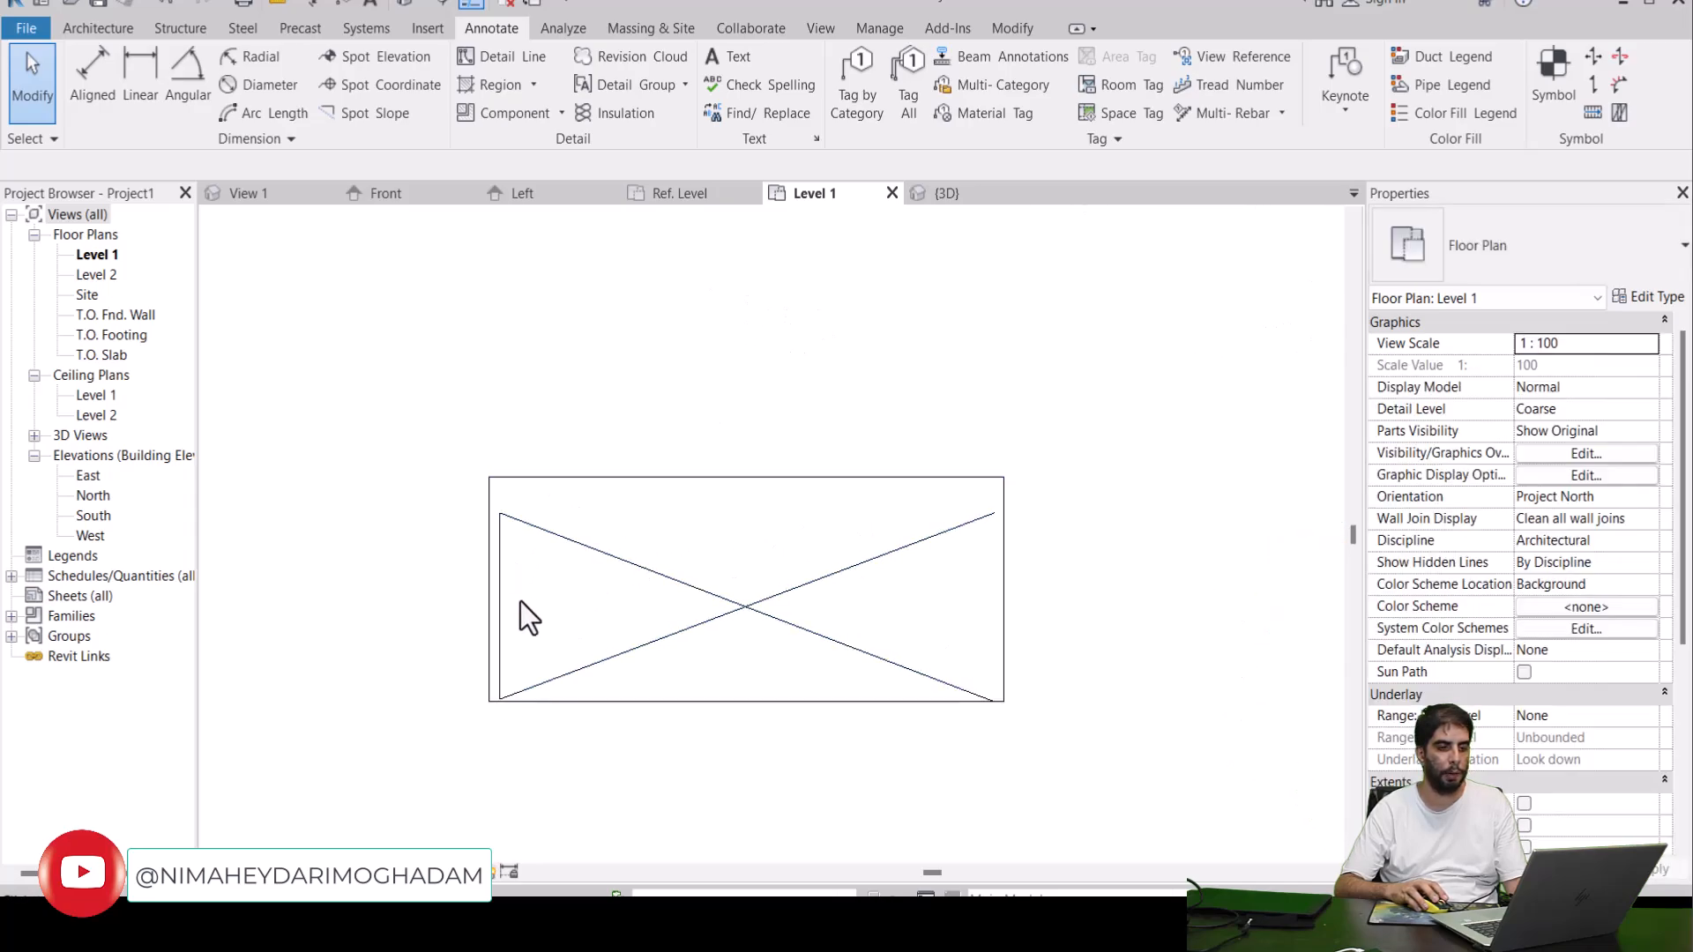
scroll(976, 545, "down", 2)
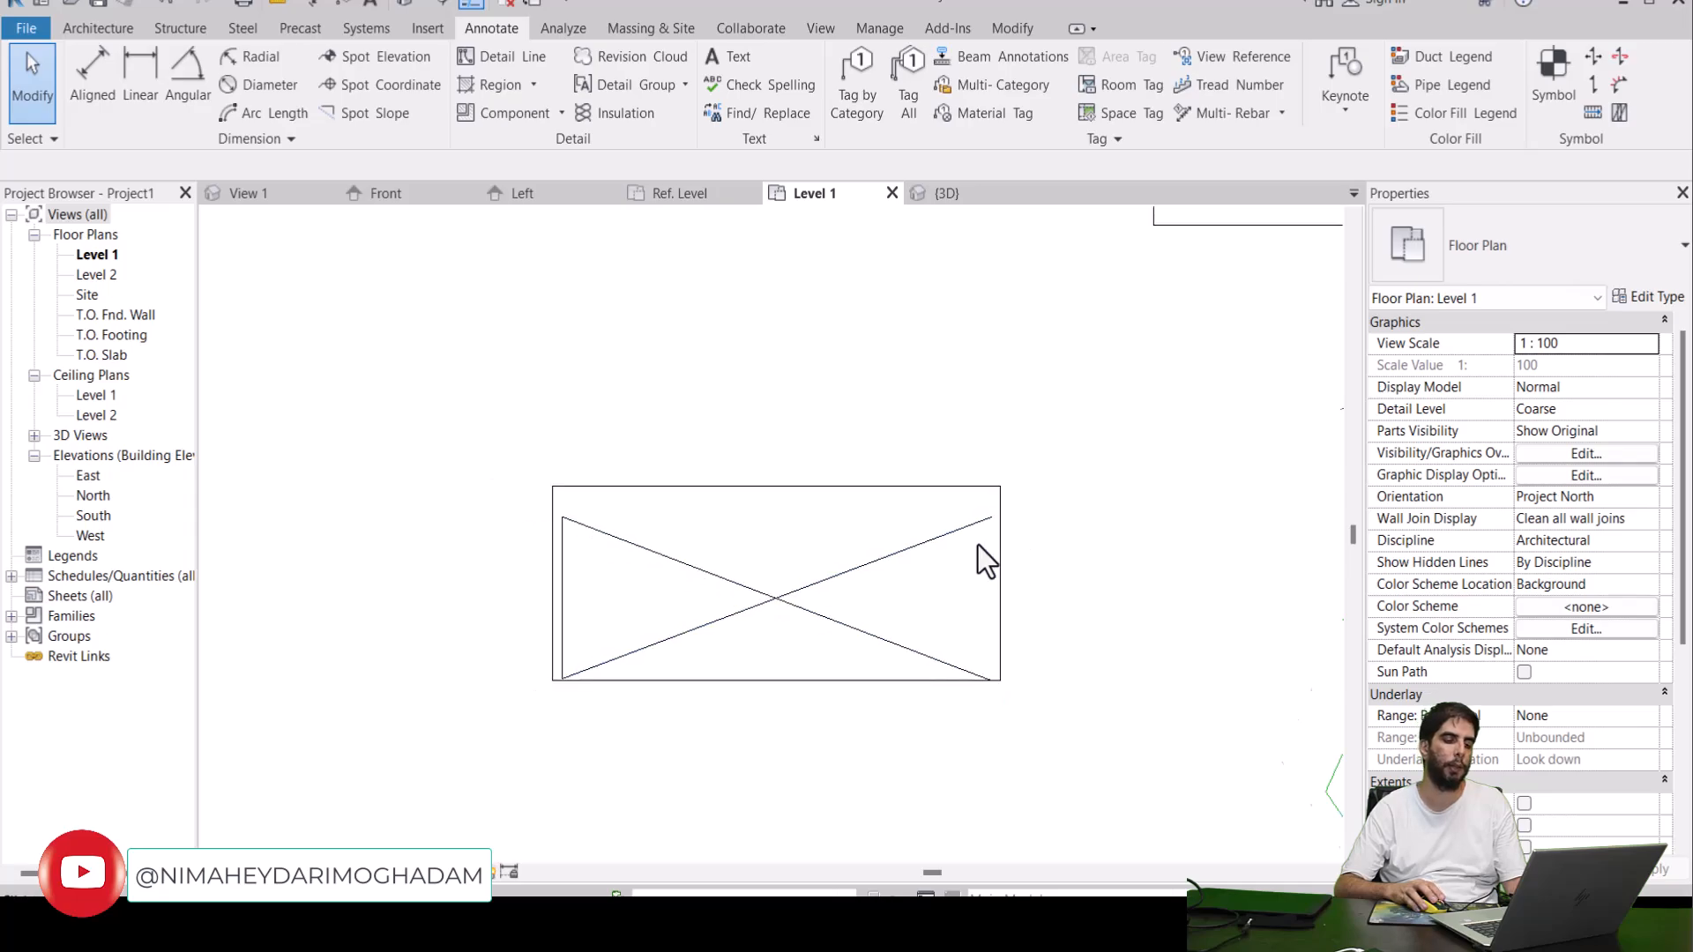
middle_click_drag(977, 545, 810, 533)
scroll(727, 469, "down", 2)
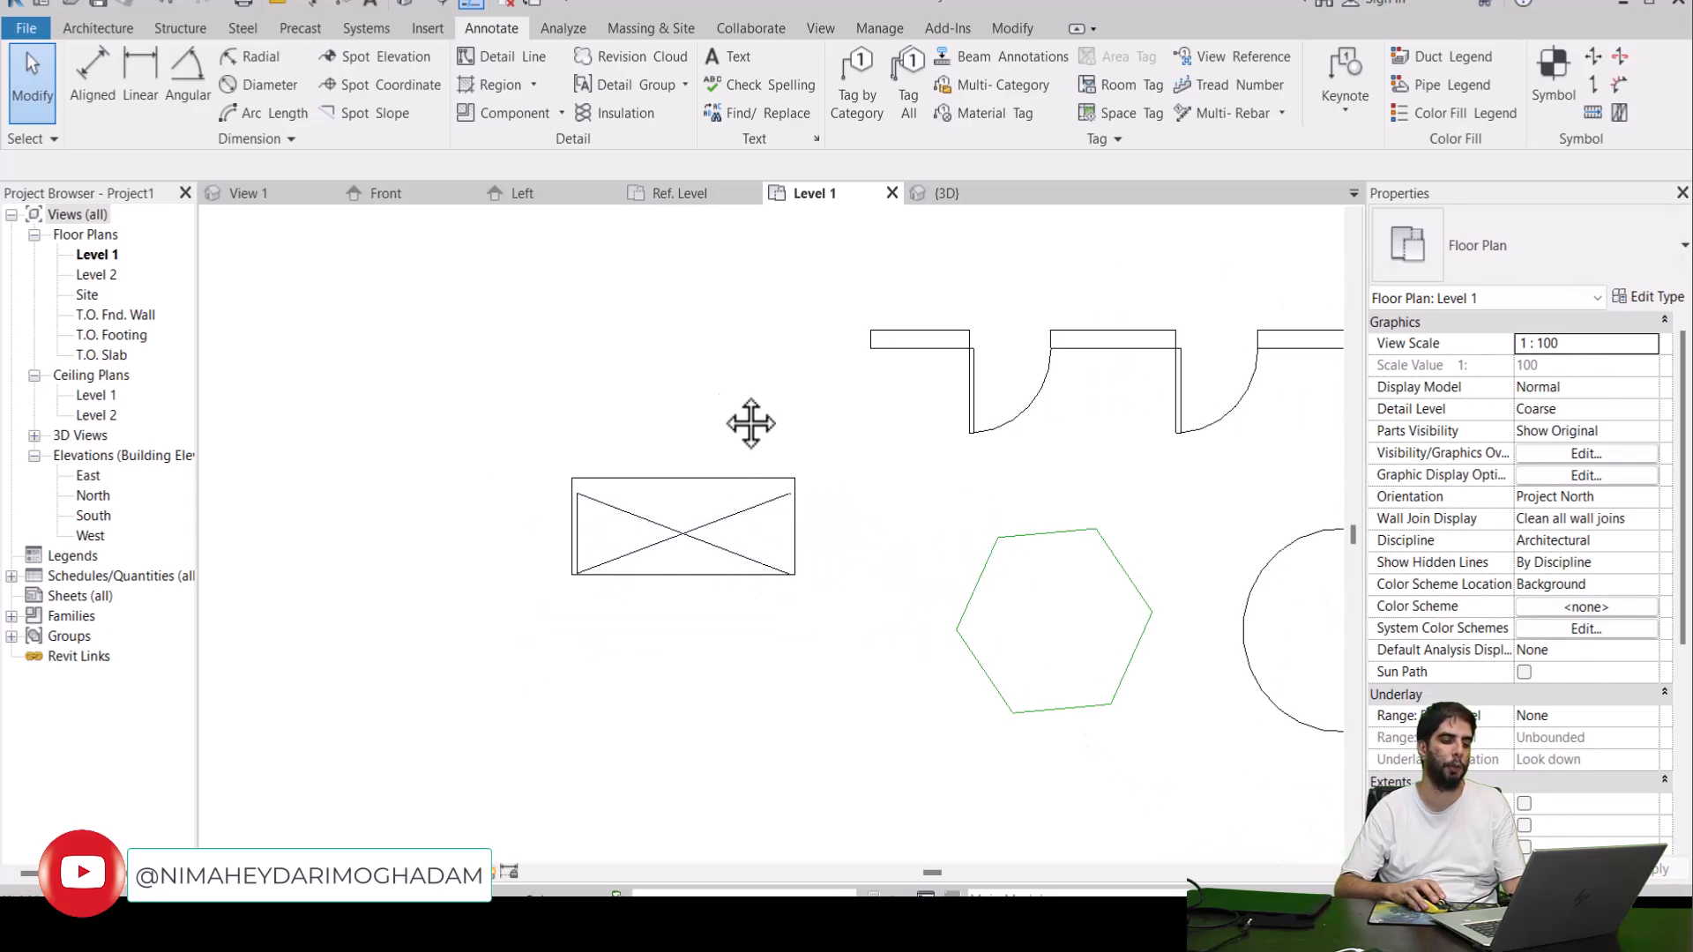
scroll(582, 573, "up", 2)
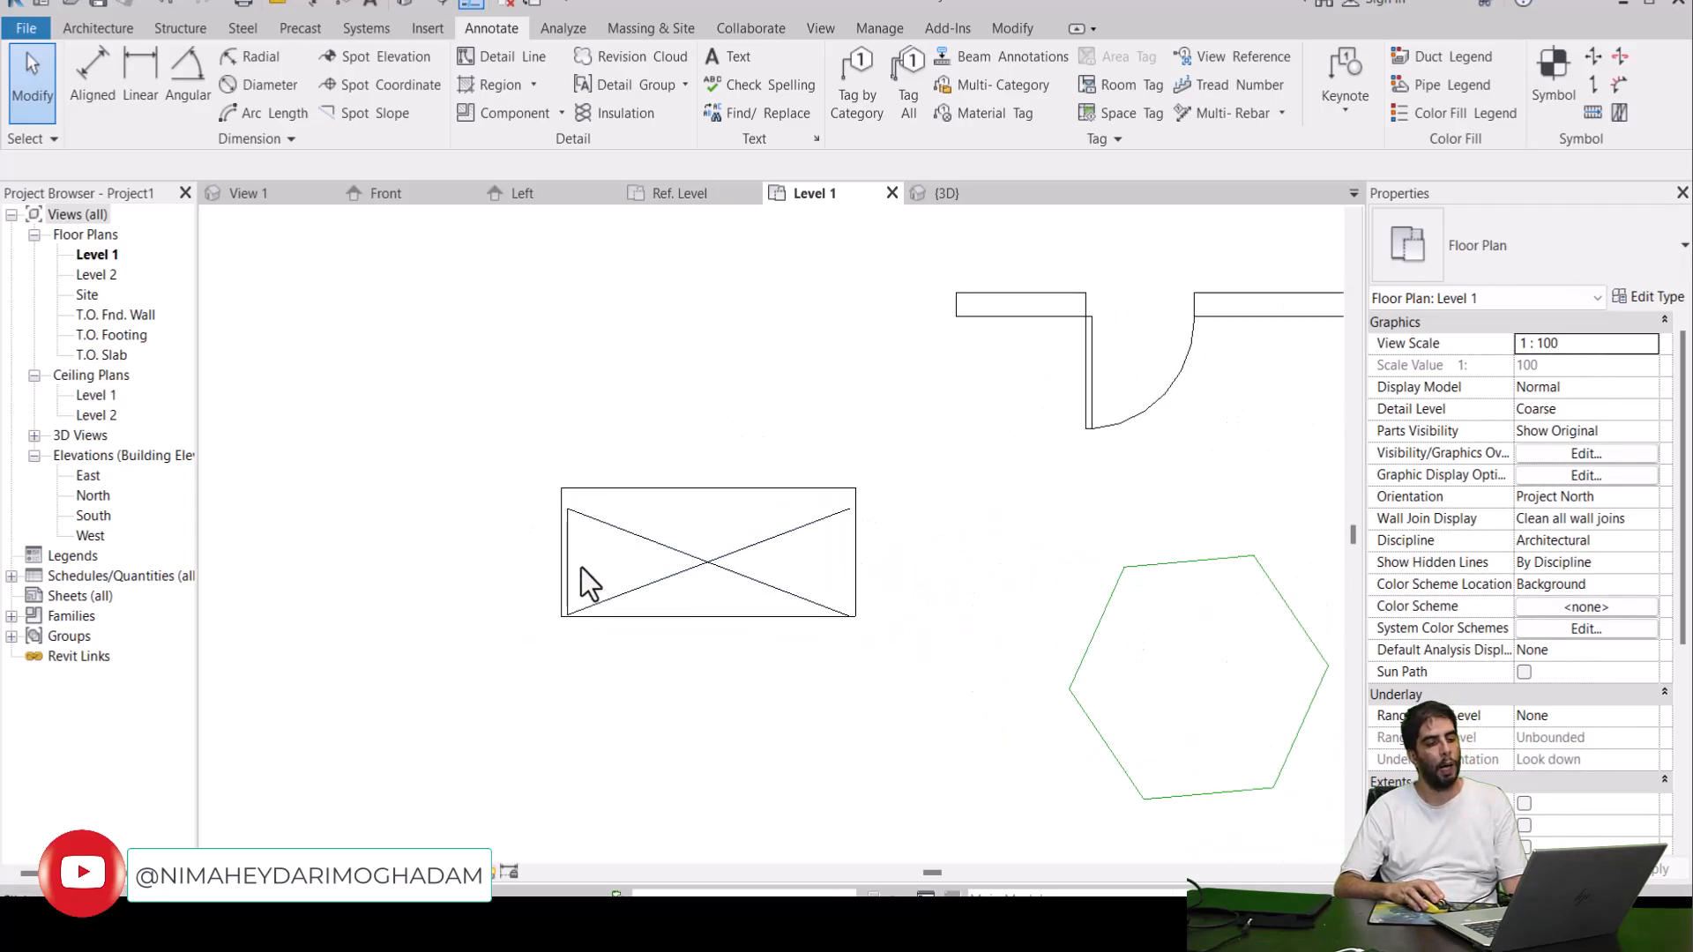
scroll(759, 616, "up", 2)
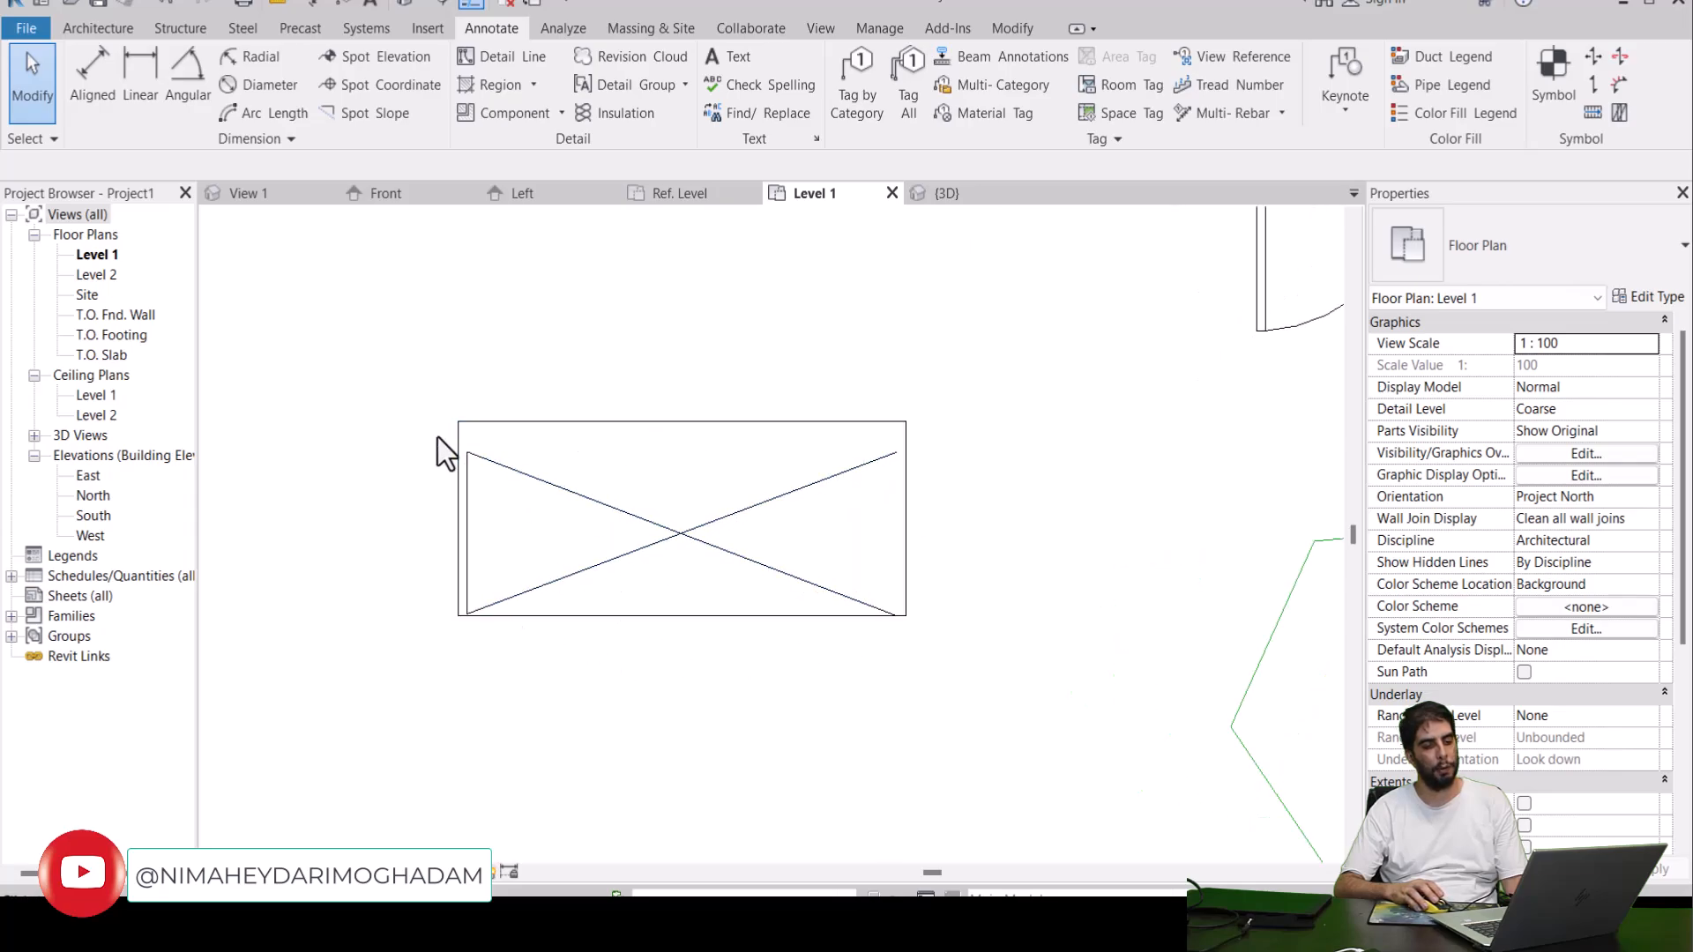
Check the box family in the project's 3D view at Fine detail, and set that view's detail level to Coarse.
left_click(941, 194)
scroll(812, 520, "down", 3)
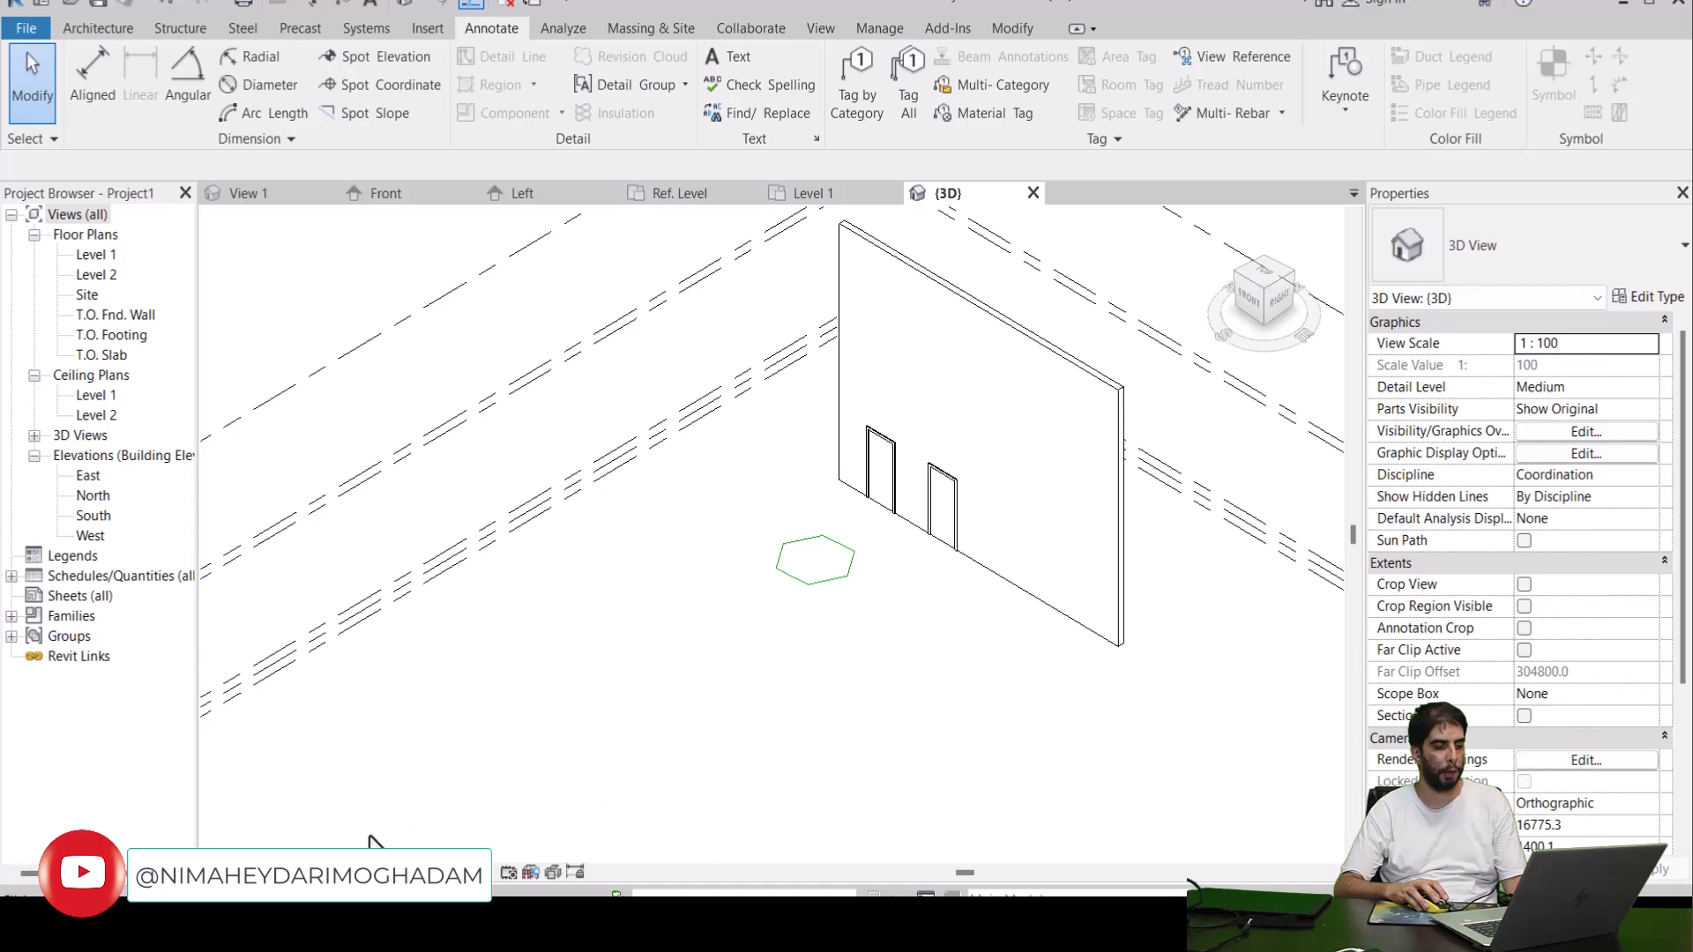
left_click(290, 871)
left_click(319, 842)
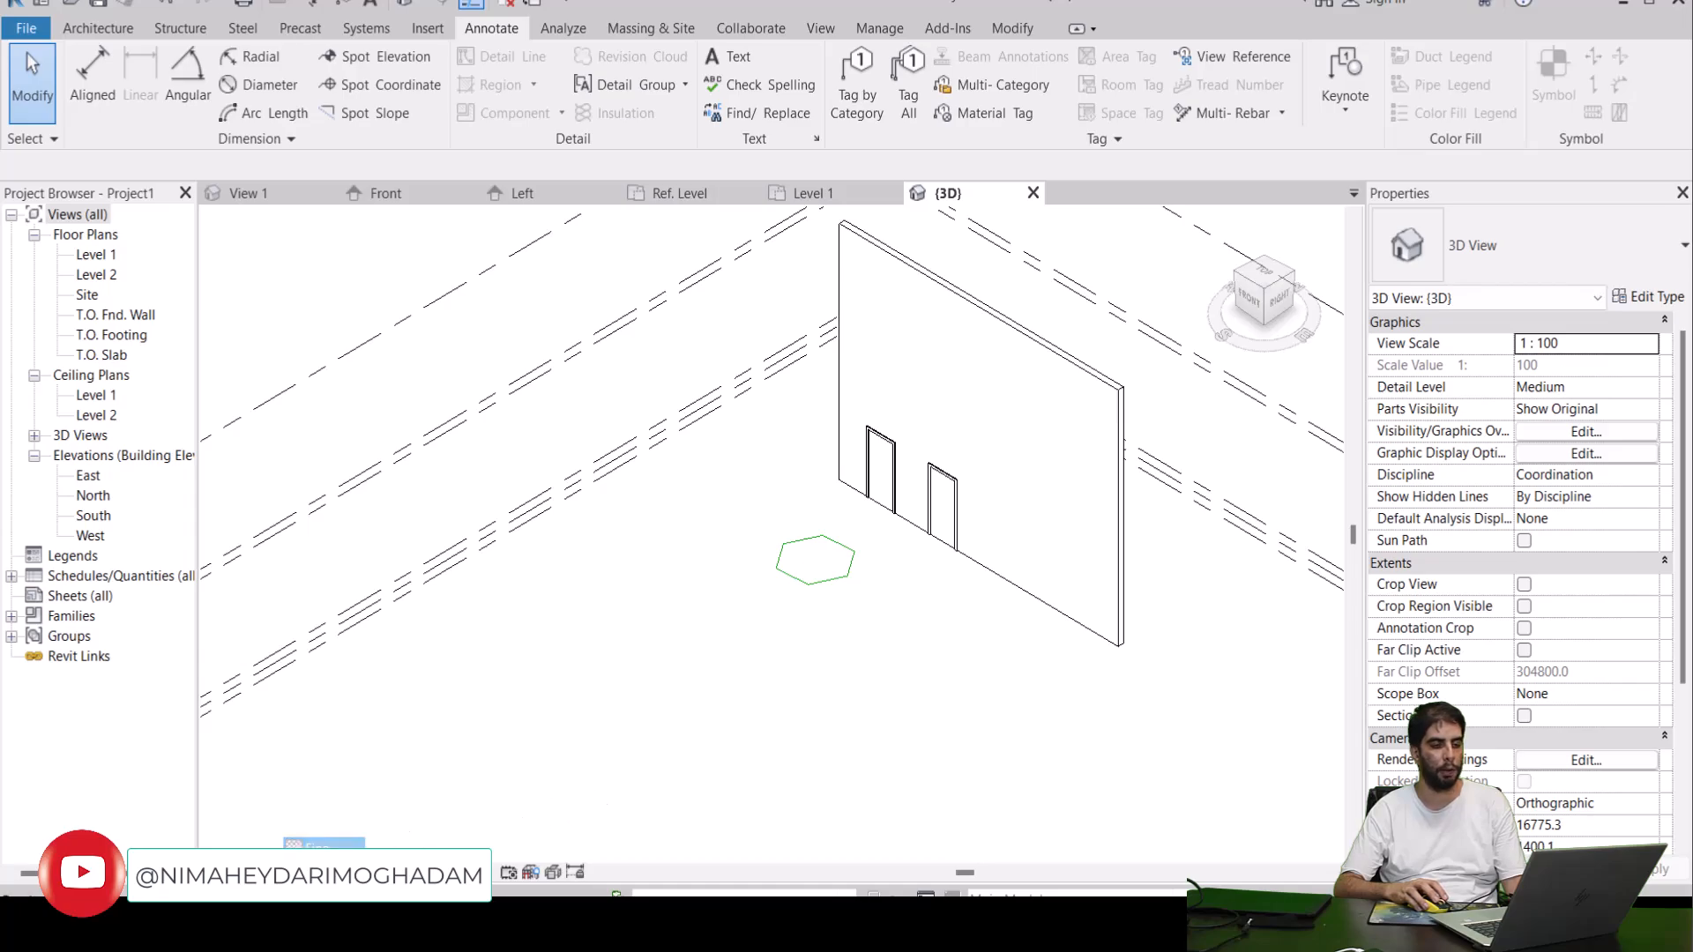
scroll(731, 510, "up", 4)
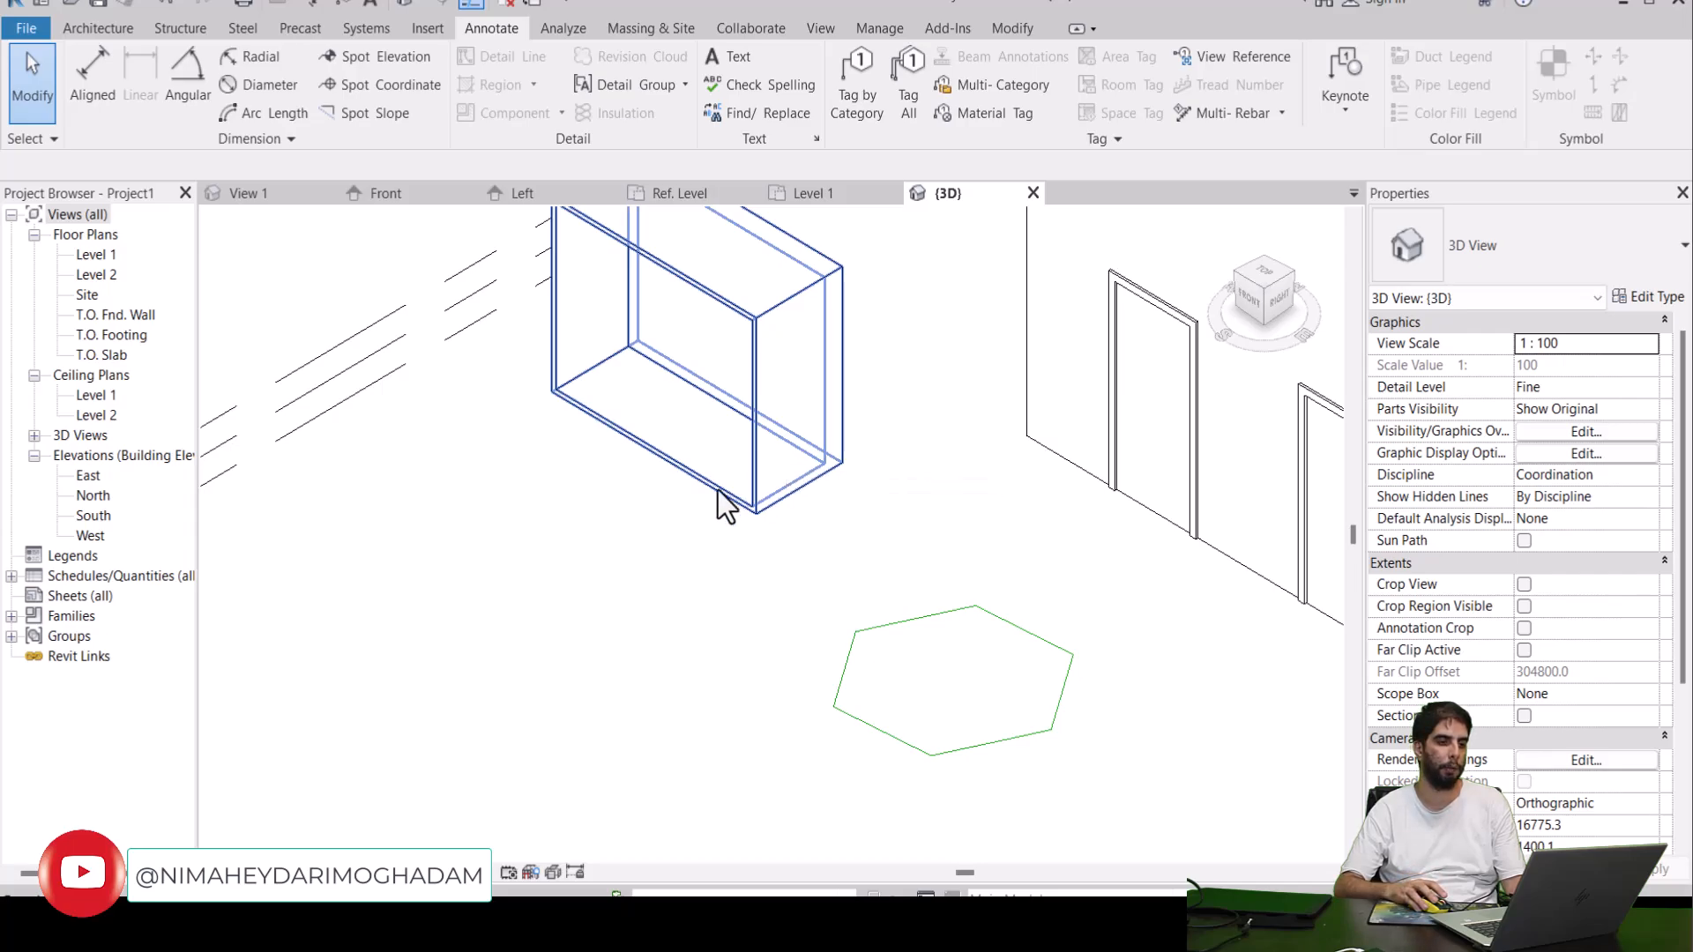
left_click(290, 871)
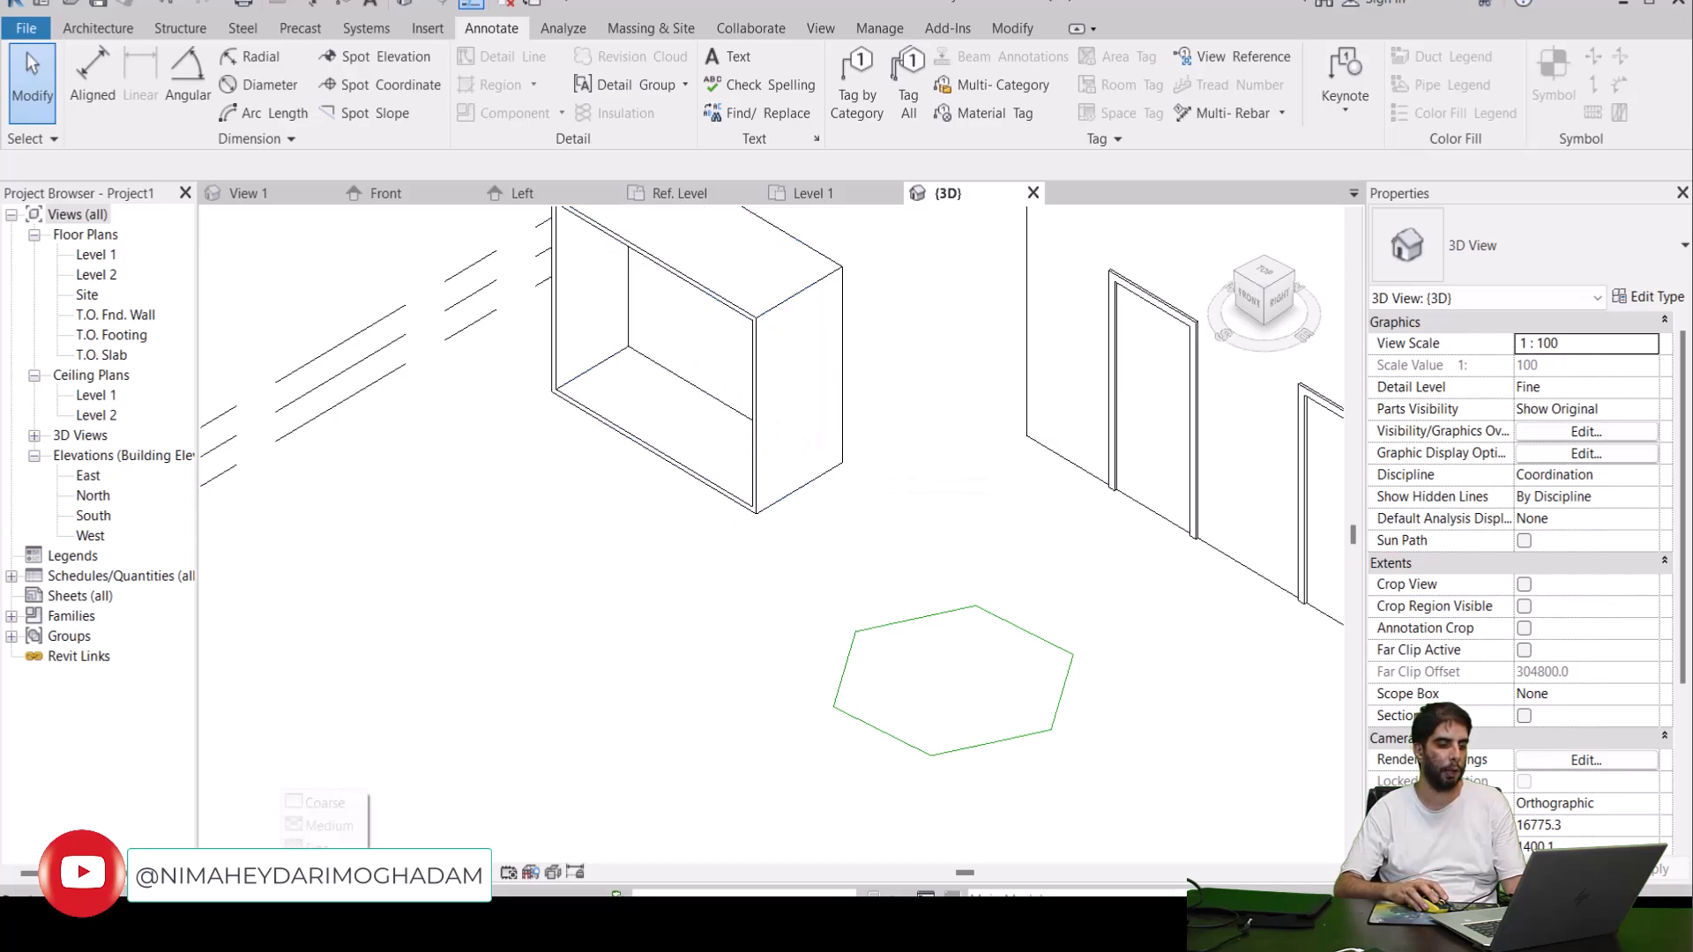
left_click(312, 807)
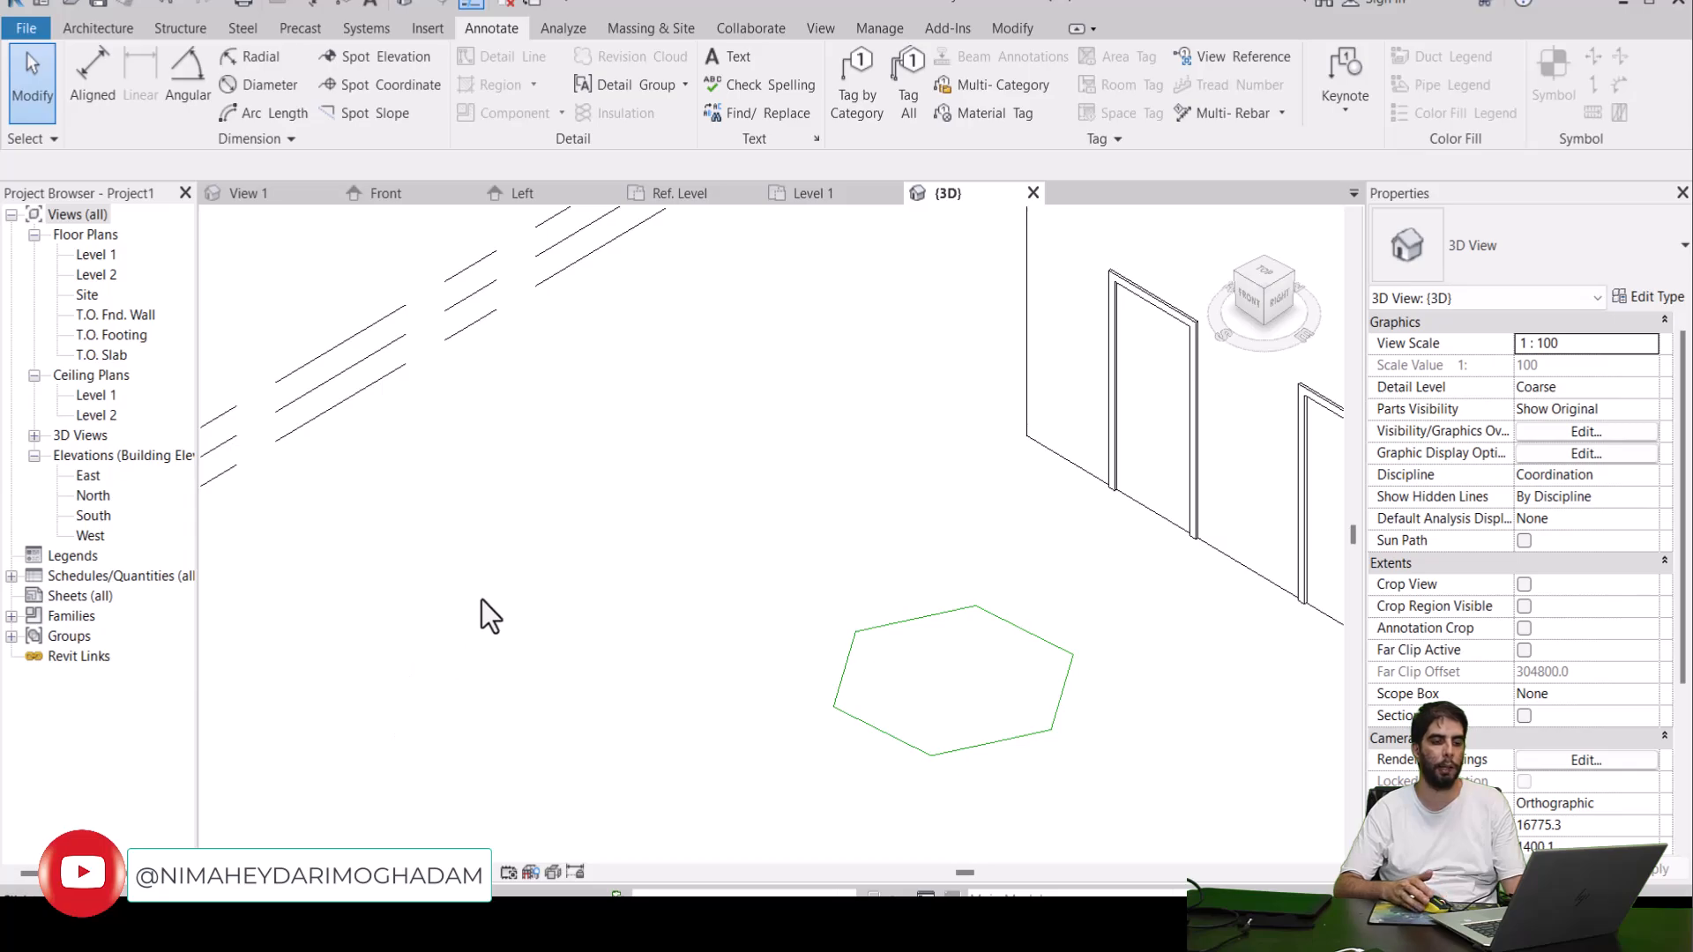
In the family's Ref. Level plan, move the symbolic outline diagonally to about 182 mm above the extrusion's upper edge and select the extrusion.
left_click(680, 195)
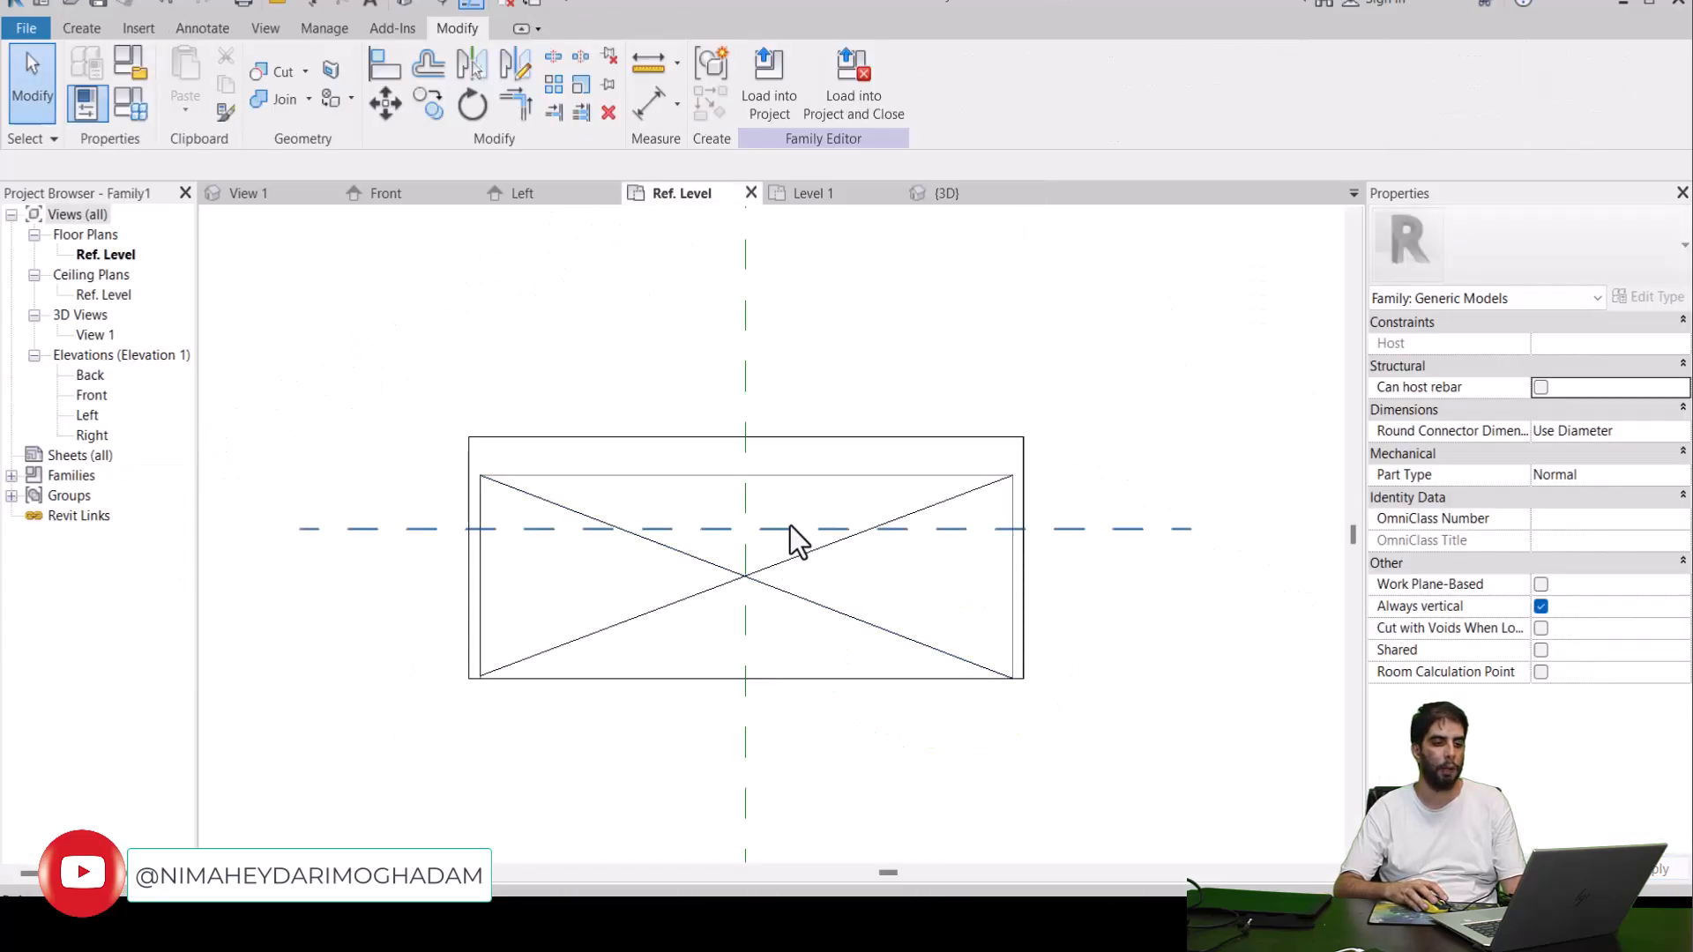
left_click(817, 481)
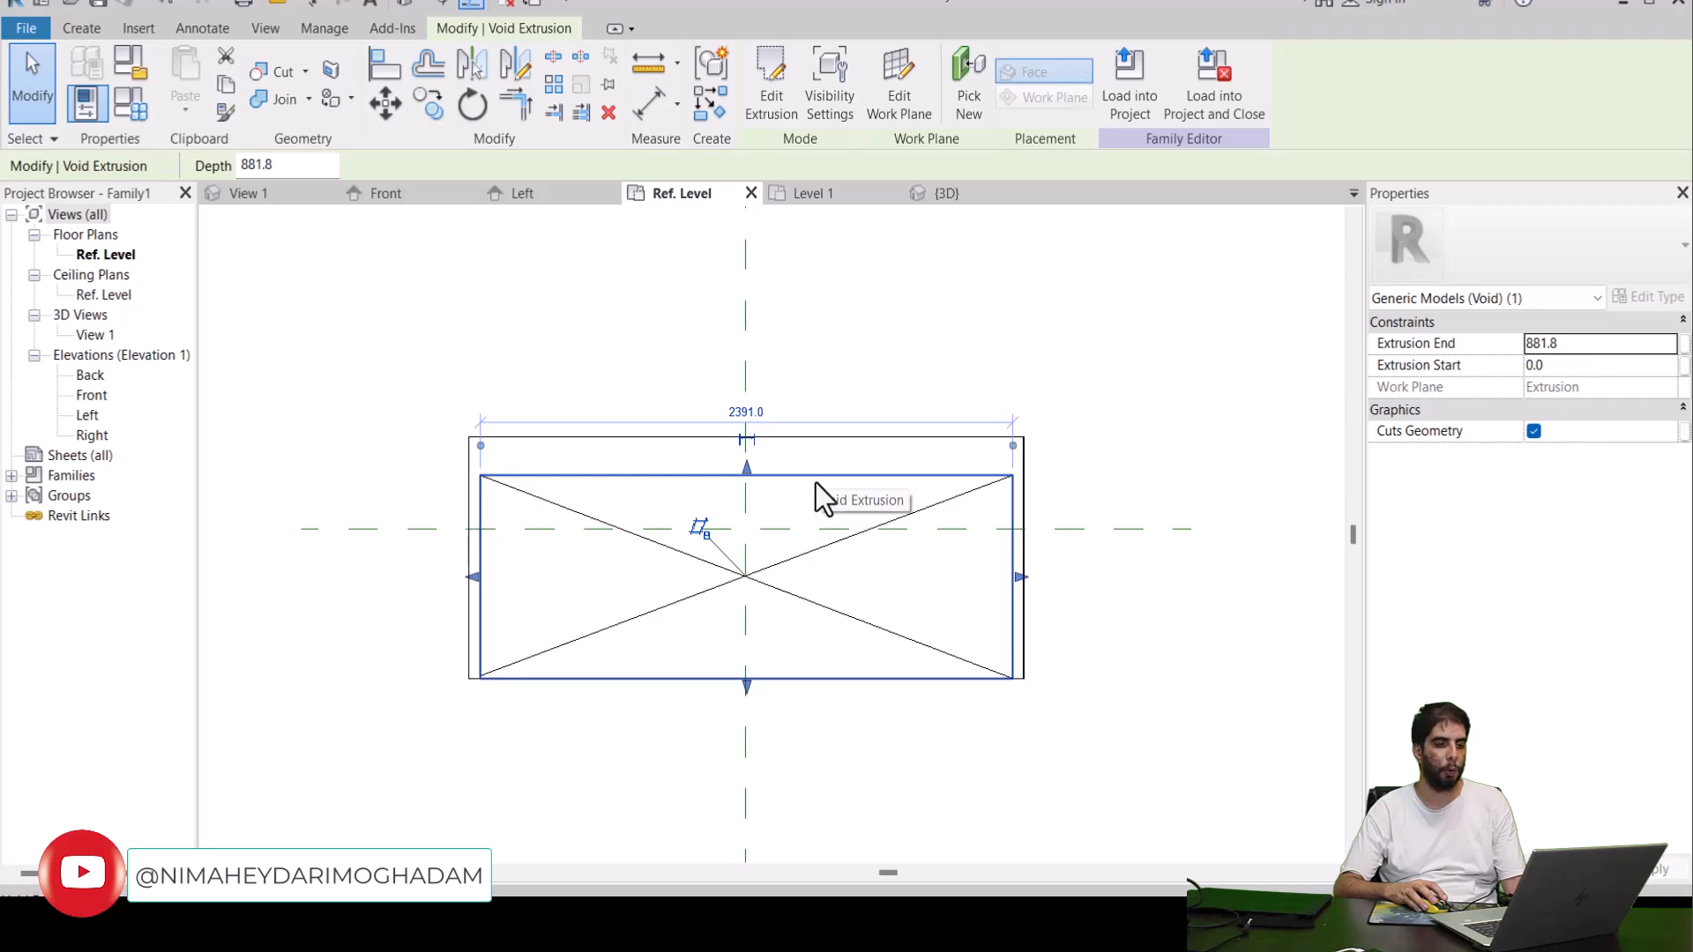
left_click(823, 454)
left_click(834, 438)
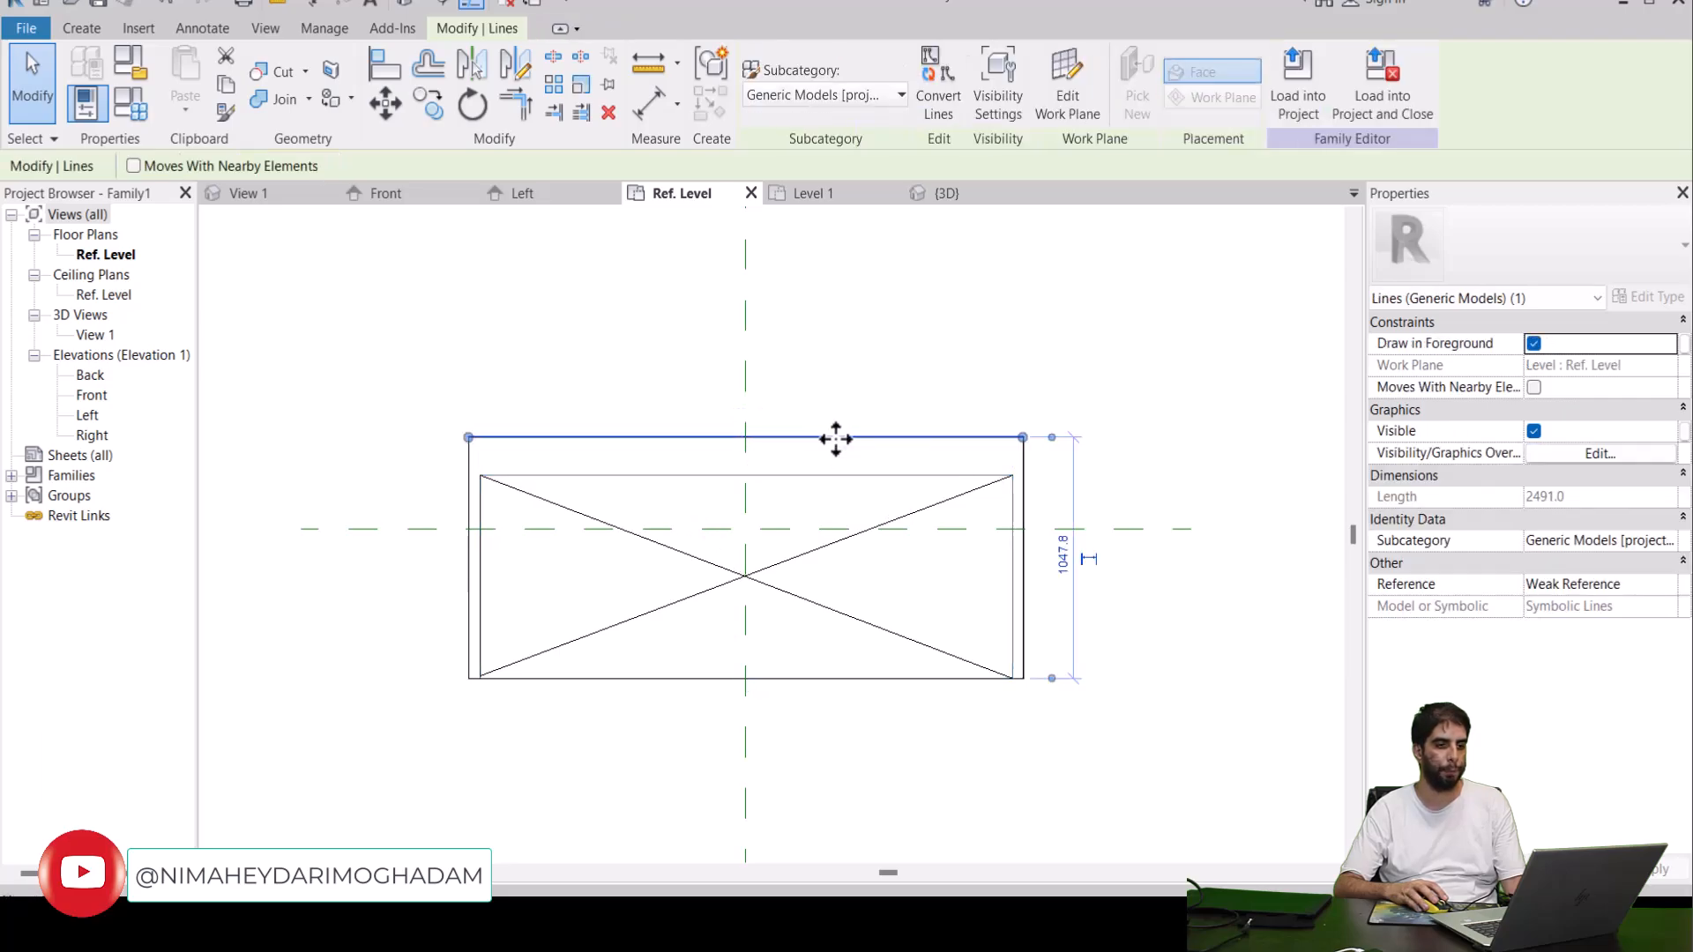
left_click_drag(834, 437, 899, 397)
left_click(729, 445)
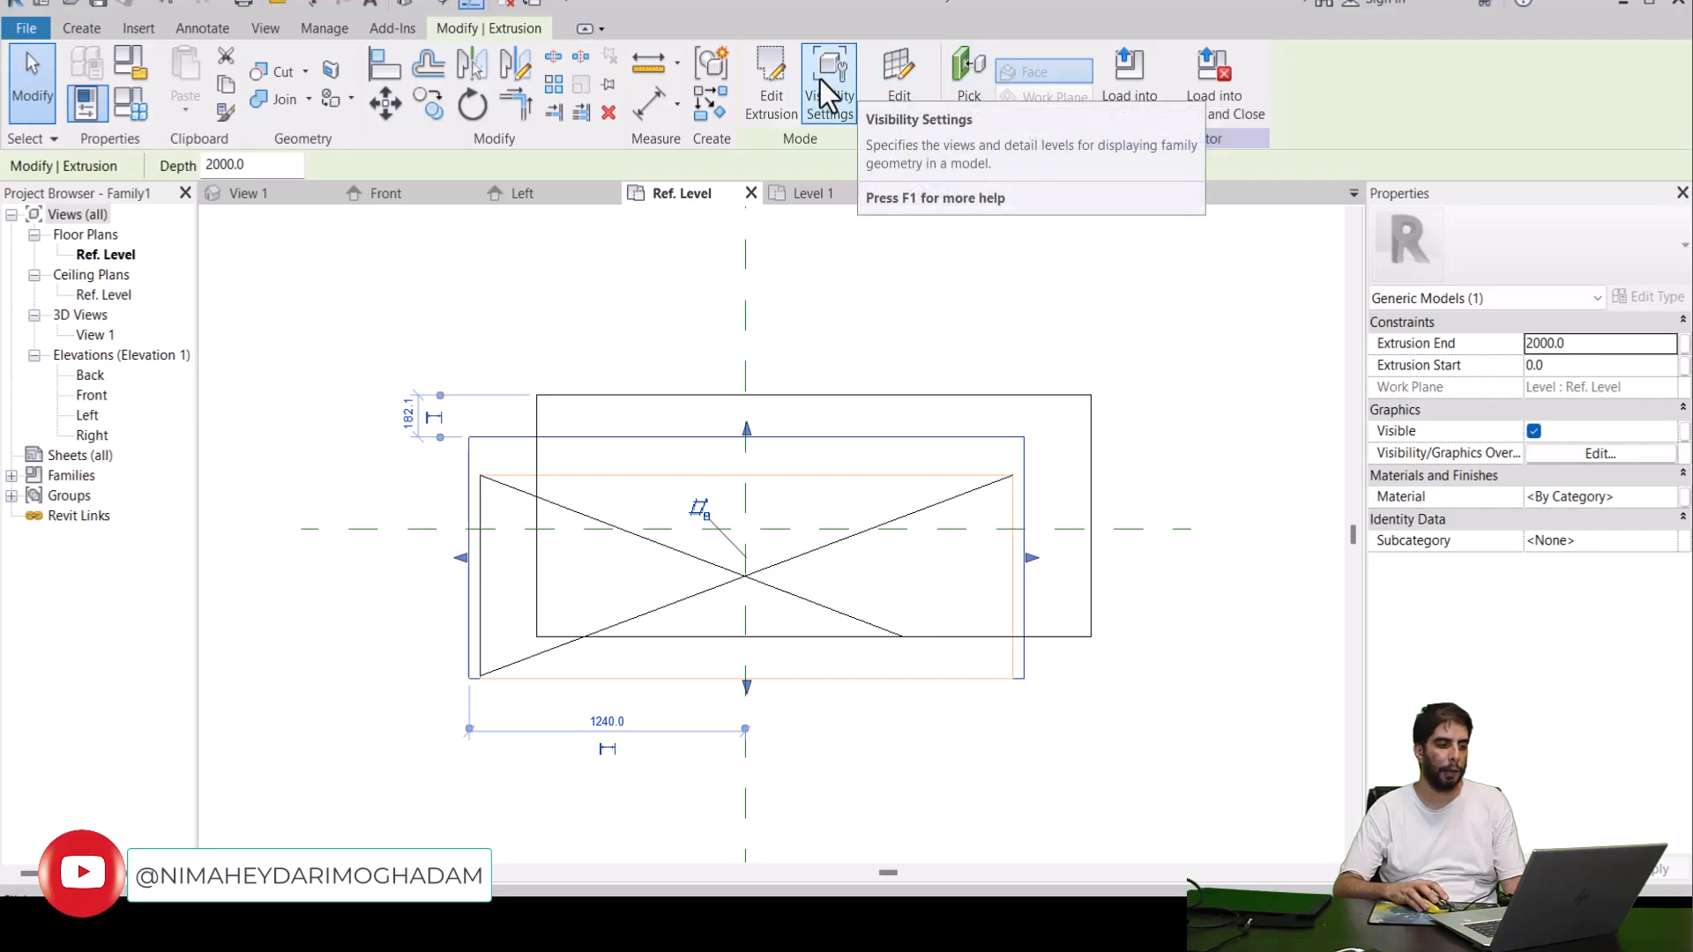
Delete the vertical symbolic line lying along the void extrusion's left edge.
left_click(500, 573)
left_click(481, 575)
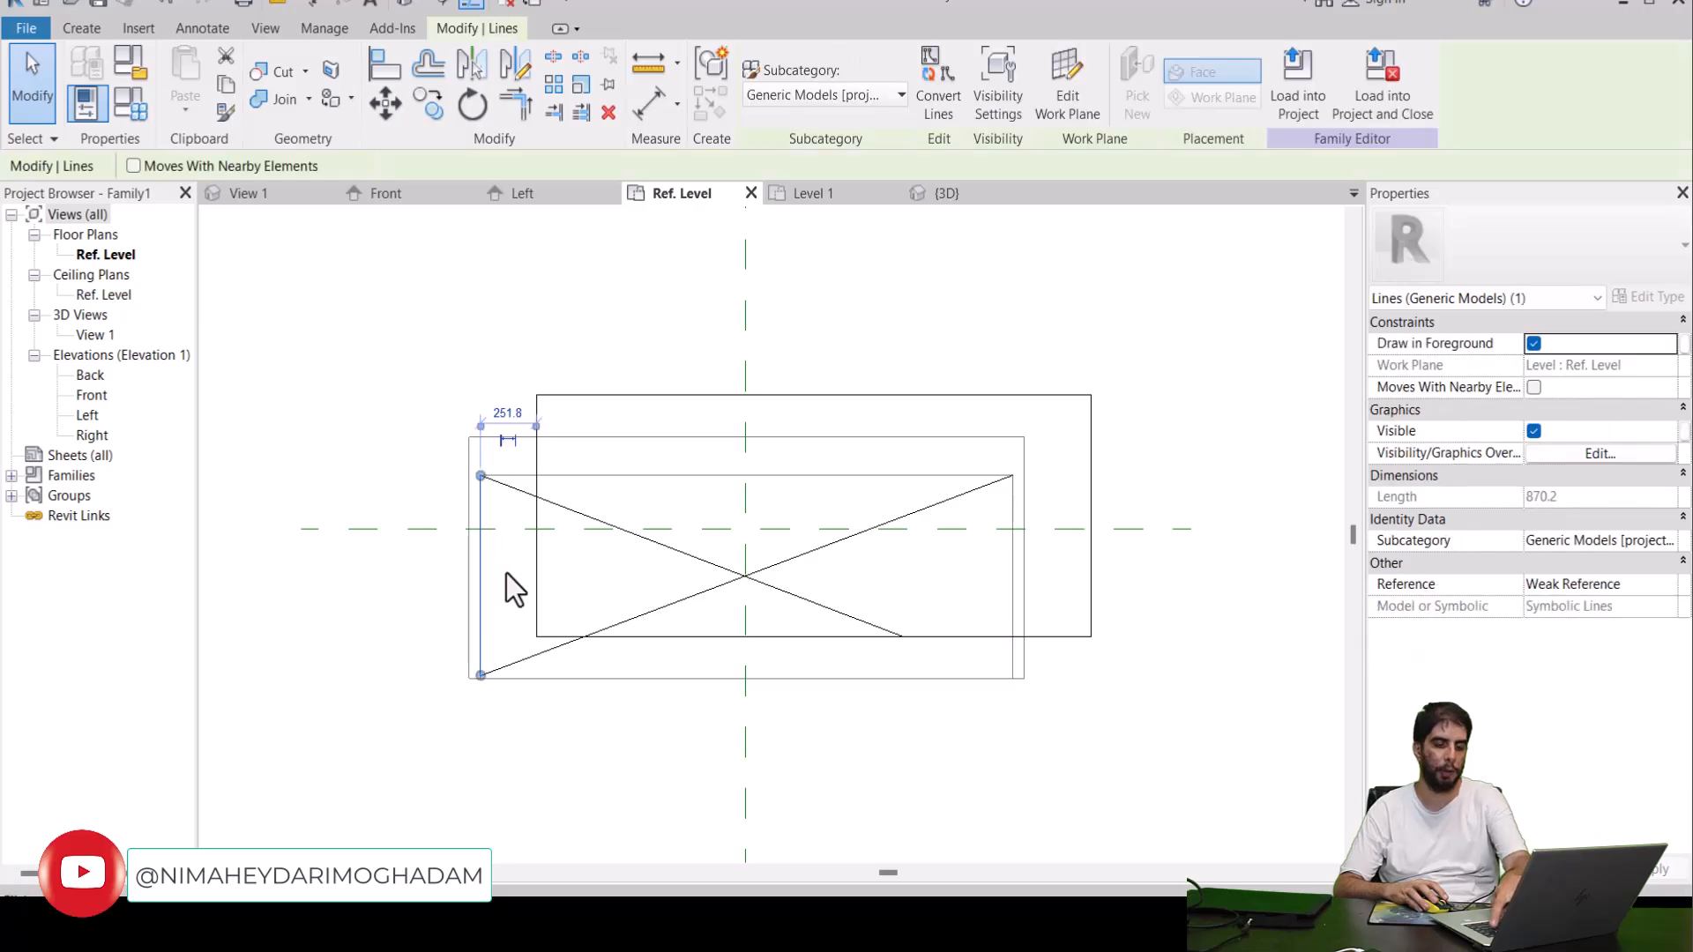
left_click(513, 574)
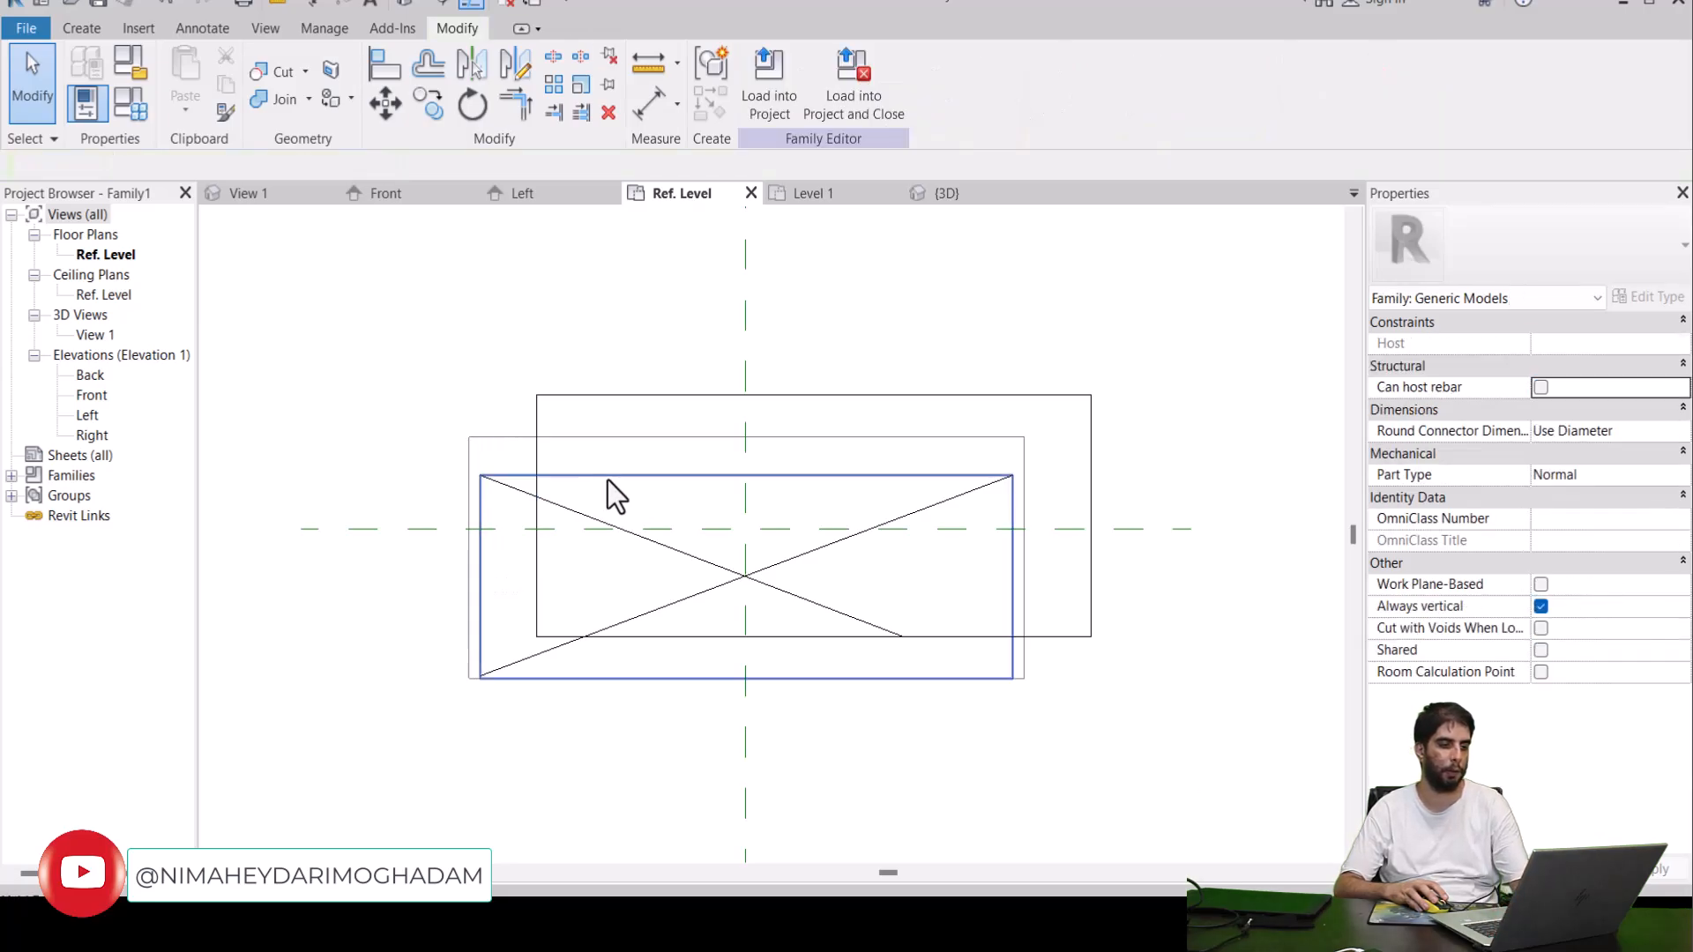
left_click(482, 566)
left_click(515, 549)
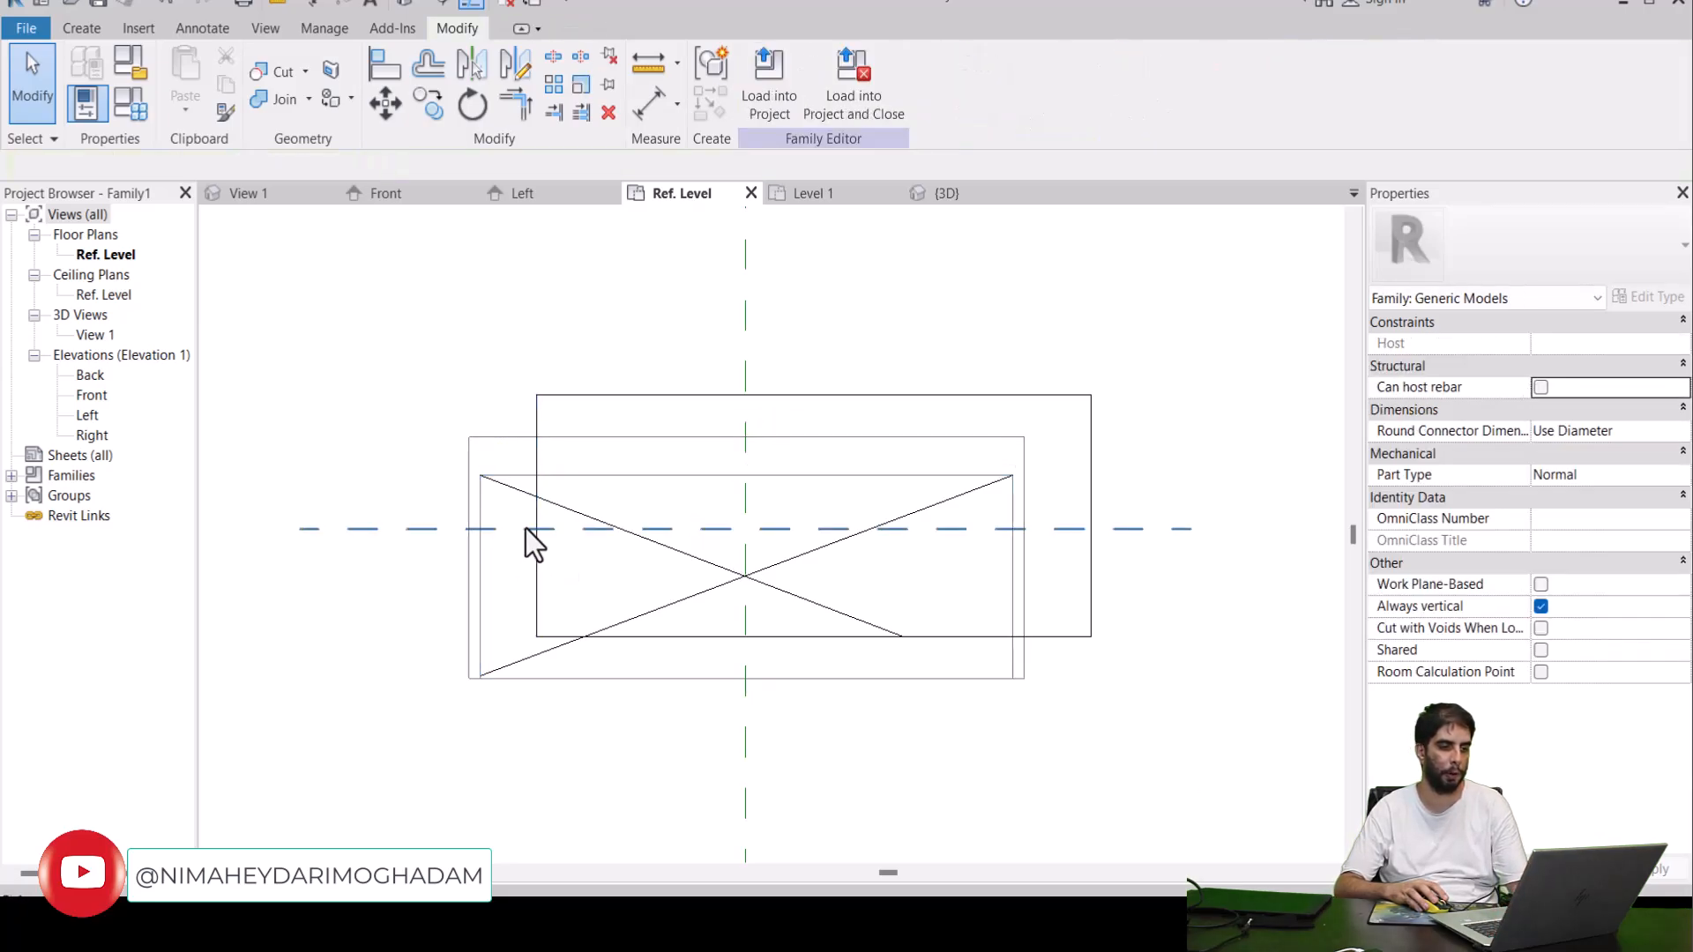
Stretch the ends of both symbolic diagonals from the void's corners to the solid extrusion's outer corners.
left_click(494, 482)
left_click_drag(481, 477, 469, 437)
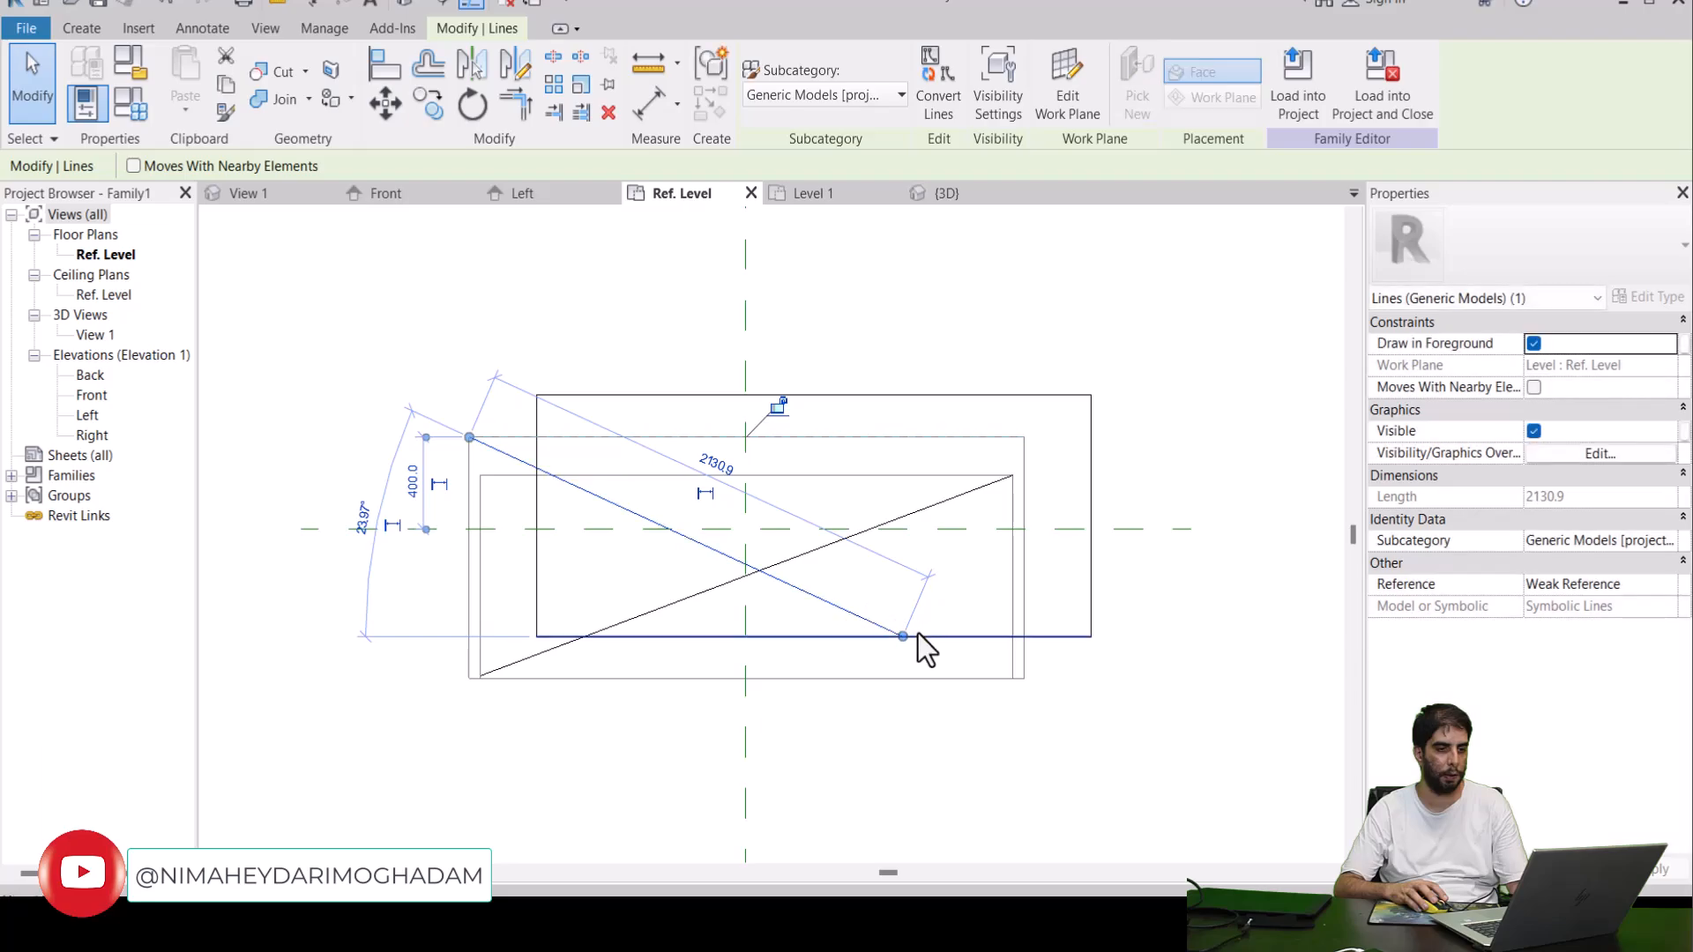
left_click_drag(902, 636, 1023, 678)
left_click(981, 489)
left_click_drag(1013, 477, 1024, 437)
left_click_drag(492, 670, 463, 673)
left_click(390, 633)
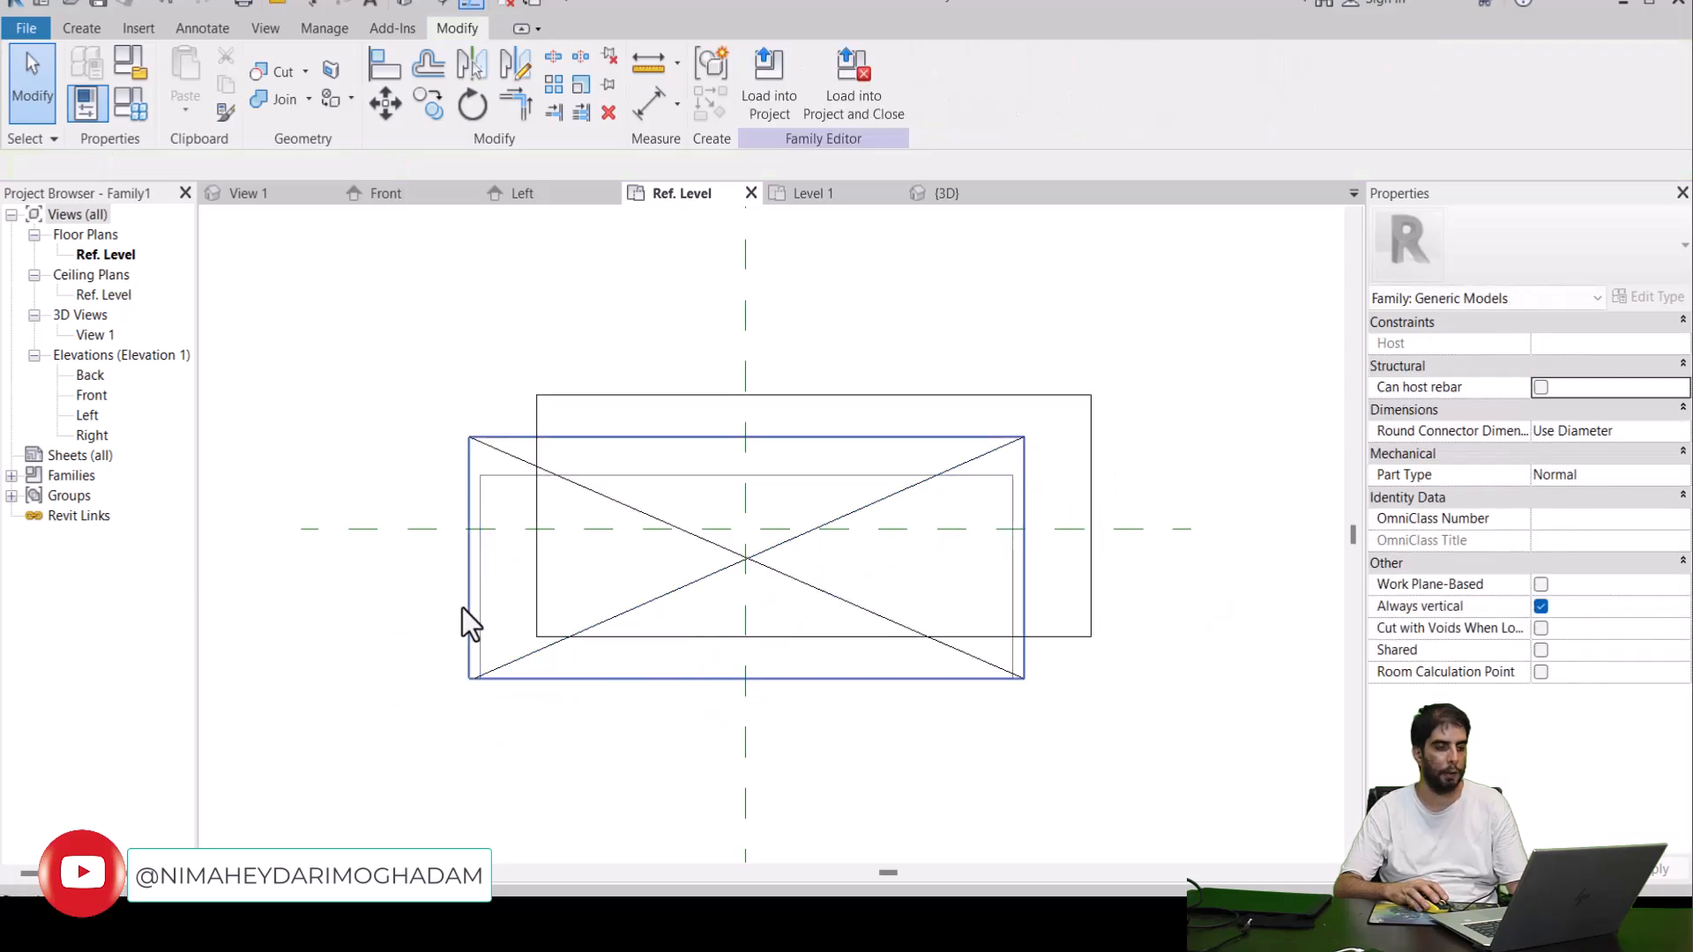
left_click(462, 607)
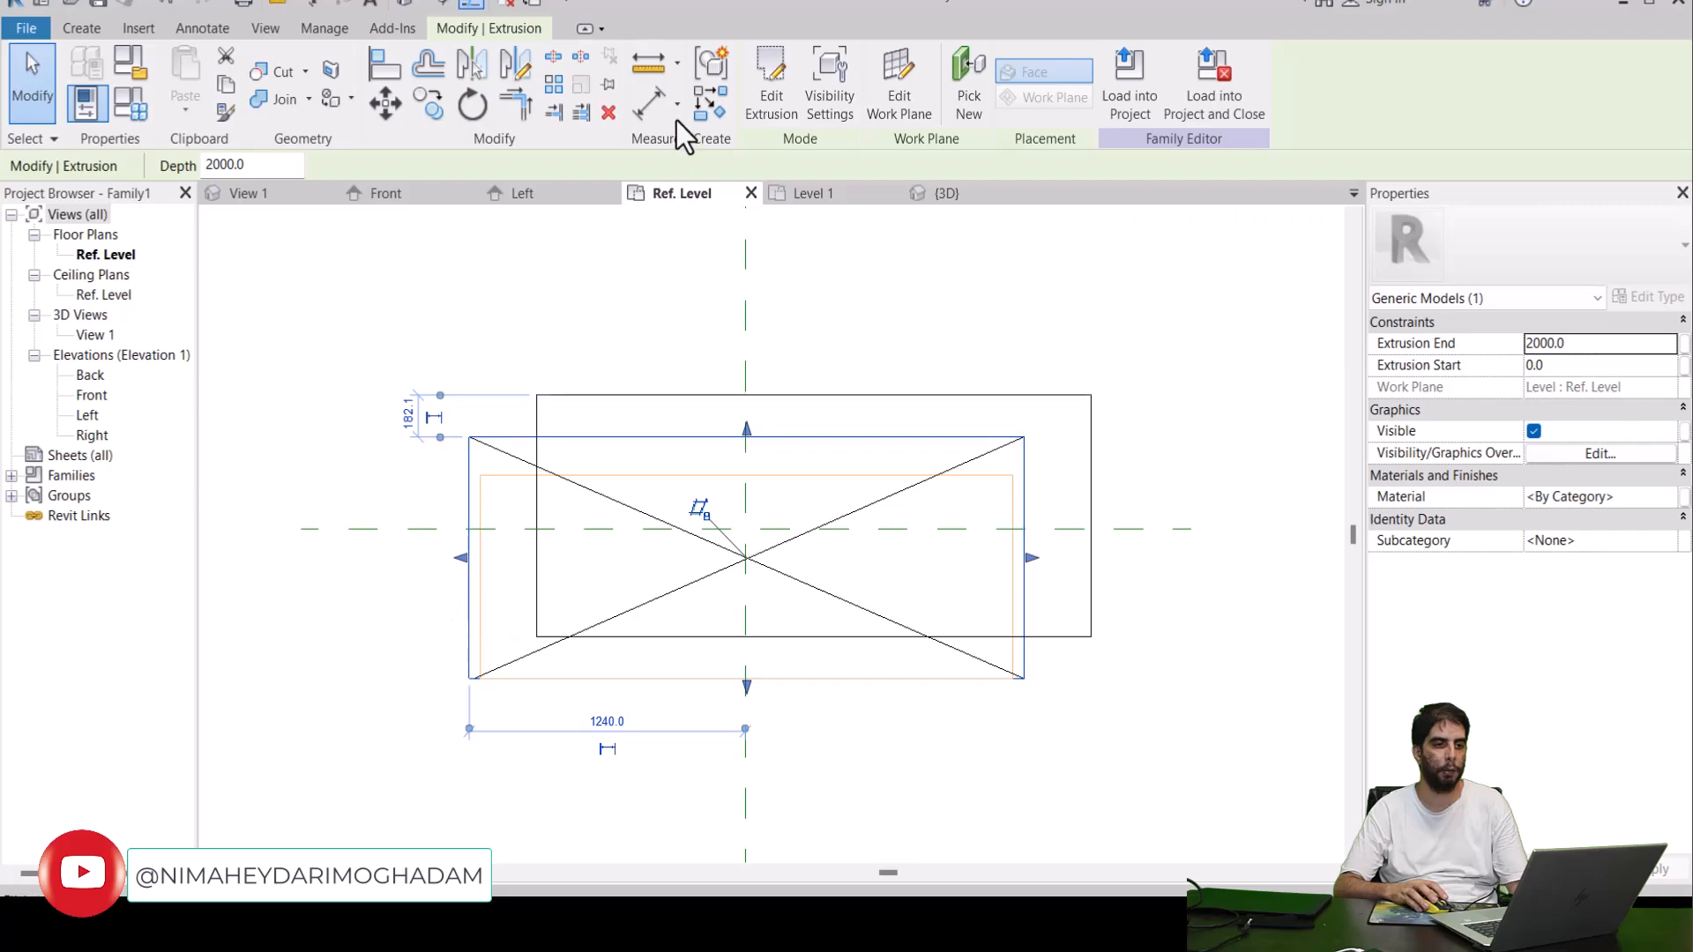
left_click(899, 92)
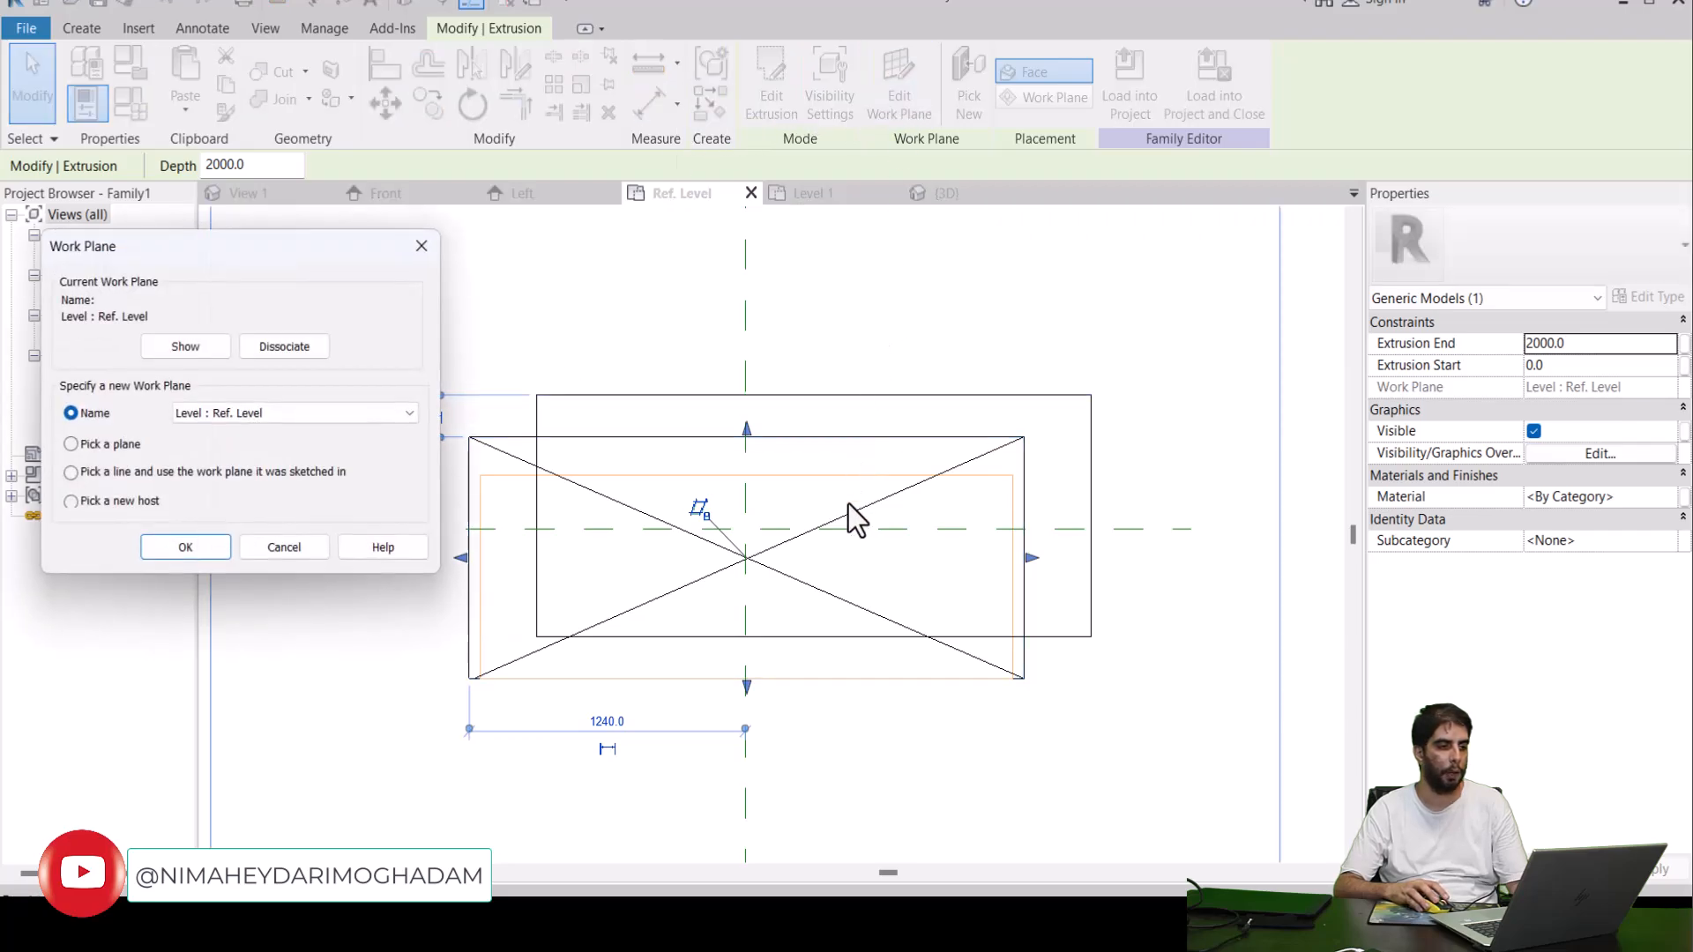
left_click(421, 246)
left_click(481, 262)
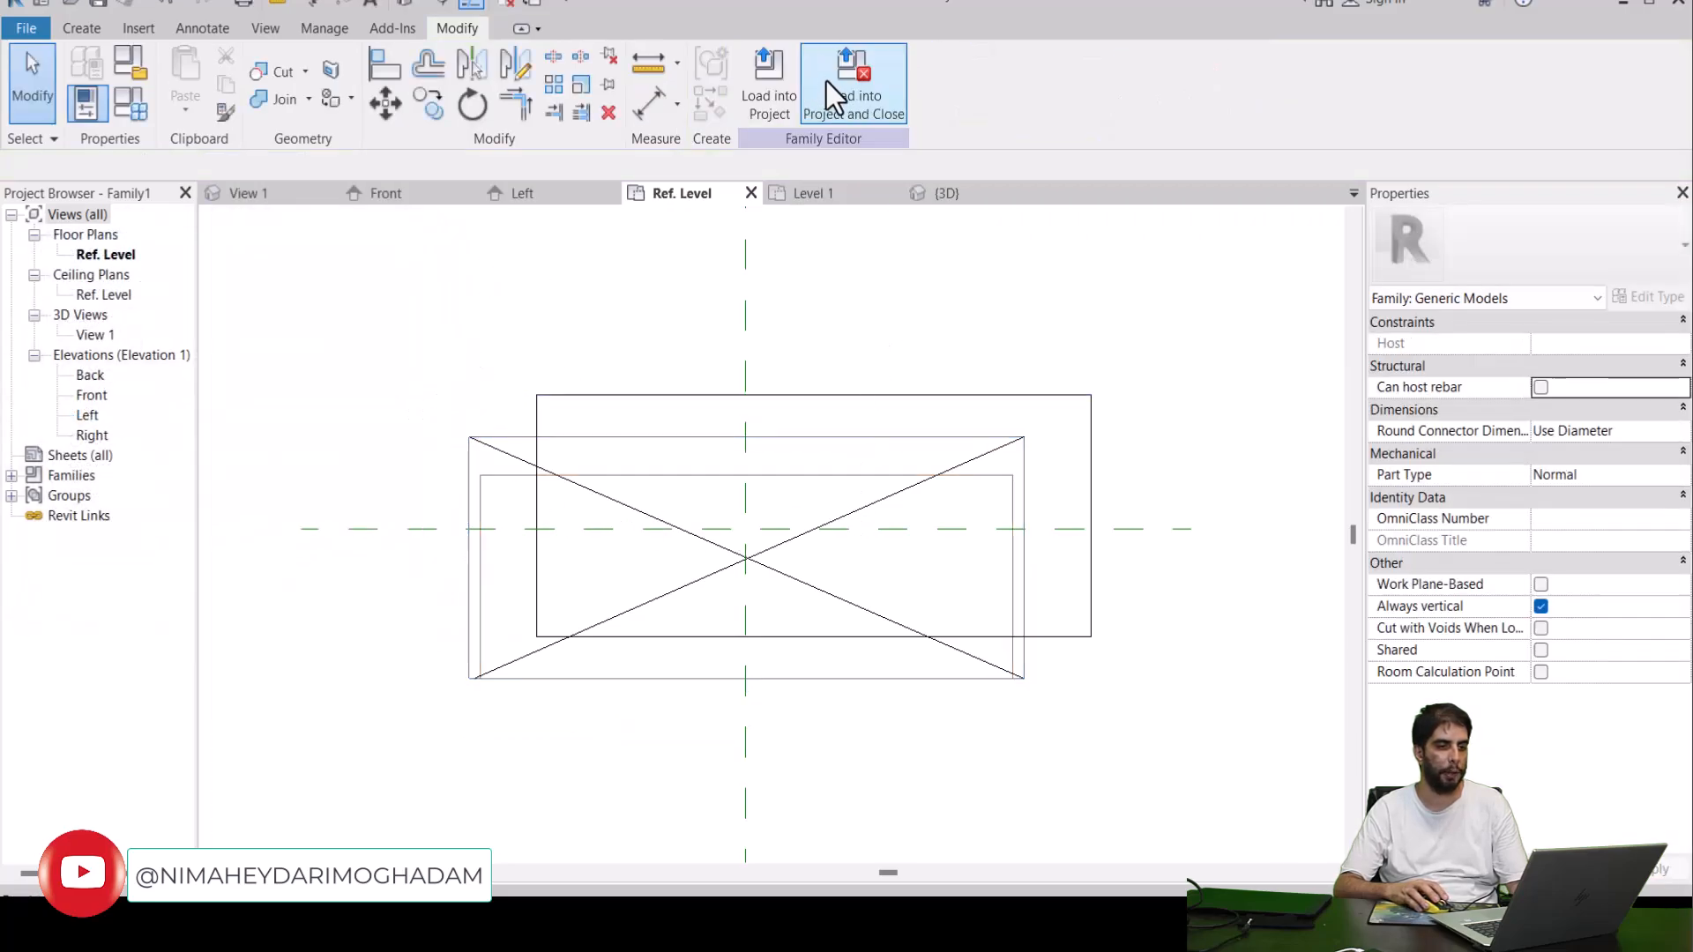
Set the solid extrusion to display at Coarse, Medium and Fine detail levels, but hide it in Plan/RCP views.
left_click(785, 439)
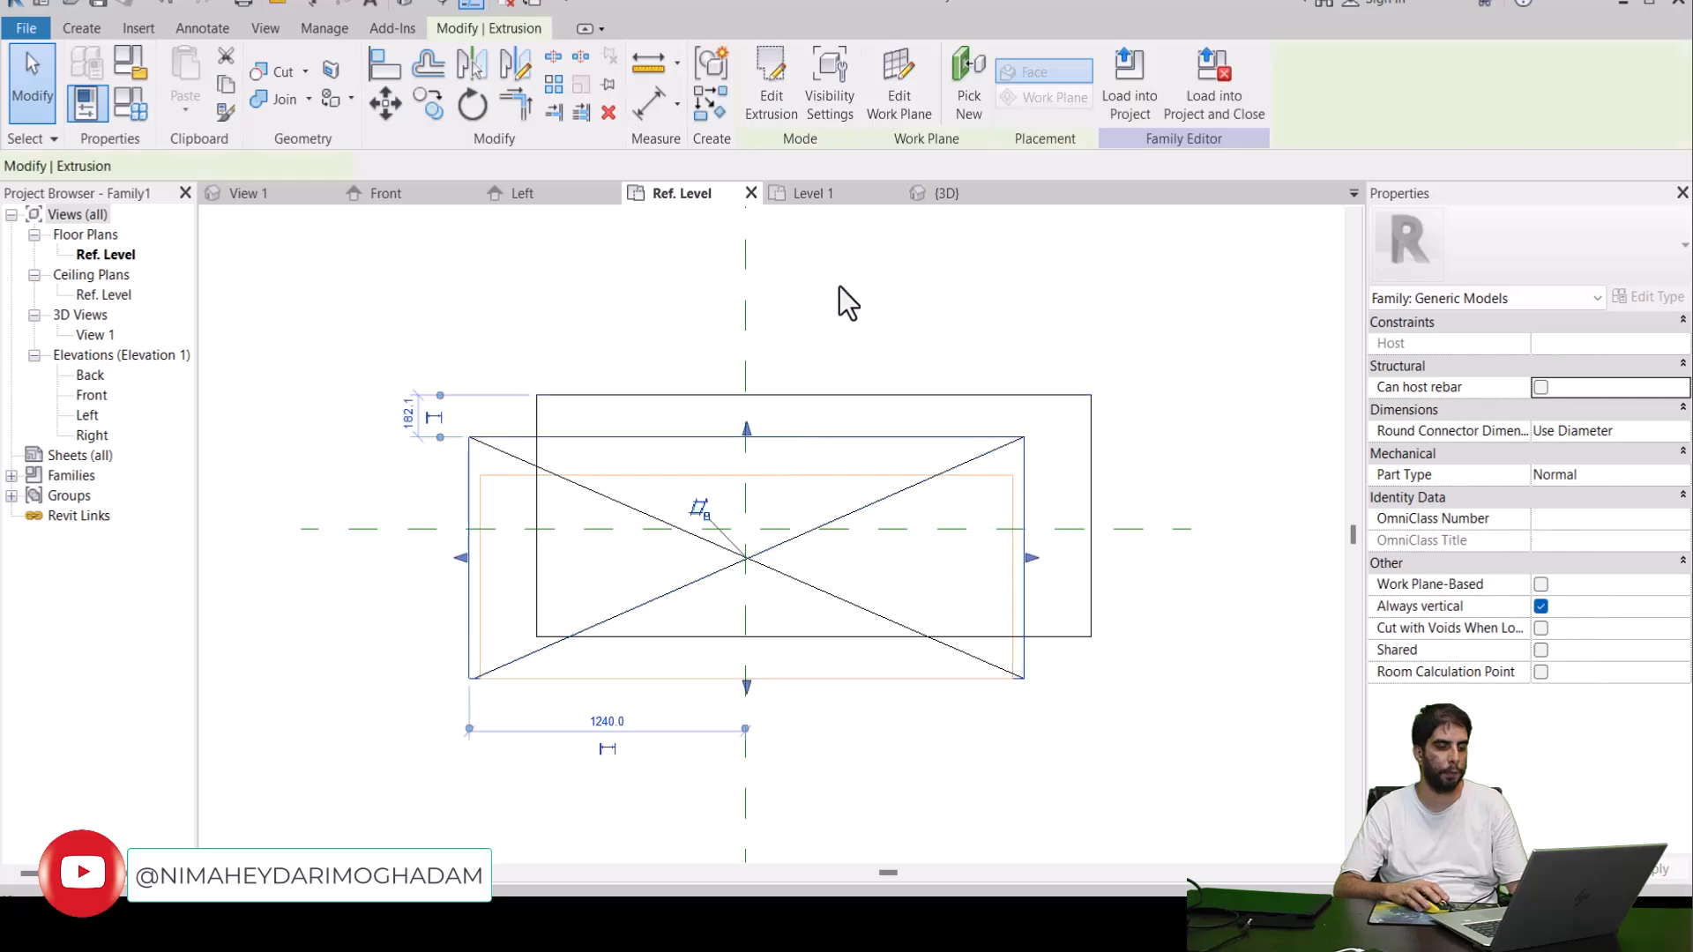
left_click(829, 84)
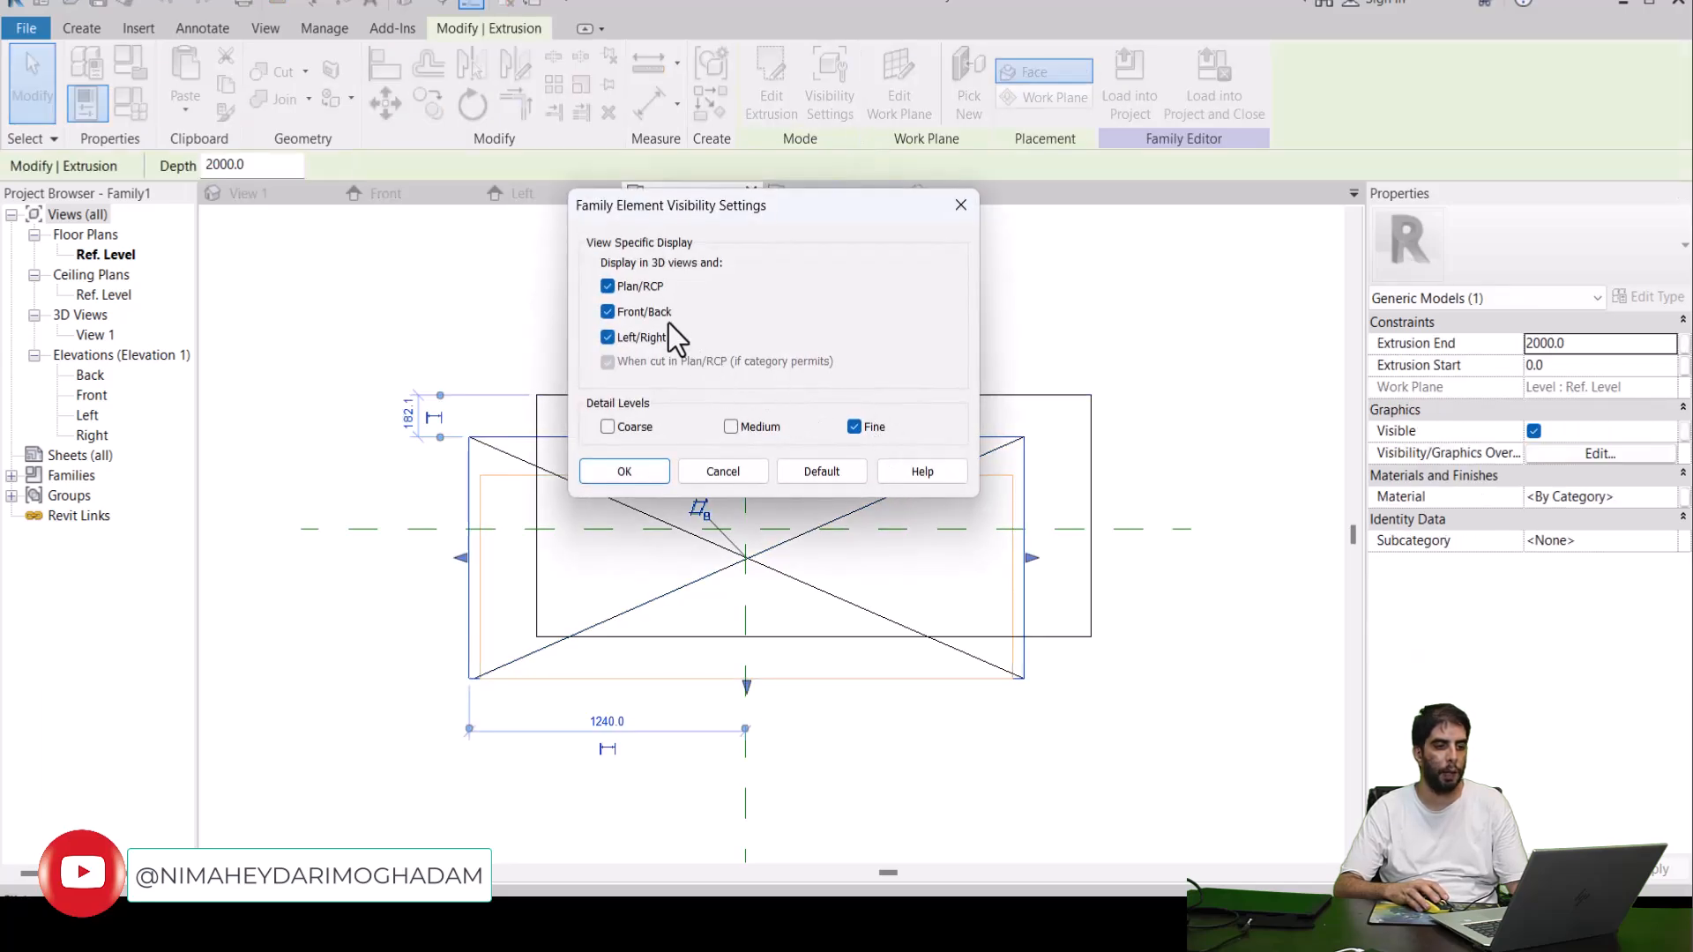
left_click(608, 426)
left_click(651, 288)
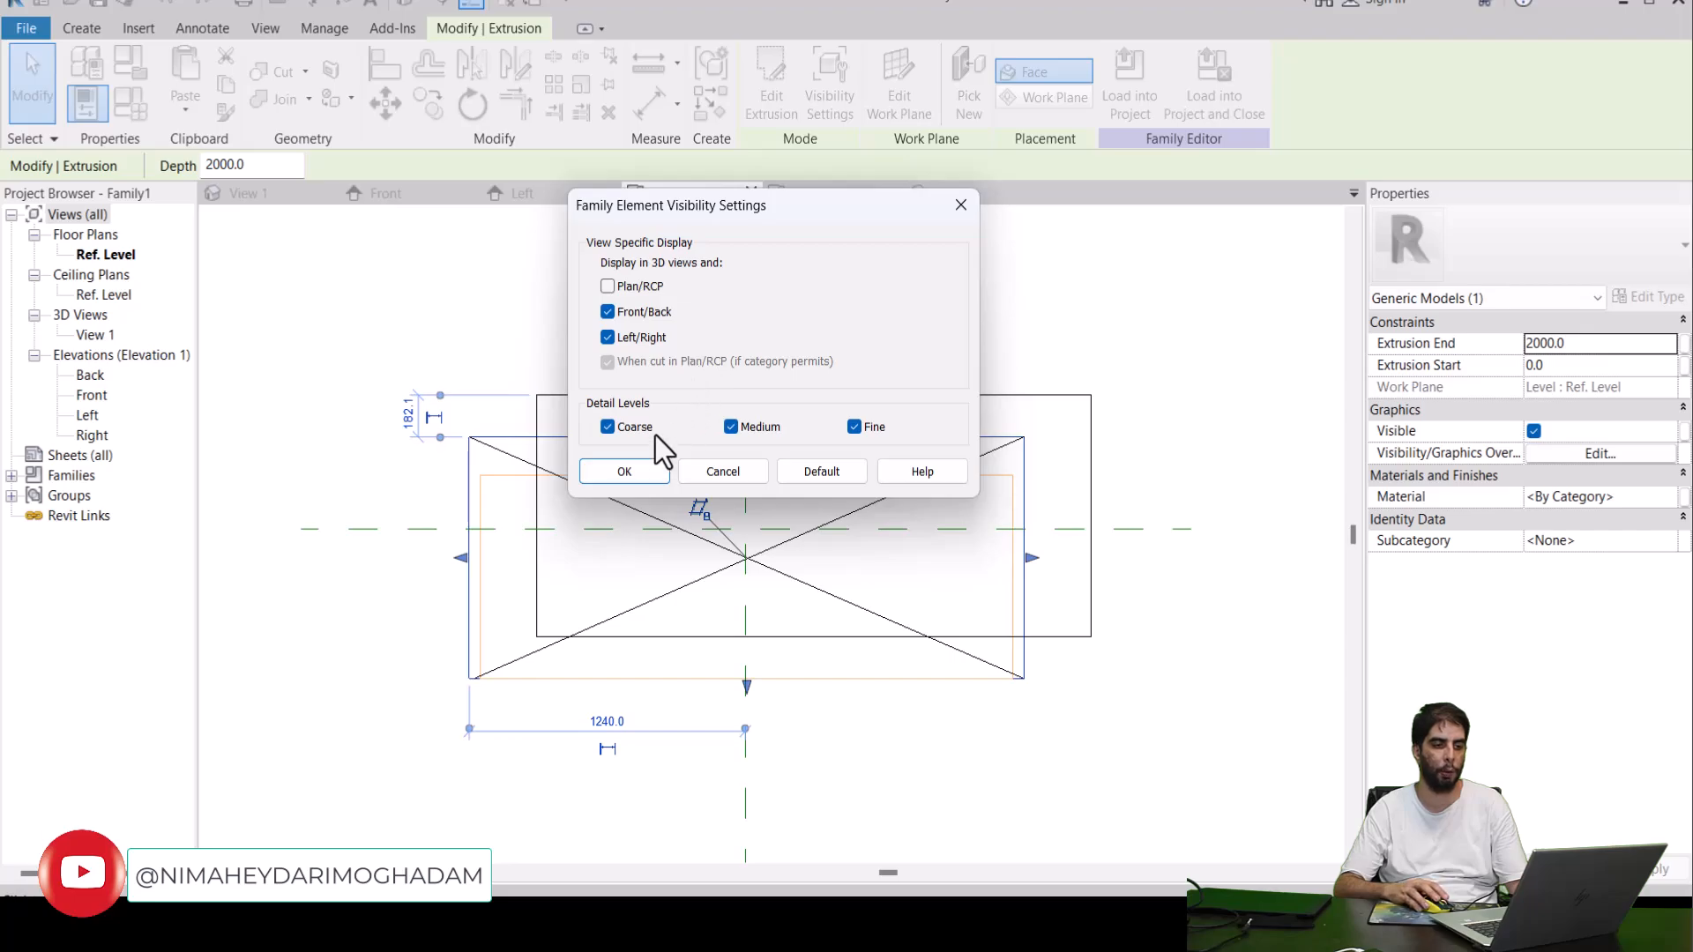
left_click(623, 472)
Move the whole symbolic rectangle back onto the solid extrusion's outer edges in the Ref. Level plan.
left_click(785, 395)
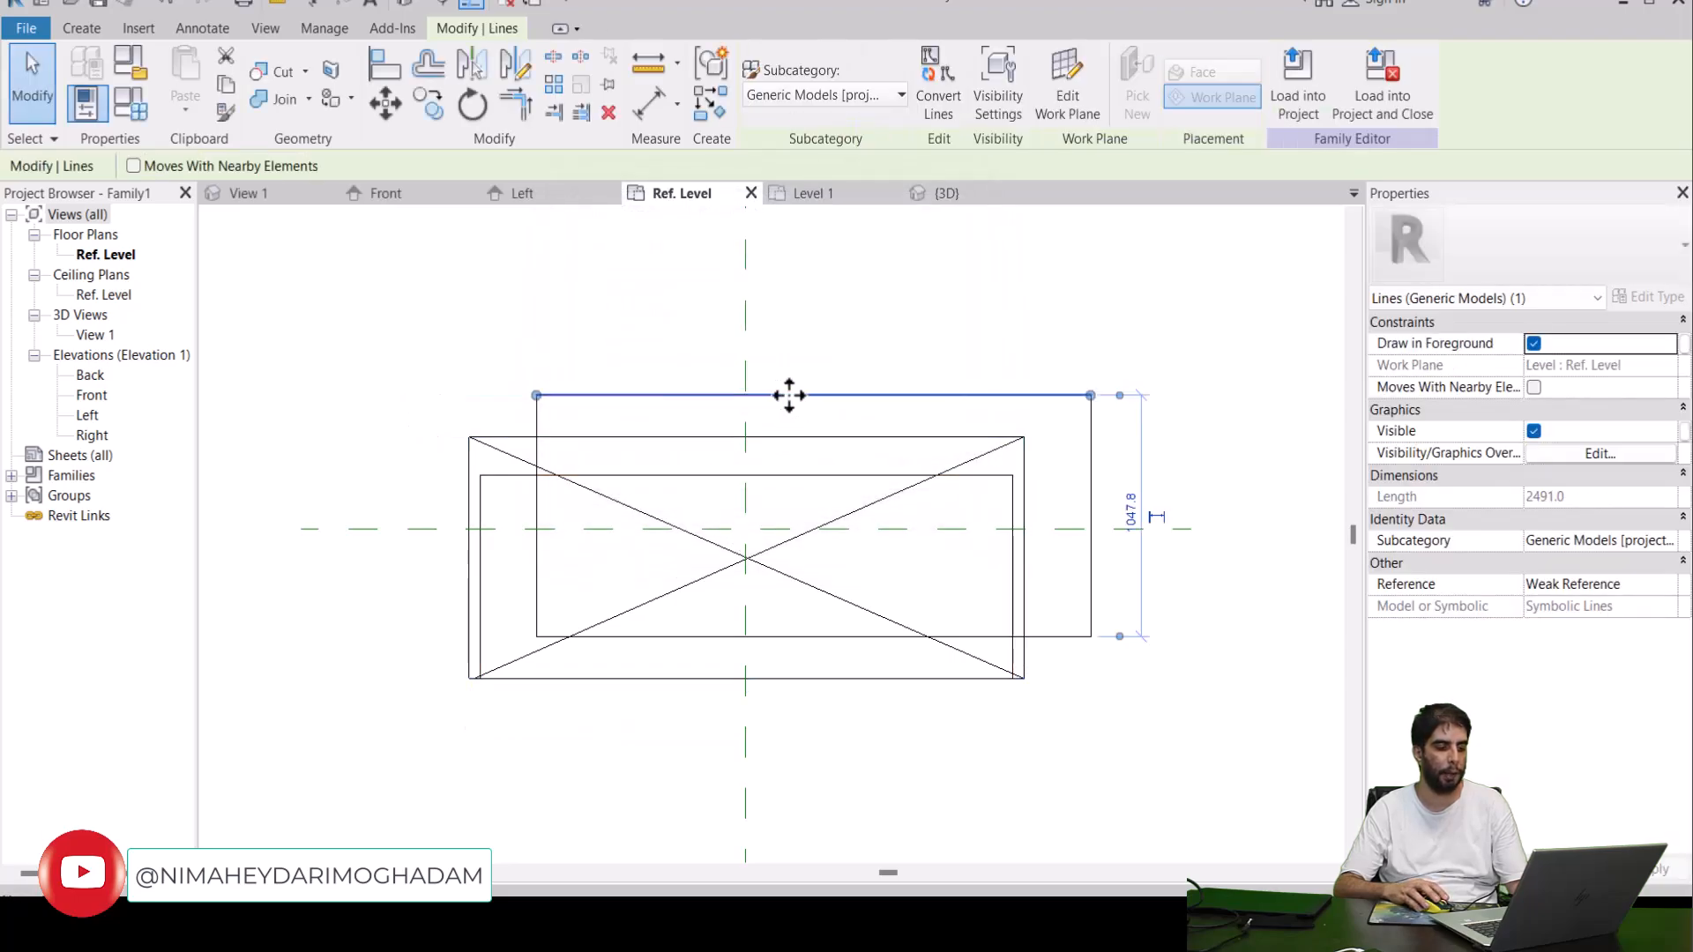
key("Tab")
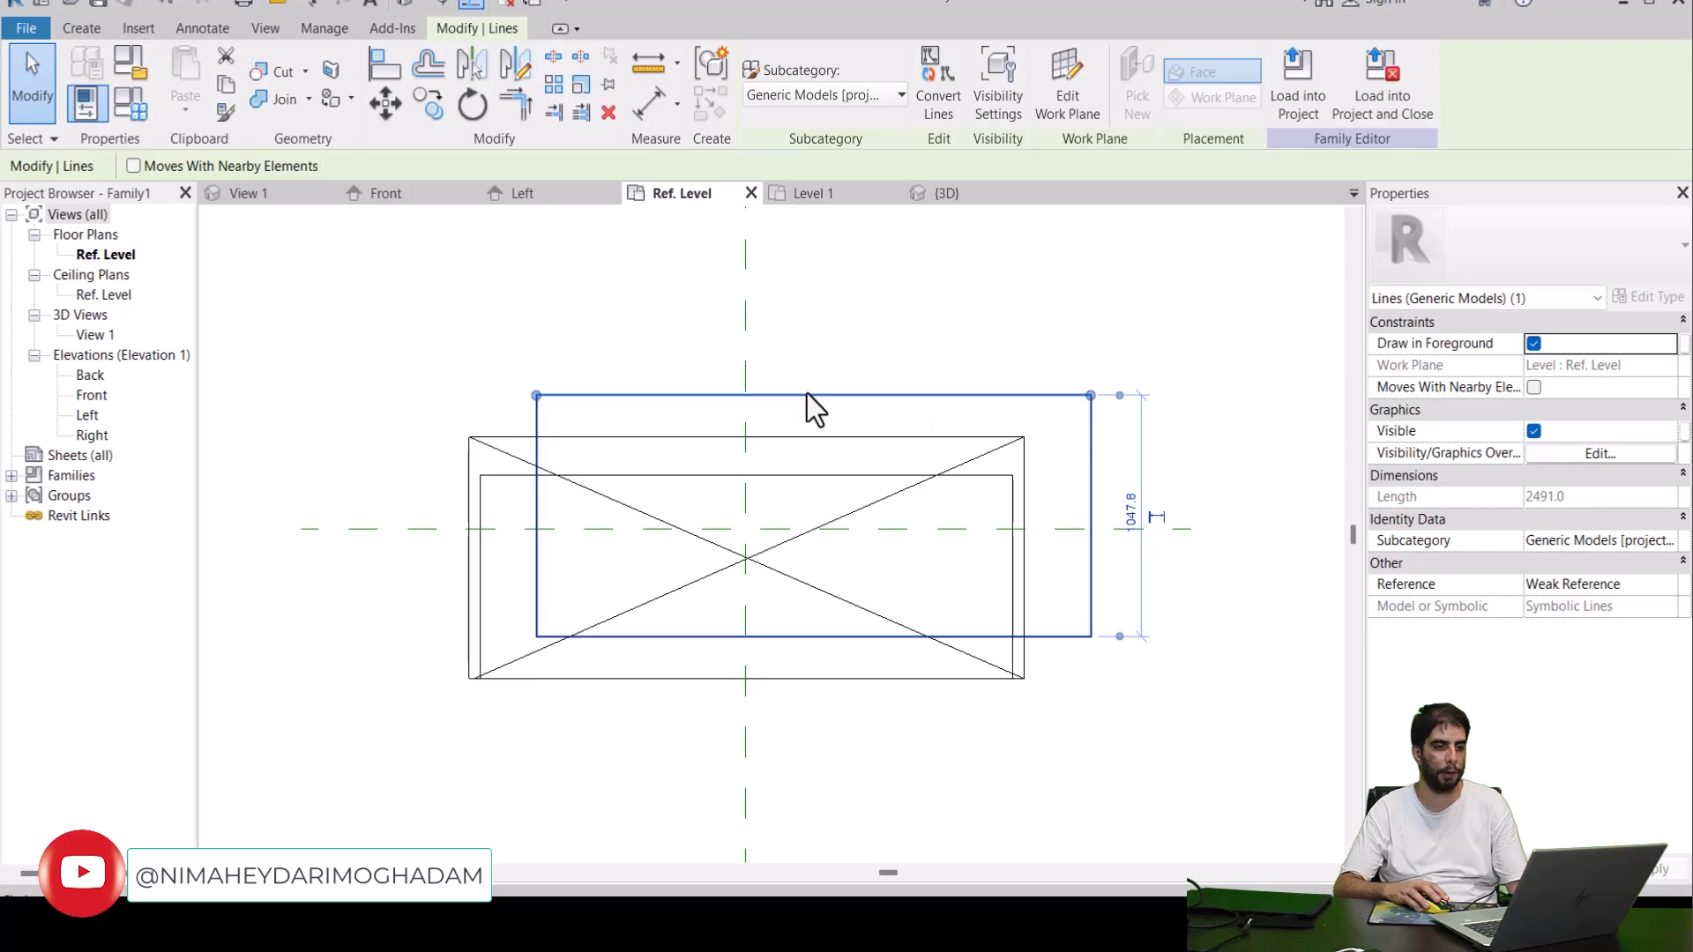
left_click(788, 396)
left_click_drag(767, 414, 715, 441)
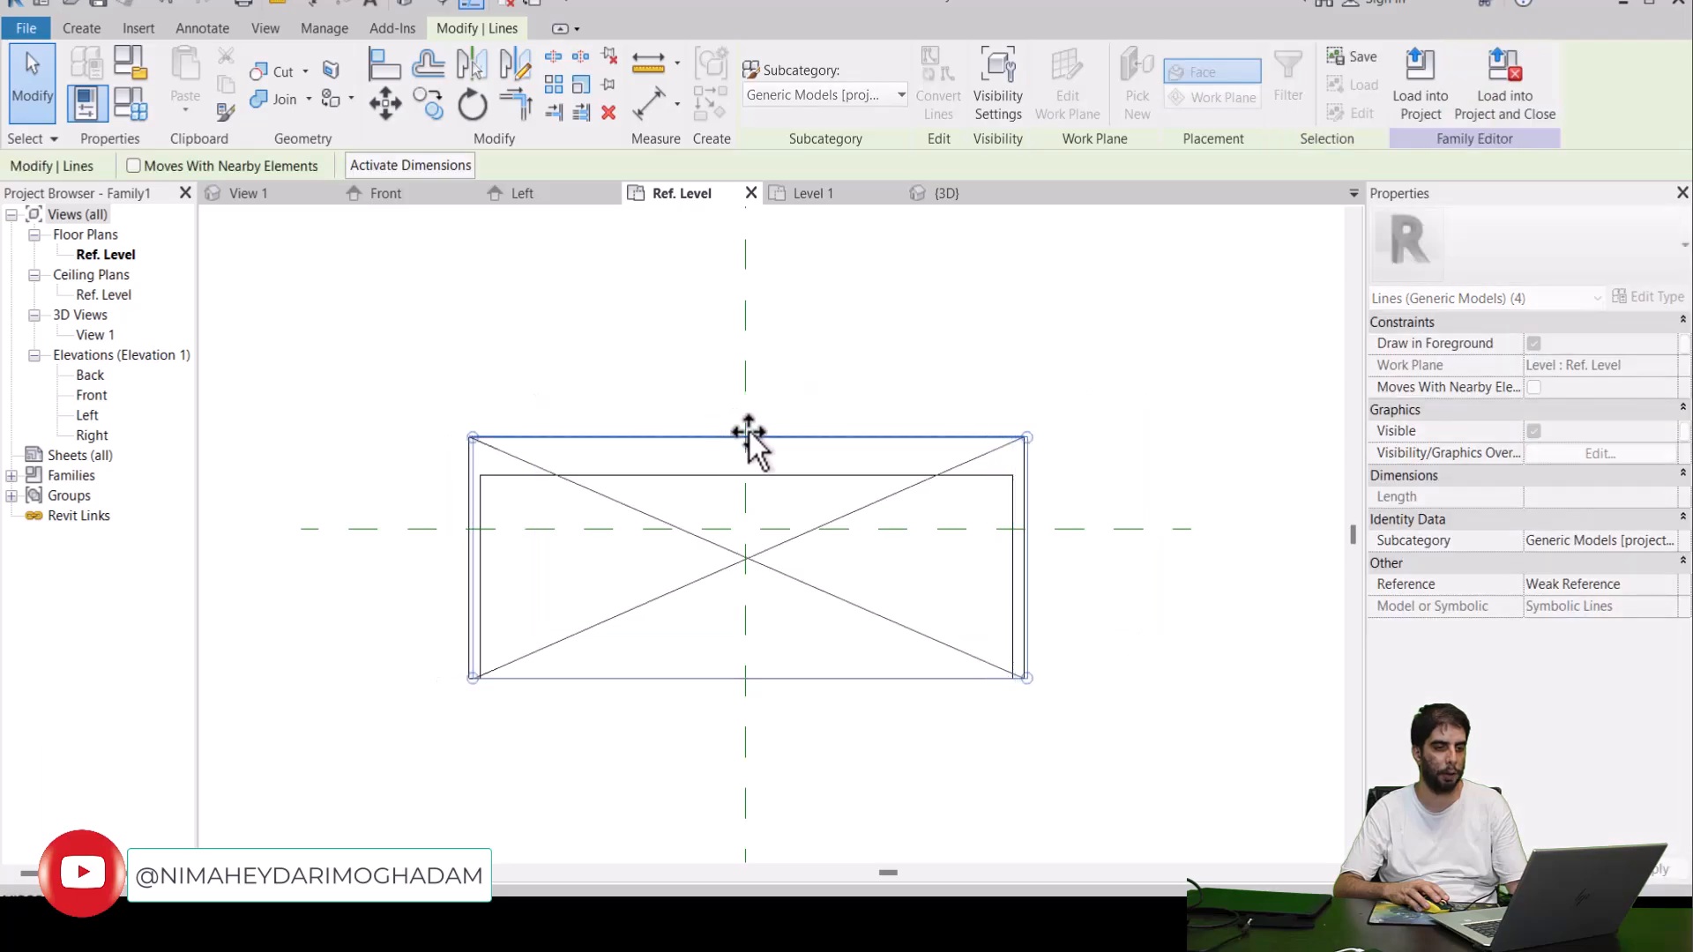
left_click(763, 406)
Load the updated family into the project, overwriting the existing version, and check it in the Level 1 plan.
left_click(769, 88)
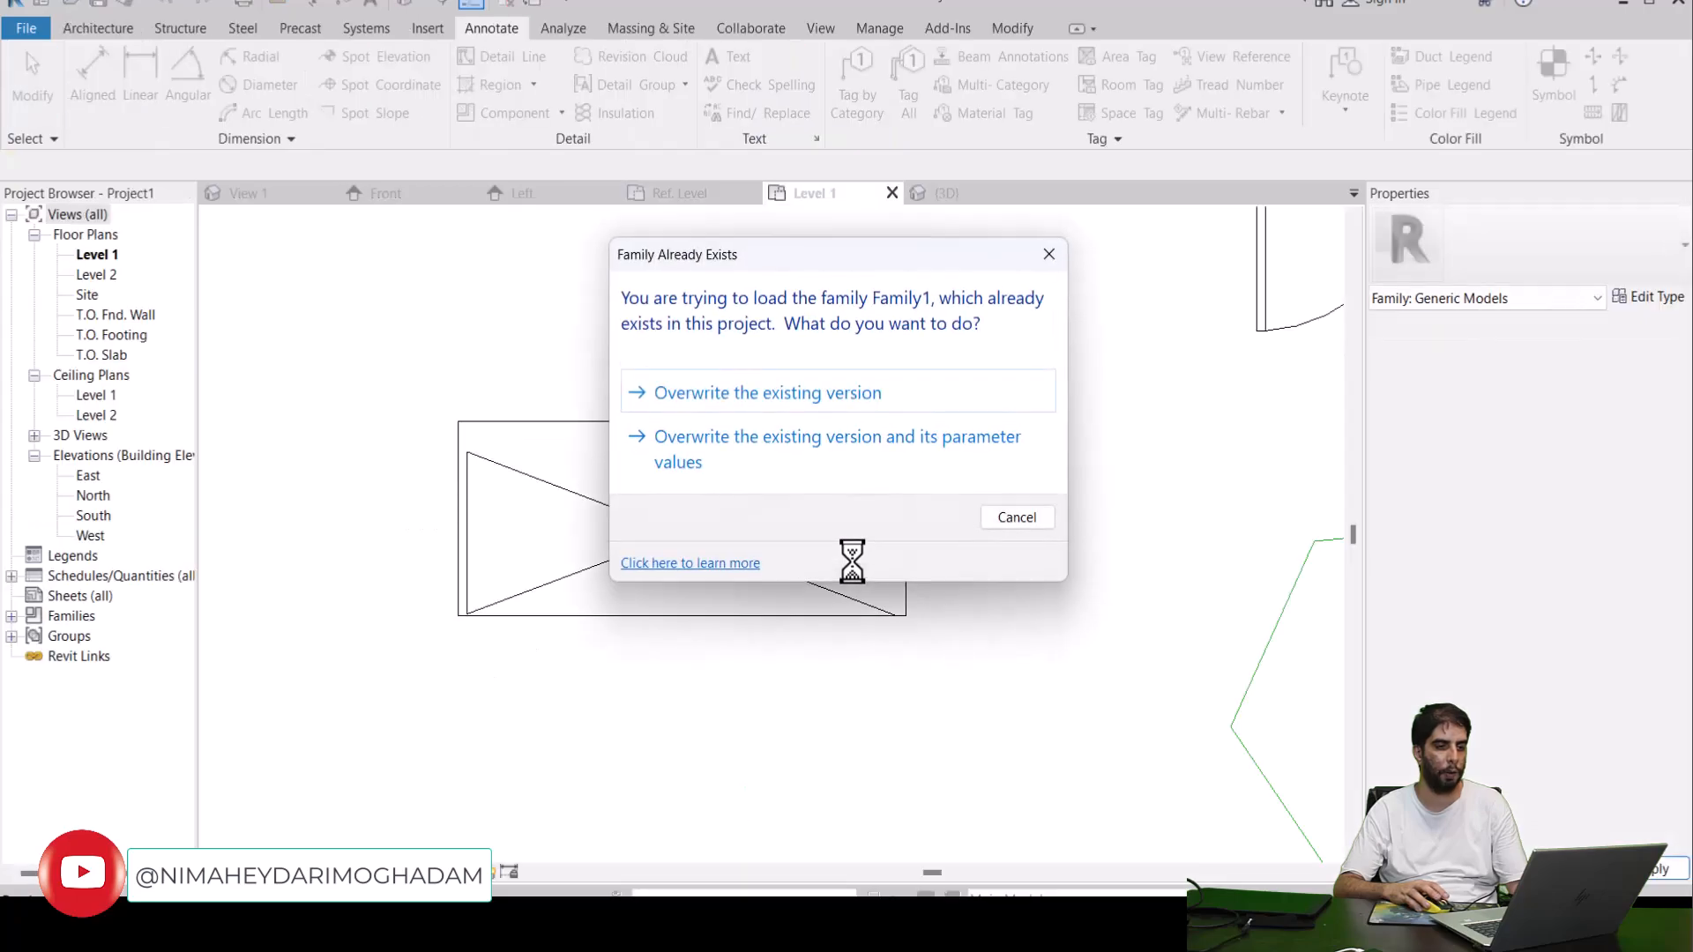
left_click(807, 395)
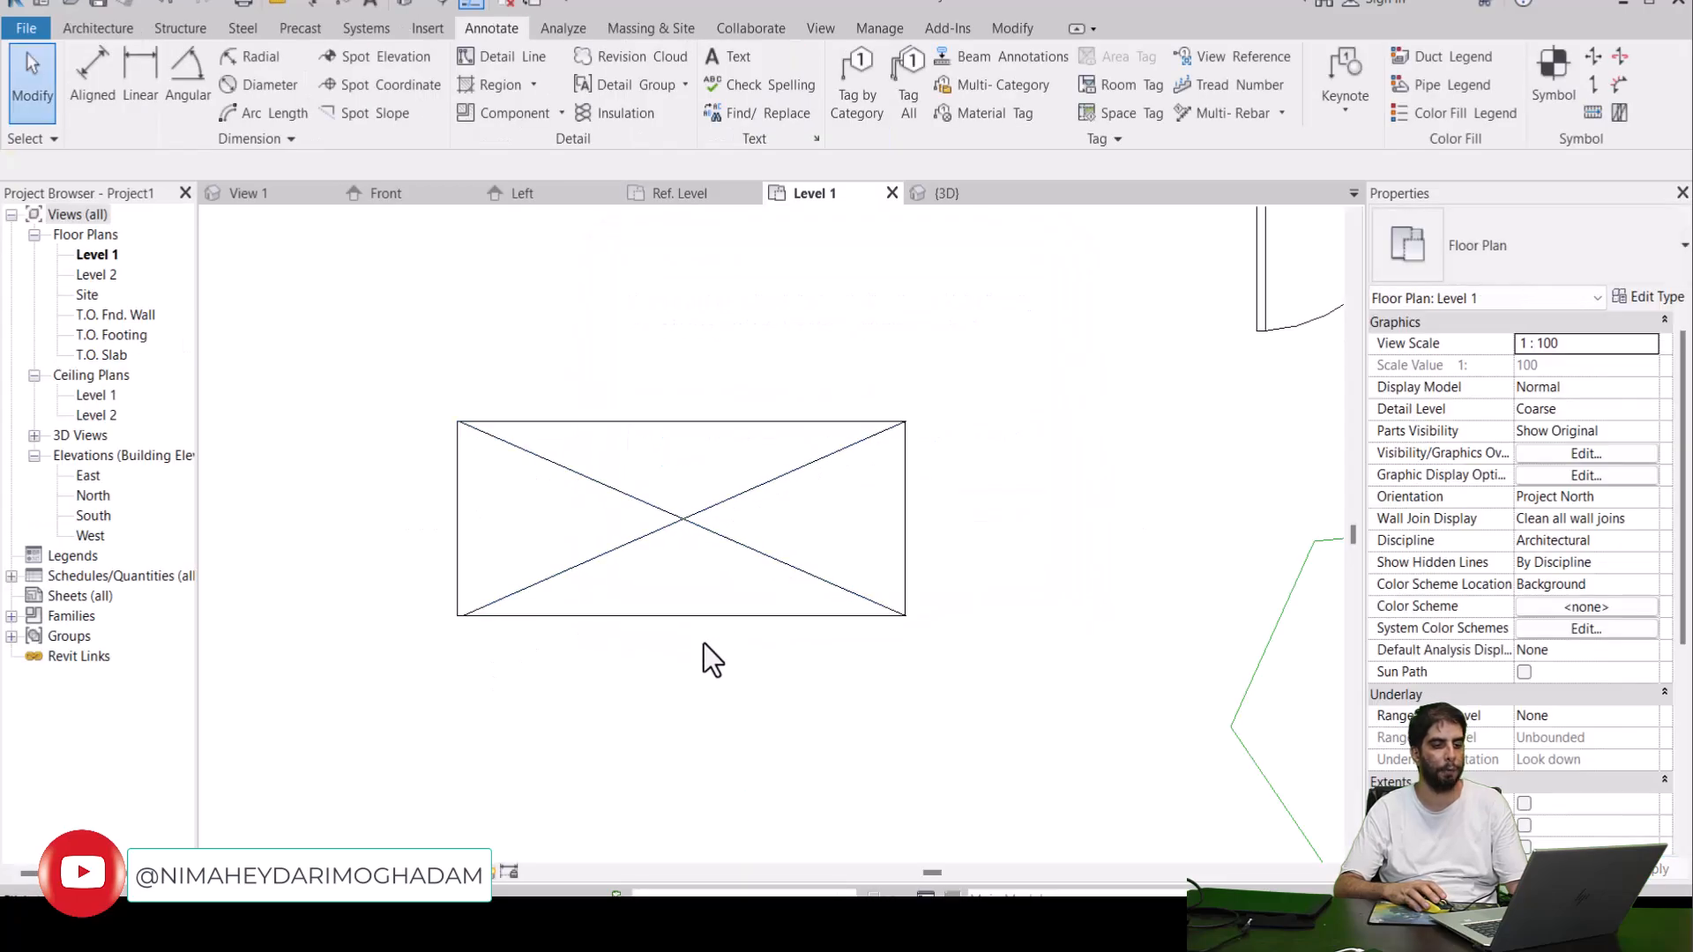
scroll(703, 644, "down", 2)
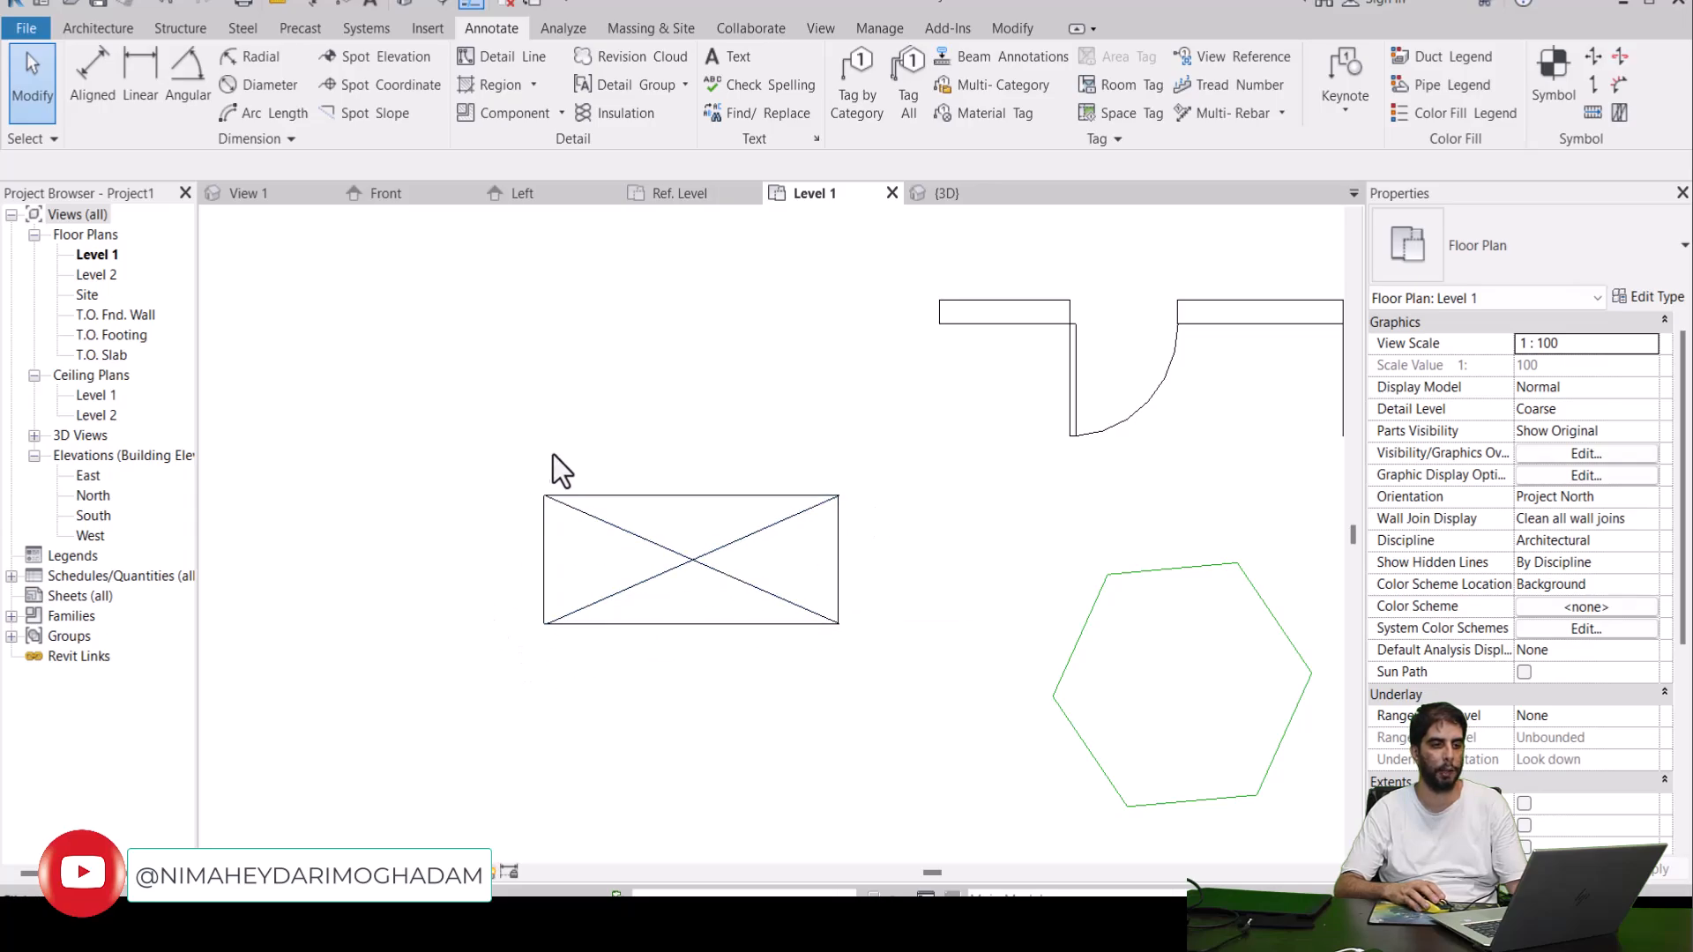
Examine the hollow box in the project's 3D view at Medium and Fine detail levels, and return the view to Coarse.
left_click(961, 195)
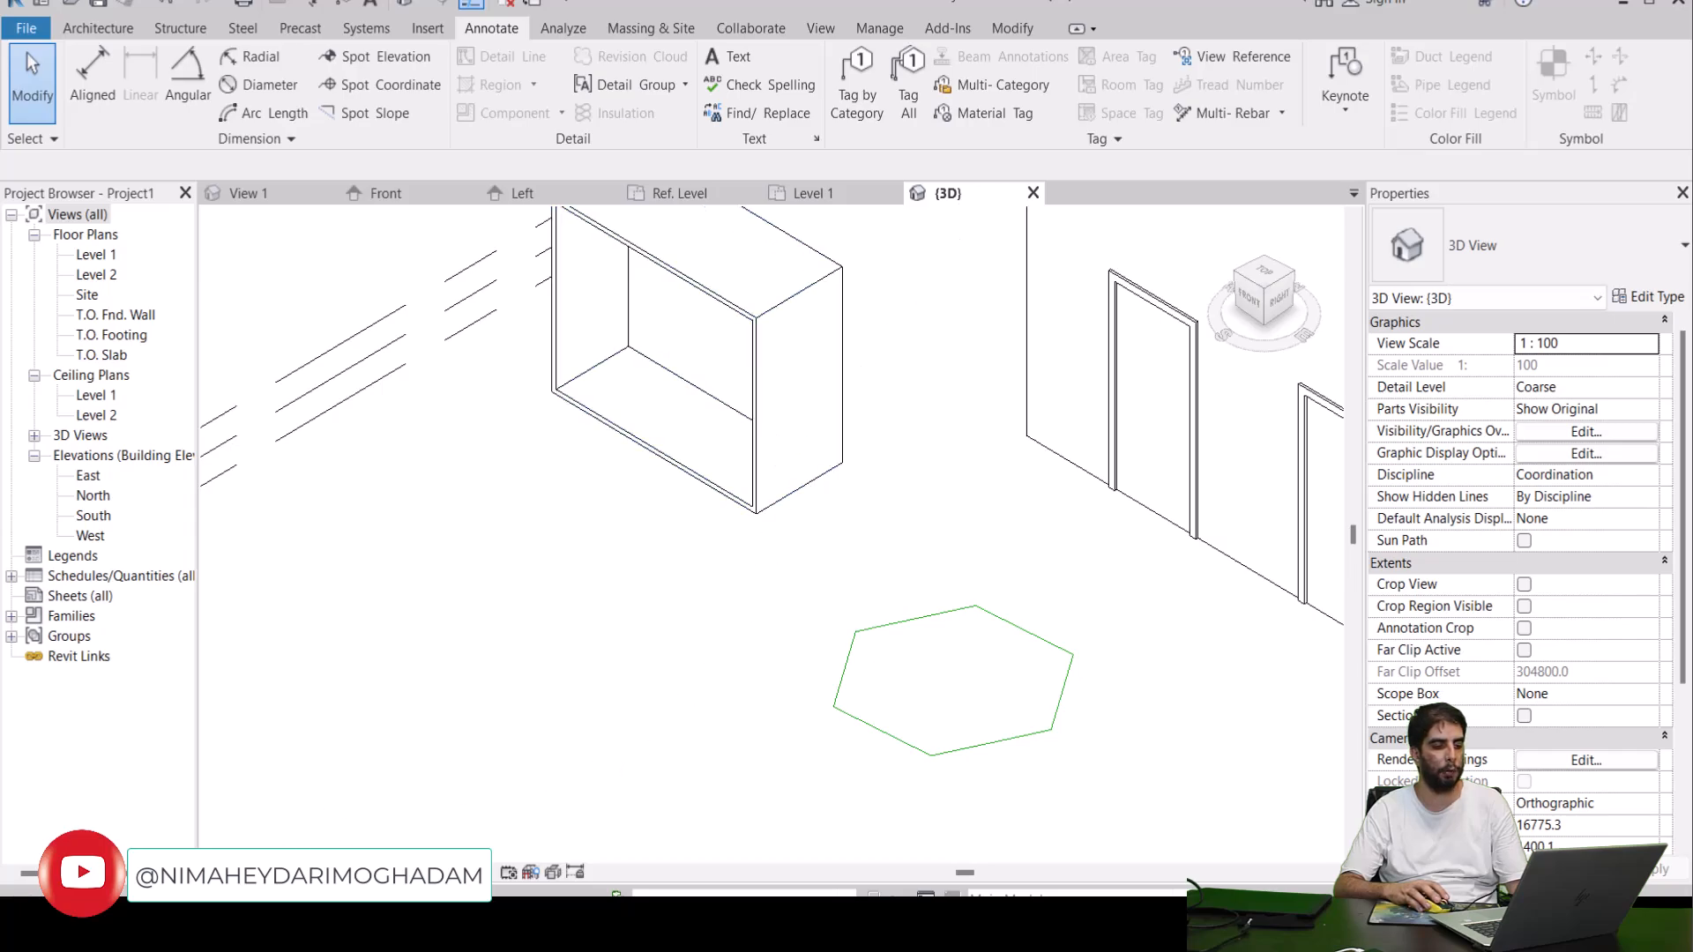
left_click(291, 872)
left_click(325, 825)
left_click(291, 872)
left_click(324, 846)
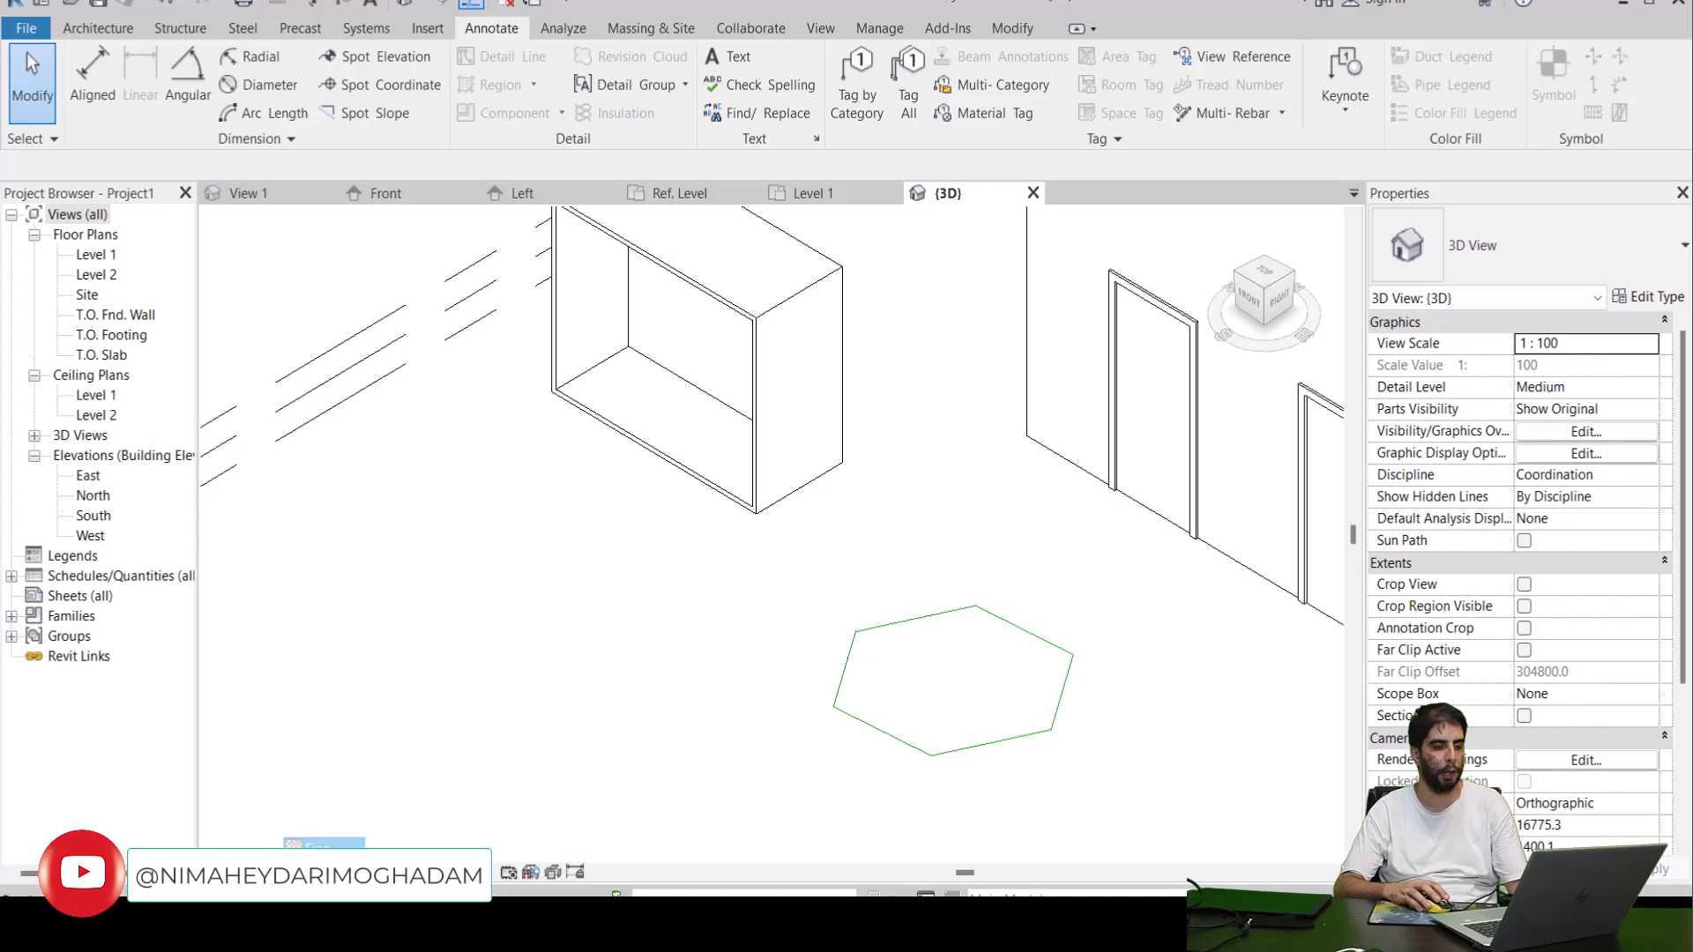
left_click(291, 872)
left_click(353, 801)
Compare the box in the Level 1 plan with its appearance in the 3D view, and switch to the PowerPoint presentation.
left_click(818, 193)
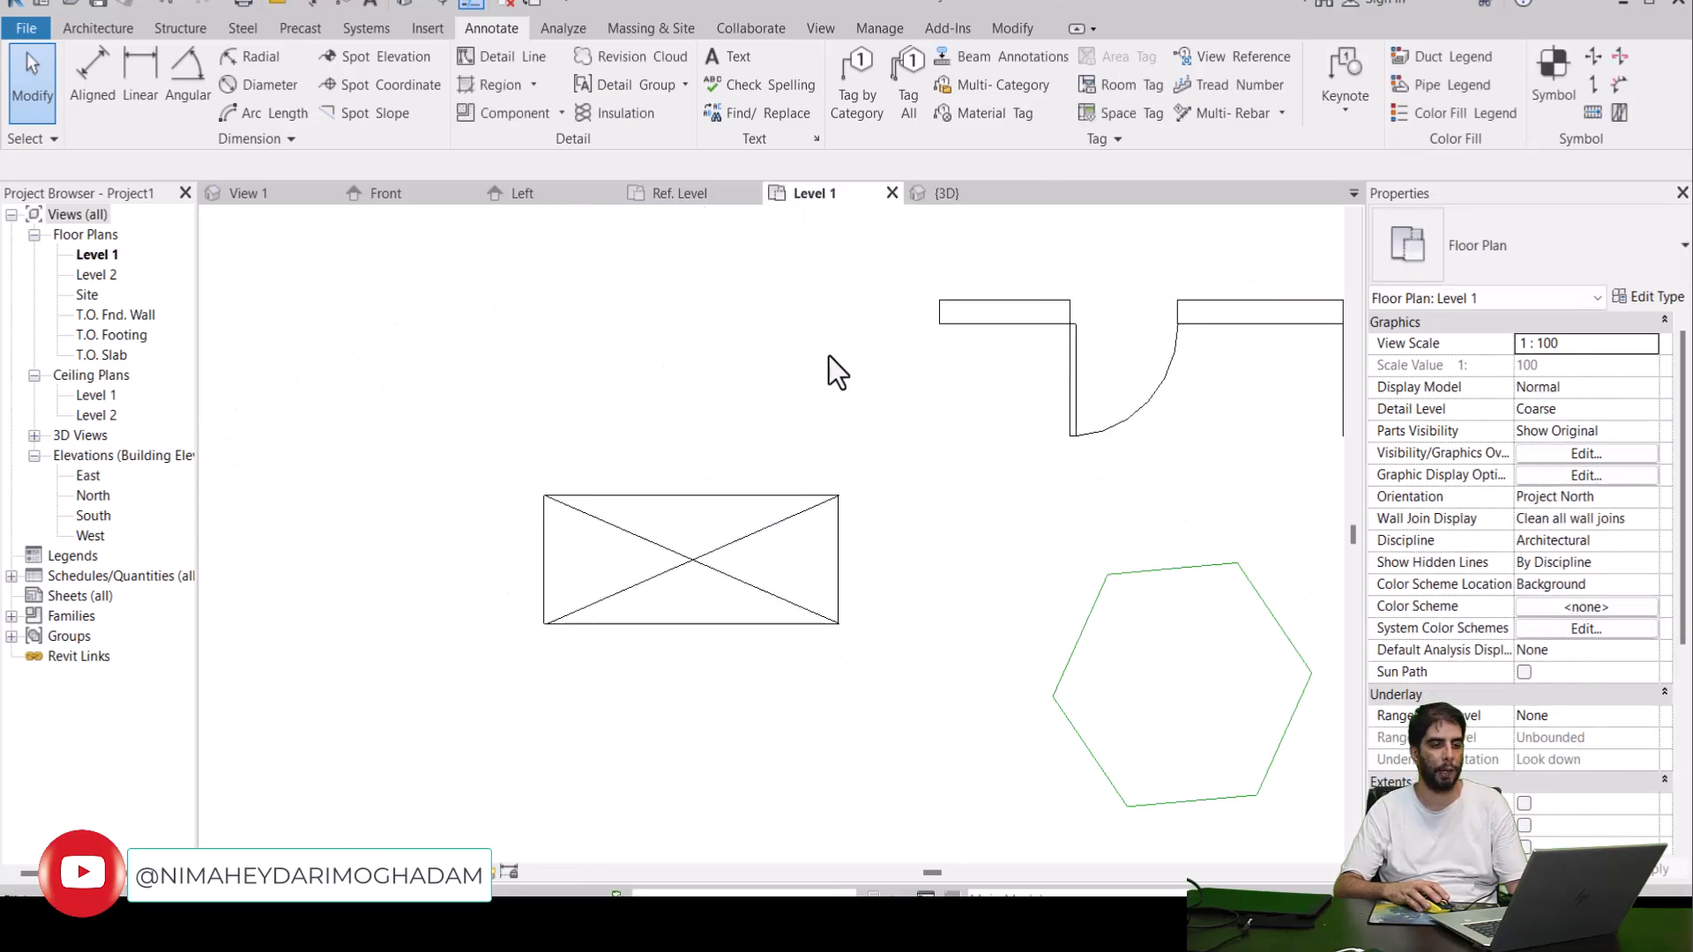
scroll(749, 608, "down", 1)
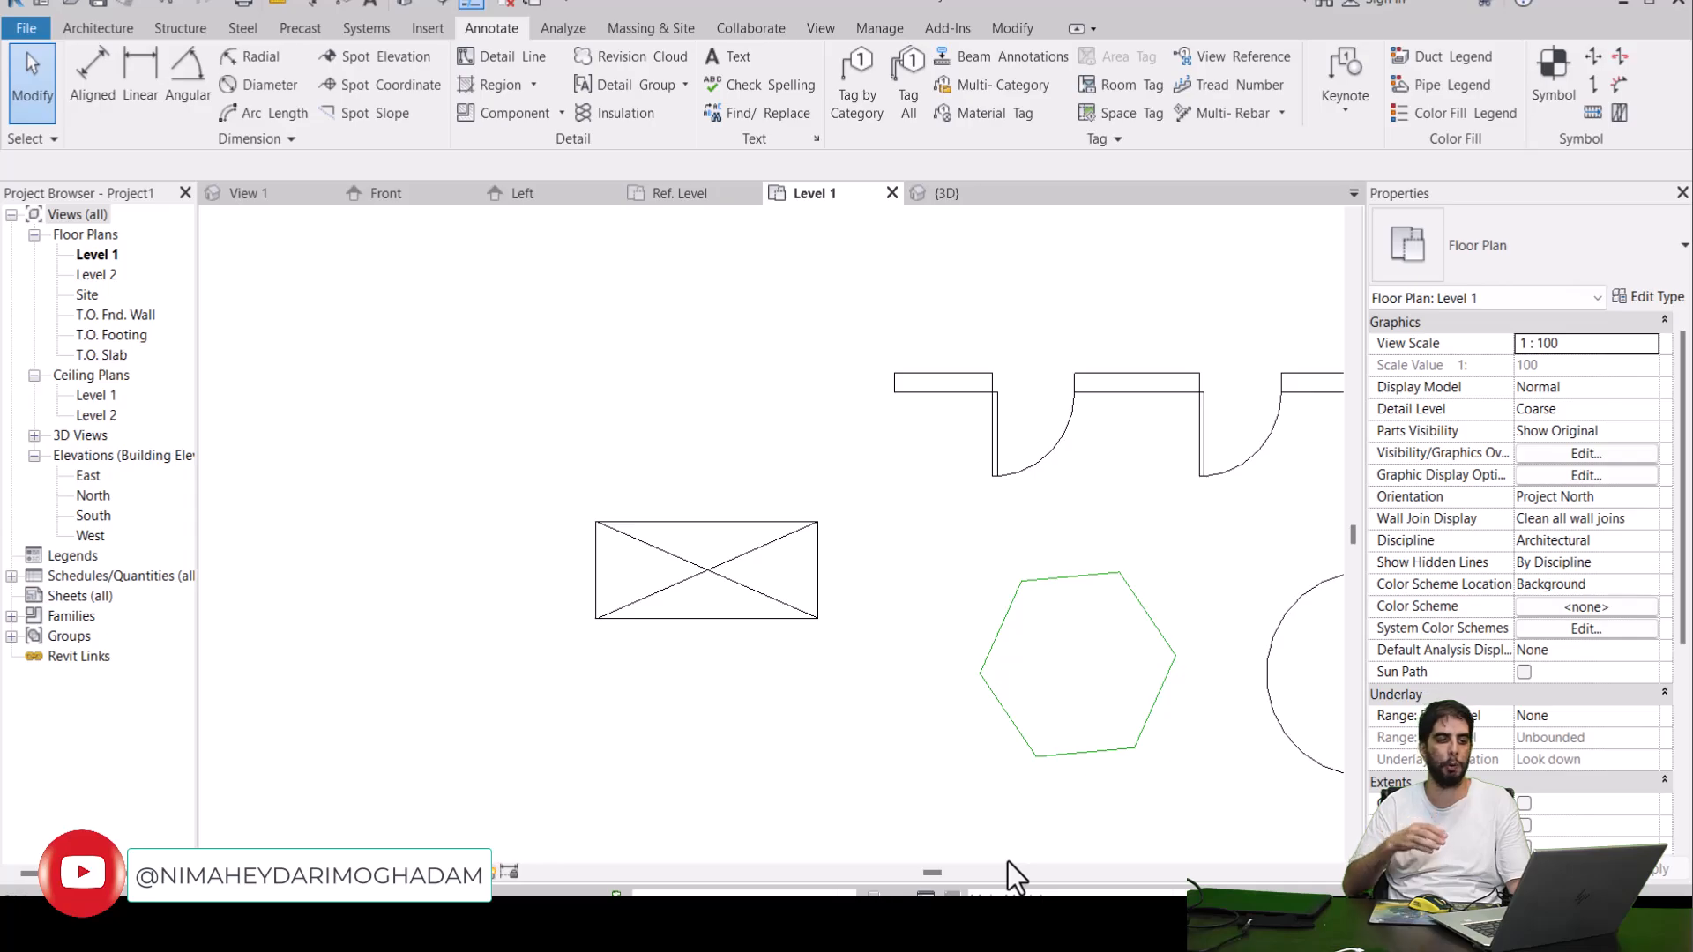
left_click(967, 192)
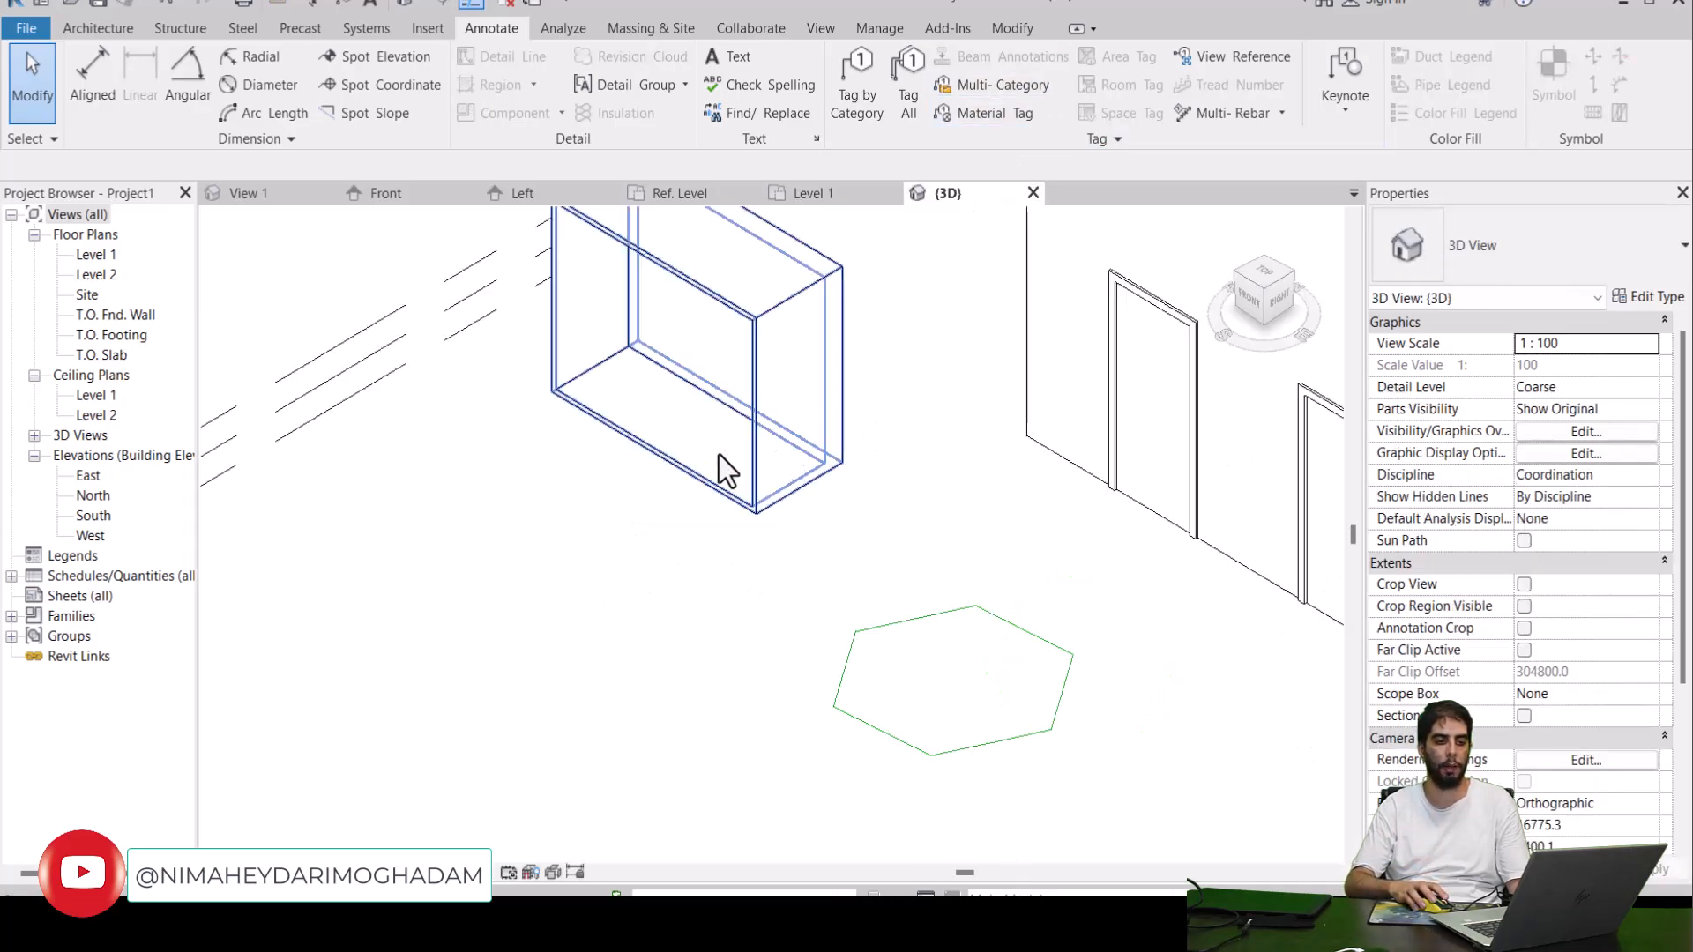
middle_click_drag(675, 564, 654, 616)
scroll(628, 633, "down", 2)
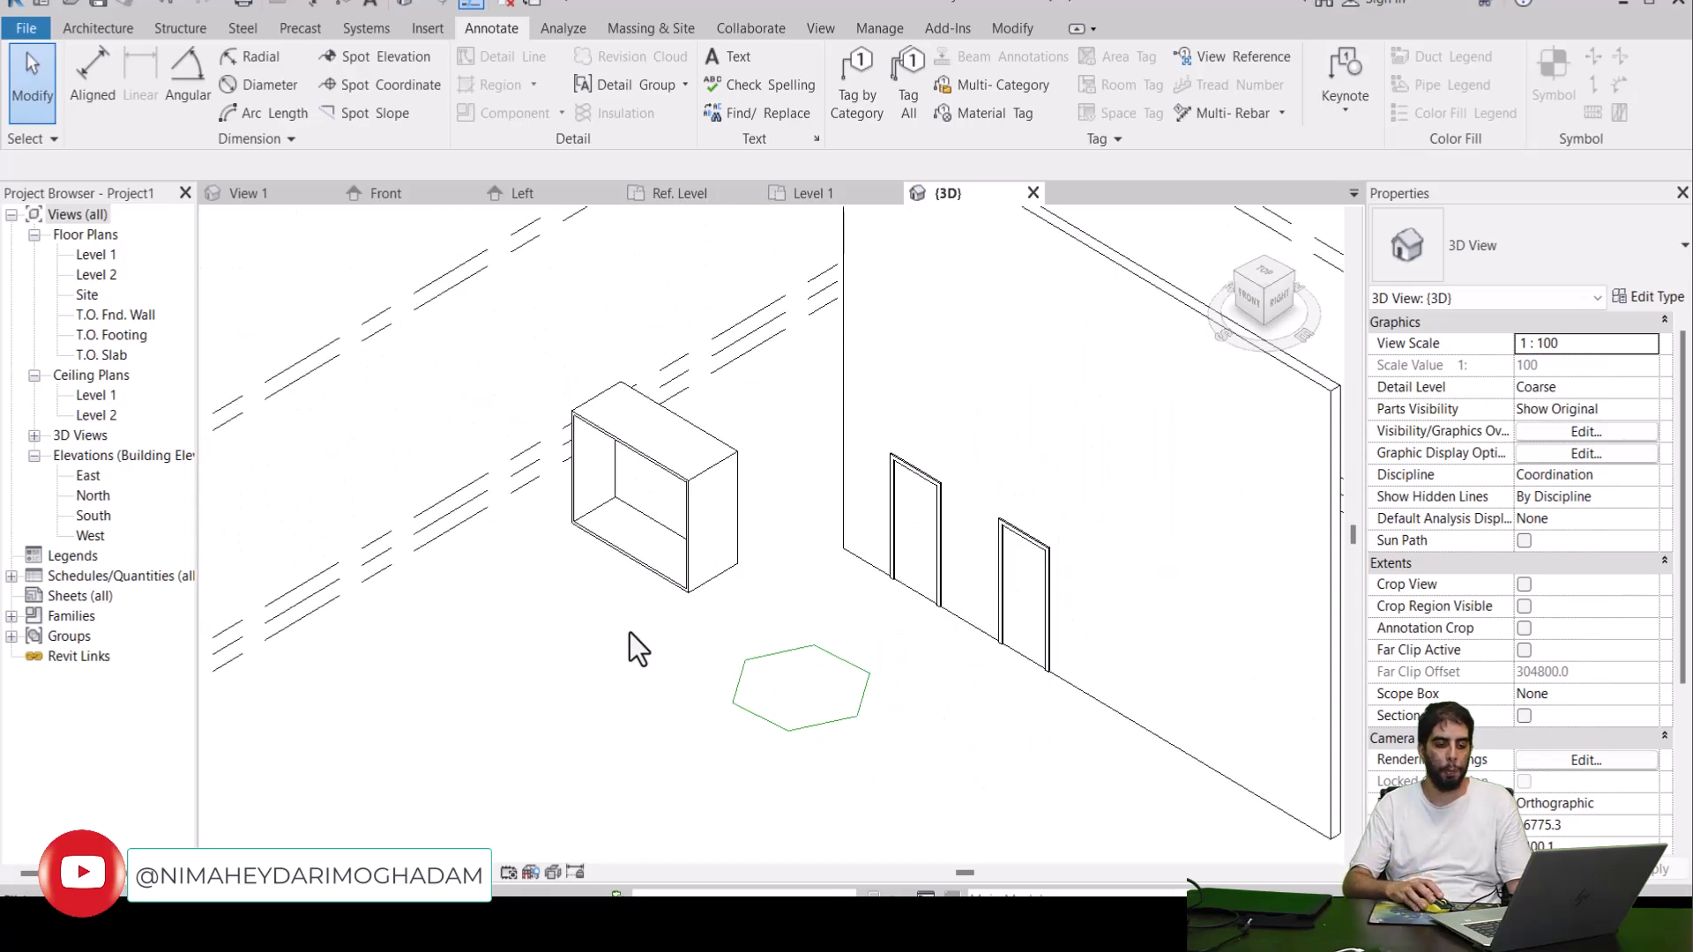
left_click(1239, 917)
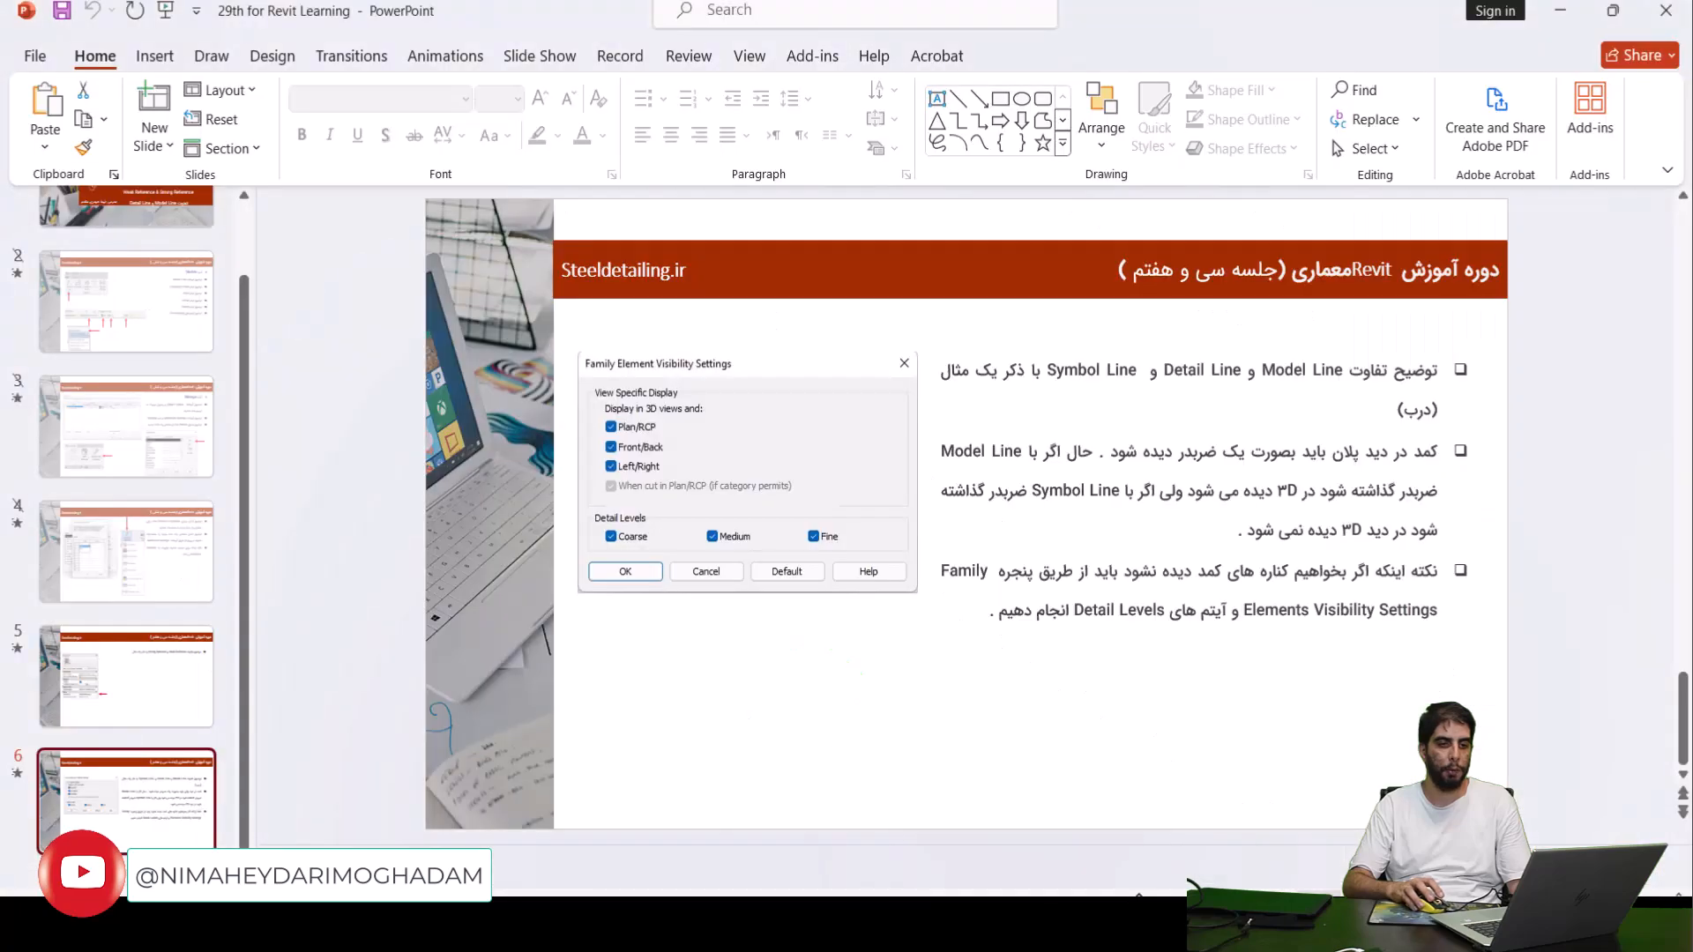